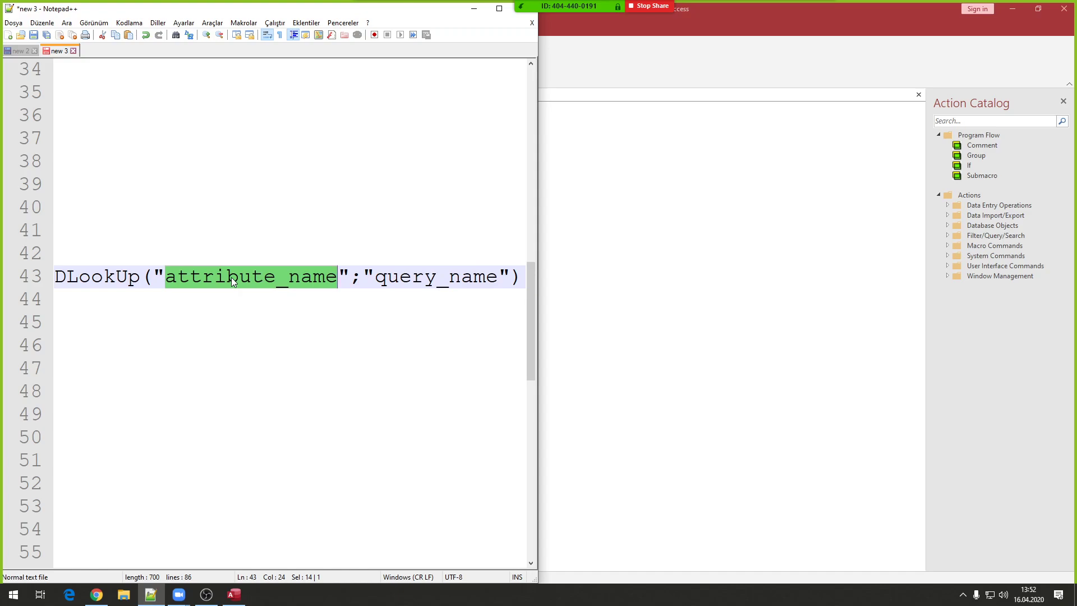
- Insert a SetTempVar action into Command12's On Click macro, leaving Name and Expression blank
click(474, 9)
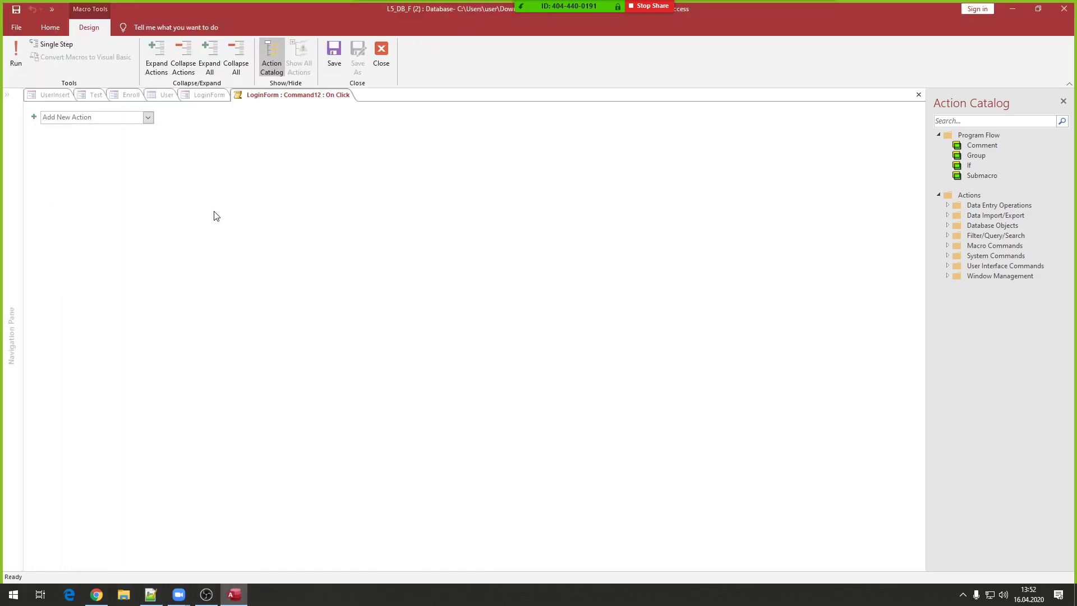
click(149, 118)
text(SetTempVar)
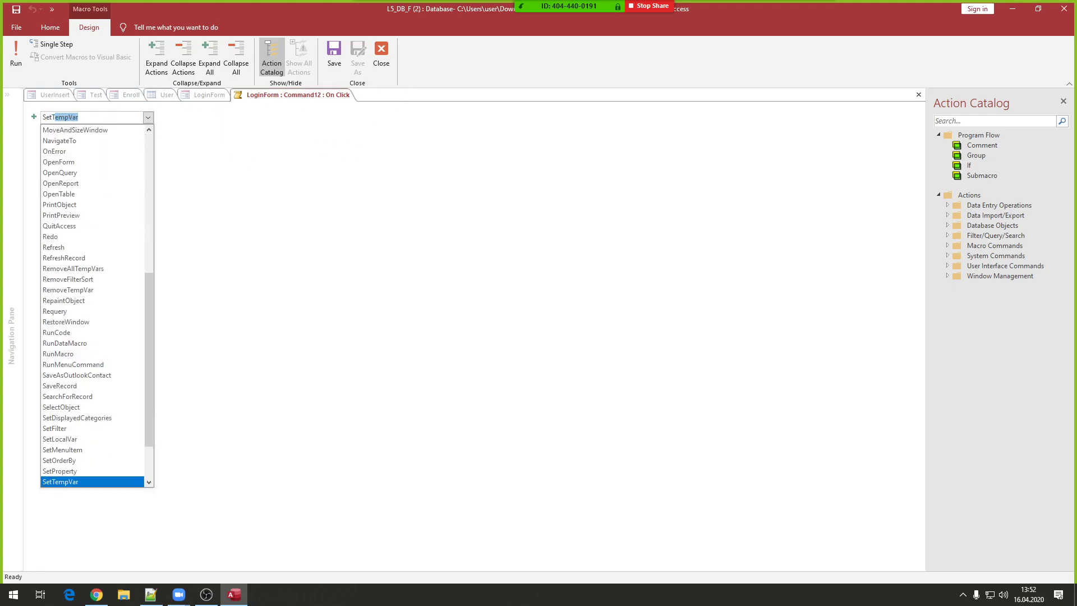
key(Return)
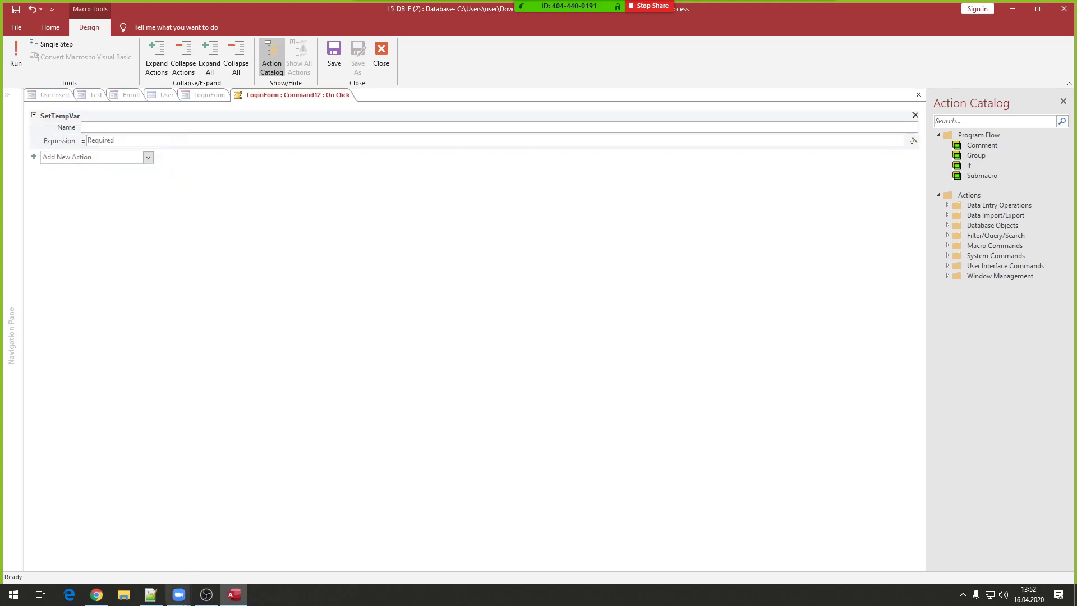
click(151, 594)
scroll(306, 361, up, 2)
scroll(307, 362, up, 1)
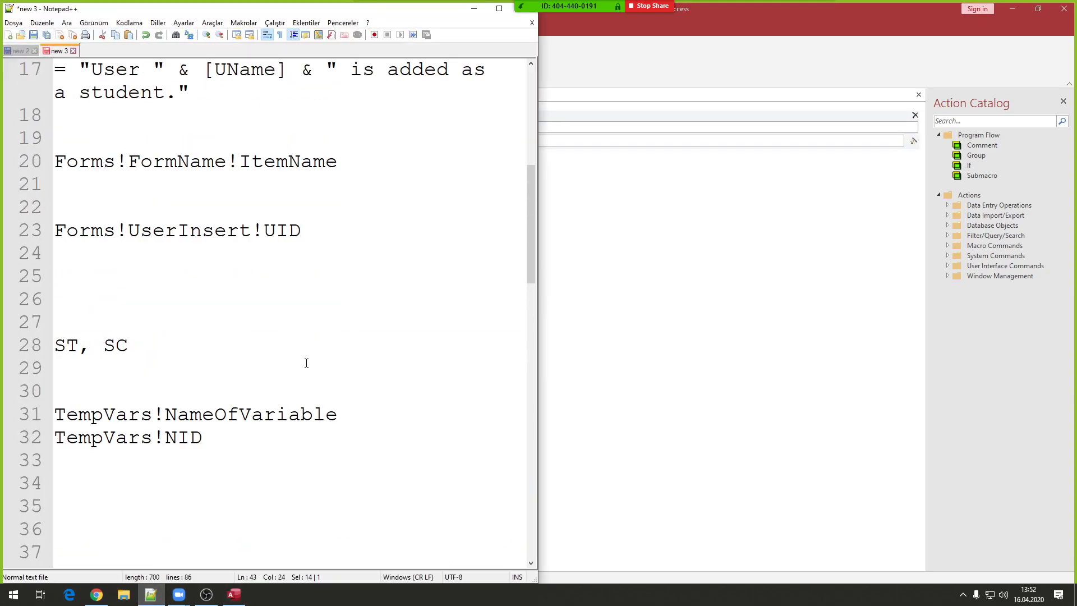
scroll(155, 382, up, 6)
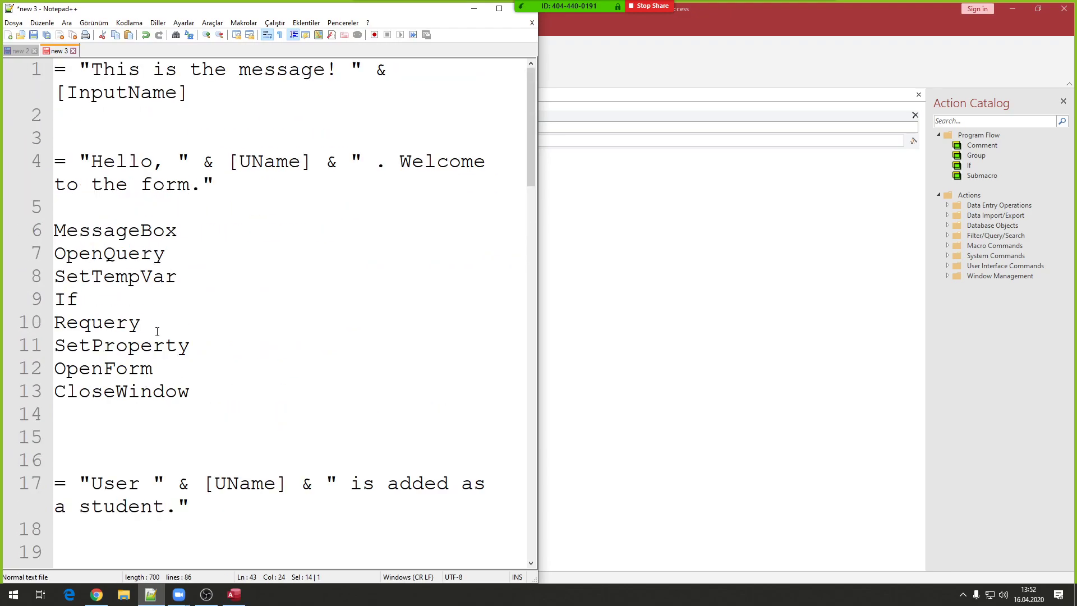
drag(67, 230, 222, 362)
click(145, 342)
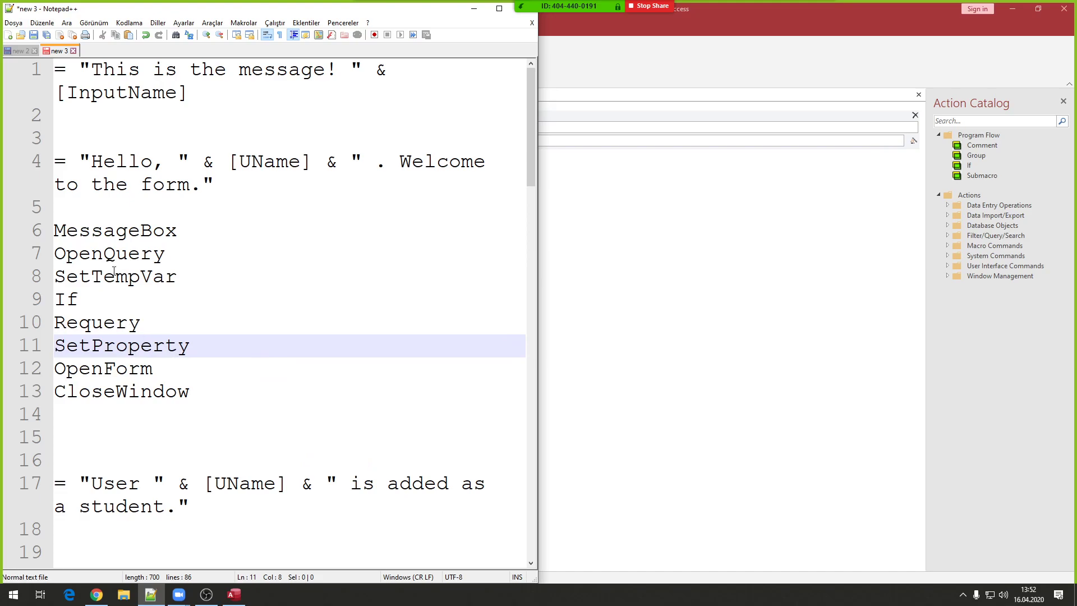
click(110, 255)
double_click(101, 278)
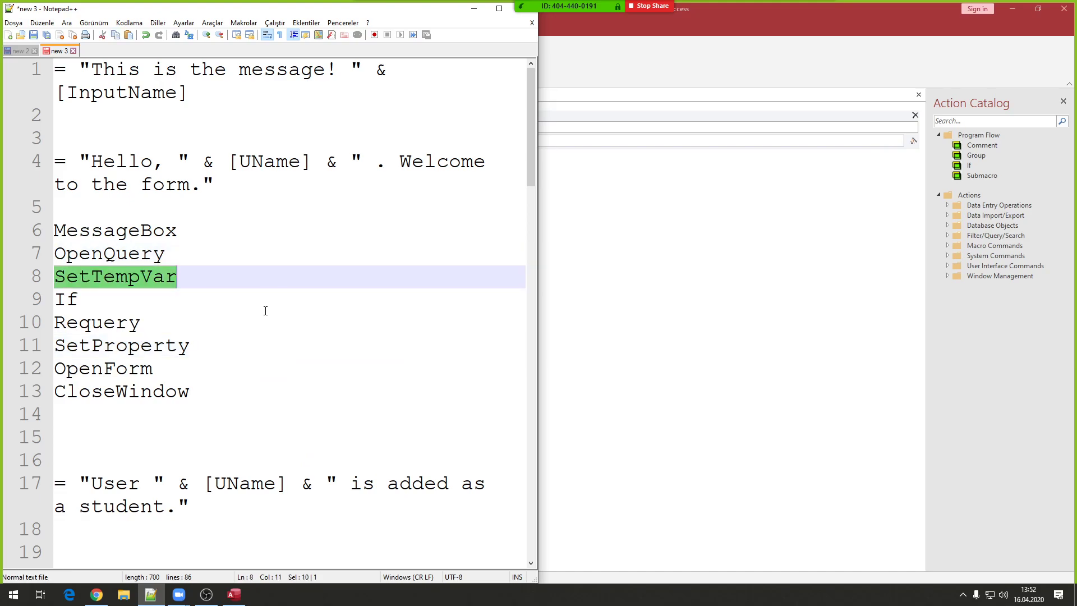
scroll(265, 311, down, 4)
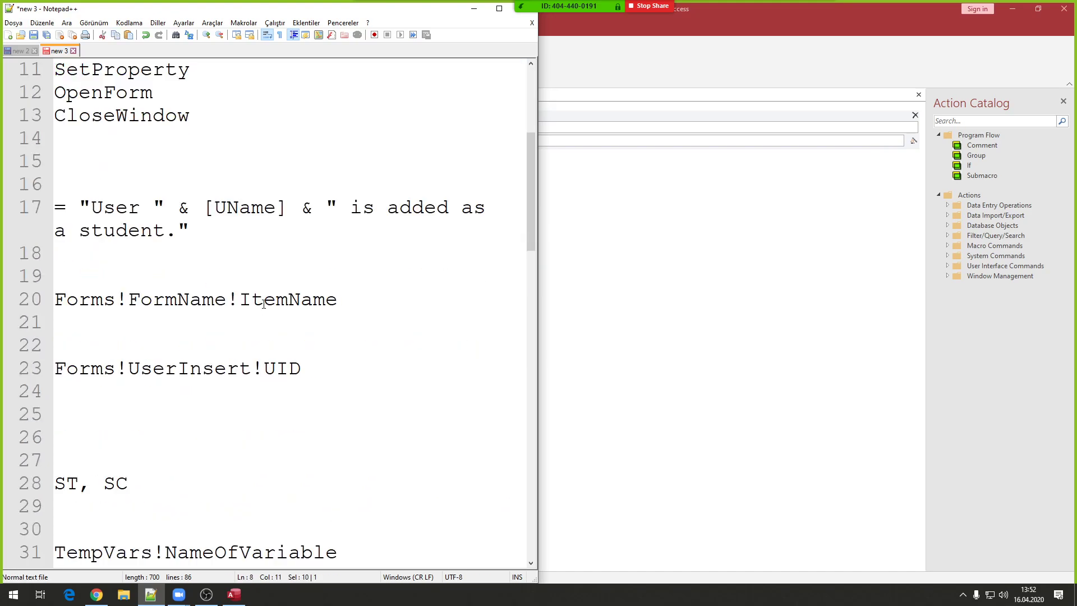
scroll(268, 312, up, 2)
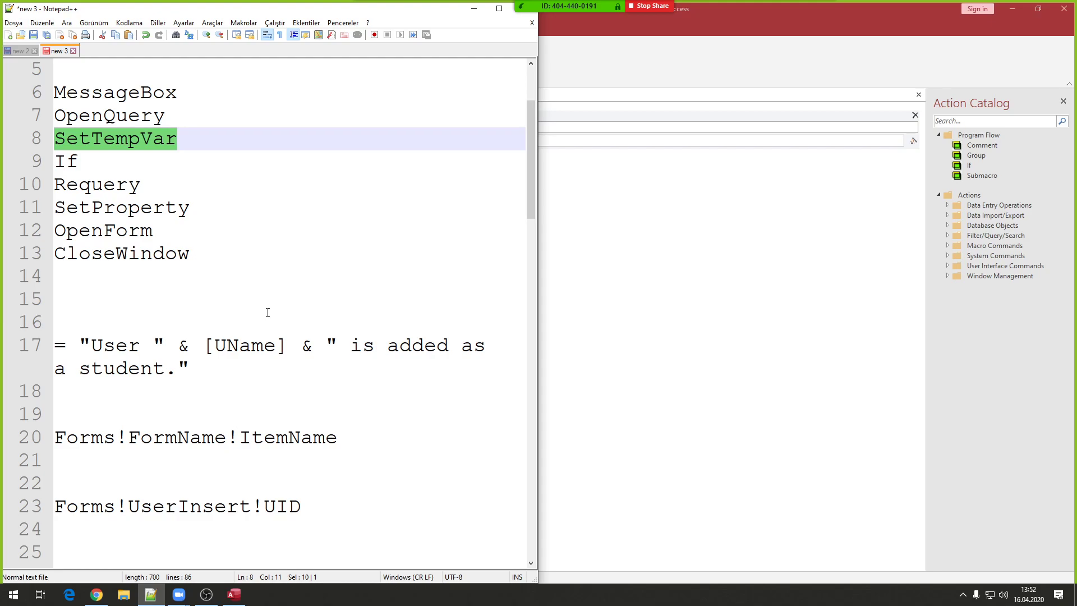
scroll(267, 313, down, 5)
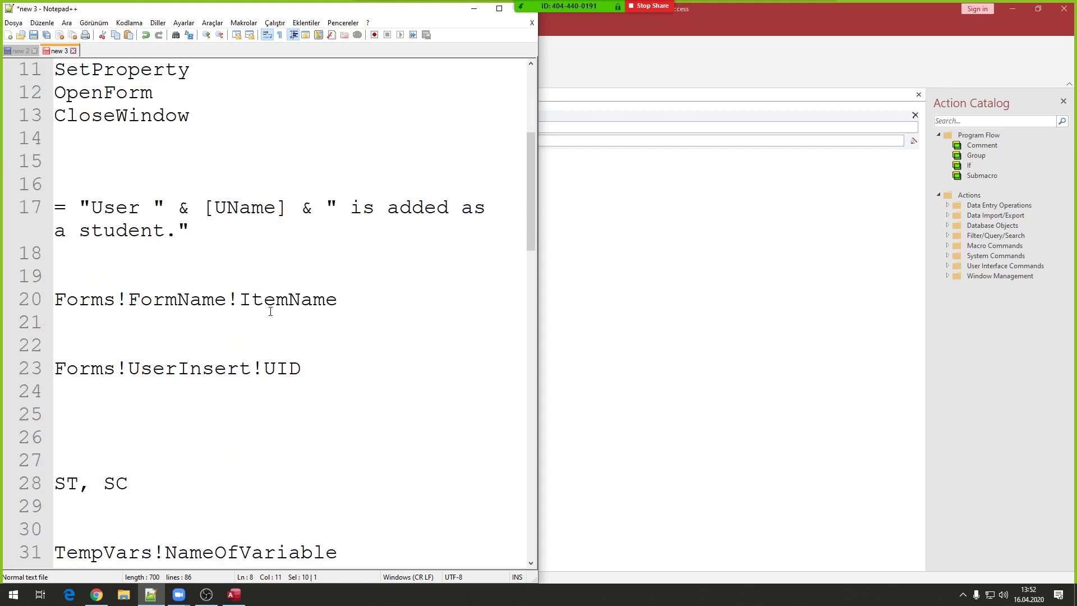
click(222, 339)
key(Home)
key(ctrl+shift+Right)
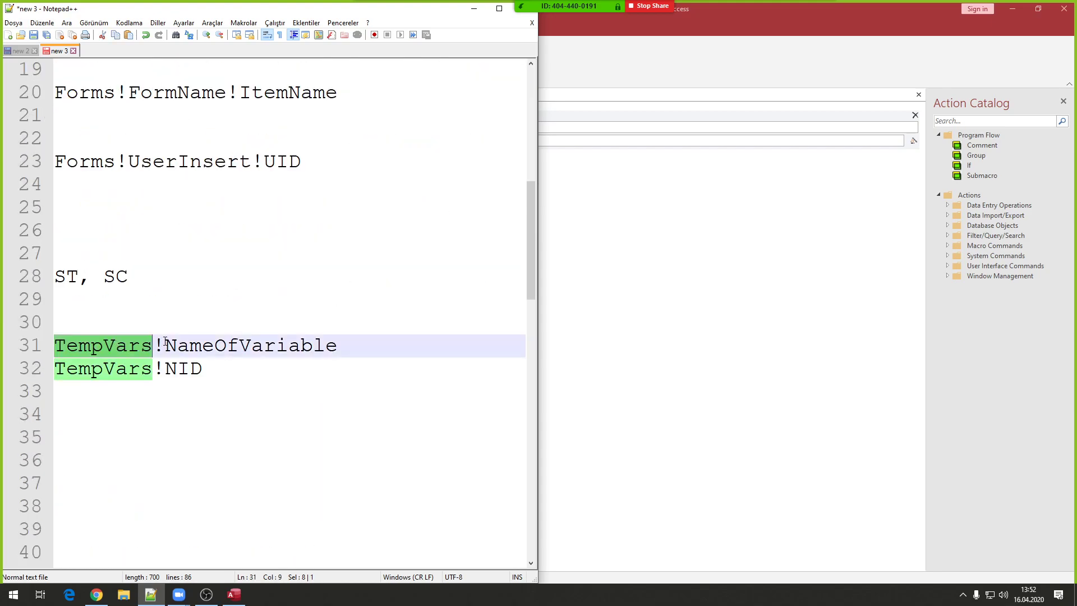
double_click(243, 335)
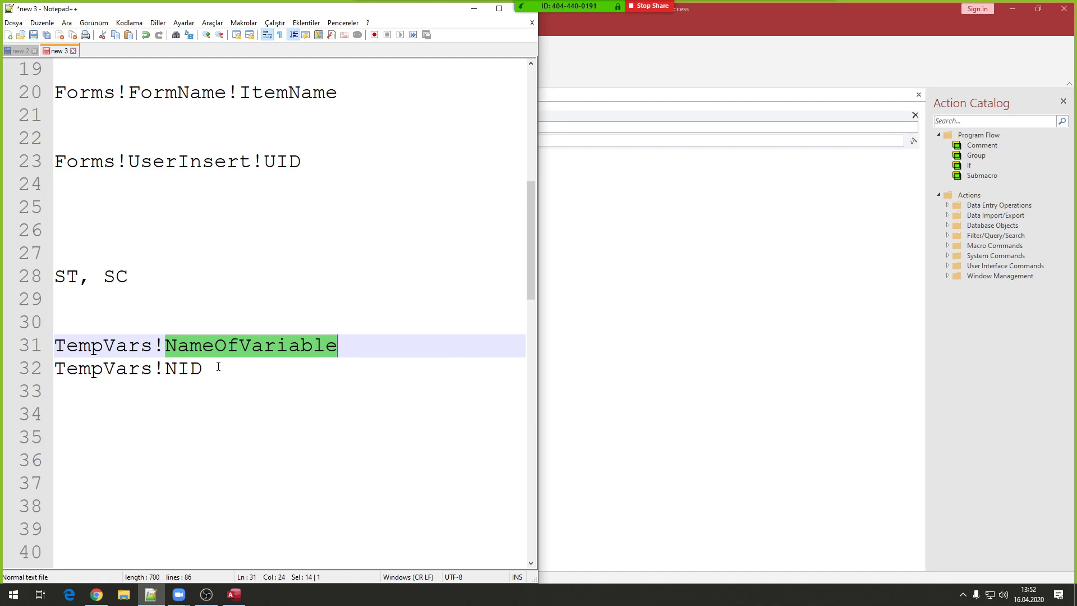
drag(219, 368, 24, 378)
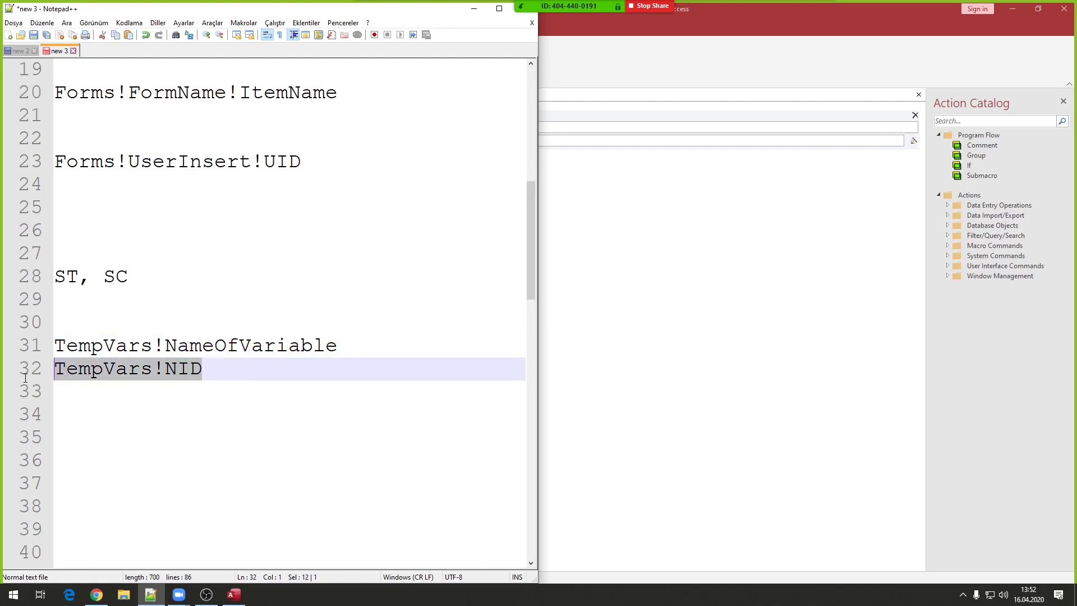
click(142, 345)
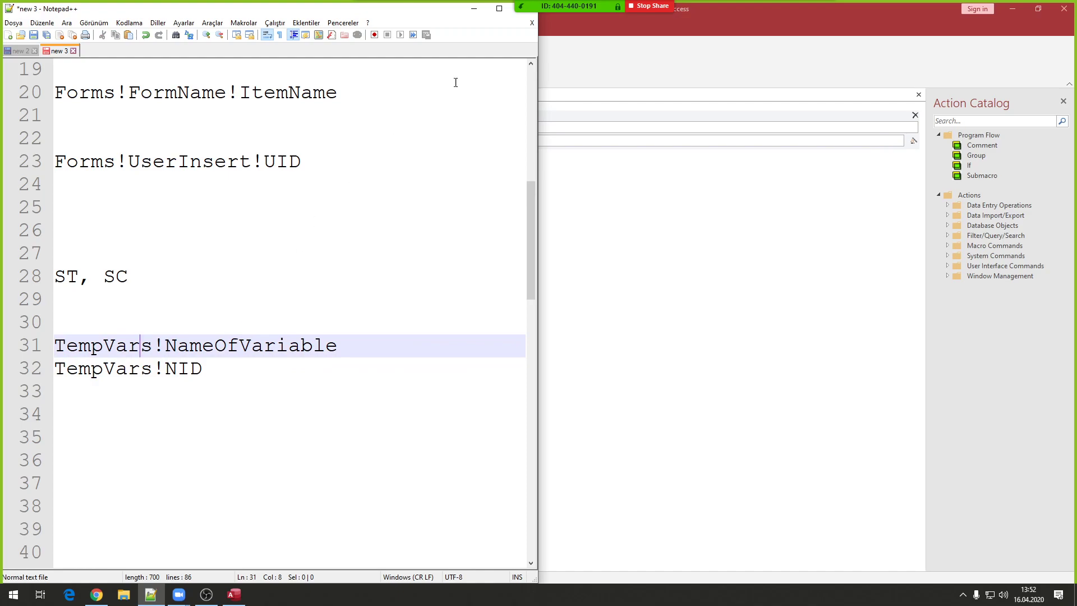
click(474, 9)
click(99, 129)
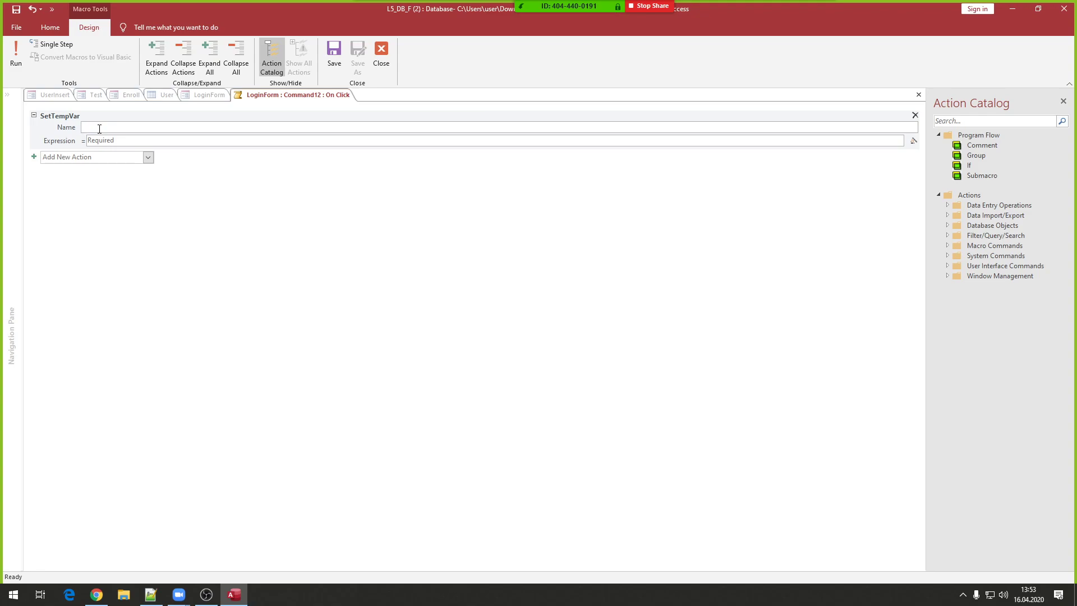
- Set the SetTempVar Name to UID and its Expression to DLookUp("id";"FindUserID")
text(UID)
click(114, 142)
text(DLookU)
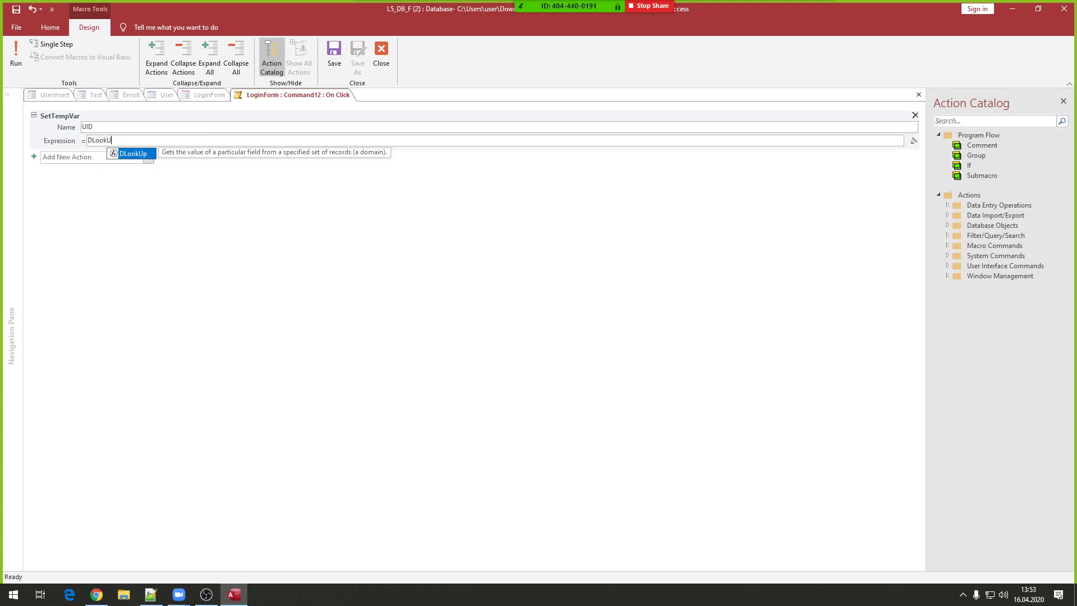
text(p(")
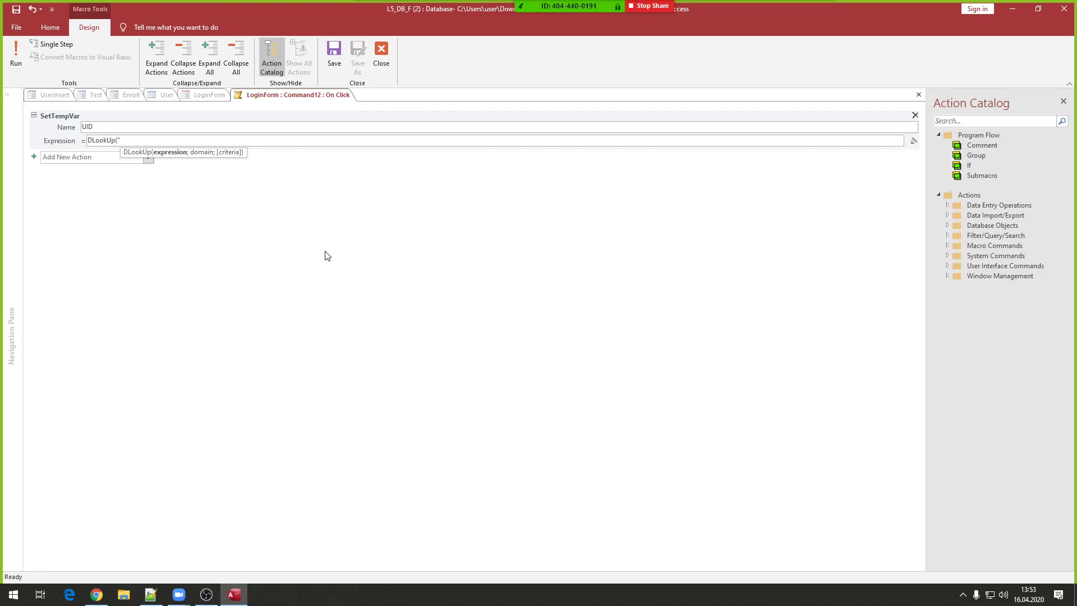
text(id")
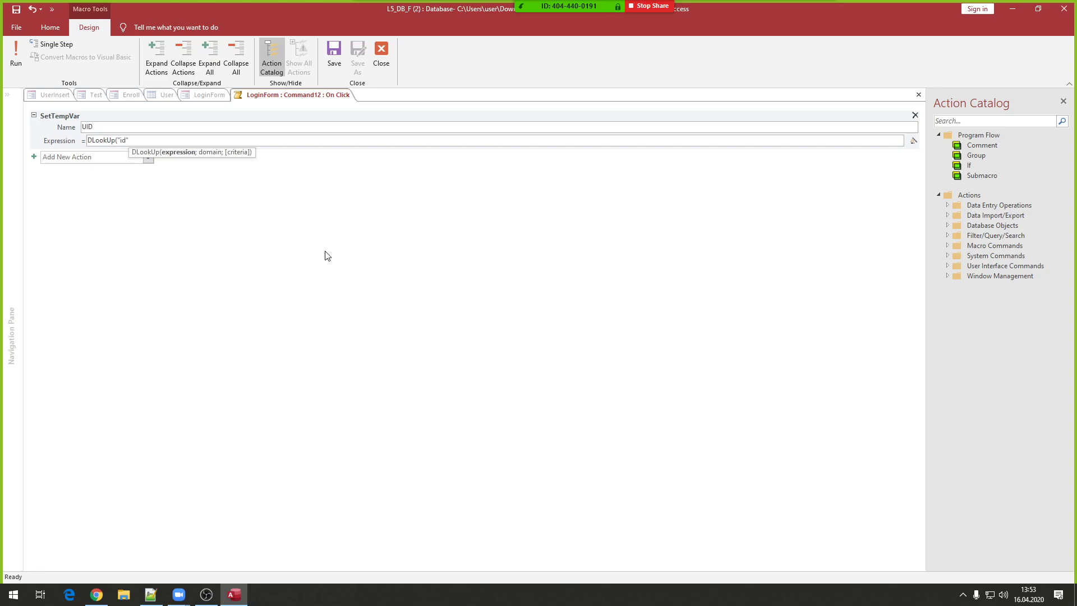
text(;")
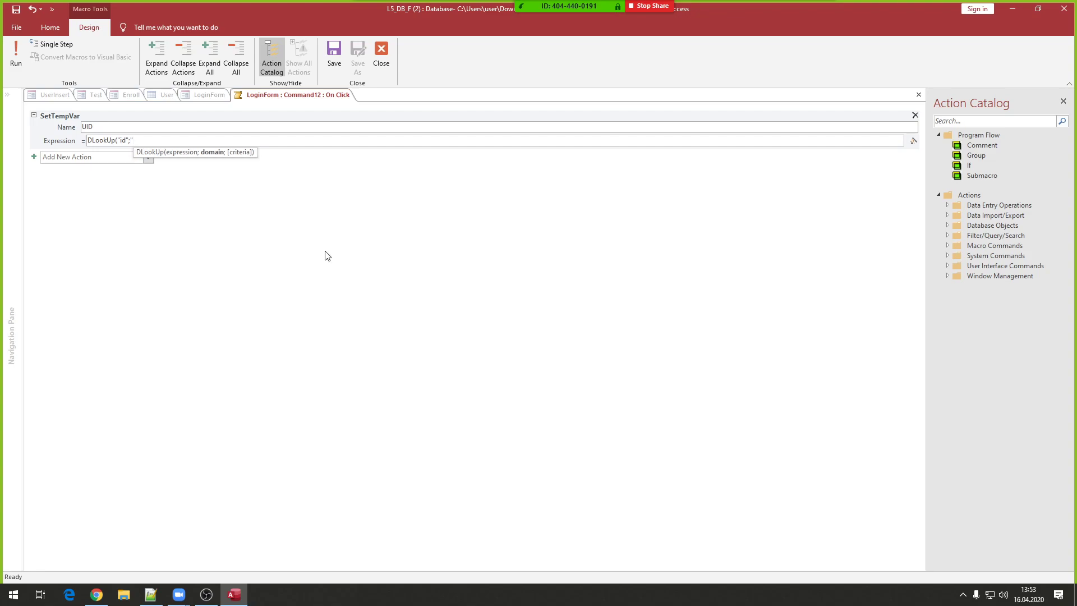
text(Find)
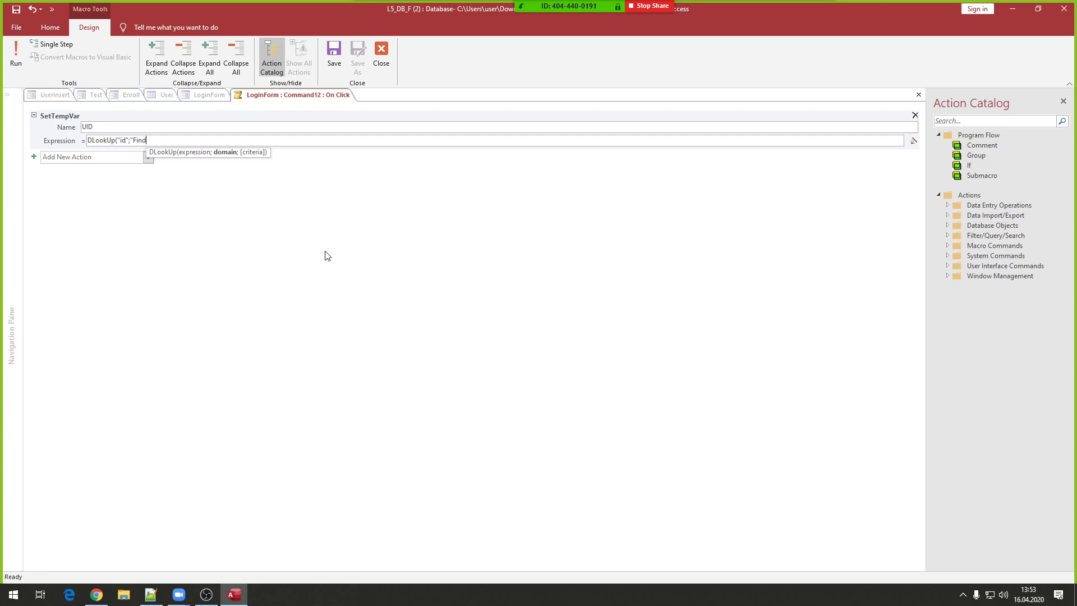
text(UserID")
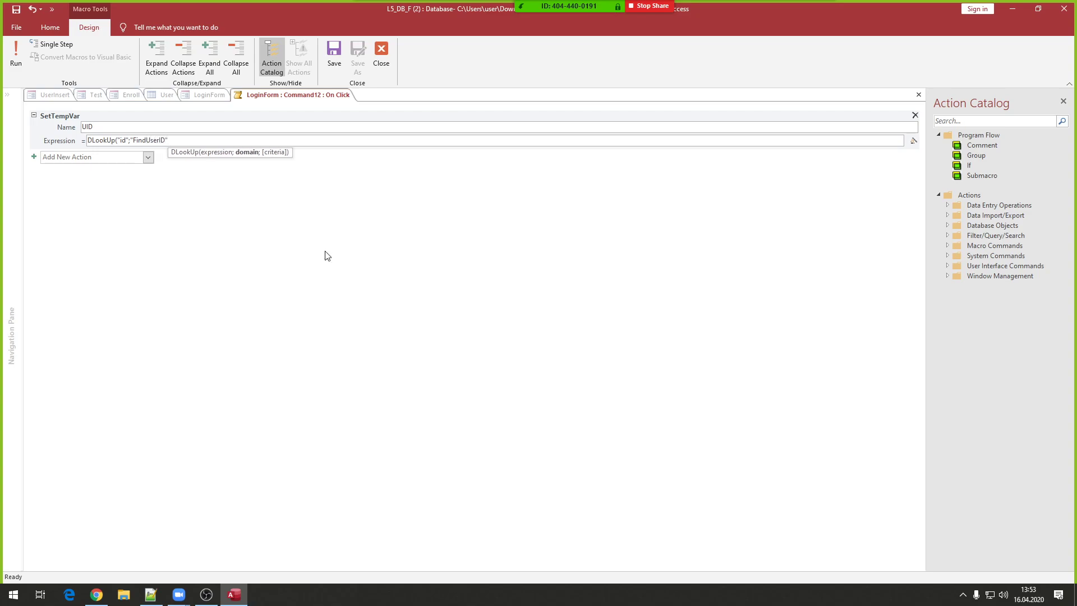
text())
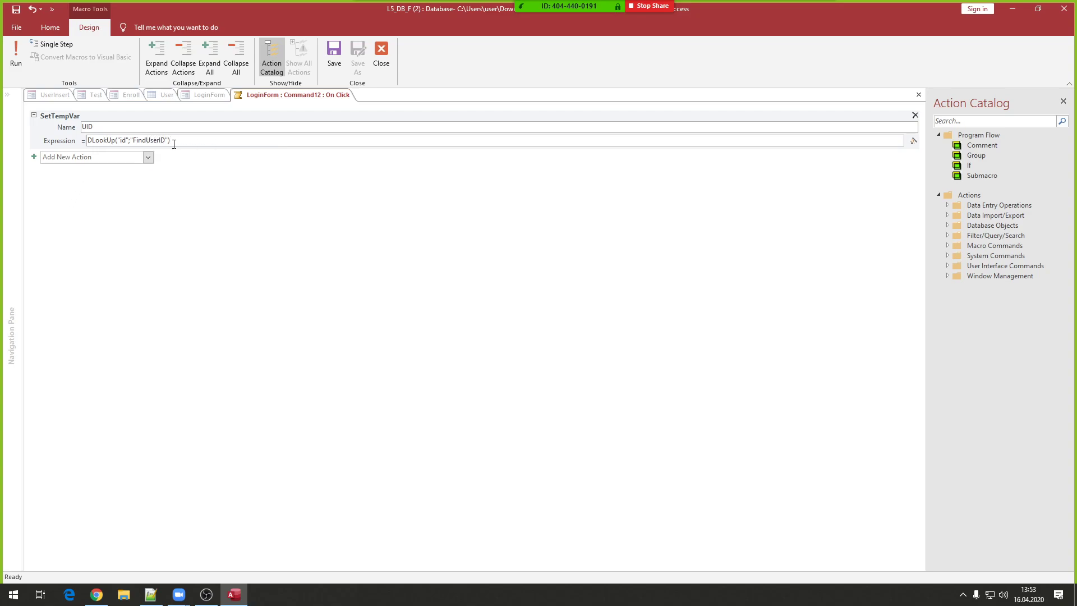
click(93, 127)
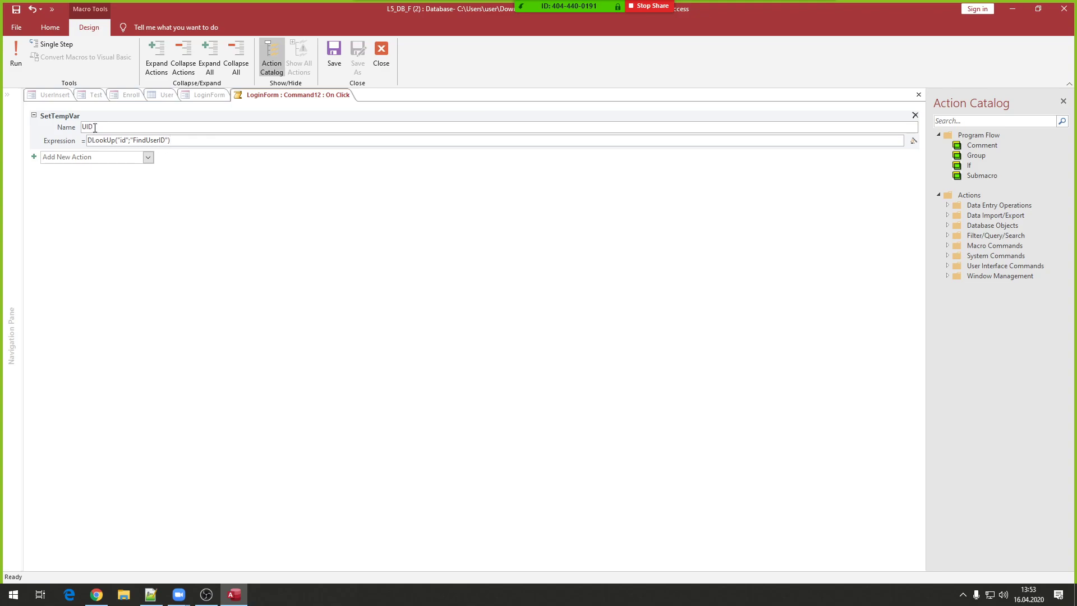
click(80, 158)
- Add an If block with condition IsNull([TempVars]![UID]) and select the condition to copy
click(97, 127)
click(79, 157)
text(If)
key(Return)
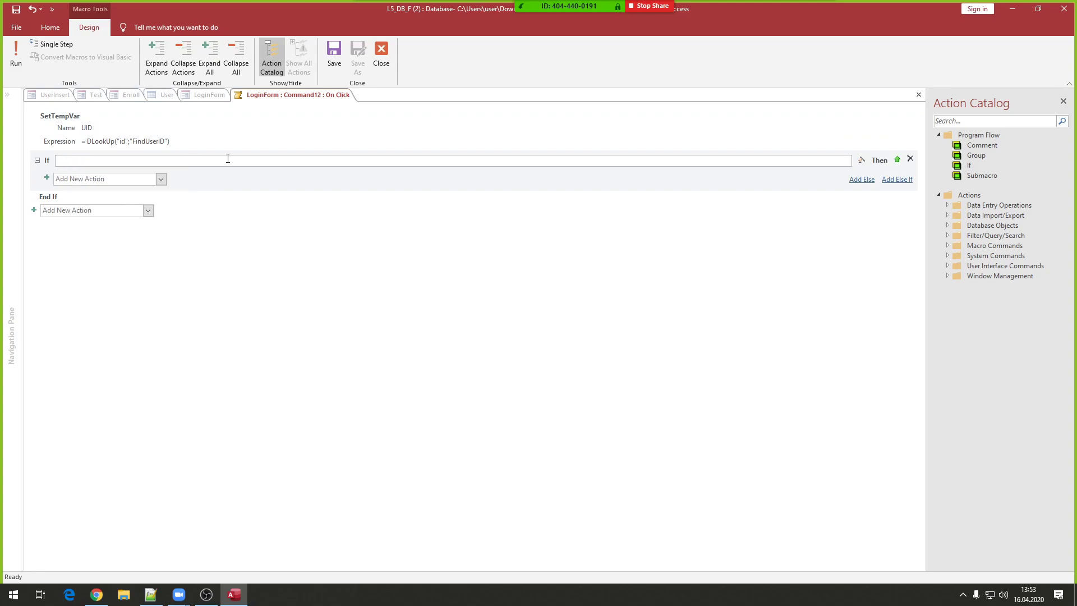
text(IsN)
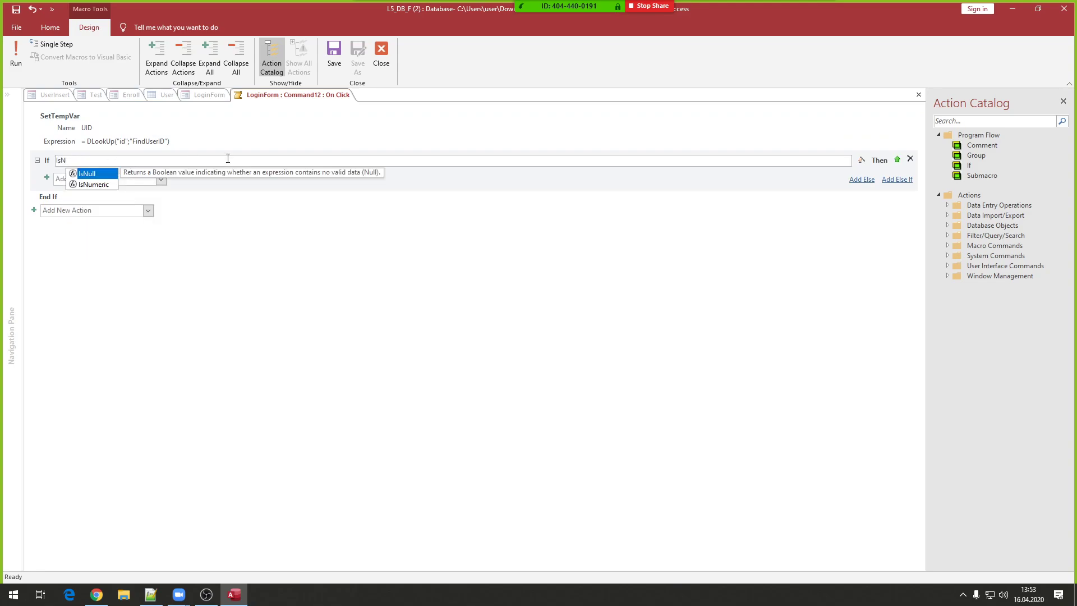
text(ull()
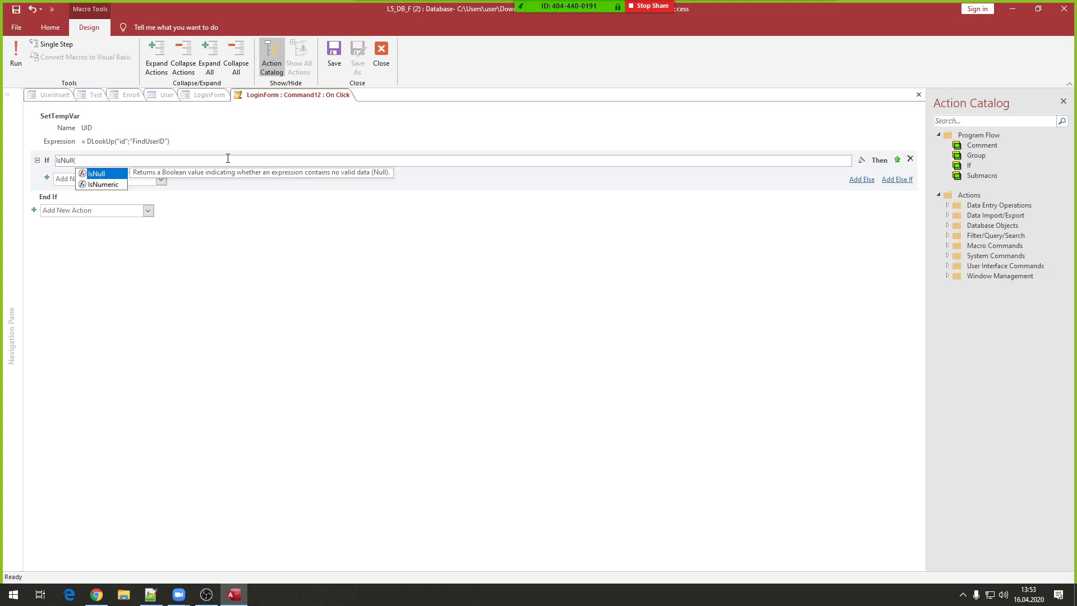
text([TempVars])
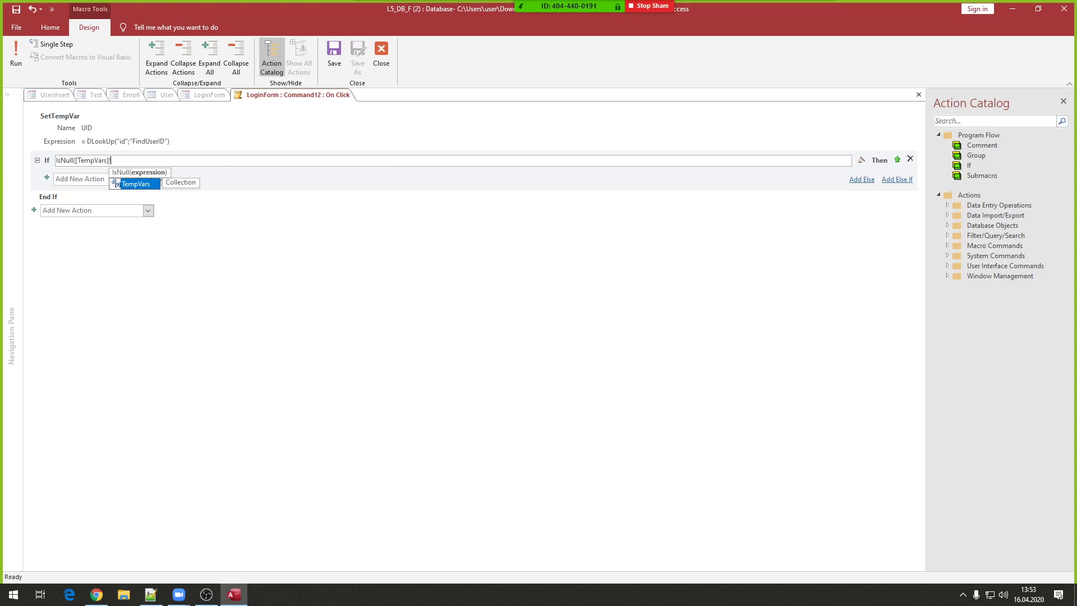
text(![)
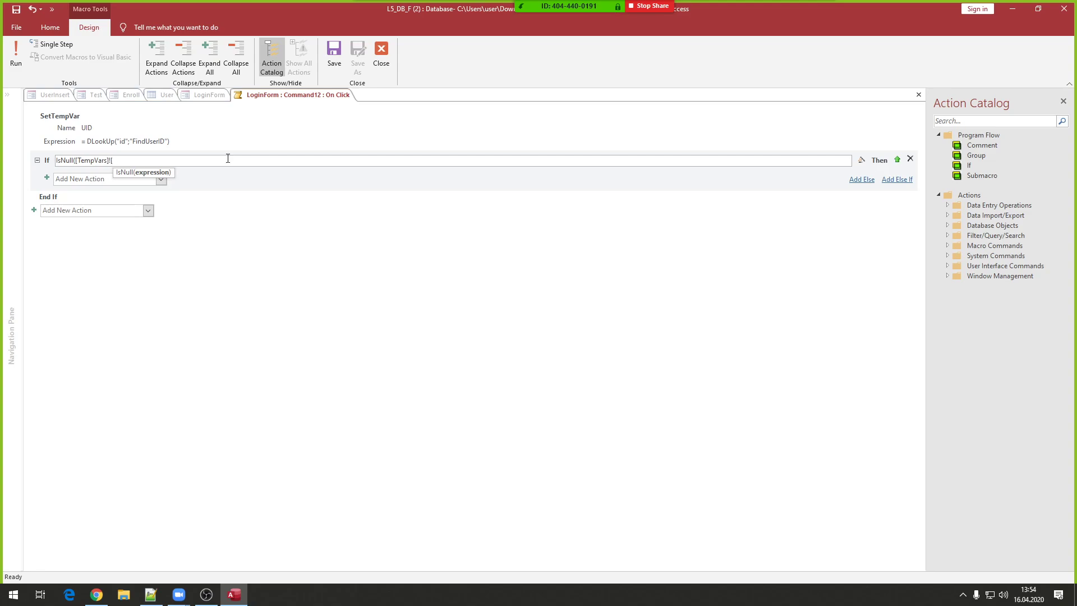
text(UID]))
key(ctrl+a)
key(ctrl+c)
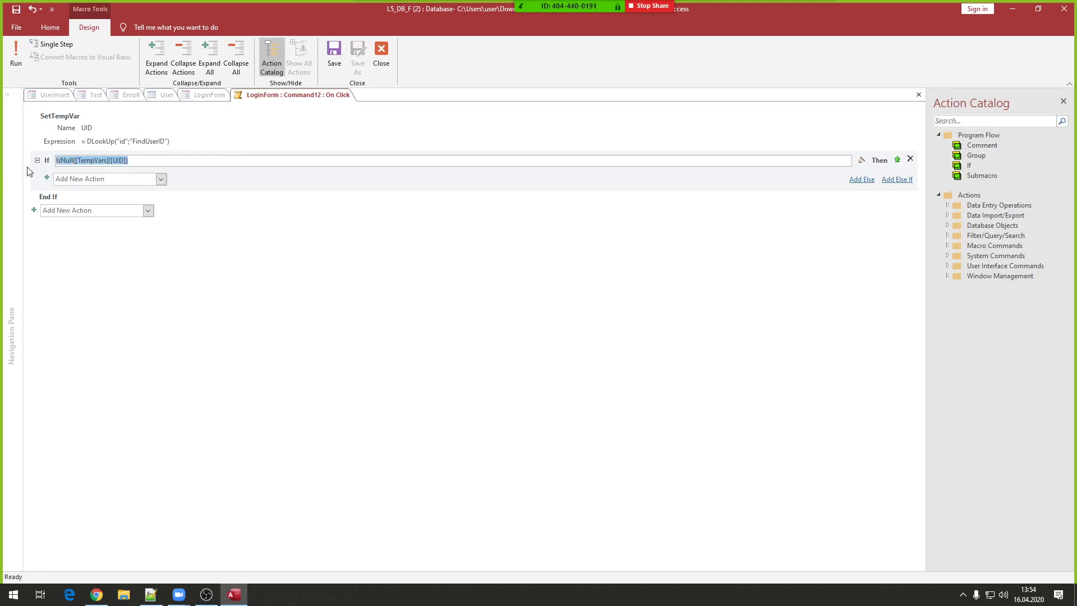
click(150, 594)
- Paste IsNull([TempVars]![UID]) as line 34 of the notes and highlight its TempVars and UID parts
click(303, 390)
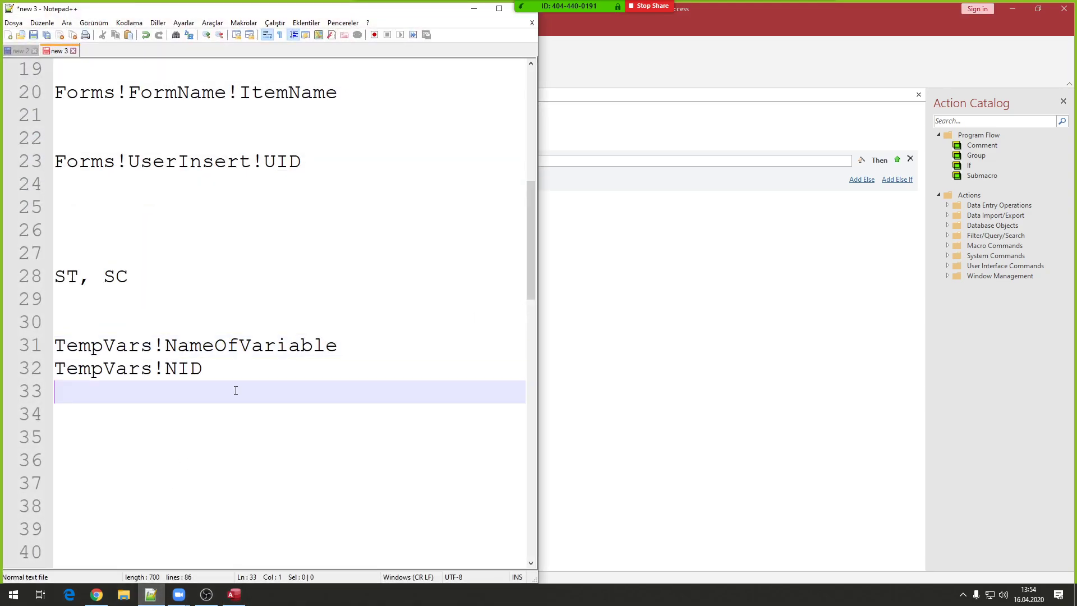
key(Return)
key(ctrl+v)
scroll(209, 468, up, 1)
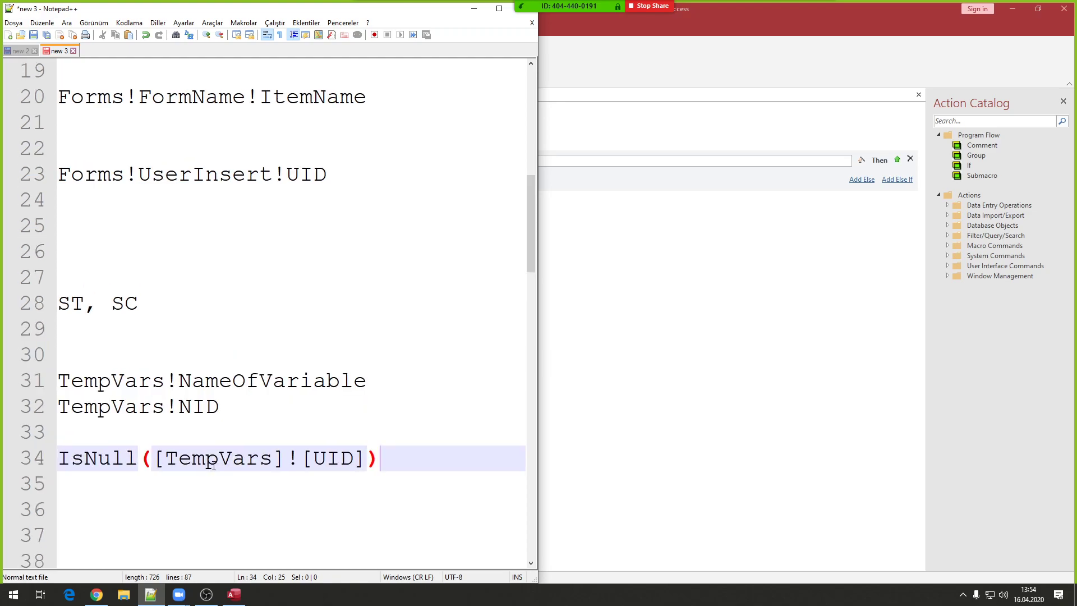
double_click(216, 460)
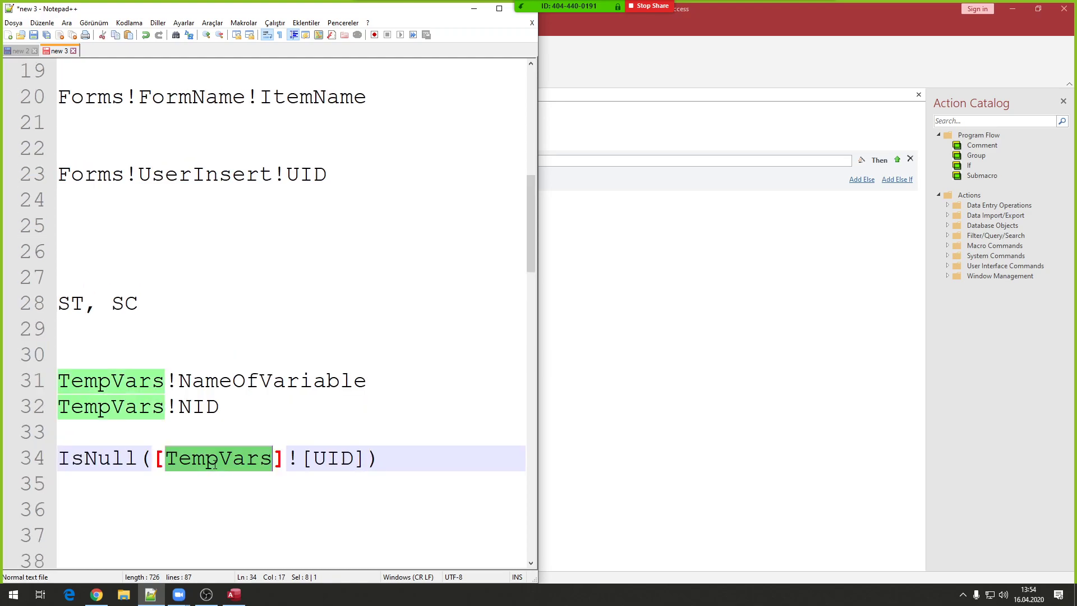
double_click(333, 458)
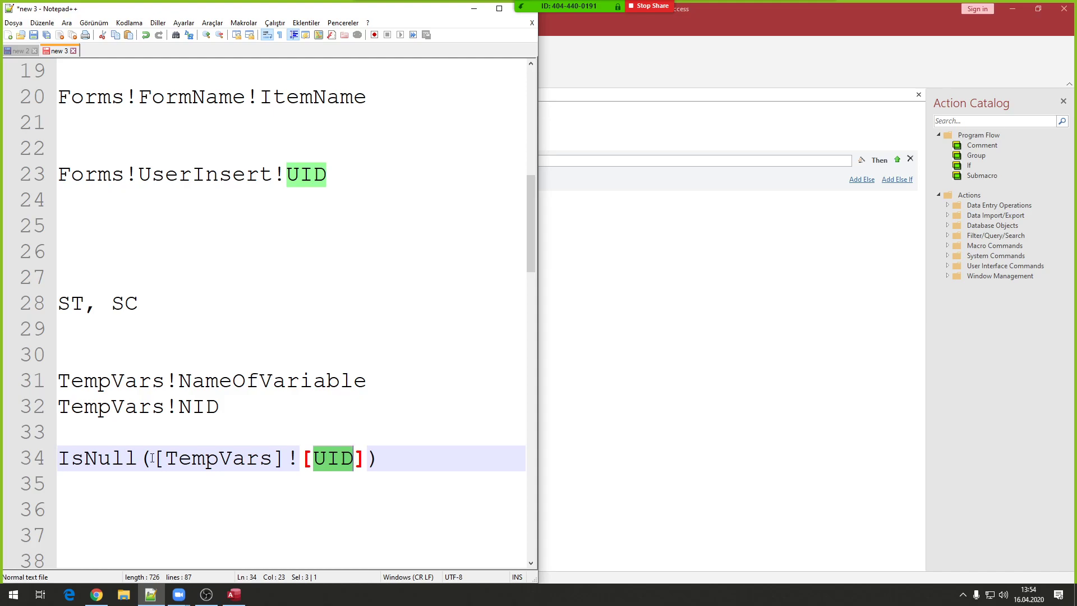
drag(153, 458, 366, 459)
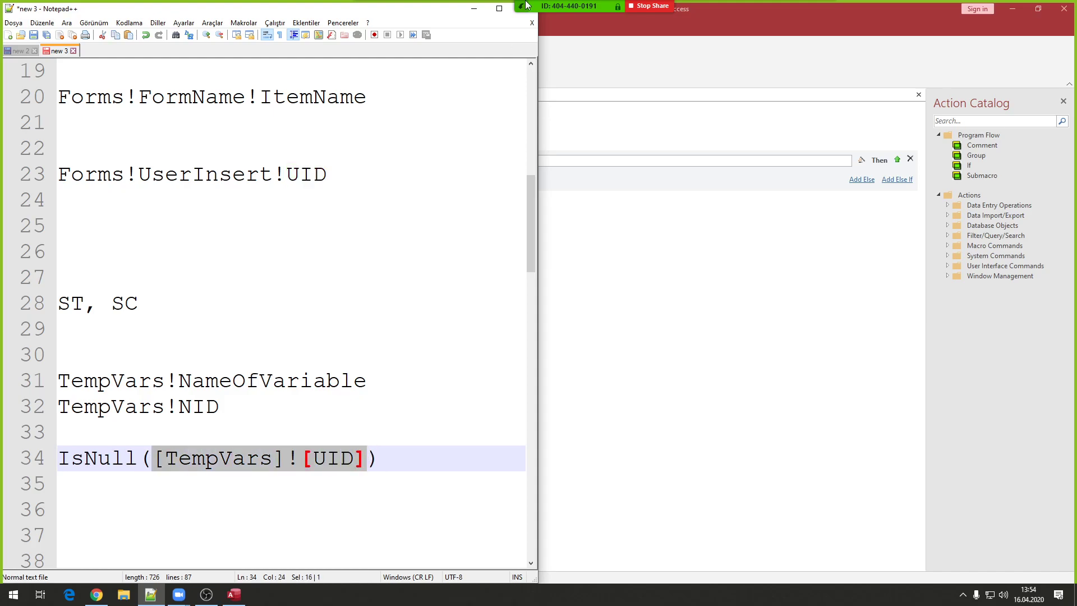
click(475, 8)
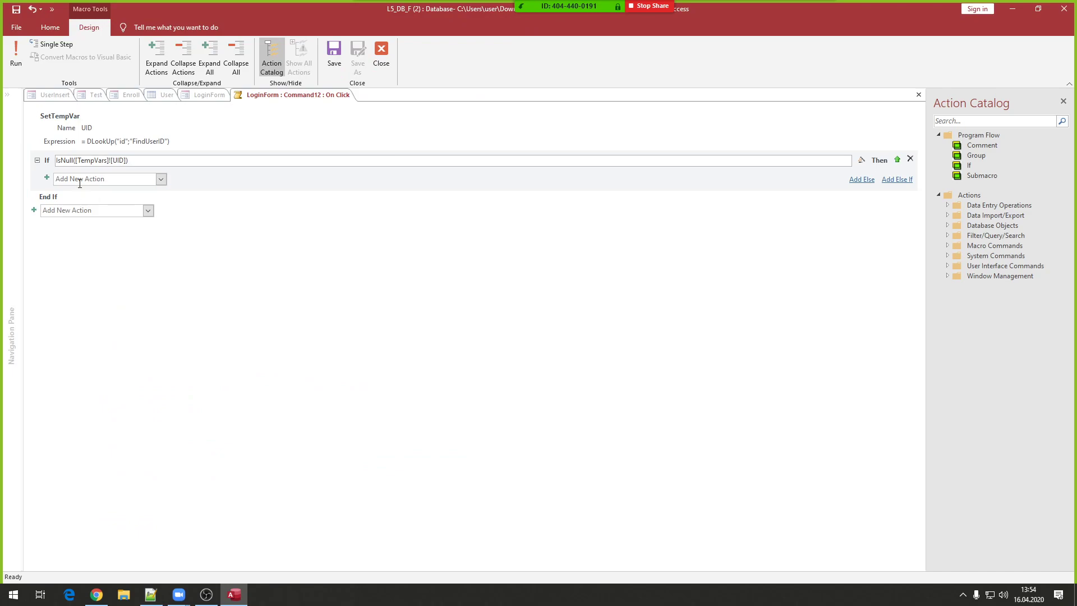
- Add a MessageBox inside the If block with the message No such user!
click(111, 179)
text(MessageBox)
key(Return)
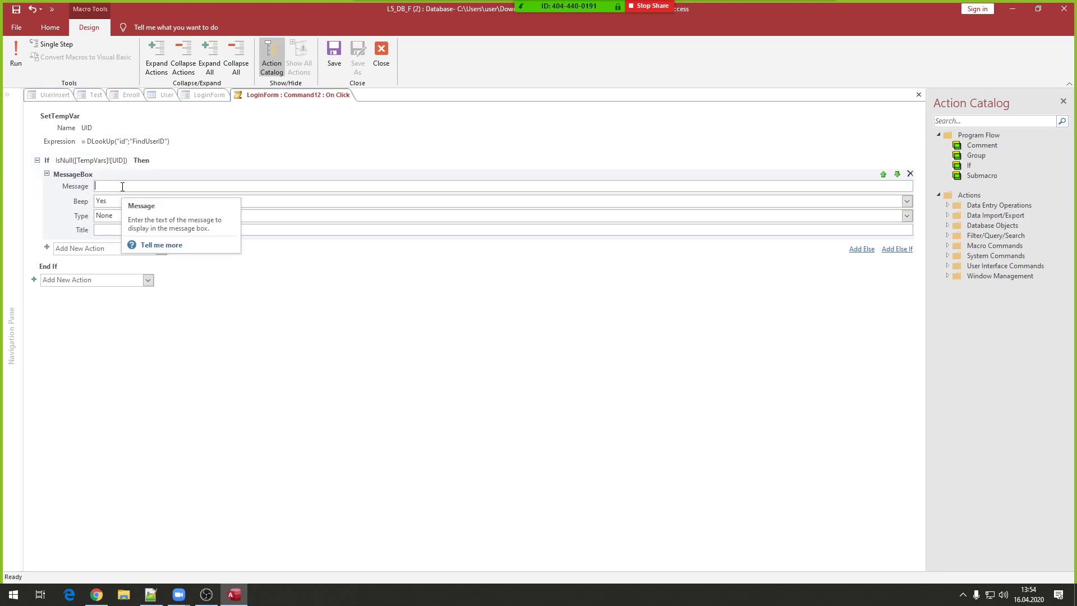
text(No)
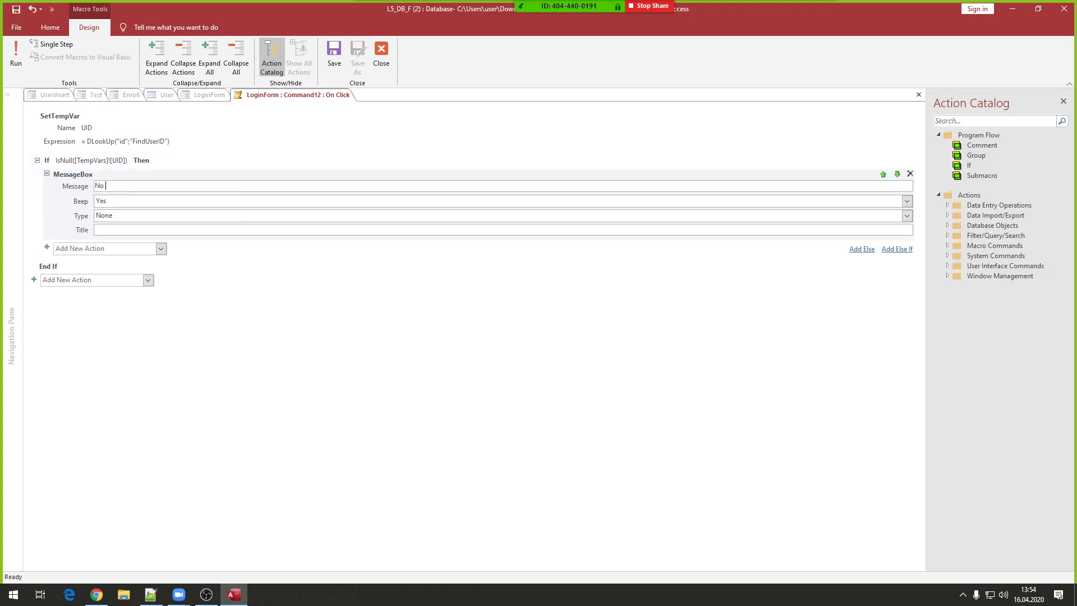
text( such user!)
click(168, 162)
- Add an Else branch whose MessageBox reads = "Your ID is " & [TempVars]![UID
click(862, 249)
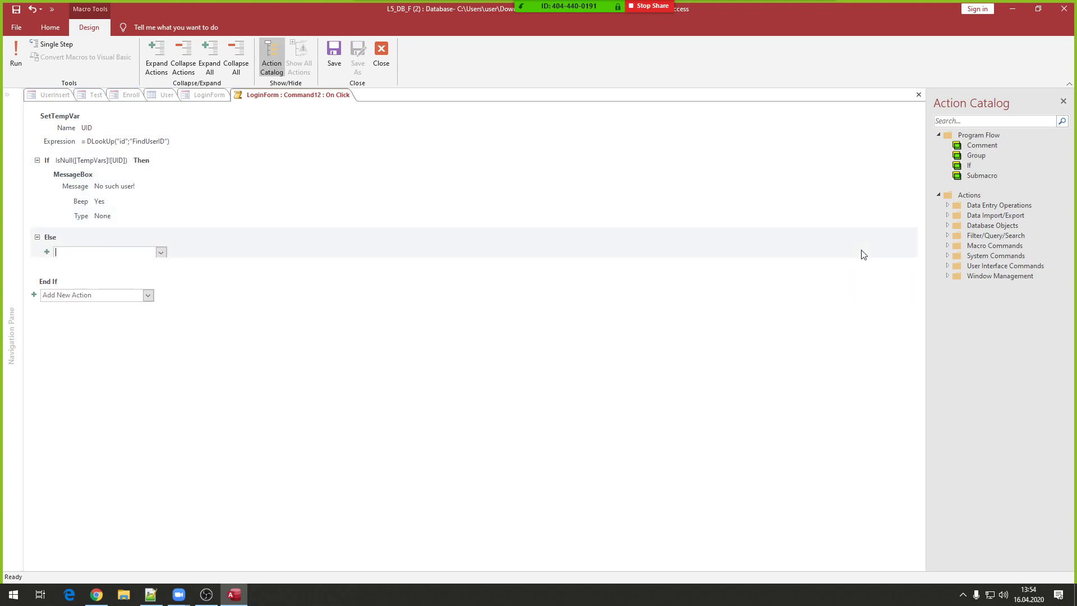
text(mes)
key(Return)
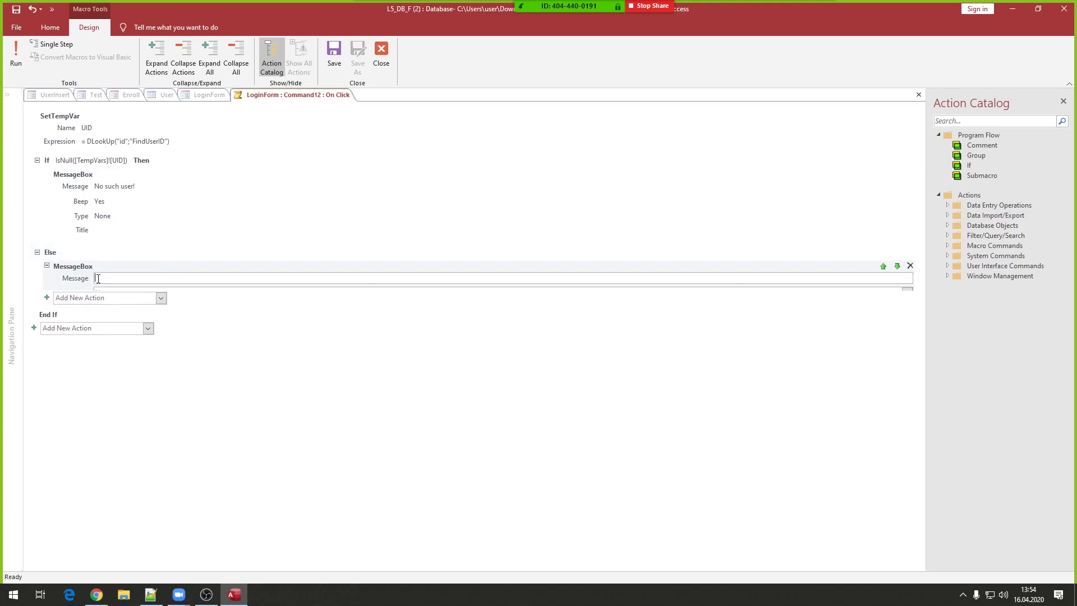
text(=)
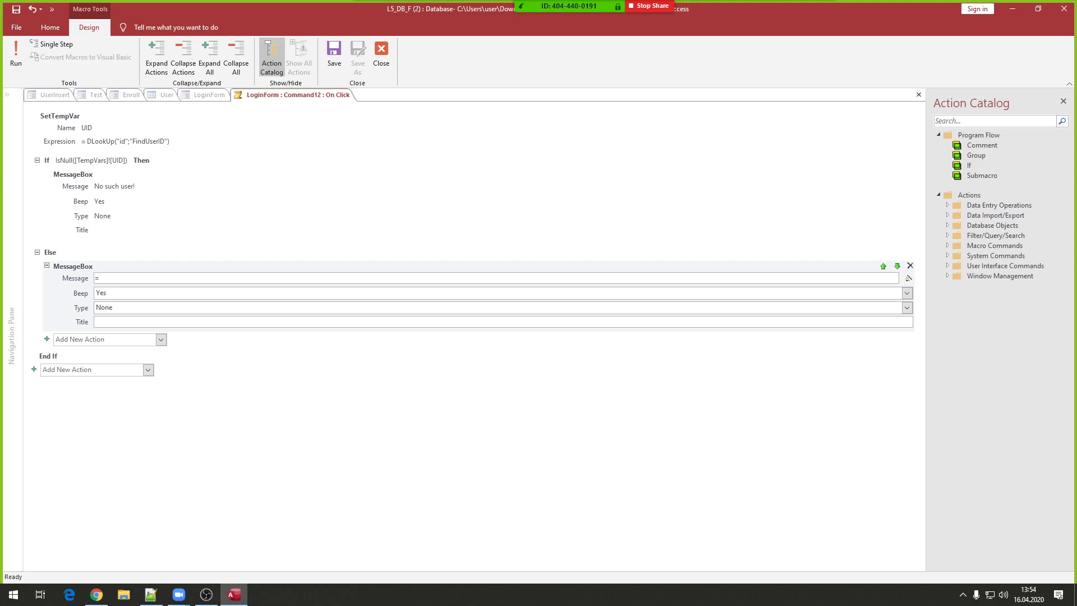
text( "Your ID is " & [Temp)
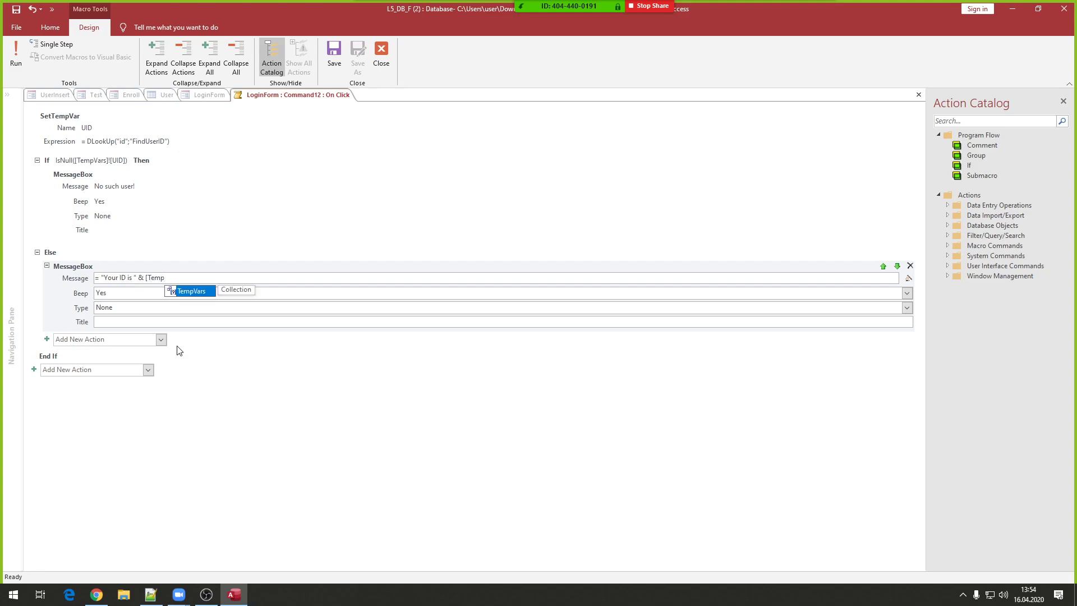
key(Tab)
text(!)
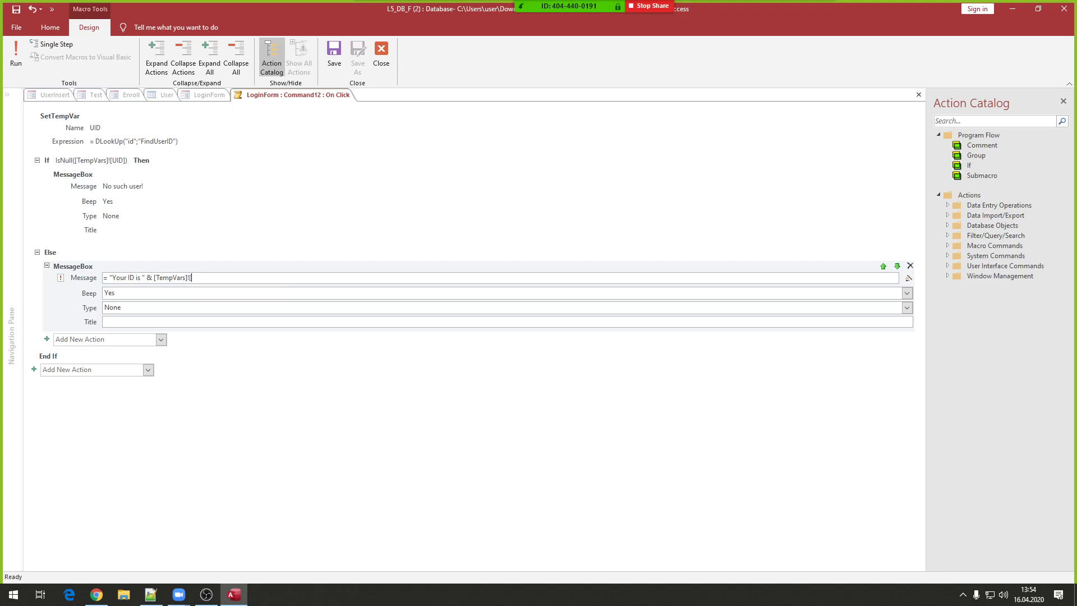
text([UID)
- Copy the Else message expression to line 35 of the notes and highlight its text, & and [TempVars]![UID] parts
drag(227, 277, 58, 280)
key(ctrl+c)
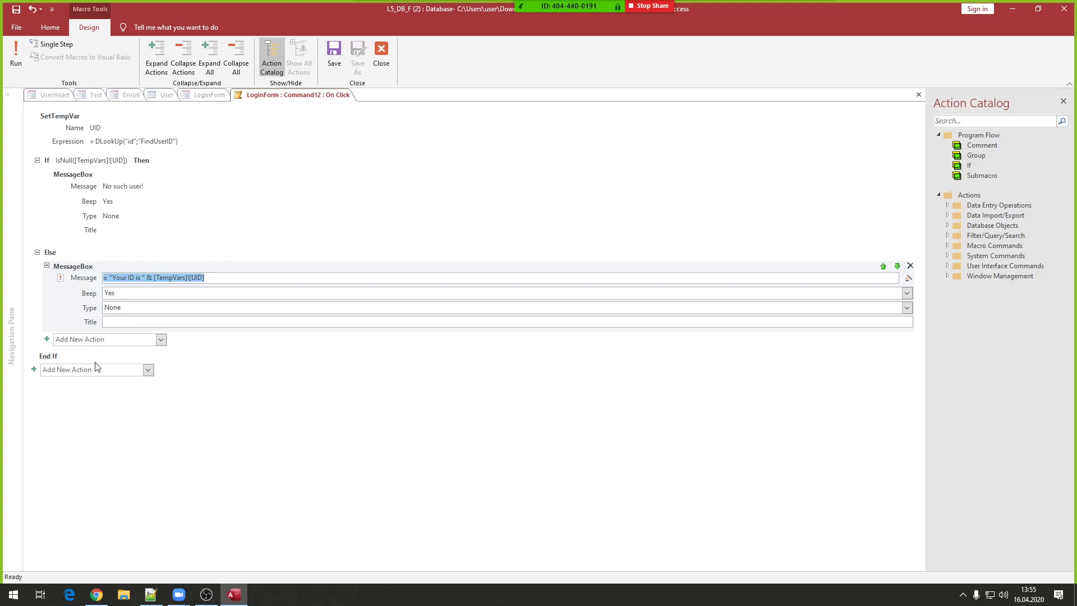
click(150, 594)
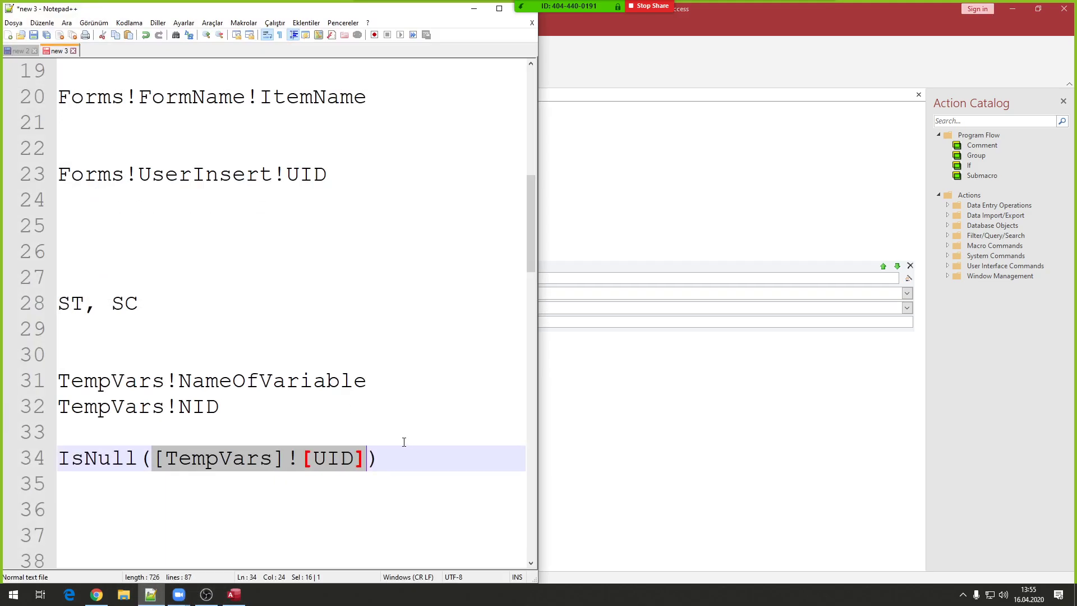
click(411, 466)
key(Return)
key(ctrl+v)
scroll(409, 464, down, 2)
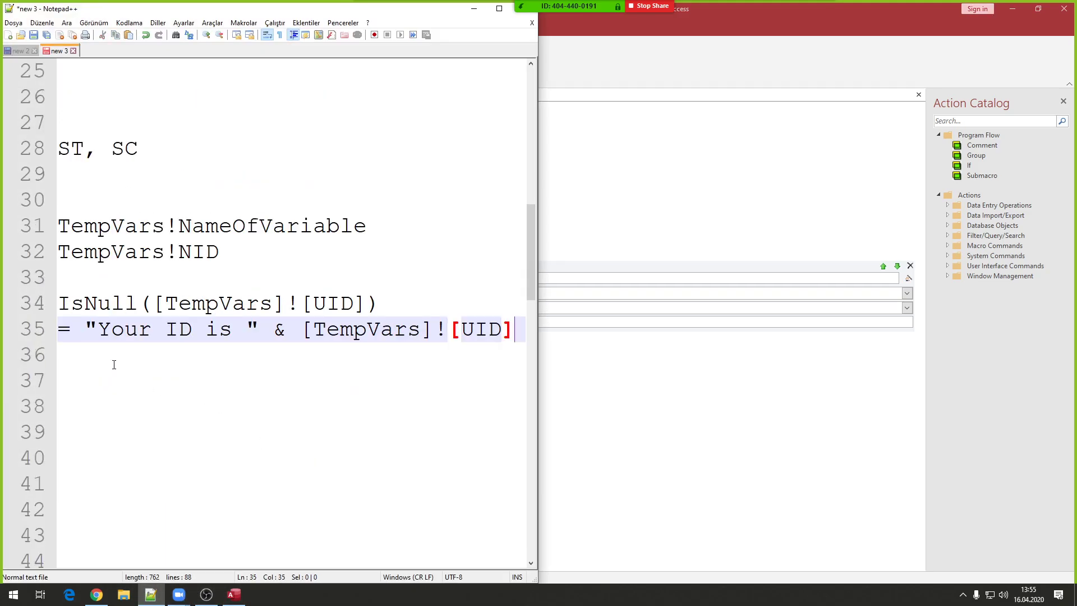
drag(85, 330, 255, 339)
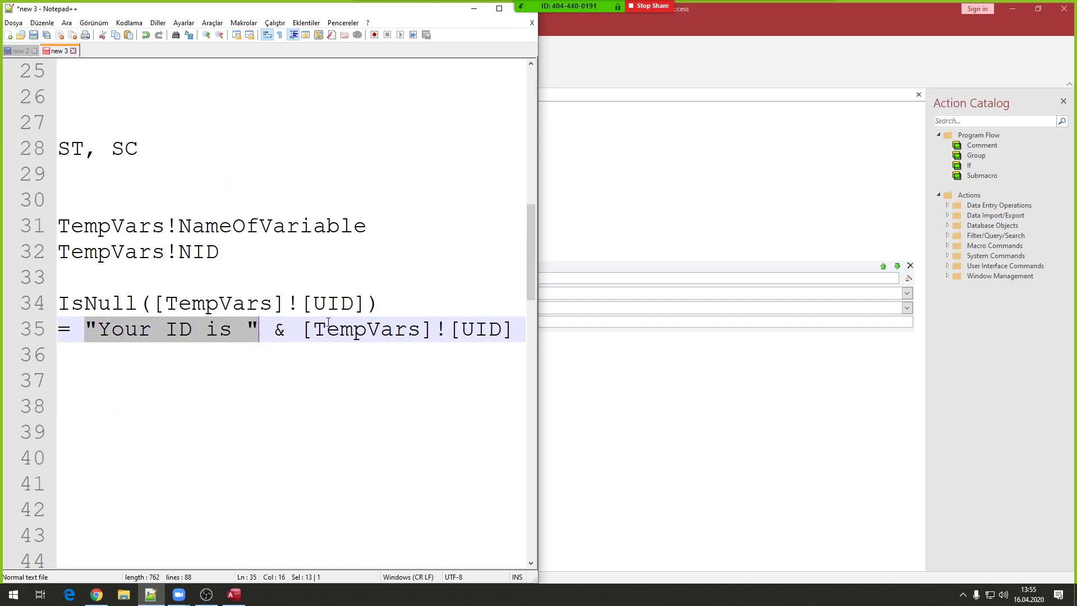
double_click(285, 328)
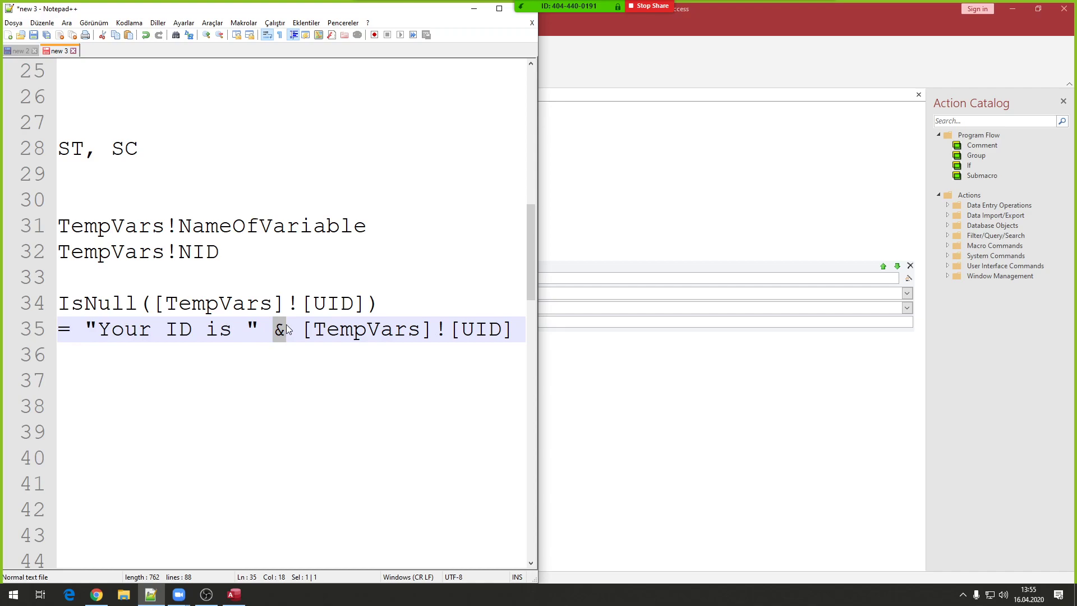
drag(303, 329, 514, 331)
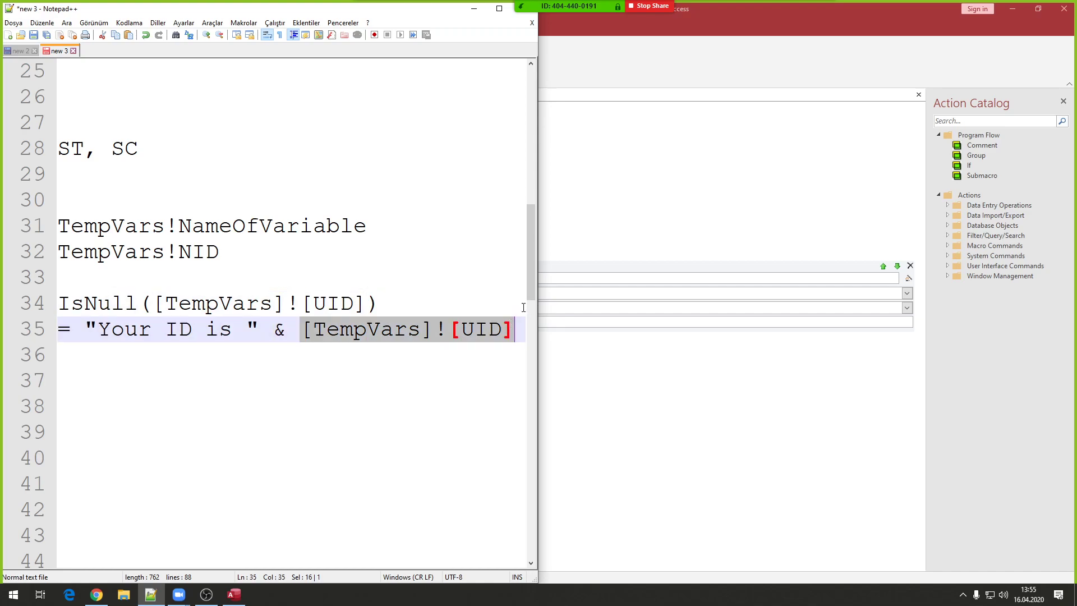
- Save the login macro and close the macro editor
click(703, 26)
click(176, 294)
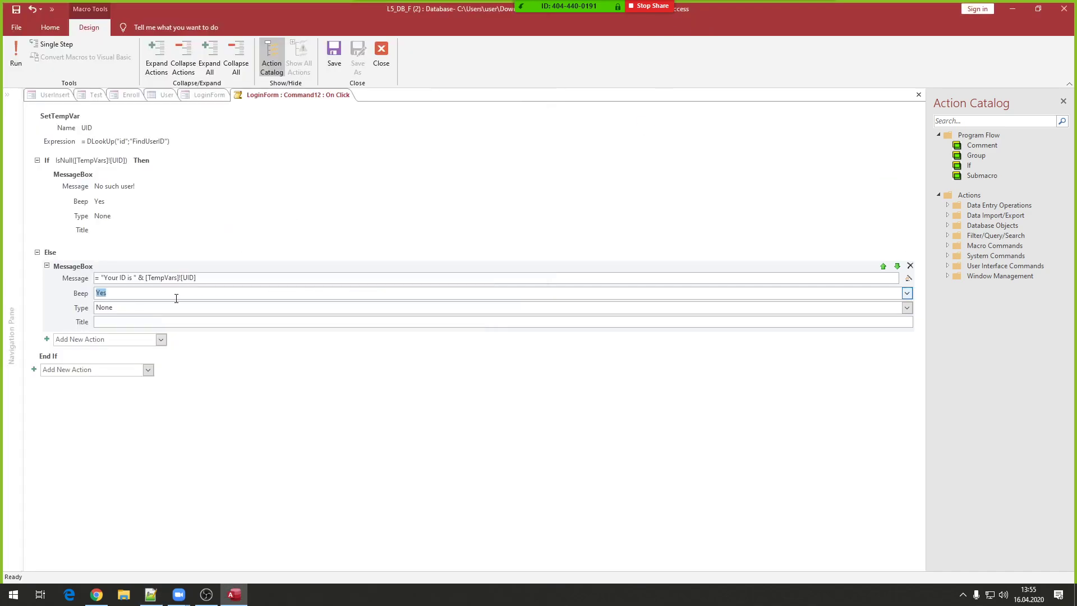
click(340, 54)
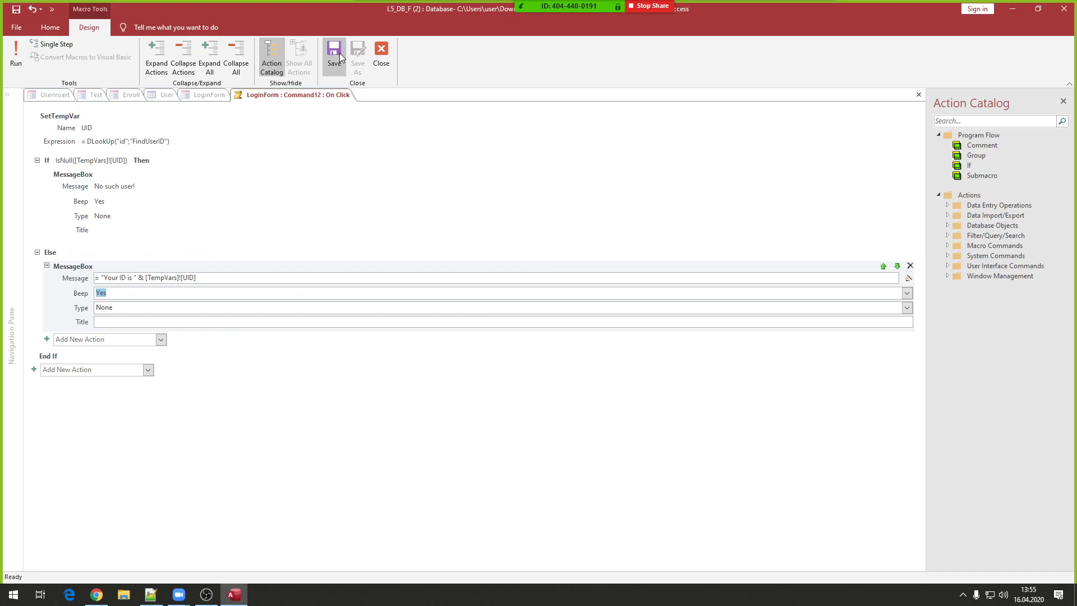
click(388, 47)
- Open LoginForm in Form View and log in with made-up credentials, getting No such user!
right_click(330, 217)
click(340, 224)
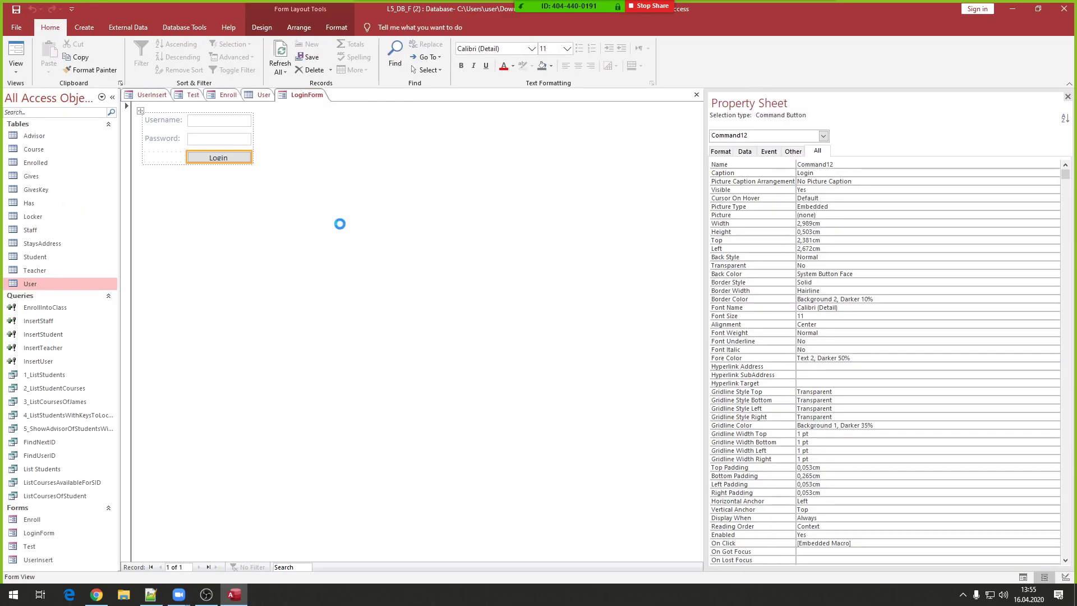
click(233, 122)
text(34t)
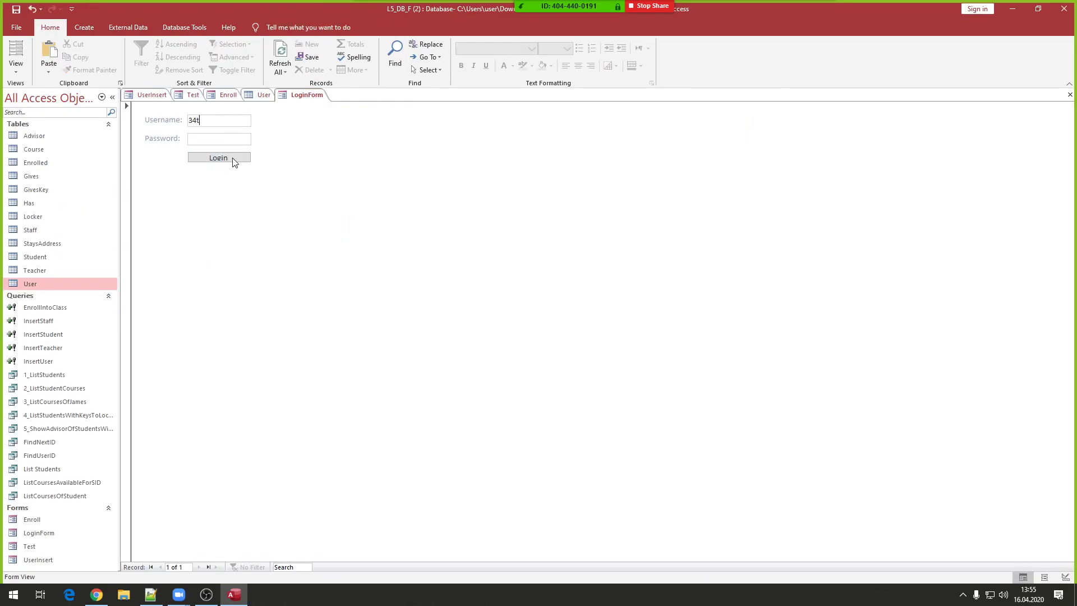
click(223, 139)
text(ergh)
click(221, 158)
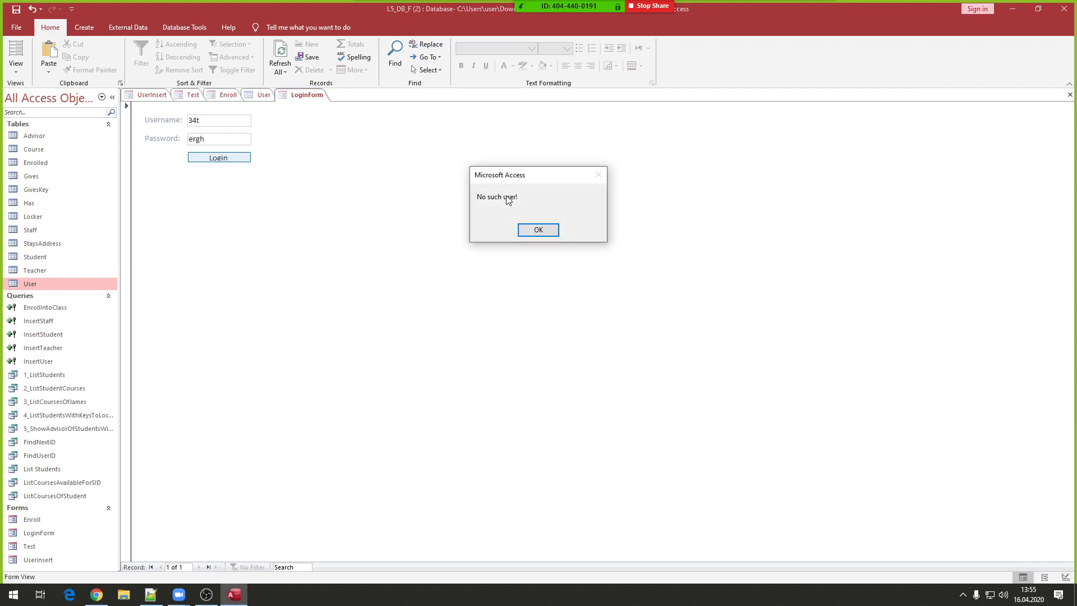
click(527, 234)
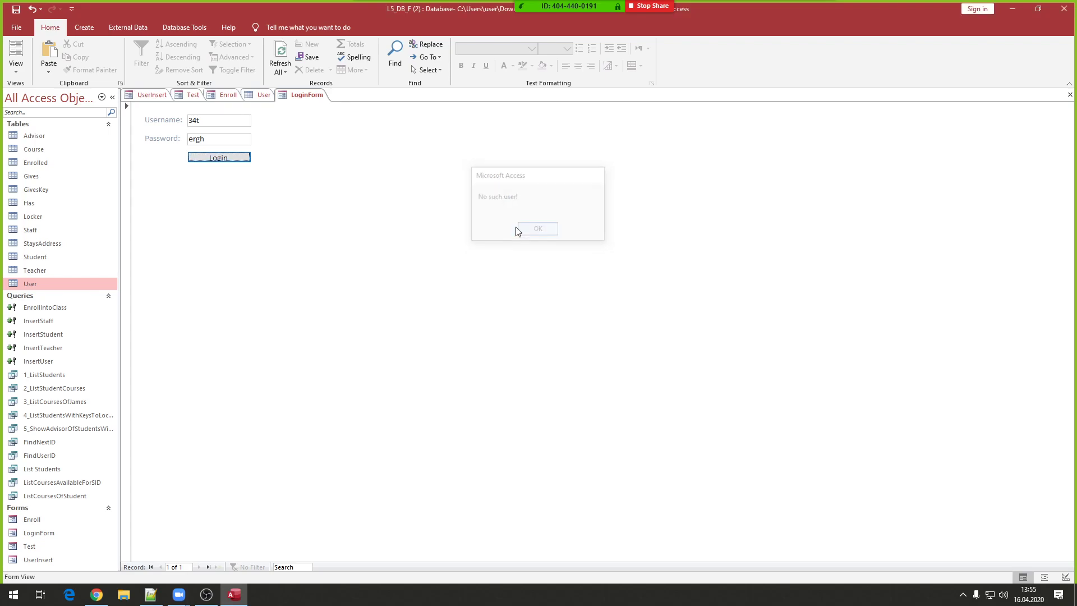
- Look up a valid user in the User table and log in as them, getting Your ID is 1
click(261, 95)
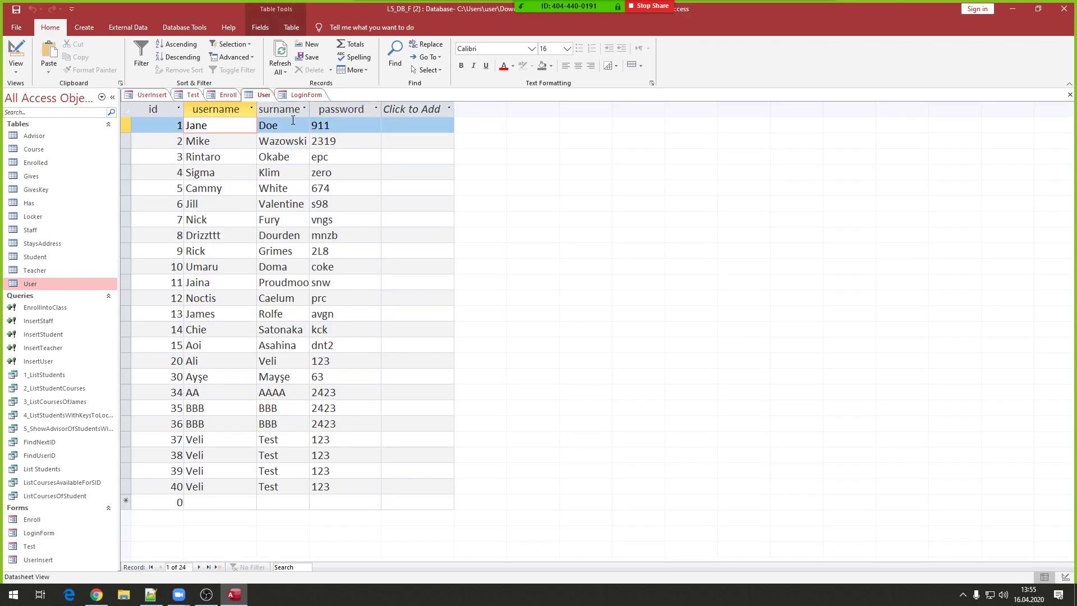
click(306, 94)
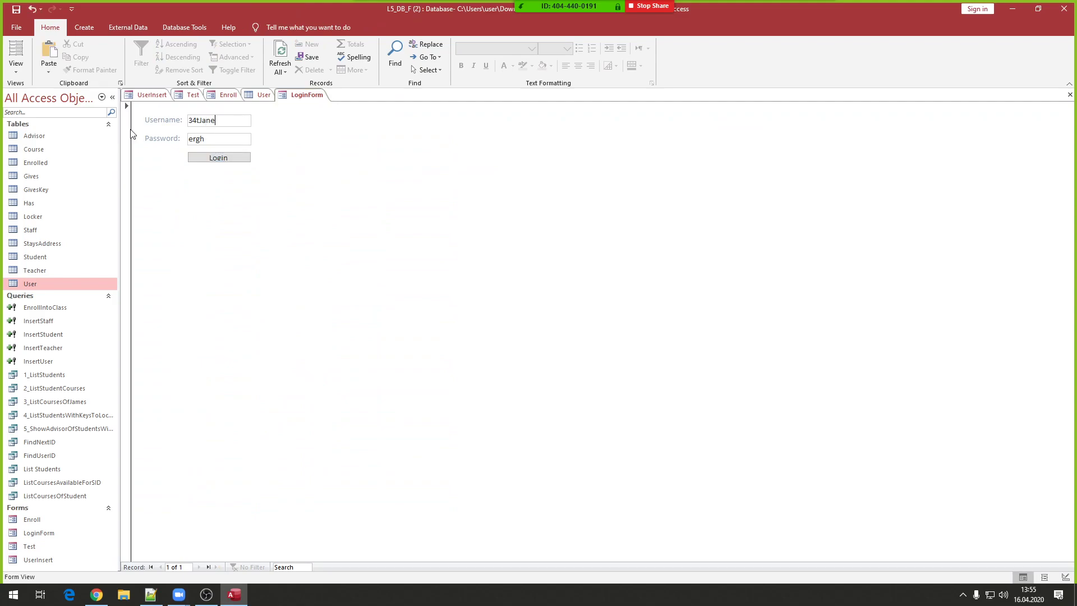
key(BackSpace)
key(BackSpace)
key(BackSpace)
key(BackSpace)
key(BackSpace)
key(BackSpace)
key(BackSpace)
key(BackSpace)
text(Jane)
key(Tab)
text(911)
click(216, 157)
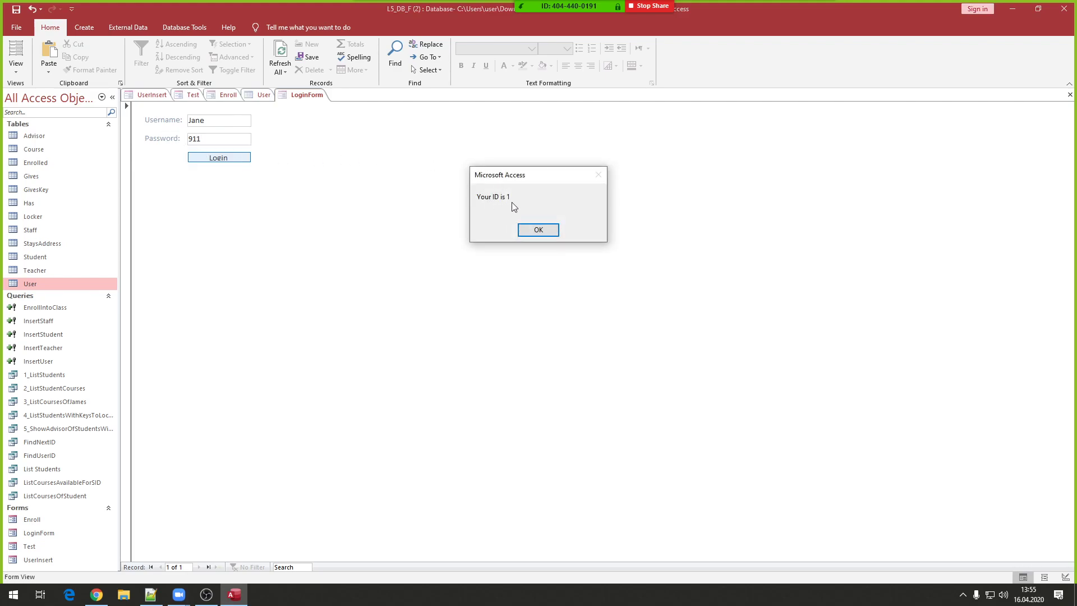
click(531, 234)
- Add a character to the valid password and log in again, getting No such user!
click(223, 141)
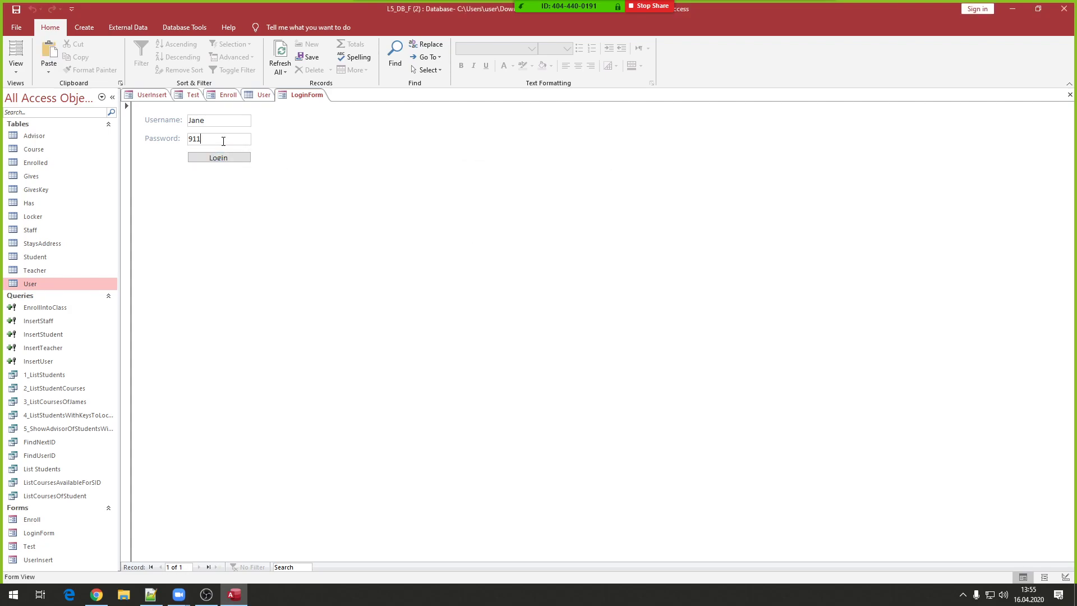
text(4)
click(227, 160)
drag(525, 175, 471, 167)
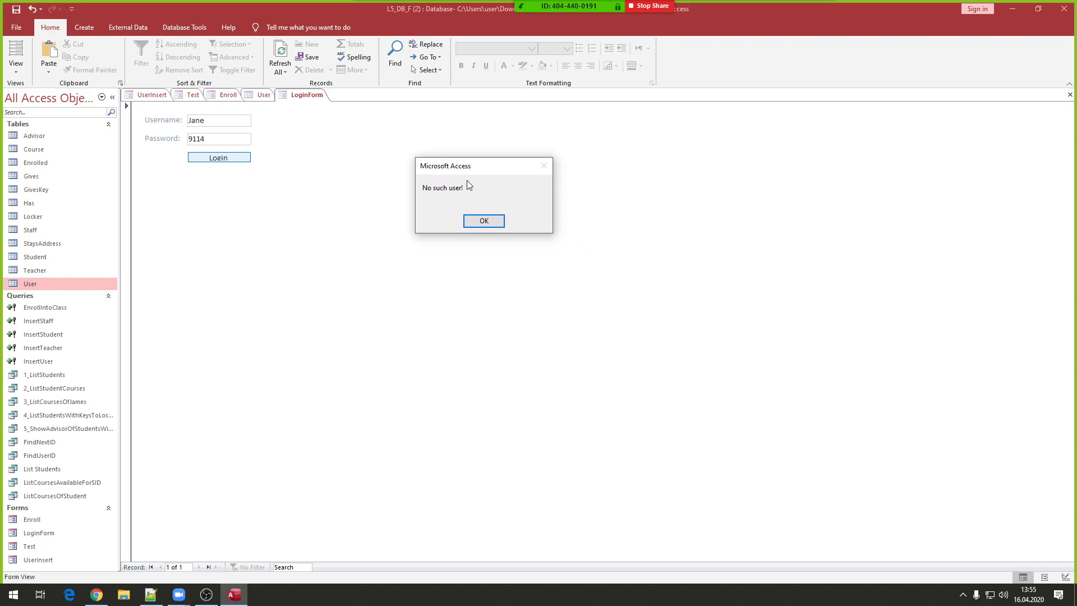
click(480, 222)
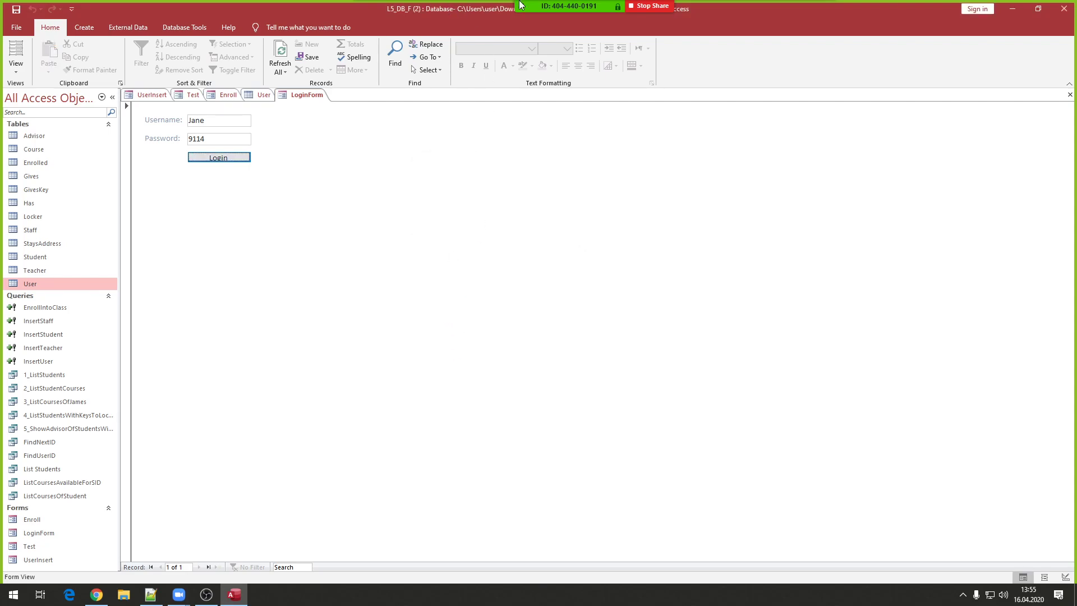
mouse_move(520, 6)
- Clear the Username, keep the password, and confirm Login answers No such user!
click(228, 138)
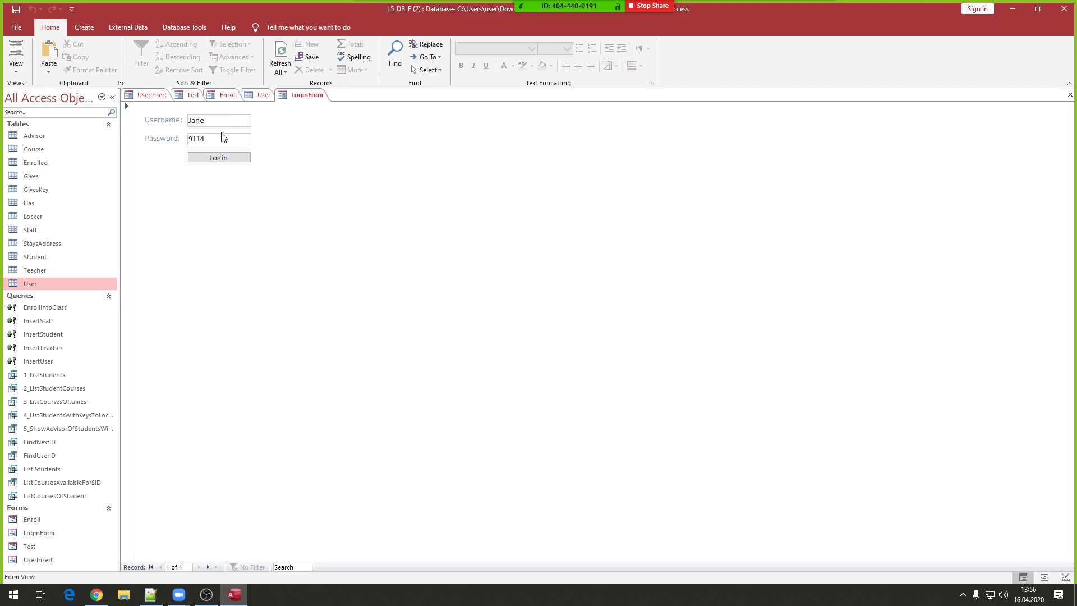
double_click(222, 120)
key(BackSpace)
click(163, 139)
click(216, 119)
click(225, 159)
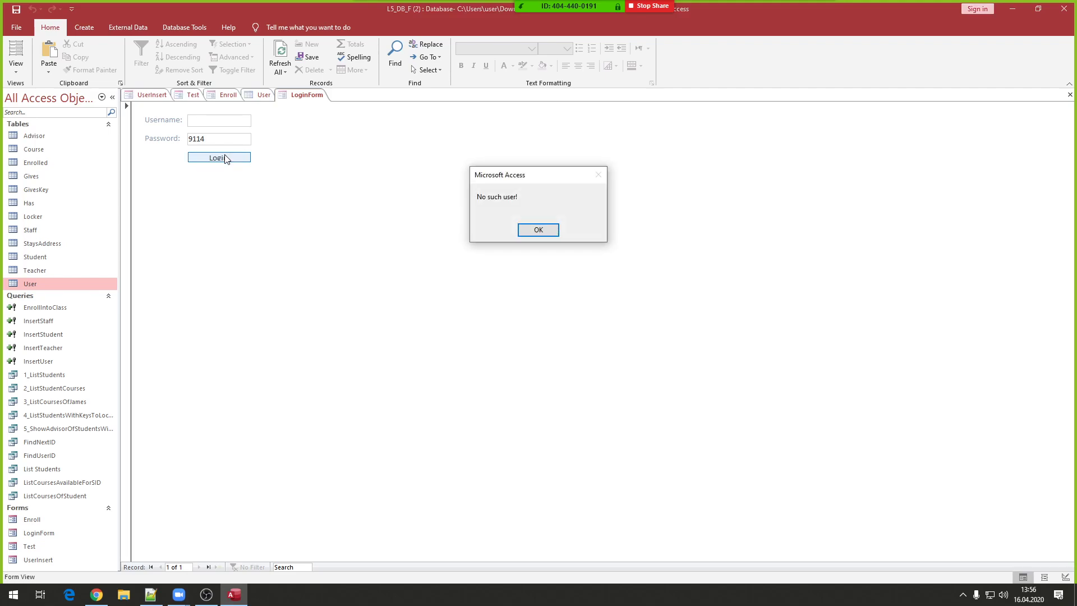
drag(549, 178, 439, 164)
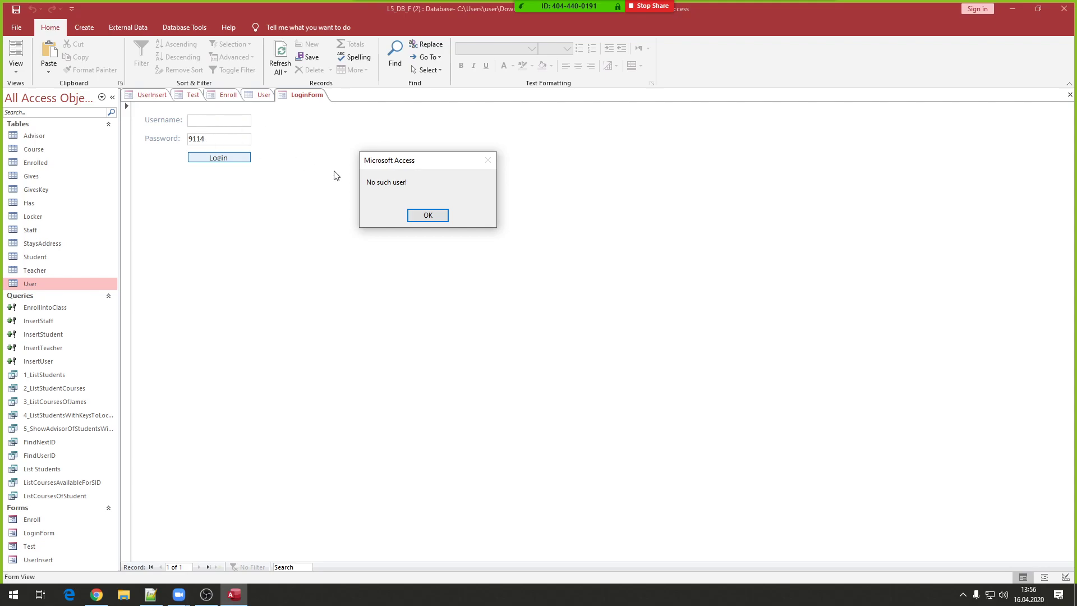
click(430, 216)
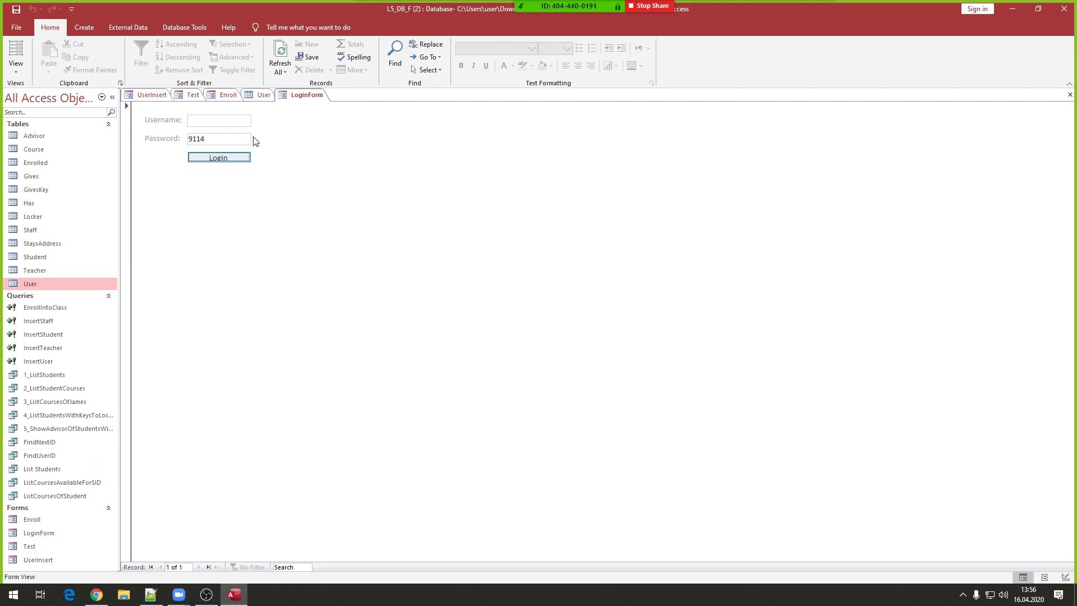
click(241, 120)
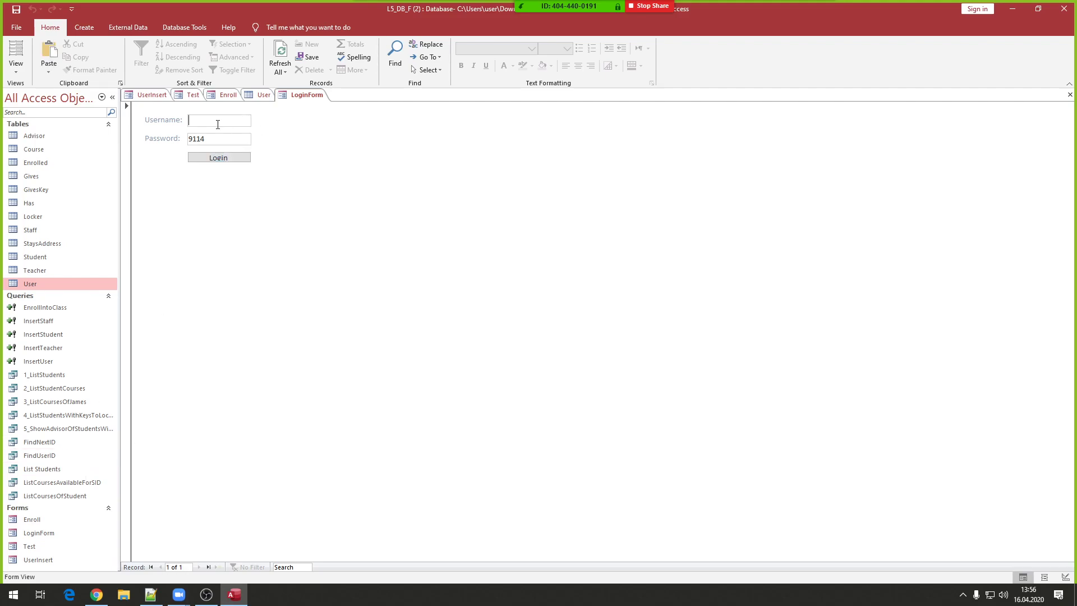
- Switch LoginForm to Layout View and open the Login button's click macro via Build Event
right_click(316, 153)
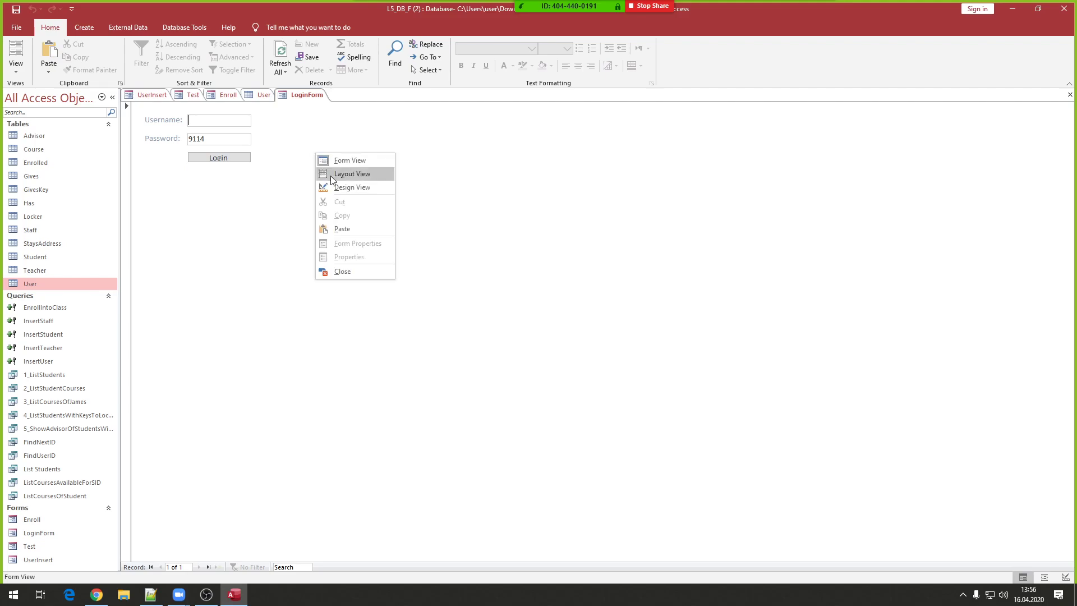
click(331, 176)
click(229, 164)
right_click(228, 163)
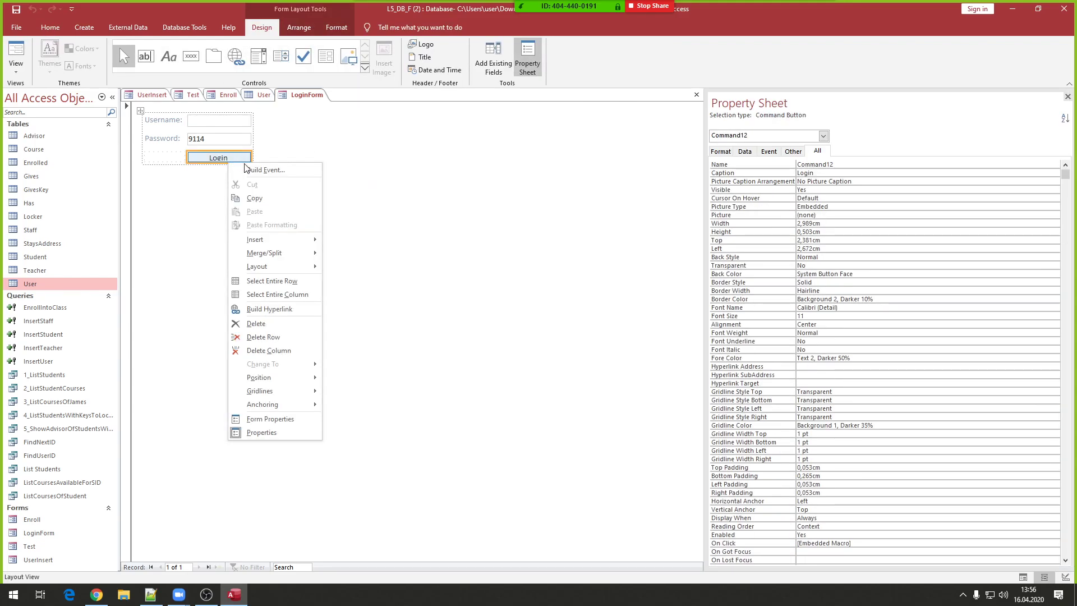
click(251, 174)
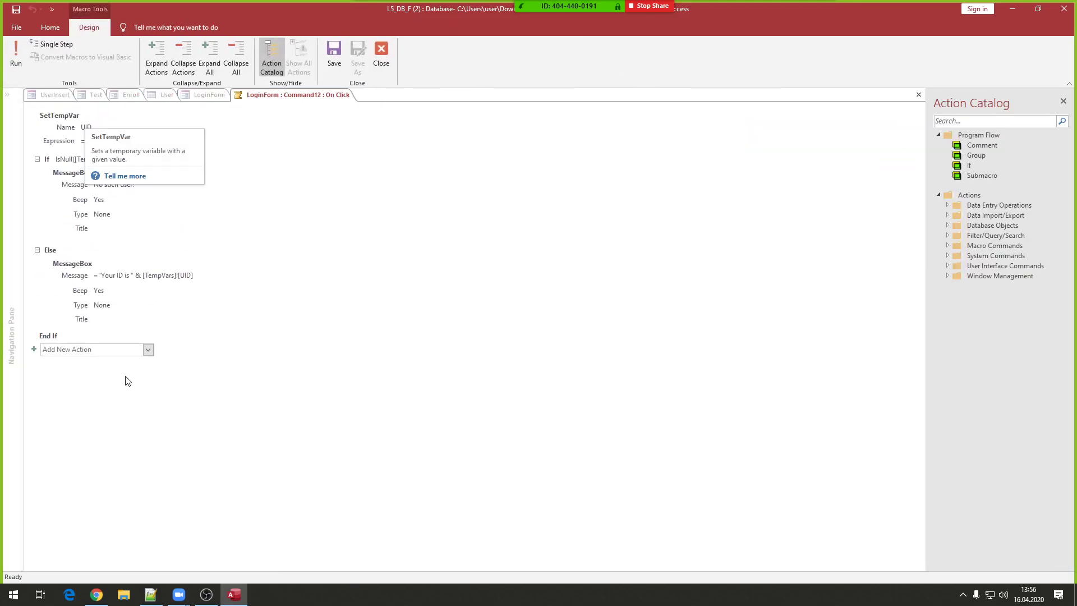
- Add an If block above SetTempVar with the condition IsNull(UN)
click(78, 349)
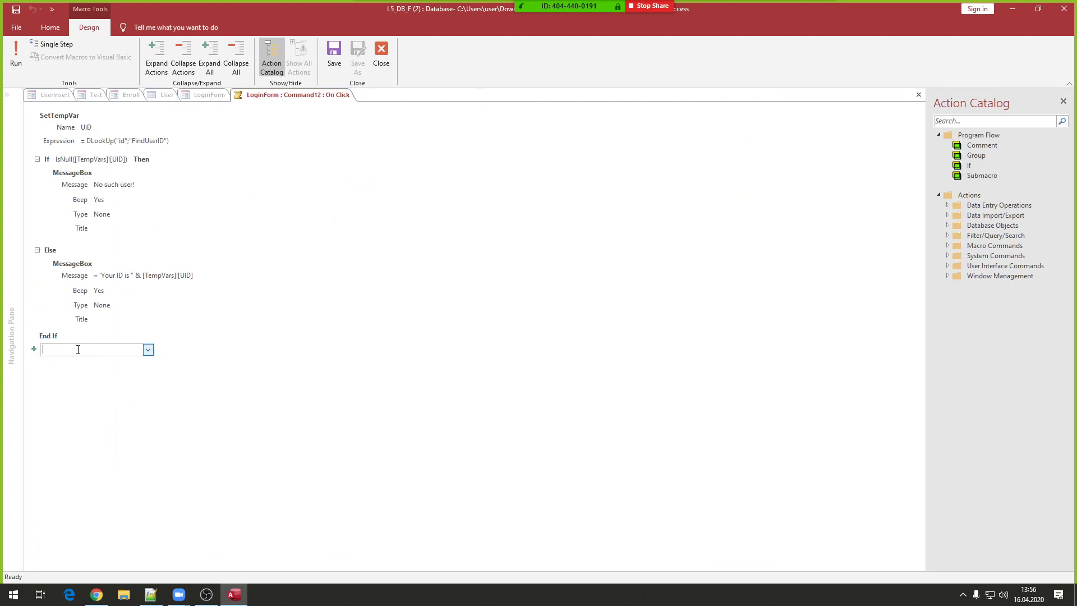
text(If)
key(Return)
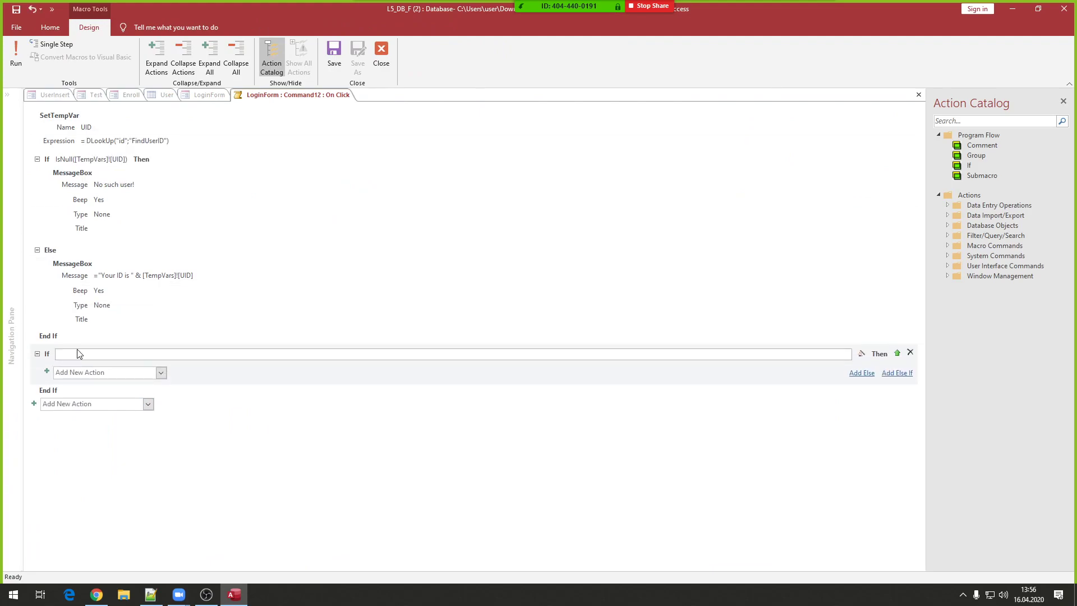
drag(45, 356, 43, 120)
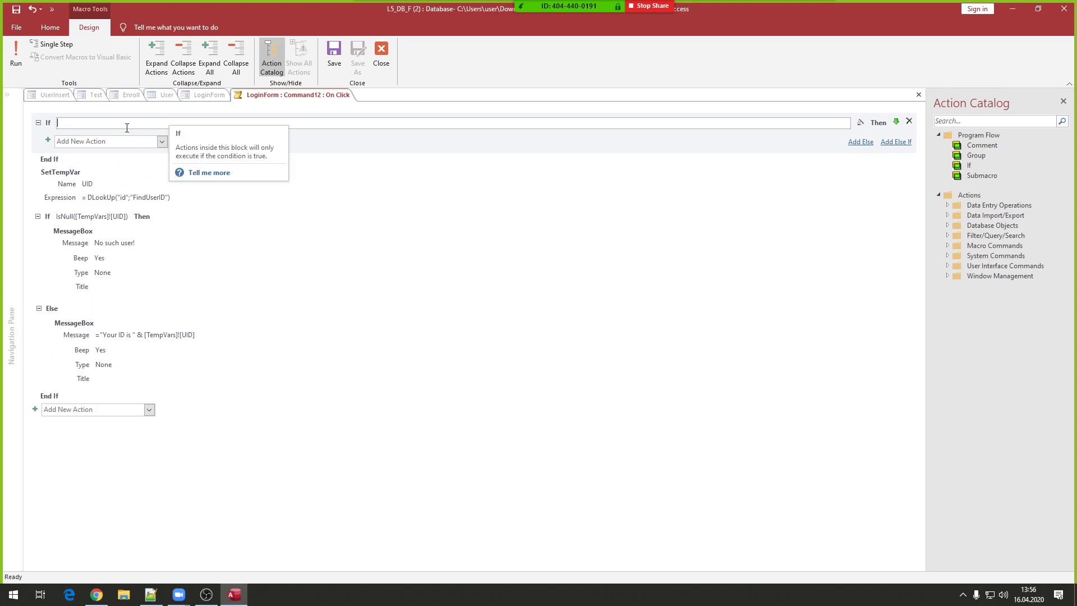
text(IsN)
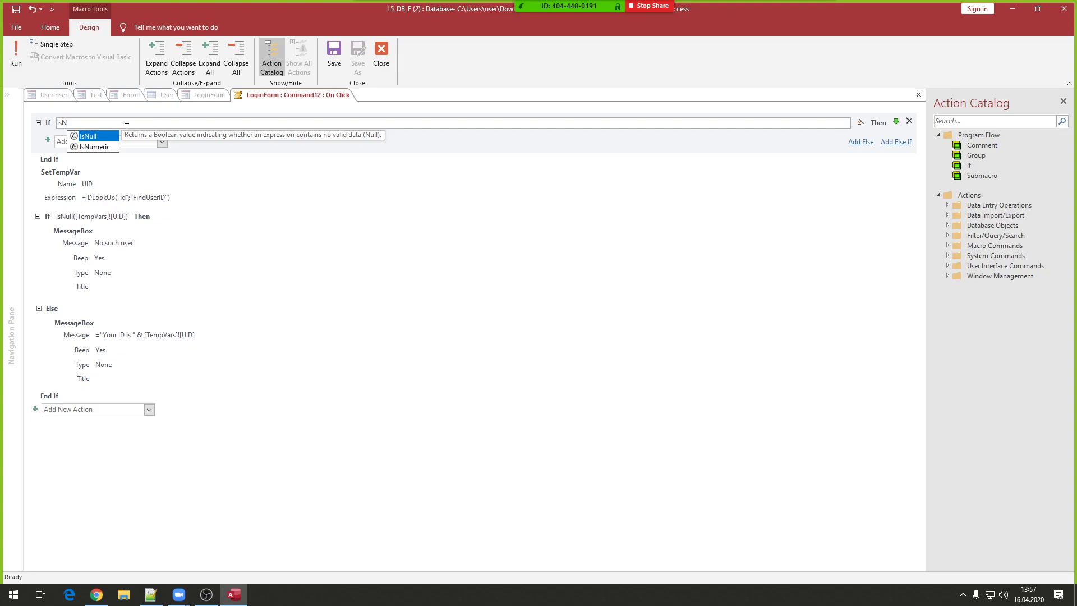
text(ull()
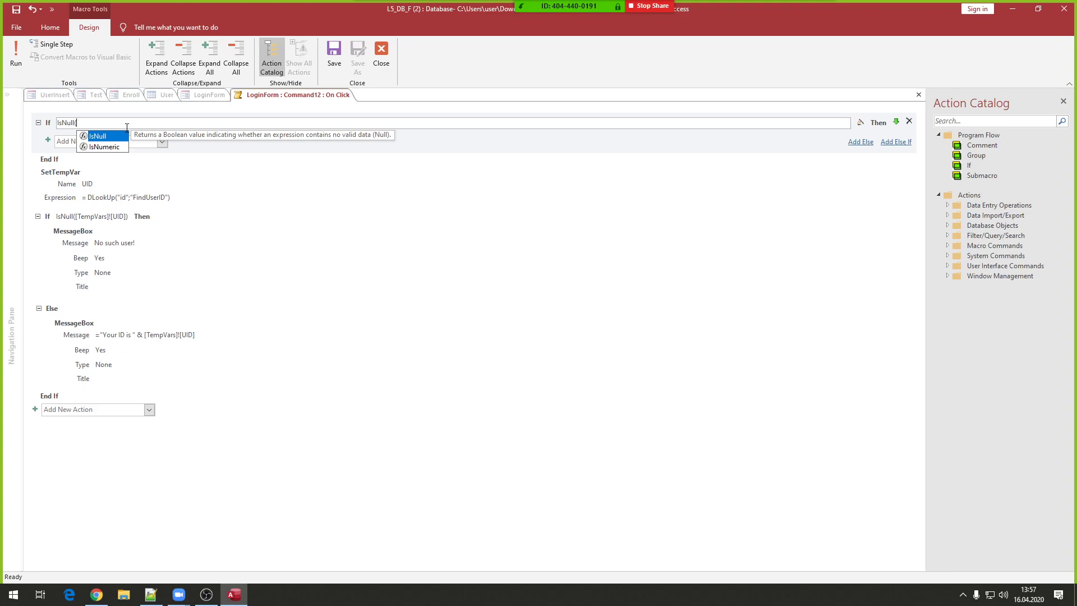
text(UN)
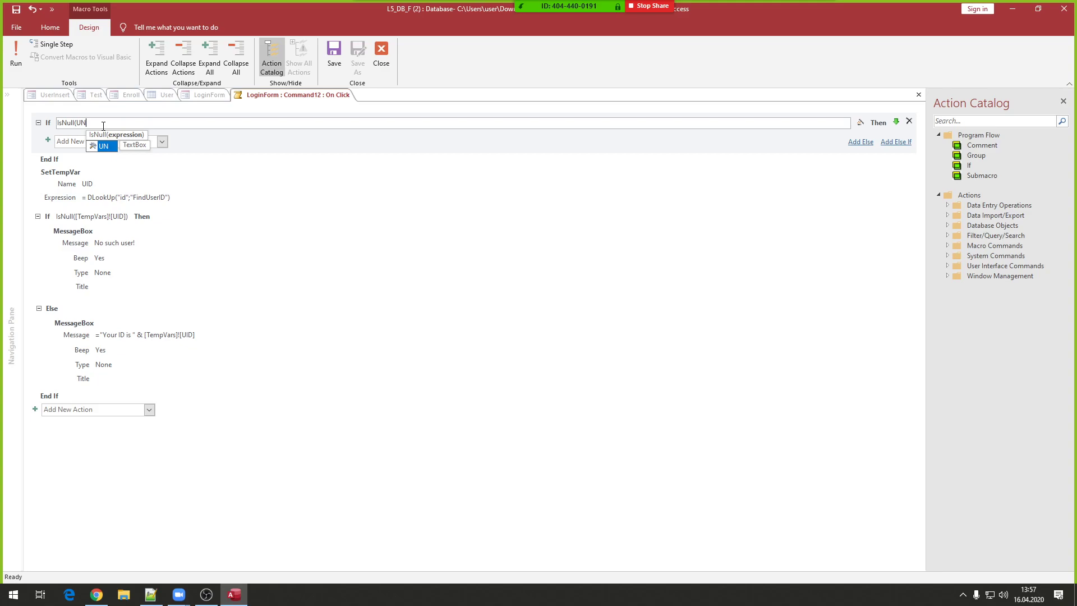
text())
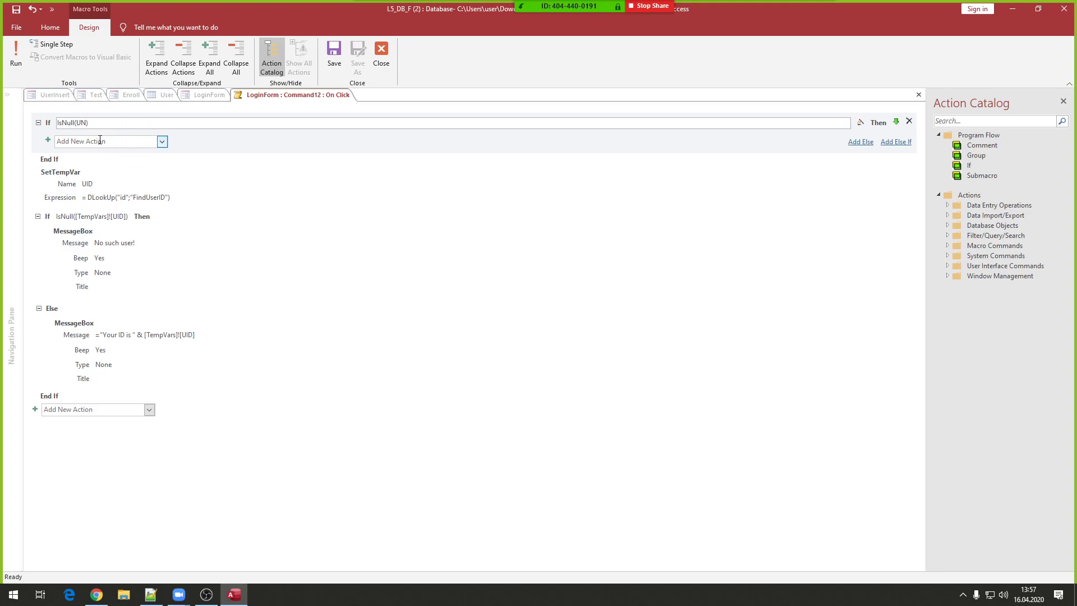
click(102, 144)
- Add a MessageBox reading 'Username cannot be empty' inside the If IsNull(UN) block
text(MessageBox)
key(Return)
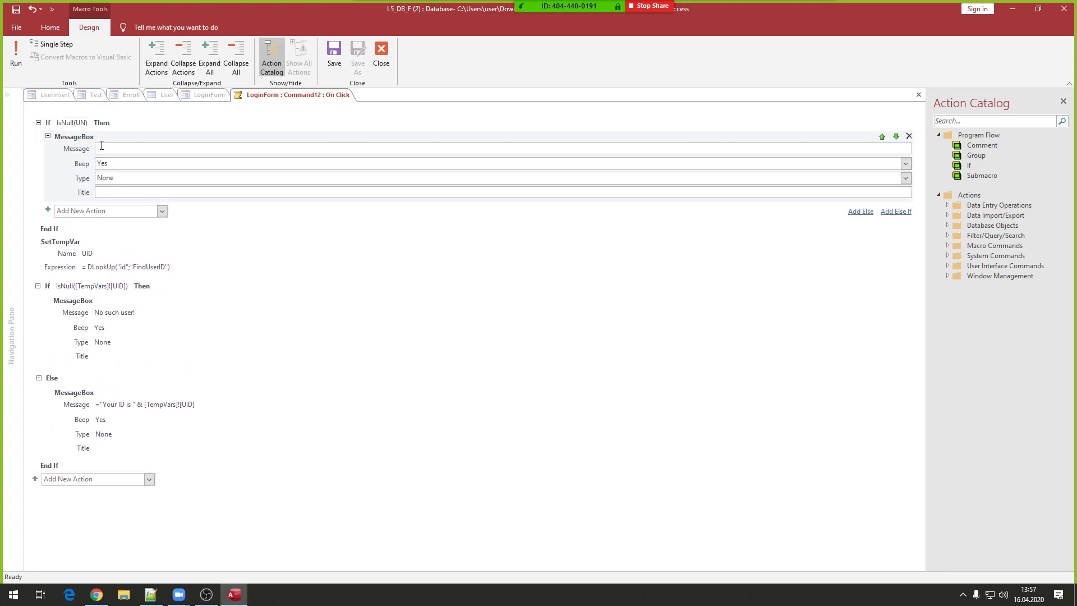
text(Username cannot be empty!)
click(111, 124)
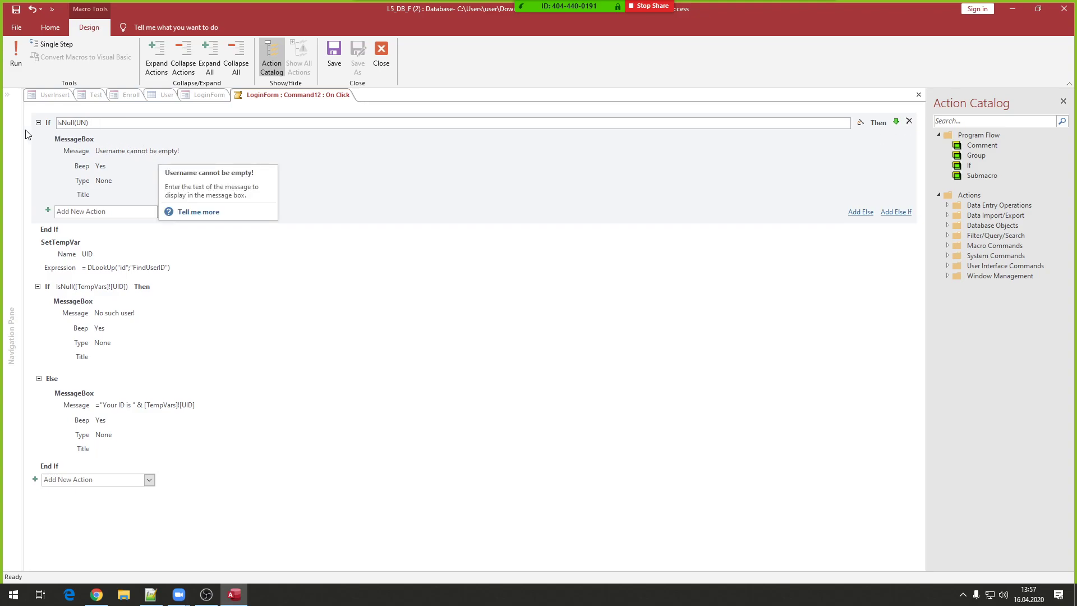
- Add an Else If IsNull(PS) branch with a MessageBox saying 'Password cannot be empty!'
click(896, 212)
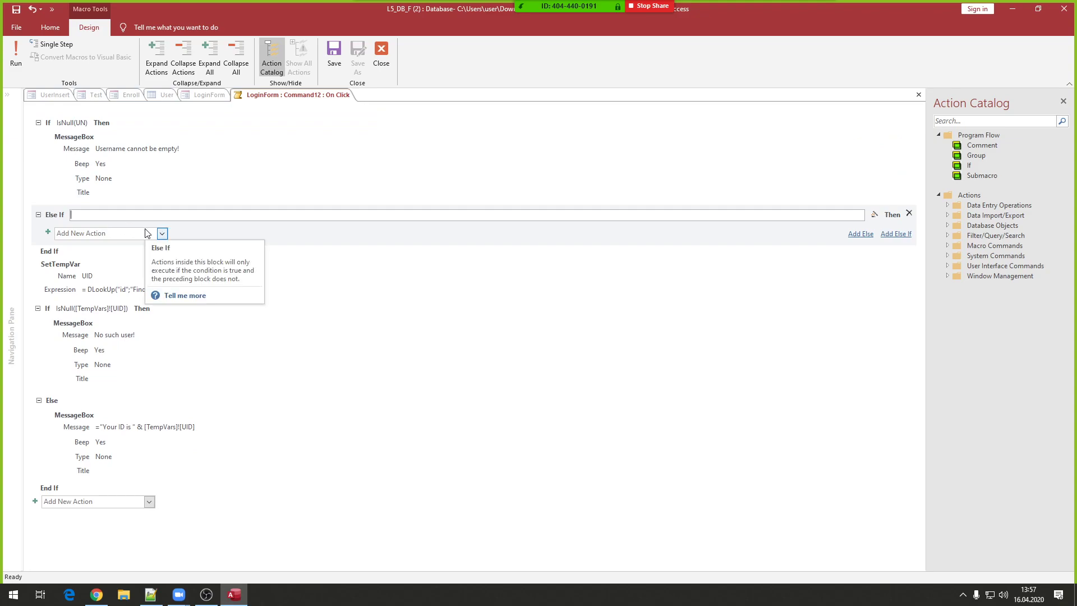
text(IsNull()
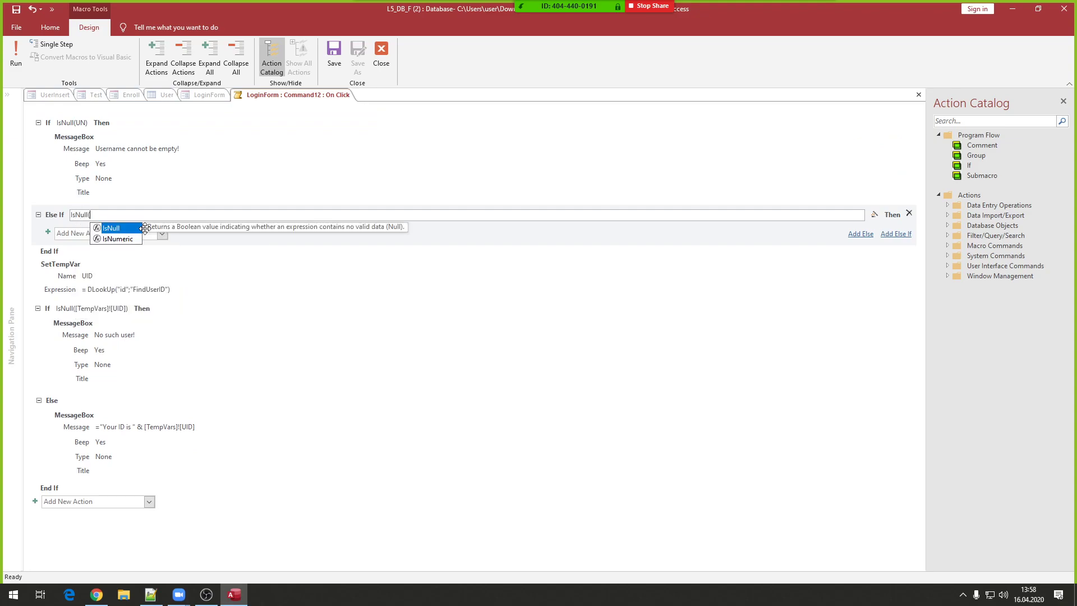
text(PS))
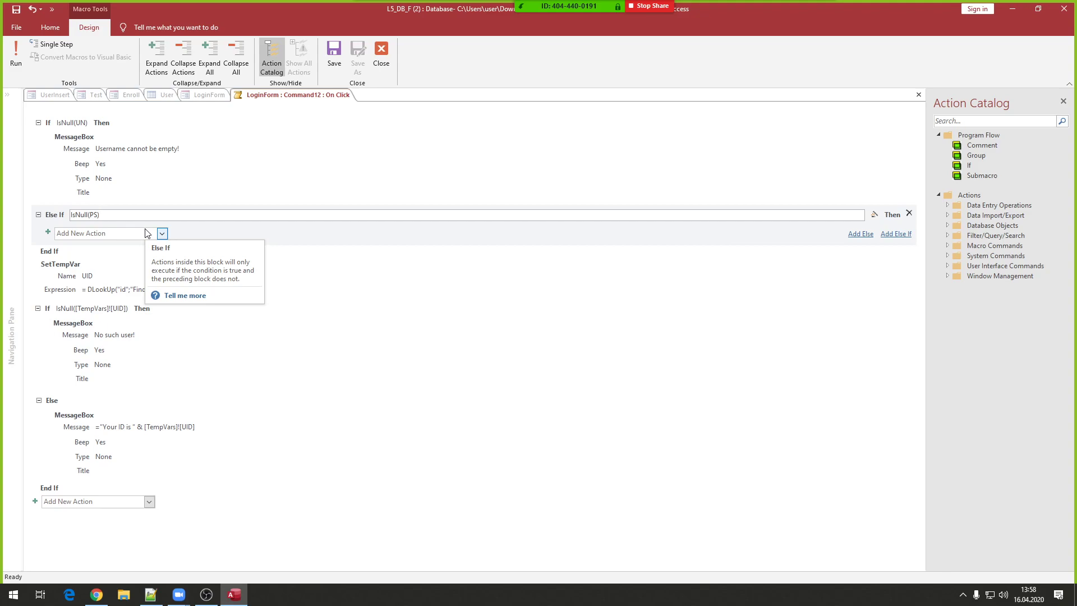
click(114, 235)
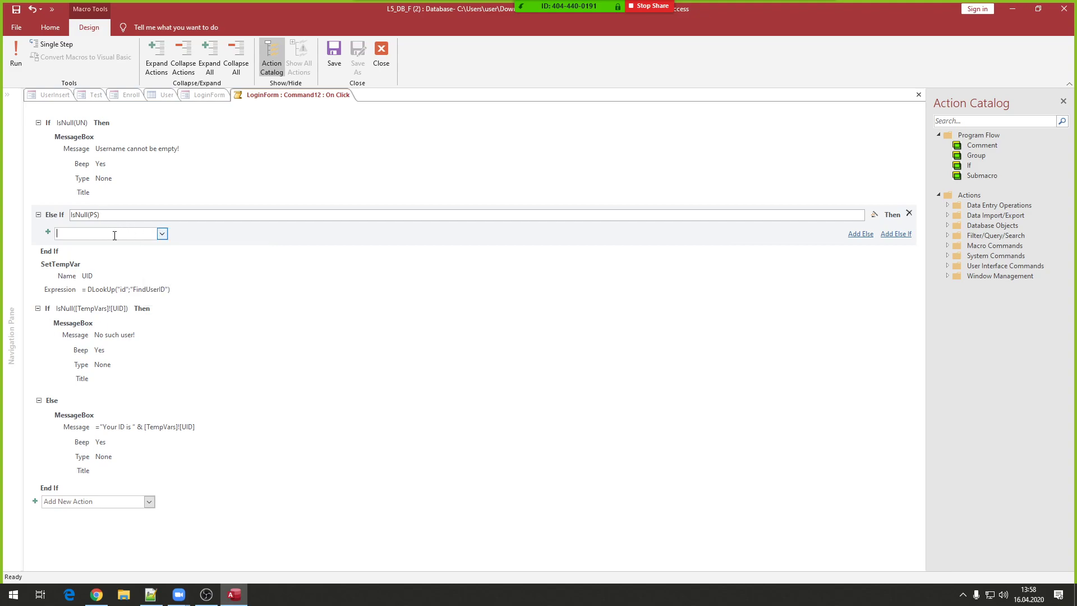
text(me)
key(Return)
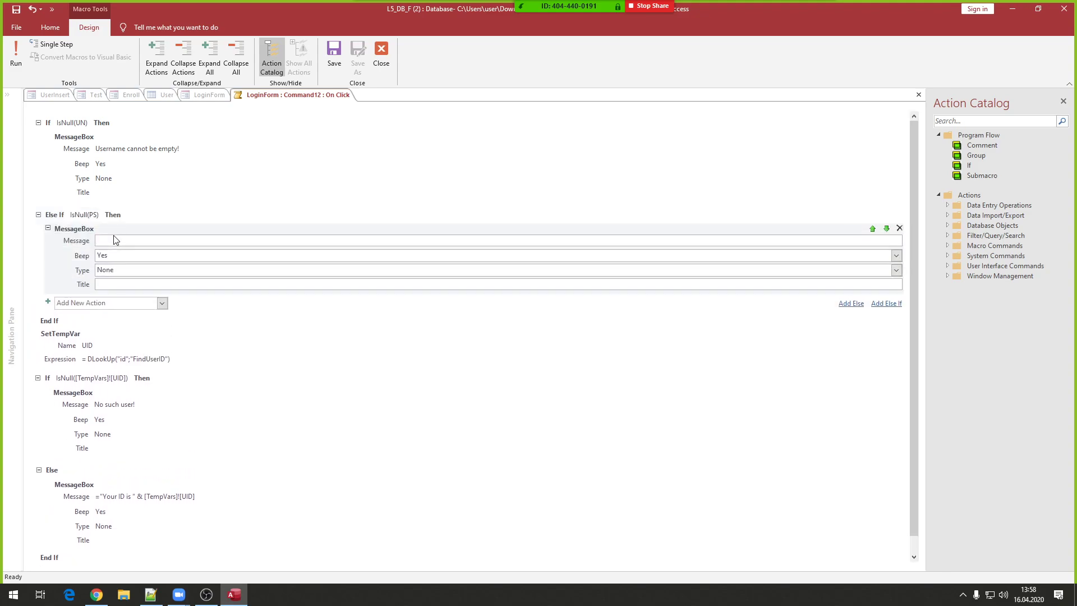
text(Password cannot be empty!)
click(140, 216)
- Add an Else branch after the Else If and move the SetTempVar step into it
click(24, 131)
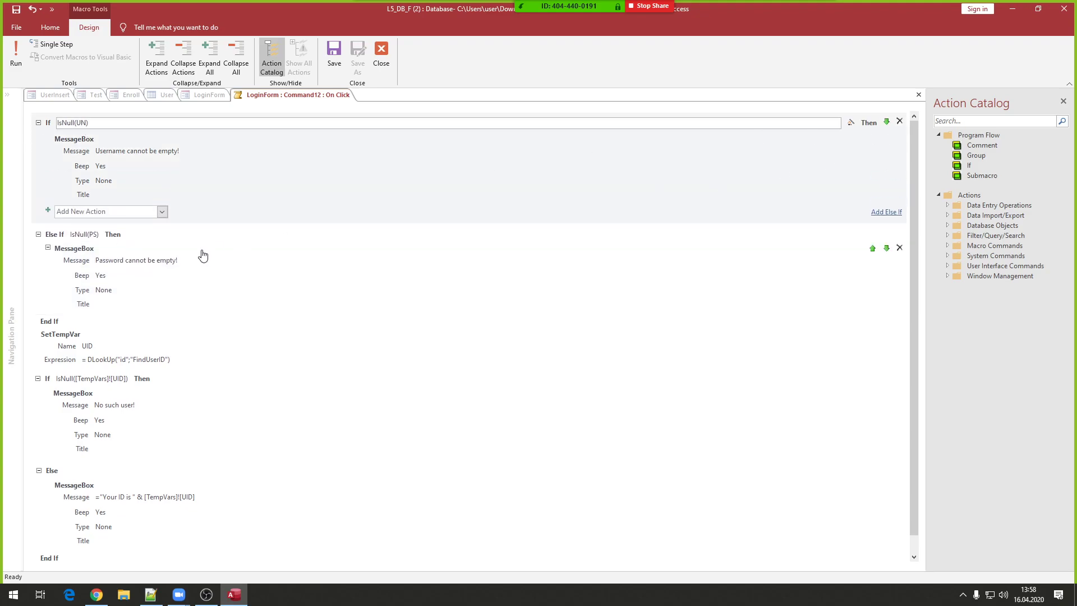
click(101, 238)
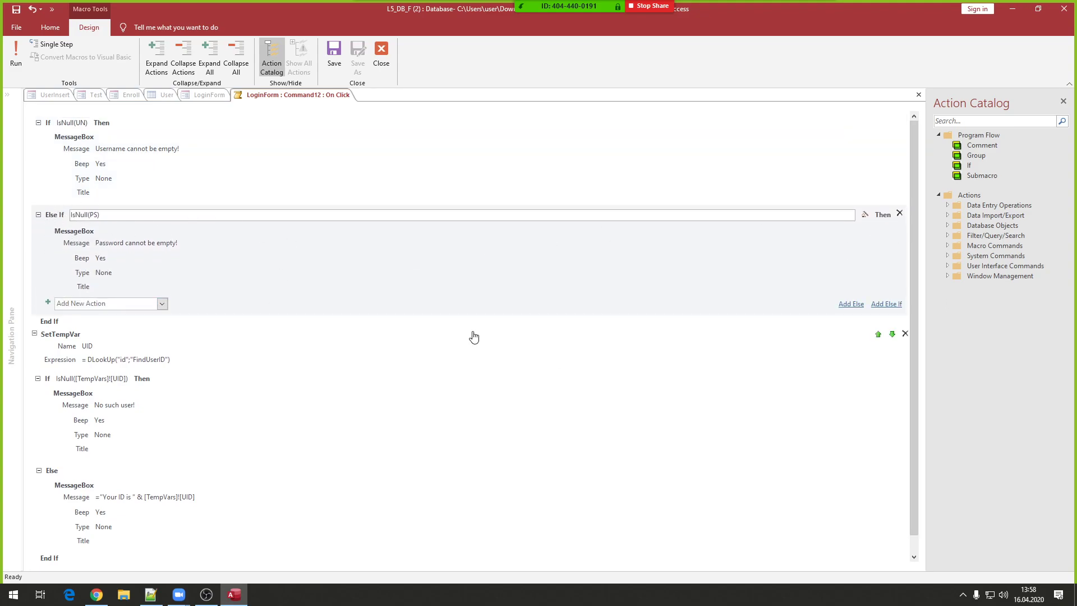
click(845, 306)
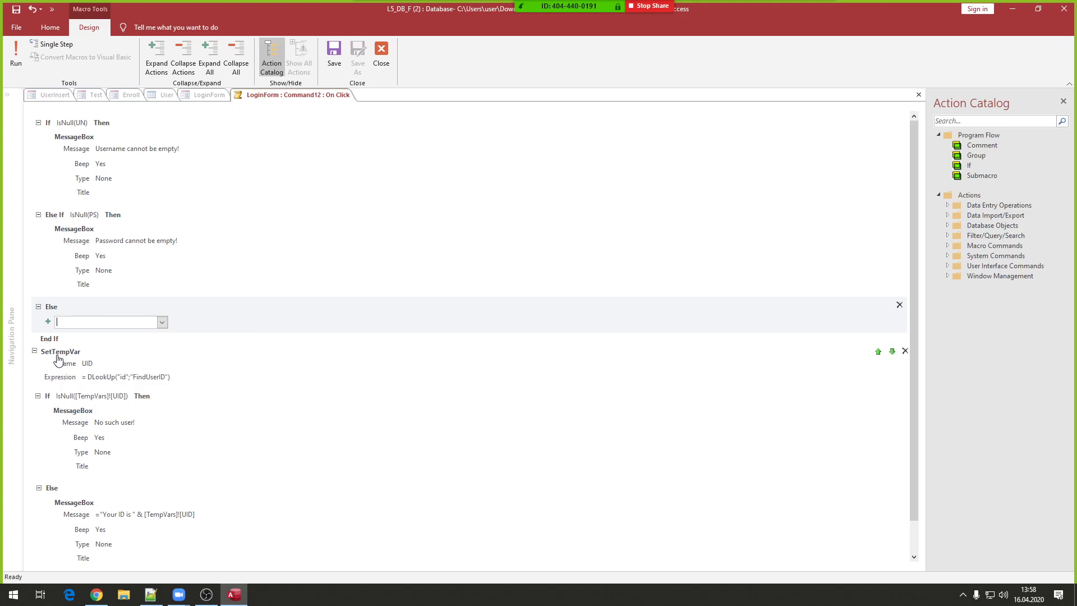
drag(63, 356, 79, 330)
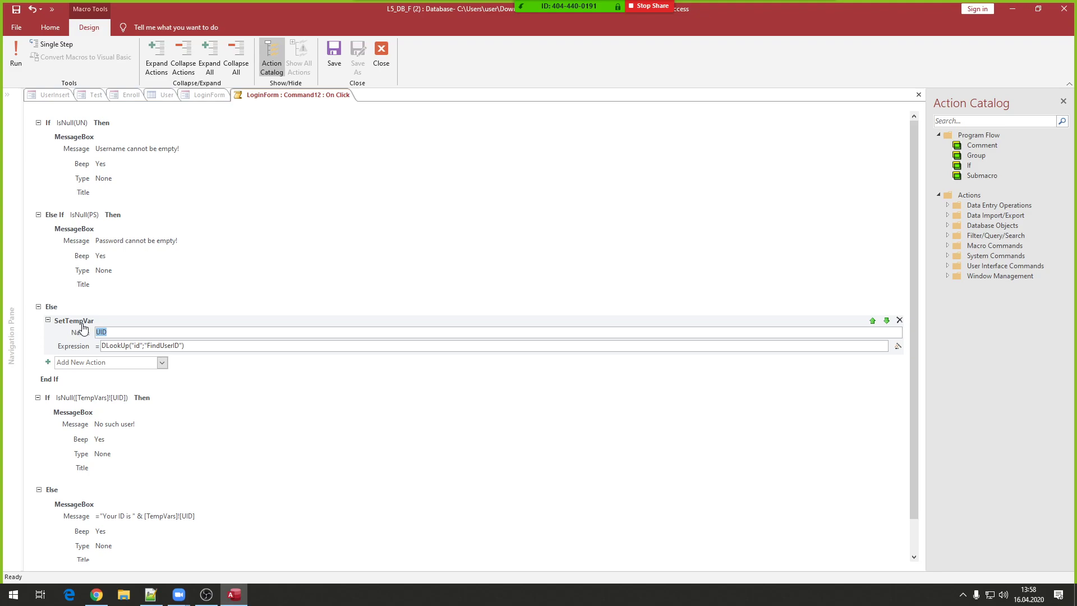
- Move the IsNull([TempVars]![UID]) check into the final Else branch
scroll(80, 332, down, 1)
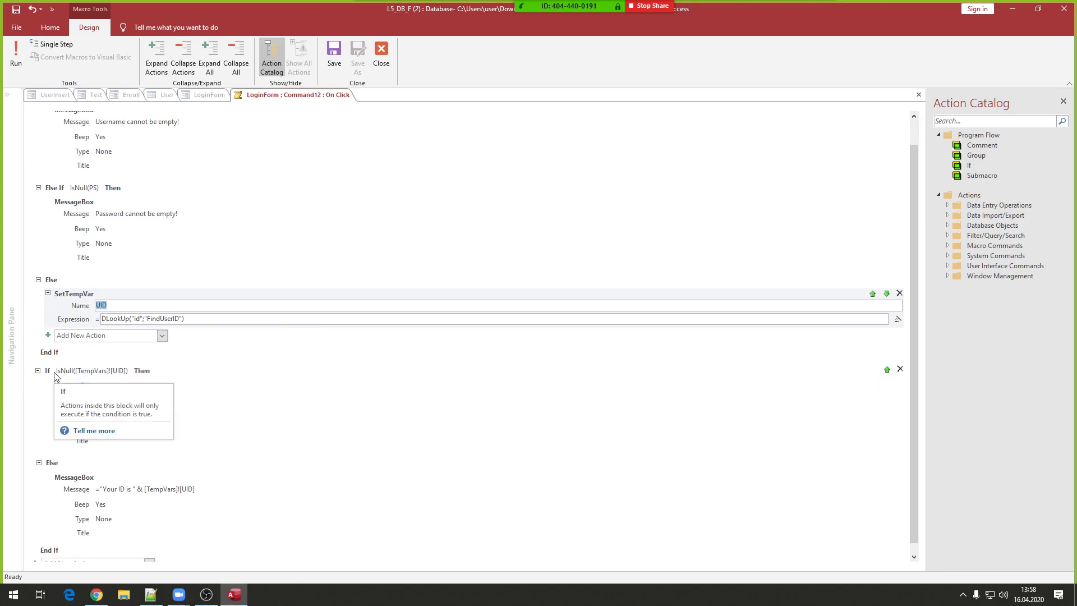
drag(64, 372, 112, 311)
click(136, 304)
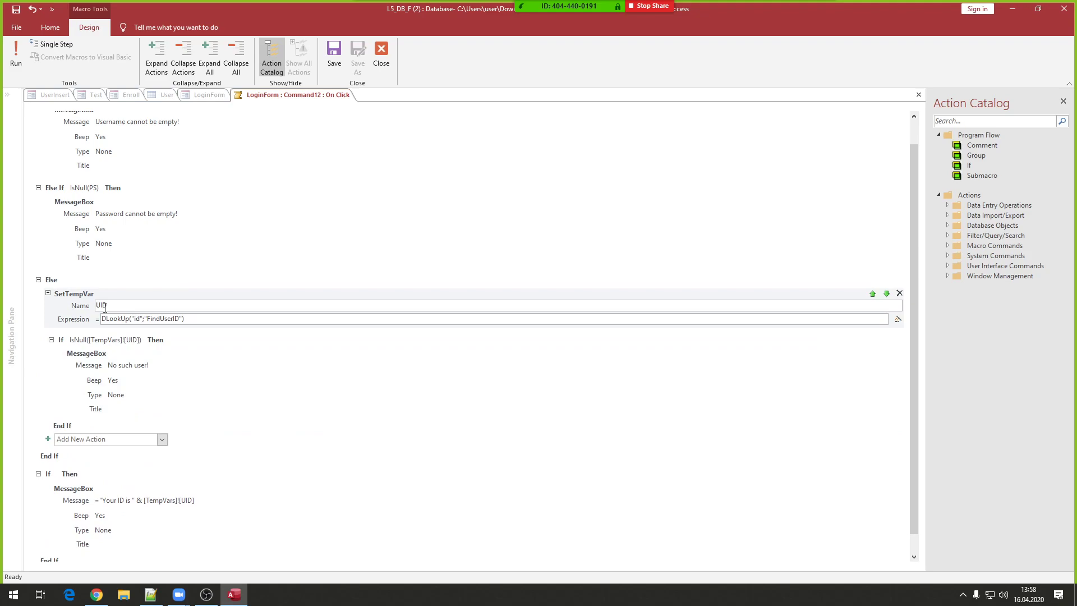
click(138, 340)
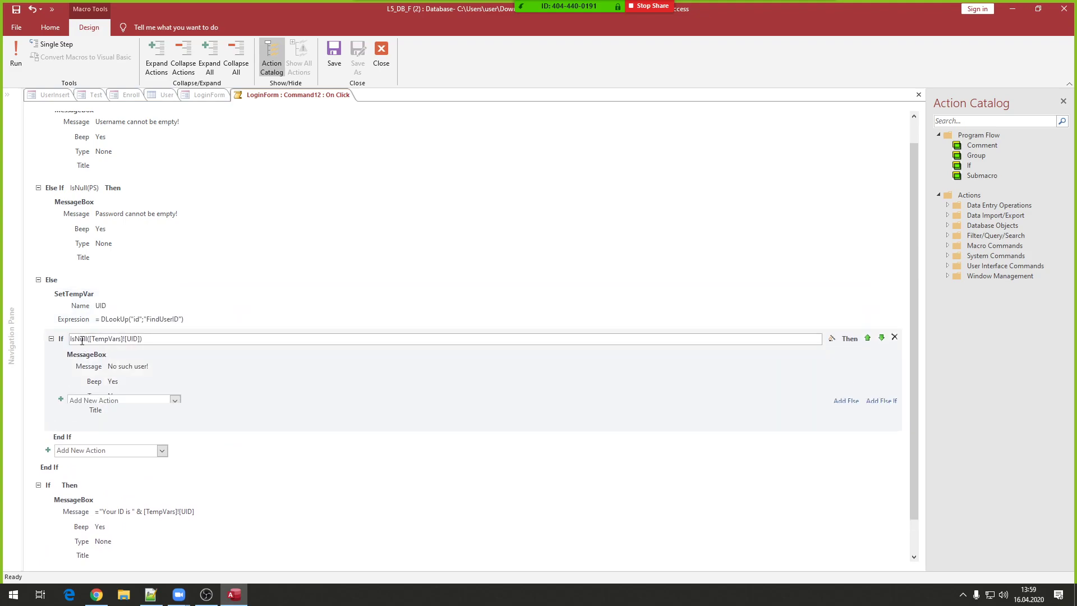
drag(141, 340, 70, 340)
click(153, 338)
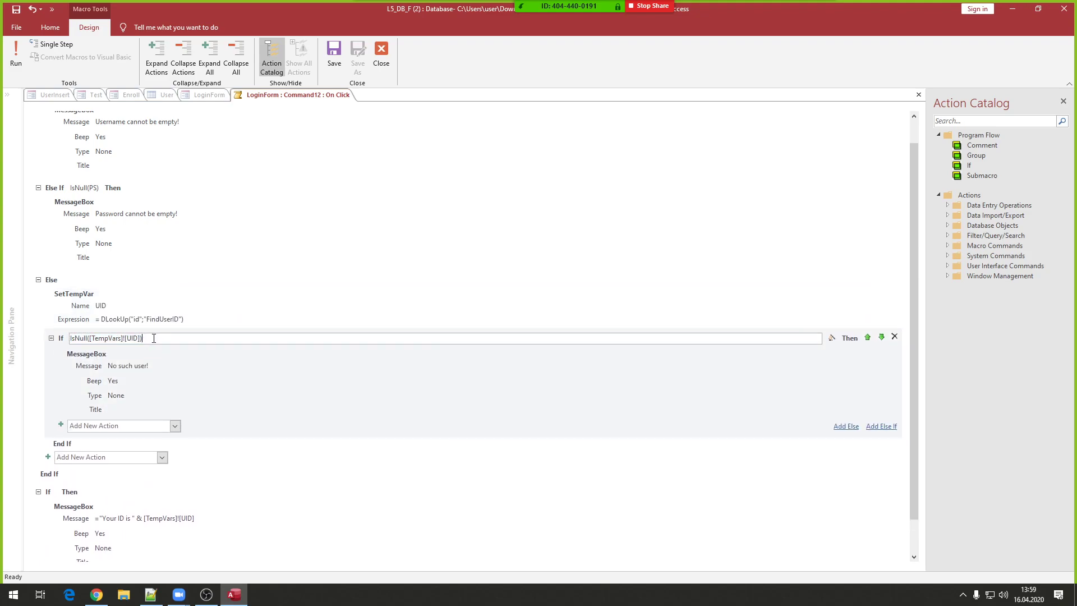
scroll(153, 339, down, 1)
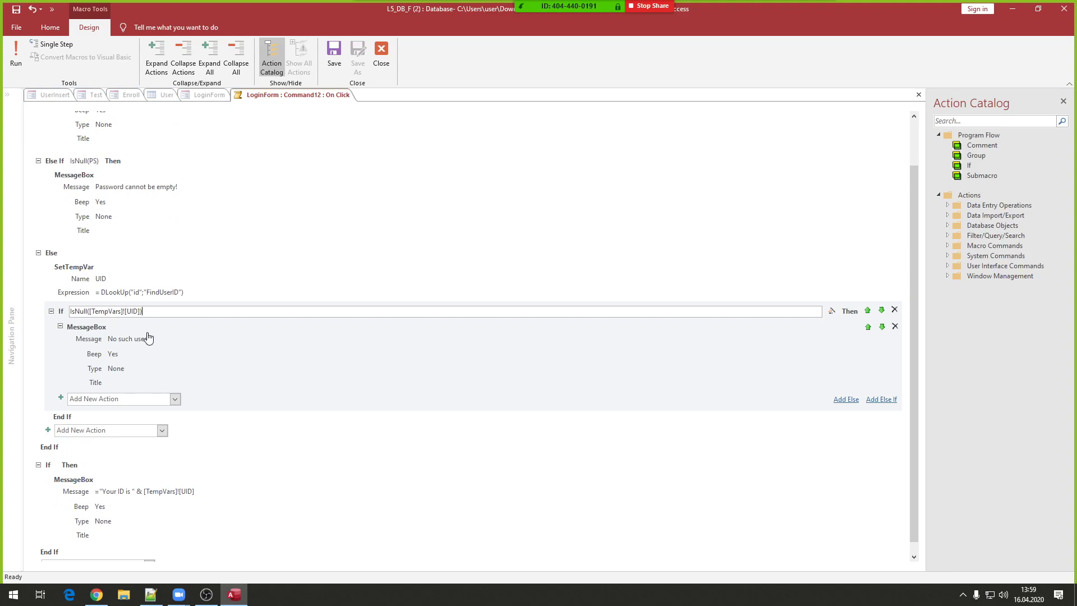
click(79, 420)
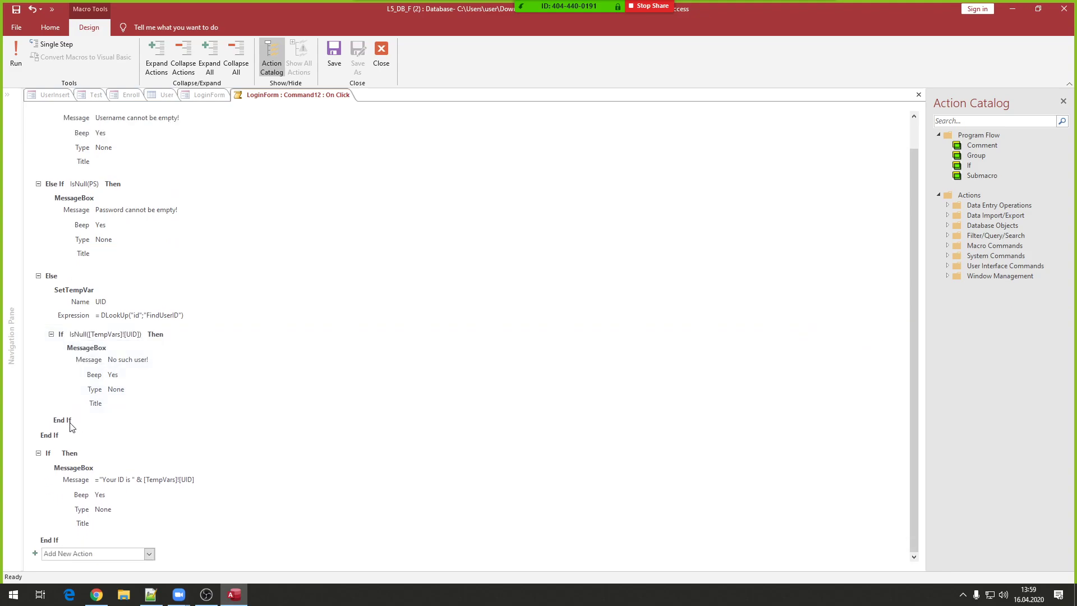
click(125, 337)
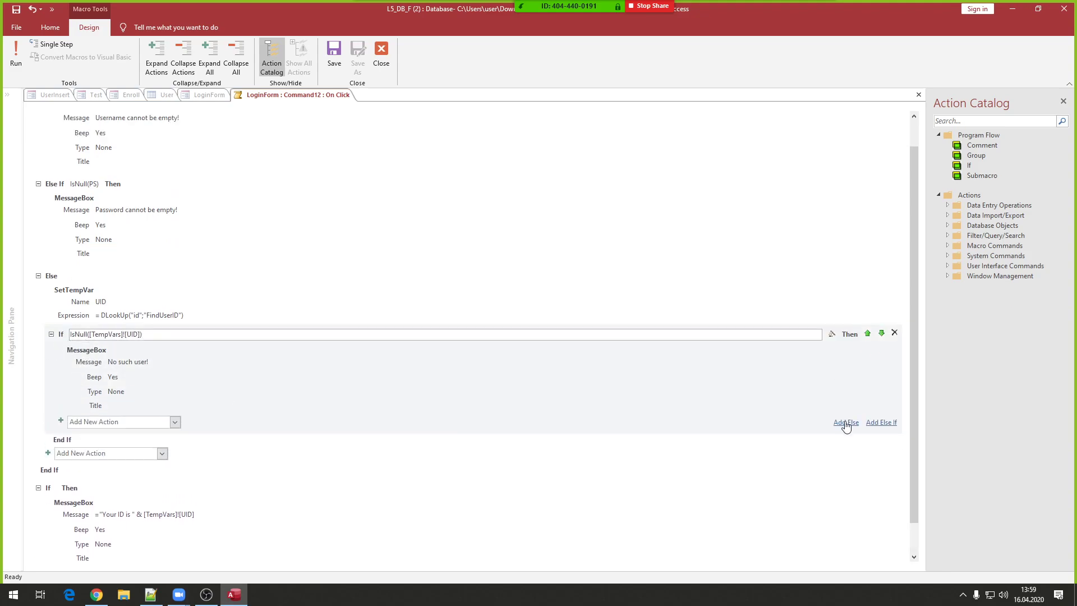
- Give the no-such-user check an Else holding the 'Your ID is' message, and delete the empty If
click(849, 423)
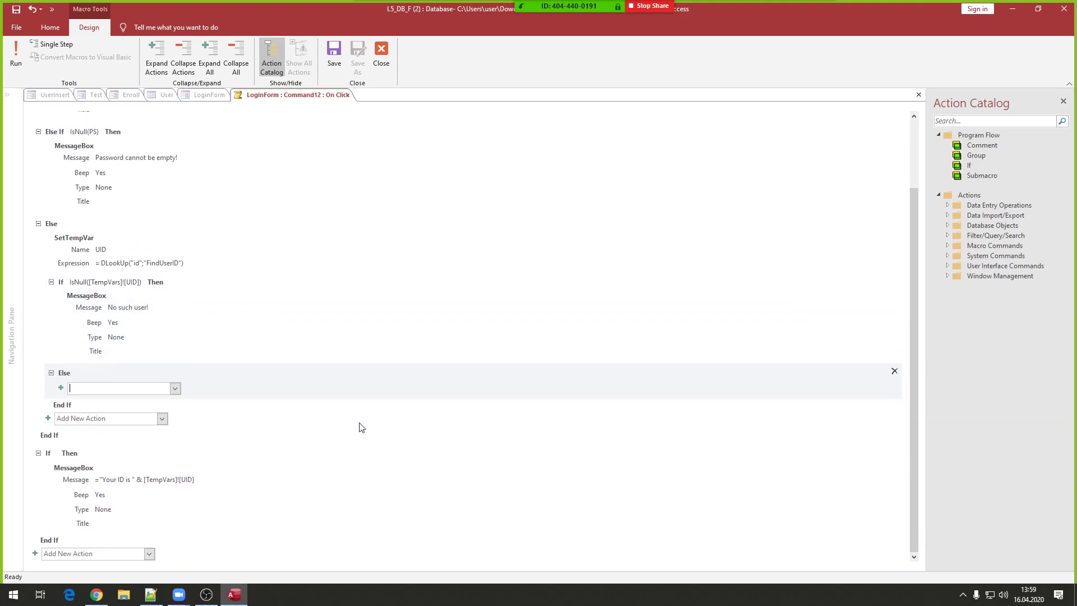
scroll(361, 428, down, 1)
drag(70, 469, 98, 393)
scroll(129, 418, down, 1)
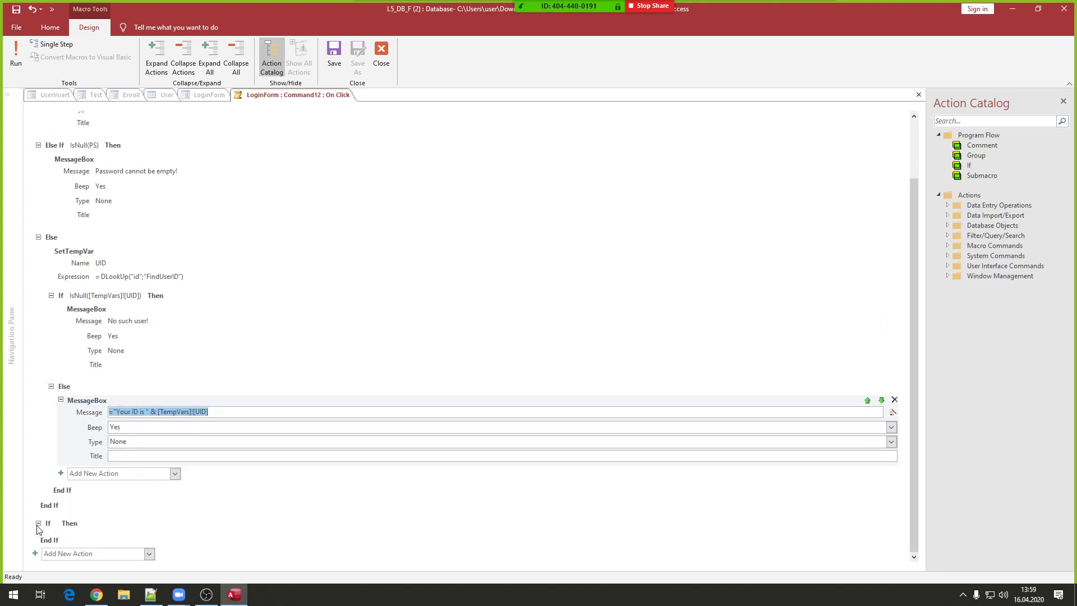
click(67, 527)
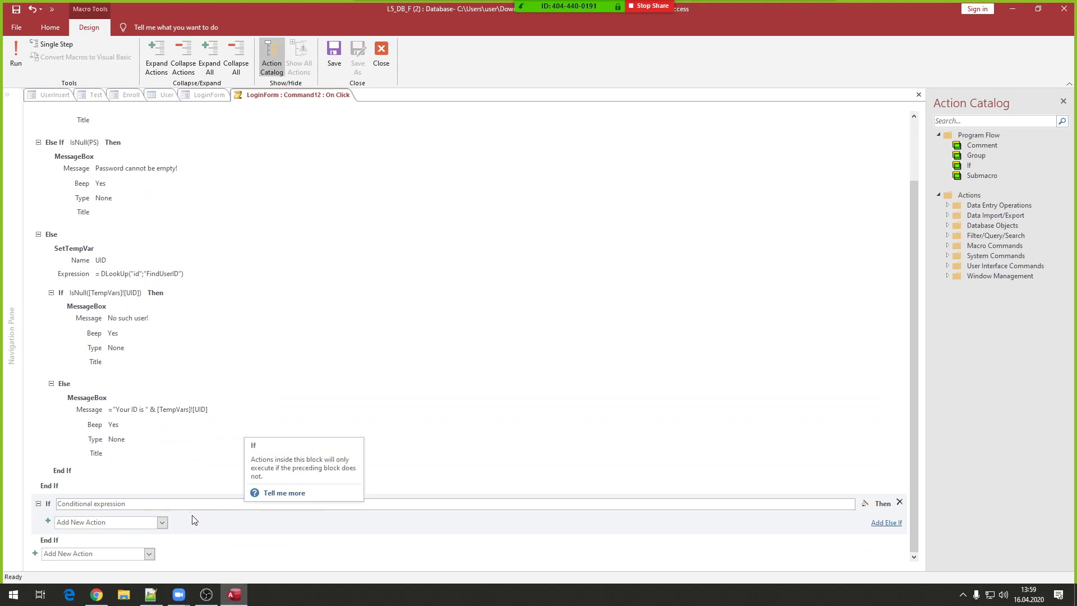
click(901, 504)
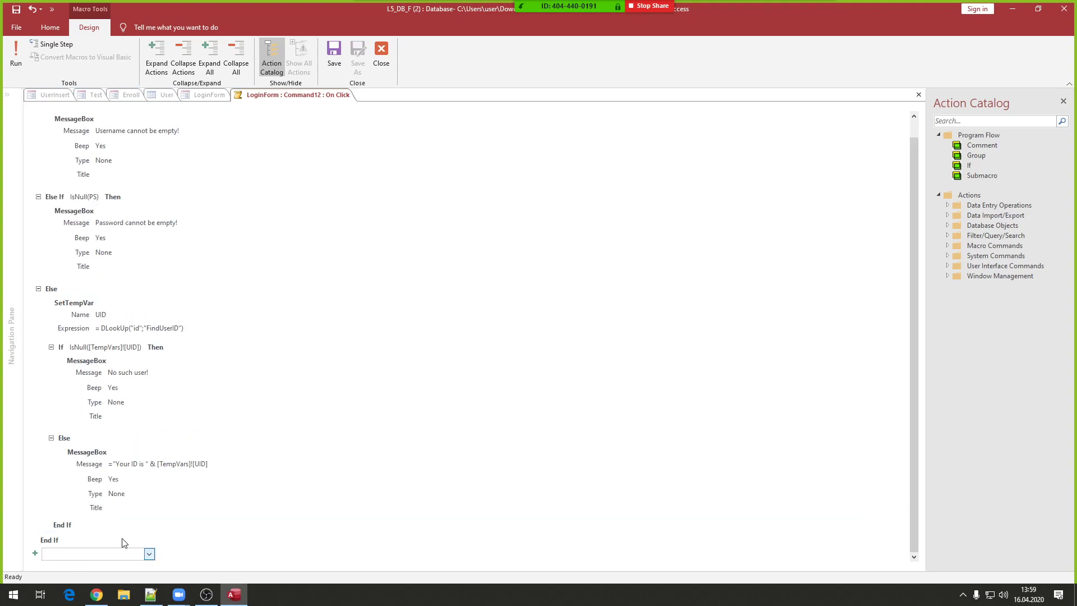
- Collapse the message actions and the If, Else If and Else blocks of the login macro
click(61, 451)
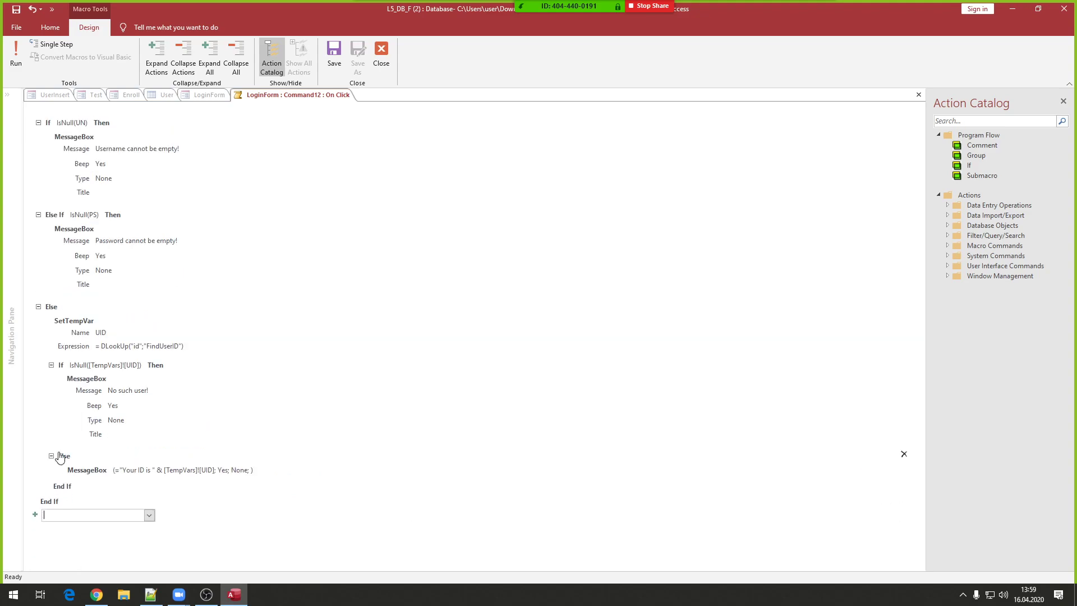
click(51, 366)
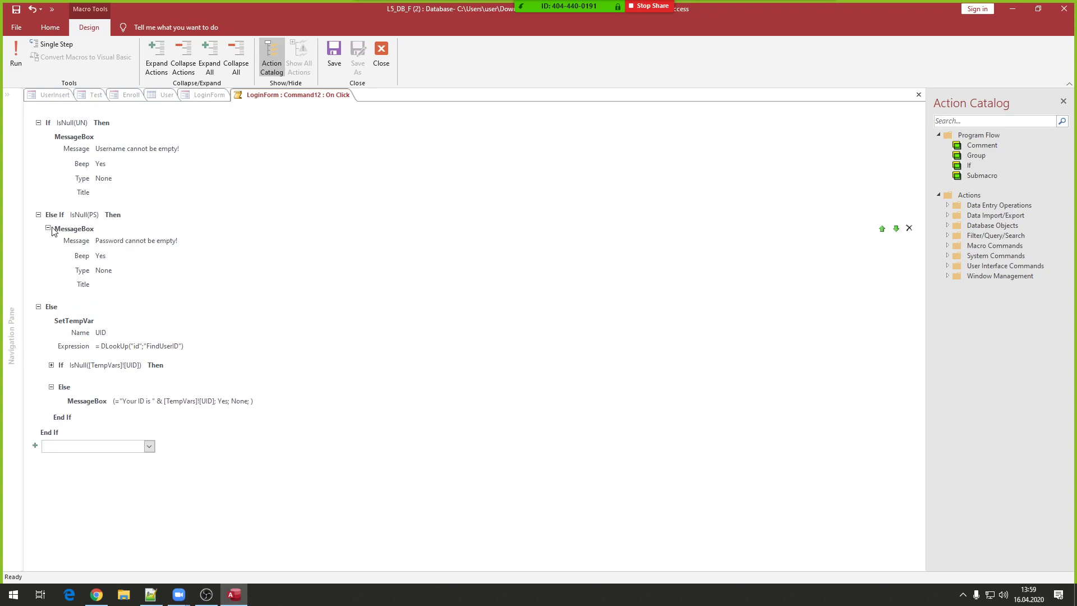
click(47, 229)
click(48, 136)
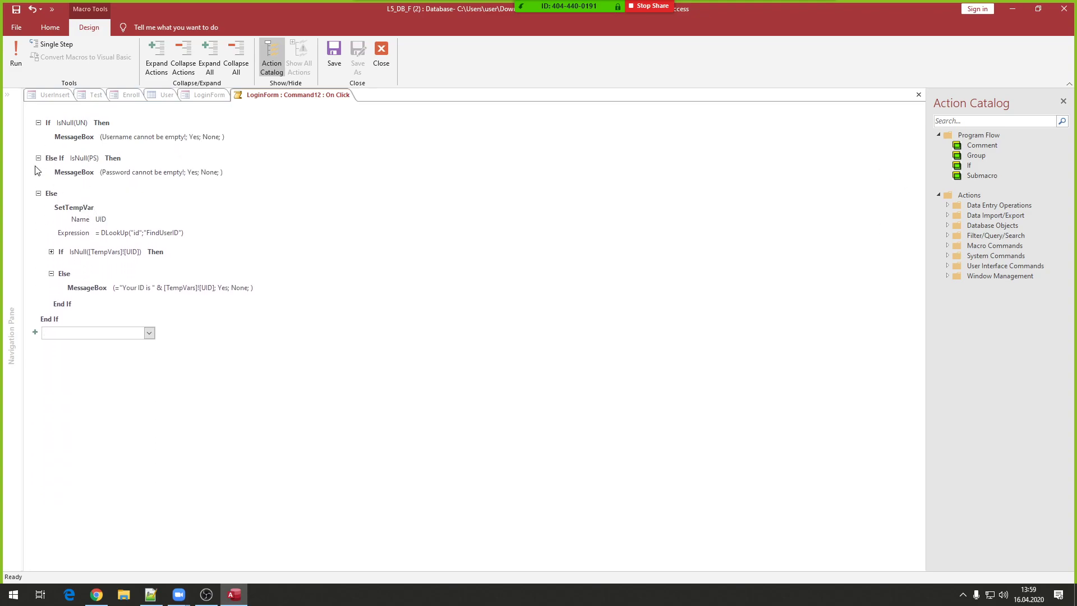
click(38, 193)
click(38, 194)
click(51, 273)
click(39, 194)
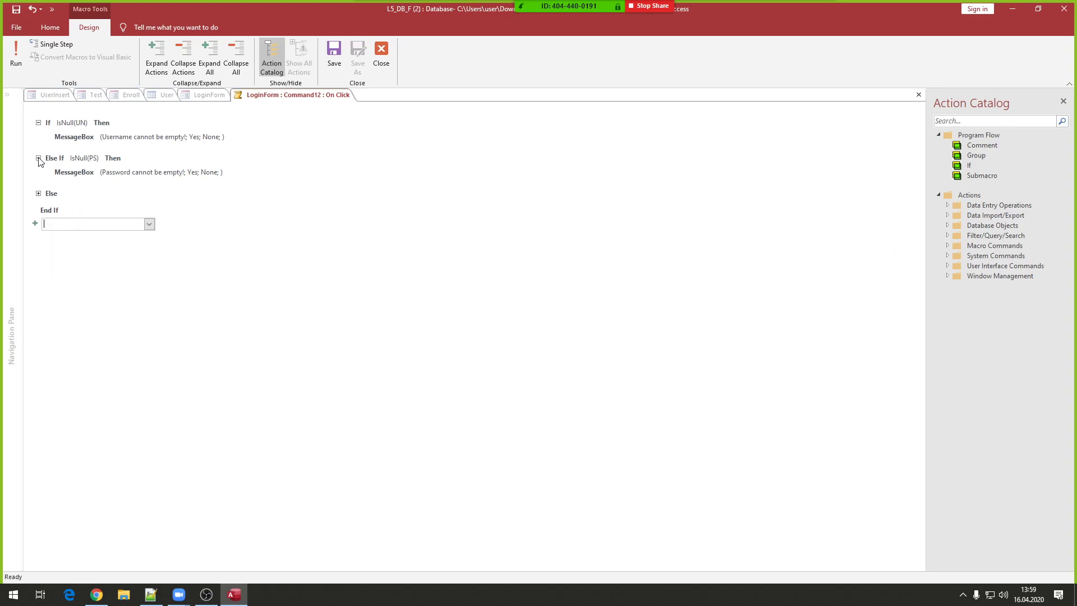
click(38, 157)
click(39, 122)
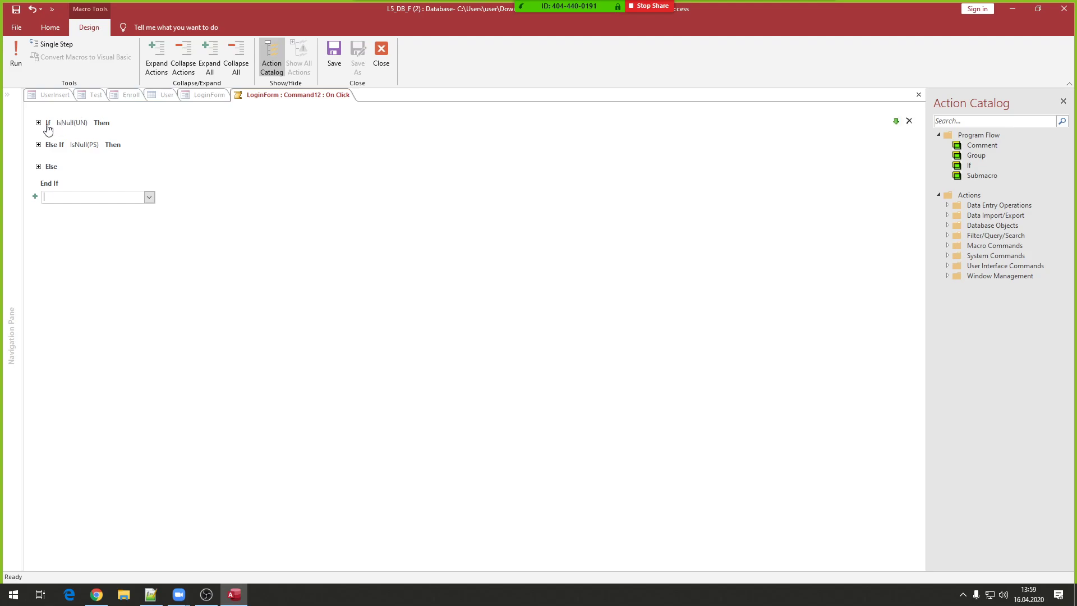
- Expand each If, Else If and Else branch in turn to review it, then save the macro
mouse_move(80, 122)
click(38, 123)
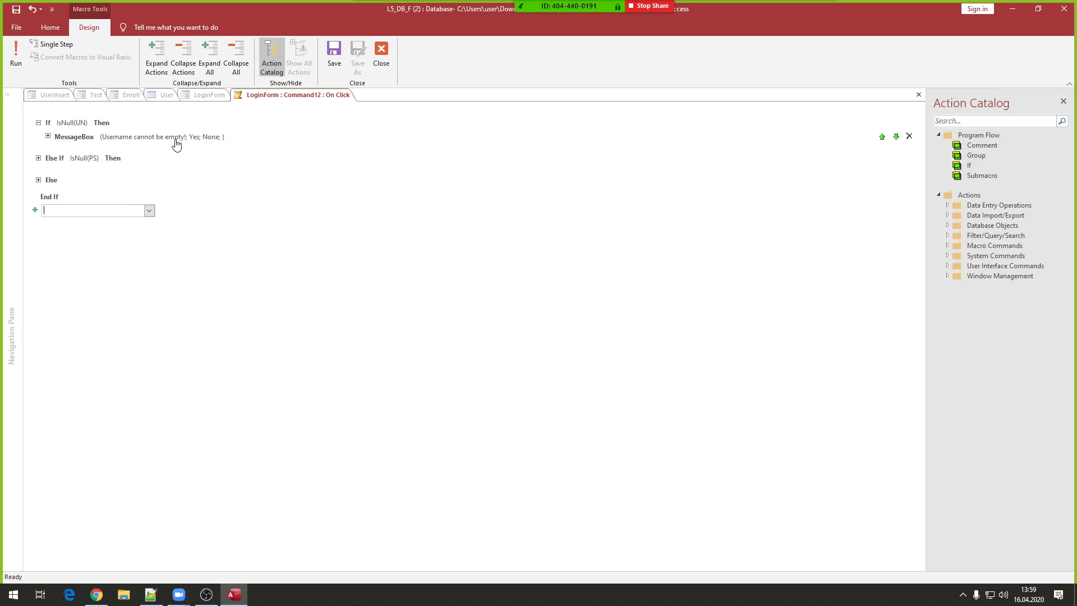
mouse_move(206, 142)
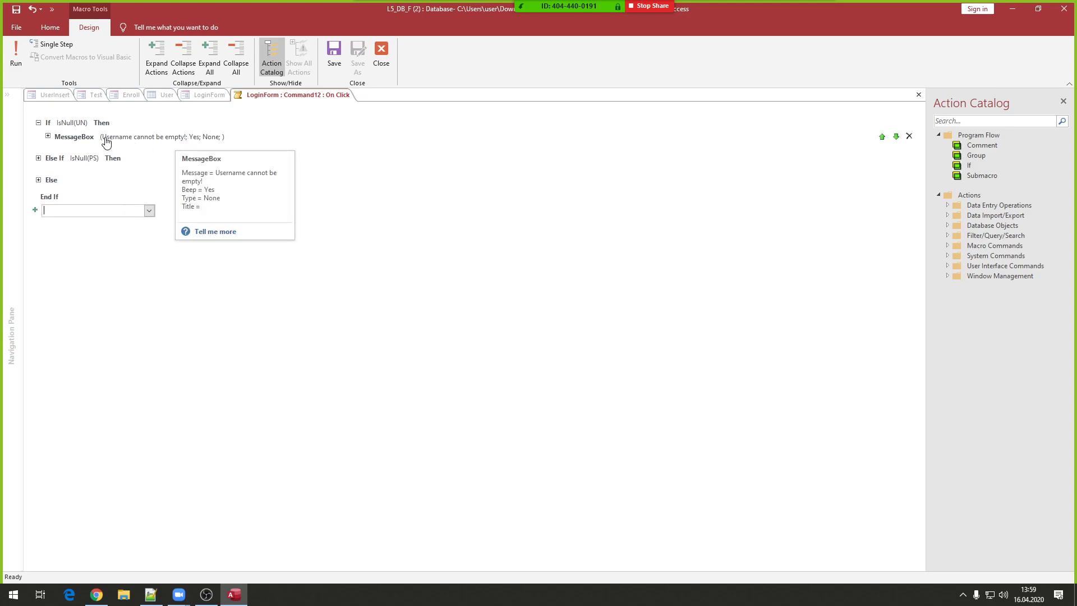
click(38, 122)
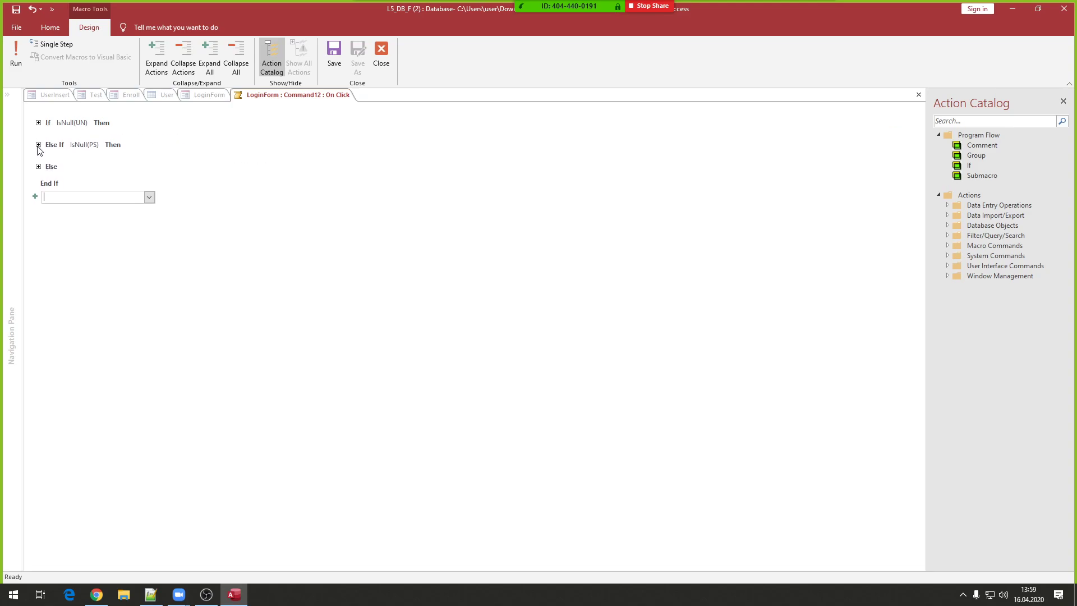
click(38, 144)
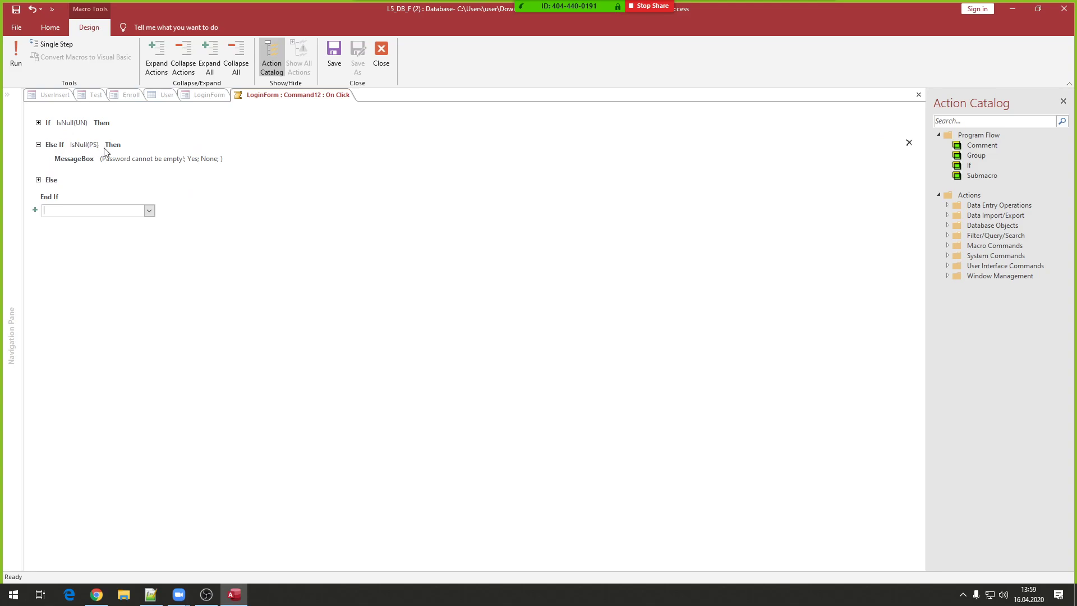
mouse_move(206, 162)
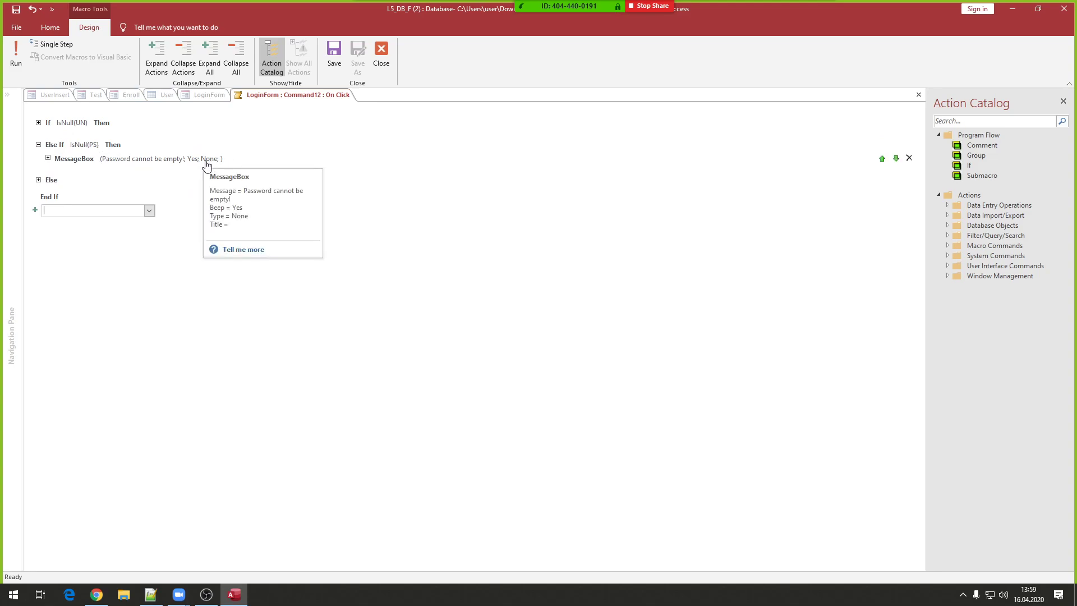
click(38, 144)
click(39, 167)
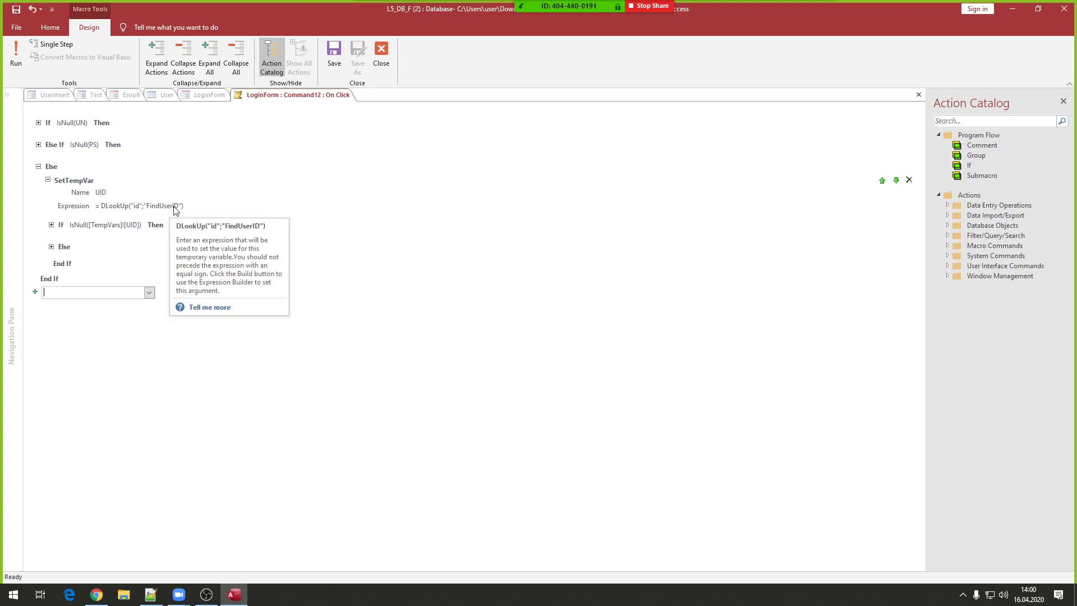
mouse_move(171, 210)
click(51, 224)
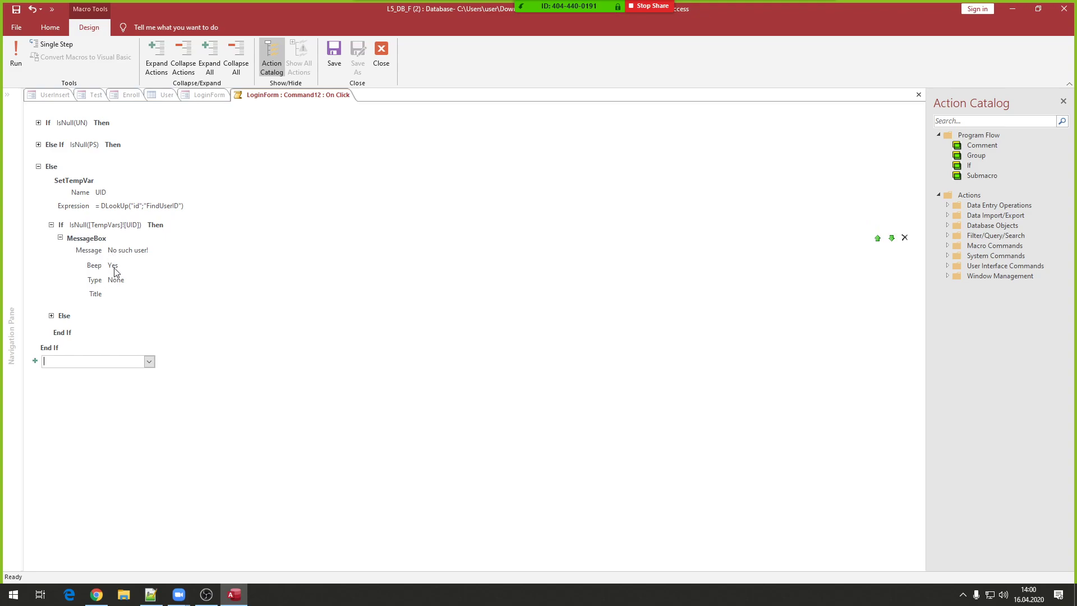
click(51, 225)
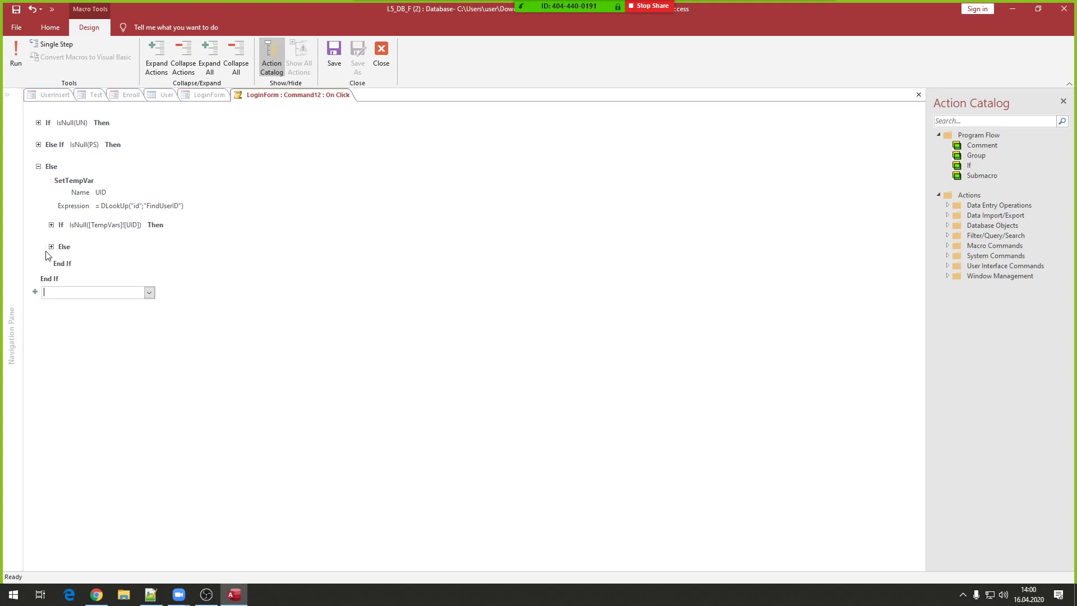
click(51, 246)
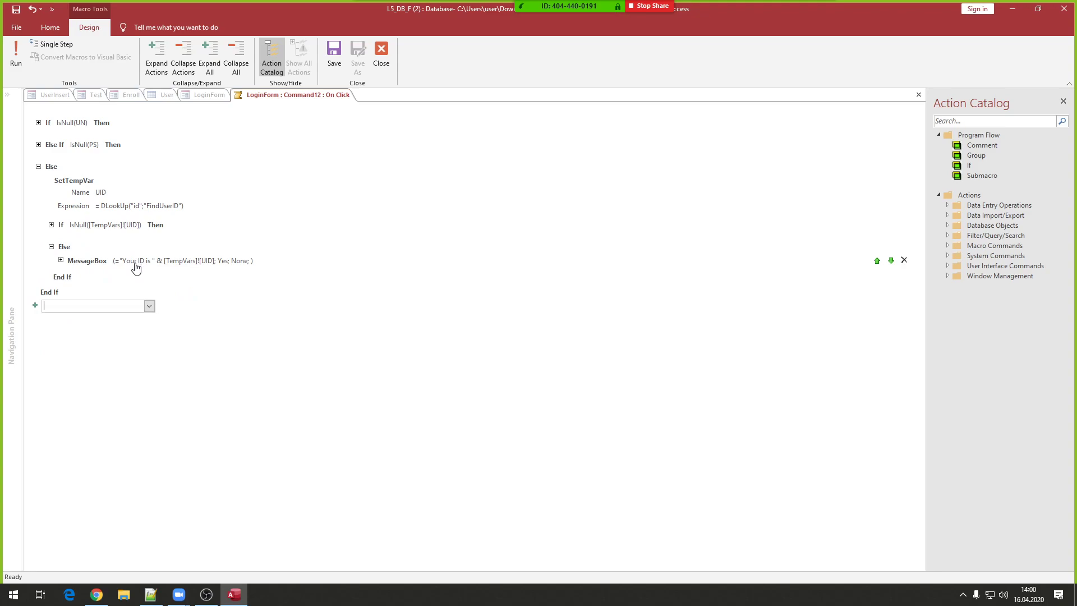
mouse_move(135, 267)
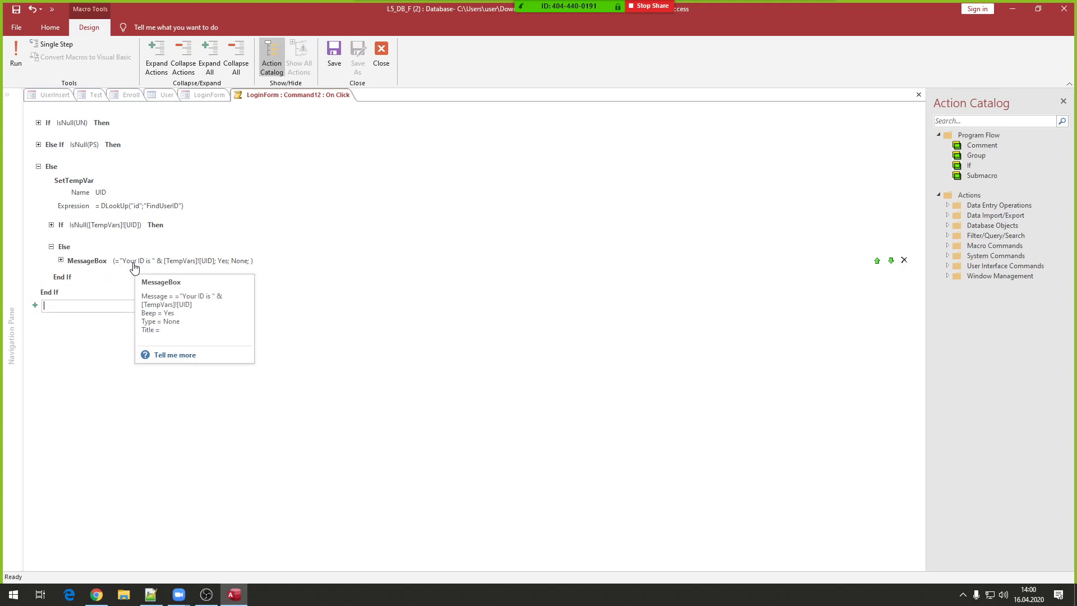
click(332, 54)
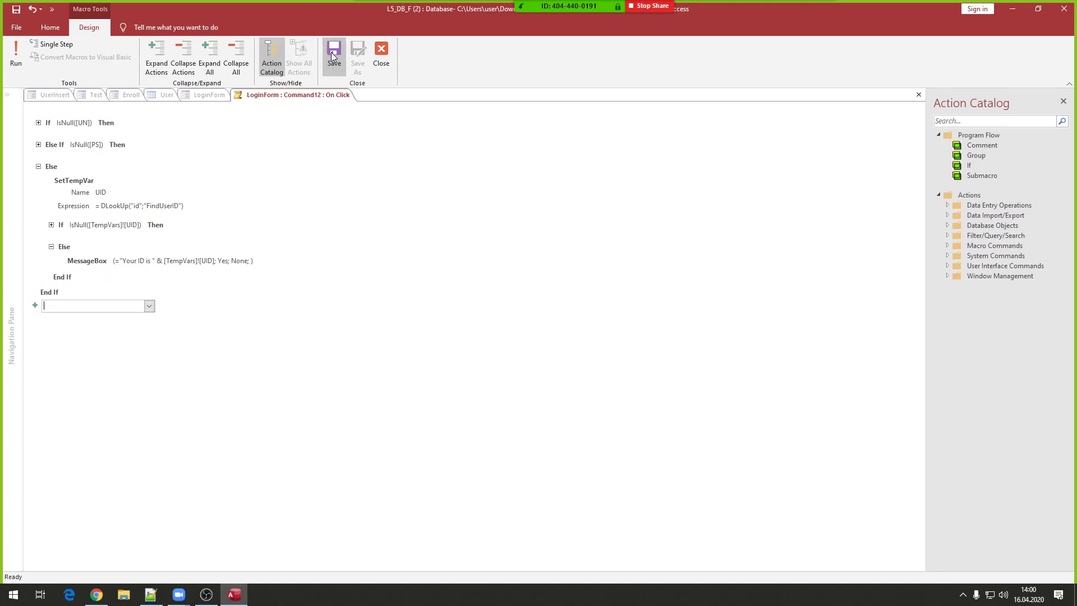
- Run LoginForm in Form View and test Login with both fields empty
click(380, 52)
right_click(334, 243)
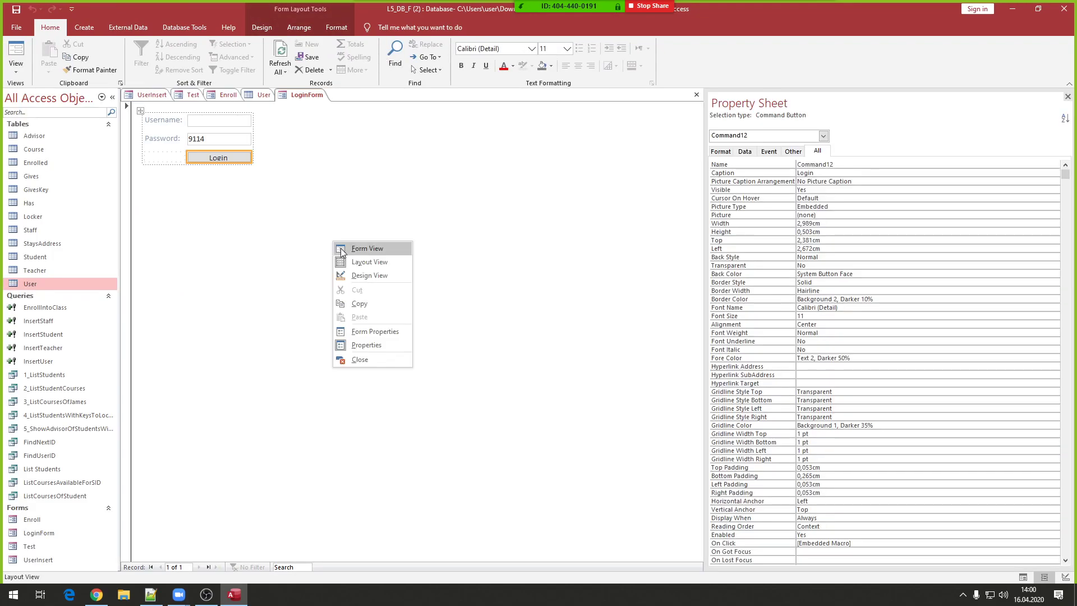
click(357, 248)
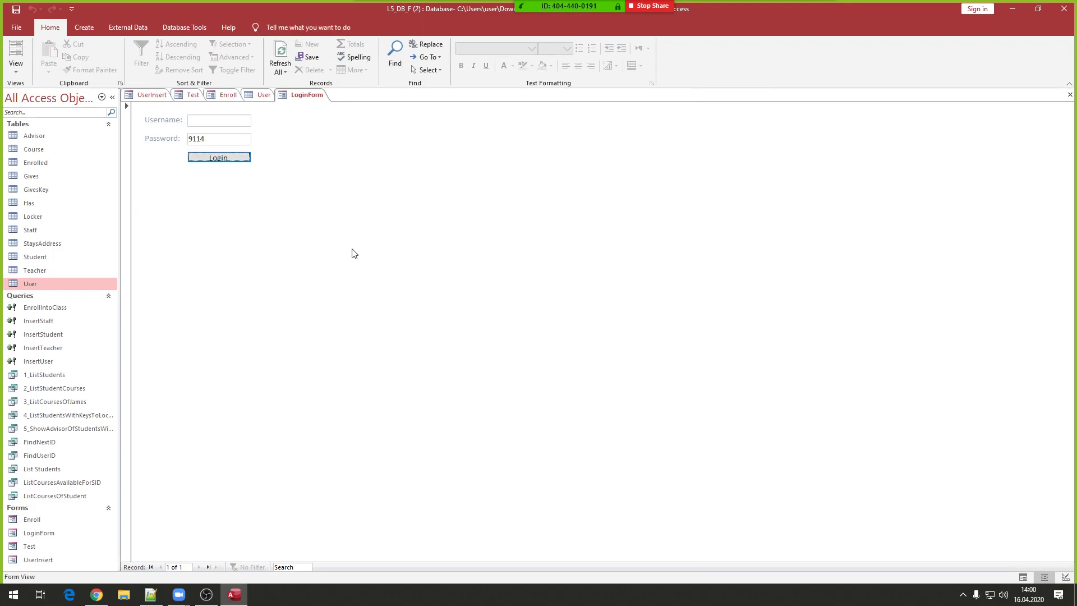
double_click(213, 140)
key(ctrl+x)
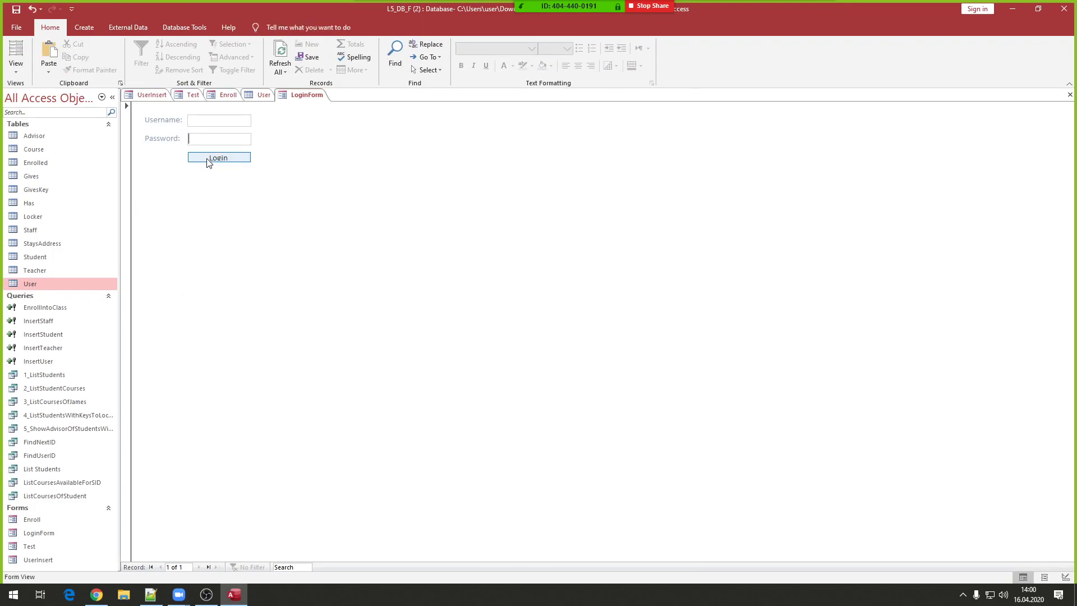
click(207, 160)
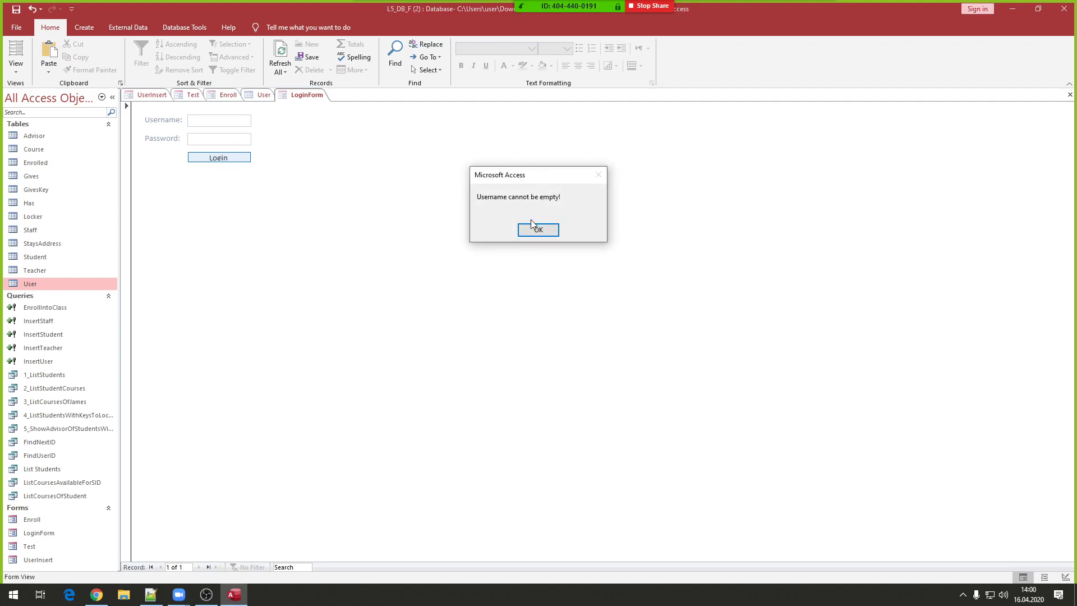
click(536, 230)
- Test Login with only a username, then with a wrong password, dismissing each warning
click(224, 121)
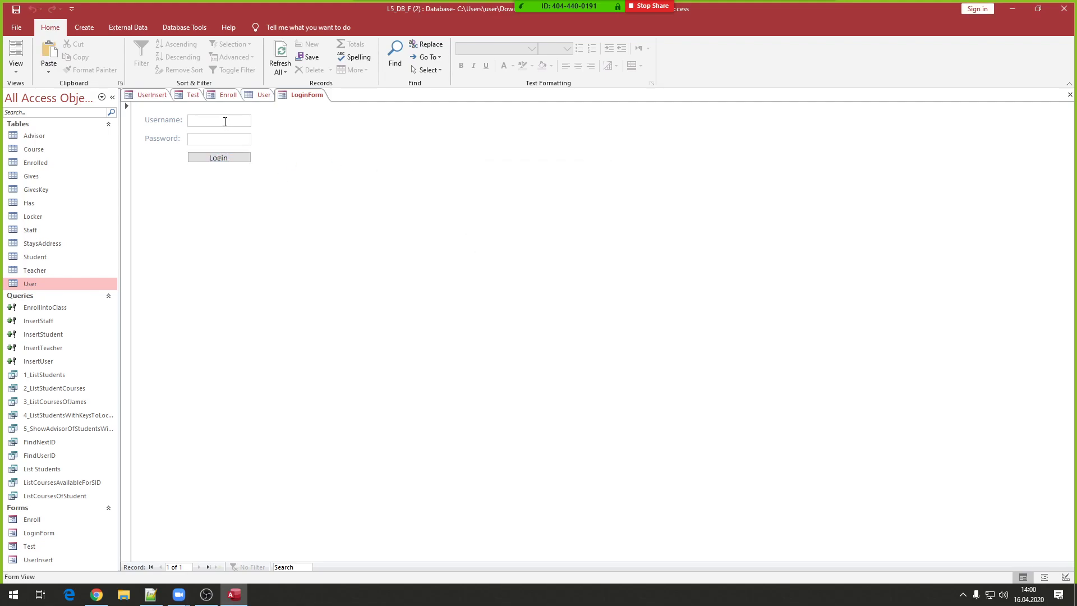
text(Jane)
click(231, 163)
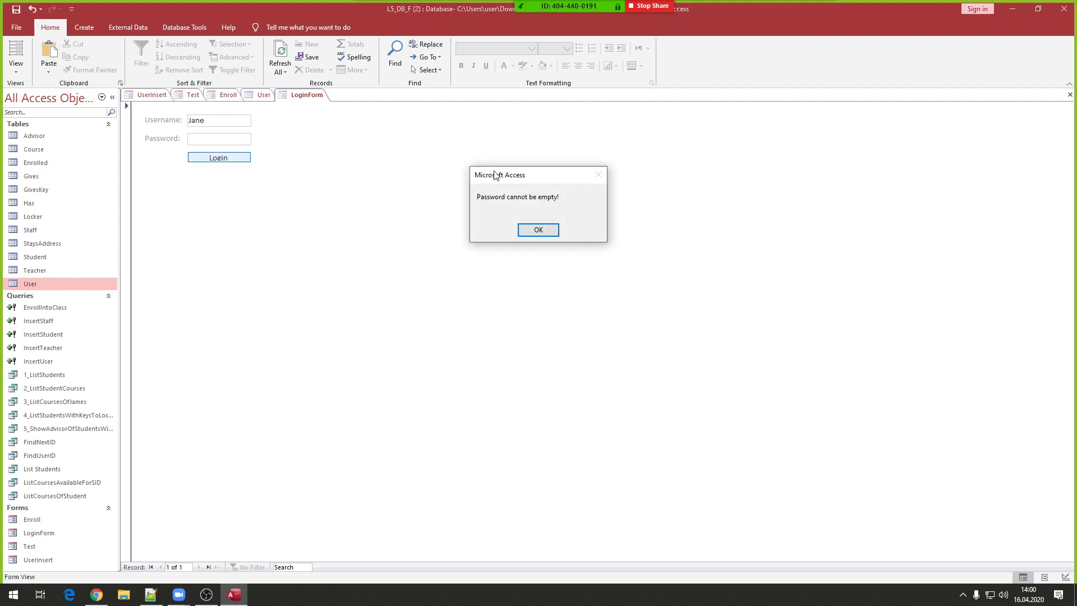
click(548, 230)
click(209, 140)
text(3)
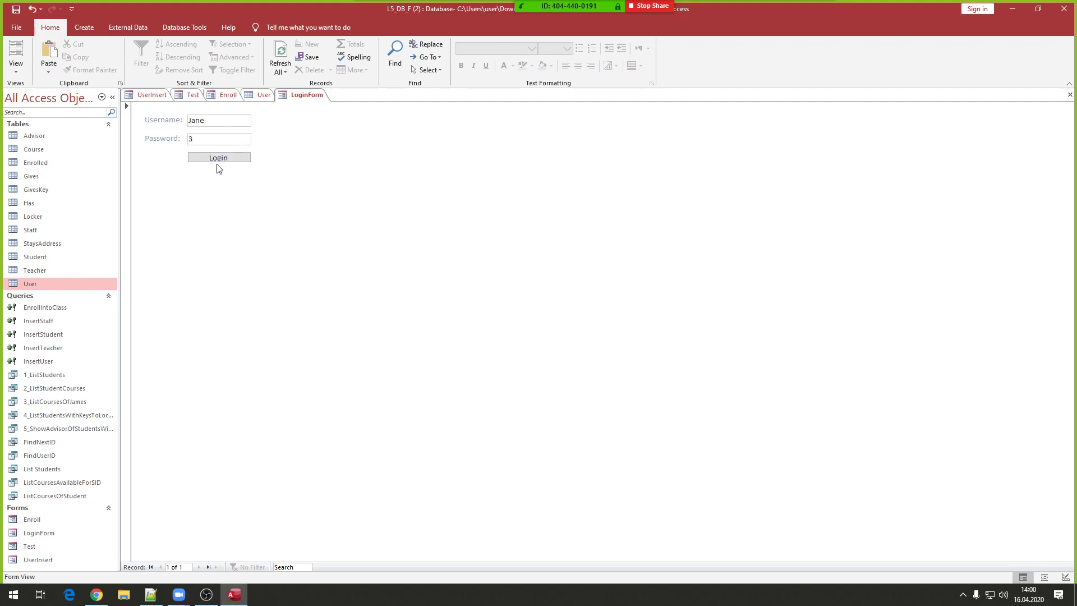
click(218, 162)
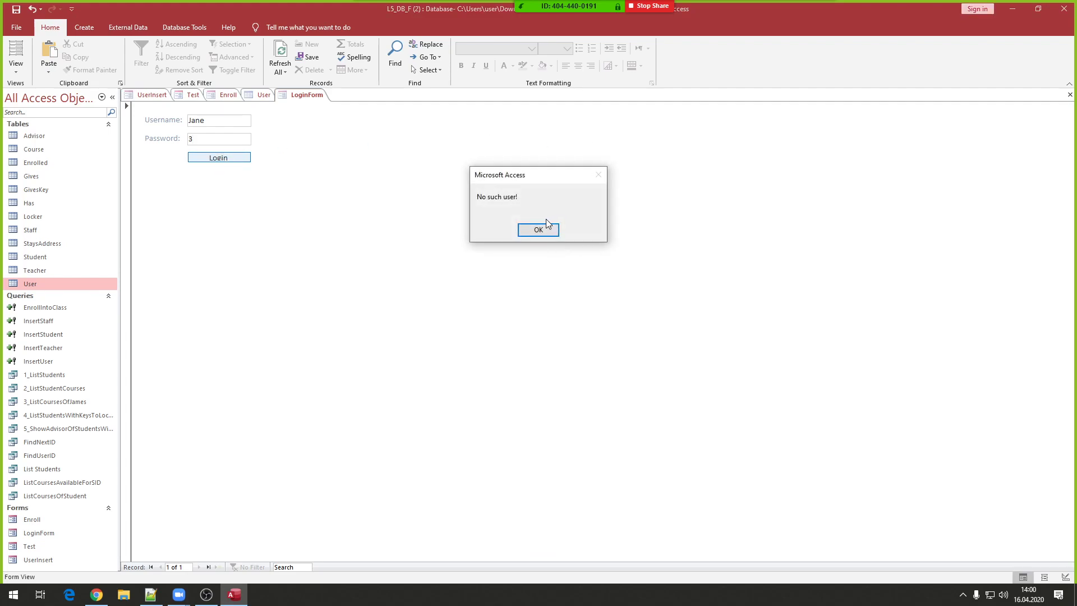
click(542, 230)
- Log in with the correct password and dismiss the 'Your ID is 1' message
double_click(226, 139)
text(9)
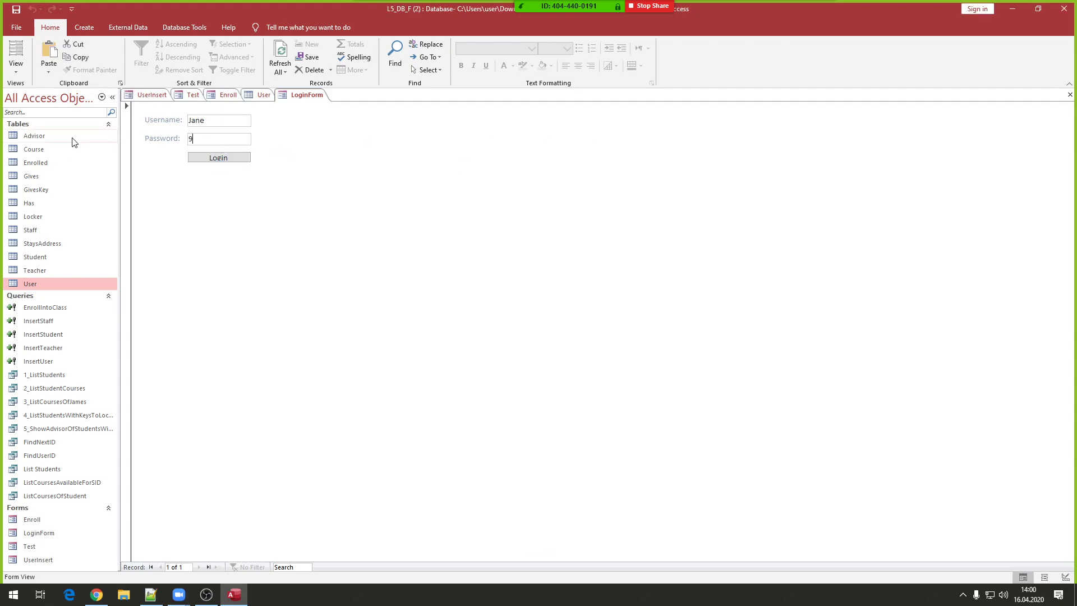
text(11)
click(210, 162)
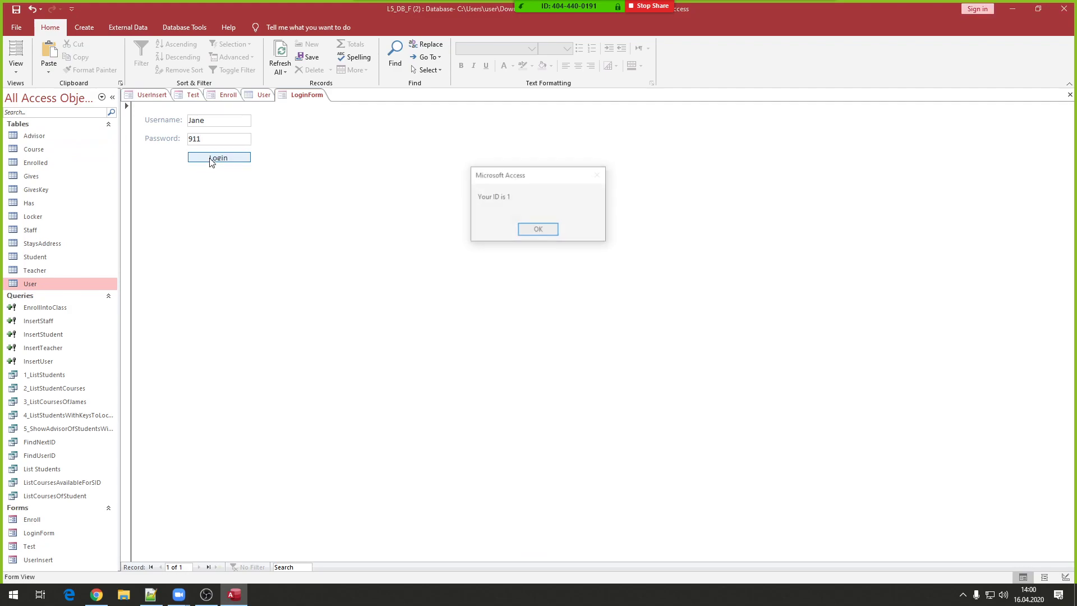
click(539, 231)
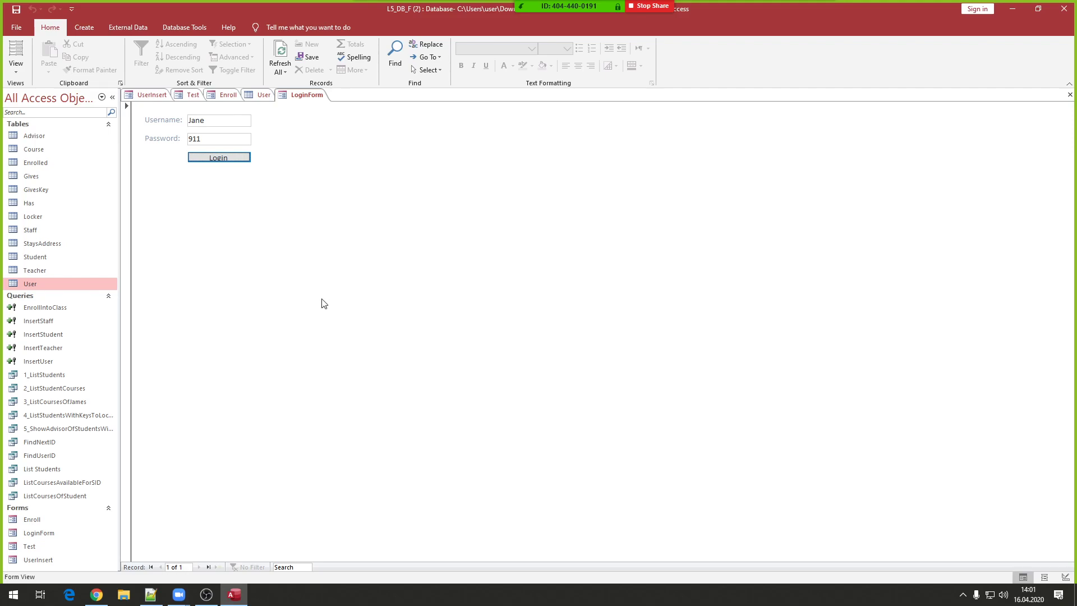
- View the User, Student, Teacher and Staff datasheets, noting User ids 9 and 4 and staff_ids 5-7
double_click(33, 280)
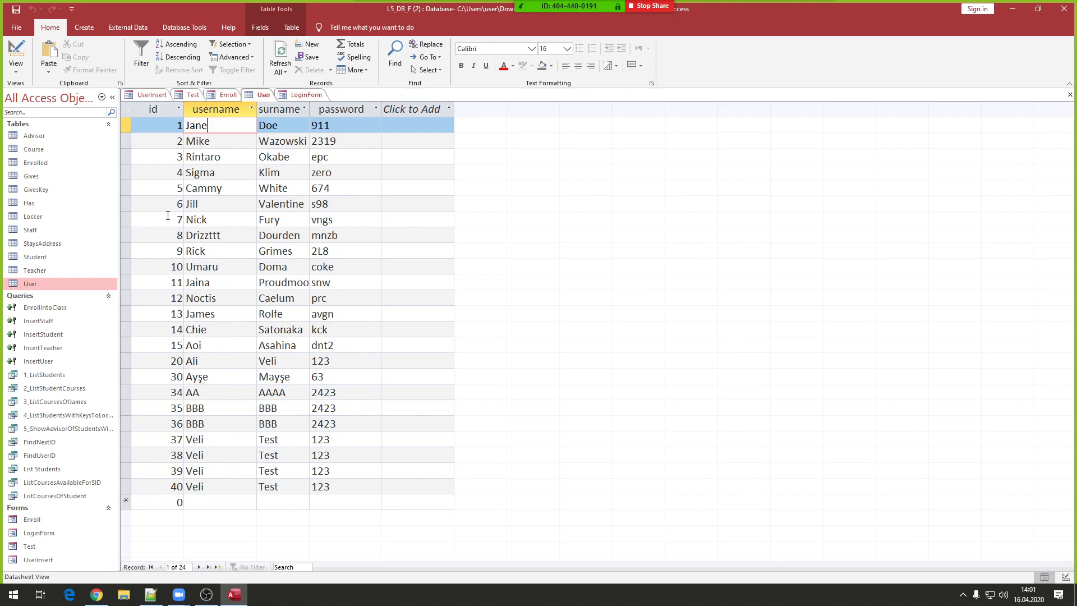
click(178, 253)
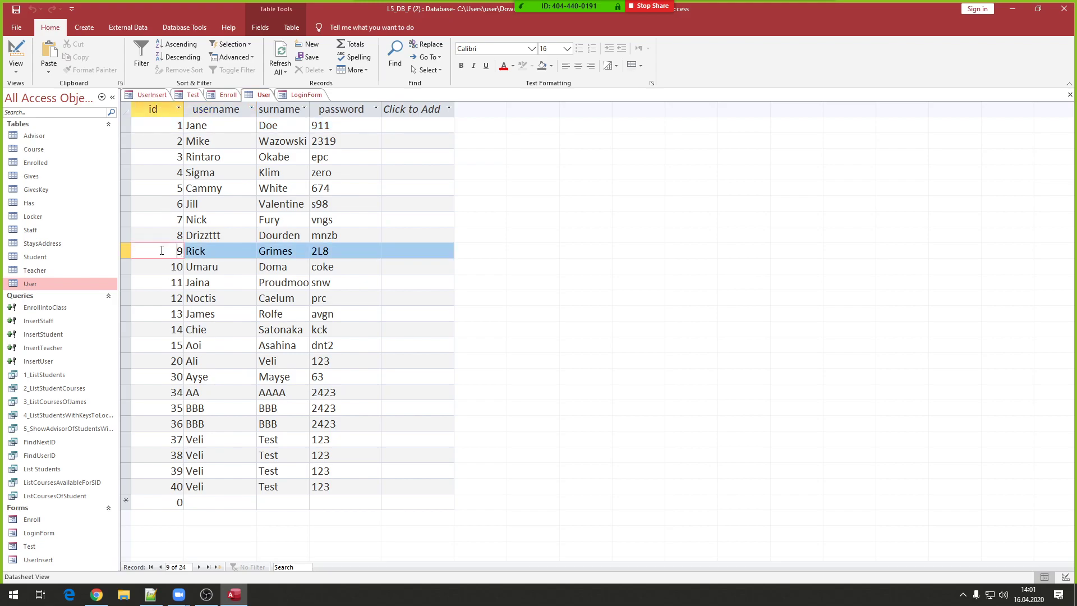
double_click(35, 259)
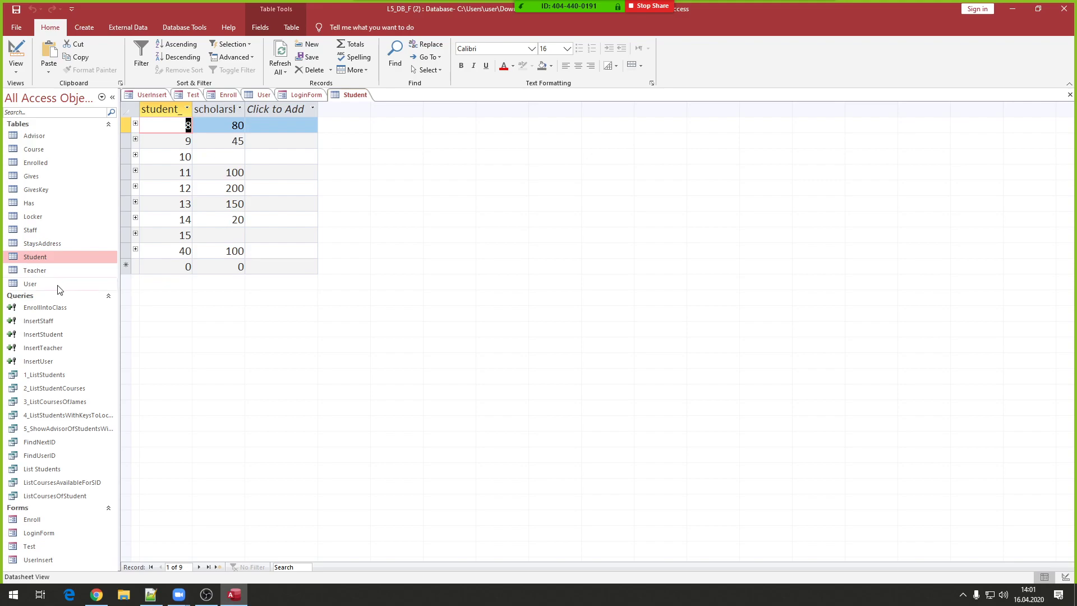
double_click(30, 274)
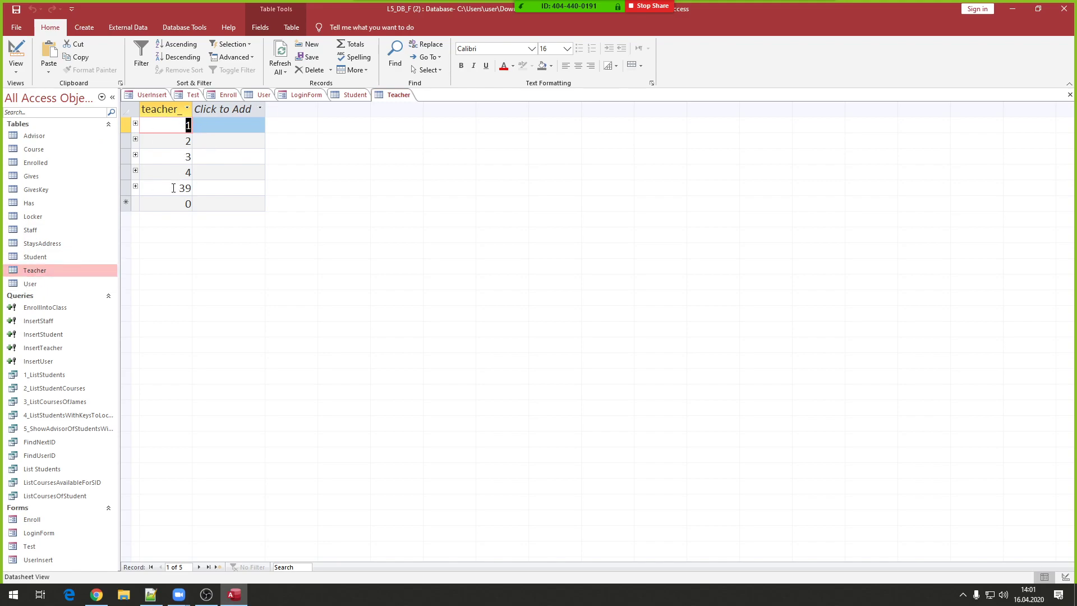
double_click(35, 283)
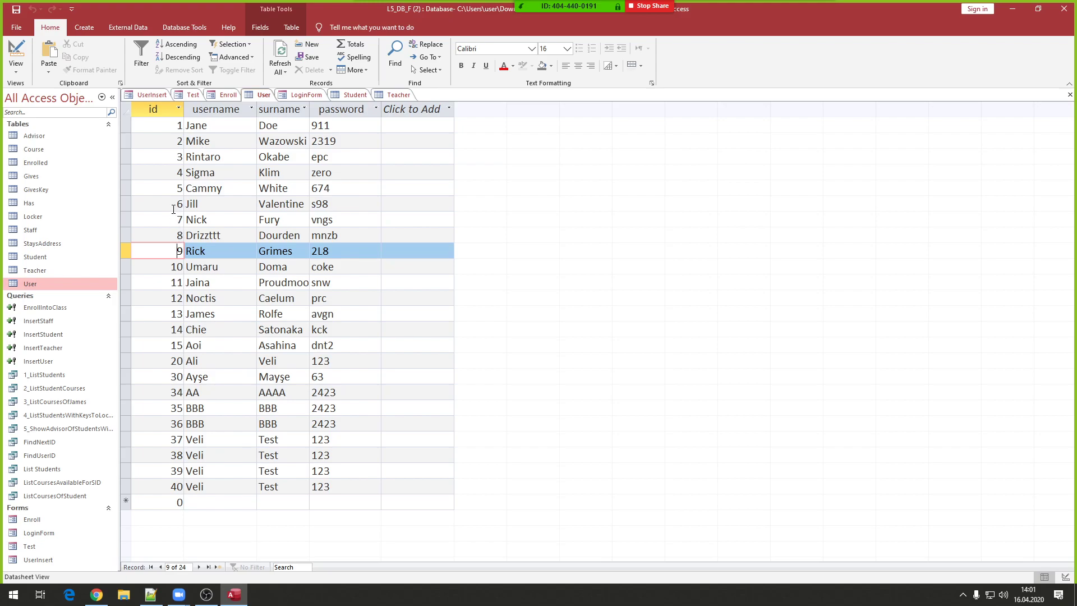
double_click(171, 175)
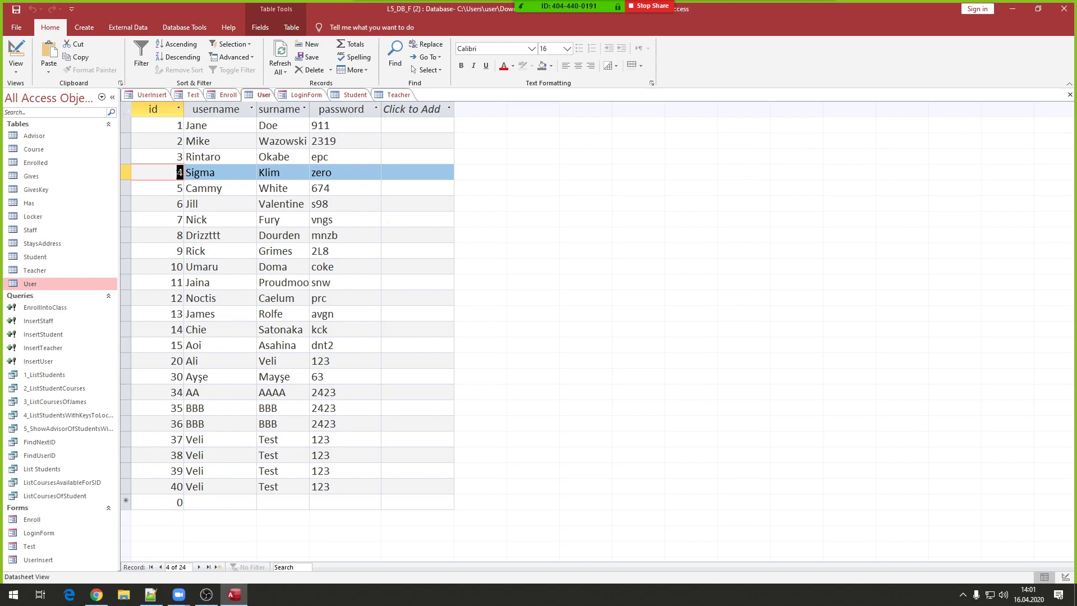
double_click(30, 230)
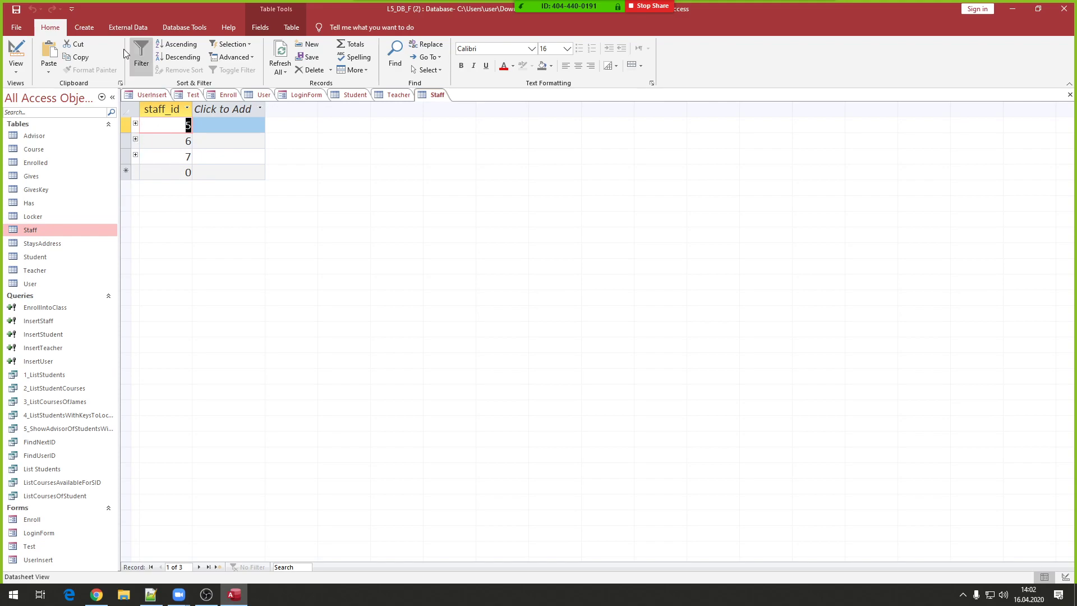
click(86, 30)
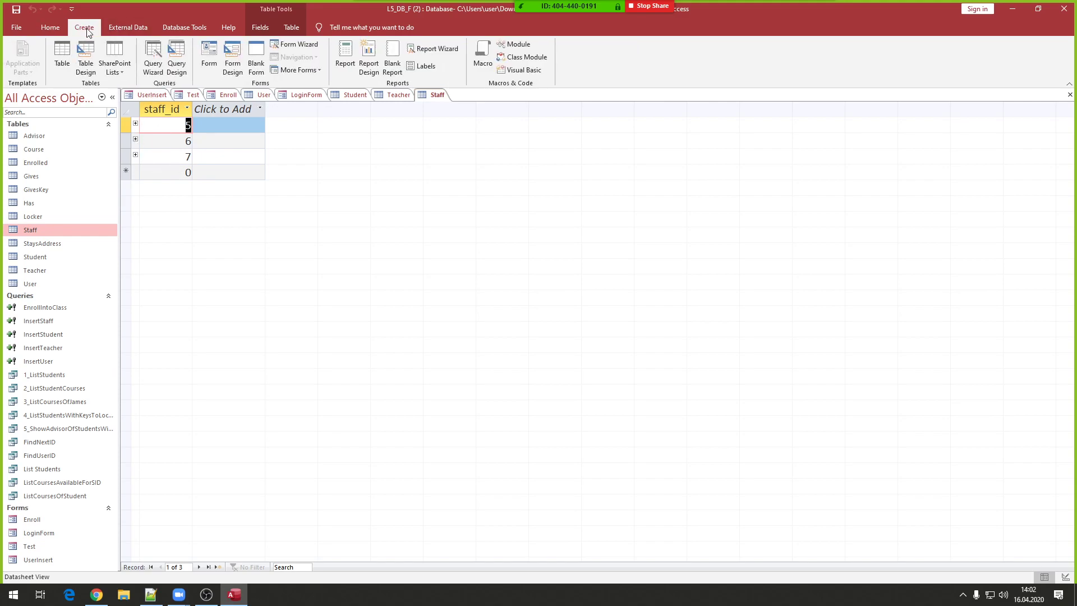
- Start a new Query Design and add the Teacher table, removing the duplicate Teacher_1
click(179, 55)
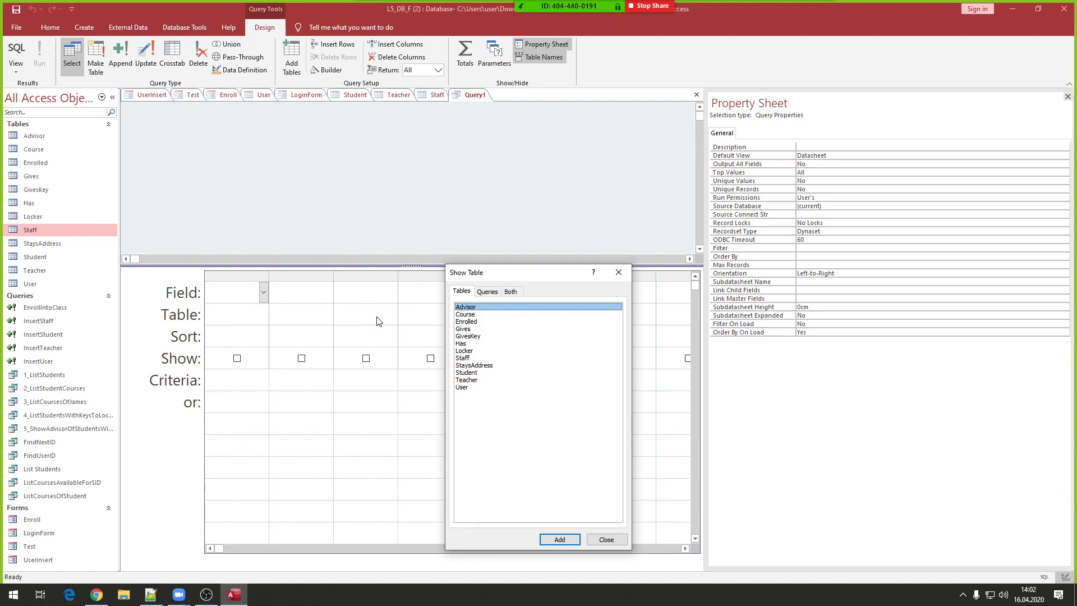
click(621, 272)
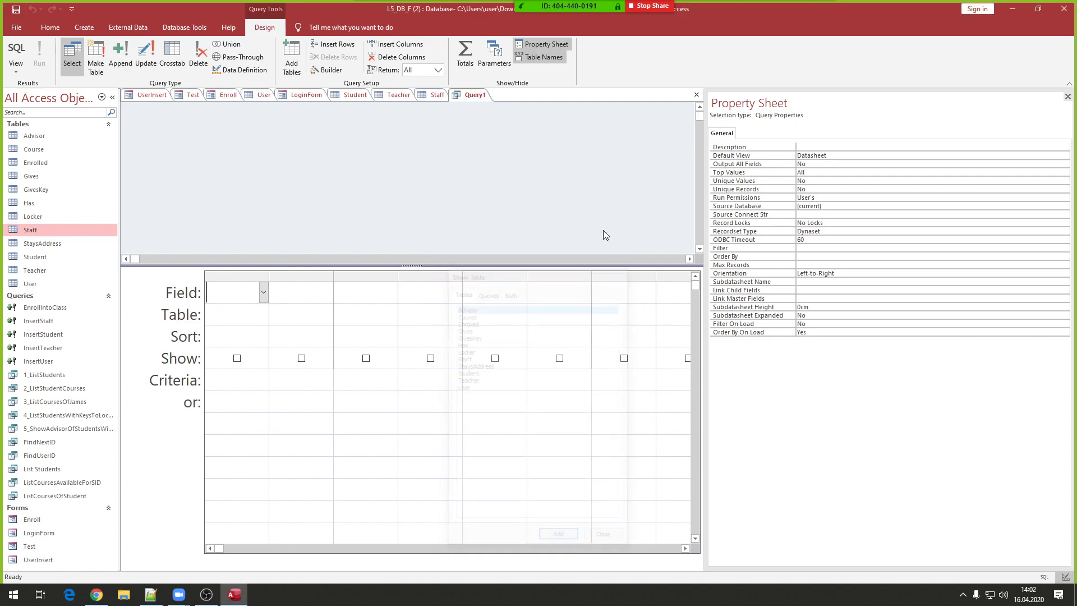
right_click(208, 163)
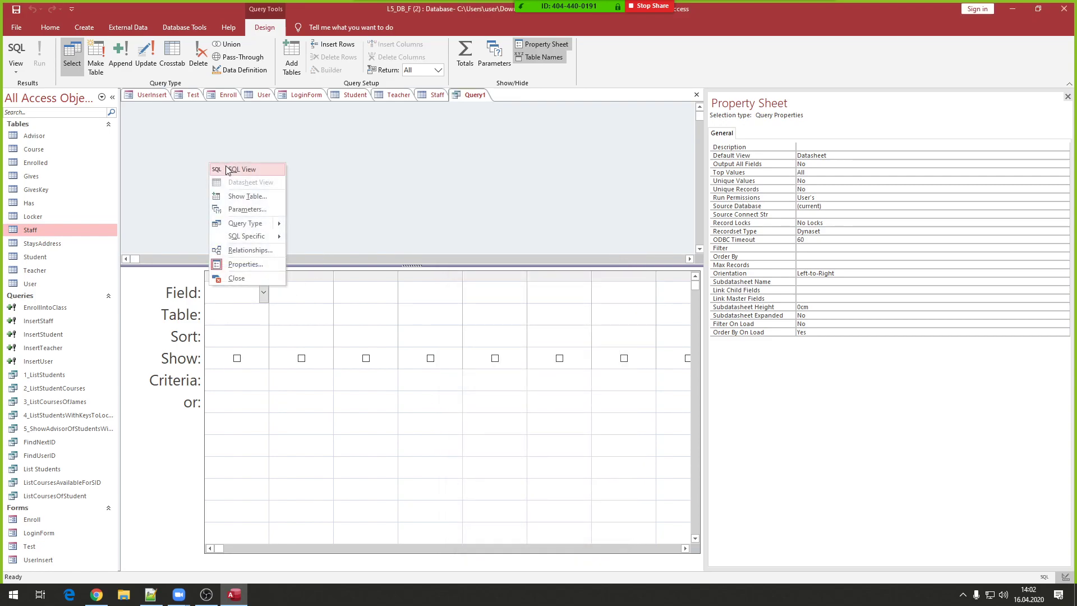
right_click(364, 201)
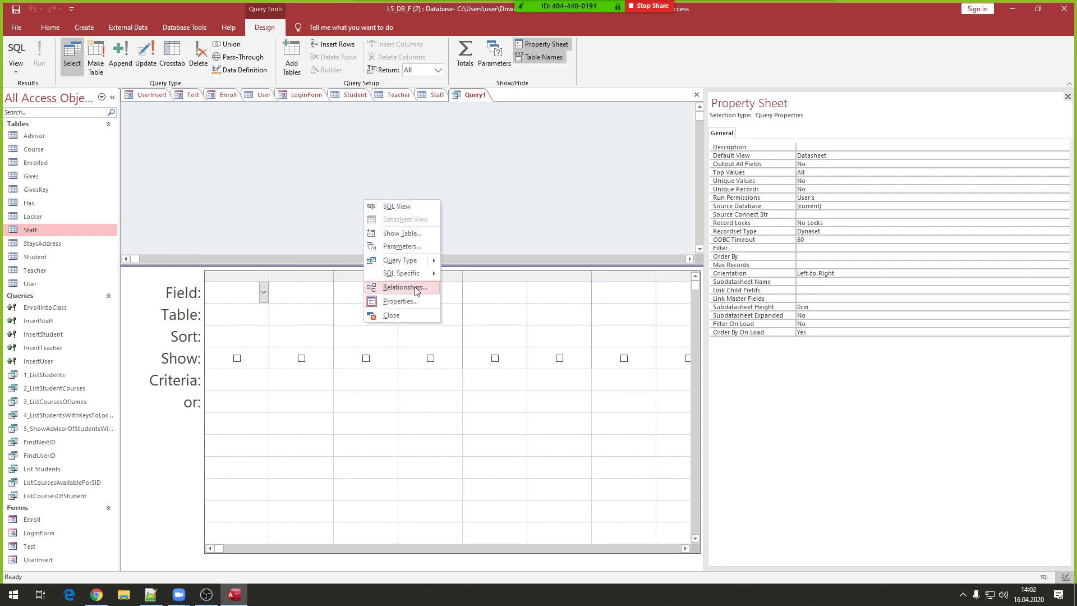
click(382, 232)
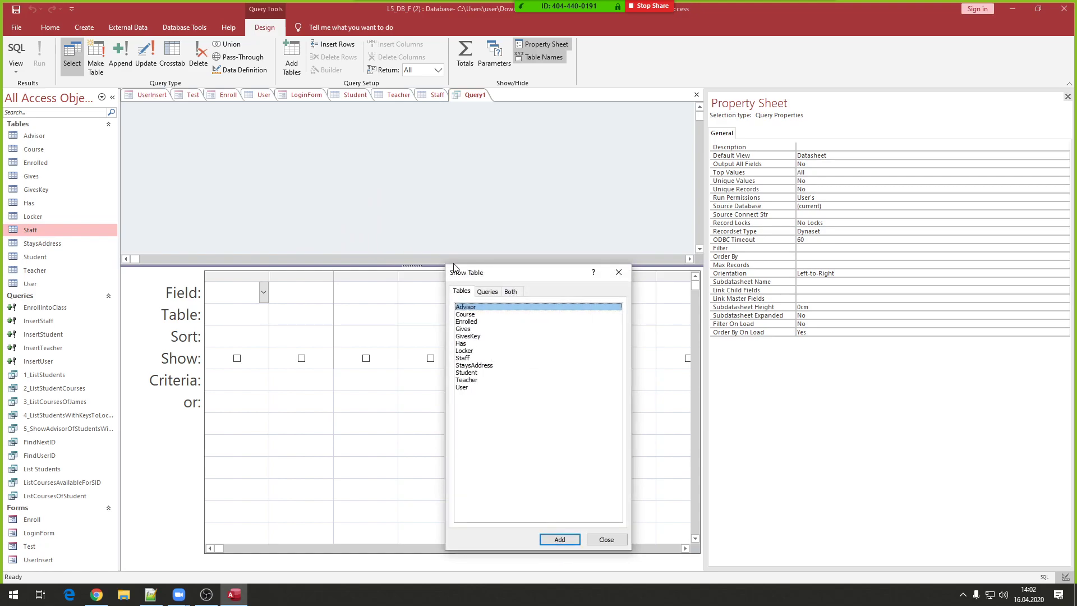
drag(465, 258, 426, 165)
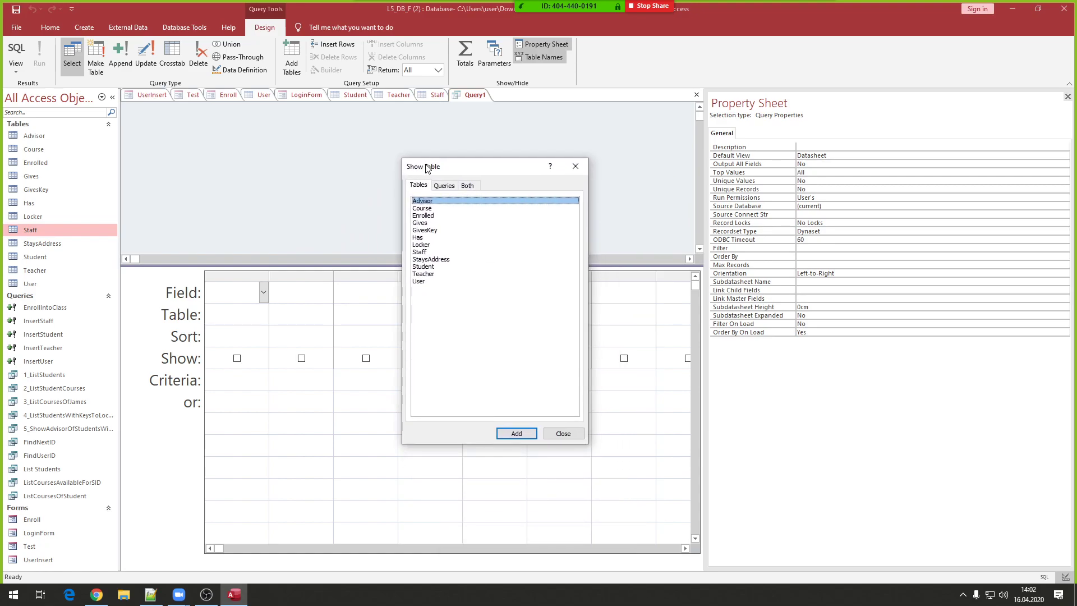
double_click(424, 275)
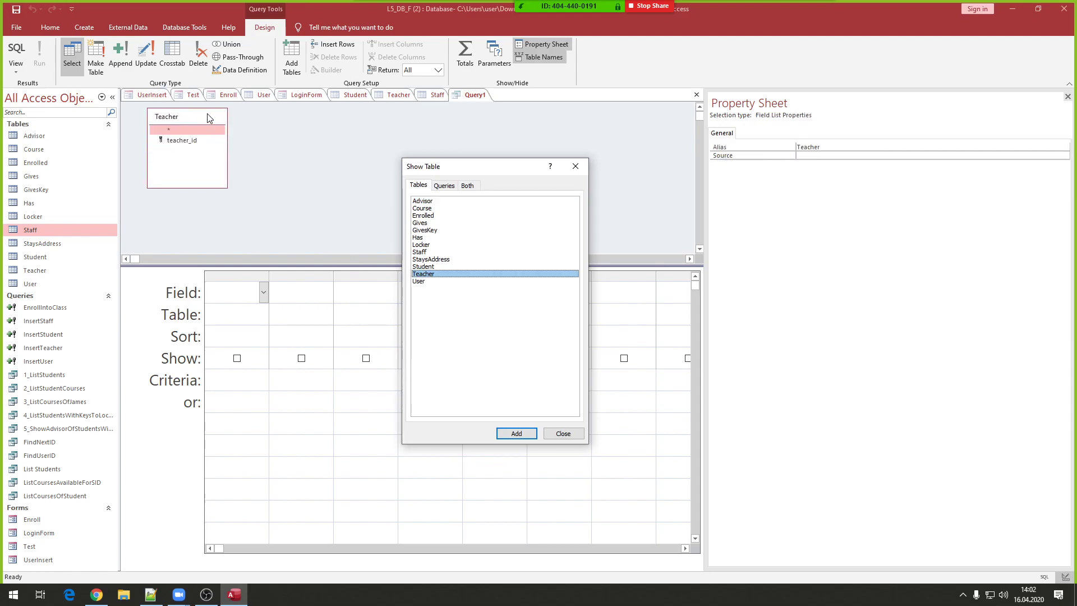
click(517, 434)
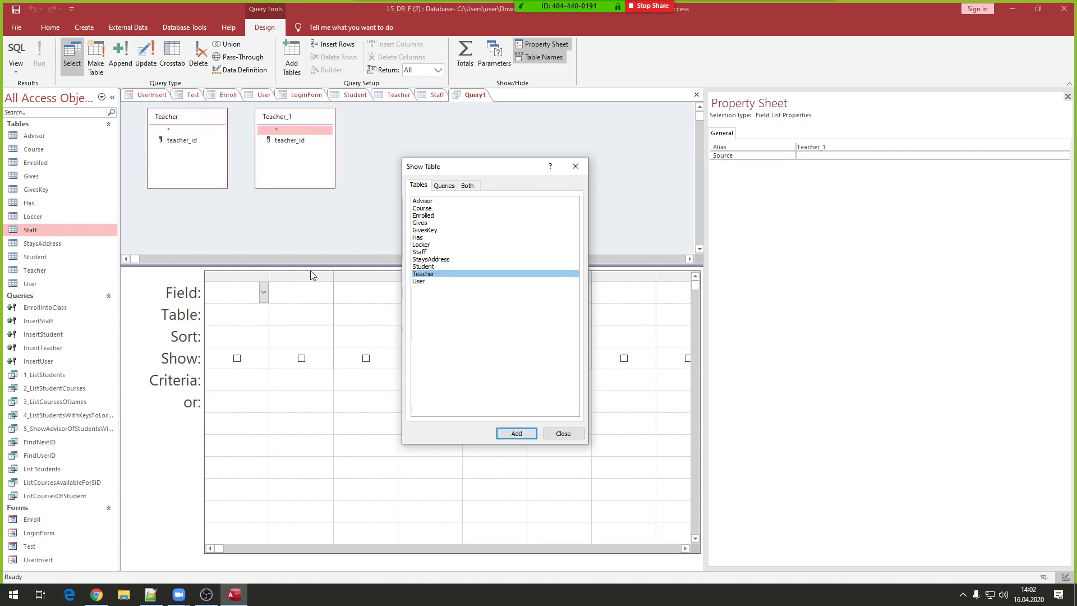
click(576, 166)
right_click(330, 125)
click(345, 125)
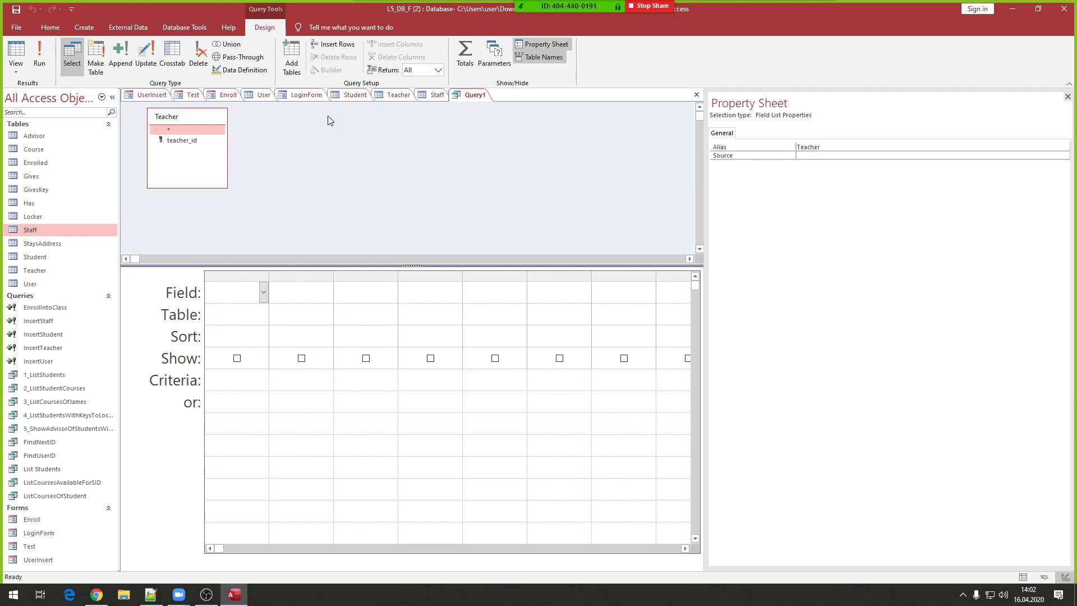
drag(211, 120, 260, 140)
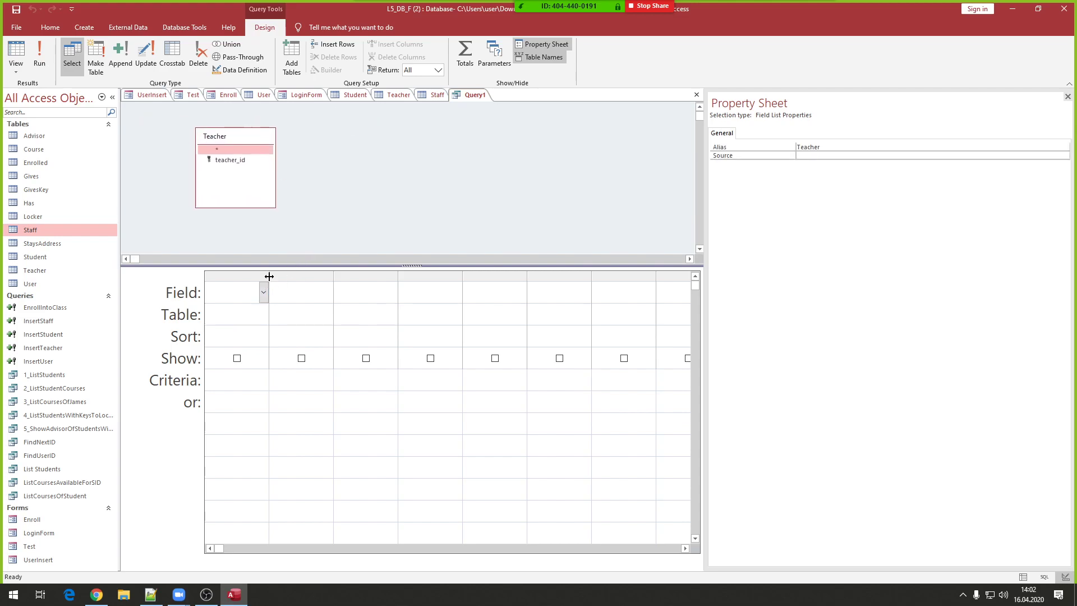
- Put teacher_id in the first grid column and widen it
drag(269, 276, 340, 276)
click(333, 293)
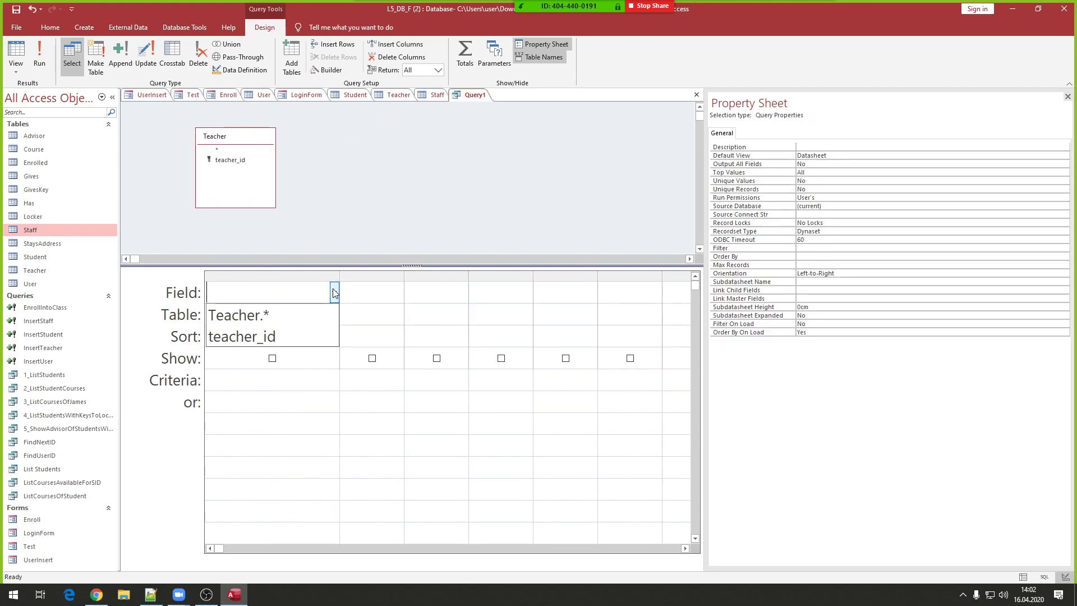
click(294, 346)
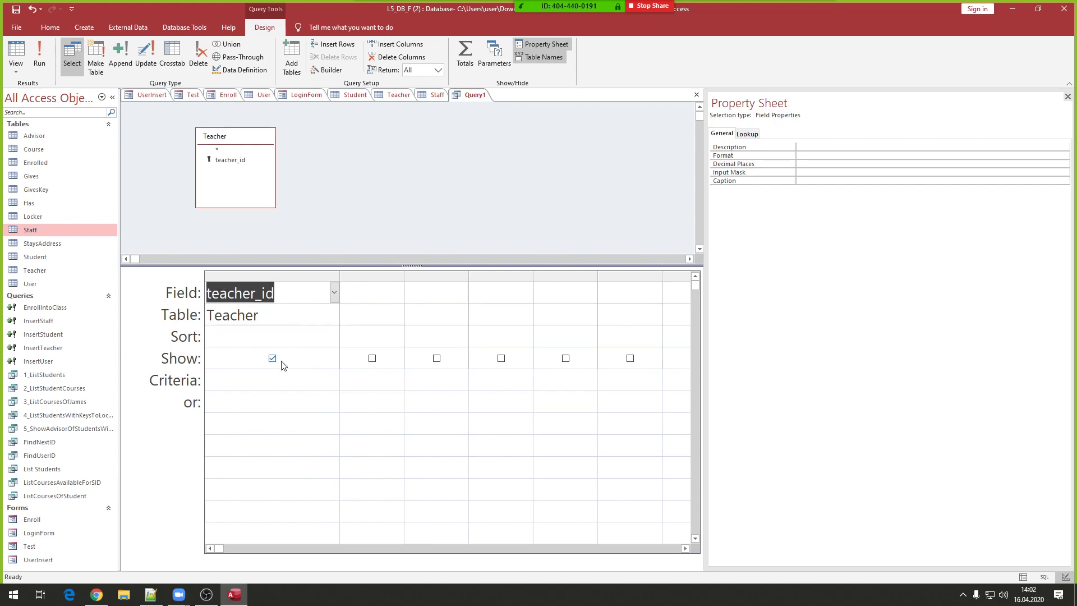
click(240, 383)
drag(338, 275, 374, 275)
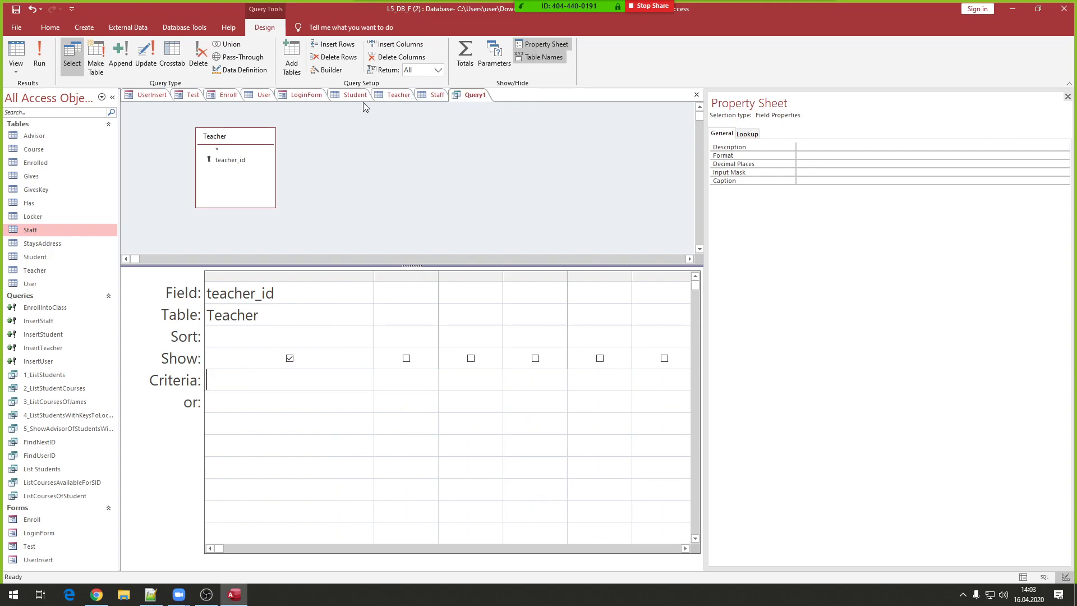
- Switch LoginForm to Layout View and open the Login button's On Click macro
click(293, 96)
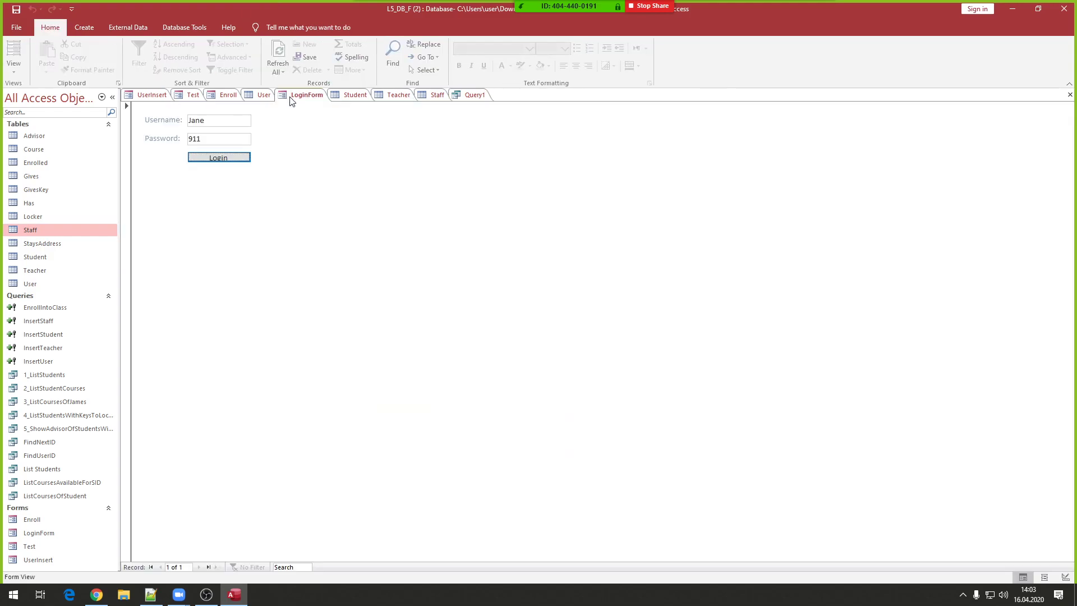
right_click(308, 207)
click(331, 224)
key(shift+F10)
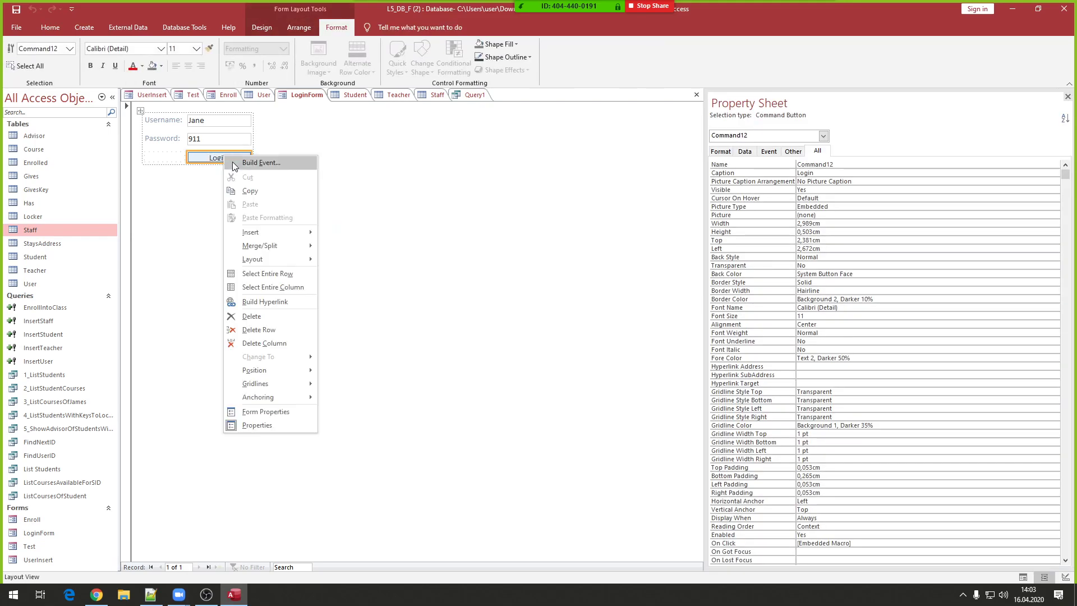
click(244, 162)
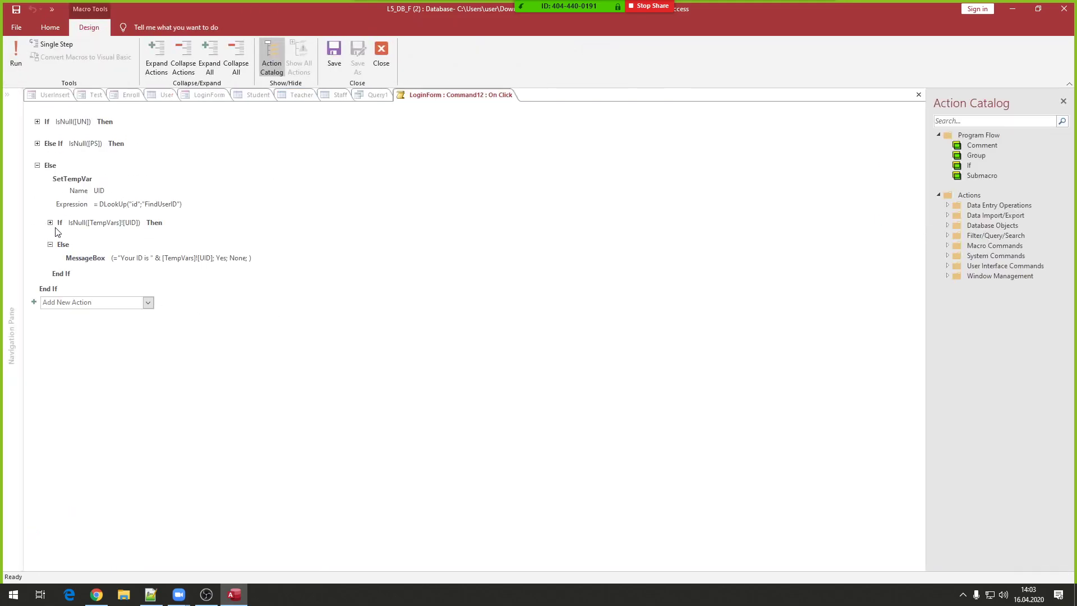
- Inspect the SetTempVar UID step and nested If, then close the macro without saving
click(103, 190)
drag(120, 191, 80, 192)
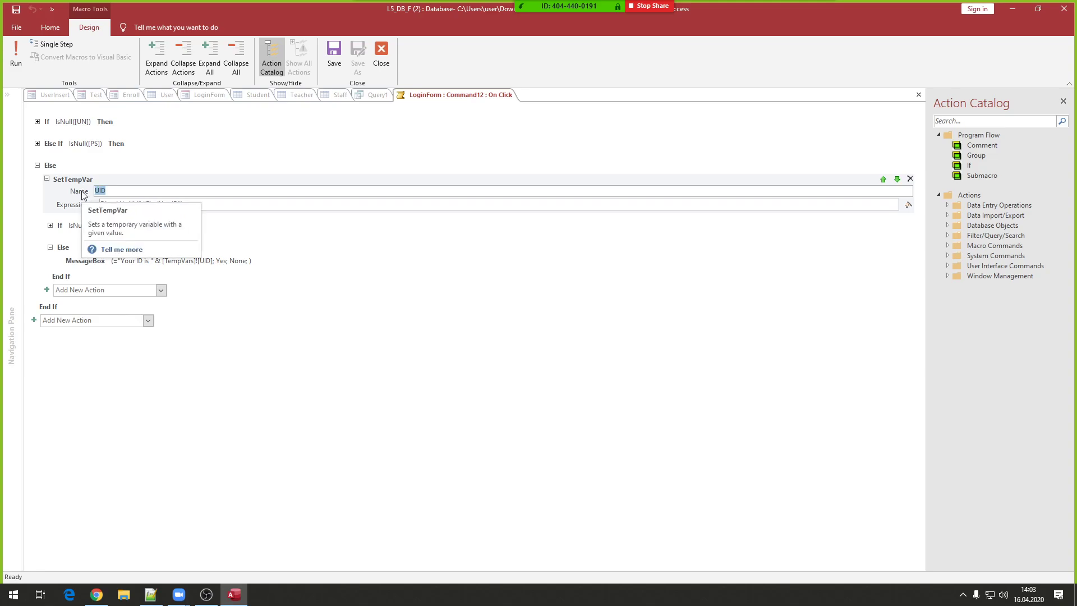
click(50, 226)
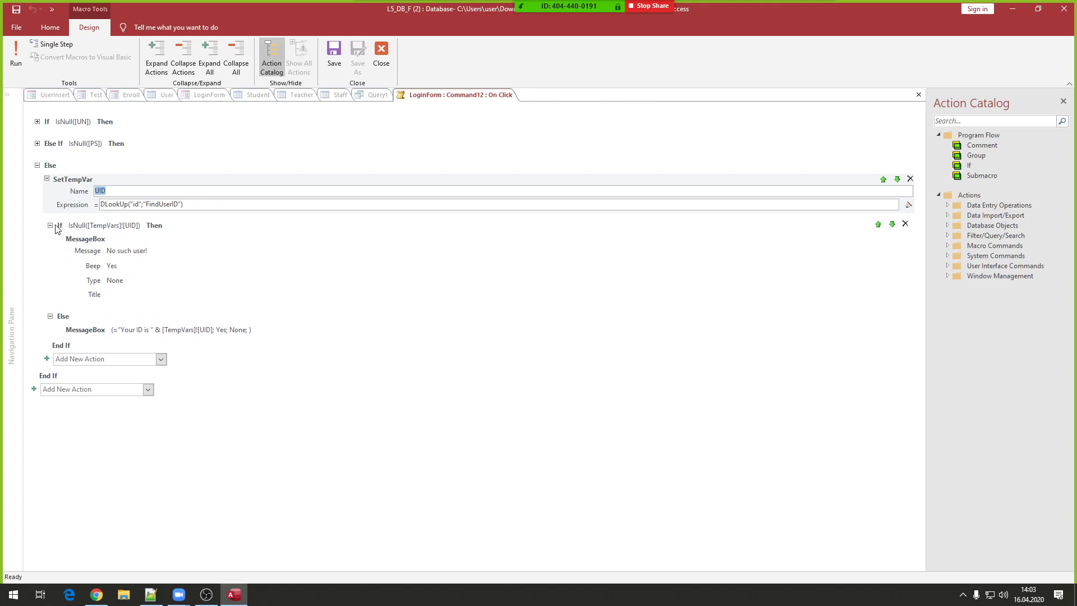
click(50, 225)
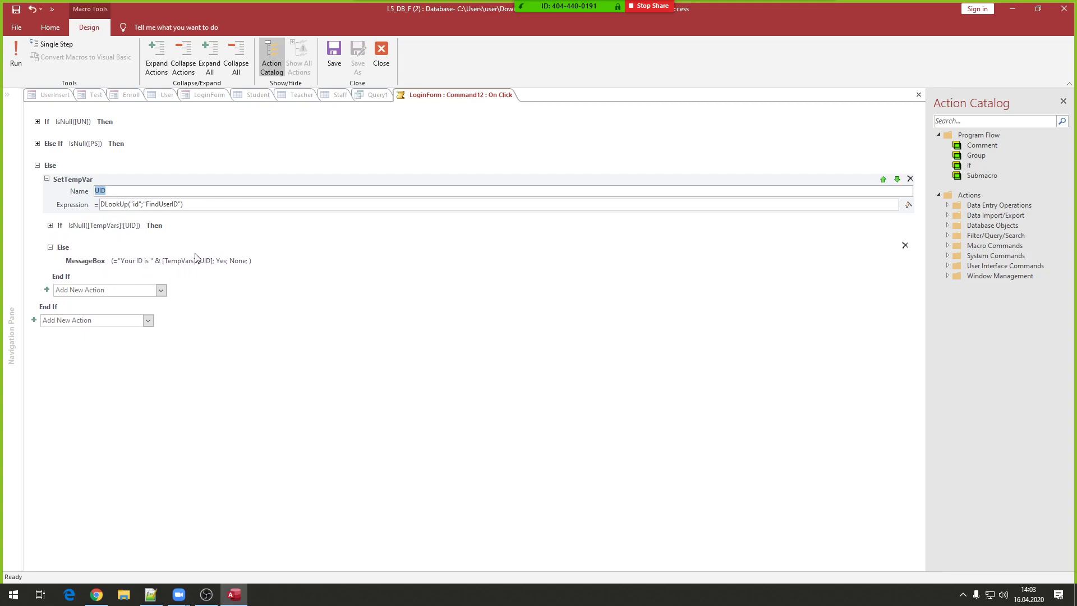
click(213, 263)
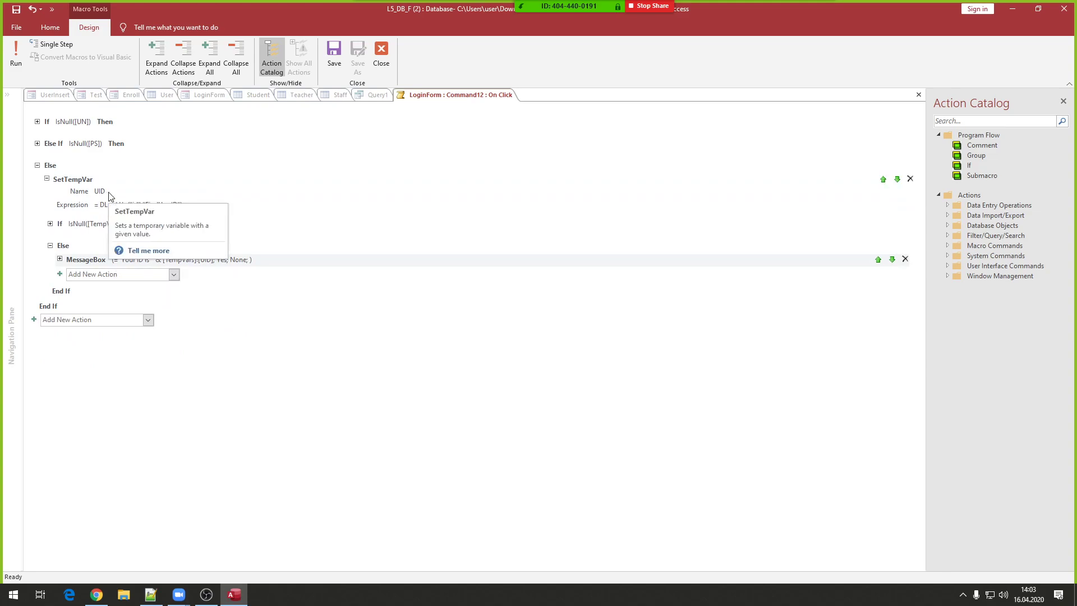
click(386, 51)
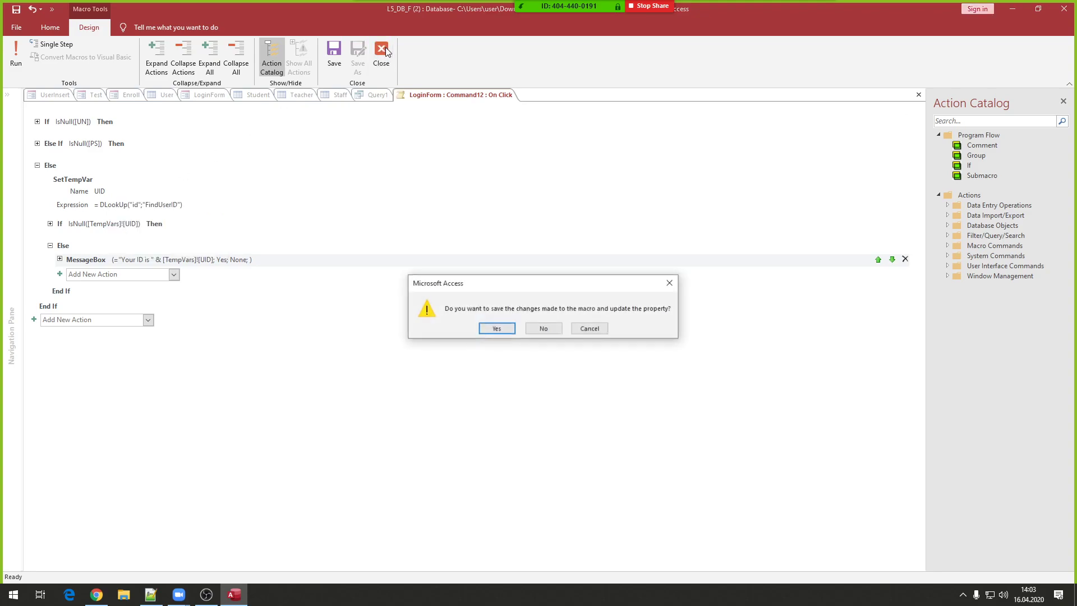
click(547, 328)
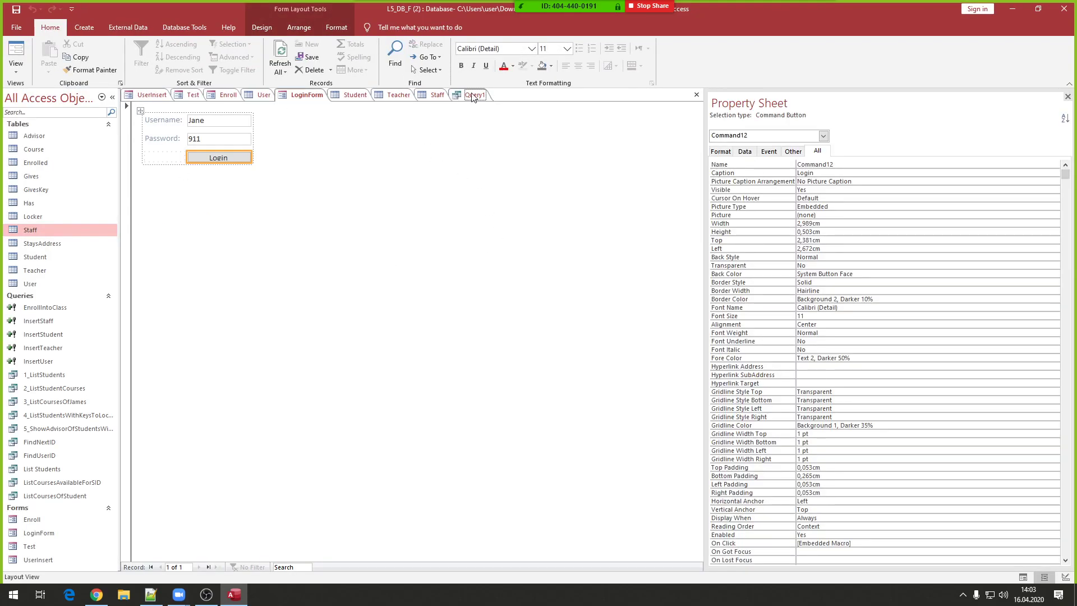
- Enter [TempVars]![UID] as the teacher_id criteria in Query1
click(472, 95)
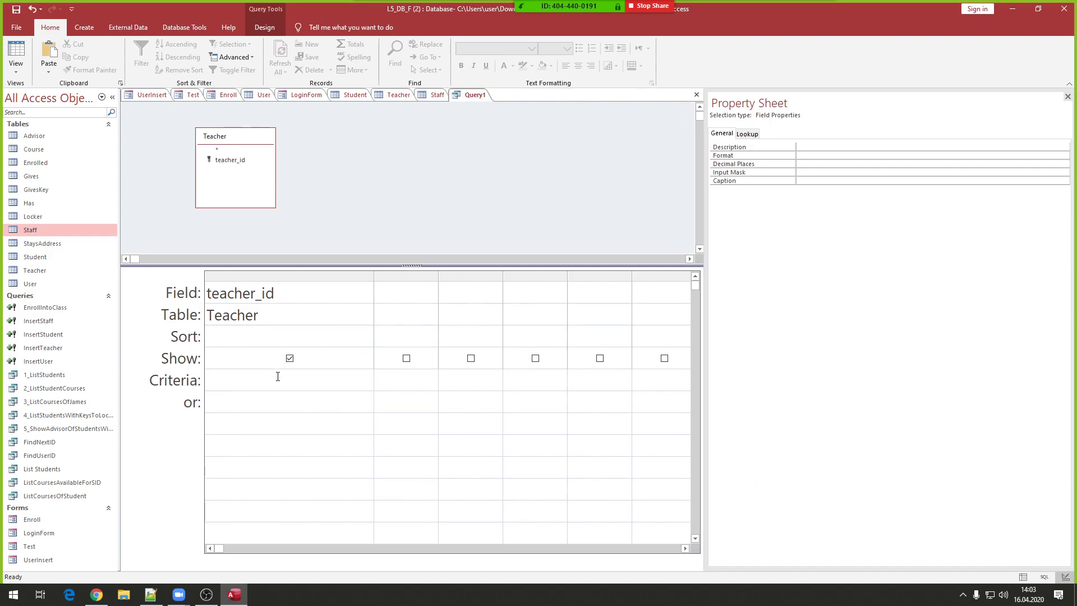
text(Temp)
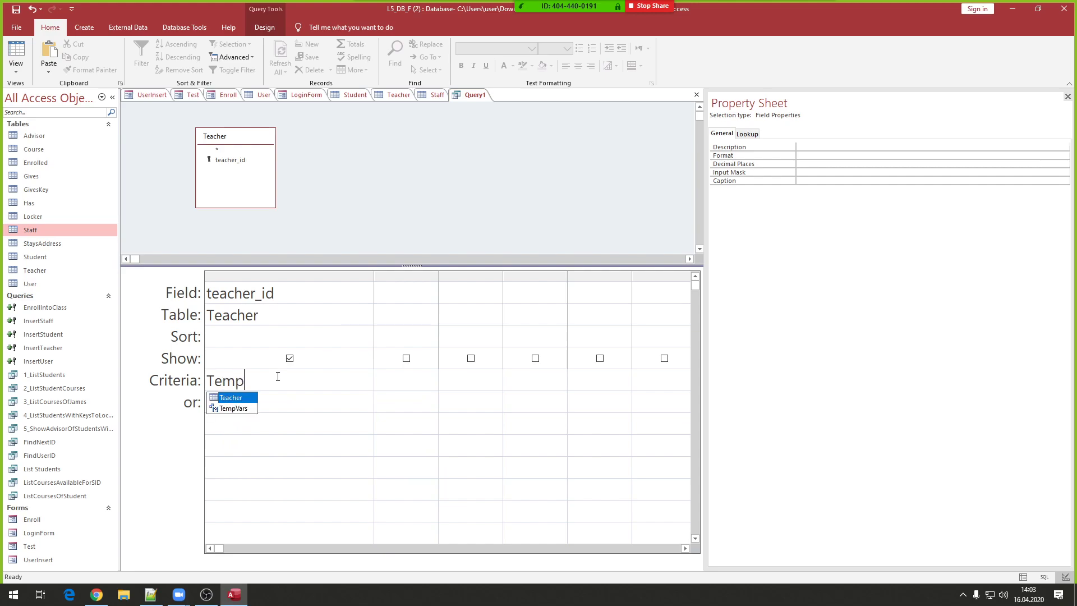
key(Tab)
text(!)
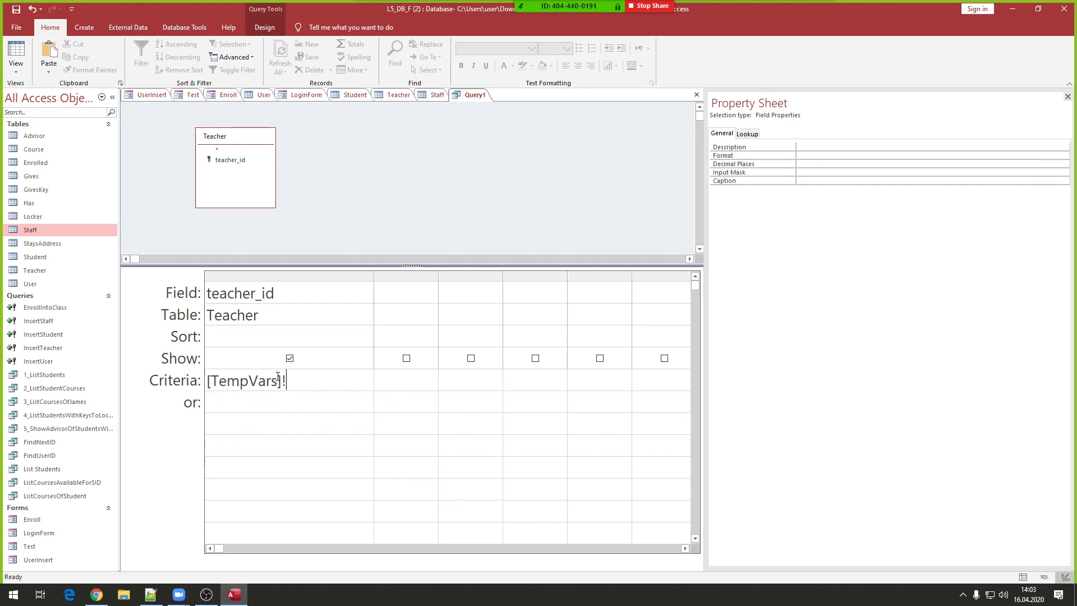
text([UID])
drag(322, 382, 176, 385)
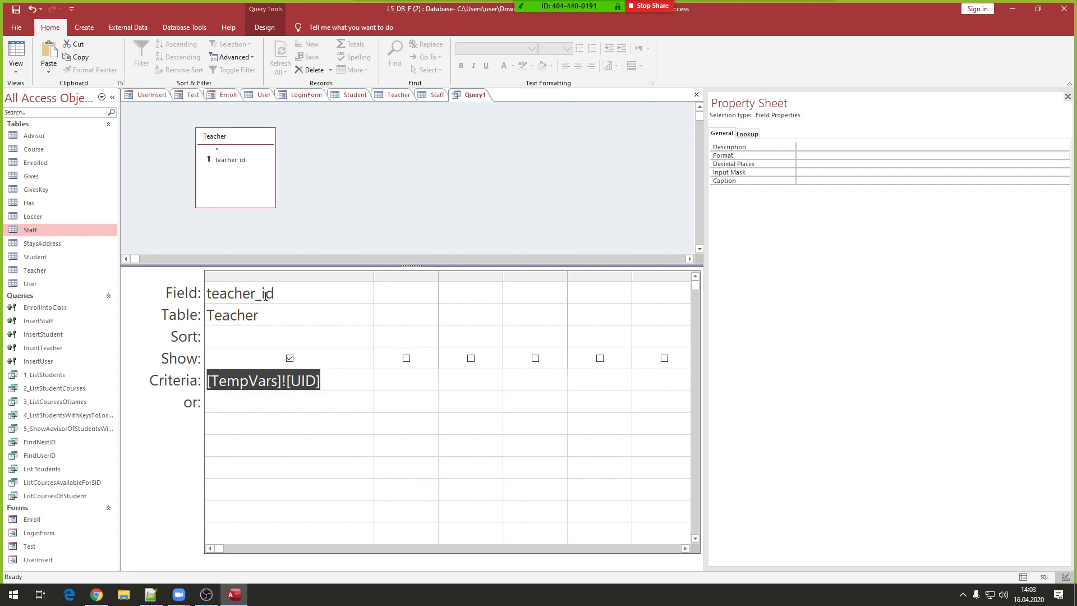
- Save the Teacher query as TryTID
double_click(286, 295)
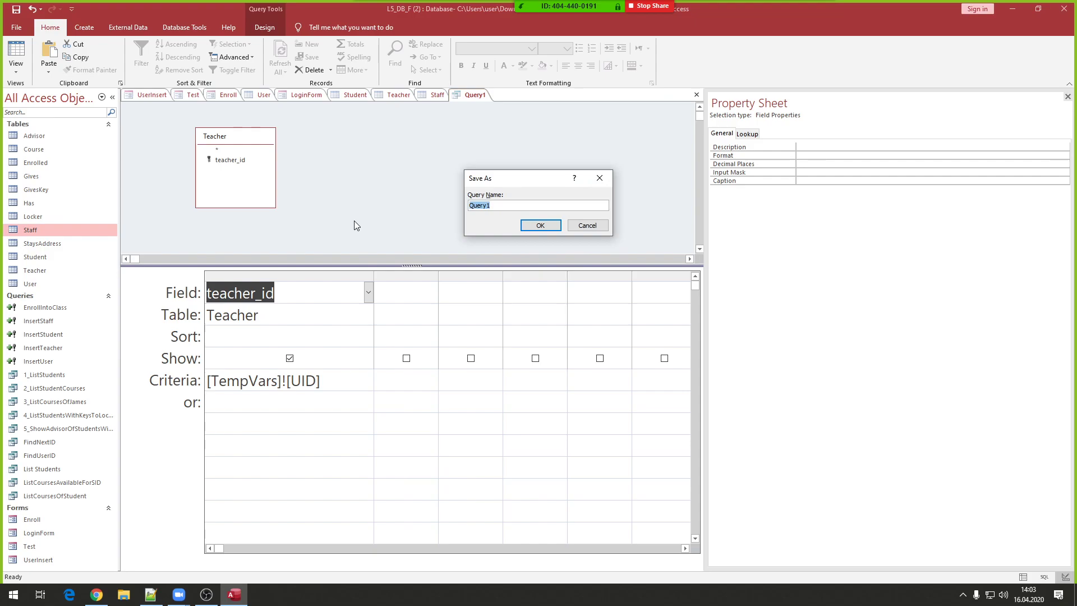
text(TryTID)
click(528, 225)
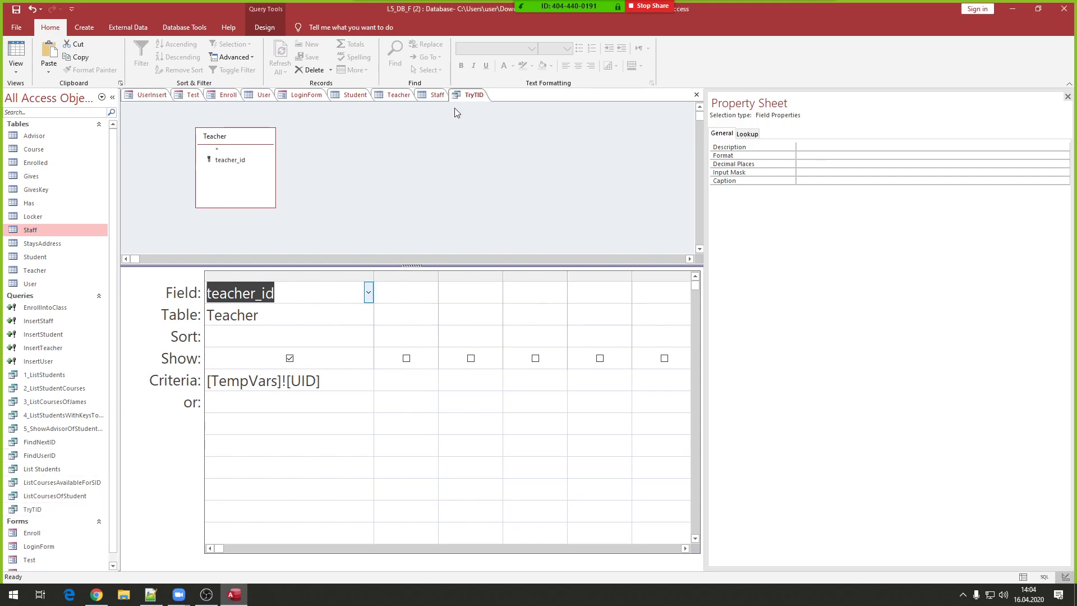
click(84, 28)
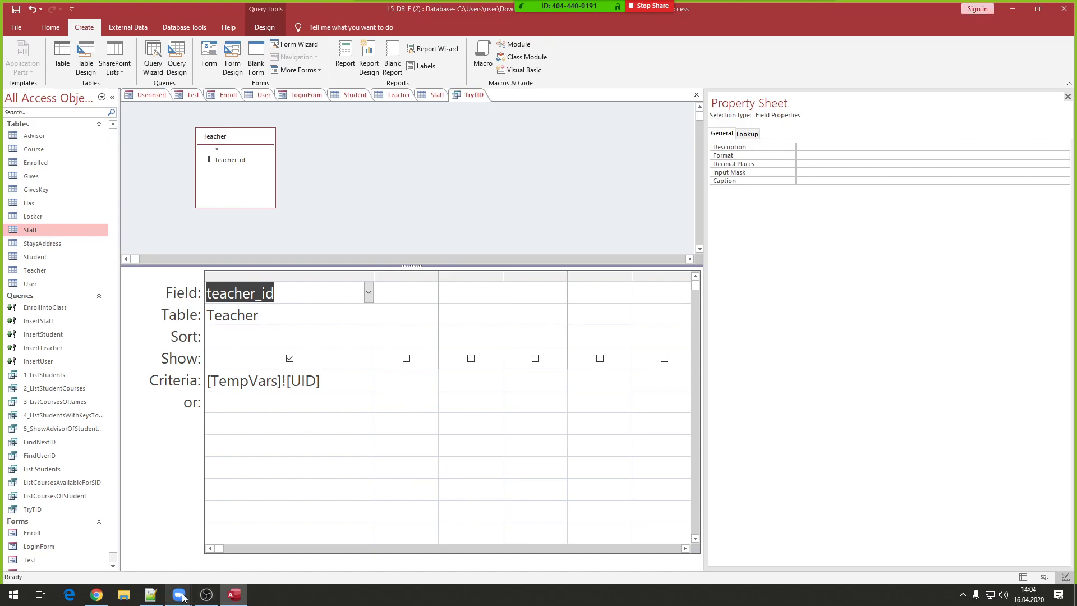
mouse_move(179, 594)
click(208, 523)
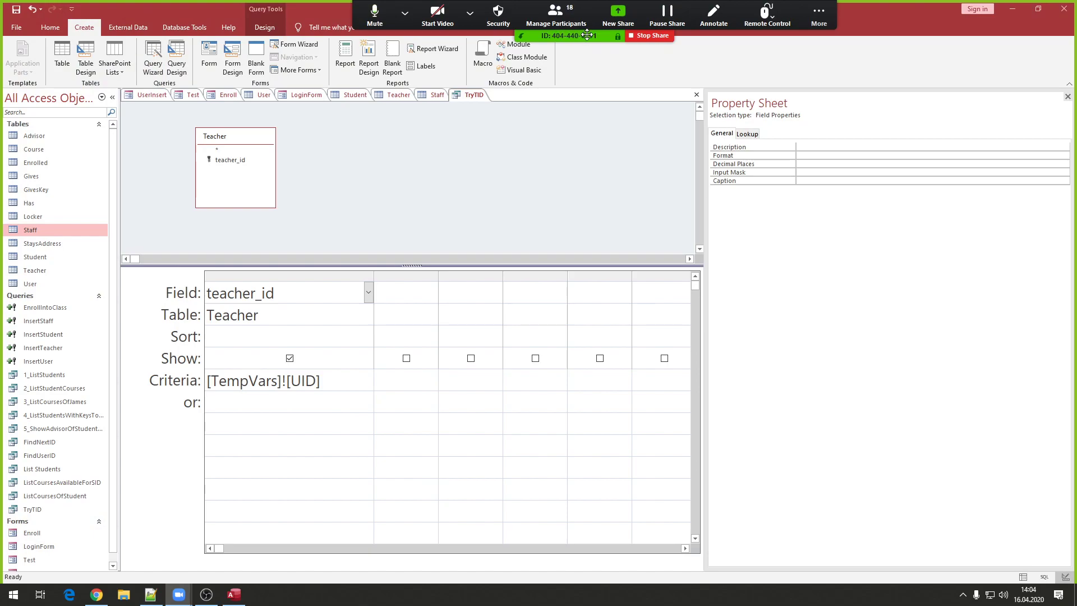
click(811, 16)
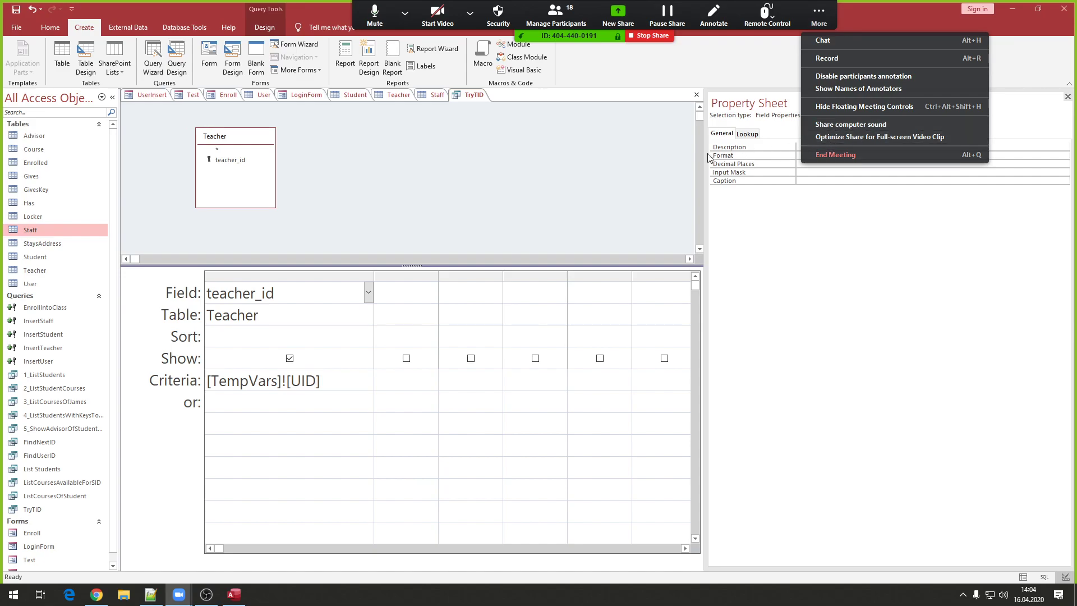
click(587, 170)
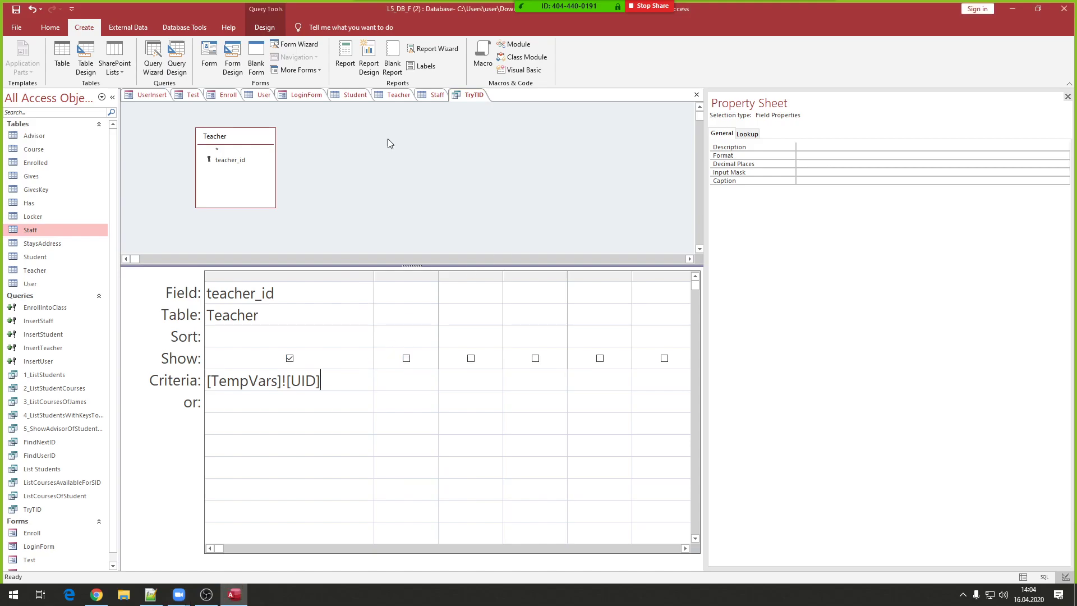
click(455, 119)
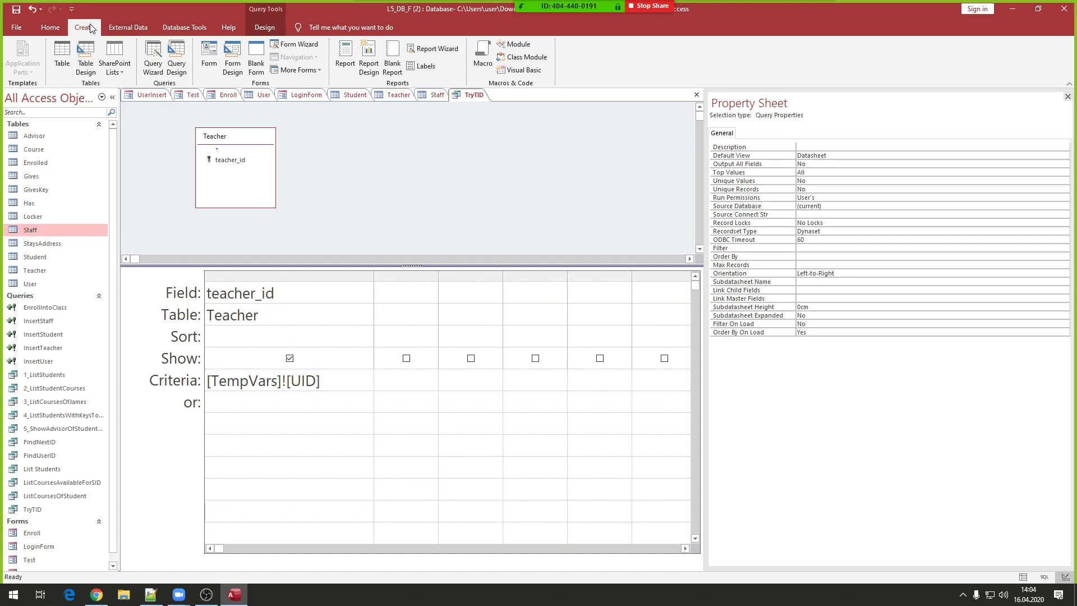
- Start a new Query Design on the Student table with student_id as the first field
click(175, 57)
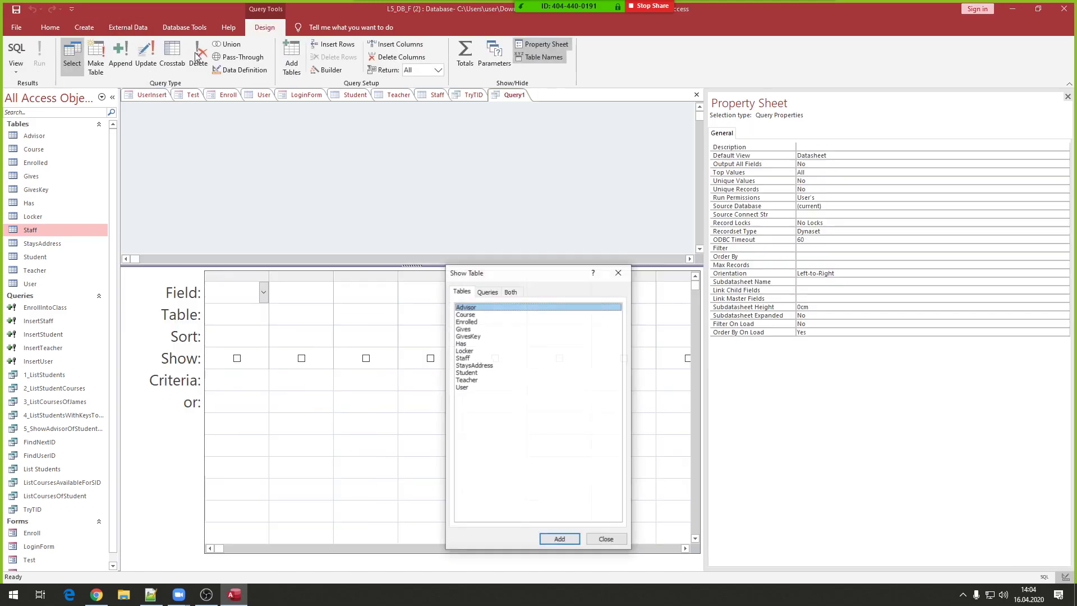
double_click(471, 374)
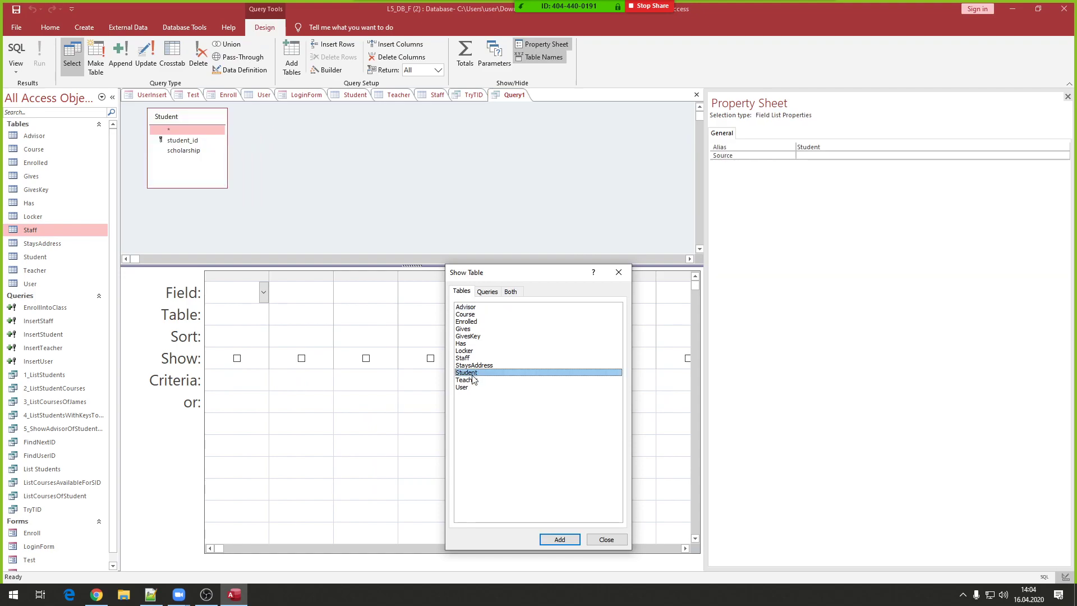
click(618, 272)
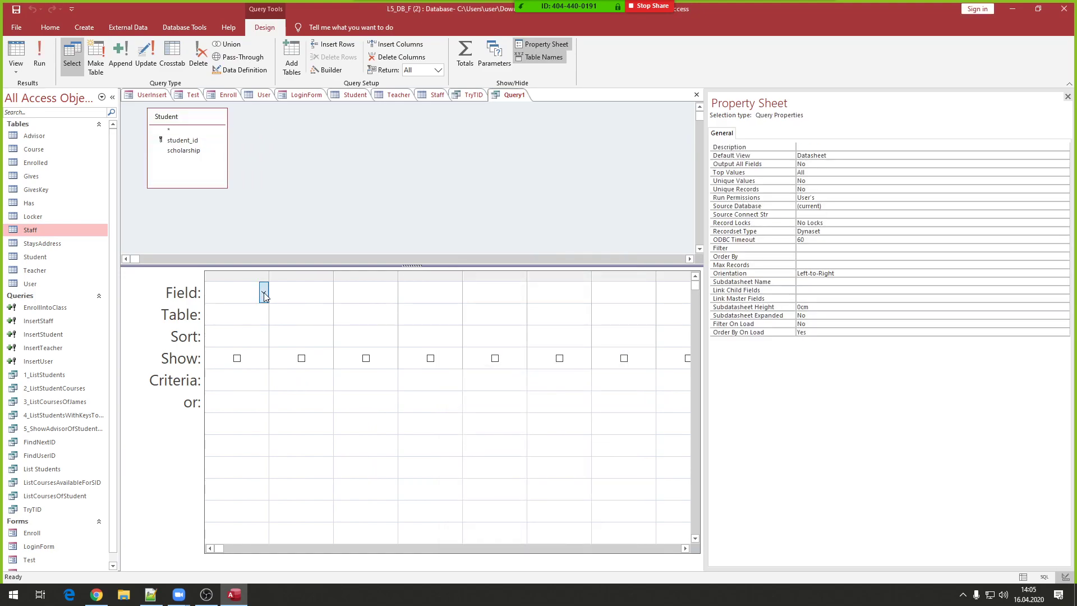
click(264, 293)
click(230, 334)
drag(269, 273, 333, 269)
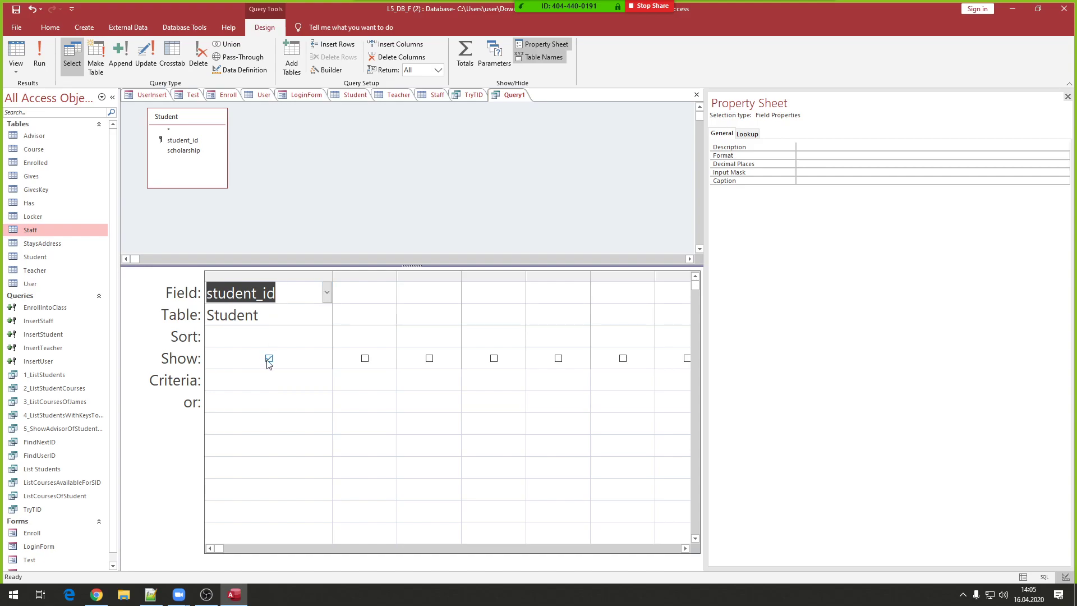
- Enter [TempVars]![UID] as the student_id criteria
click(254, 380)
text(Temps)
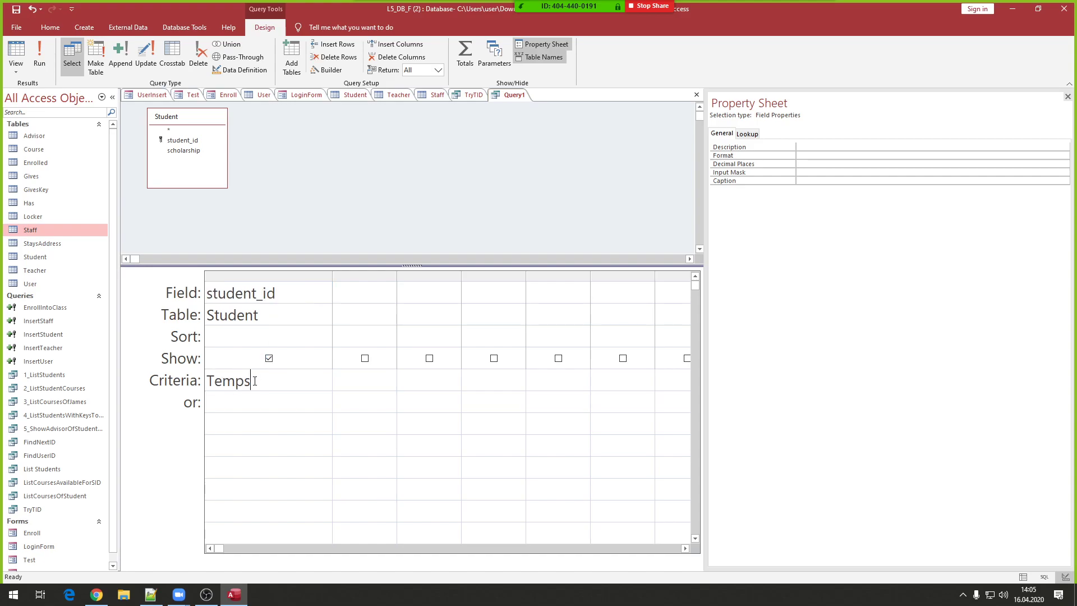
key(BackSpace)
key(Tab)
text(![)
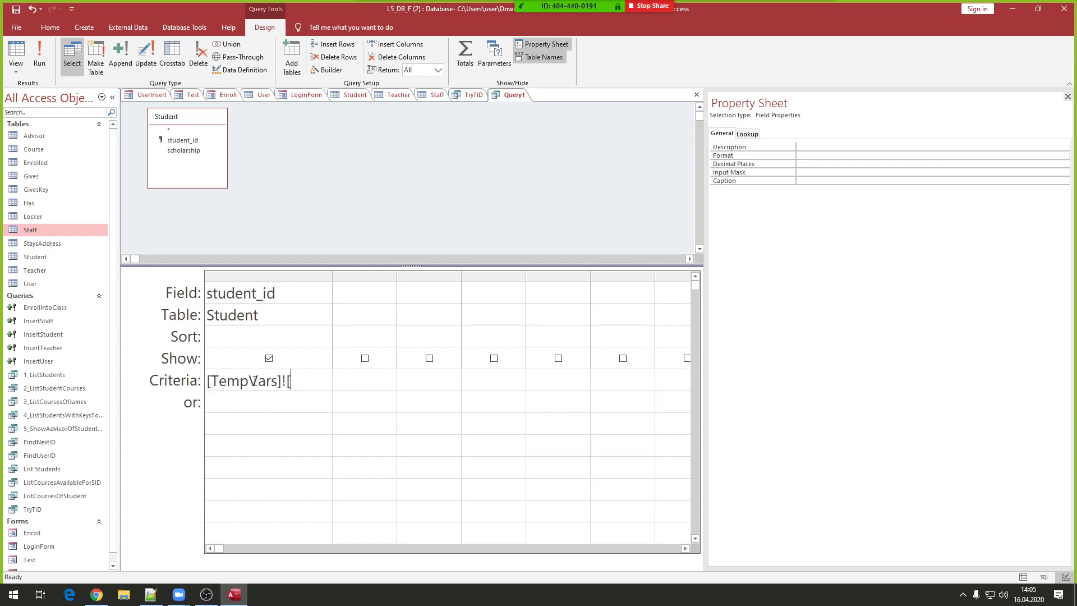
text(UID ])
drag(329, 383, 175, 386)
key(ctrl+c)
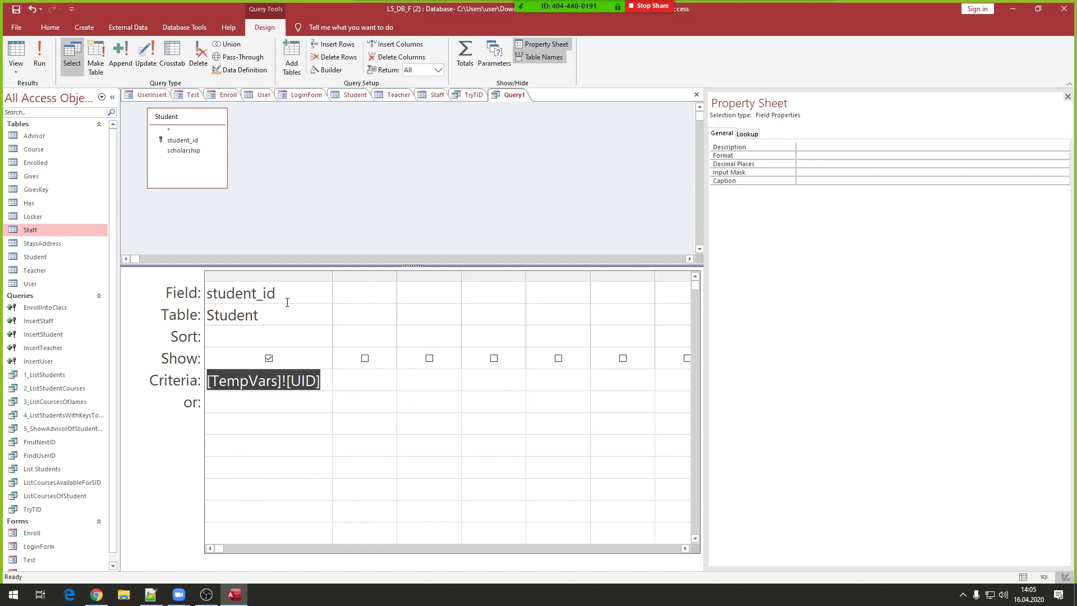
click(287, 302)
- Save the Student query as TrySID
click(336, 204)
key(ctrl+s)
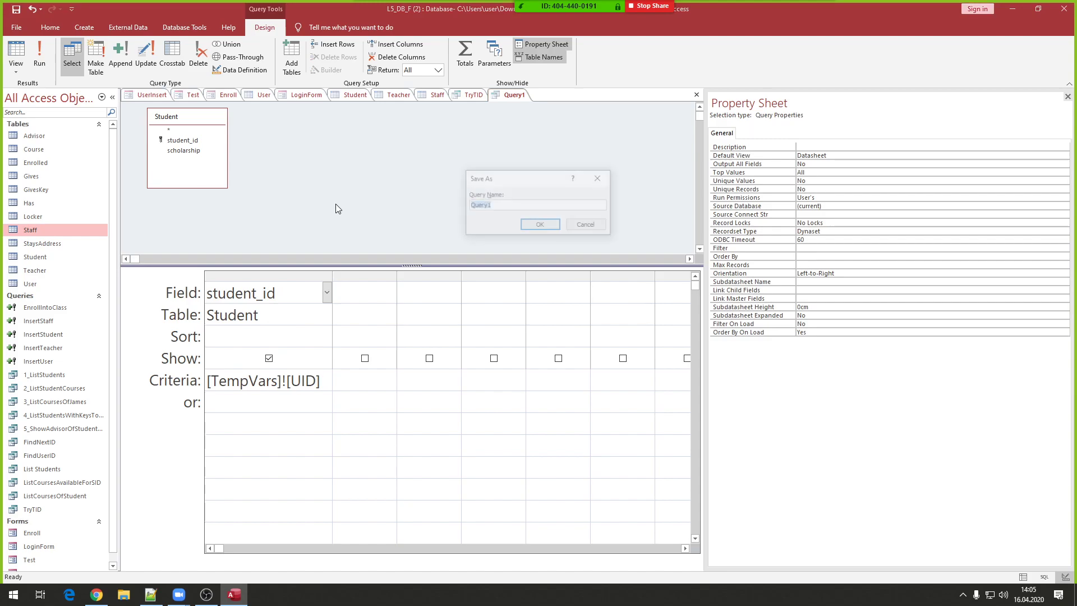
text(Try)
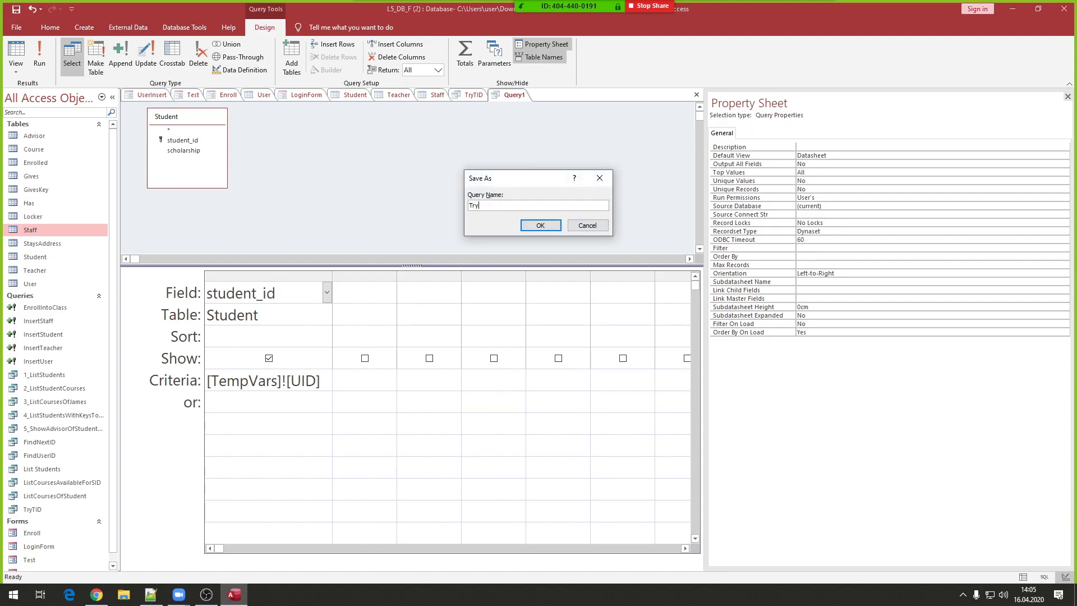
text(SID)
key(Return)
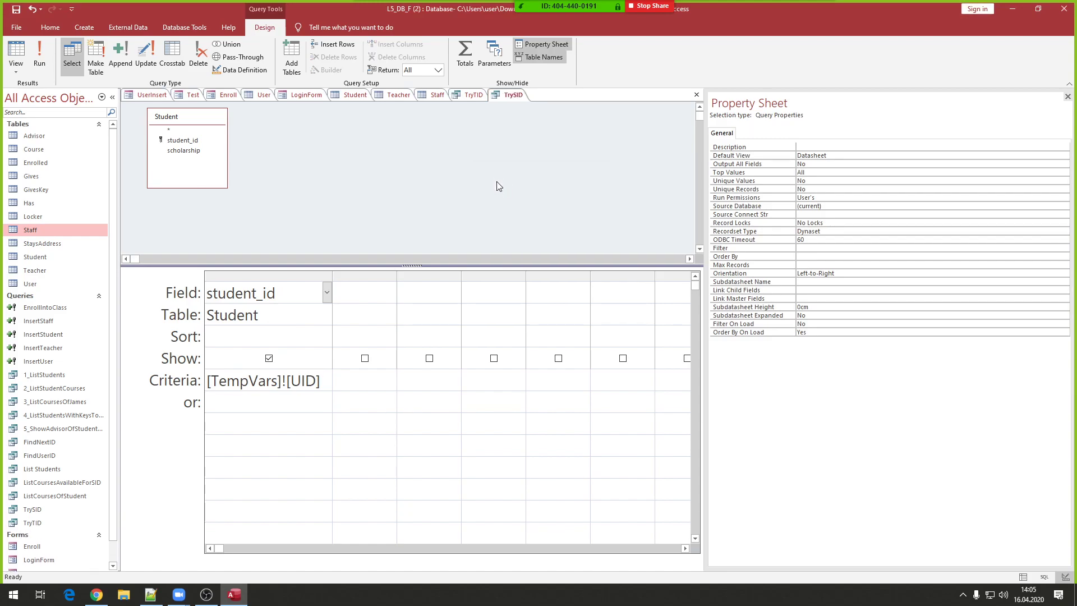
- Build a new Staff query with staff_id filtered by the pasted [TempVars]![UID] criteria
click(84, 27)
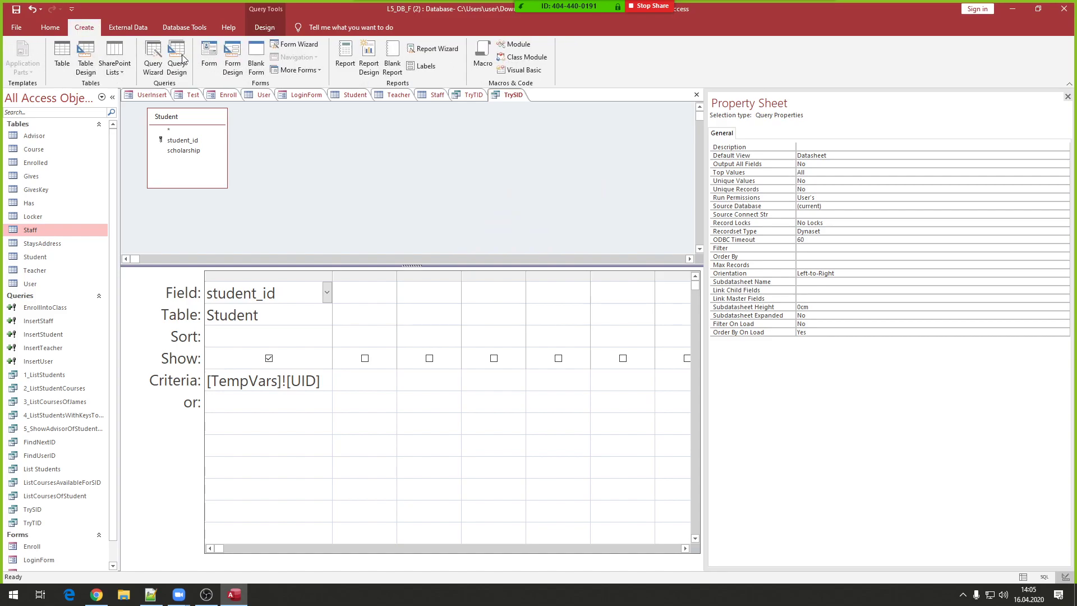
click(210, 56)
double_click(465, 358)
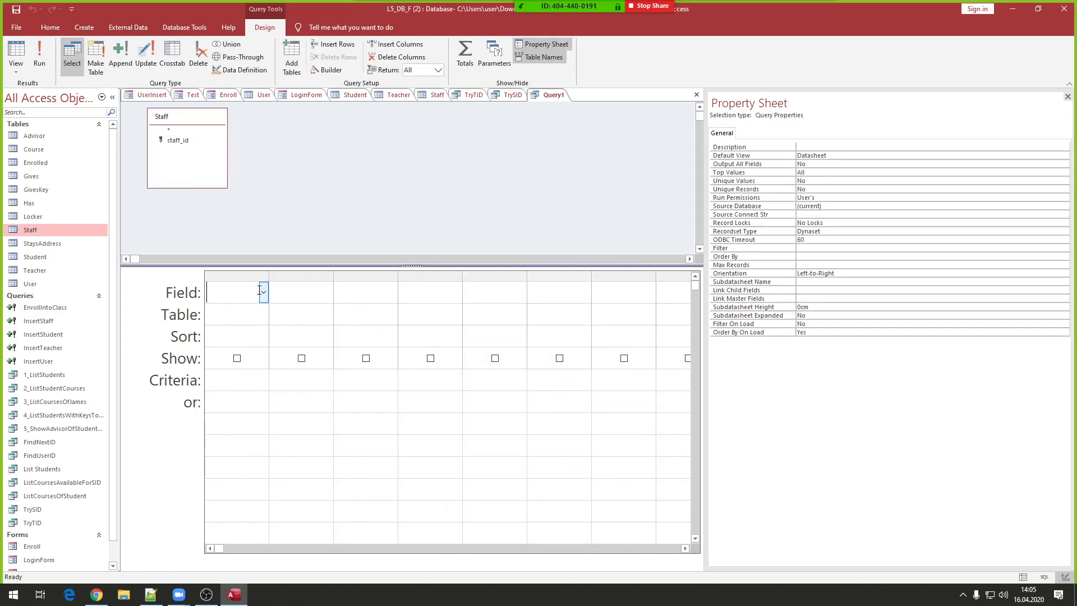
click(263, 292)
click(241, 312)
drag(270, 274, 325, 276)
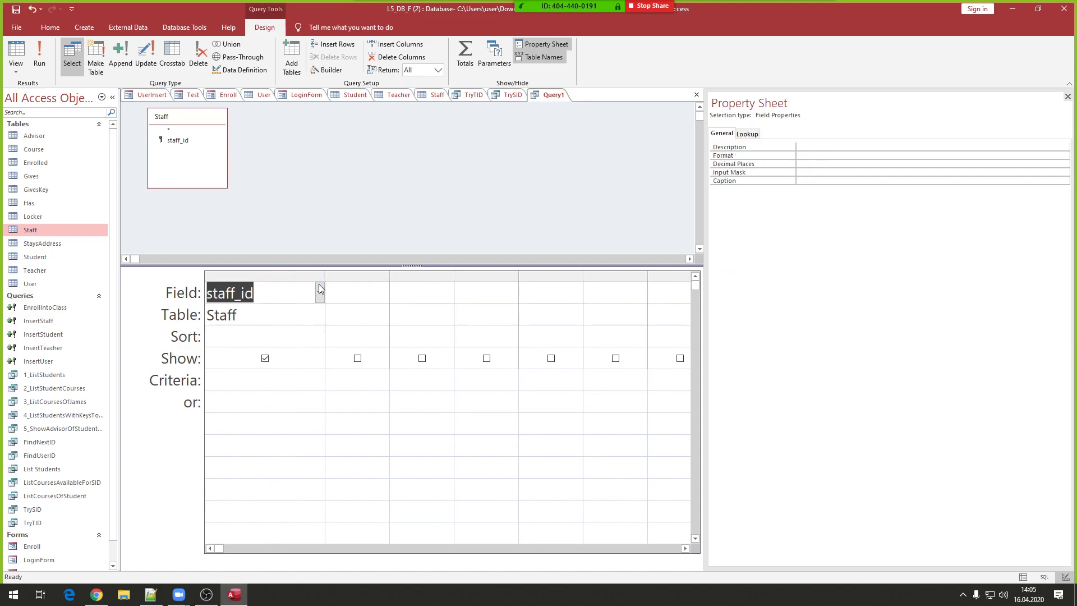
click(236, 379)
key(ctrl+v)
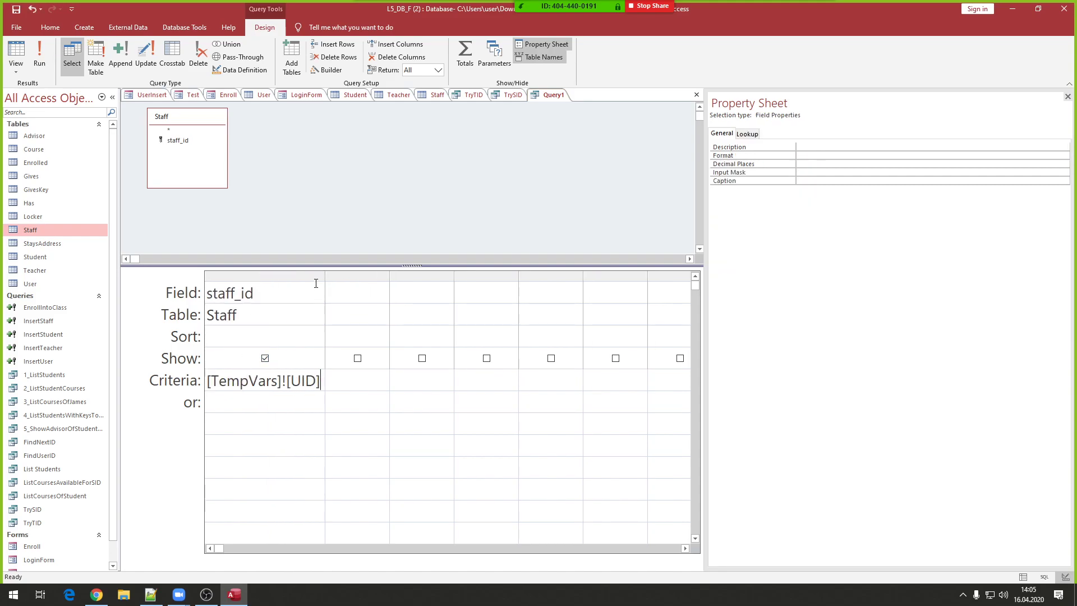
double_click(324, 276)
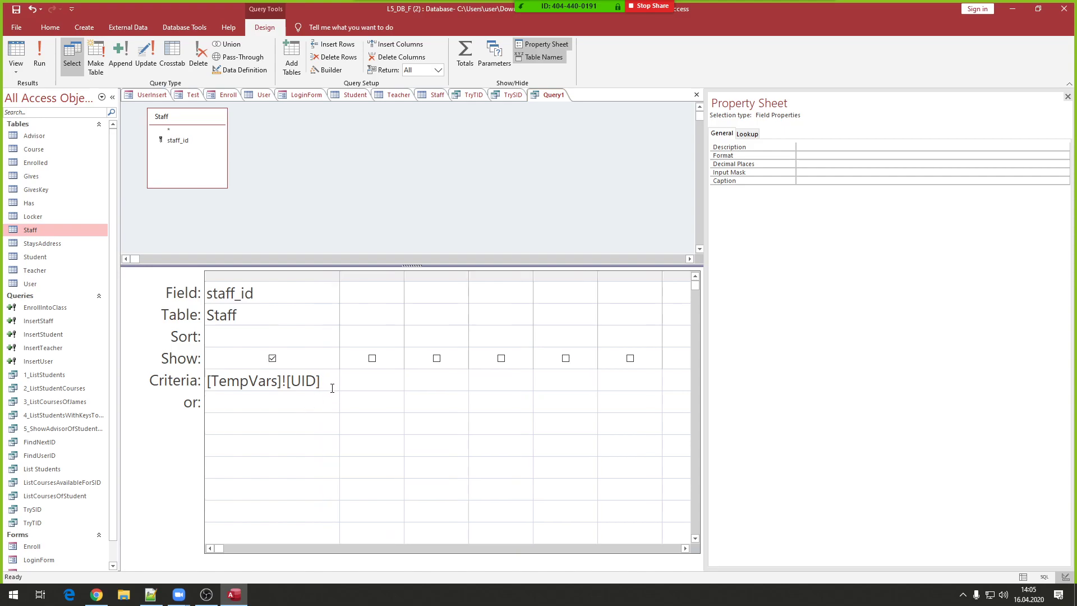
- Save the new query as TryFID
right_click(274, 199)
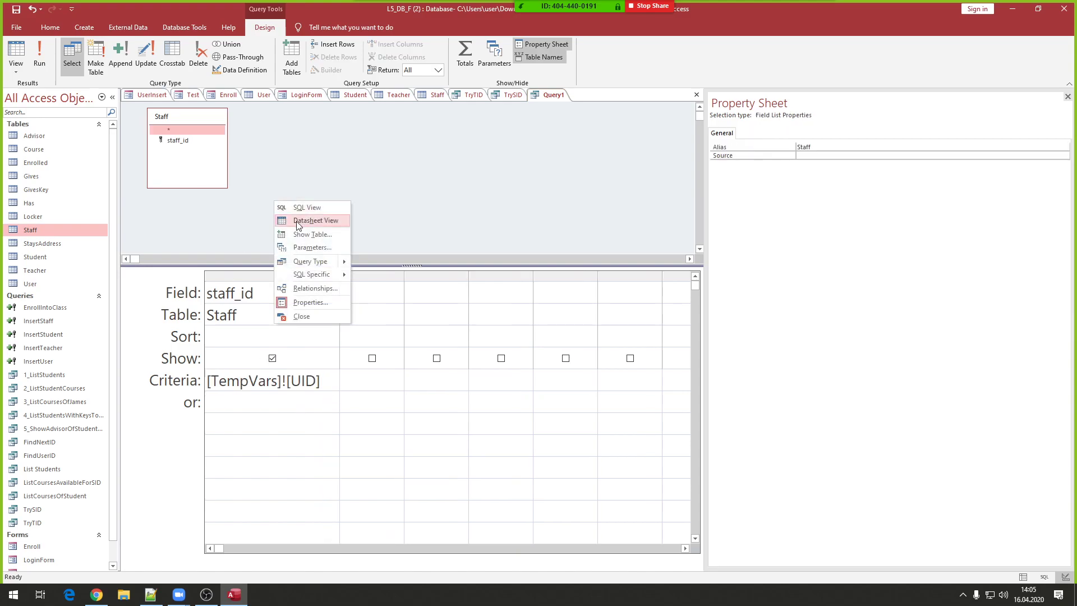
right_click(557, 95)
click(581, 104)
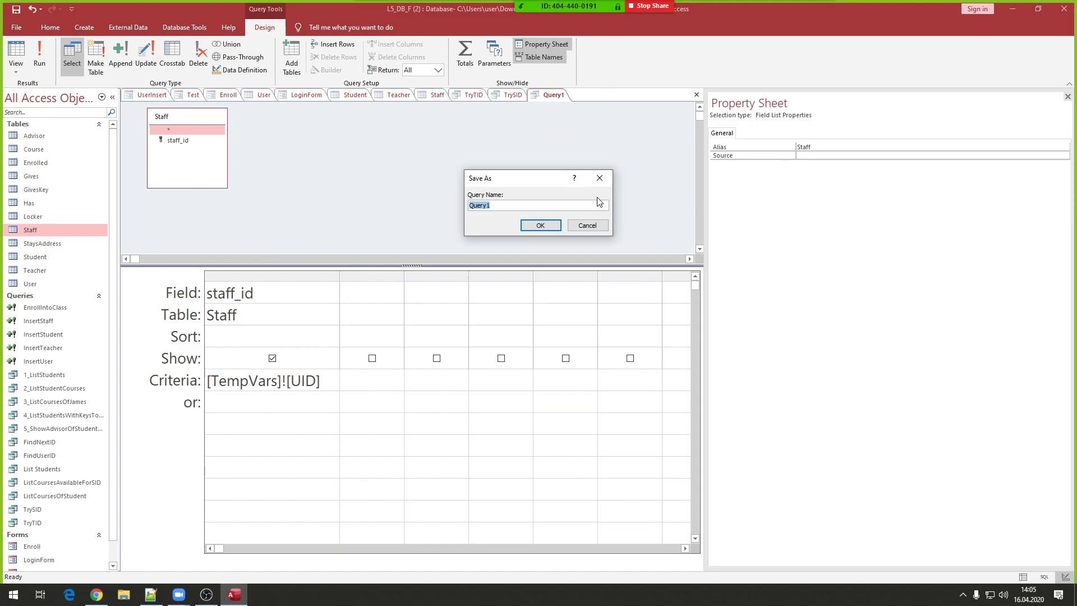
text(TryFID)
key(Return)
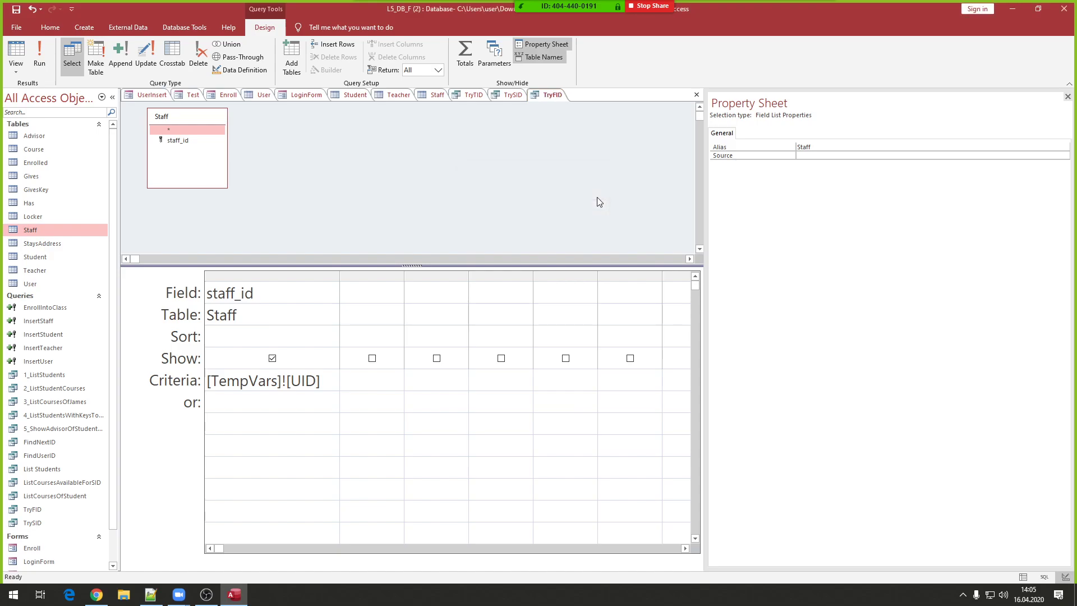
- Review the TryTID, TrySID and TryFID query designs side by side
click(473, 94)
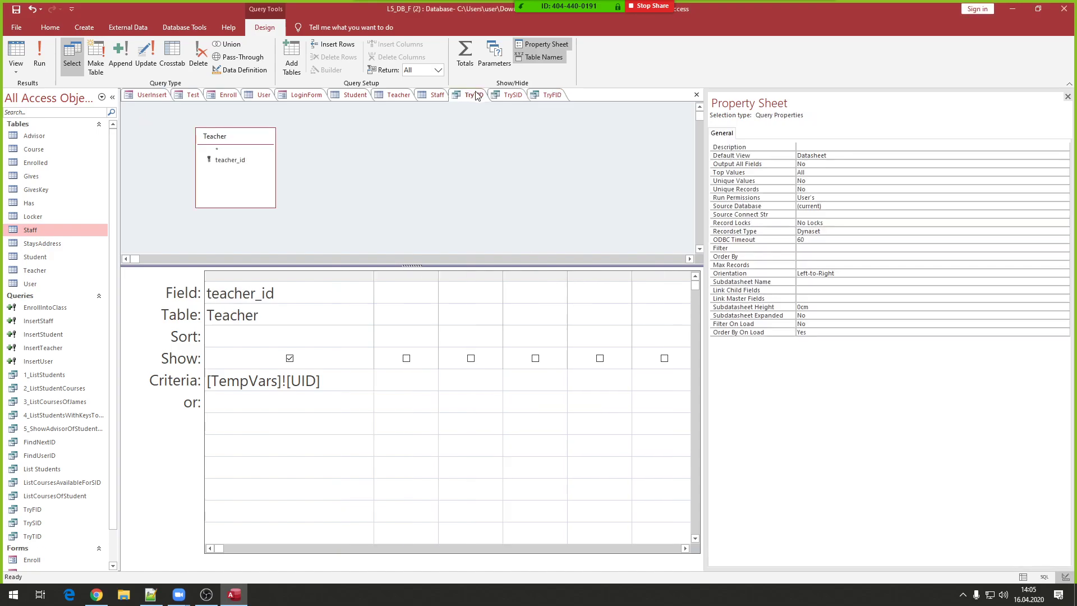
click(513, 95)
click(549, 96)
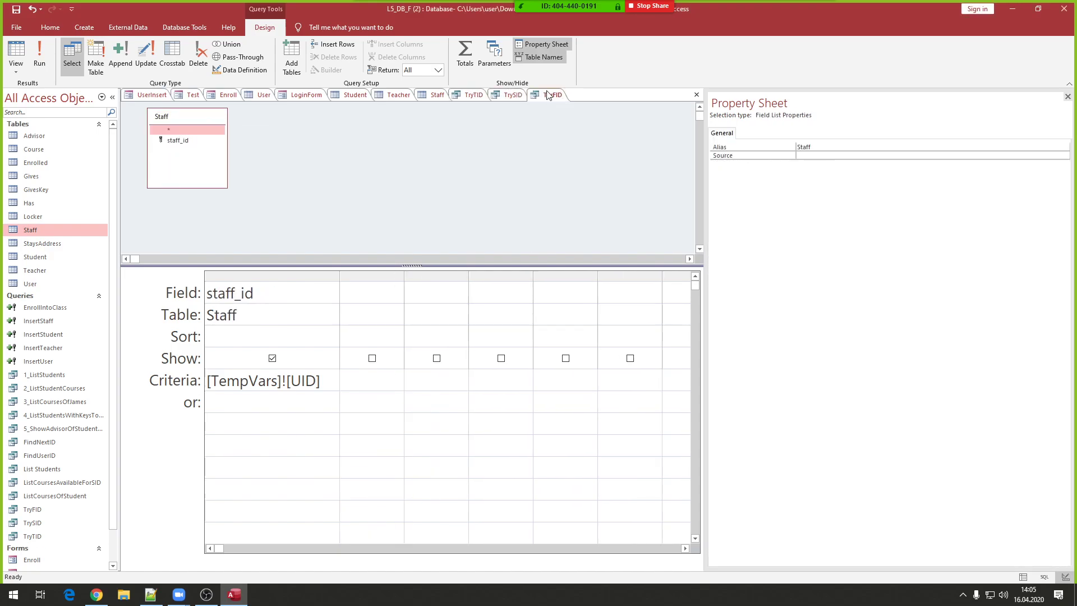
click(513, 97)
click(475, 96)
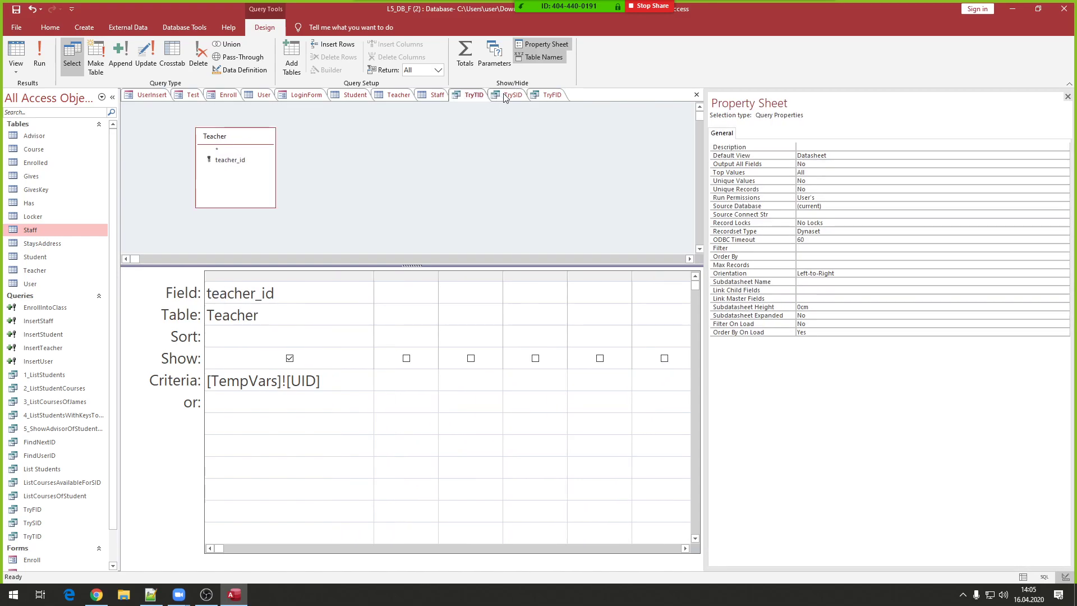
click(505, 97)
click(547, 95)
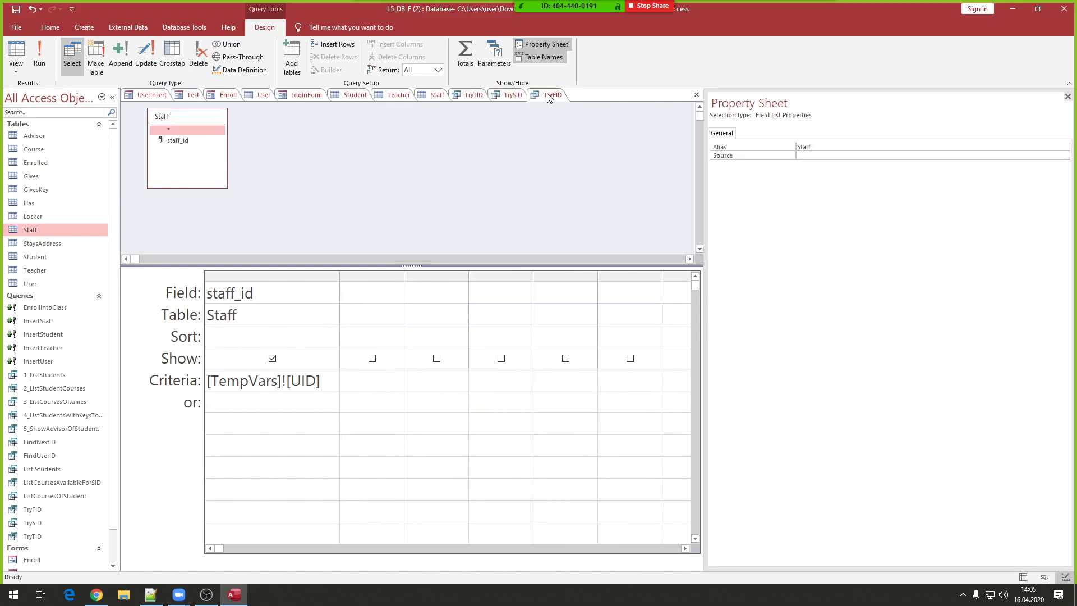
- Close the TryTID, TrySID and TryFID query designs one after another
right_click(477, 95)
click(492, 114)
right_click(475, 96)
click(497, 114)
right_click(472, 96)
click(484, 116)
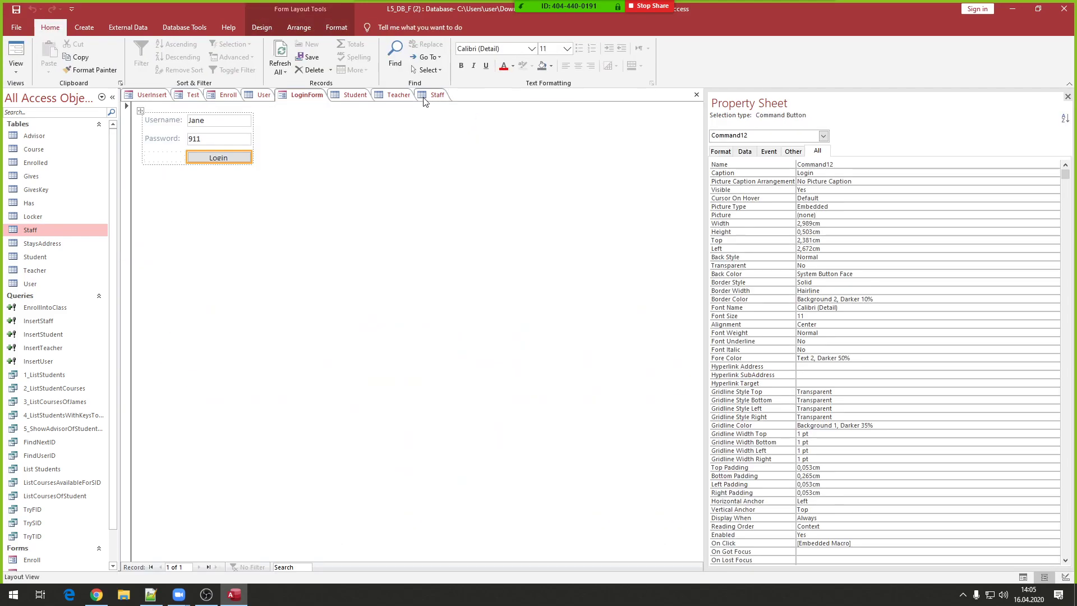
- Open the Login button's click macro and inspect the IsNull UID check
right_click(215, 159)
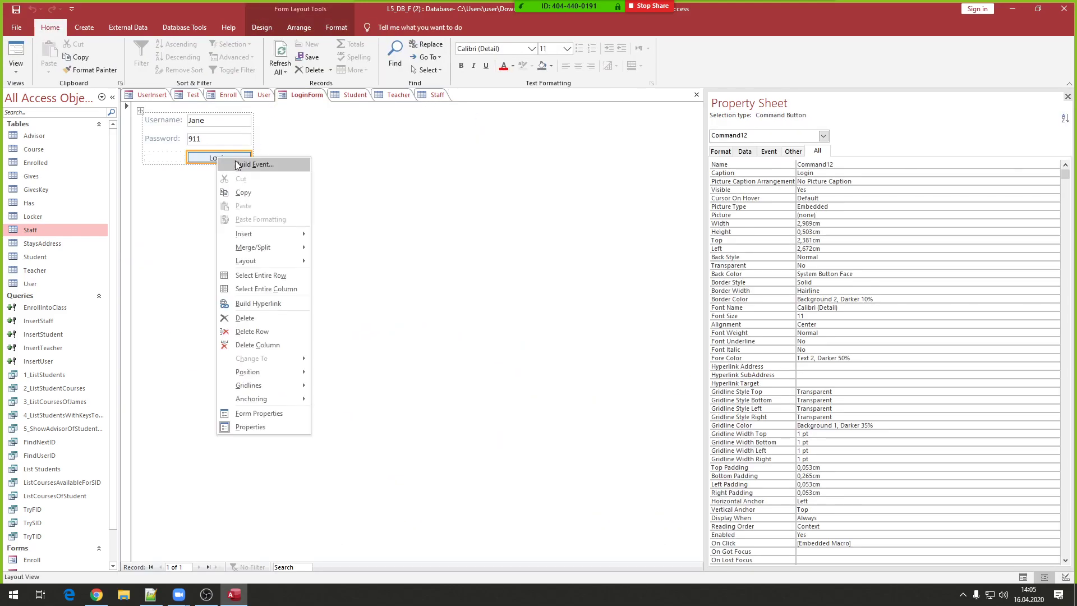
click(239, 165)
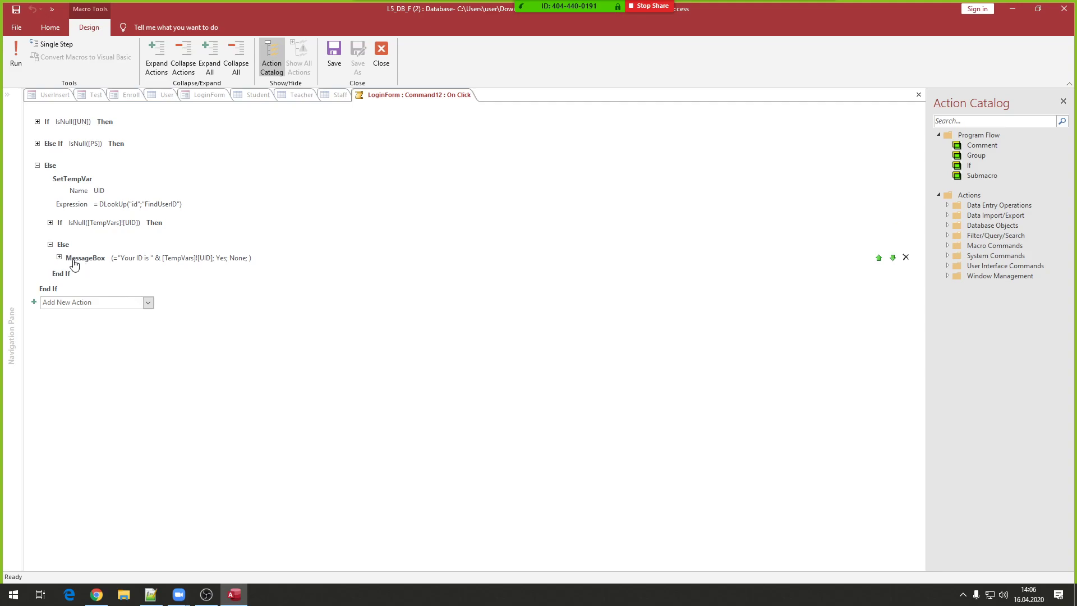
mouse_move(139, 259)
click(50, 223)
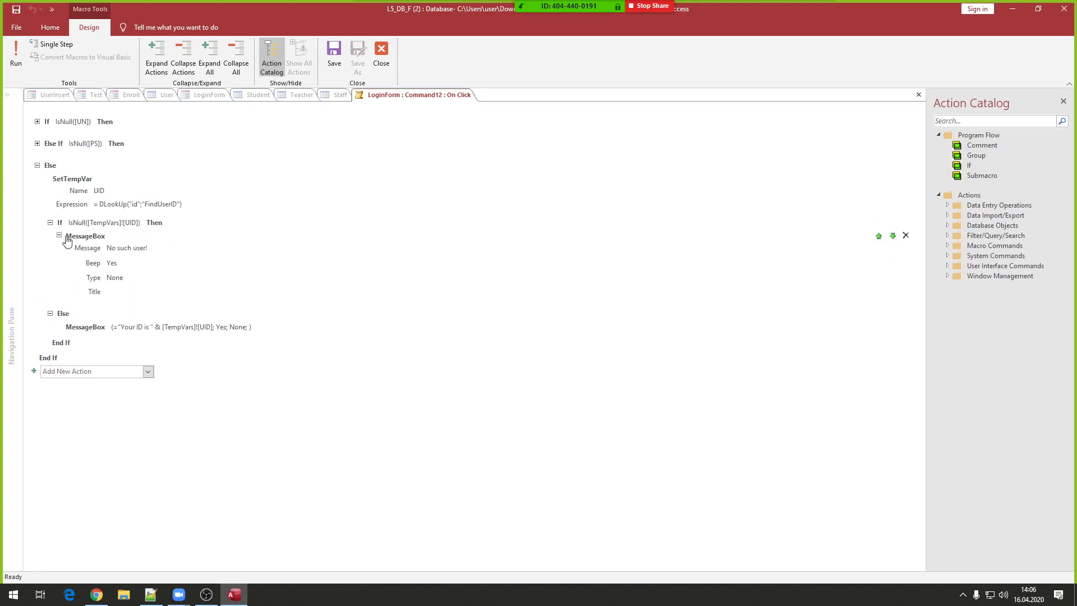
click(50, 222)
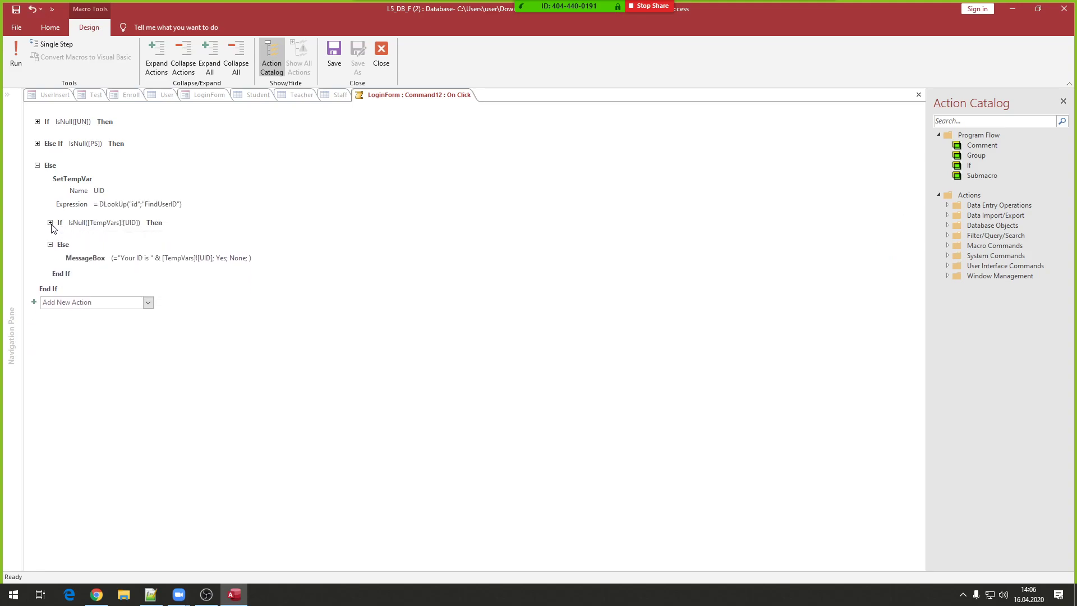
- Insert a SetTempVar action below the 'Your ID is' message in the Else branch
click(107, 260)
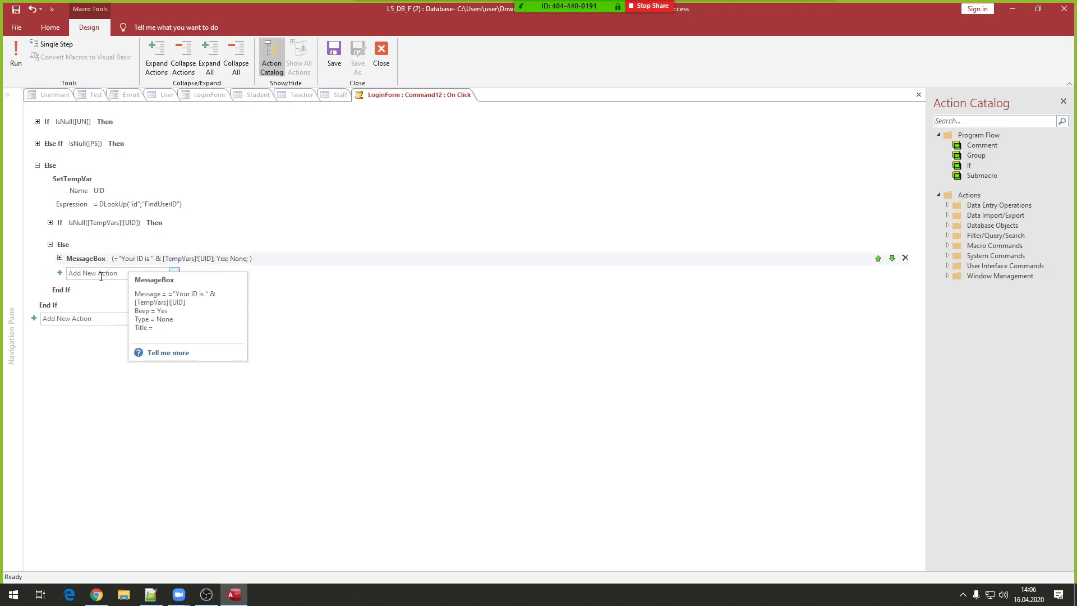
click(101, 275)
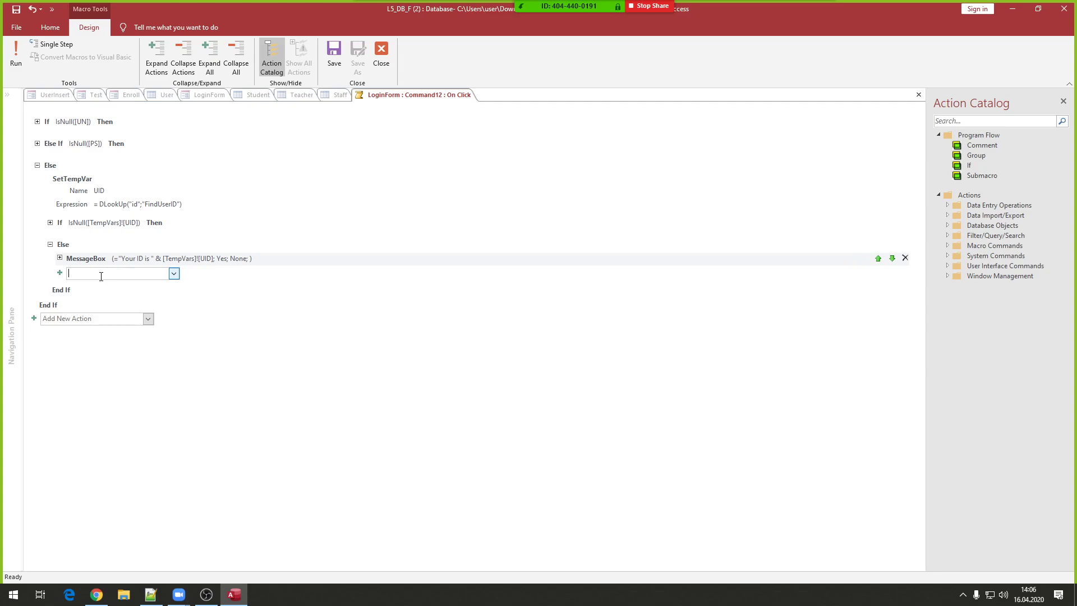
text(SetTemp)
key(Return)
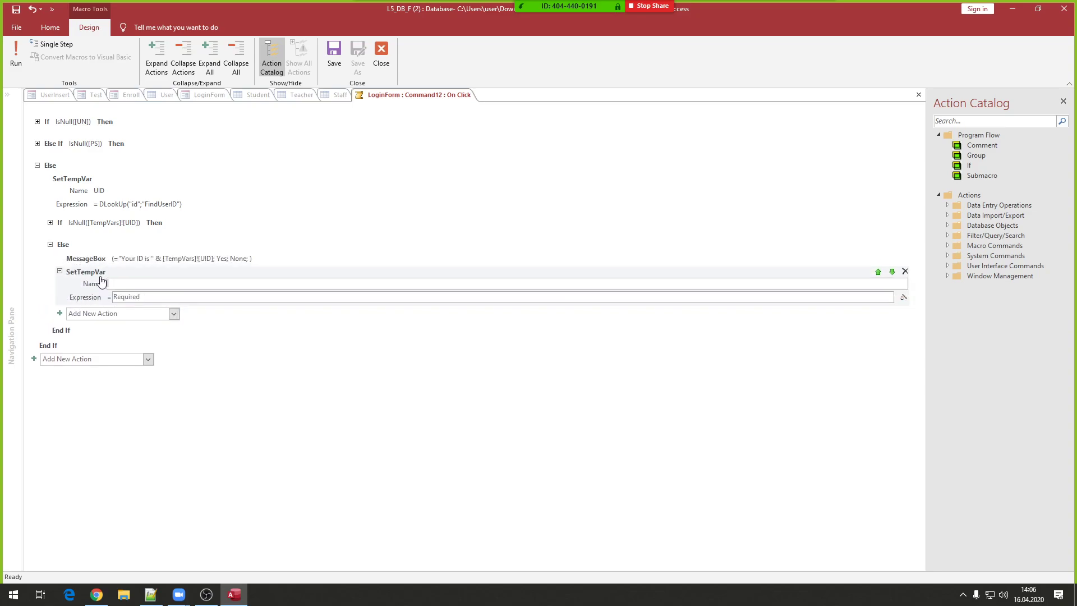
mouse_move(104, 283)
- In the Notepad++ notes, replace IsUIDStudent on line 69 with TrySID
click(151, 594)
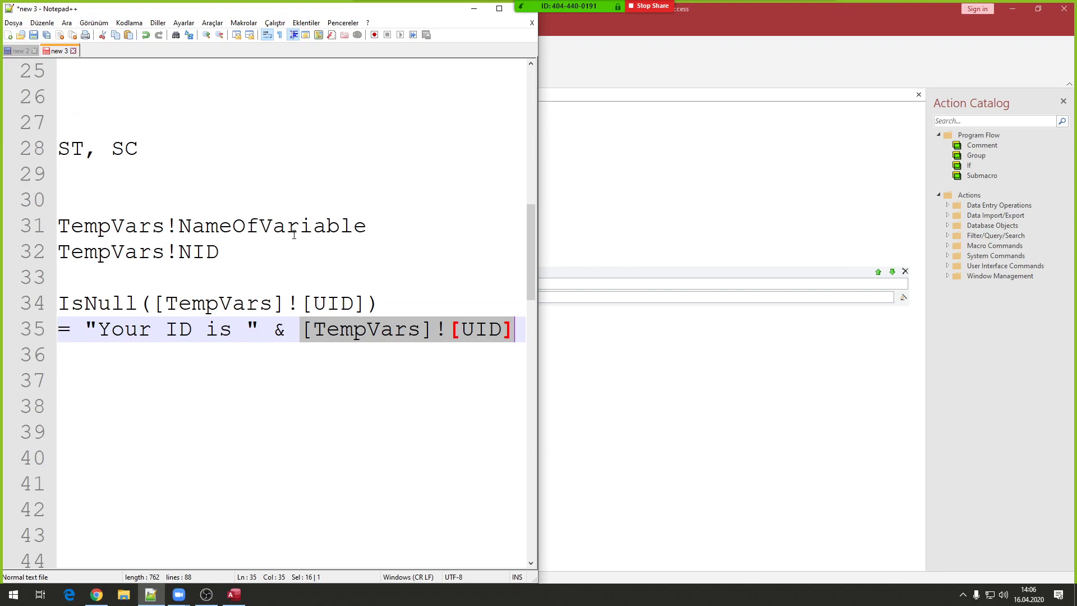
scroll(240, 232, down, 12)
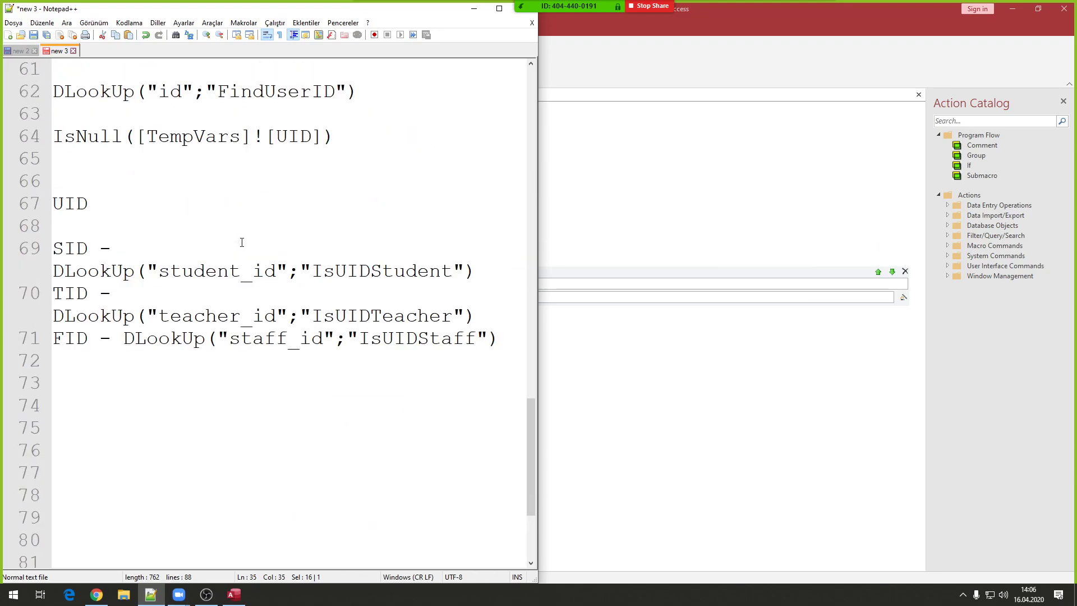
scroll(240, 242, down, 1)
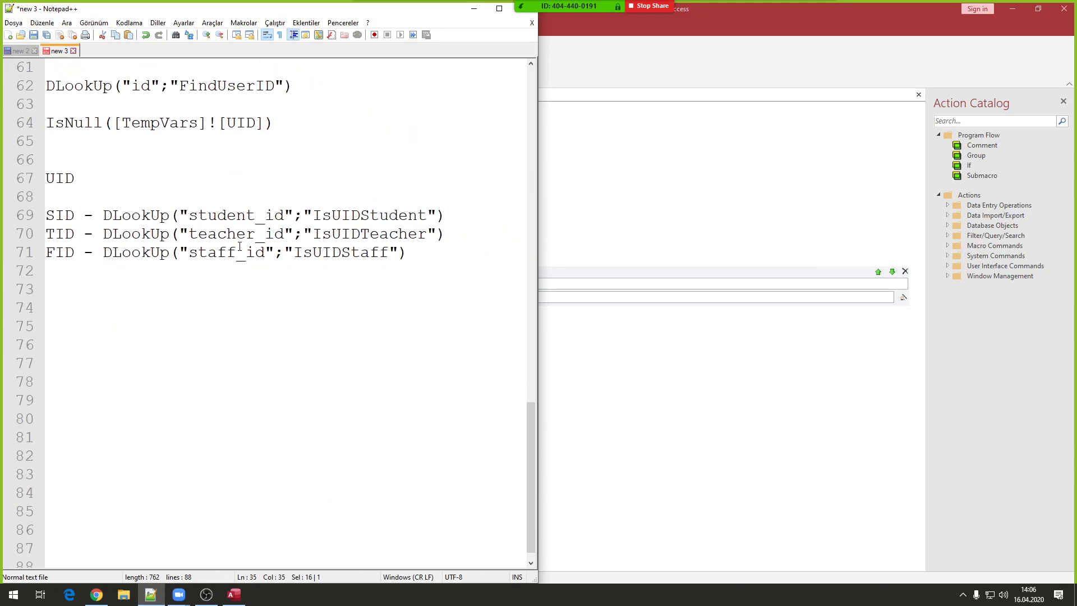
double_click(375, 214)
text(Try)
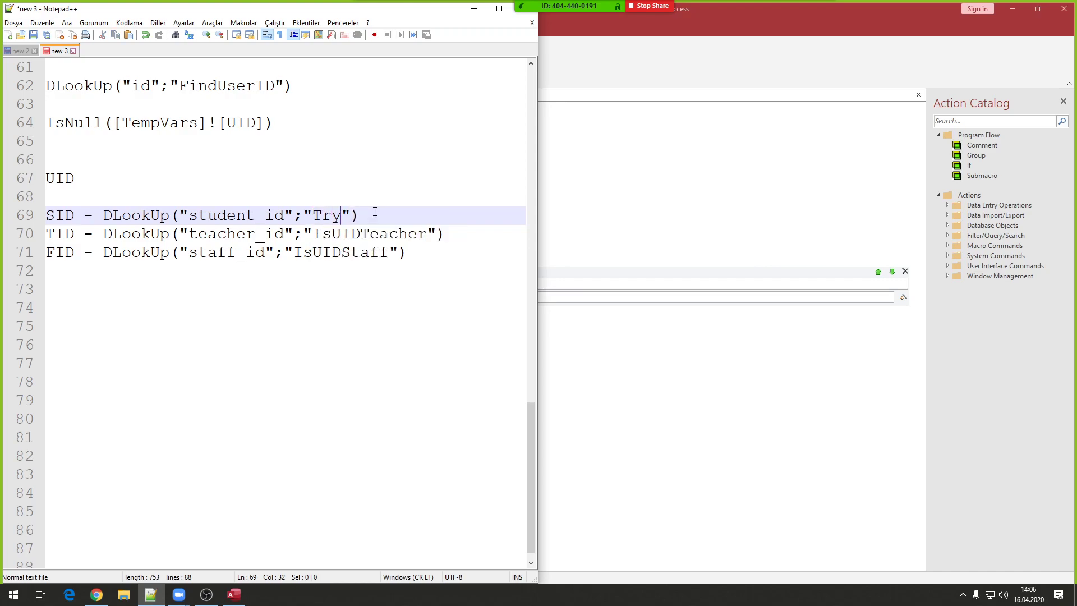
text(SID)
- Replace IsUIDTeacher with TryTID on line 70 and IsUIDStaff with TryFID on line 71
double_click(350, 217)
key(ctrl+c)
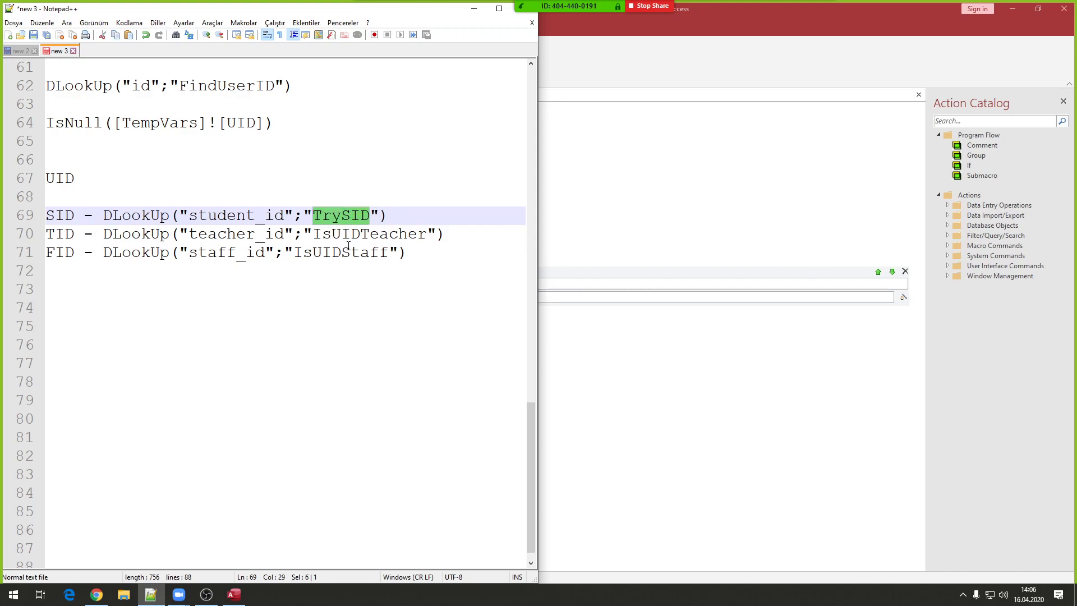
double_click(351, 234)
key(ctrl+v)
drag(341, 235, 351, 234)
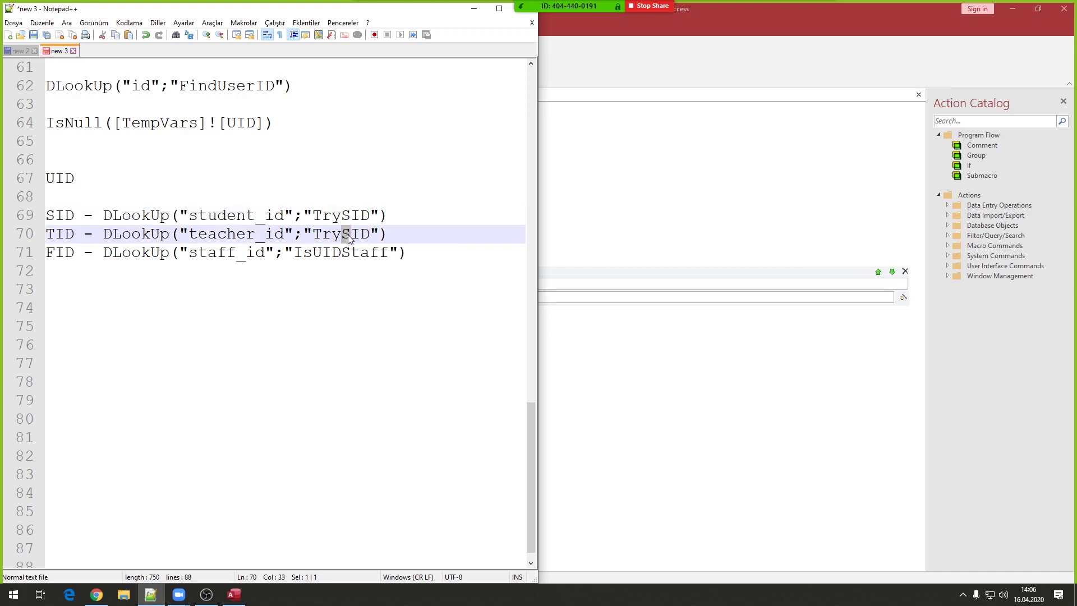
text(T)
click(265, 253)
double_click(308, 252)
key(ctrl+v)
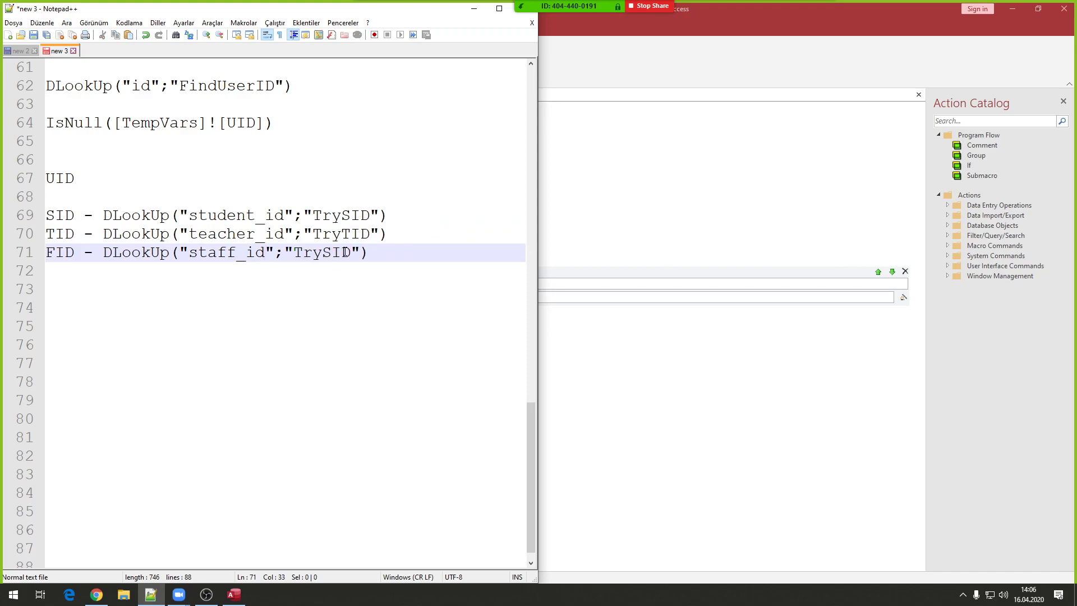
drag(332, 252, 323, 252)
text(F)
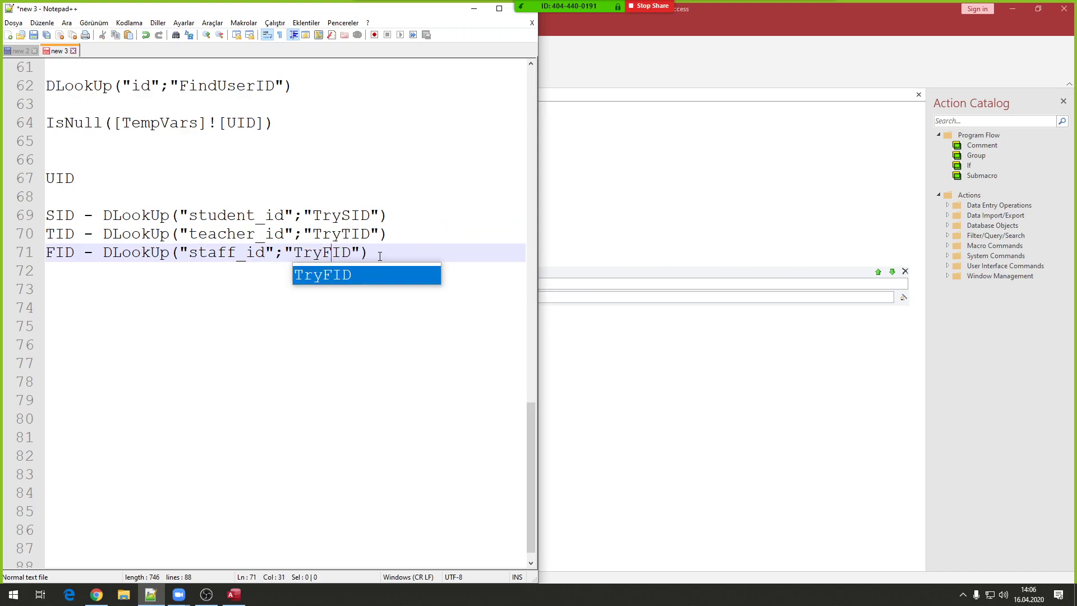
key(End)
- Check the TryFID, TryTID and TrySID names and line 69's SID and student_id entries
double_click(318, 249)
double_click(336, 233)
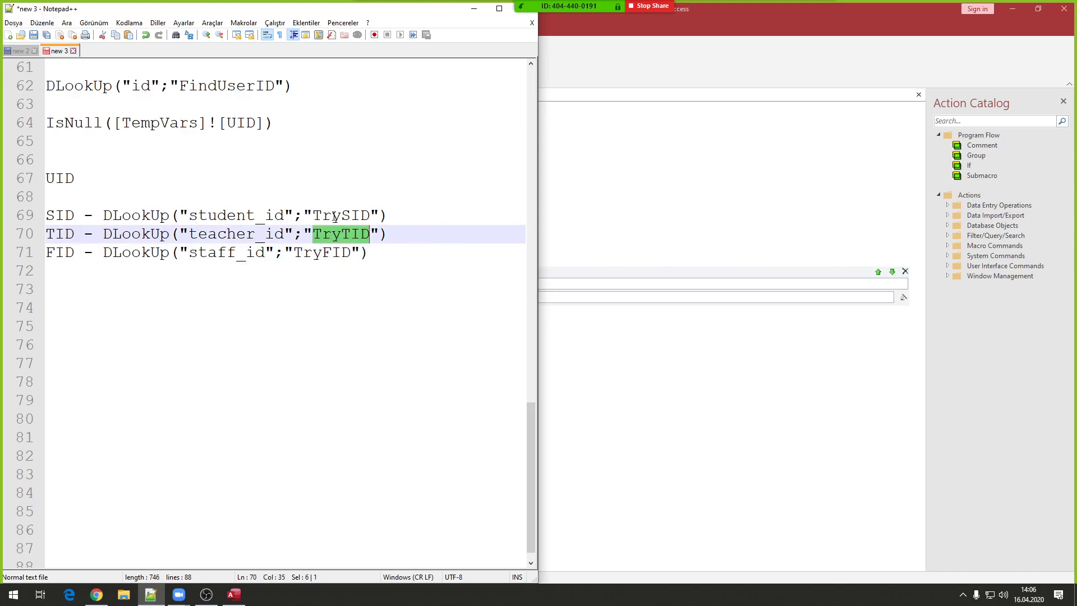
double_click(341, 215)
double_click(70, 219)
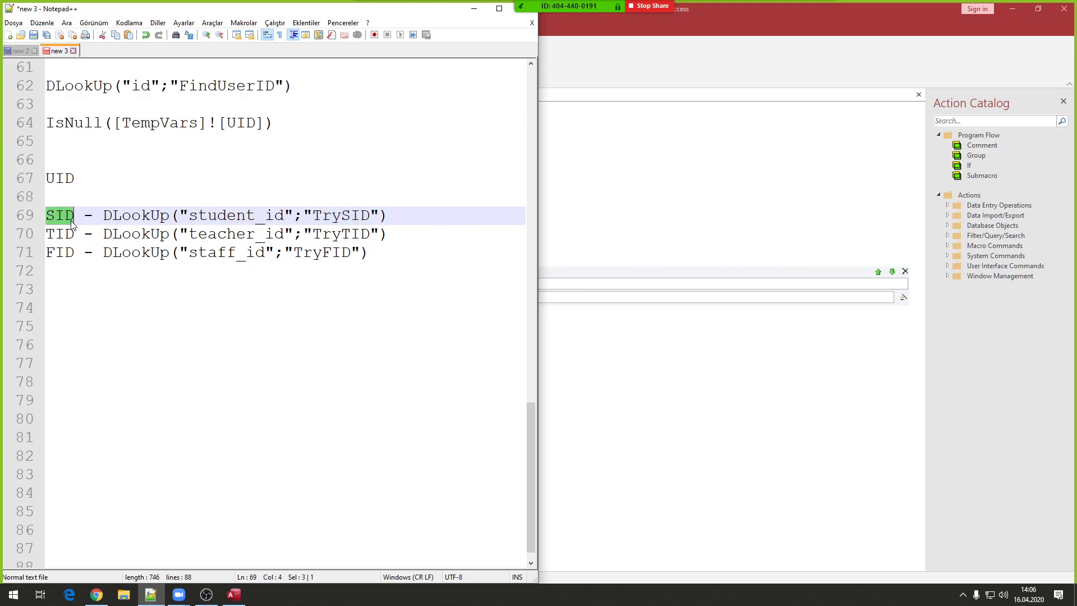
double_click(345, 216)
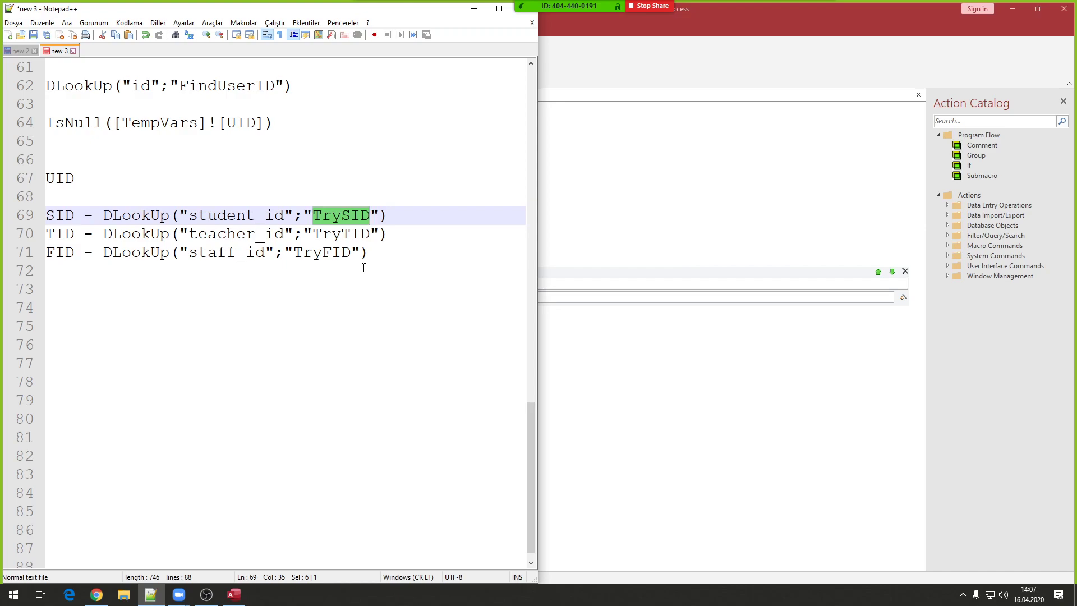
double_click(238, 216)
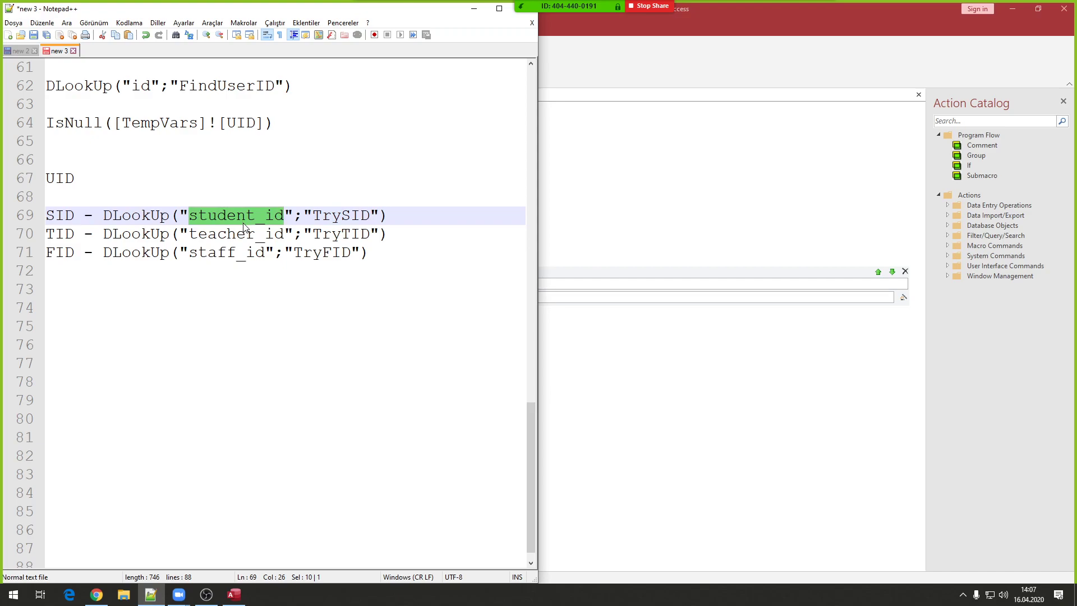
double_click(71, 215)
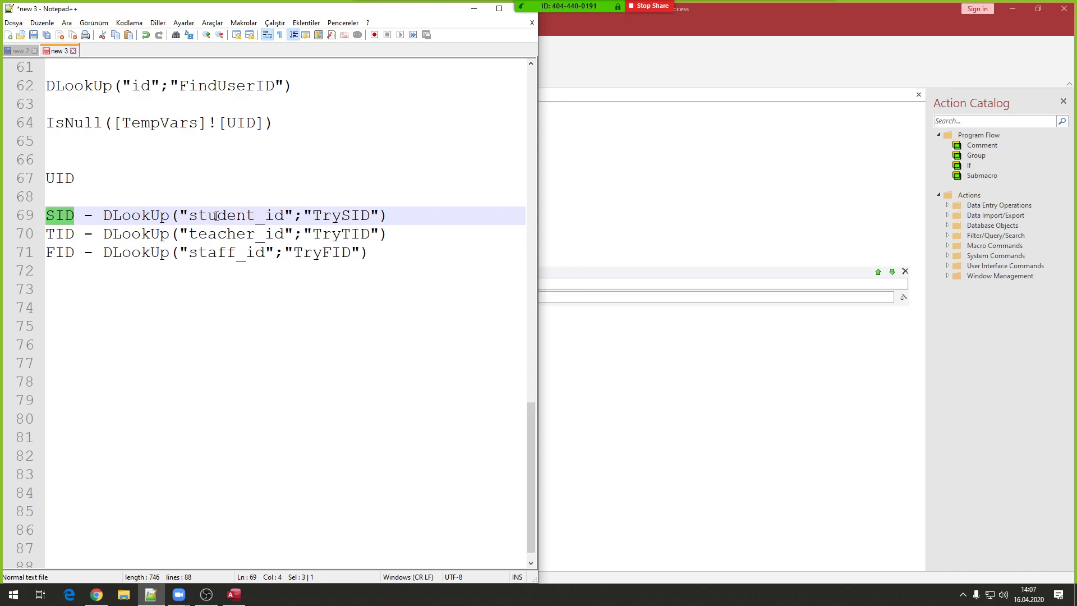
- Review the SID, TID and TryTID DLookUp notes on lines 69–71 in Notepad++, then return to Access
double_click(216, 216)
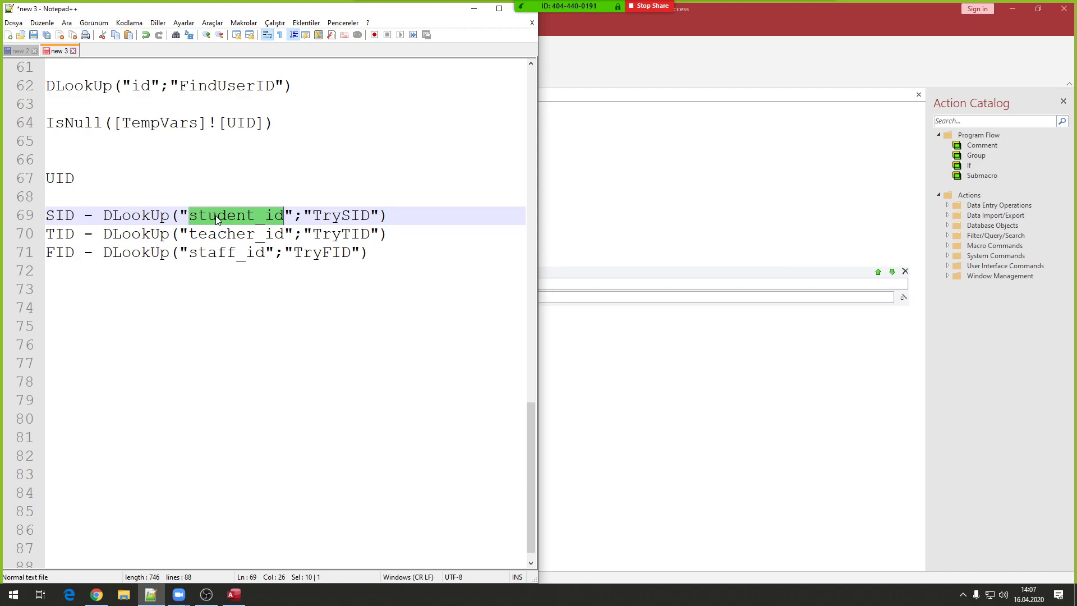
double_click(61, 217)
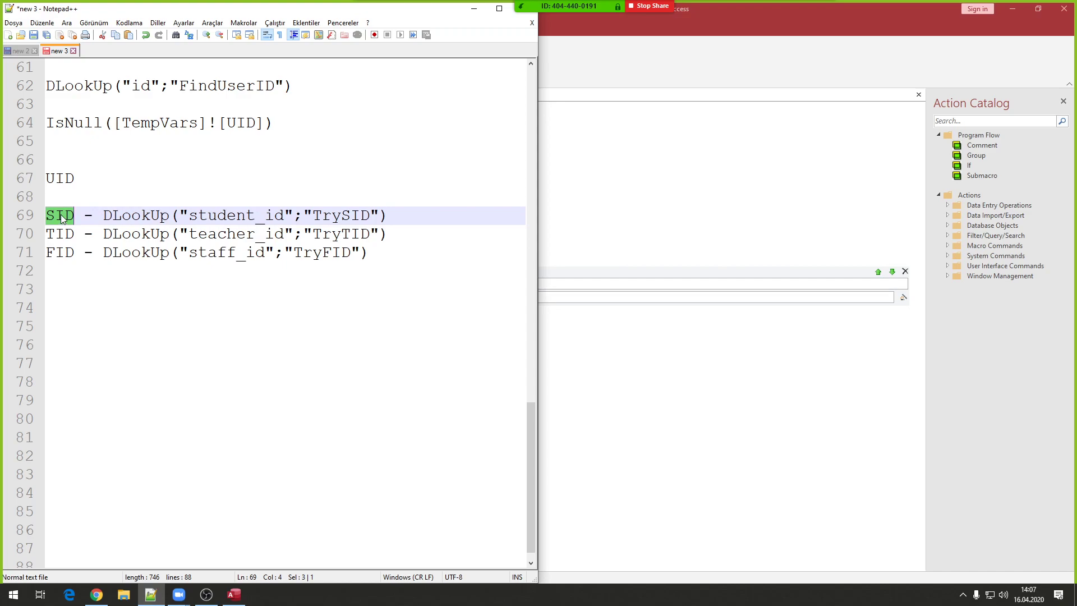
double_click(335, 234)
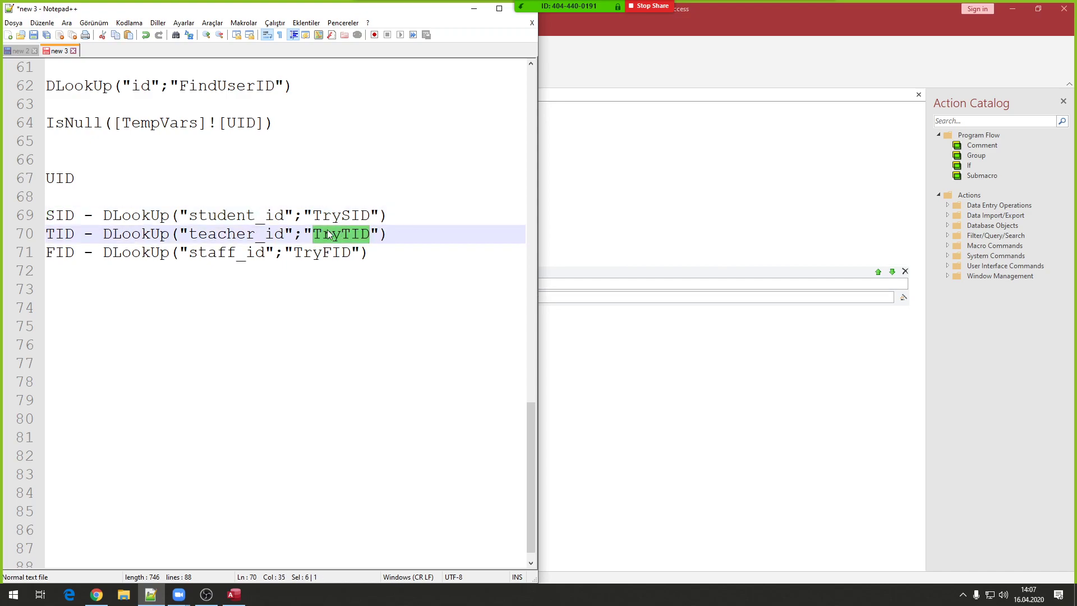
double_click(60, 233)
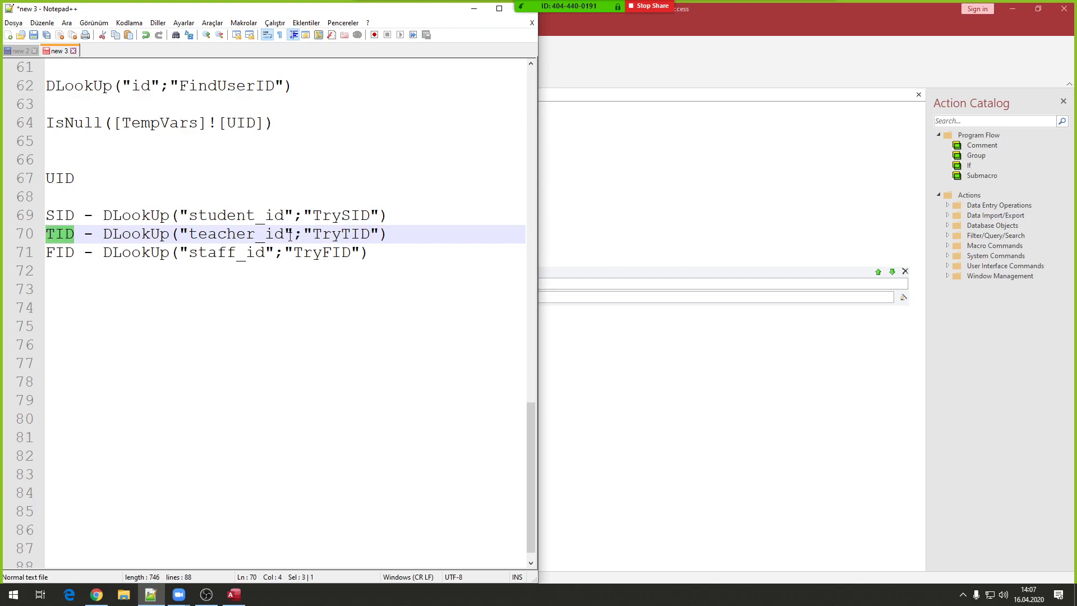
double_click(335, 233)
click(63, 234)
double_click(63, 233)
click(474, 8)
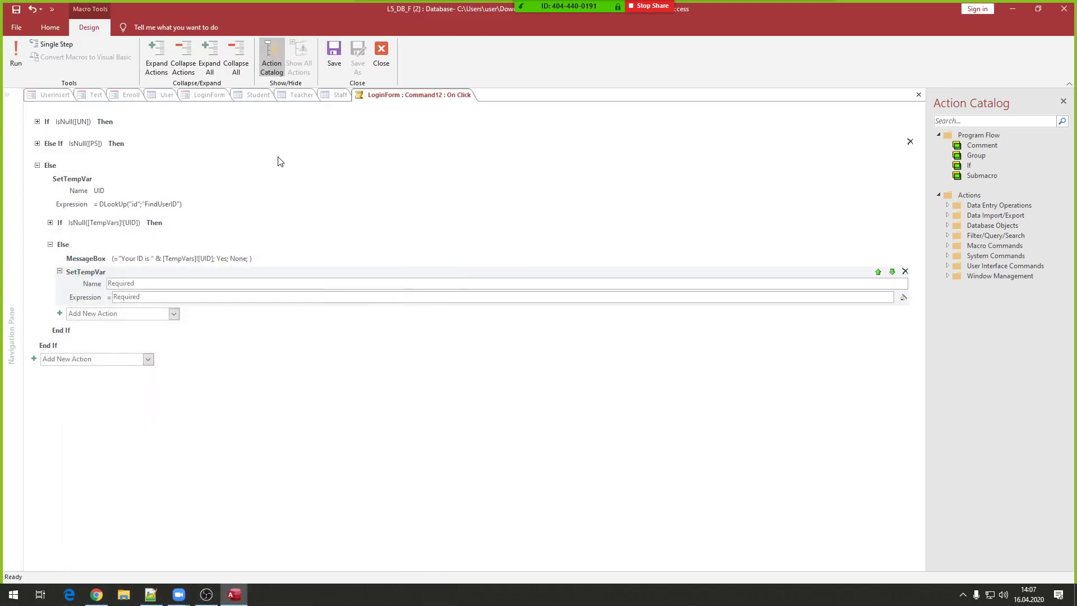
- Set the SetTempVar name to SID and its expression to DLookUp("student_id";"TrySID")
click(134, 281)
text(SID)
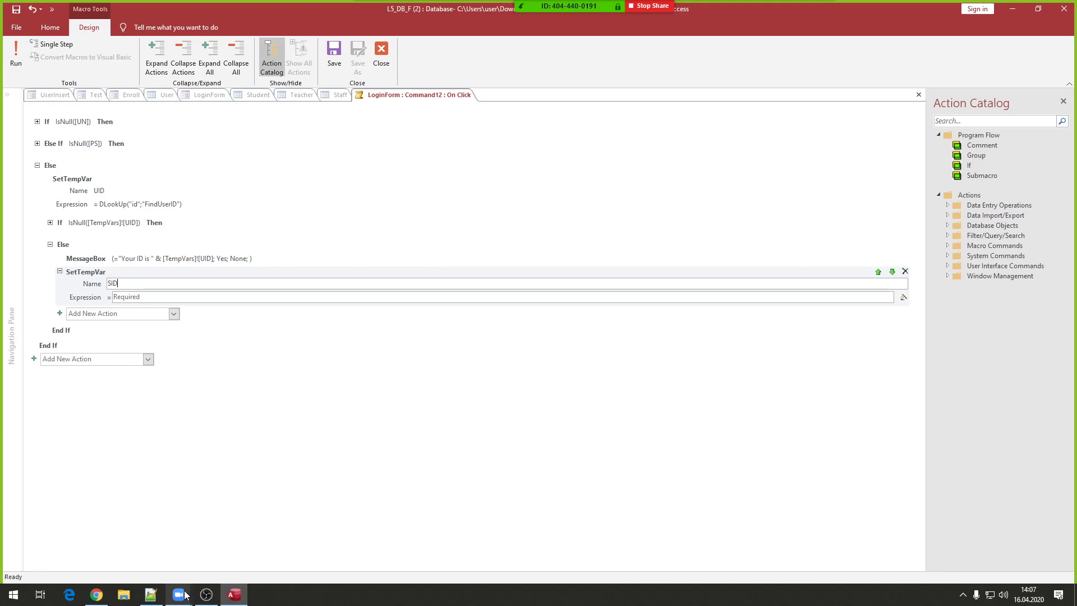
click(144, 593)
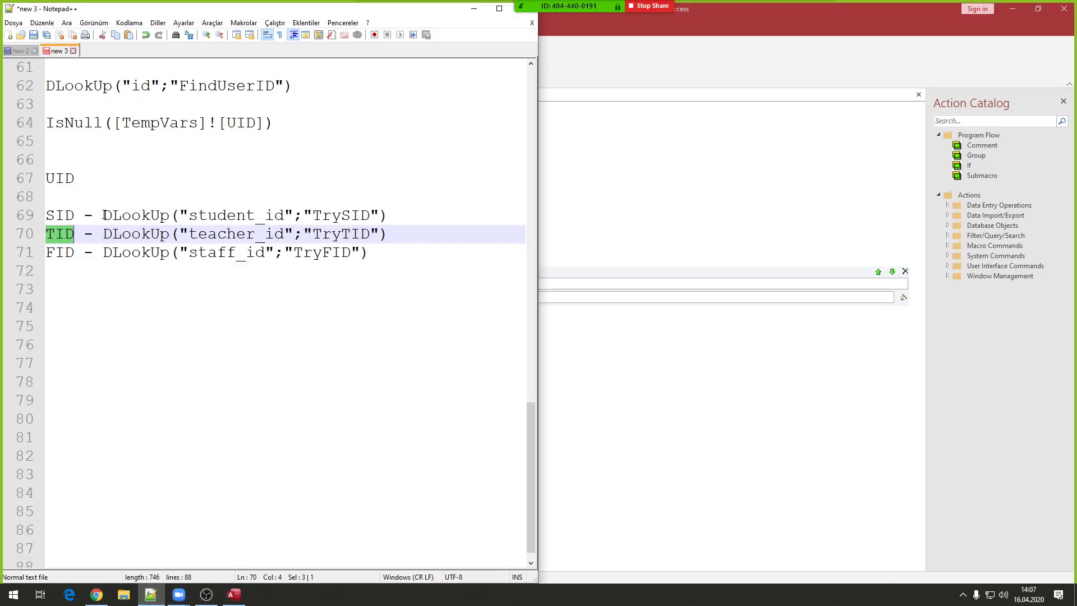
drag(103, 215, 413, 212)
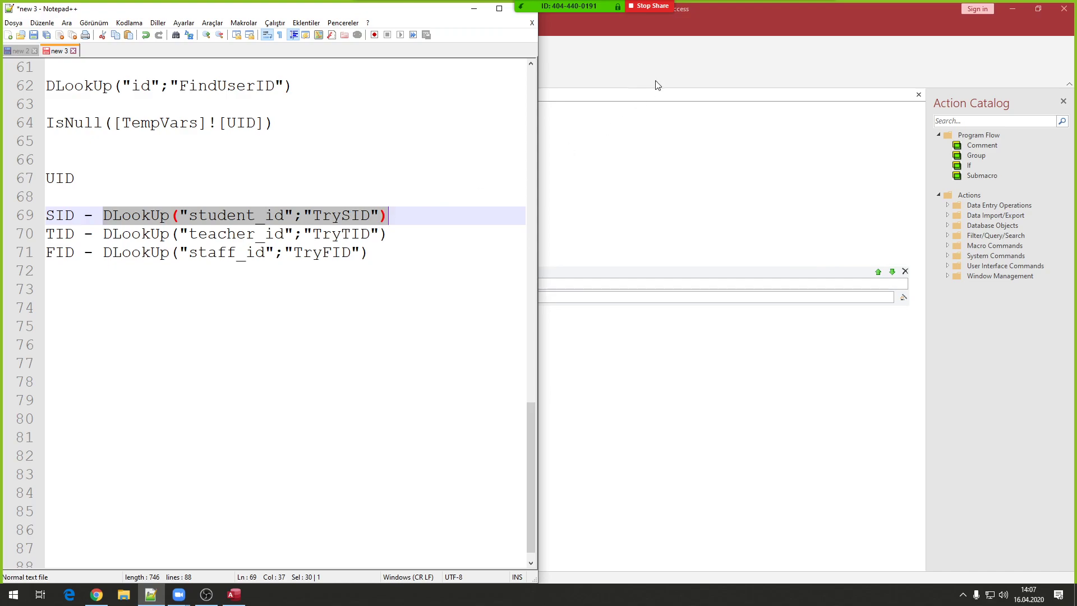
click(716, 19)
click(130, 296)
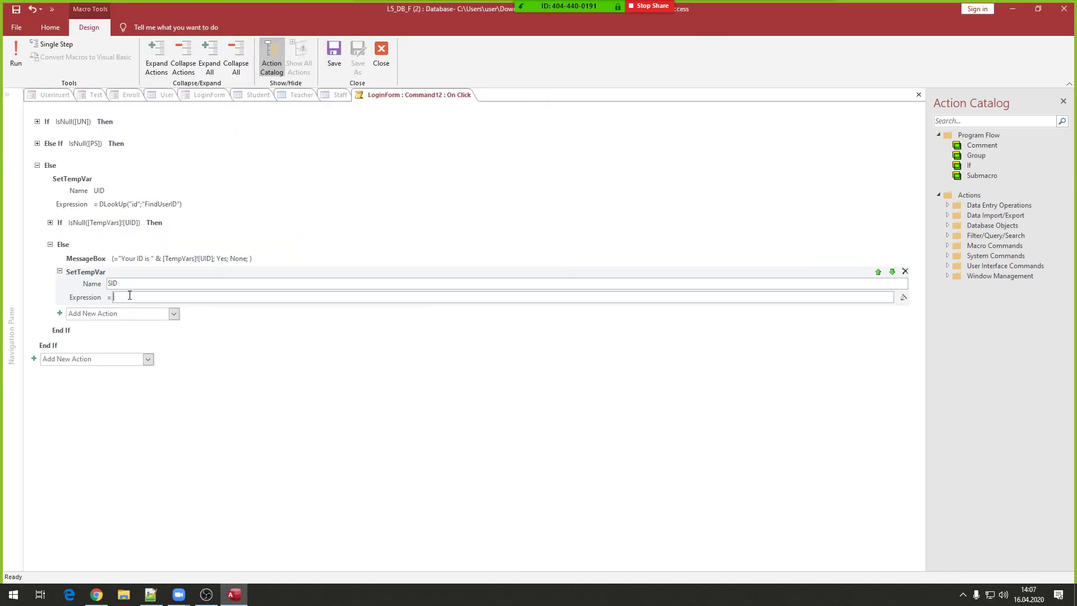
text(DLookUp("student_id";"TrySID"))
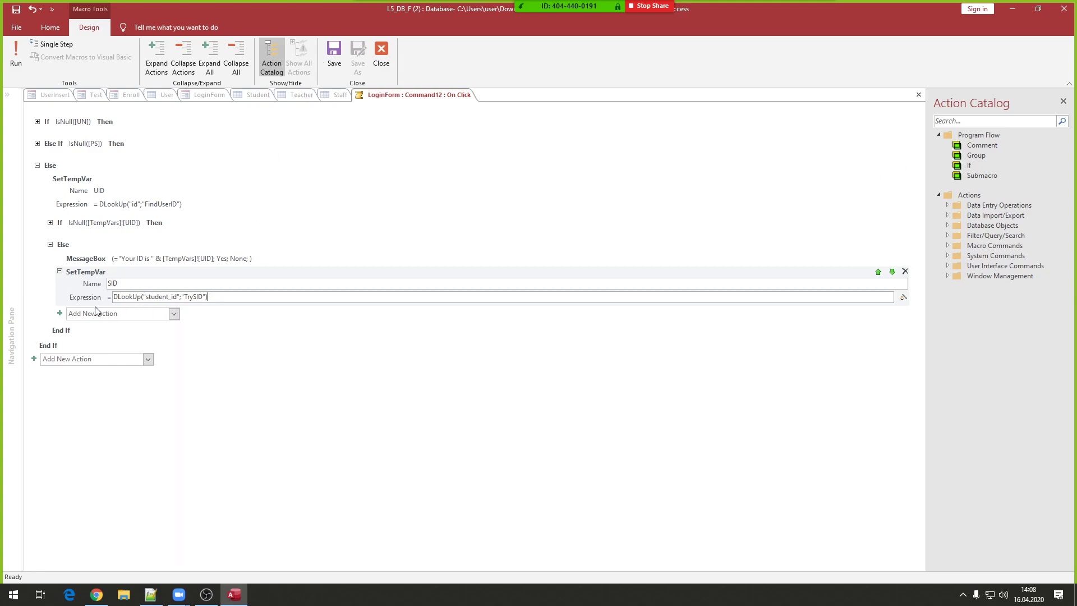
- Add a second SetTempVar action and copy the teacher_id DLookUp expression from line 70
click(92, 314)
text(Set)
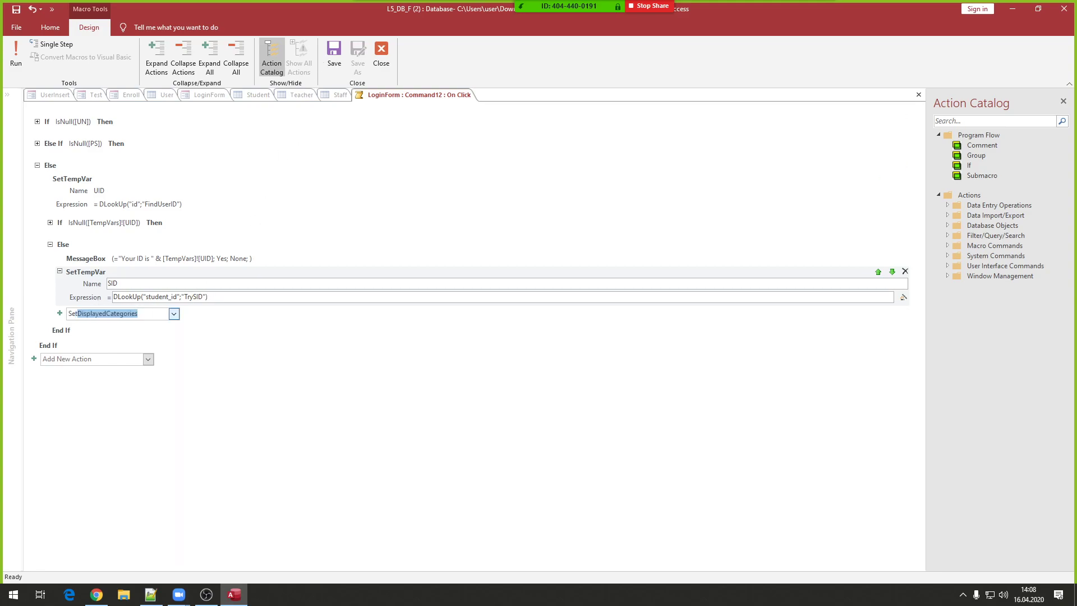
text(TempVar)
key(Return)
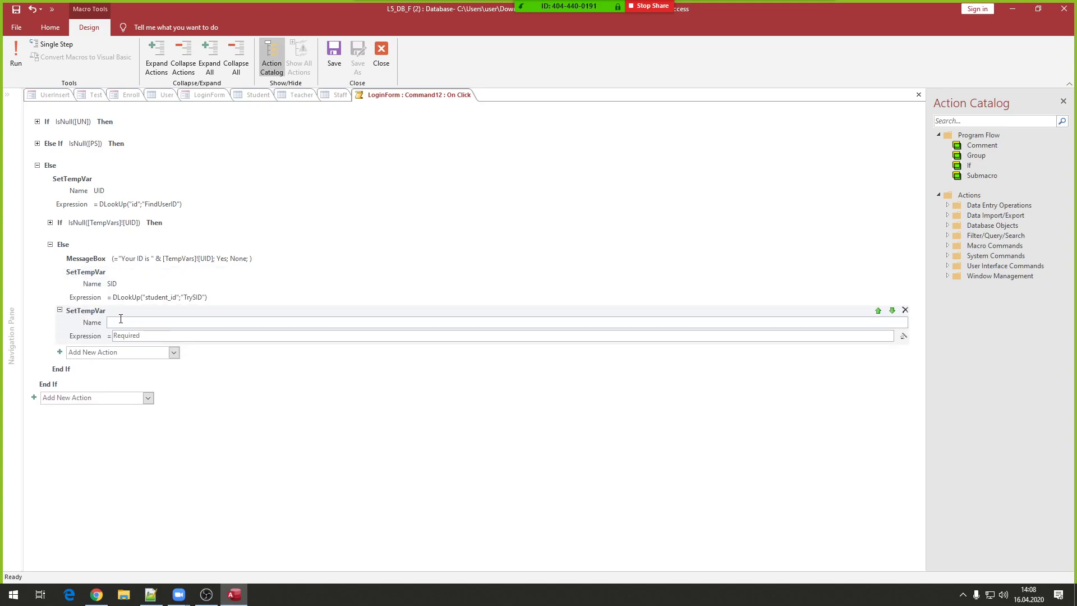
mouse_move(151, 594)
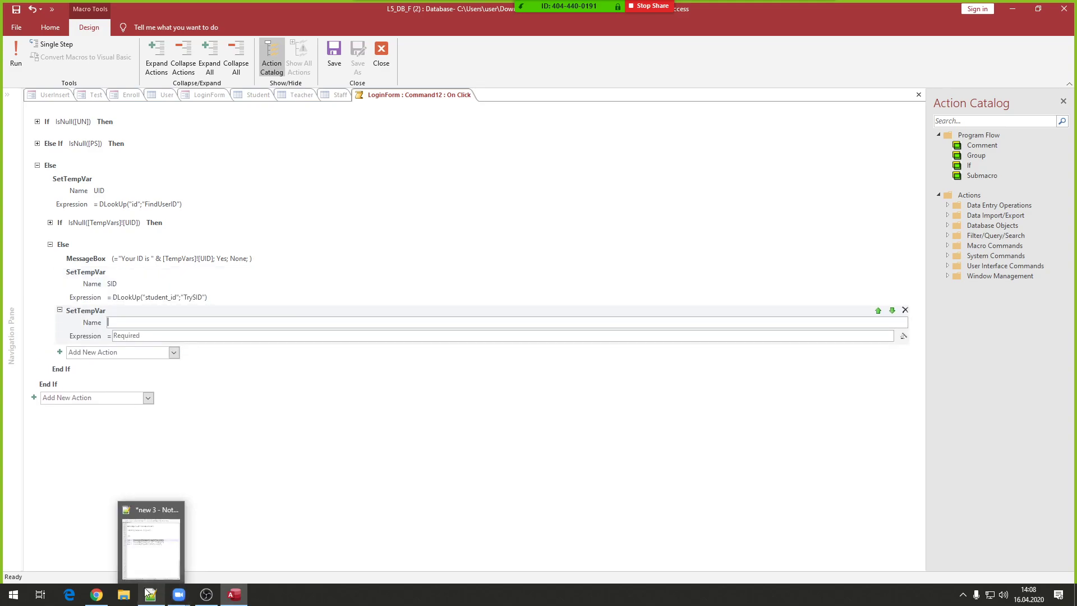
click(139, 539)
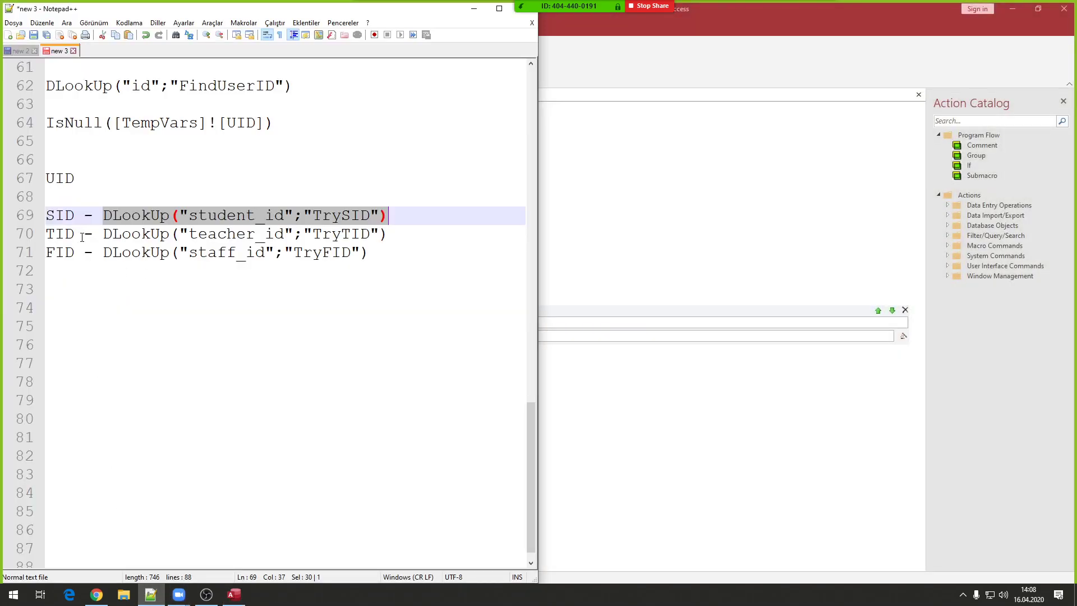
drag(105, 235, 407, 234)
key(ctrl+c)
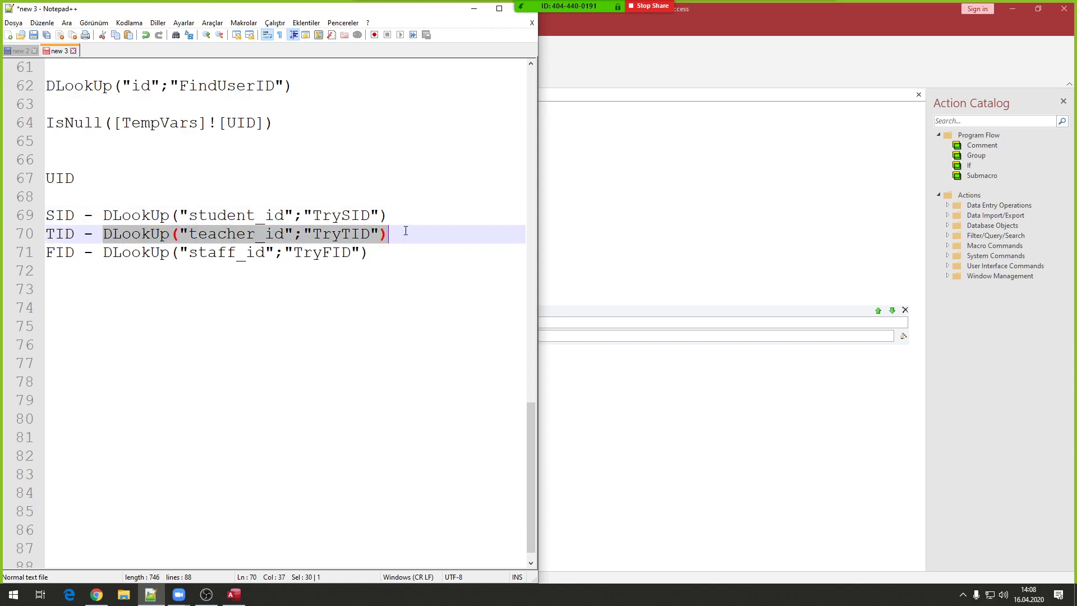
click(473, 10)
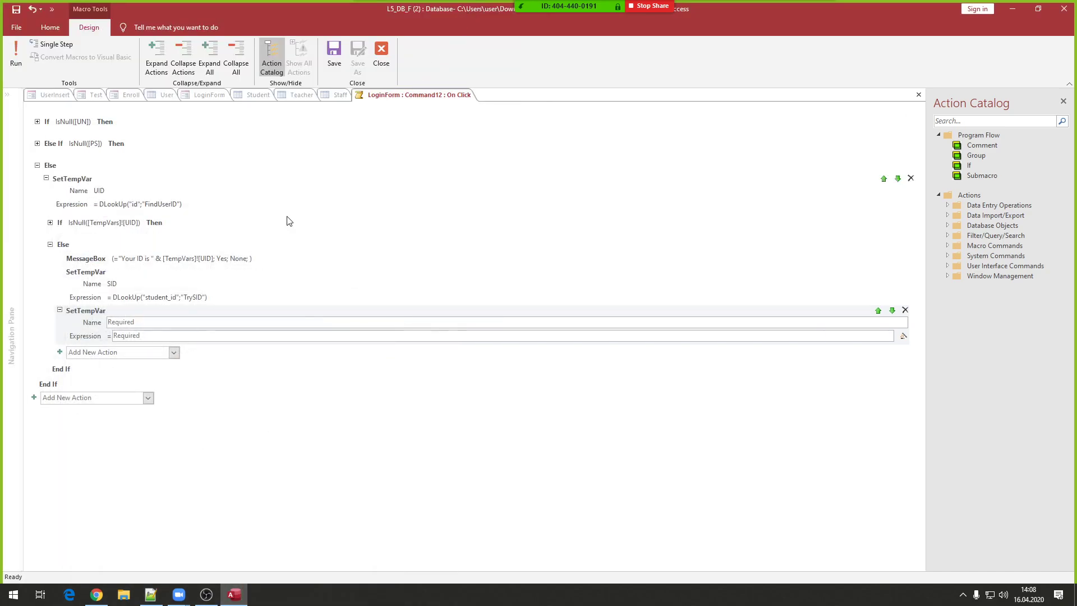
- Name the second SetTempVar TID, with the teacher_id DLookUp as its expression
click(158, 323)
text(TID)
click(121, 336)
key(ctrl+v)
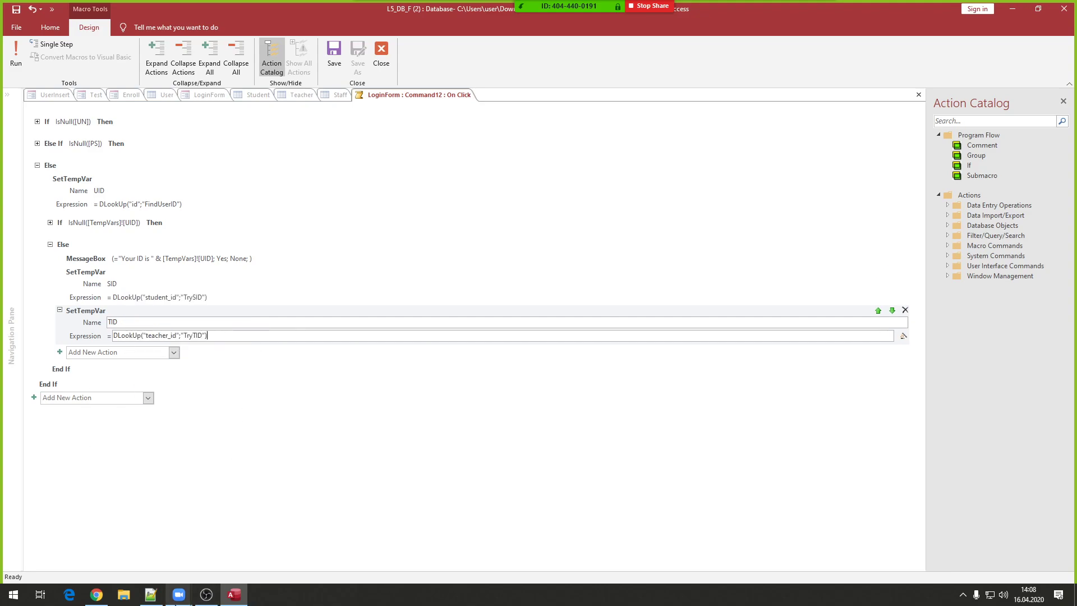
- Add a third SetTempVar named FID, using the staff_id DLookUp copied from line 71
click(150, 596)
drag(103, 252, 392, 250)
key(ctrl+c)
click(737, 28)
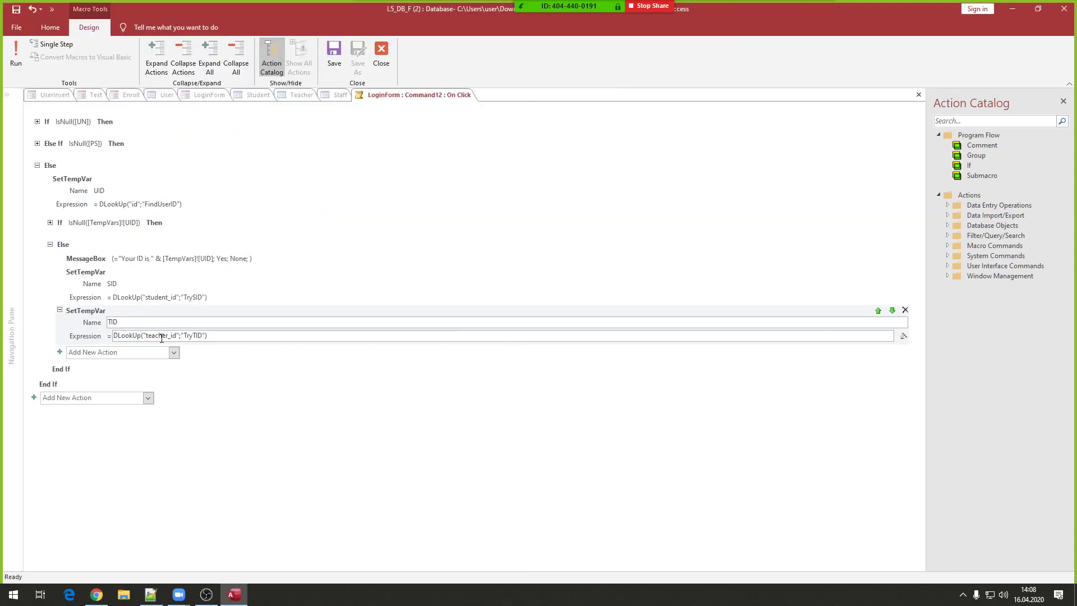
click(101, 352)
text(SetTempVar)
key(Return)
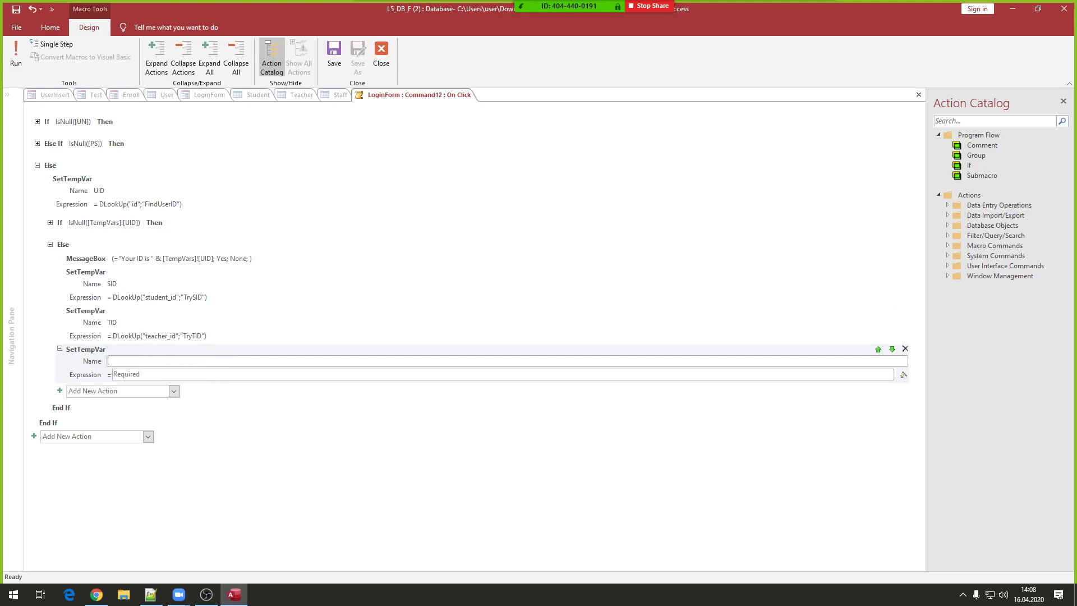
text(FID)
click(199, 374)
key(ctrl+v)
click(188, 365)
- Add an empty If block after the FID variable
click(129, 390)
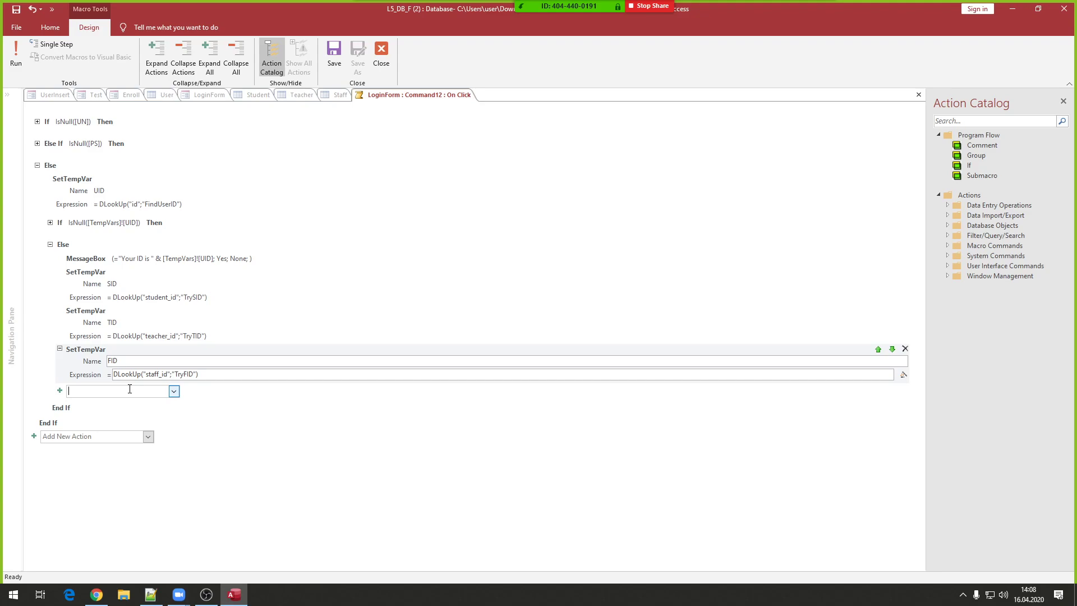
text(If)
key(Return)
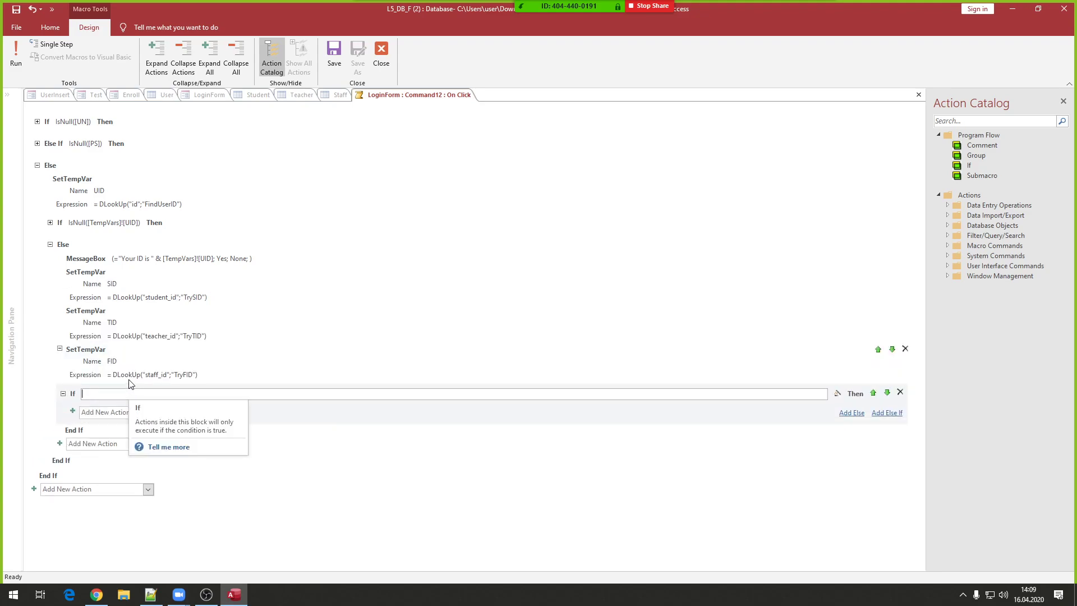
- Collapse the three SetTempVar blocks and set the If condition to IsNull([TempVars]![SID])
click(60, 272)
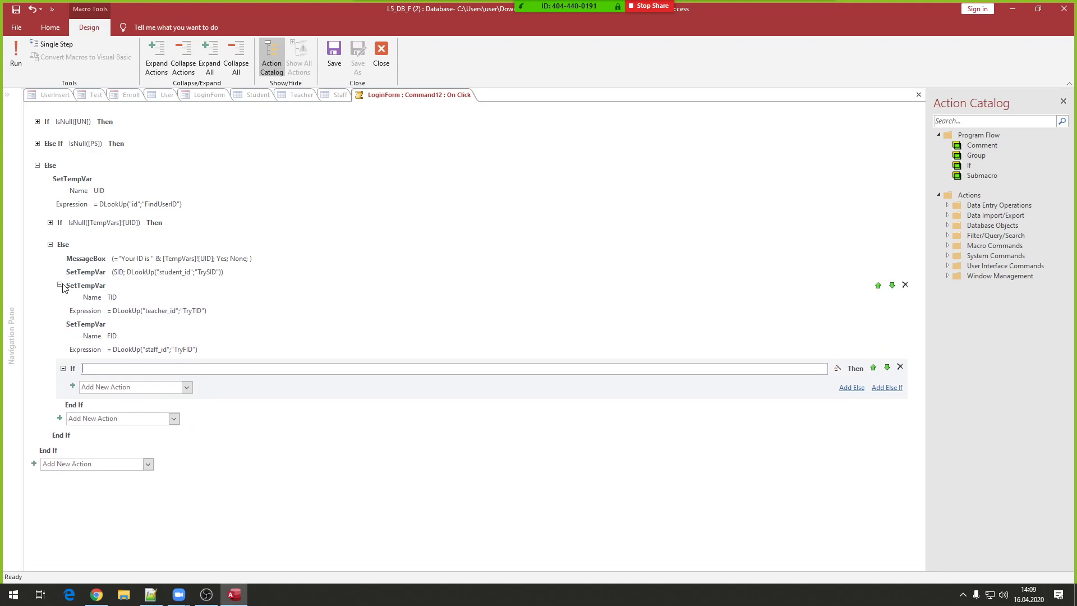
click(59, 285)
click(59, 298)
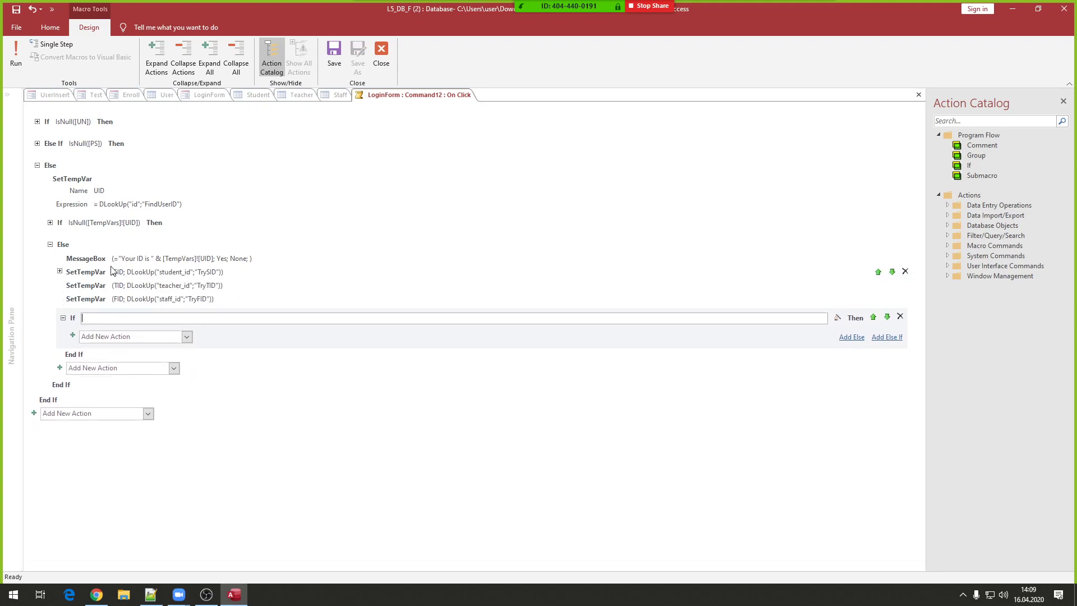
click(105, 319)
text(IsNull()
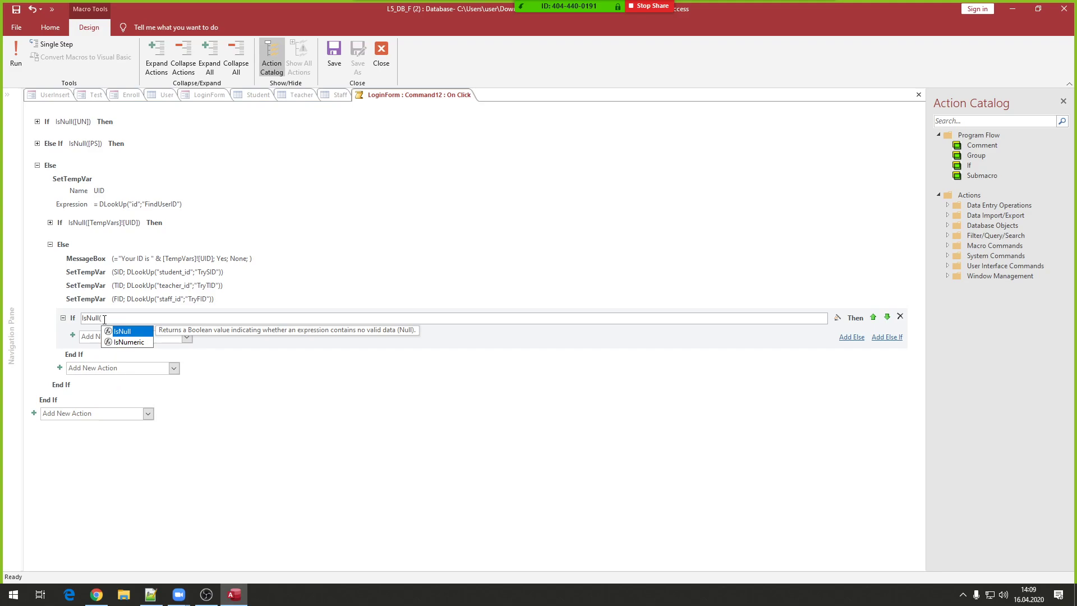
text(Tem)
key(Tab)
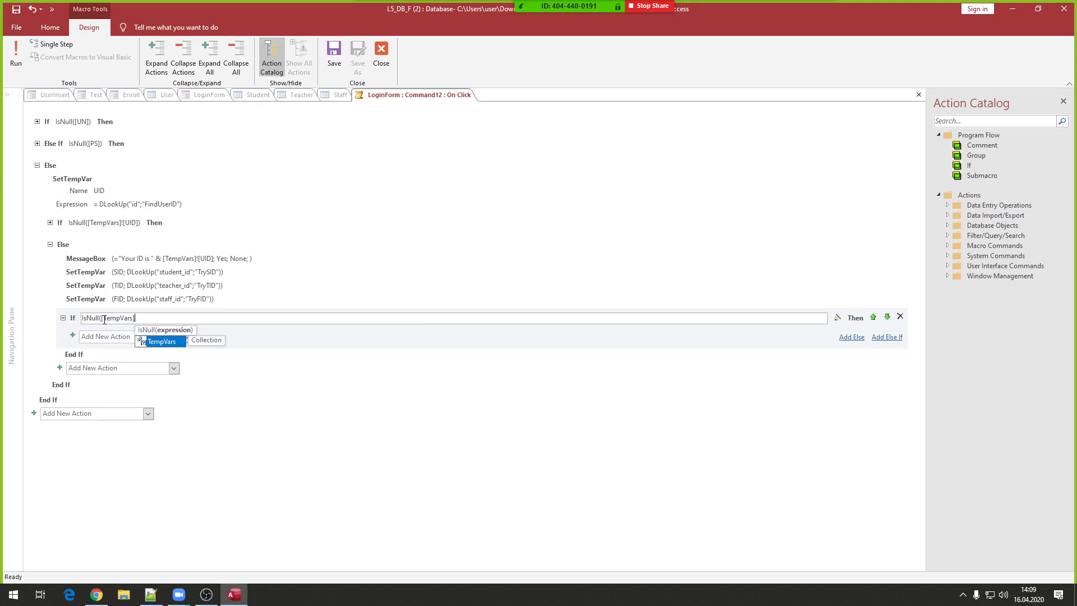
text(![)
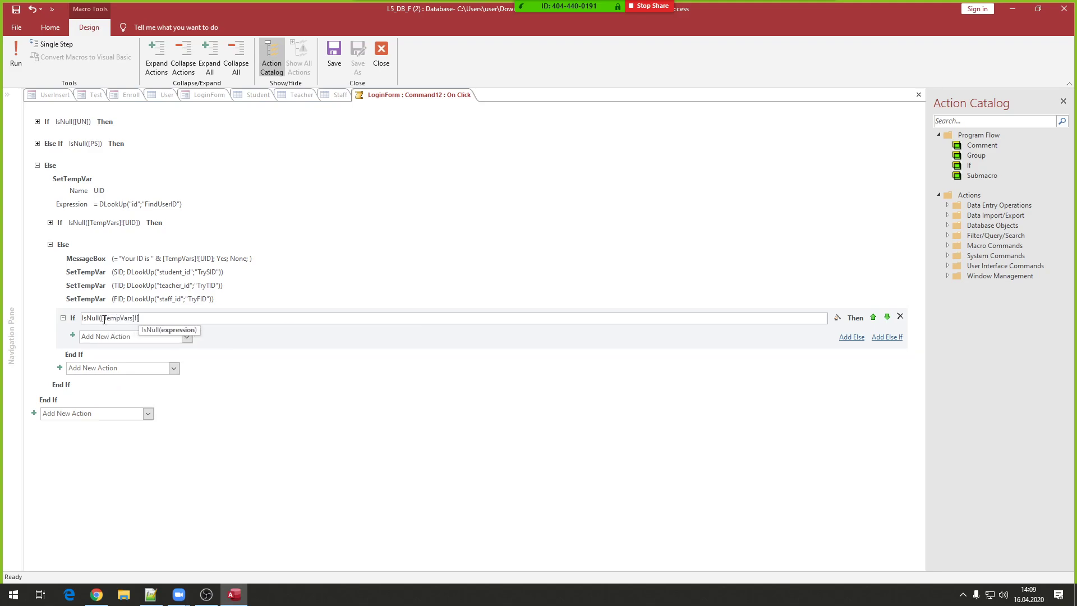
text(SID]))
- Copy the IsNull([TempVars]![SID]) condition into the Notepad++ notes as line 73
key(ctrl+a)
key(ctrl+c)
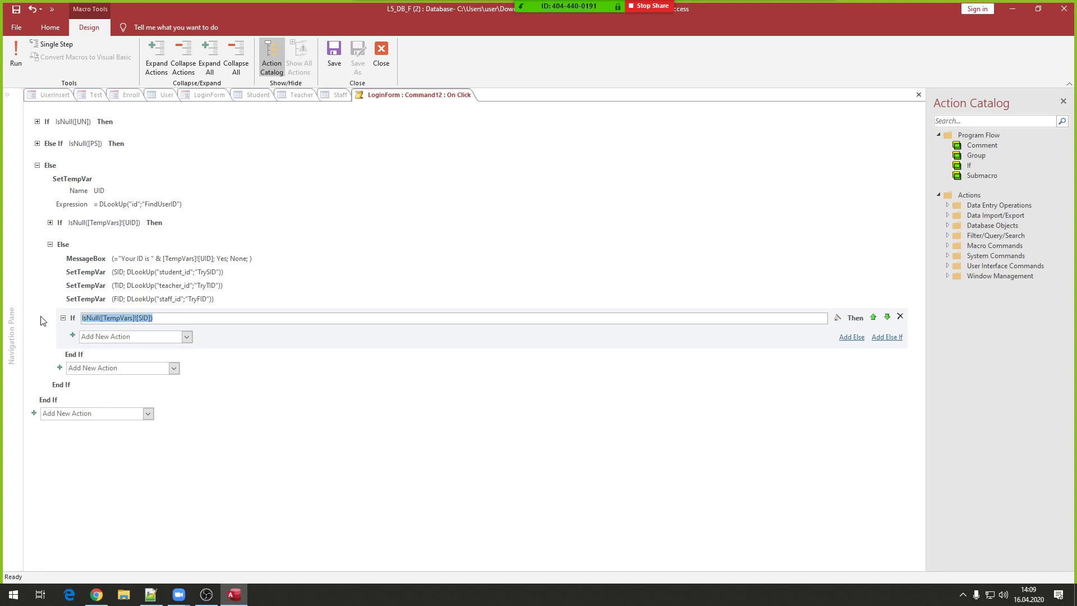
click(153, 597)
key(Return)
key(Return)
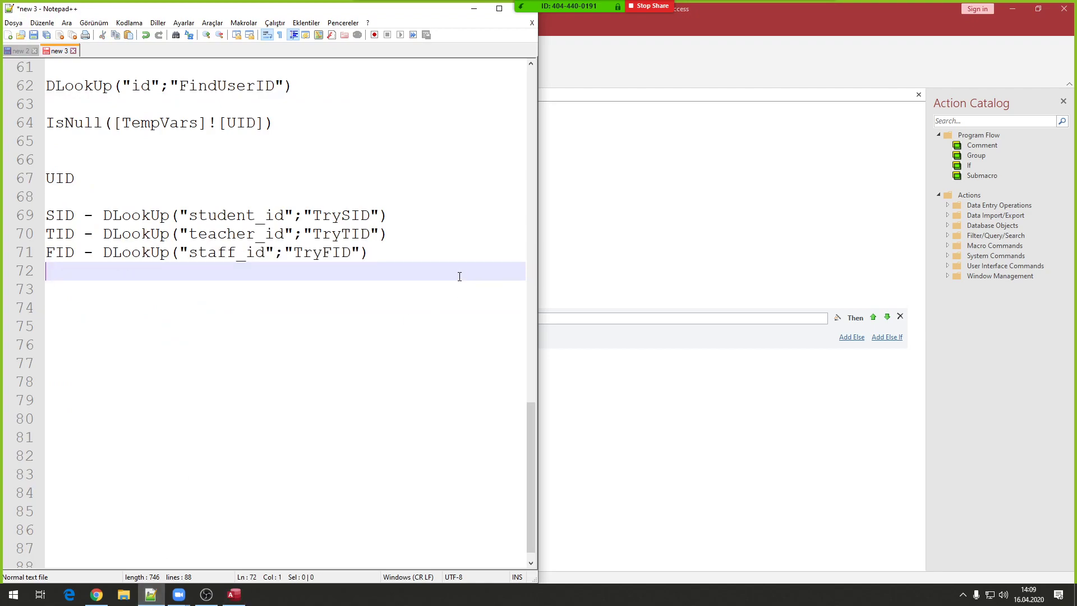
key(ctrl+v)
scroll(234, 294, up, 1)
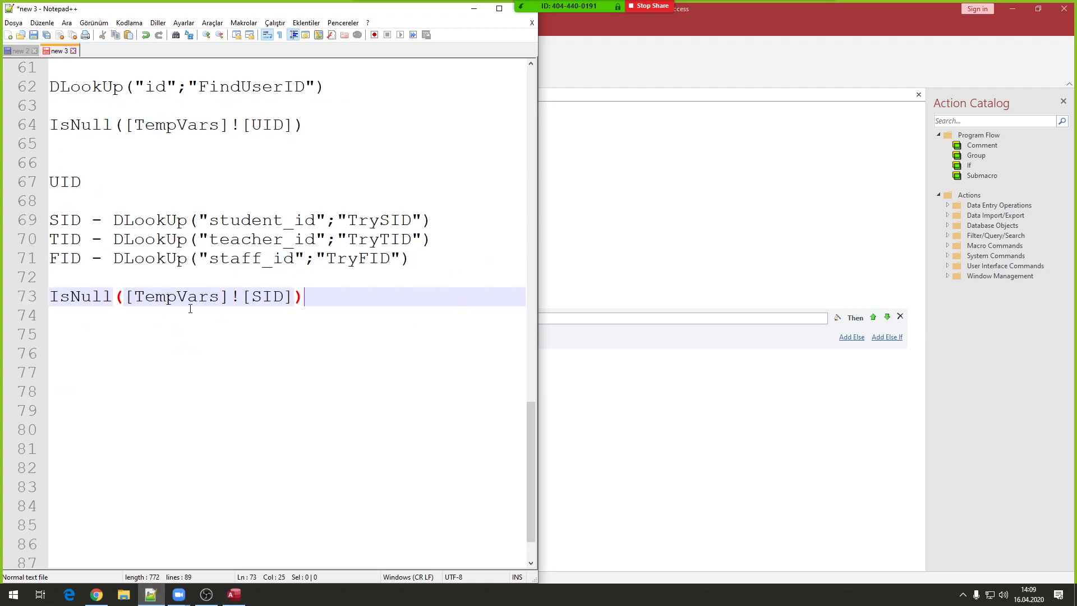
double_click(68, 300)
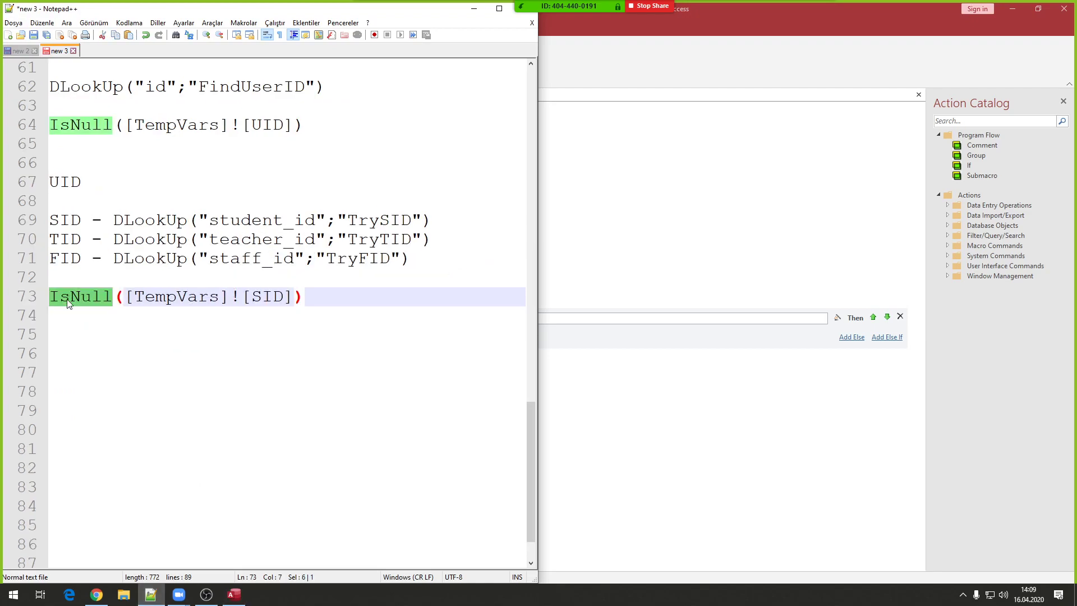
drag(294, 298, 131, 299)
click(741, 19)
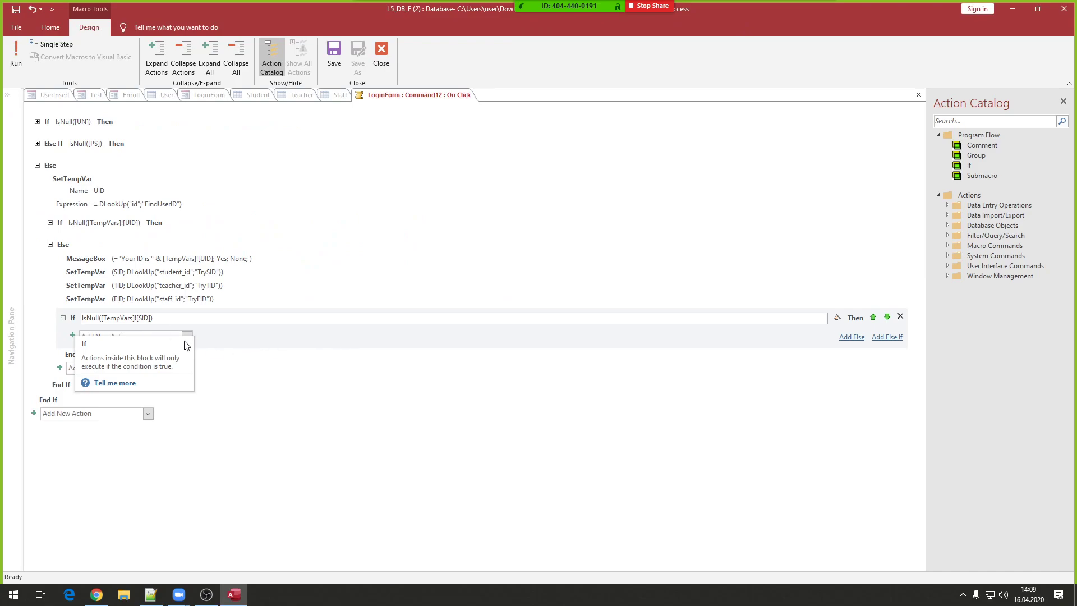
- Add a MessageBox inside the SID check, then delete it again
click(124, 337)
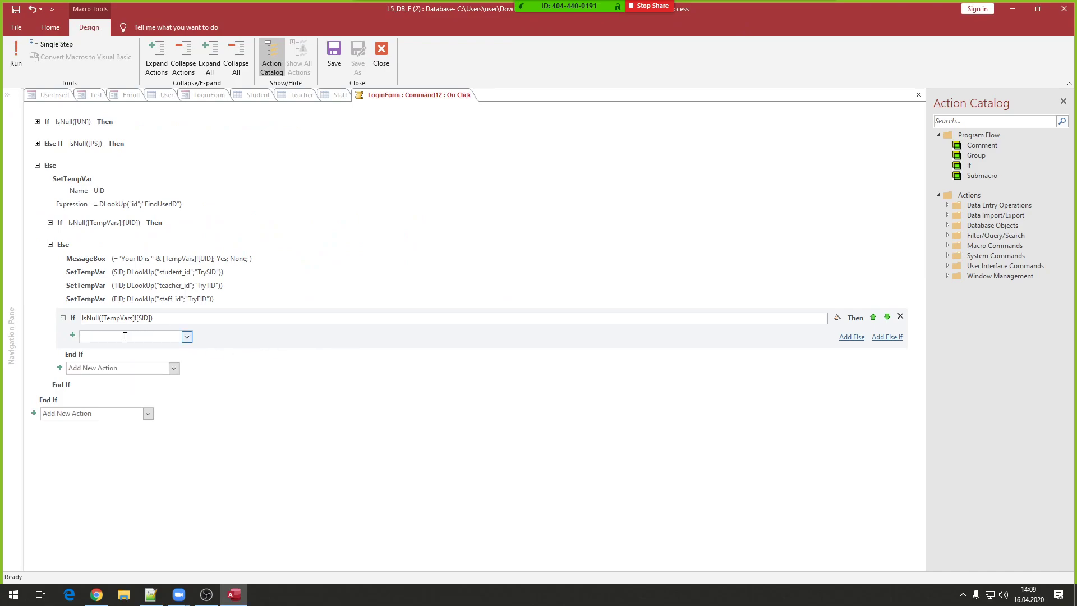
text(mes)
key(Return)
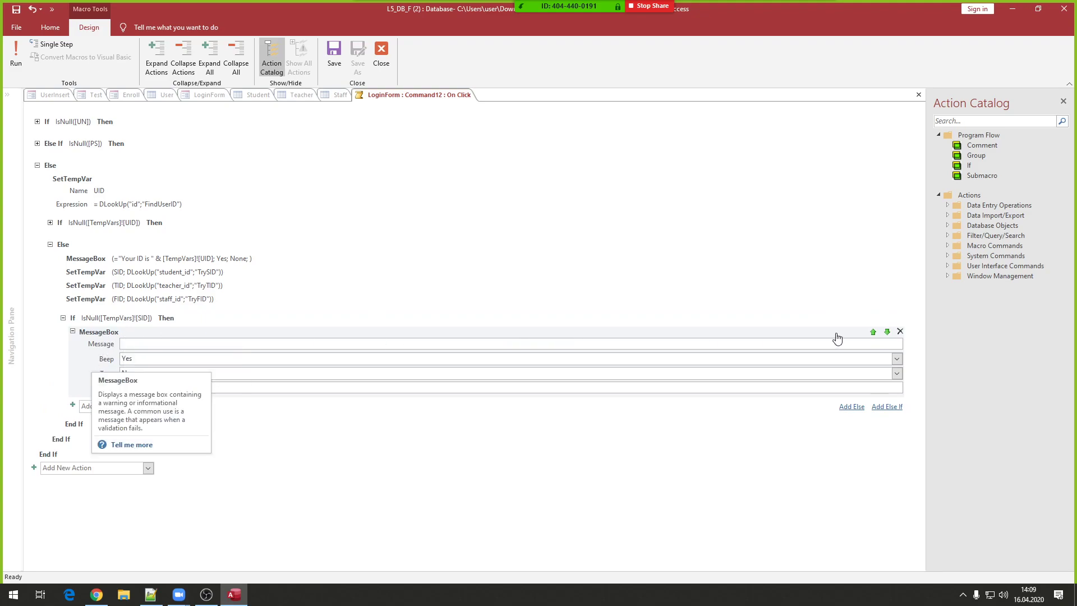
click(900, 331)
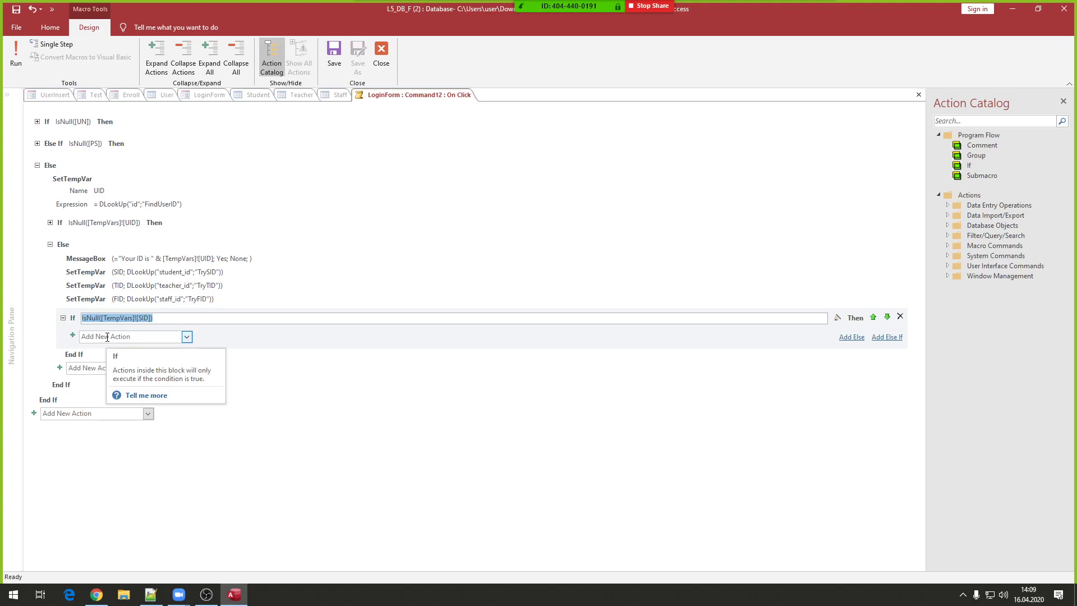
- Add an Else branch to the SID check with a MessageBox reading "This is a student."
click(848, 338)
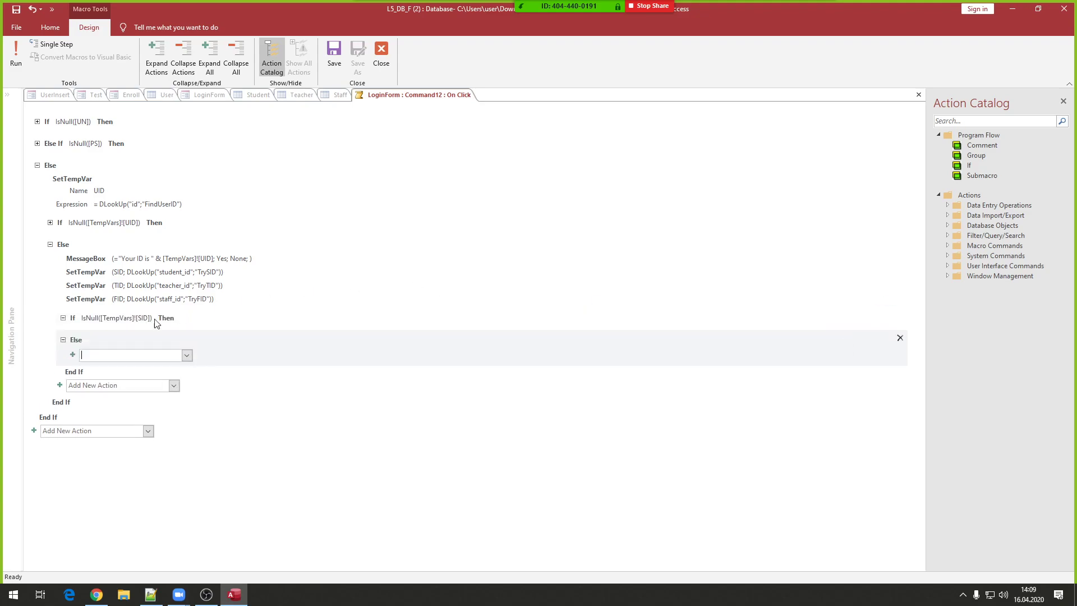
click(108, 320)
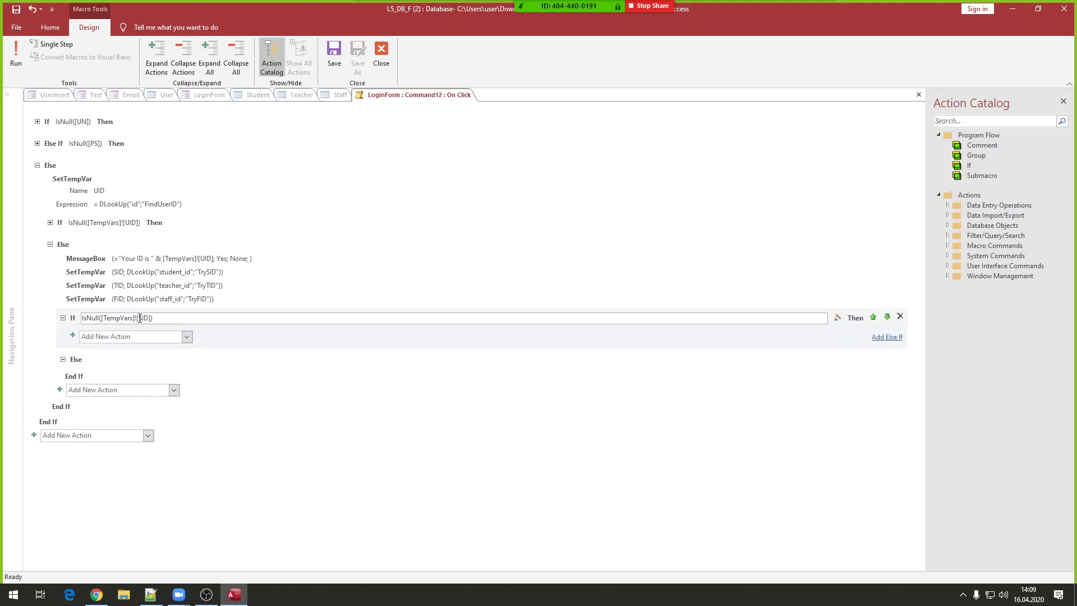
click(103, 361)
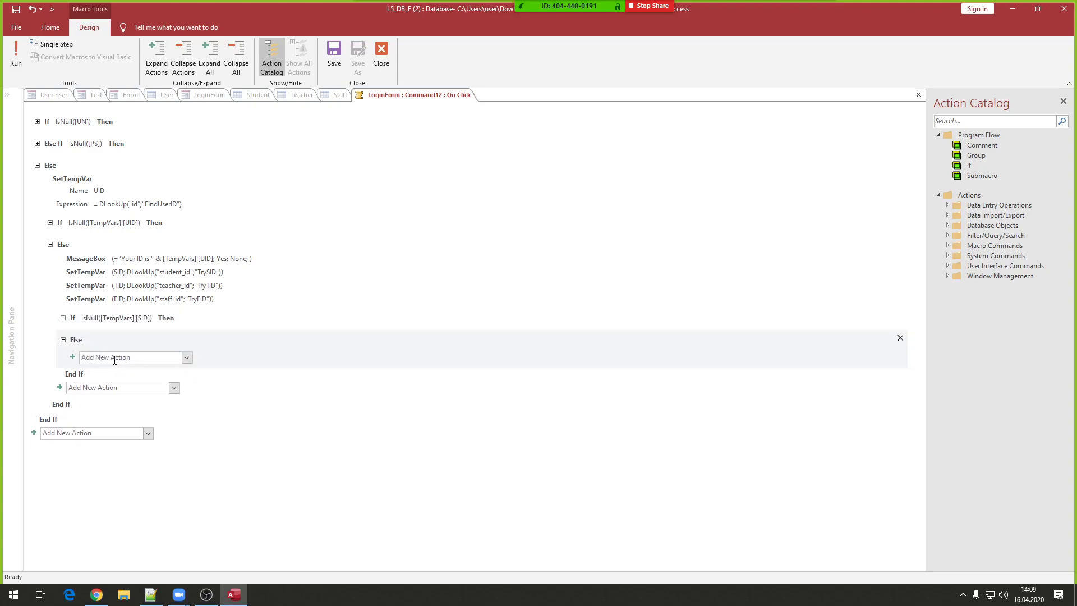
click(117, 355)
text(mes)
key(Return)
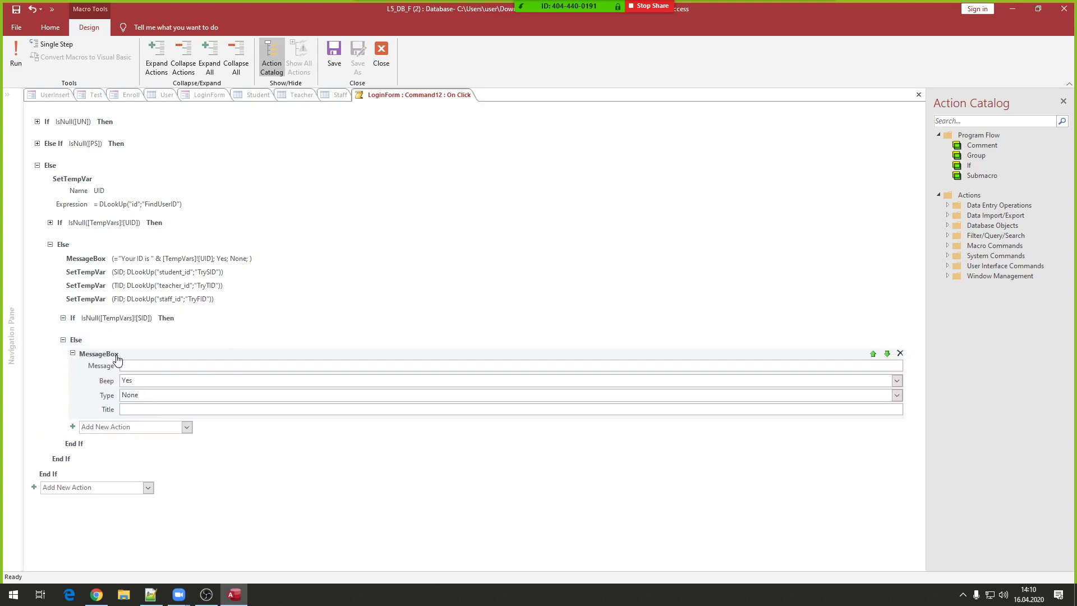
text(This is a student.)
click(106, 323)
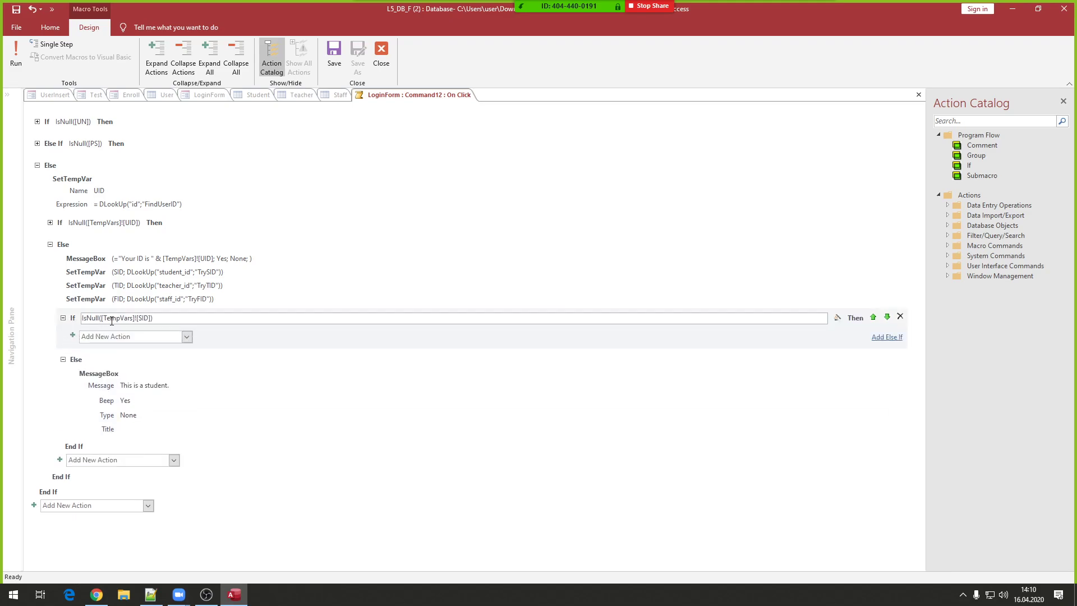
click(73, 373)
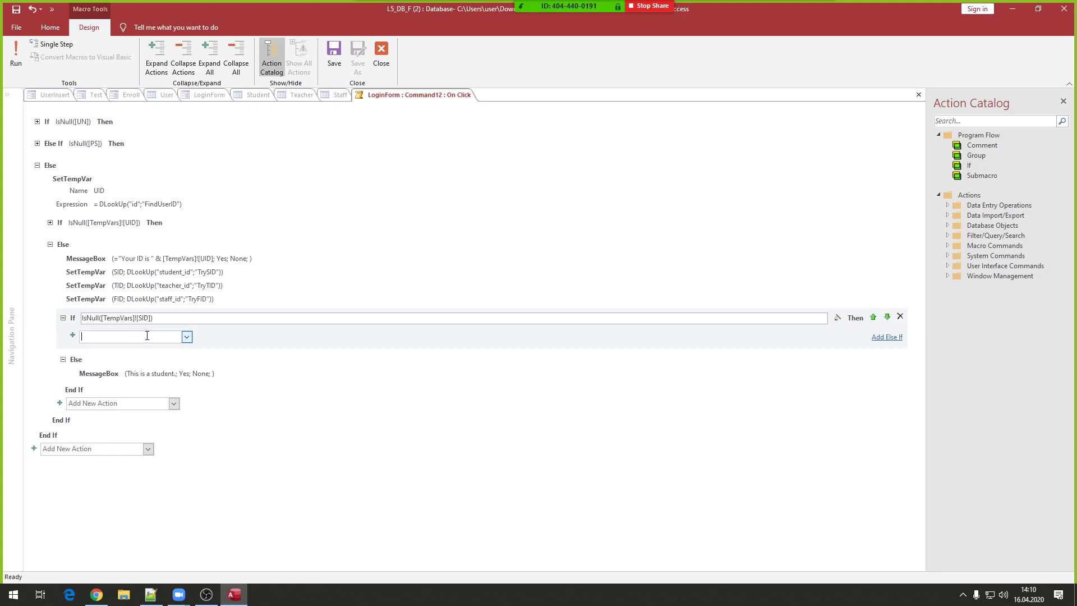
- Insert a nested If in the SID check with condition IsNull([TempVars]![TID])
mouse_move(124, 291)
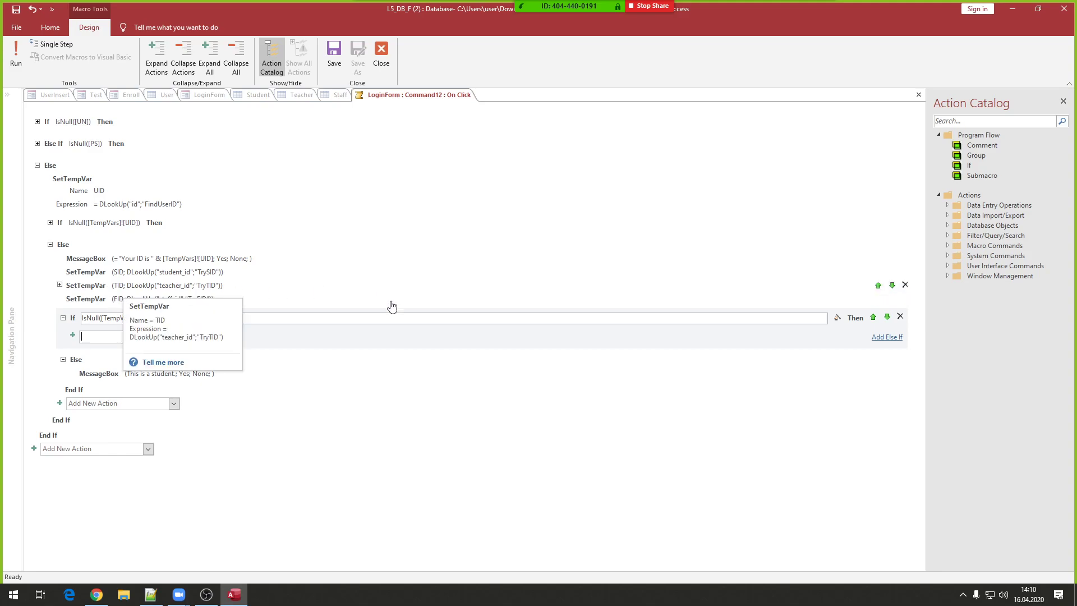
text(If)
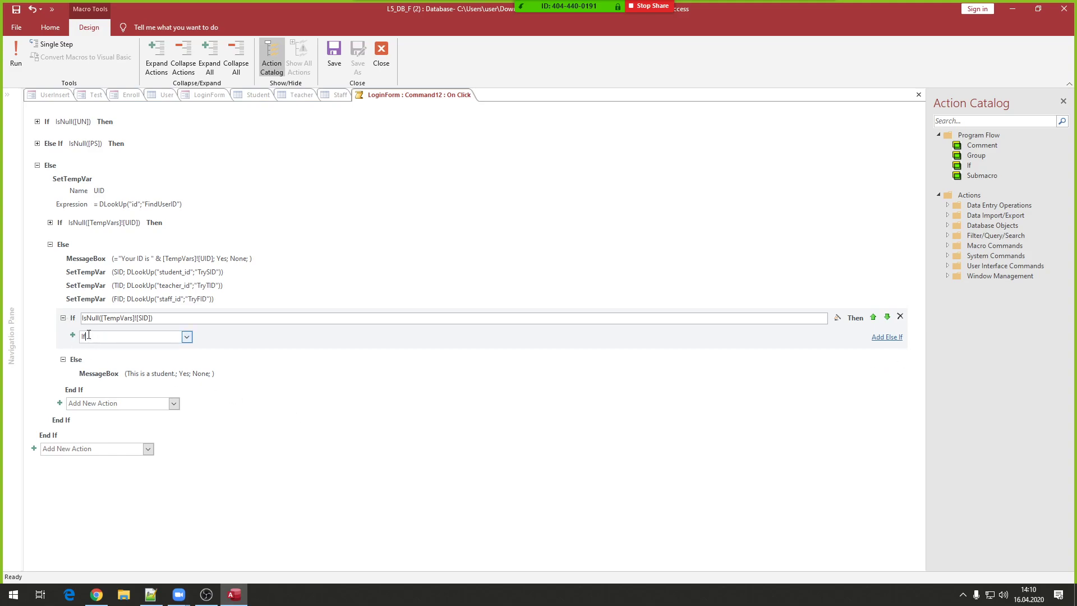
mouse_move(100, 340)
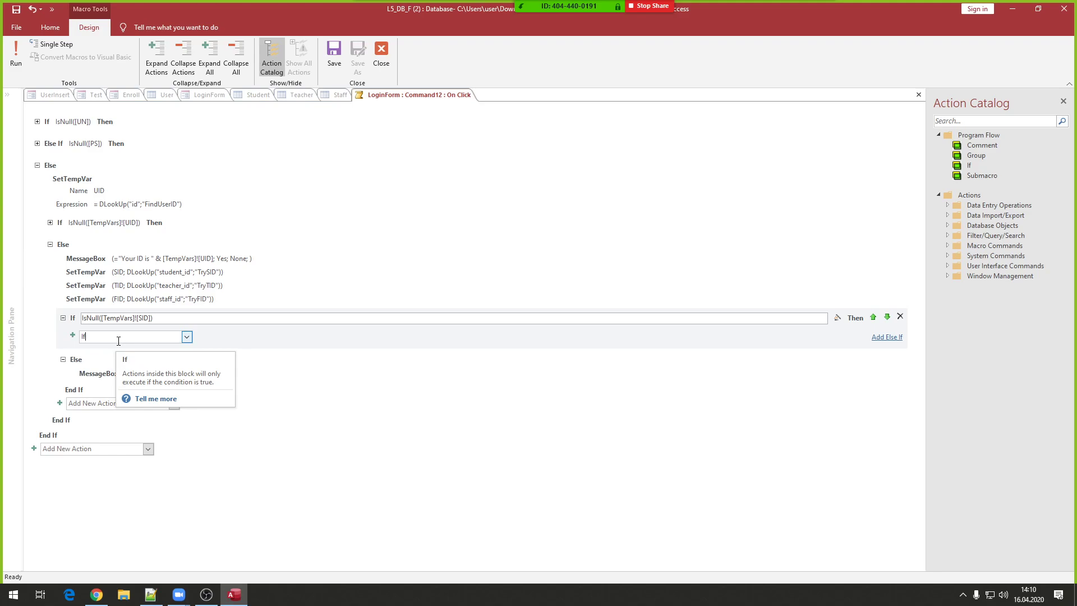
key(Return)
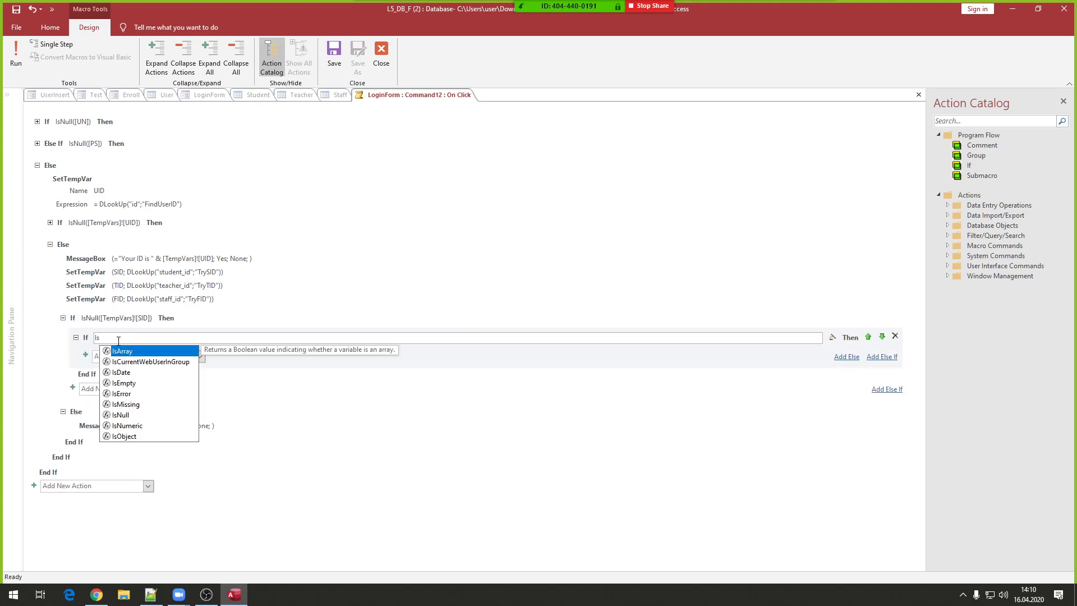
text(IsNull()
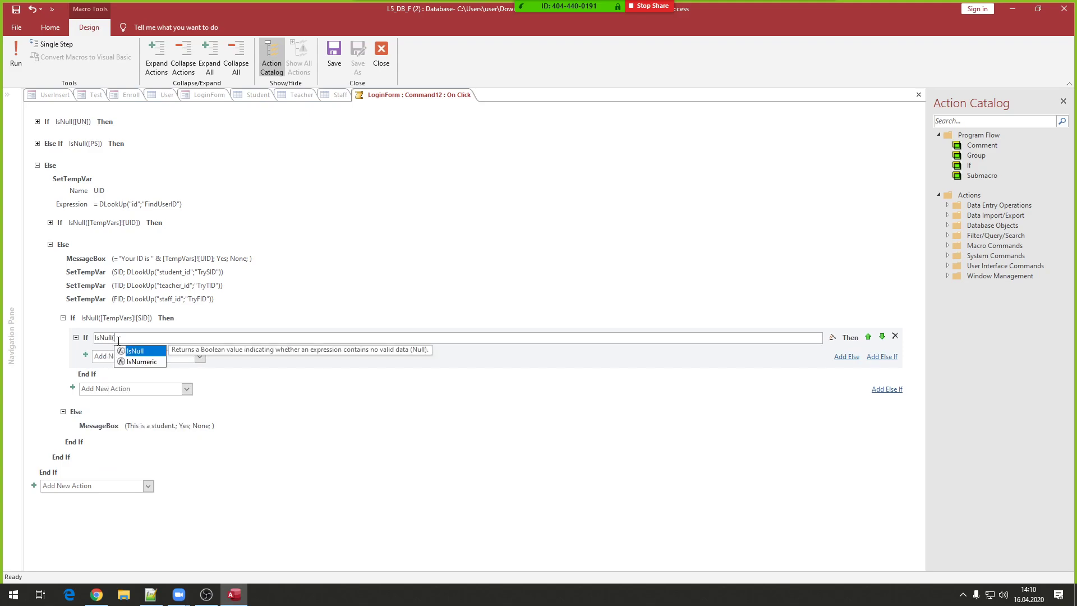
text([TempVars]!)
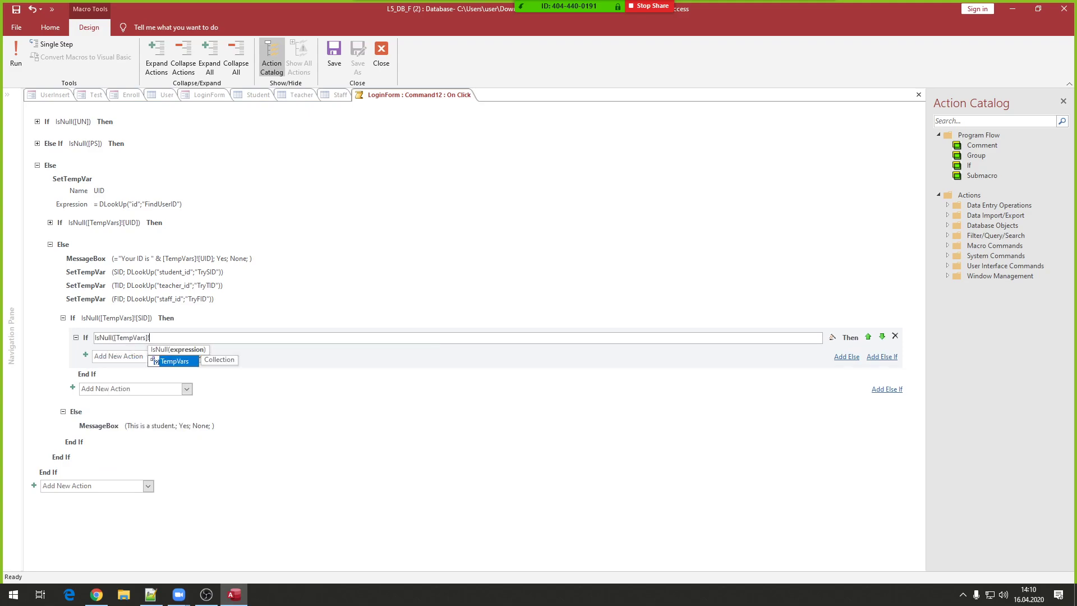
click(118, 339)
text(TID)
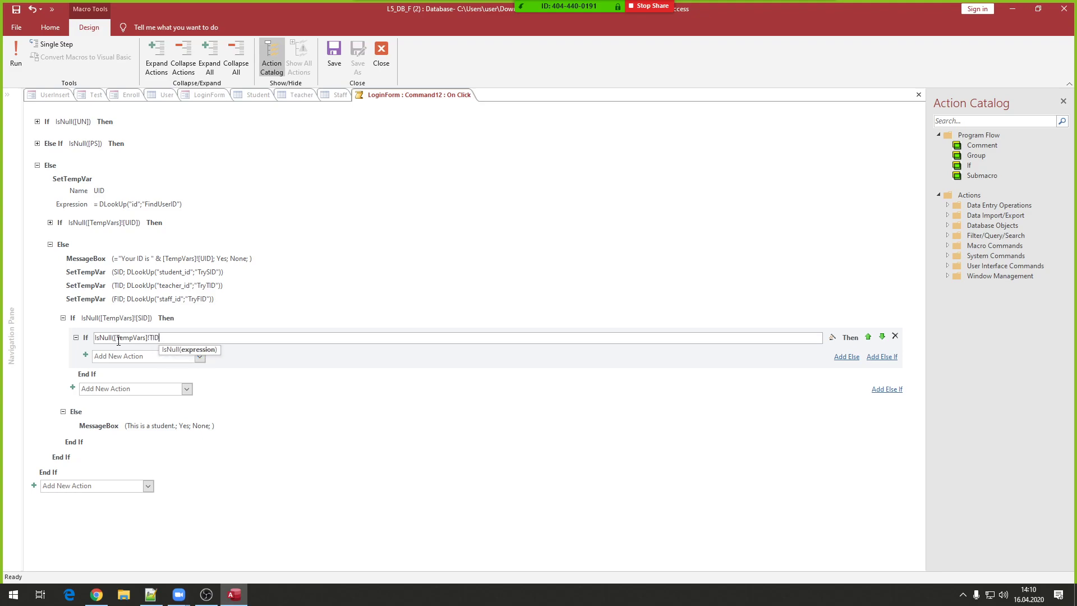
key(Left)
key(Left)
key(Left)
text([)
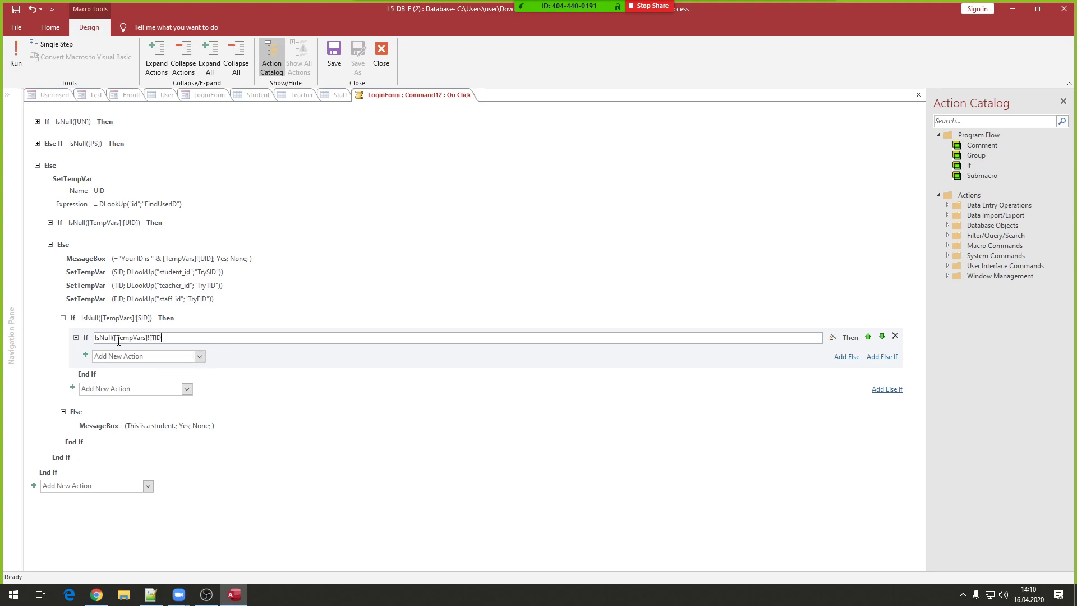
key(End)
text(]))
click(124, 357)
mouse_move(140, 322)
- Add a MessageBox under the TID check reading "This is a staff member."
text(mes)
key(Return)
text(This i)
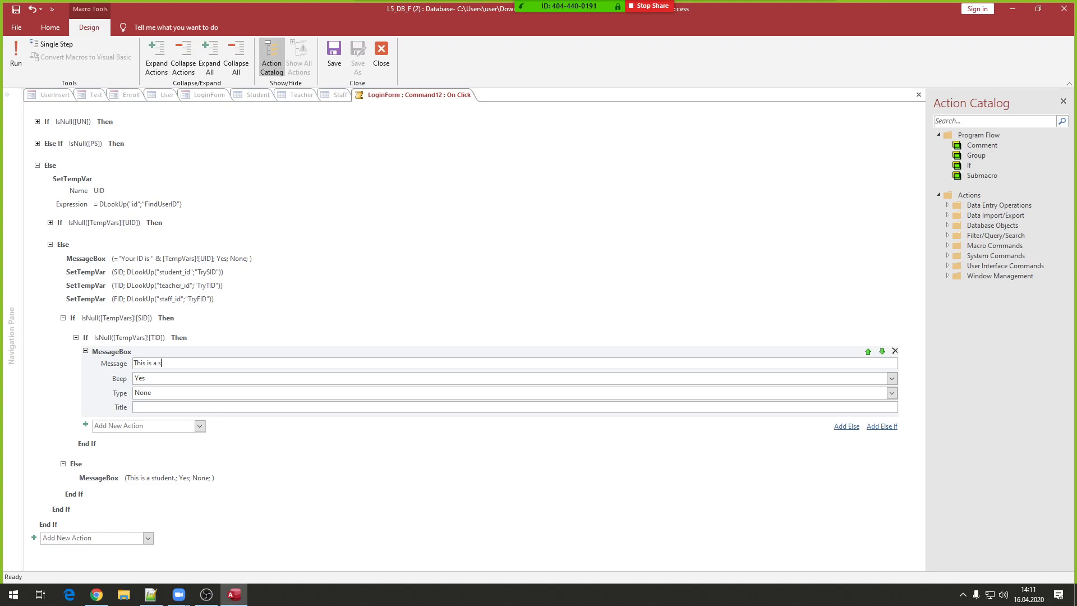
text(s a staff member.)
click(198, 339)
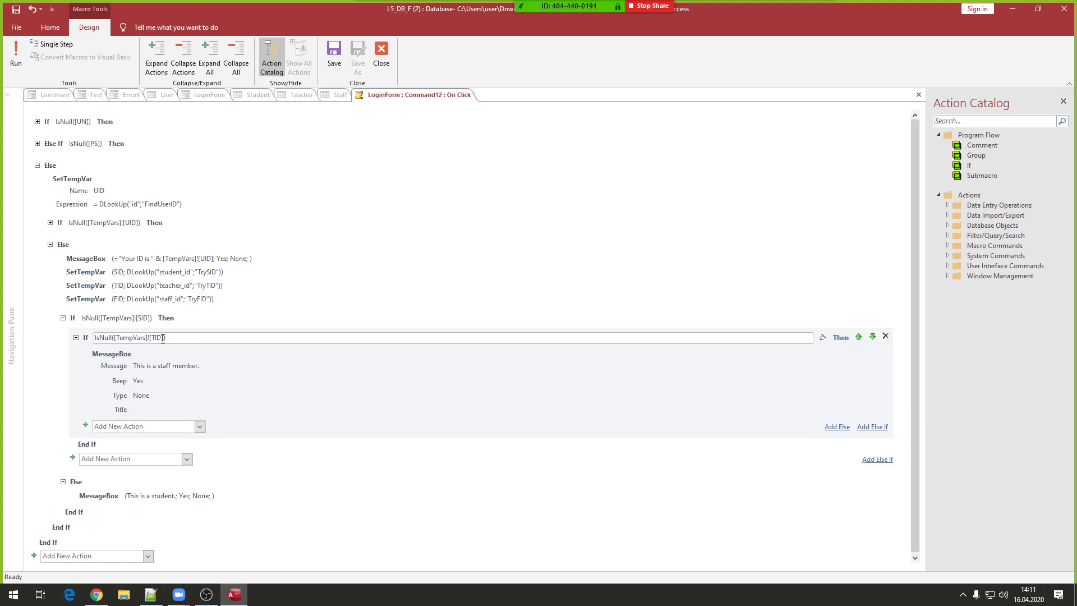
- Give the TID check an Else branch with a MessageBox reading "This is a teacher."
click(830, 427)
click(112, 445)
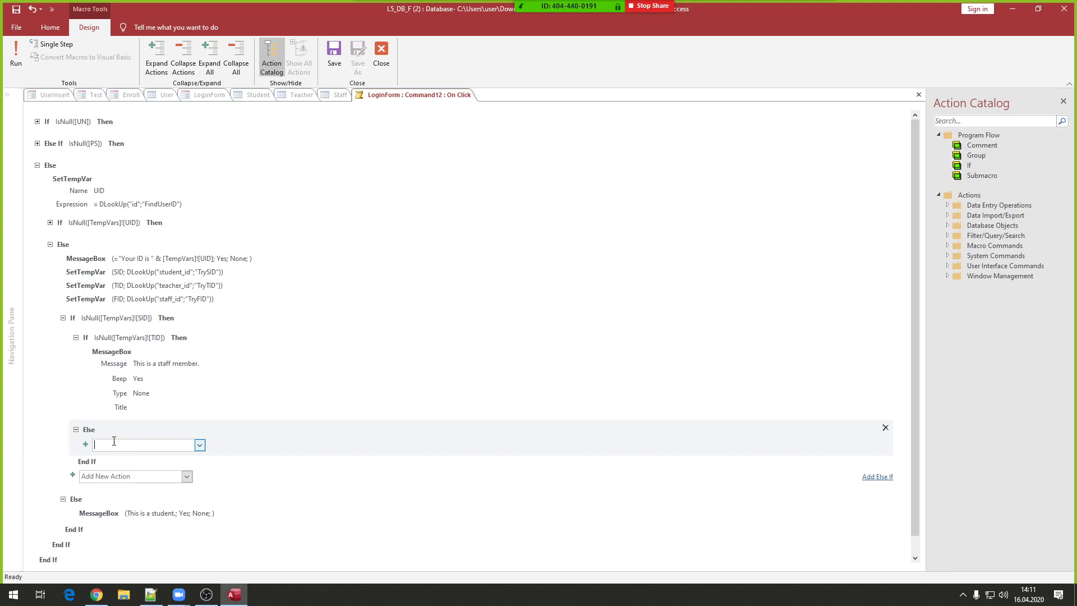
text(me)
key(Return)
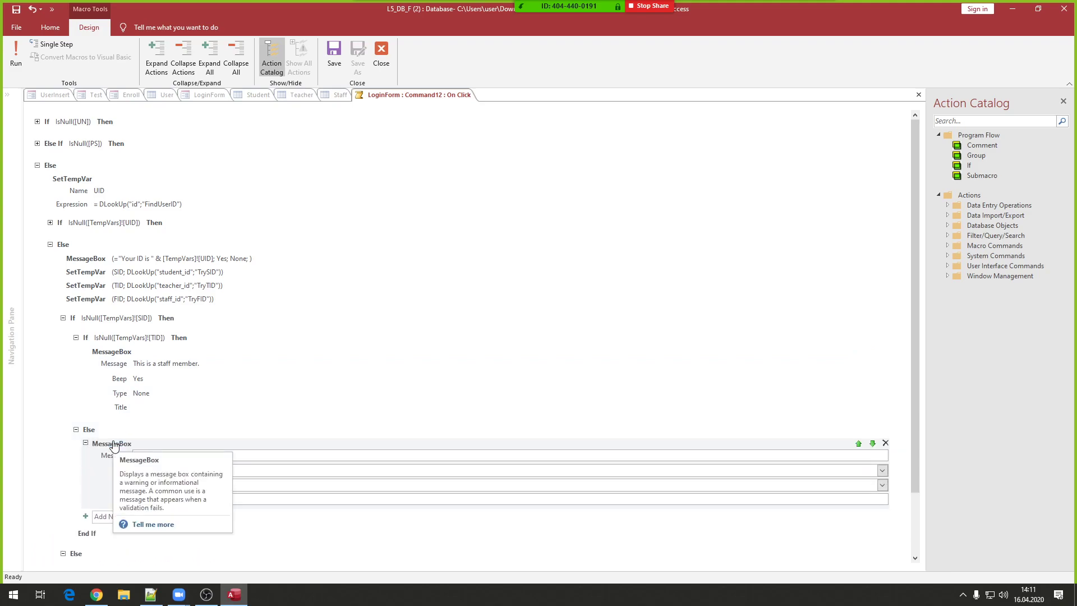
text(This is a t)
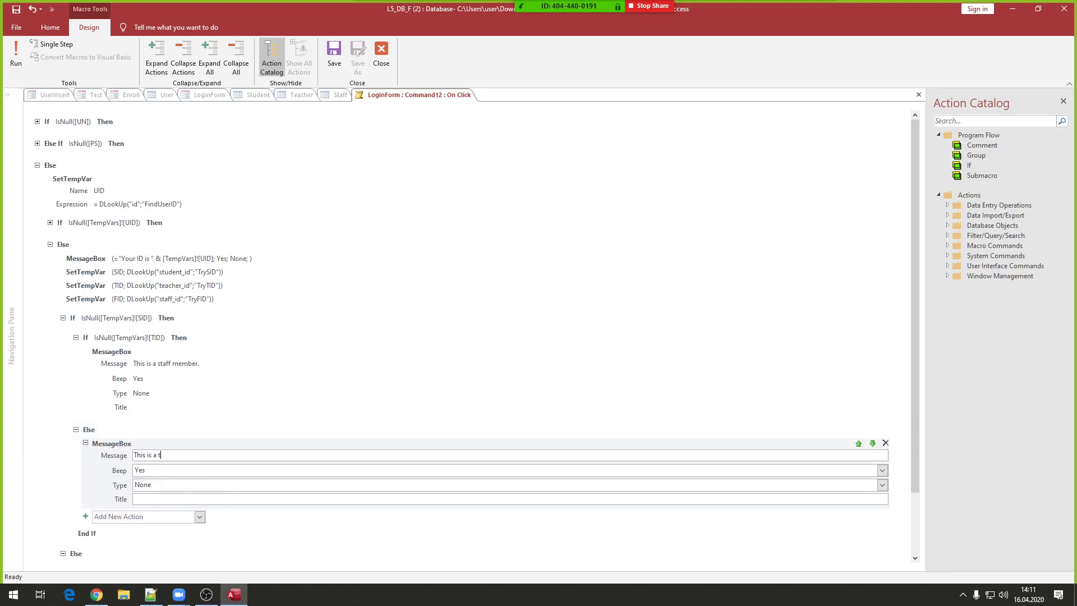
text(eacher.)
- Save and close the login macro
scroll(231, 440, down, 2)
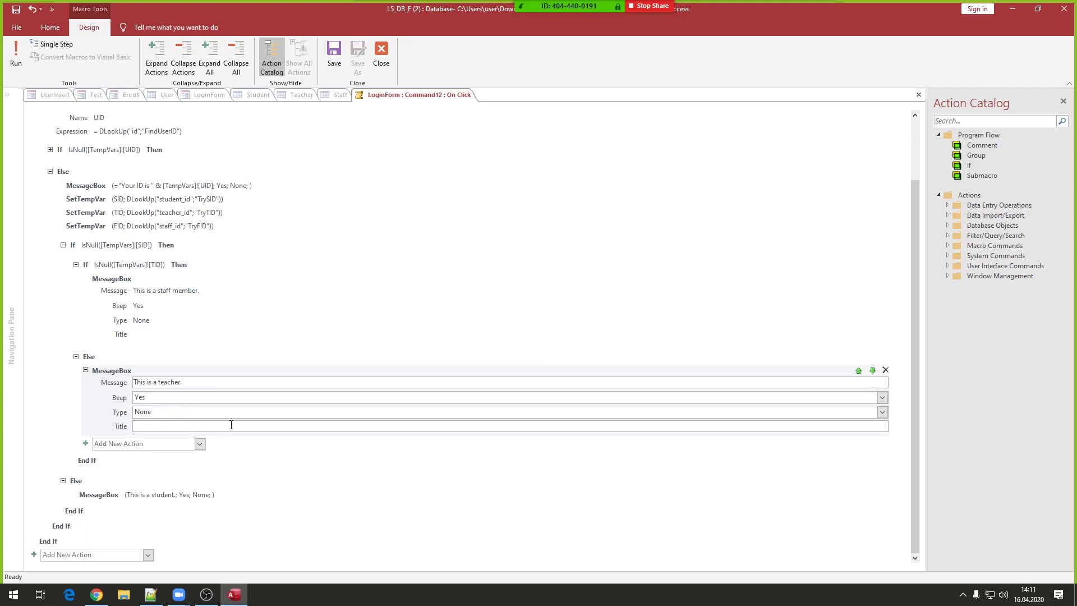
click(334, 54)
click(381, 52)
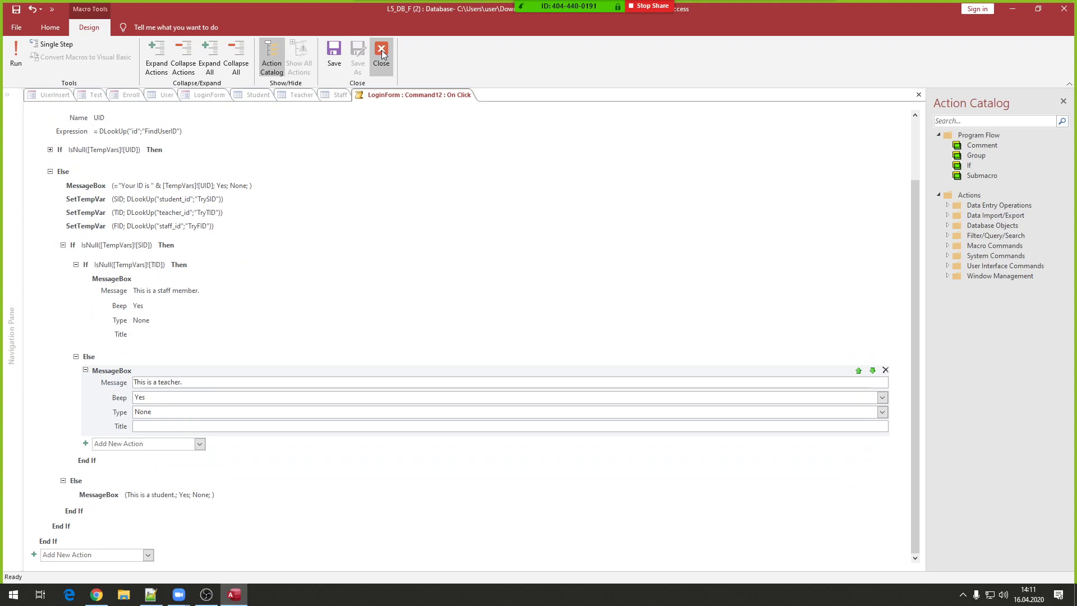
- Open LoginForm in Form View and test that an empty username triggers a warning
right_click(304, 189)
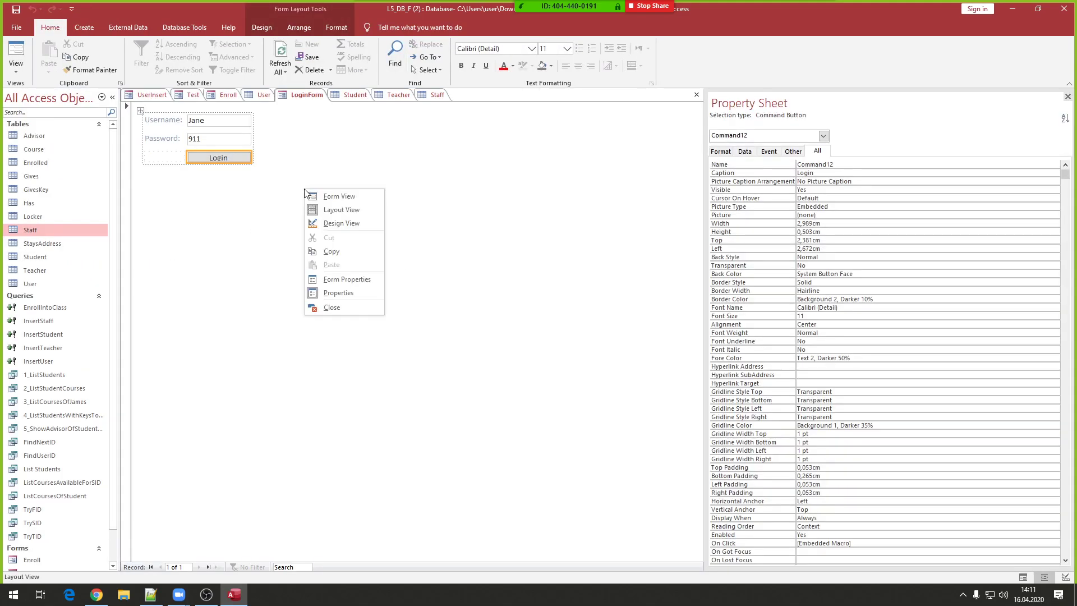
click(321, 197)
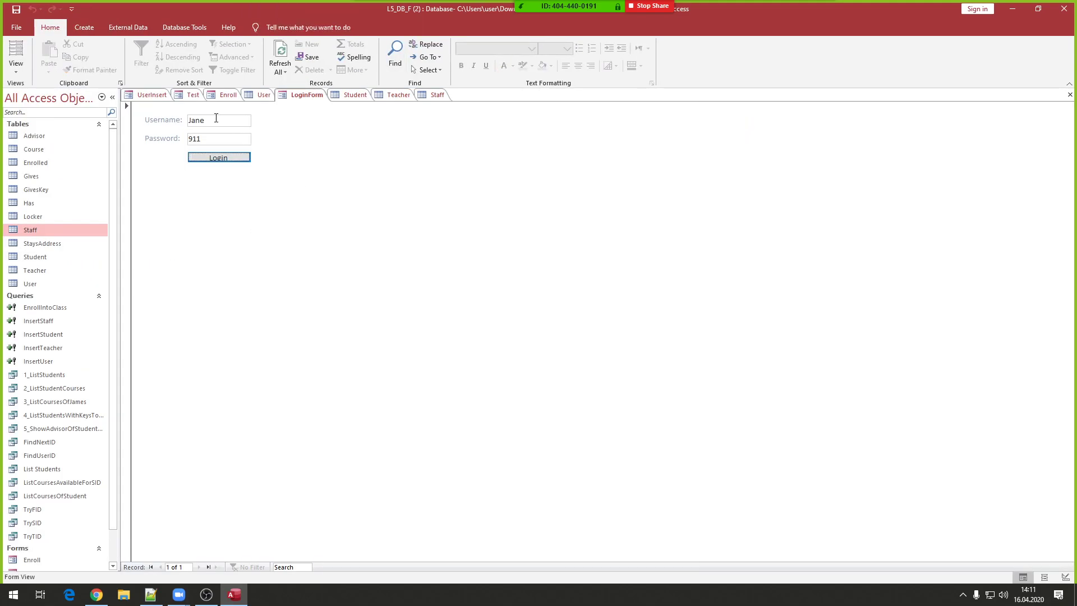
click(172, 122)
key(BackSpace)
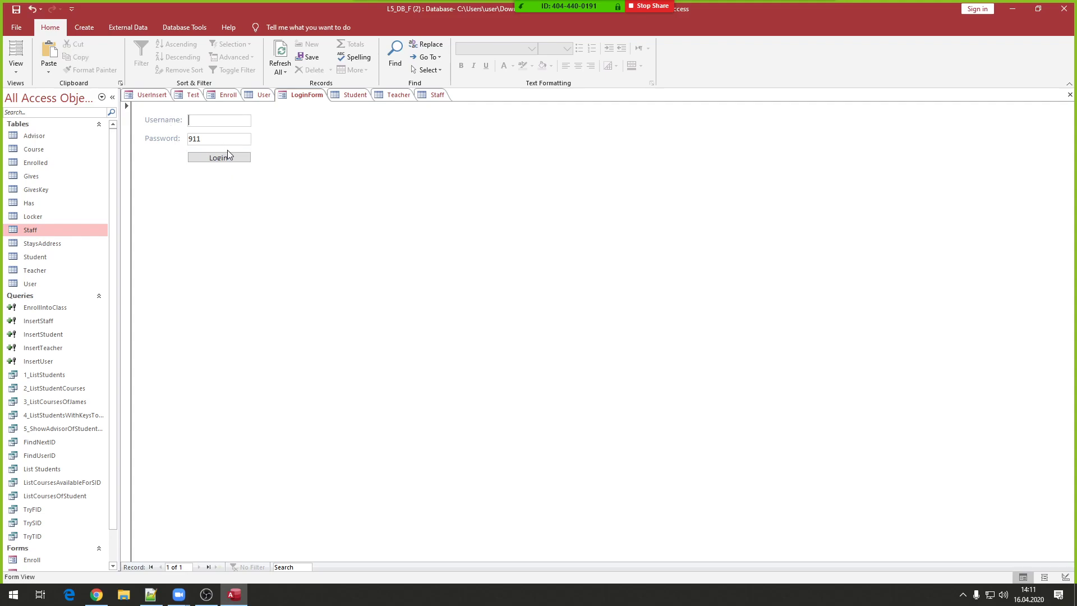
click(224, 157)
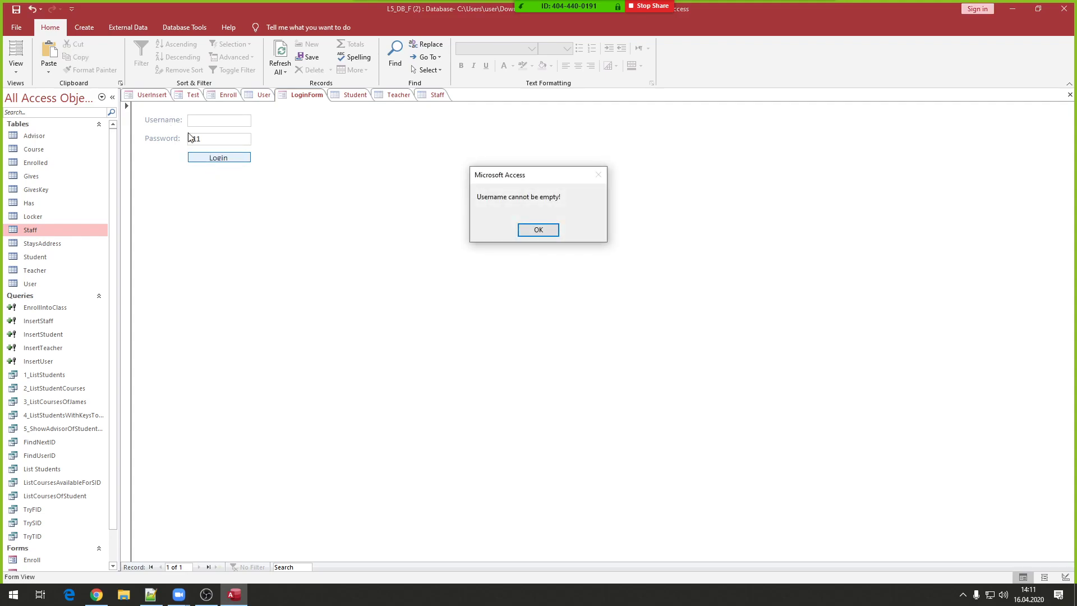
click(536, 230)
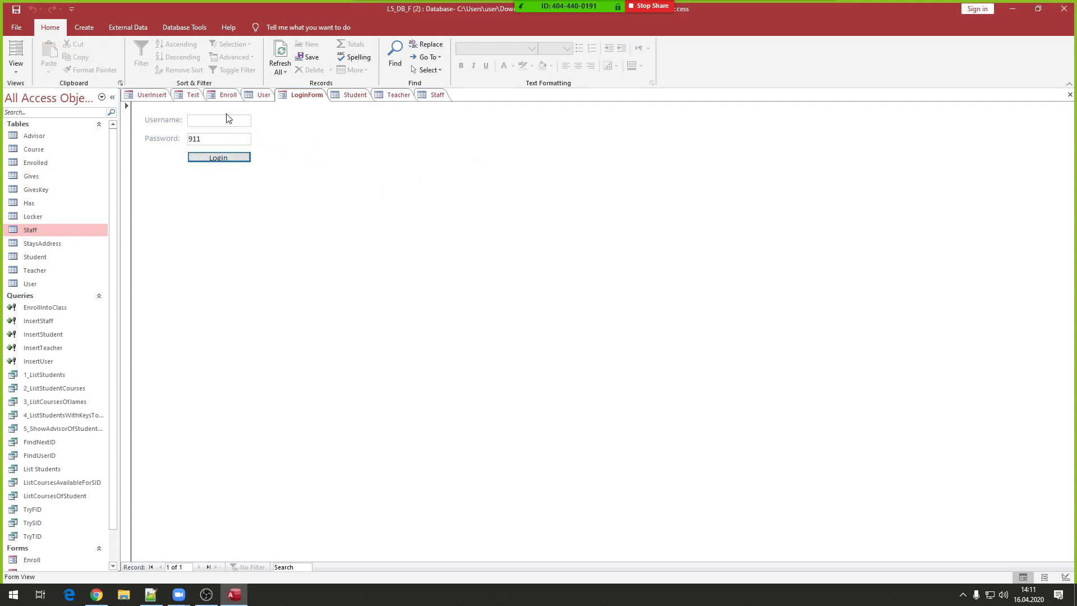
- Log in as the first user, confirming "Your ID is 1" and "This is a teacher.", then view the User table
click(228, 119)
text(Jane)
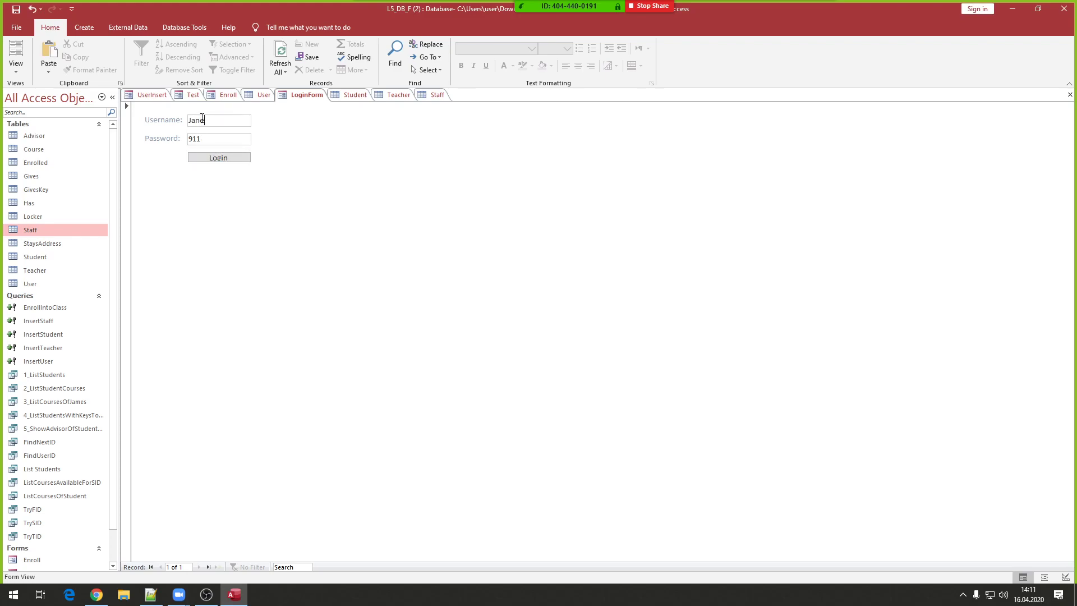
click(401, 94)
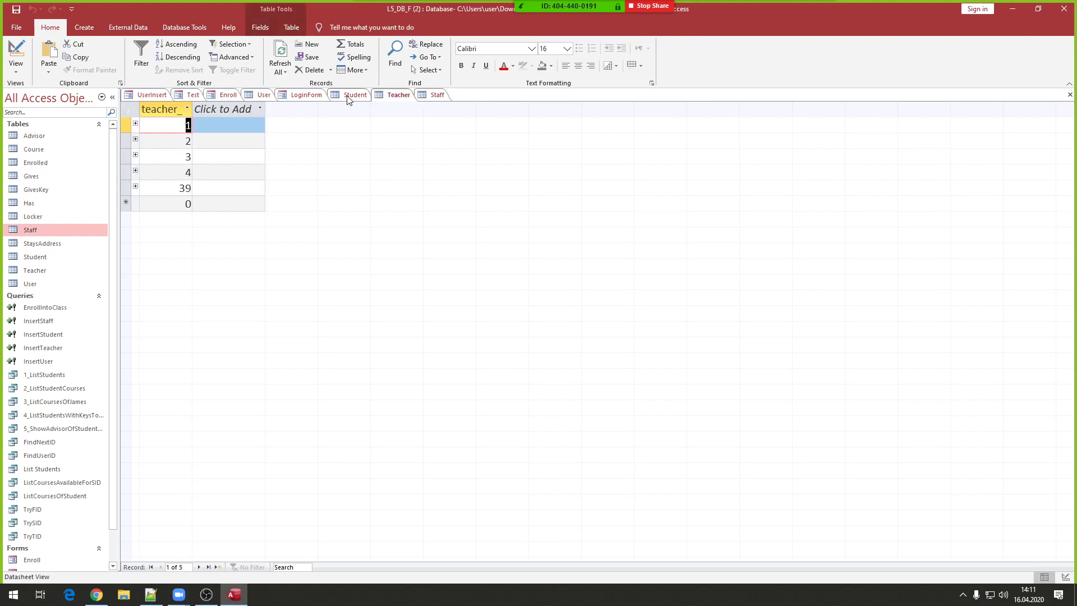
click(349, 96)
click(396, 95)
click(297, 96)
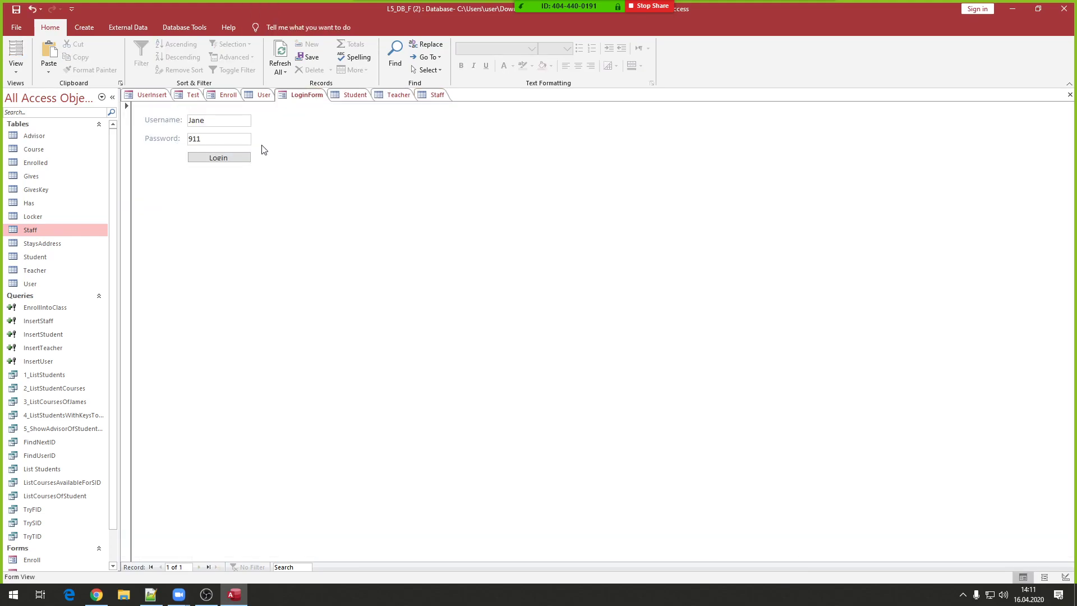
click(232, 158)
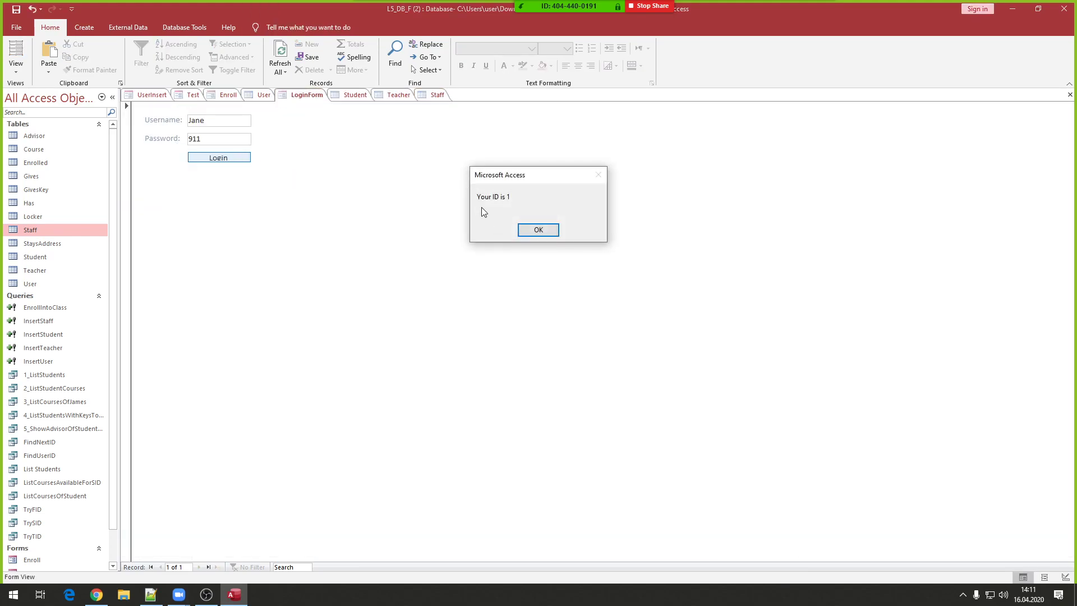
click(536, 230)
click(538, 230)
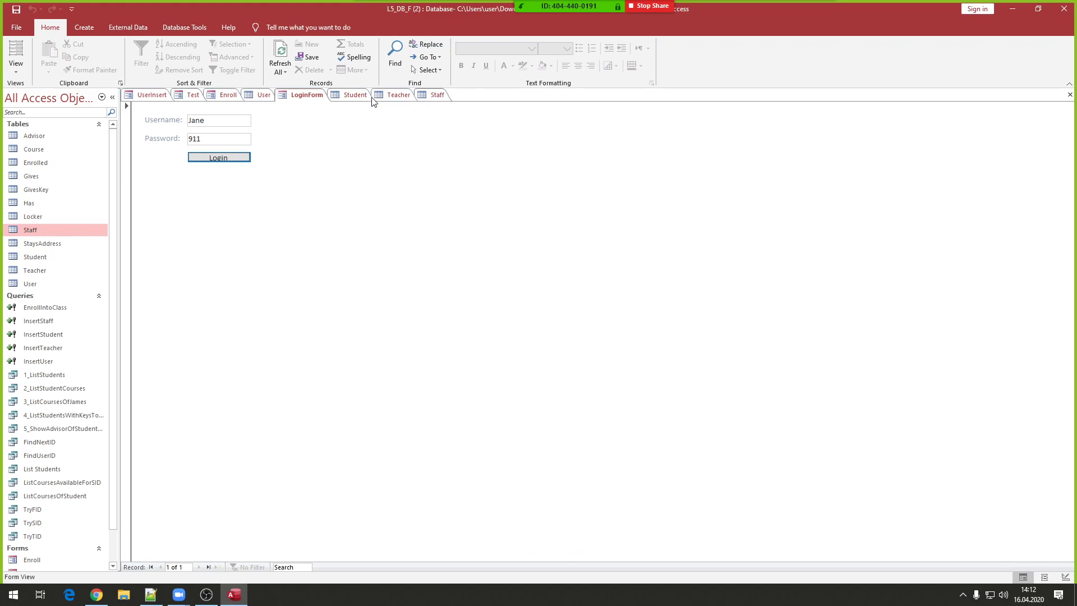
click(261, 95)
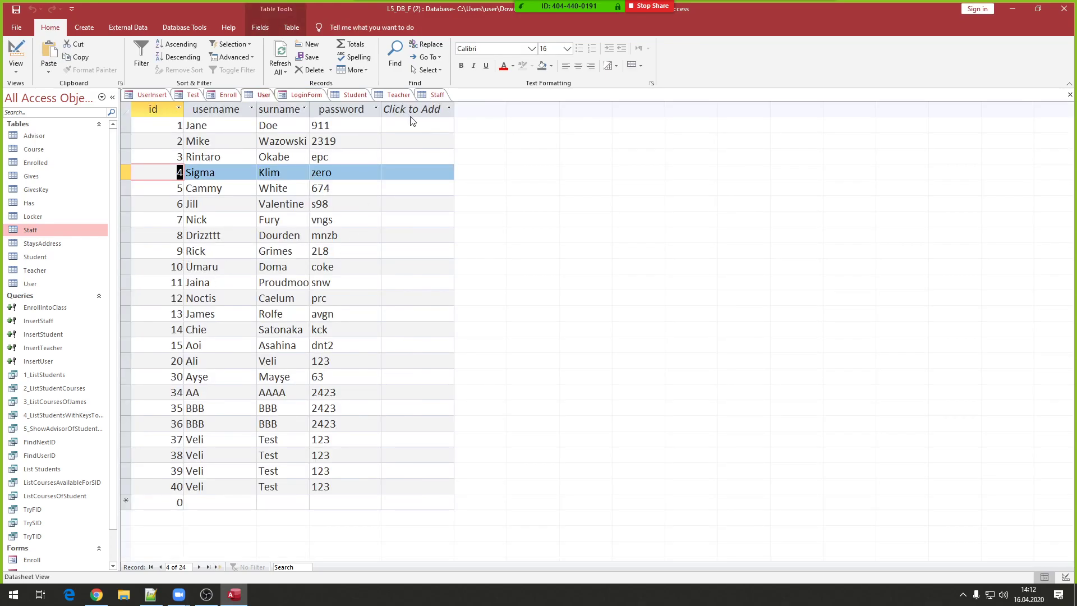
- Log in with user 9's username and password and confirm the ID 9 and student messages
click(298, 95)
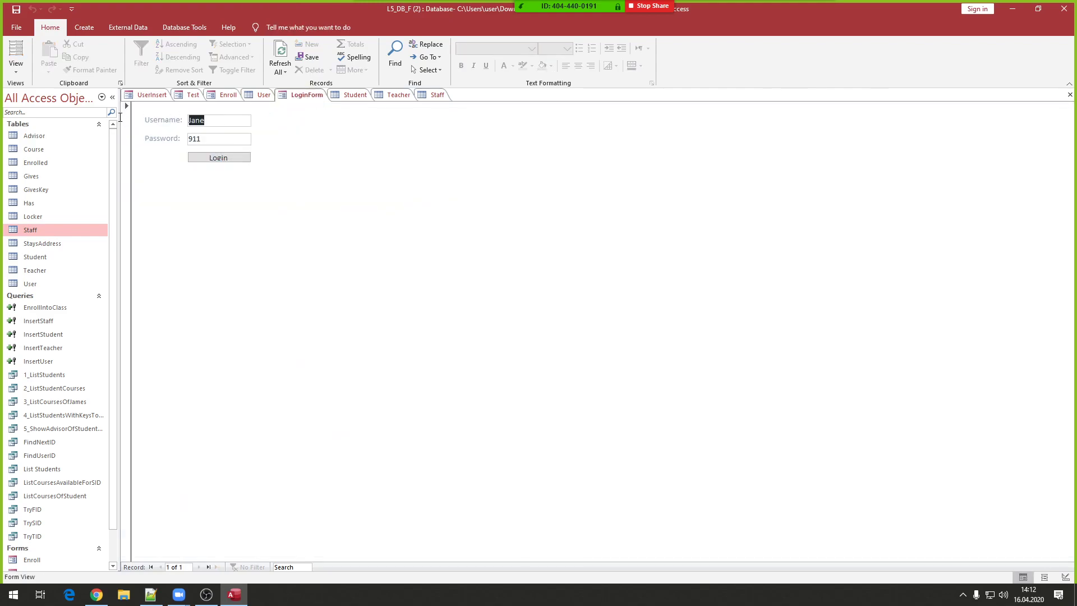
text(Rick)
key(Tab)
text(2L)
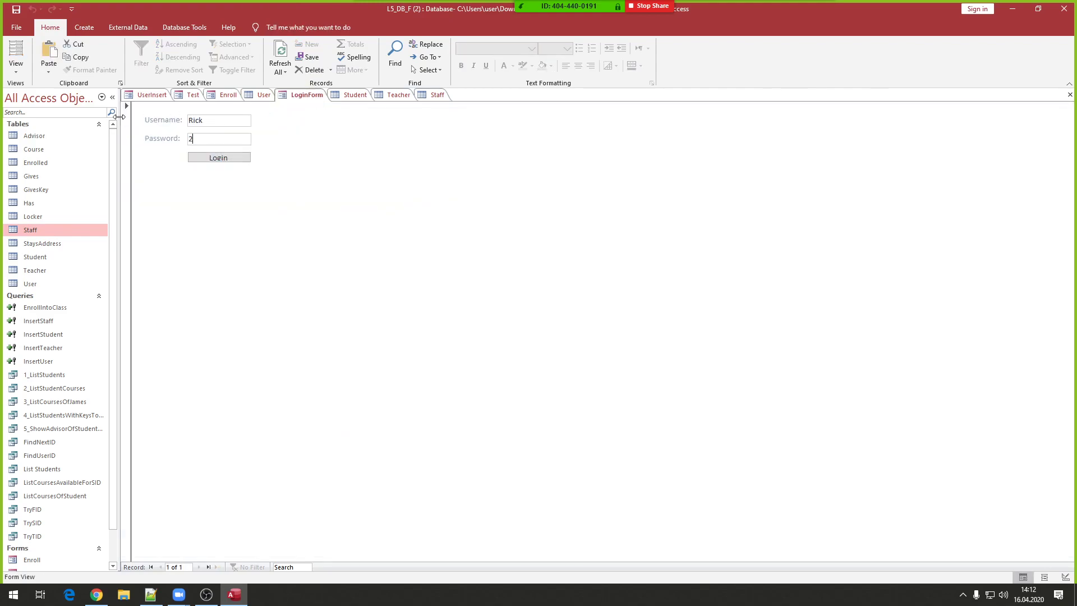
click(201, 159)
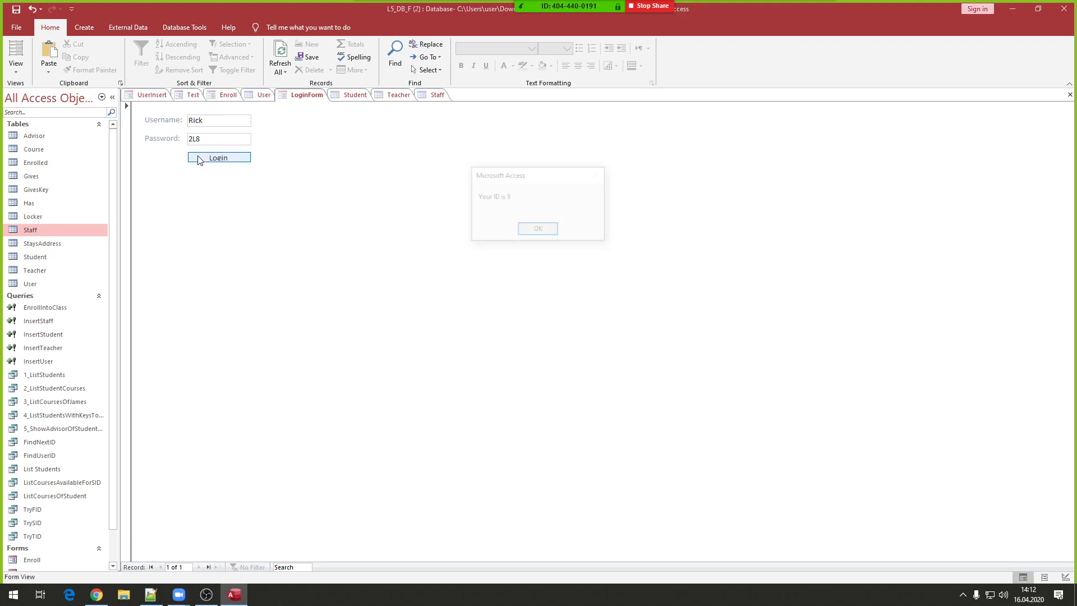
click(548, 230)
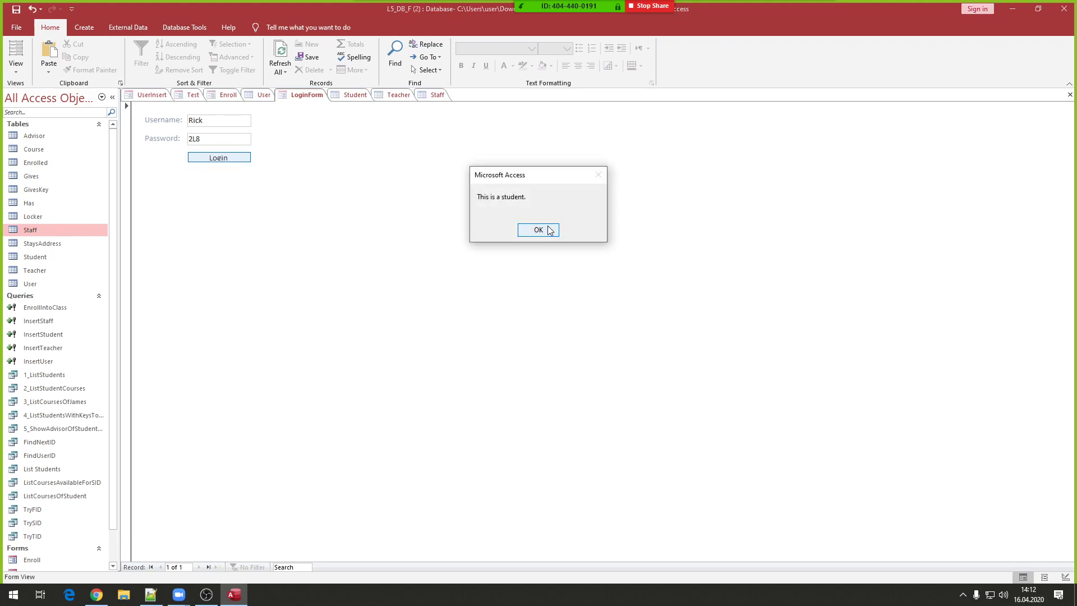
click(548, 230)
- Check the Staff and User tables and select user 5's username
click(431, 96)
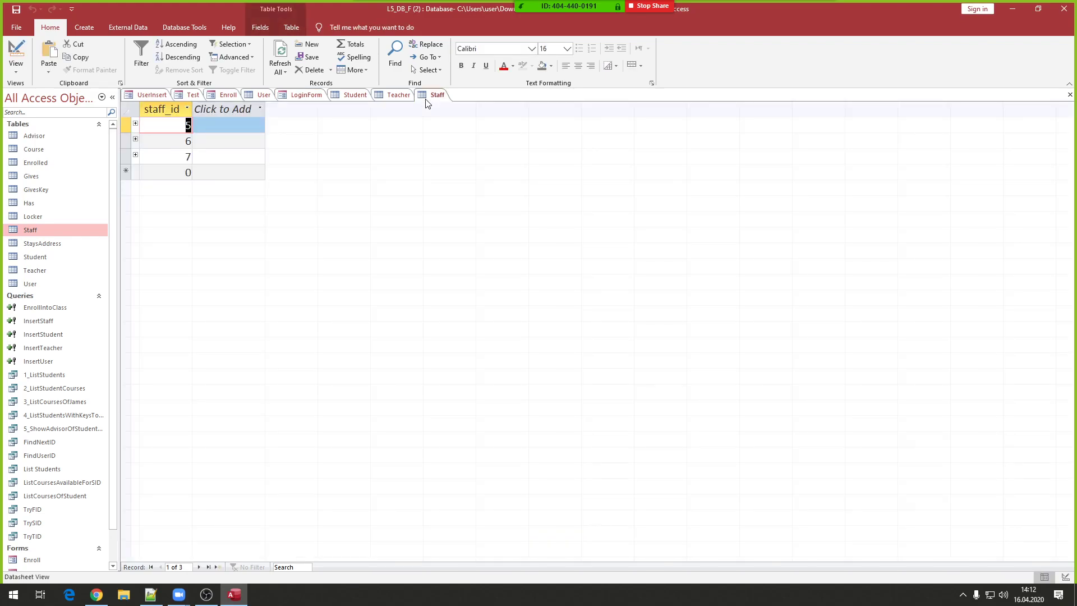
click(227, 94)
click(251, 96)
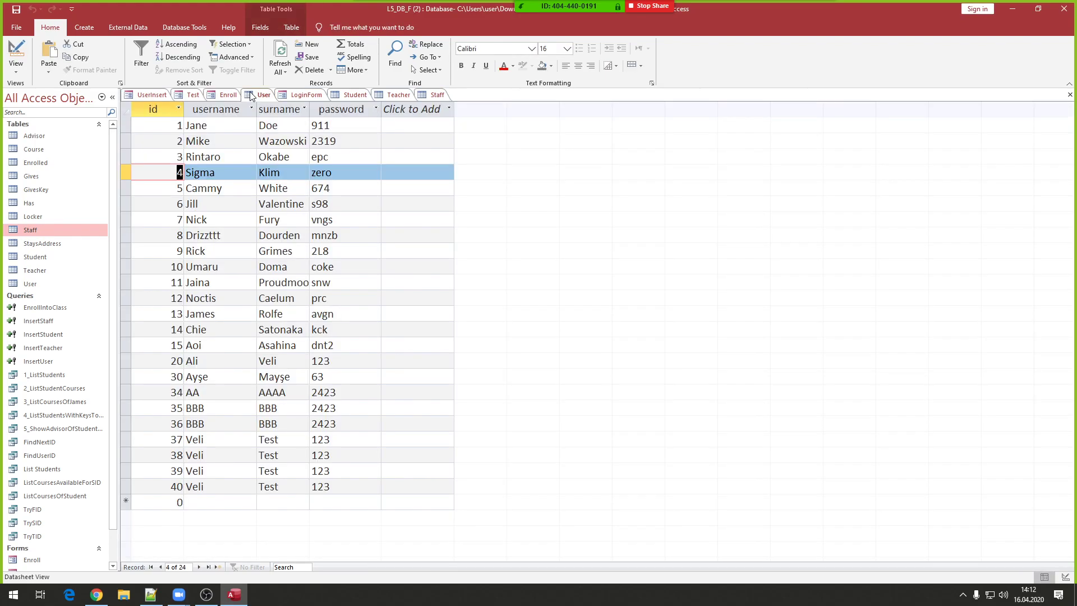
drag(224, 188, 150, 186)
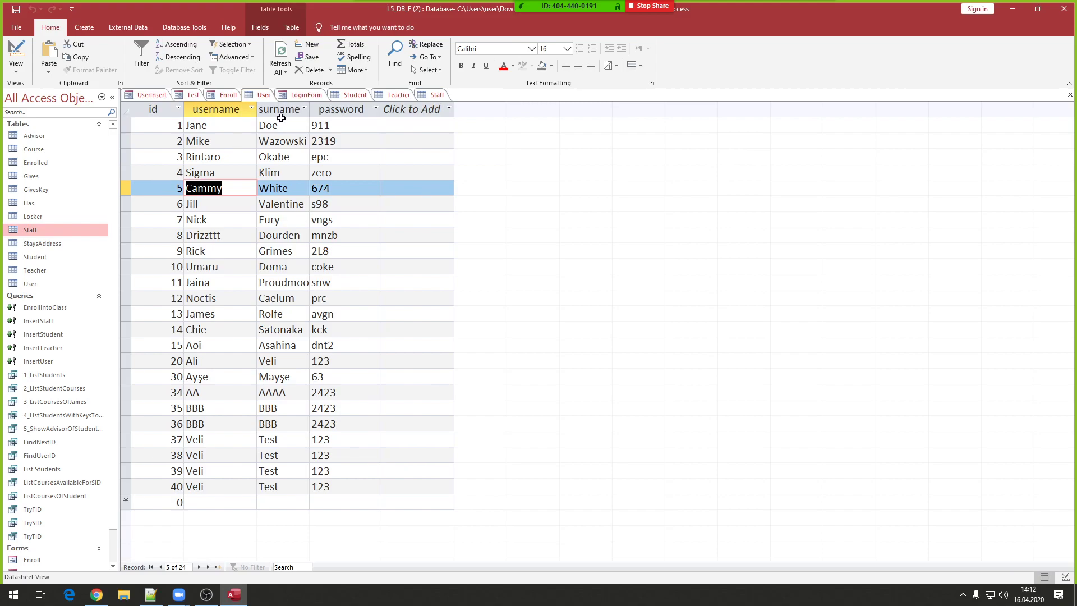
- Test user 5: a wrong password gives "No such user!", correct credentials report ID 5 as a staff member
click(298, 95)
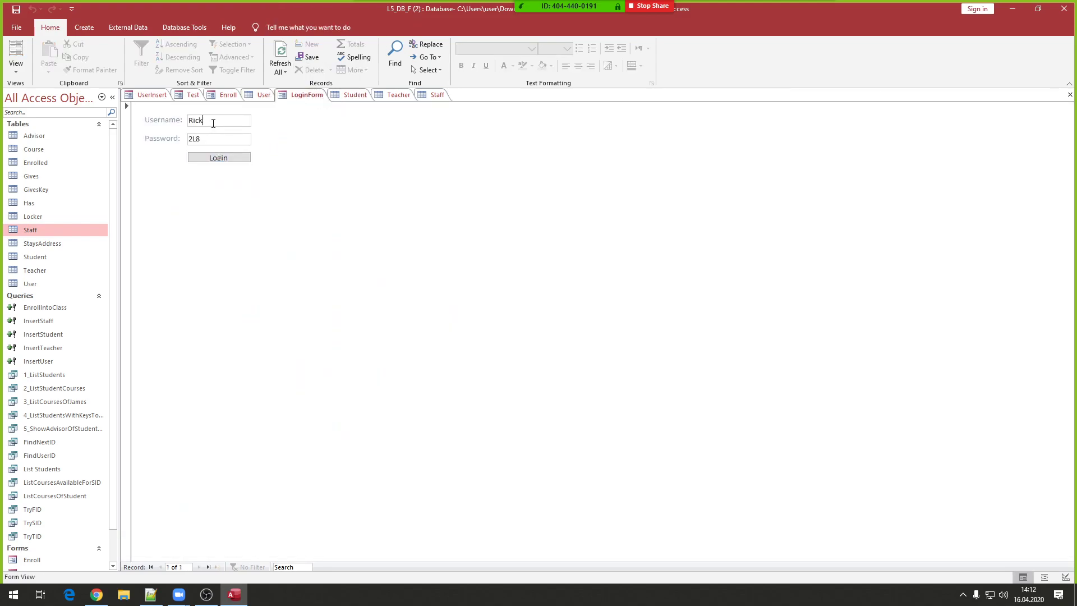
text(674)
click(219, 157)
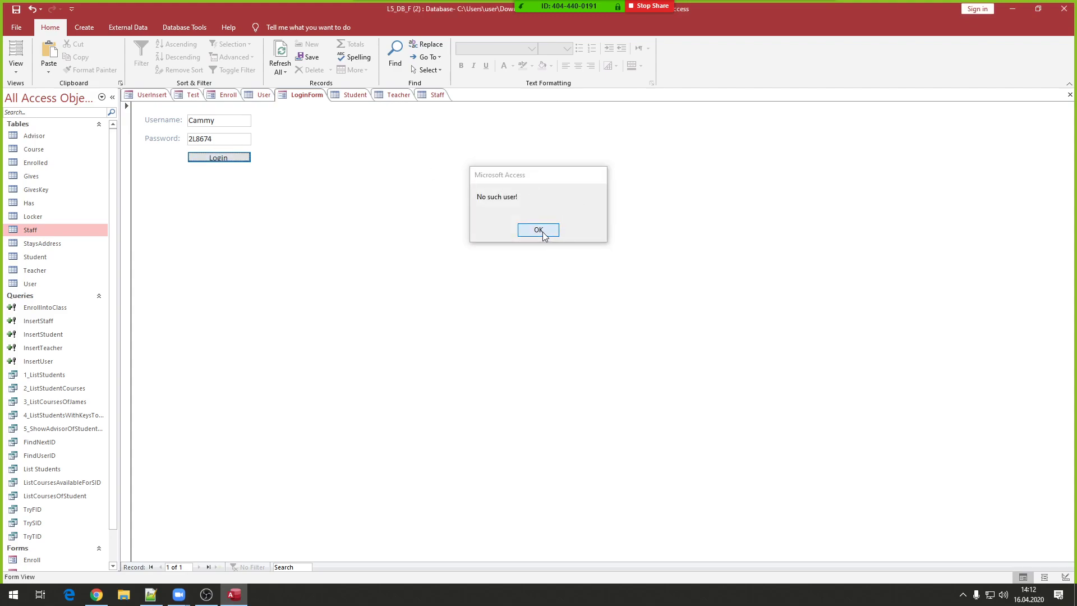
click(538, 230)
click(140, 141)
text(Cammy)
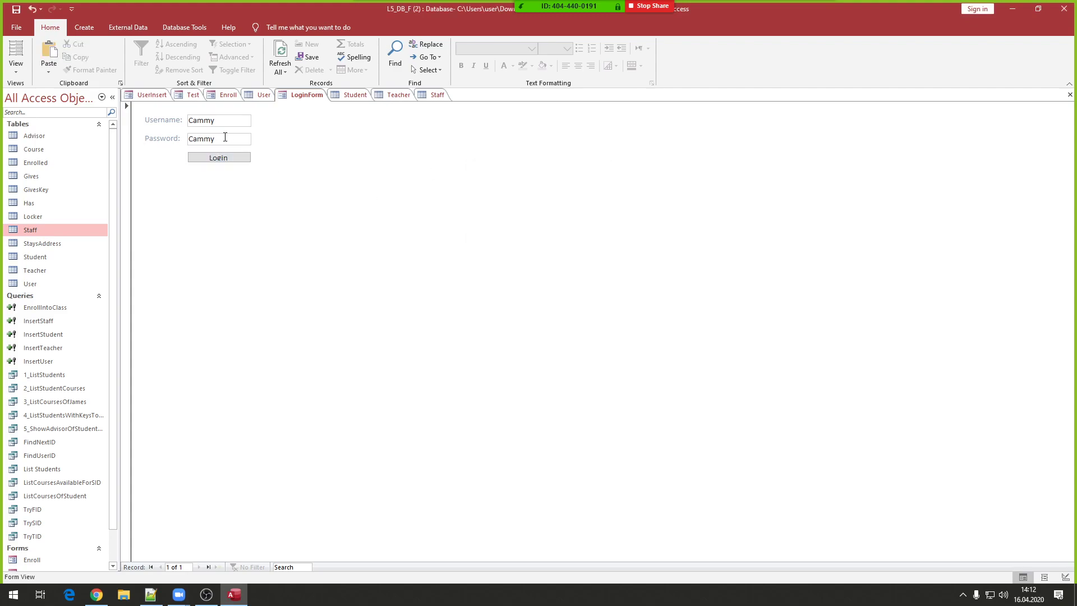
click(152, 139)
text(674)
click(213, 160)
click(537, 230)
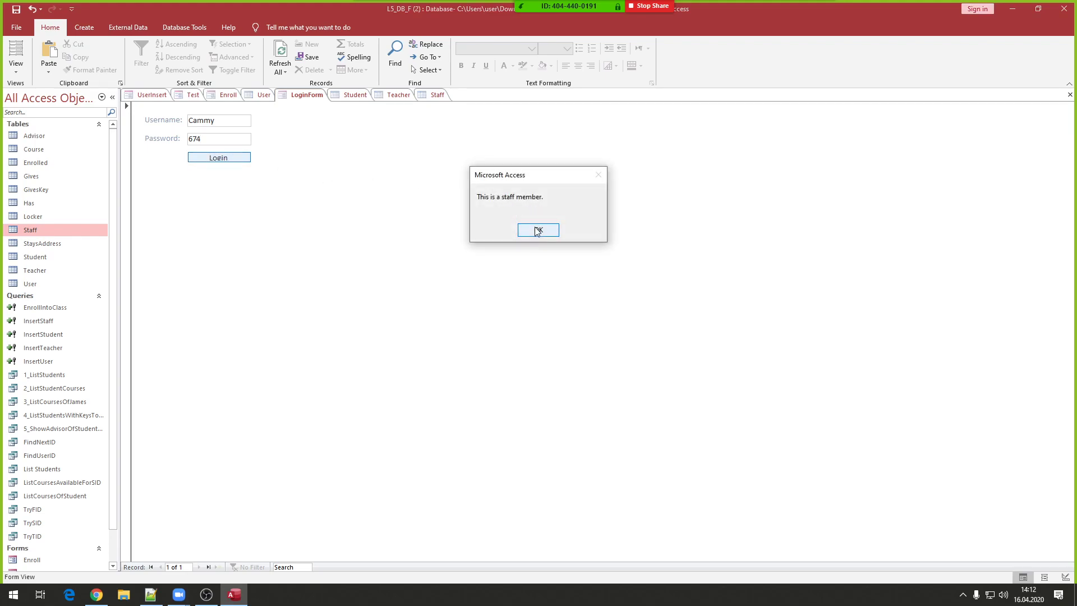
click(537, 230)
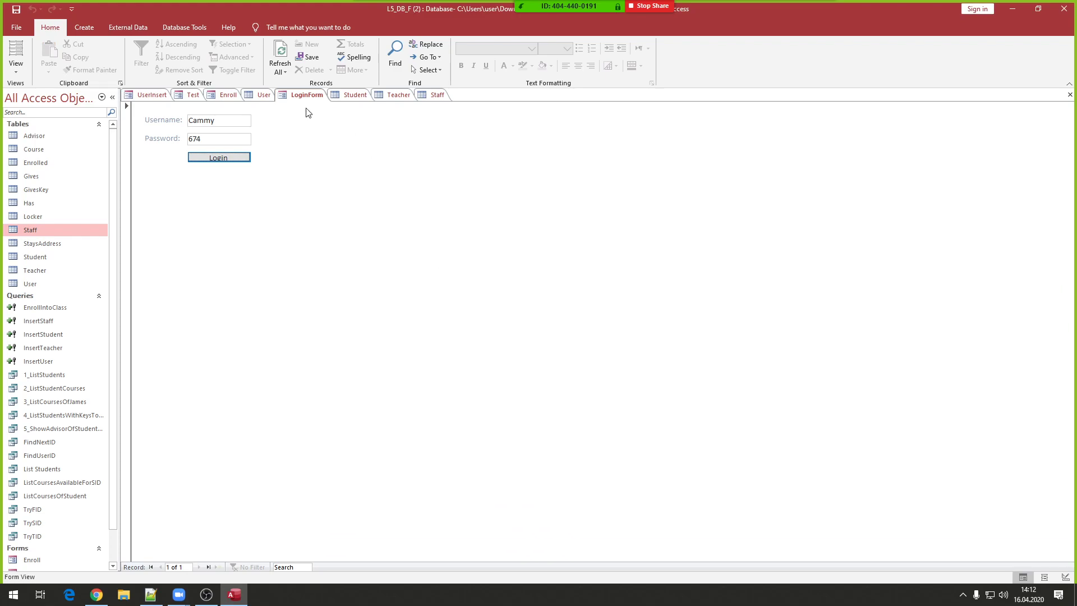
right_click(365, 156)
- Switch LoginForm to Layout view, then create a new blank form saved as StudentForm
click(376, 172)
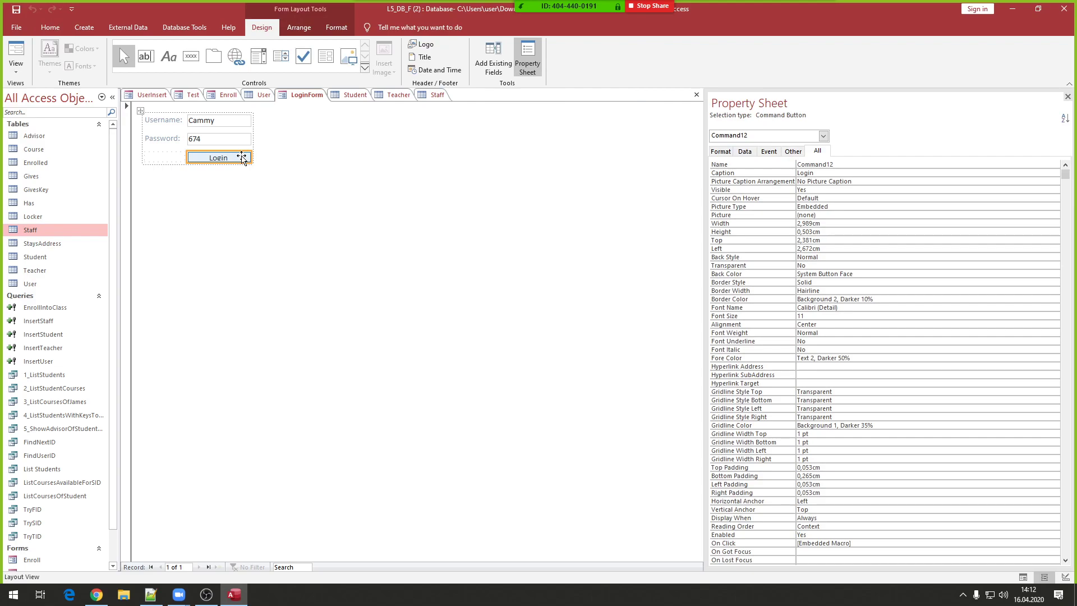
scroll(84, 326, down, 1)
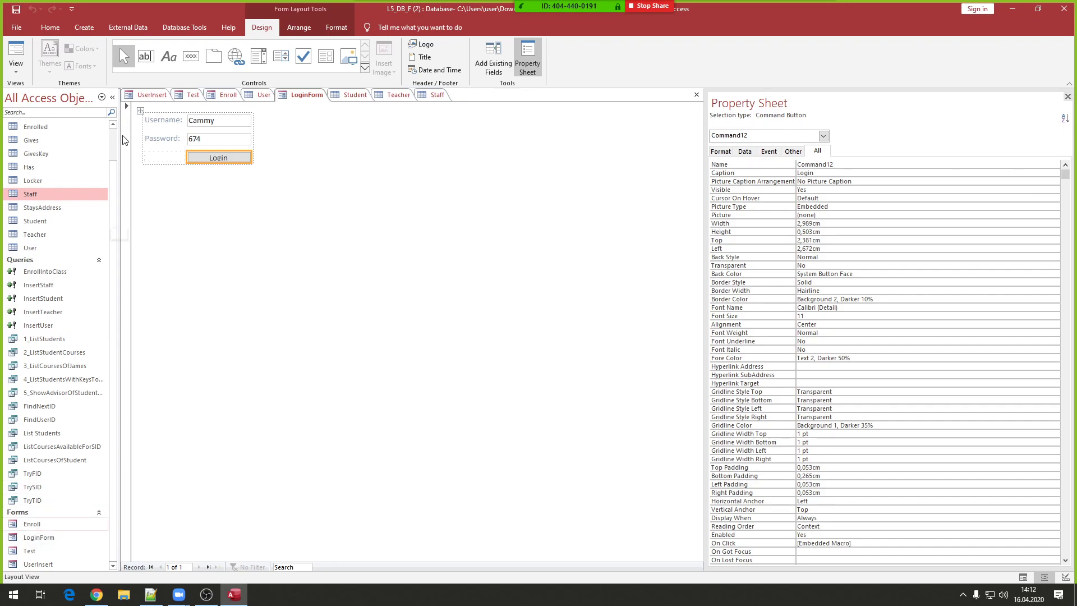
click(84, 27)
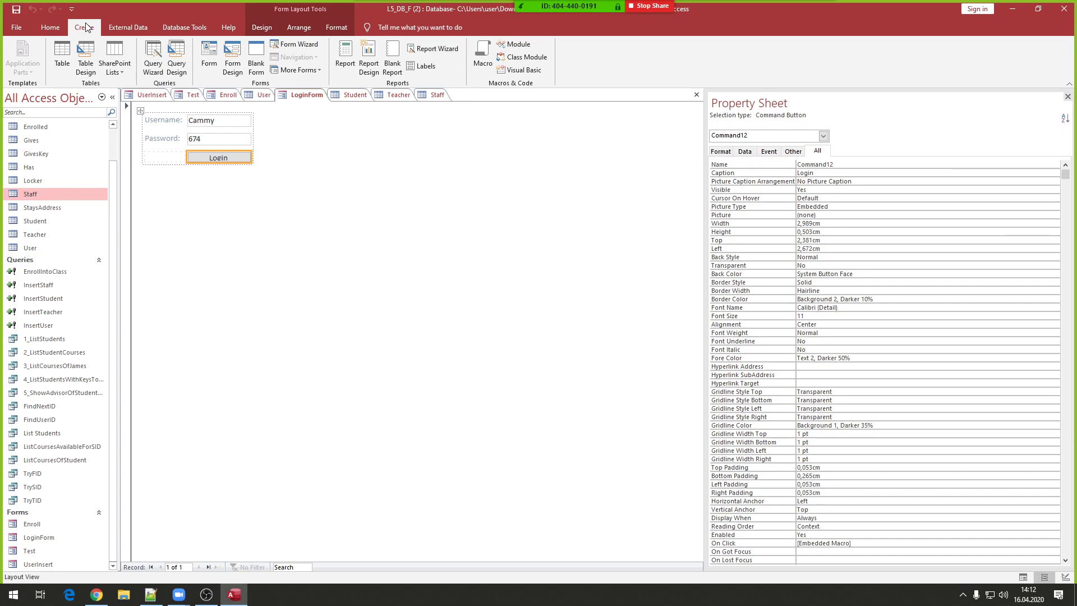
click(258, 52)
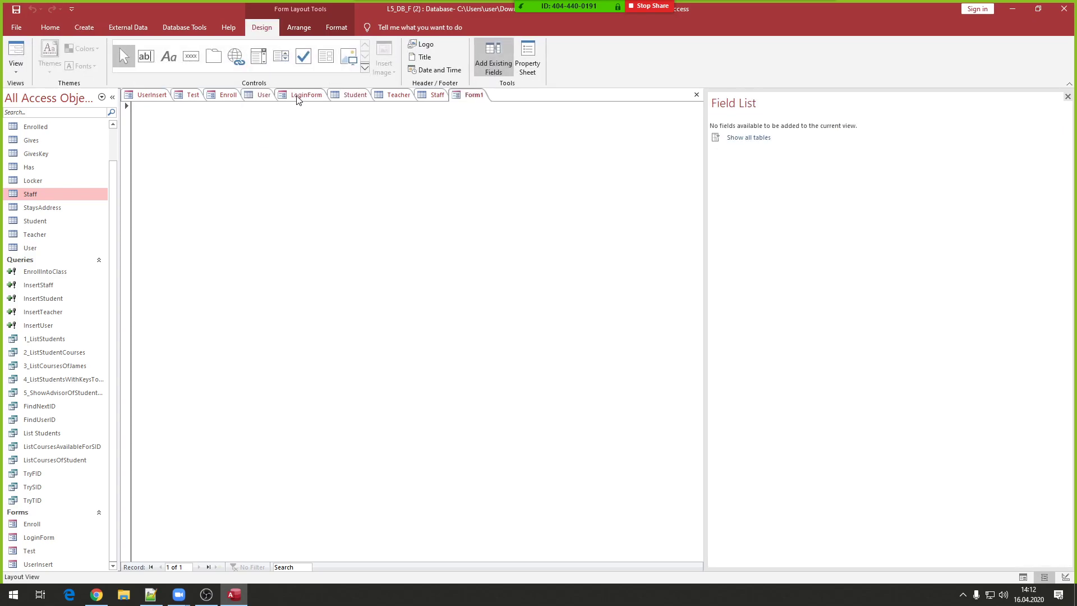
key(ctrl+s)
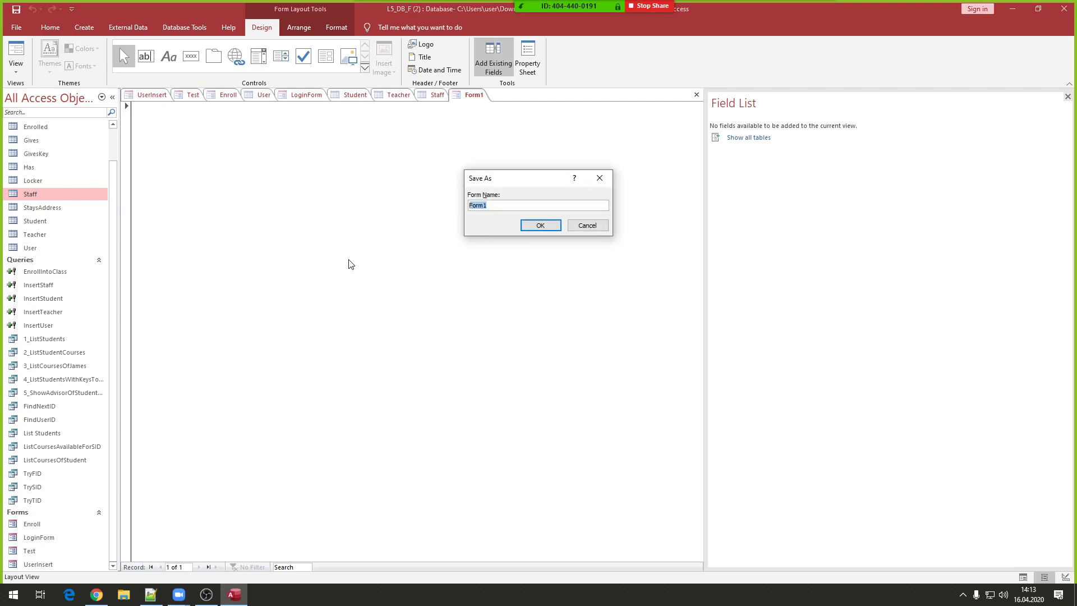
text(StudentForm)
key(Return)
- Add a 'Student Form' title label at the form's top-left
click(169, 56)
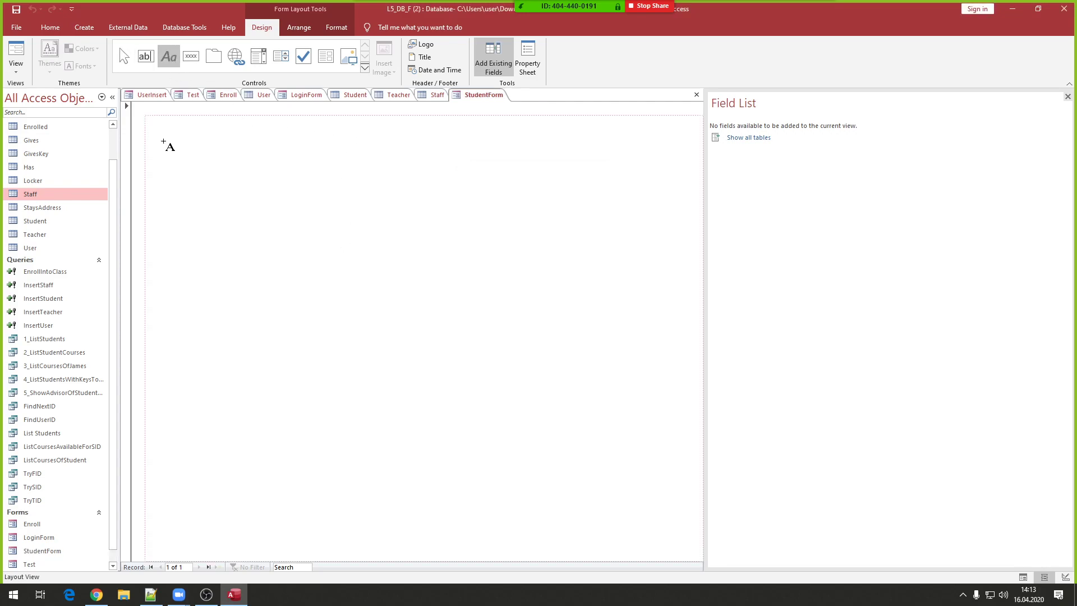
click(162, 141)
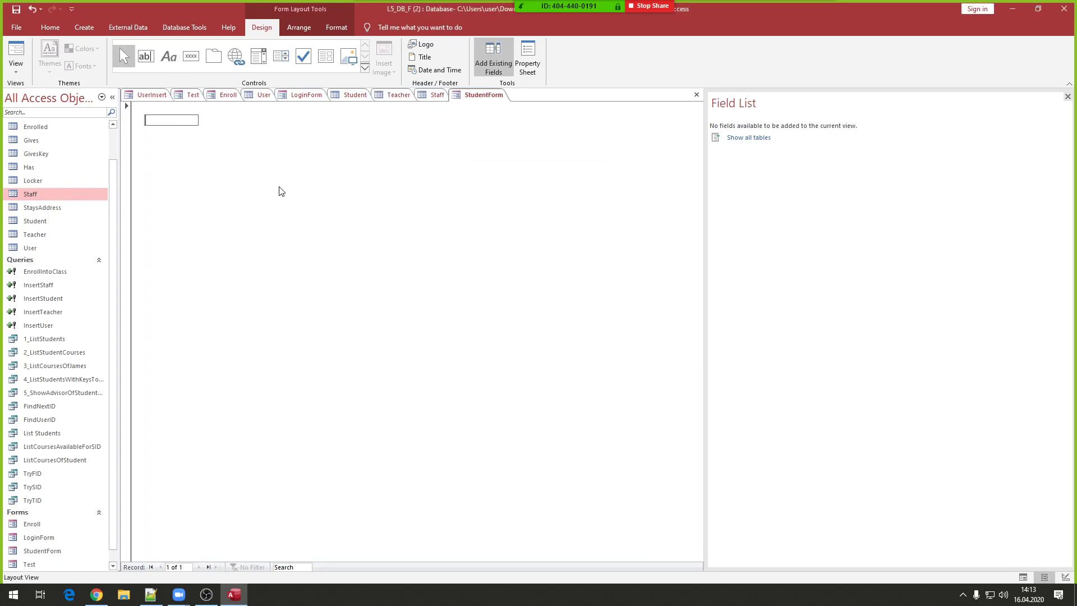
text(Student Form)
key(Return)
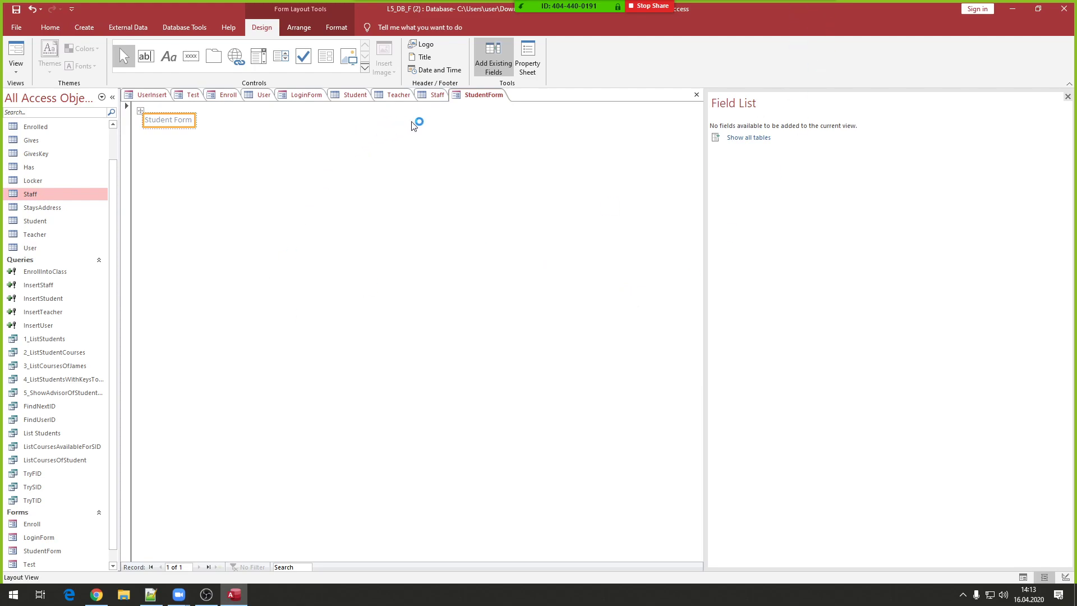
key(alt+Tab)
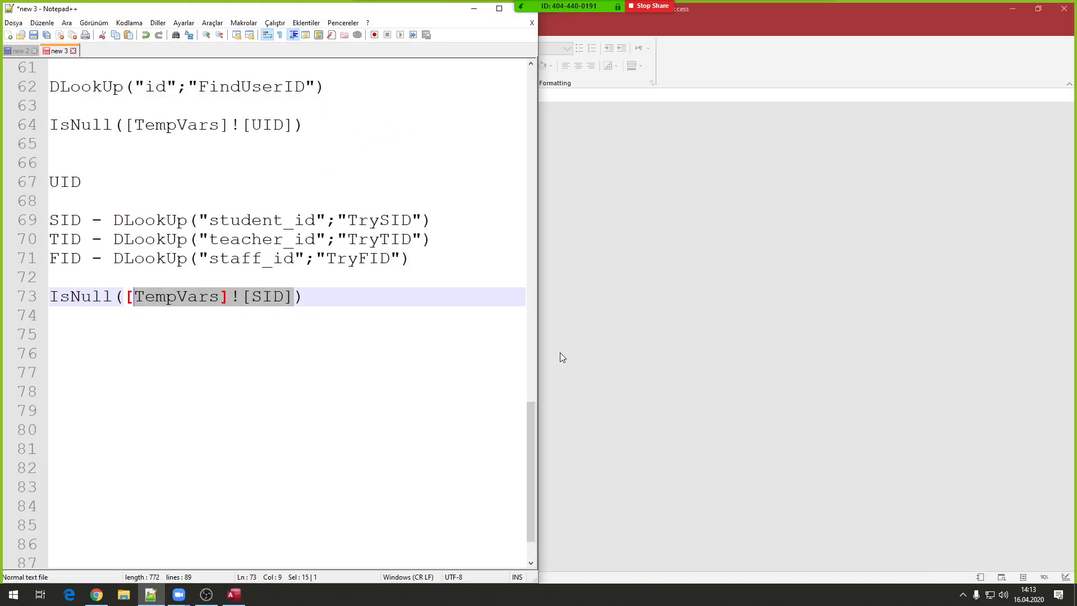
- Bring Access back, open StudentForm in Form view, and restore the window to a smaller size
click(704, 23)
scroll(92, 423, down, 2)
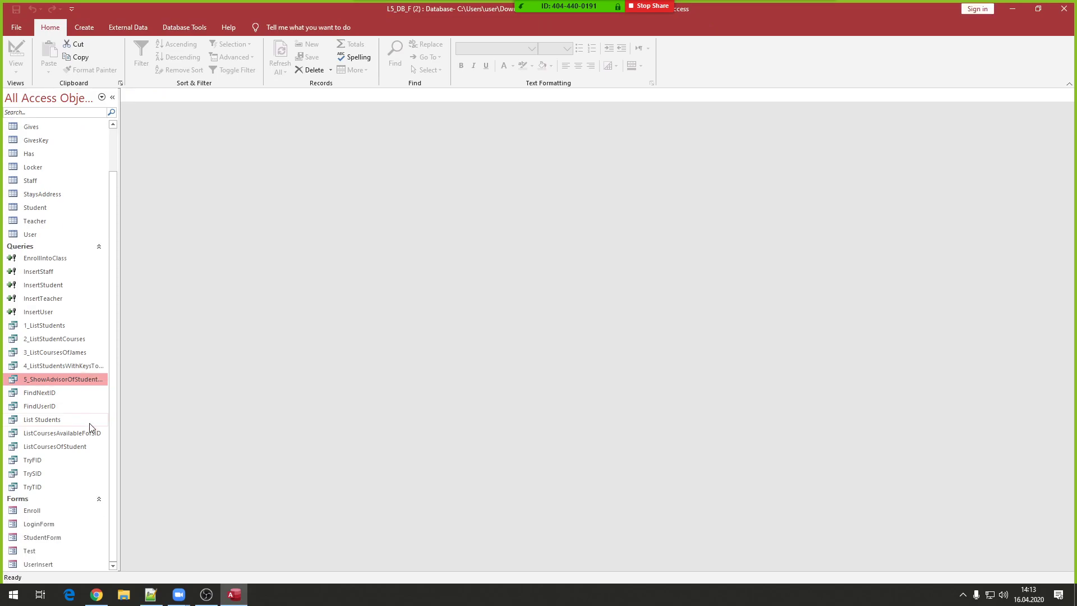
double_click(53, 536)
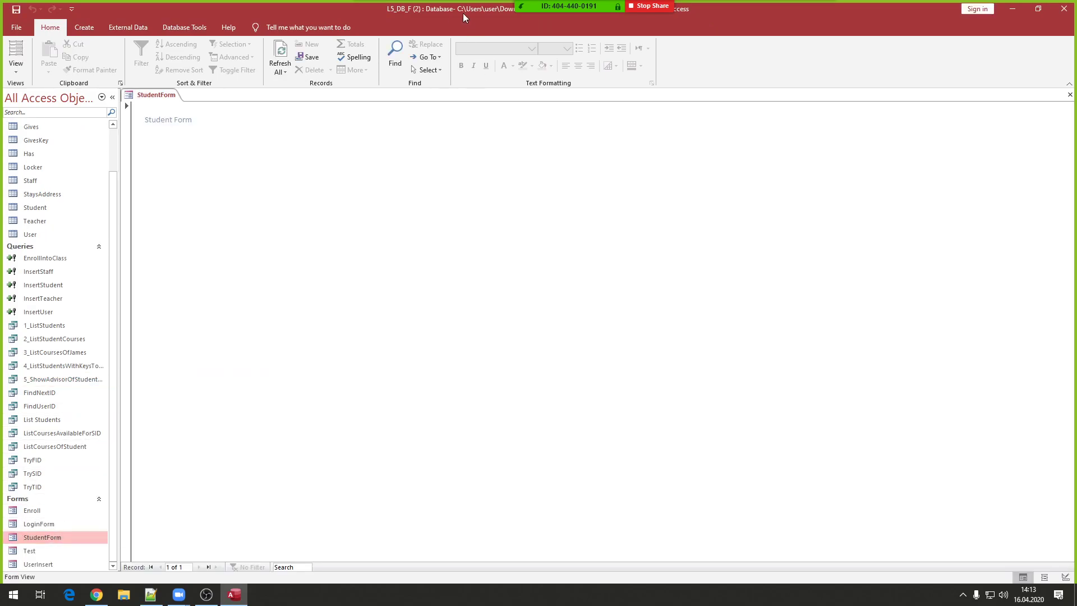
drag(462, 13, 415, 2)
- Create a new blank form and save it as TeacherForm
click(94, 27)
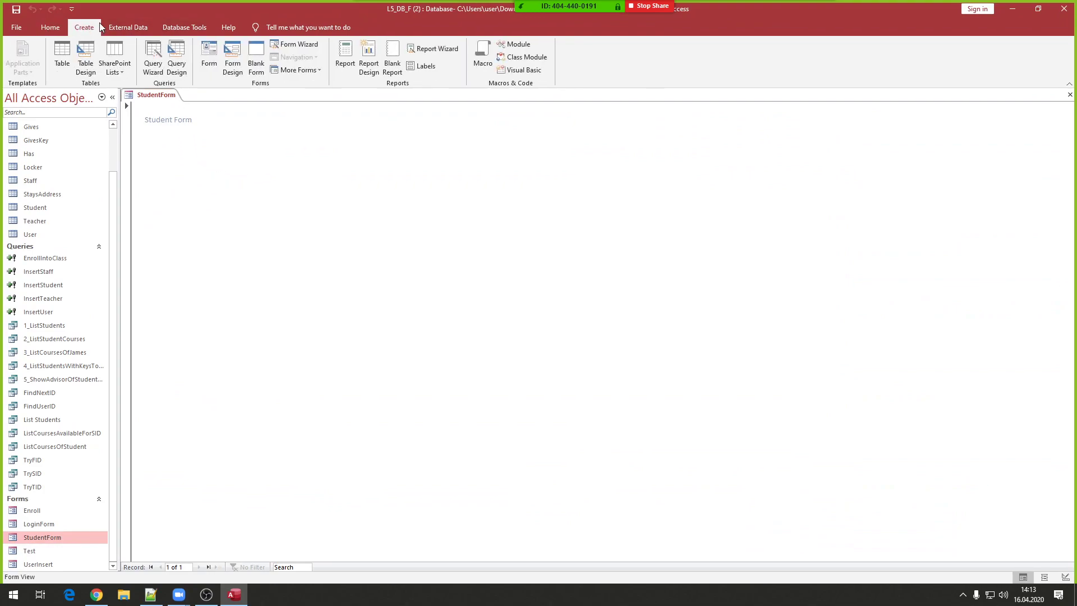
click(134, 27)
click(50, 27)
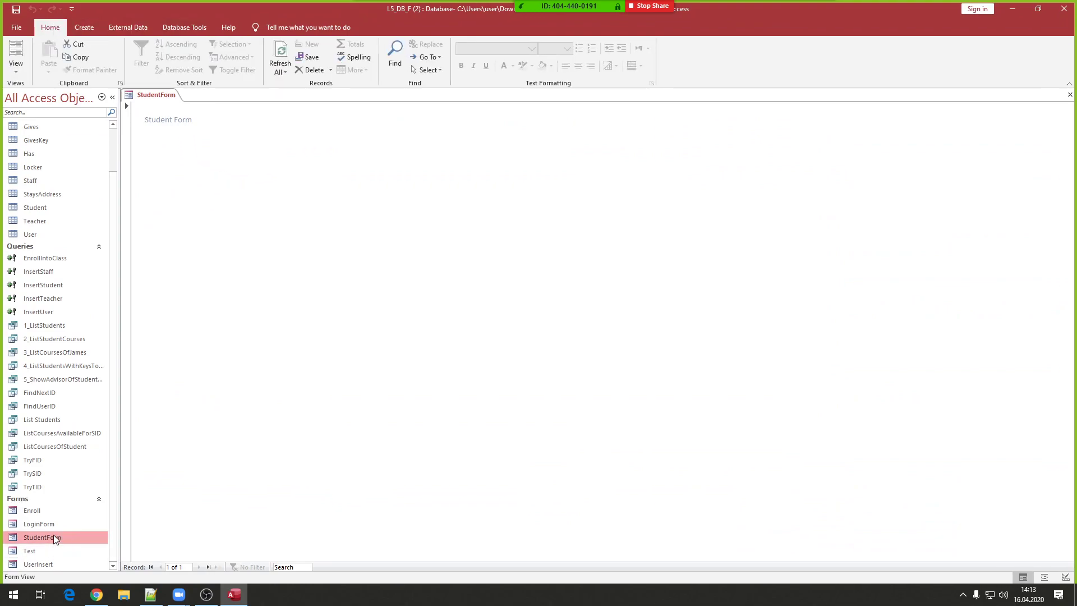
click(79, 27)
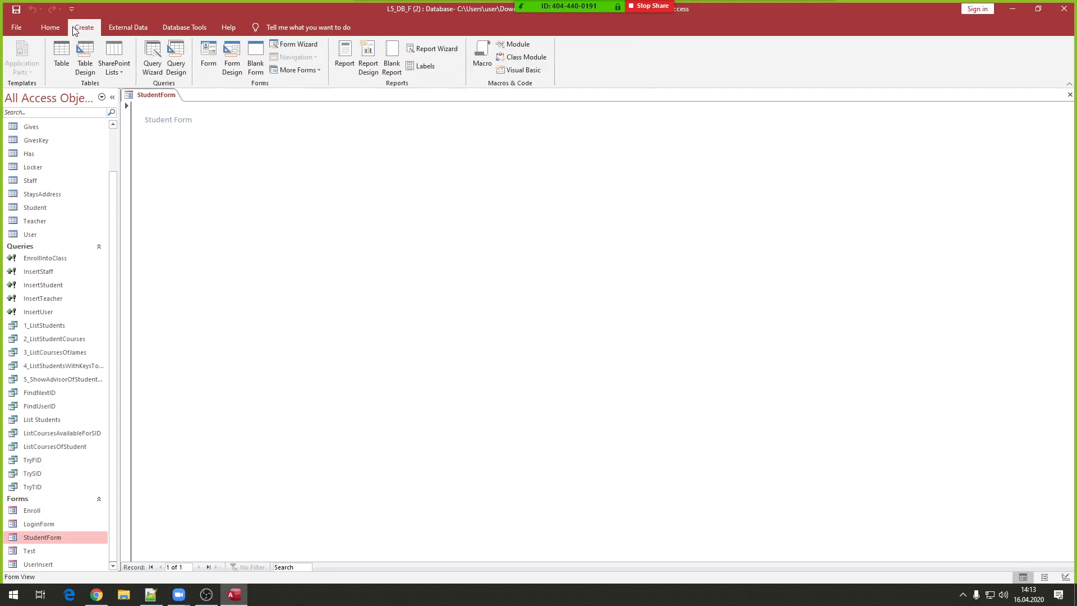
click(233, 53)
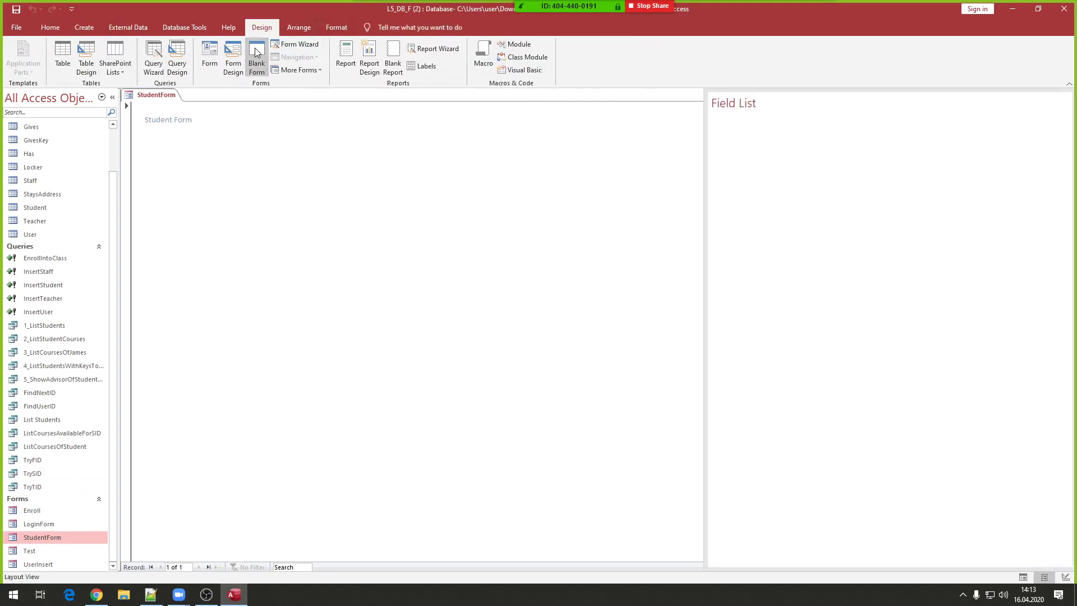
key(ctrl+s)
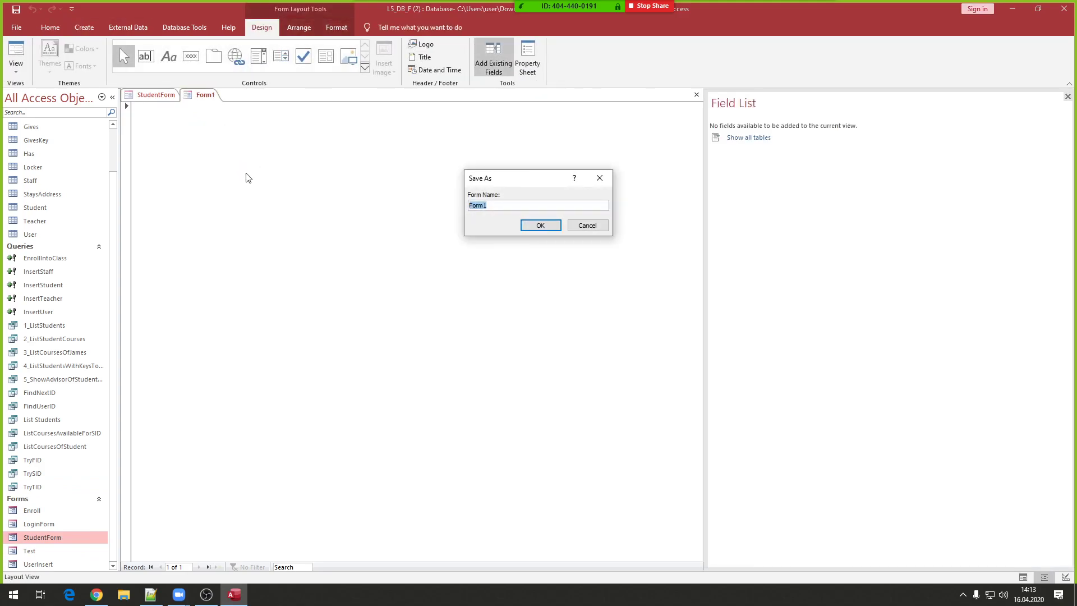
text(TeacherForm)
key(Return)
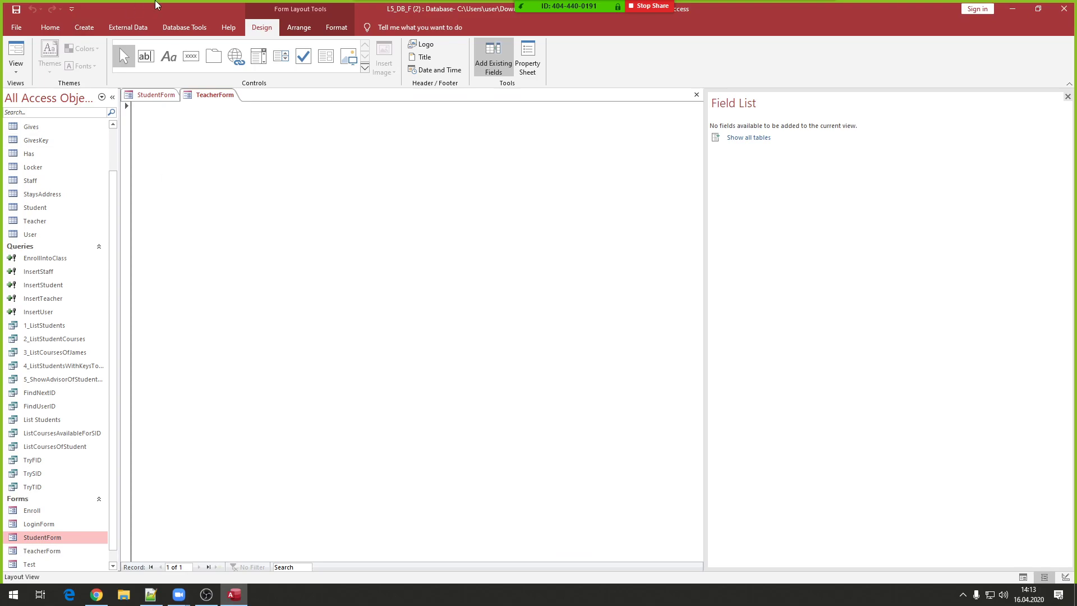
- Add a 'Teacher Form' title label, then start another blank form
click(169, 122)
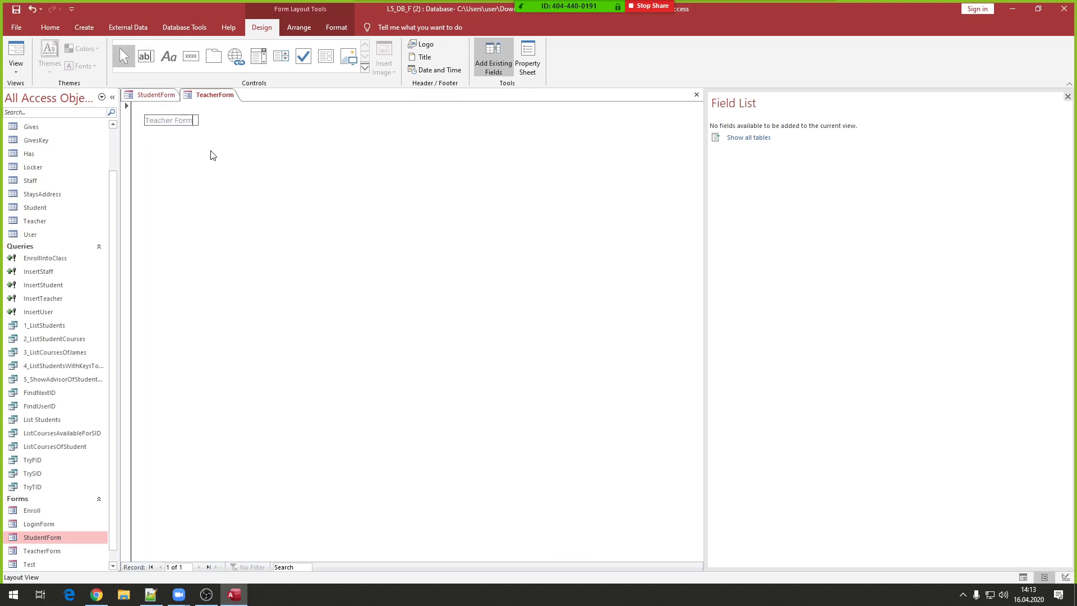
text(Teacher Form)
key(Return)
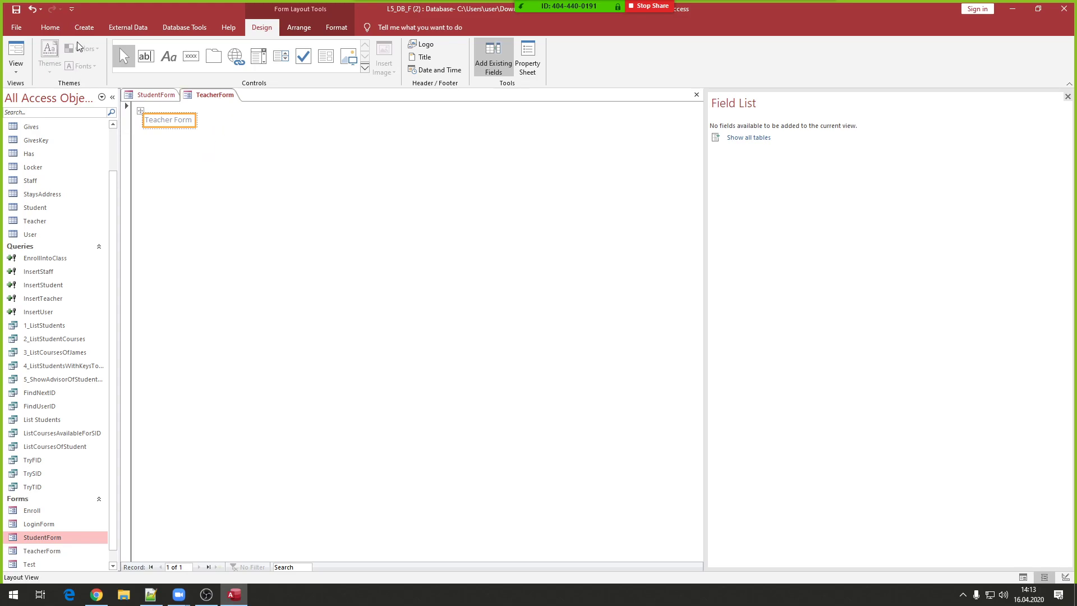
click(84, 27)
click(258, 56)
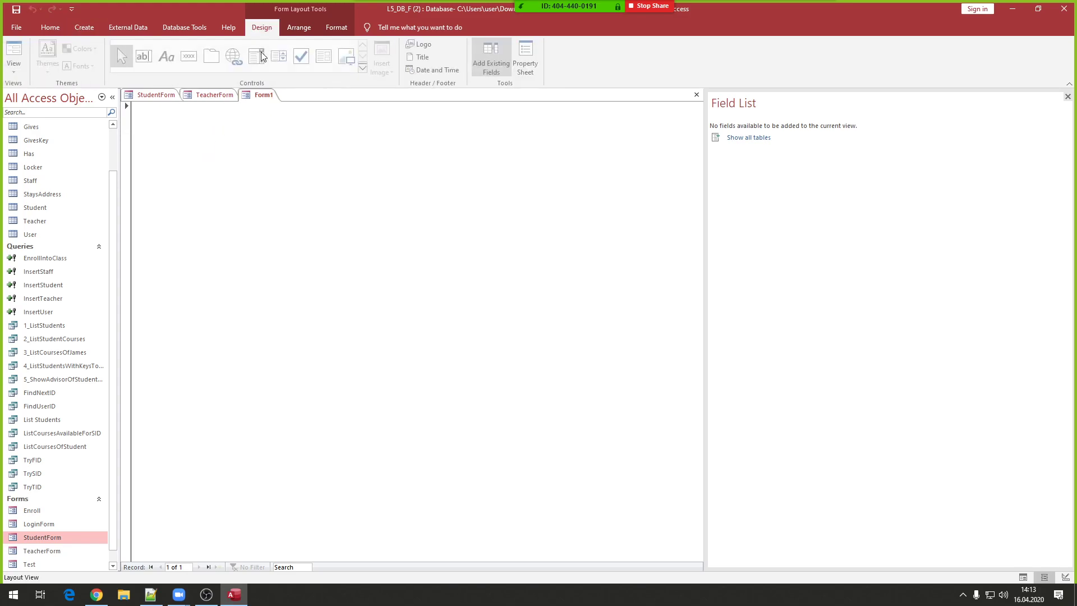
- Save the new form as StaffForm and place a StaffForm title label on it
key(ctrl+s)
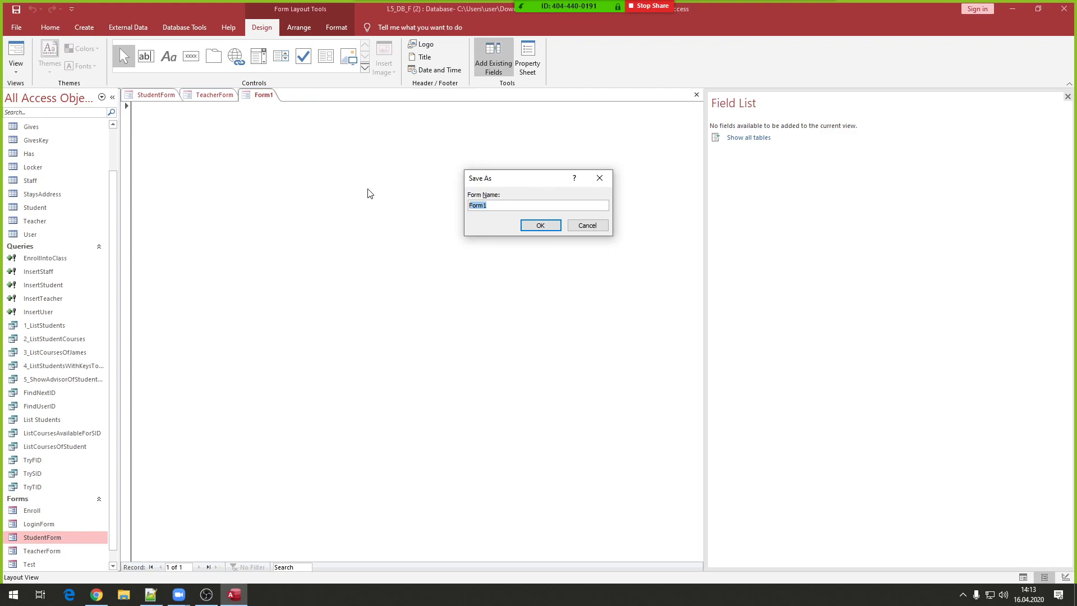
text(StaffForm)
key(Return)
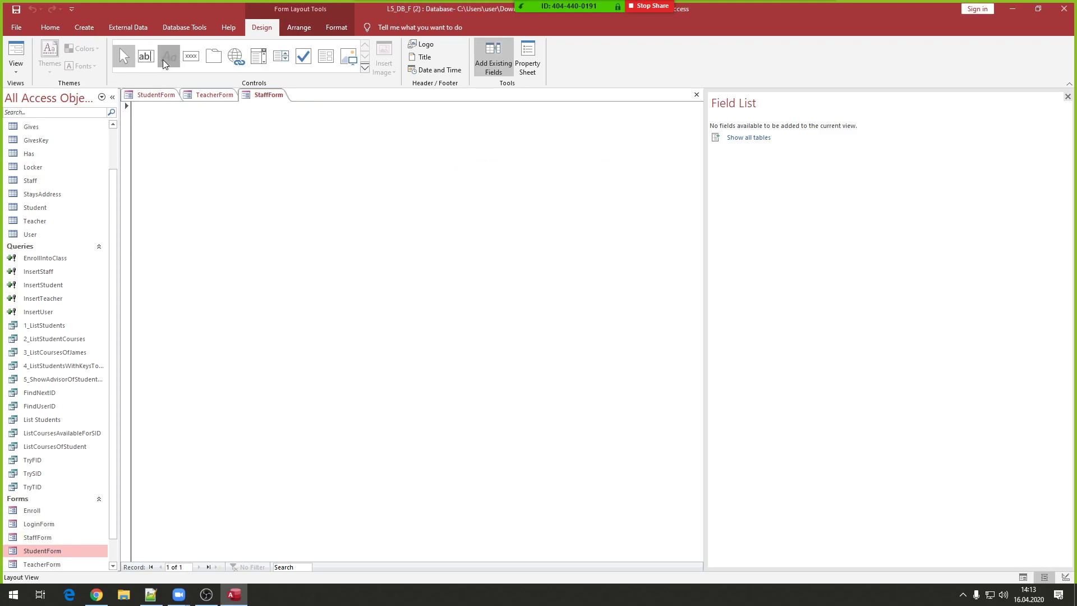
click(161, 144)
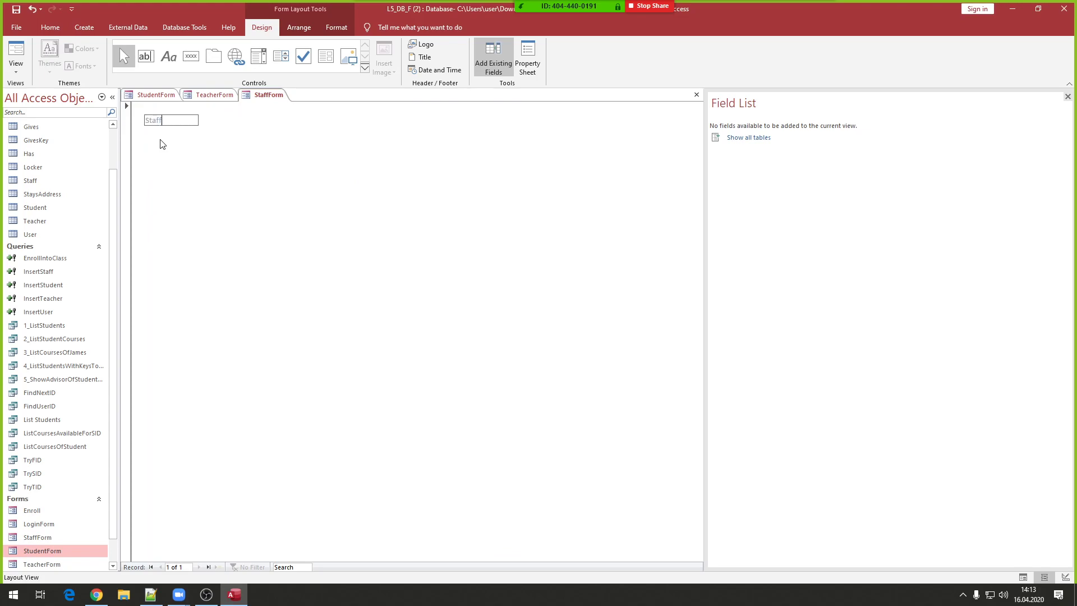
key(Return)
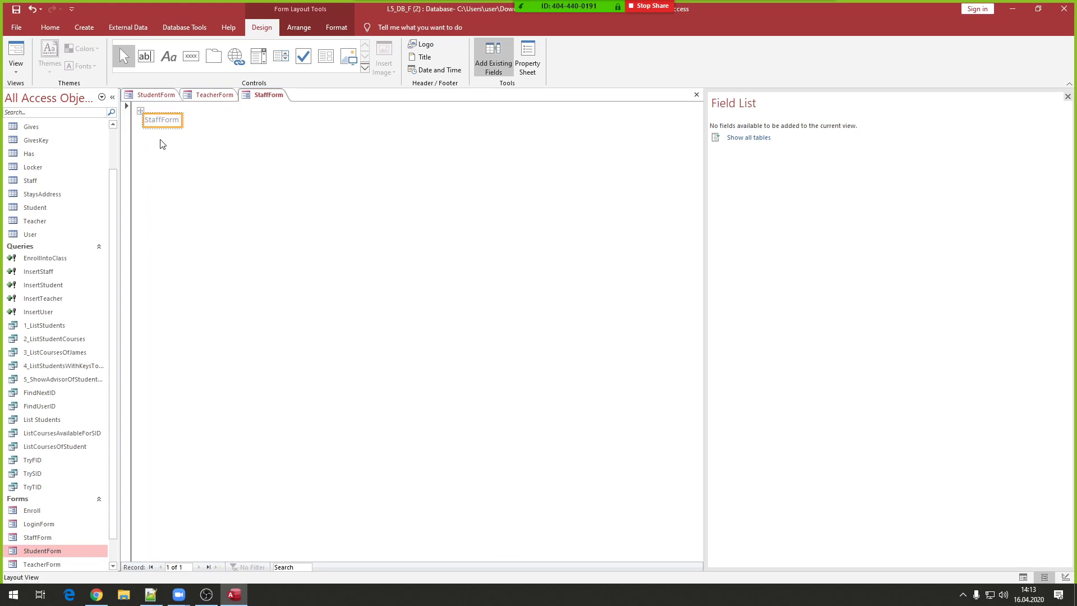
- Compare with the Student and Teacher titles and change the label text to 'Staff Form'
click(160, 99)
click(264, 95)
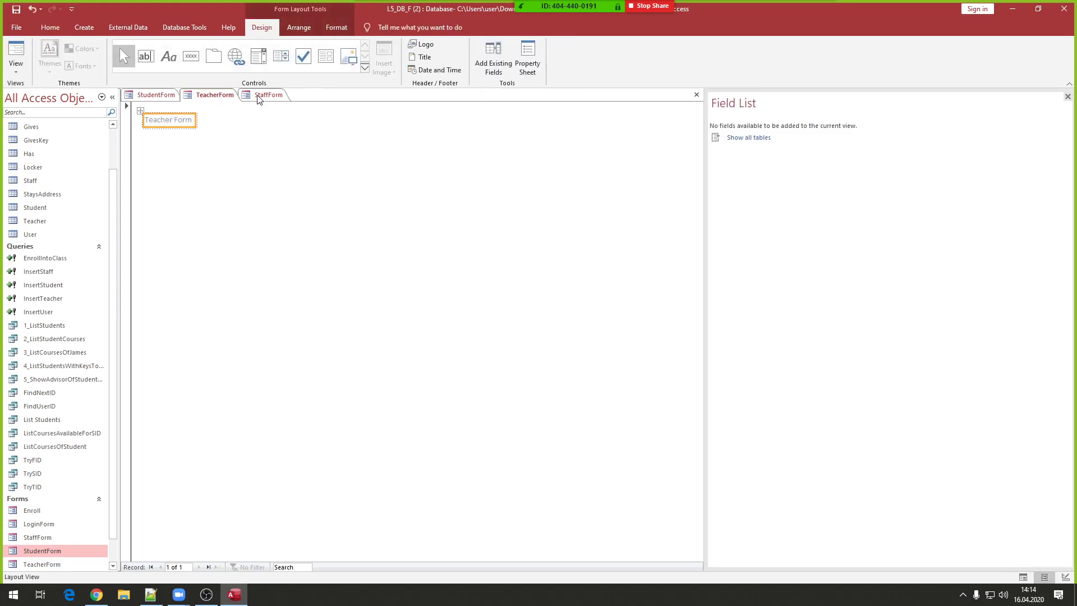
click(154, 93)
click(222, 96)
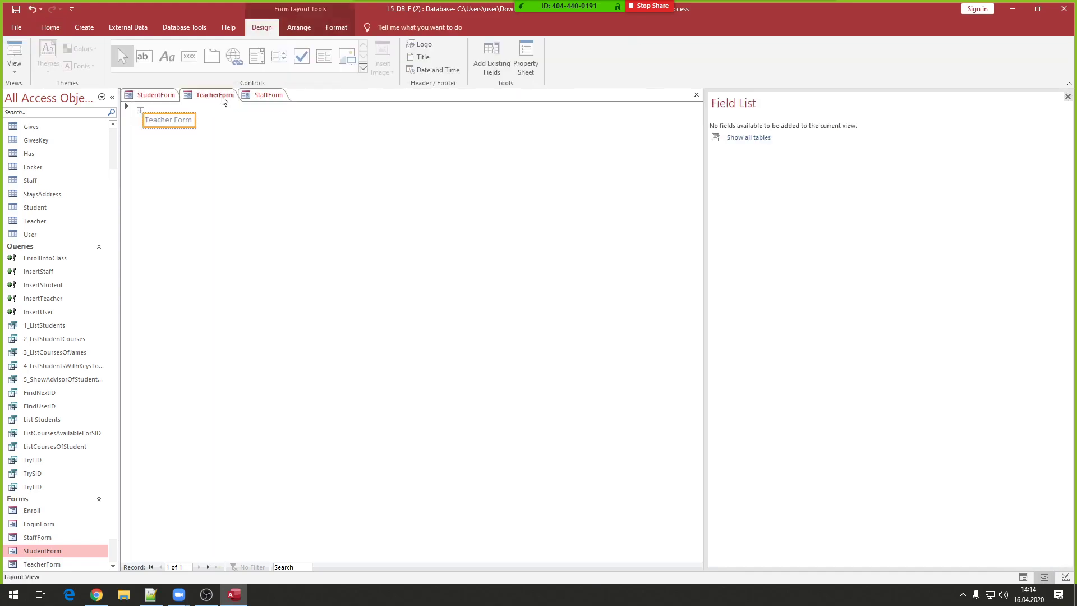
click(268, 95)
double_click(164, 121)
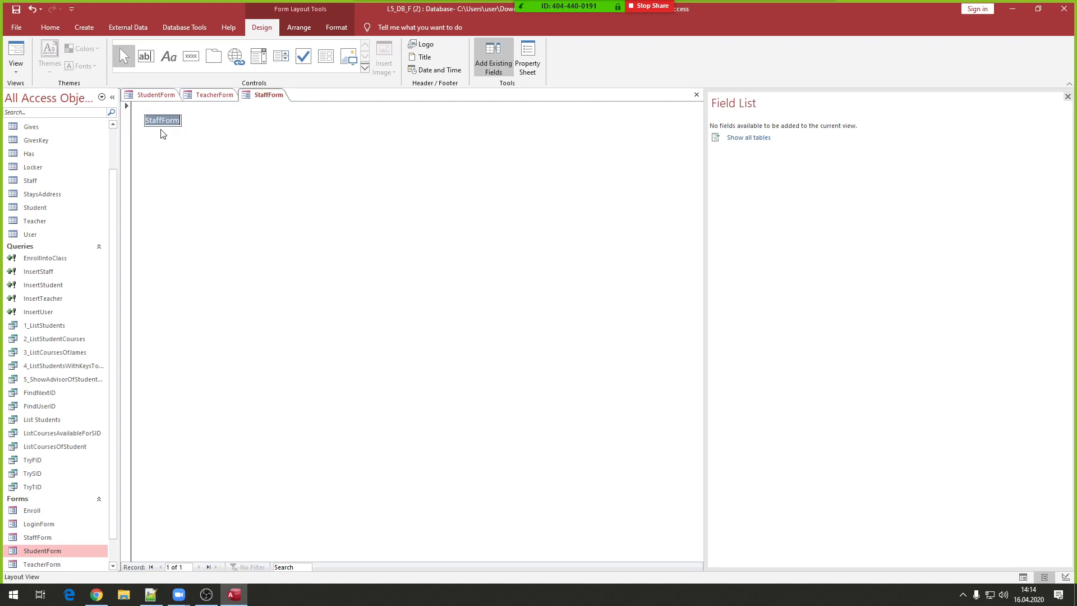
click(163, 120)
click(205, 174)
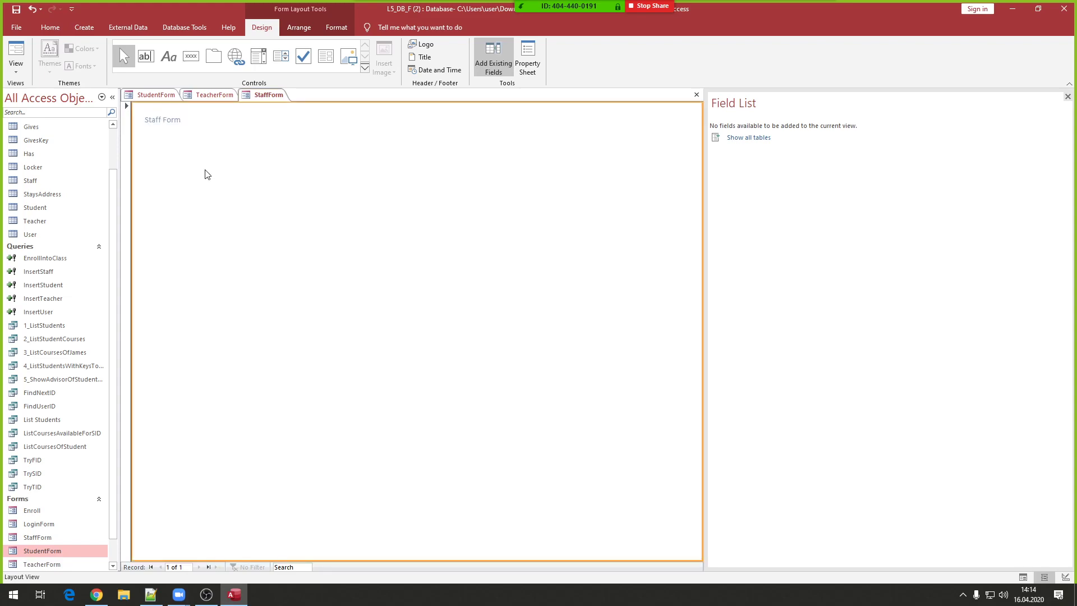
click(52, 525)
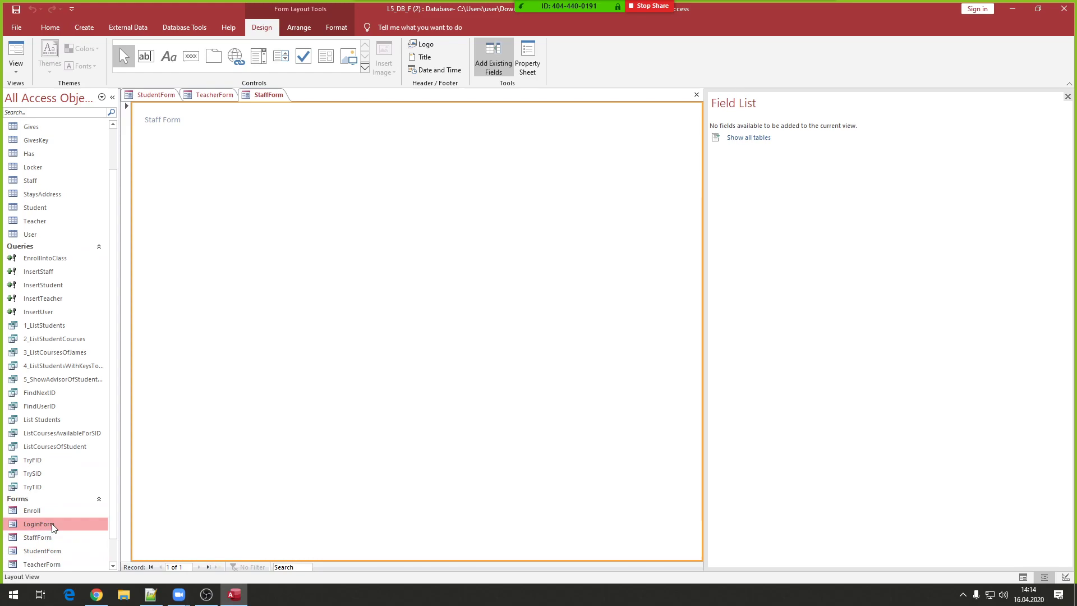
- Open LoginForm in Layout view, inspect the Login button's empty On Click macro, and close it
double_click(51, 524)
right_click(277, 302)
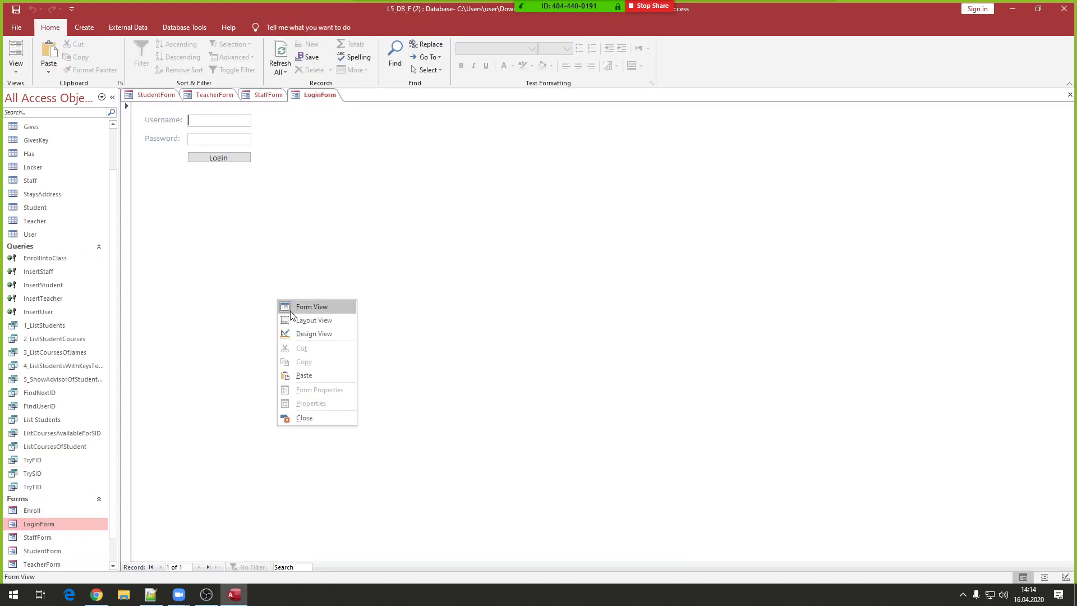
click(295, 320)
right_click(218, 163)
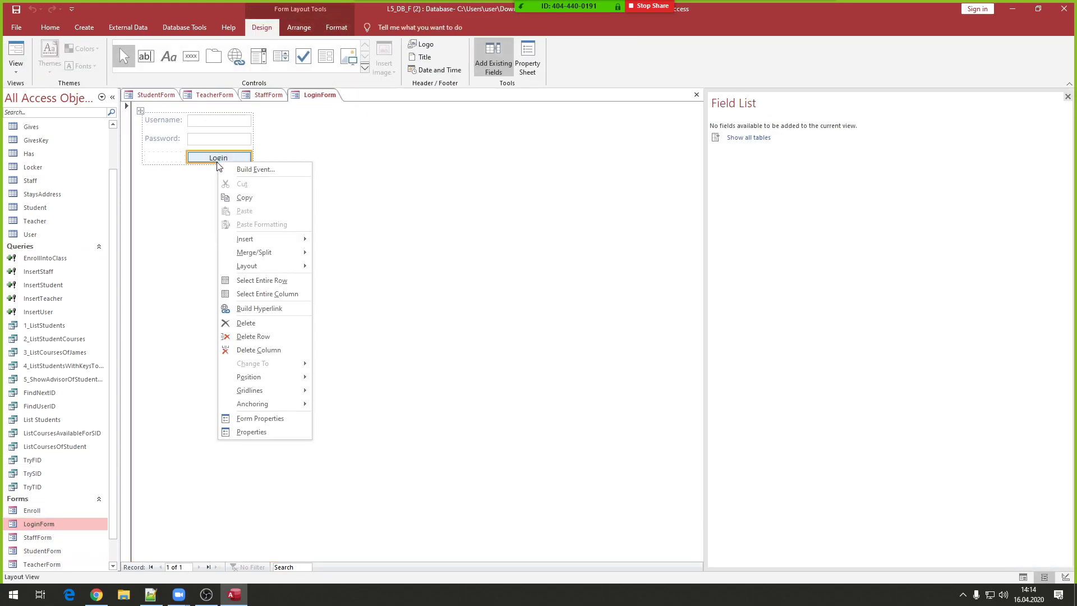
click(238, 170)
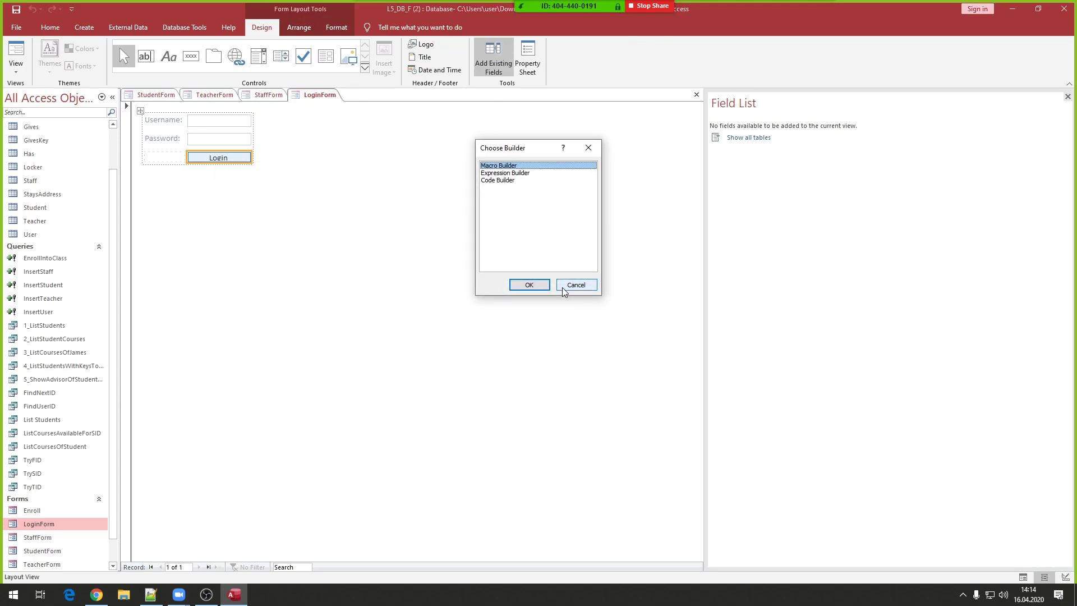
click(524, 287)
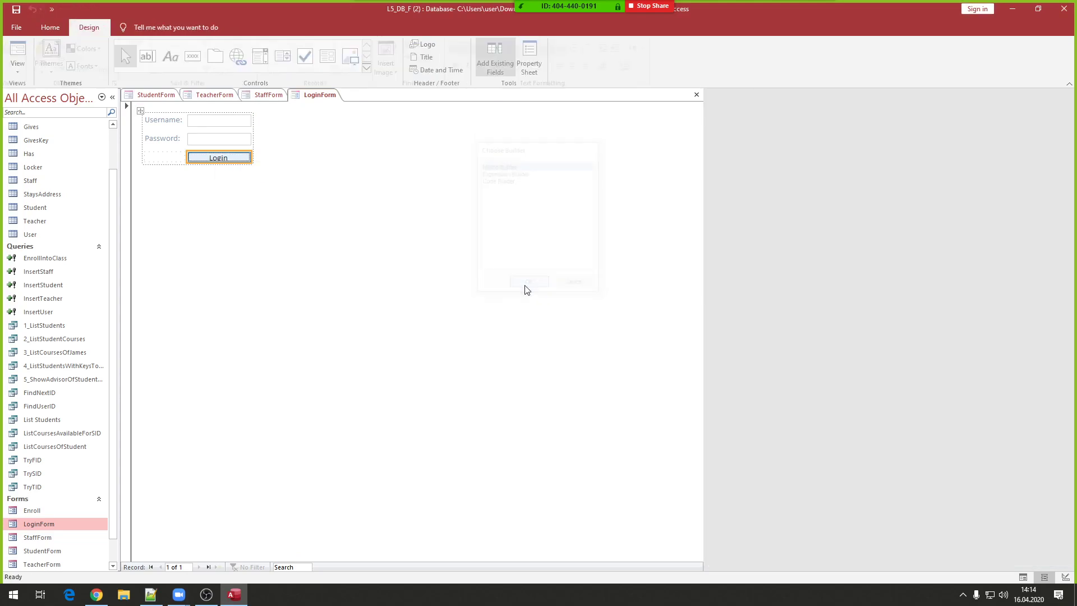
right_click(262, 94)
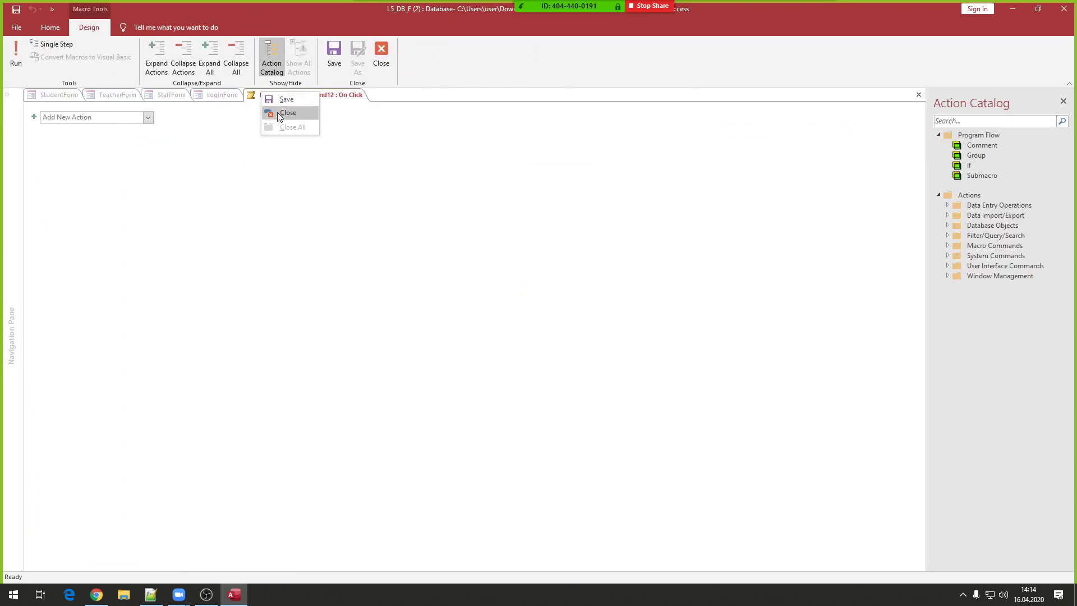
click(277, 113)
- Look through StudentForm, TeacherForm and StaffForm, then open UserInsert and reopen LoginForm
click(156, 94)
click(214, 95)
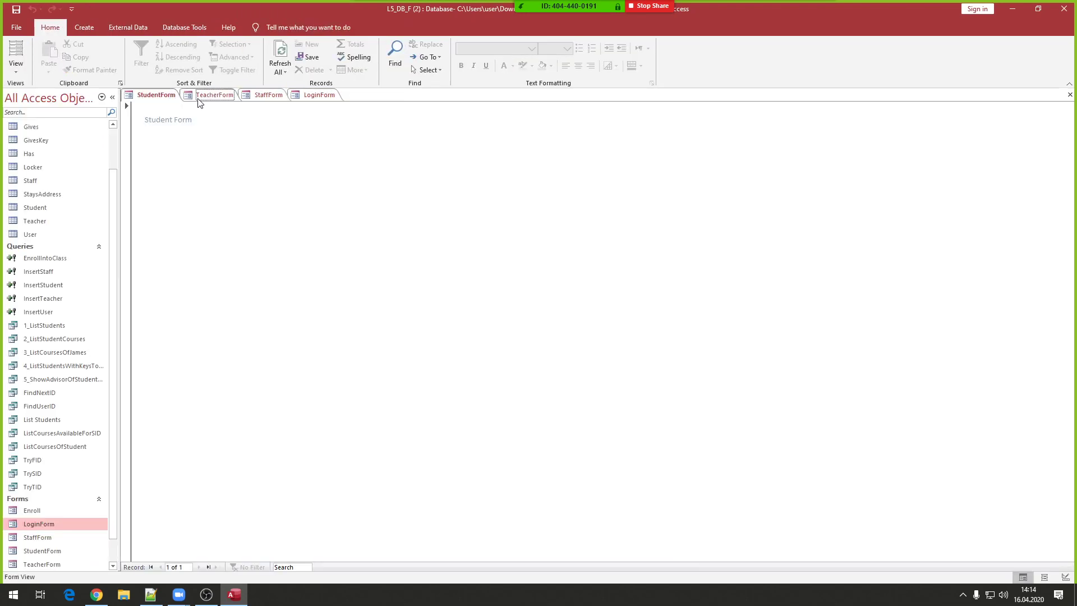
click(265, 94)
scroll(103, 341, down, 2)
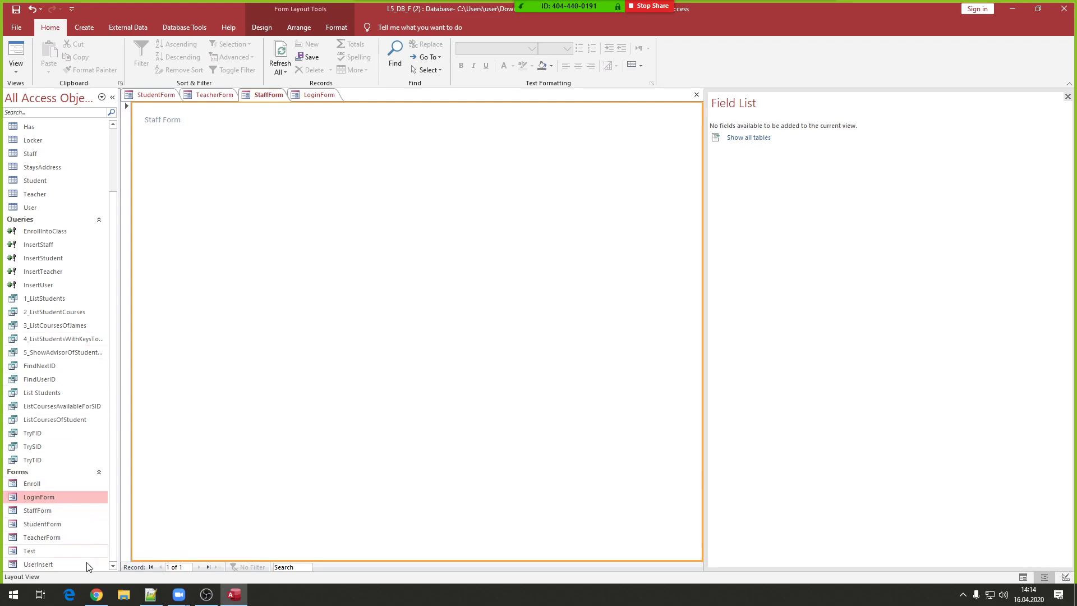
click(48, 565)
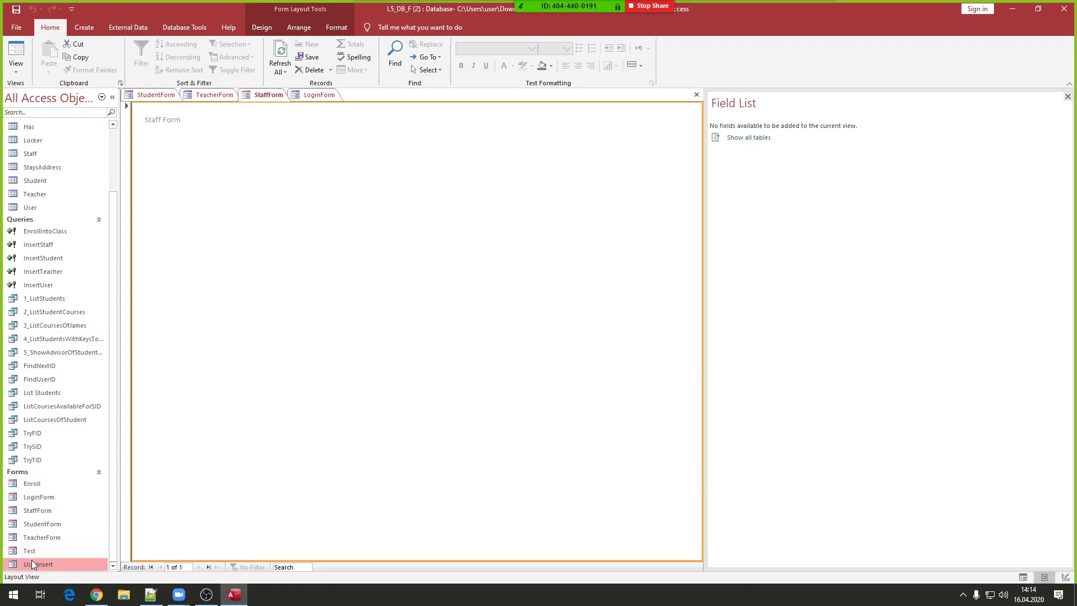
double_click(31, 560)
double_click(31, 497)
- Toggle LoginForm between Form and Layout views, cancel the Login event builder, and quit without saving
right_click(292, 266)
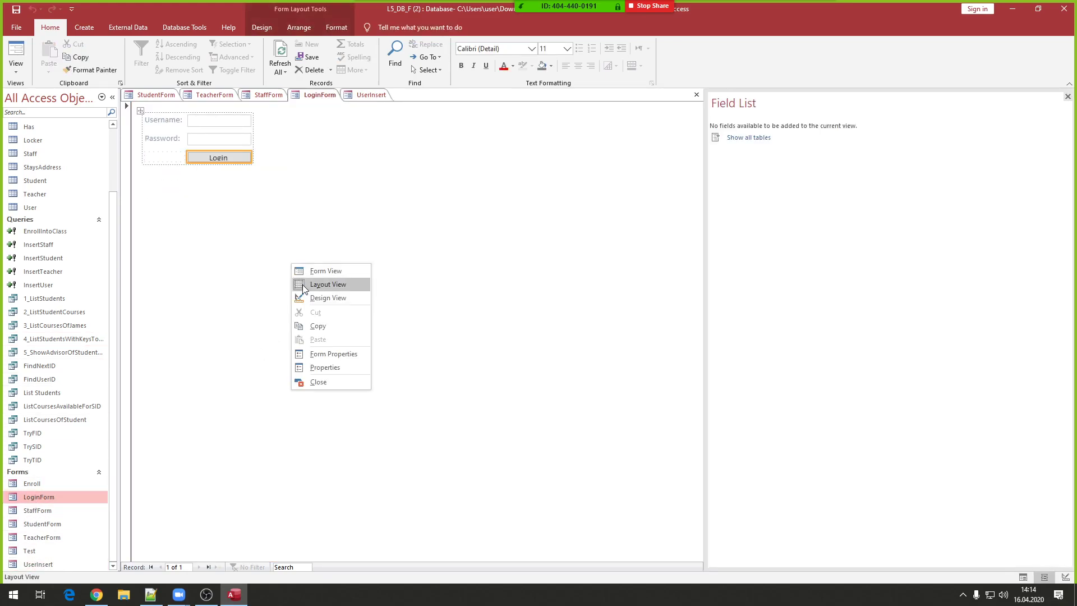
click(302, 284)
right_click(217, 162)
click(234, 170)
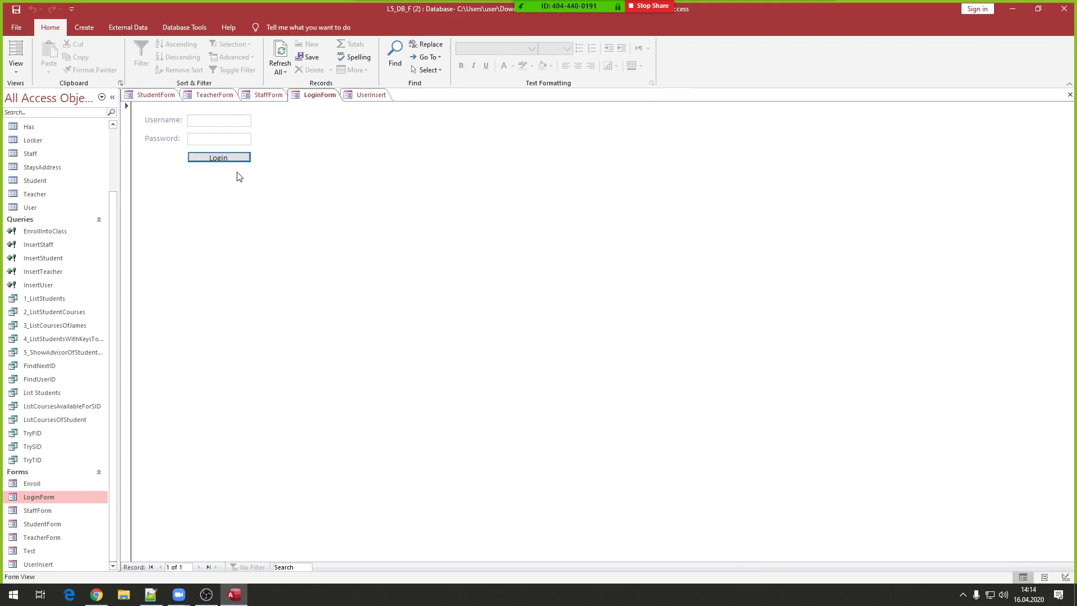
right_click(224, 157)
click(241, 173)
right_click(225, 160)
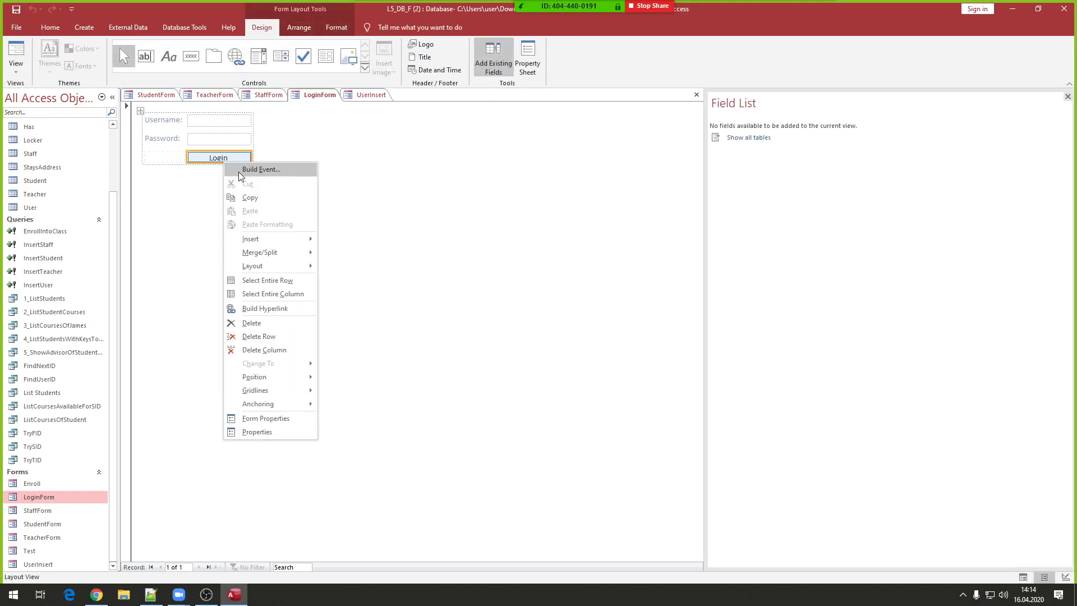
click(242, 171)
click(576, 285)
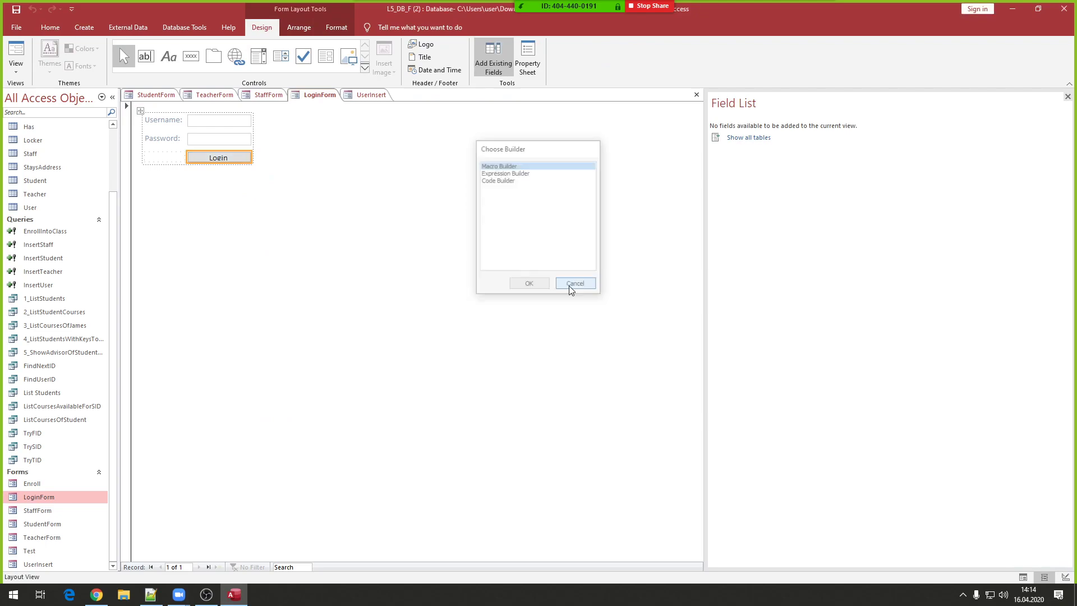
click(1064, 8)
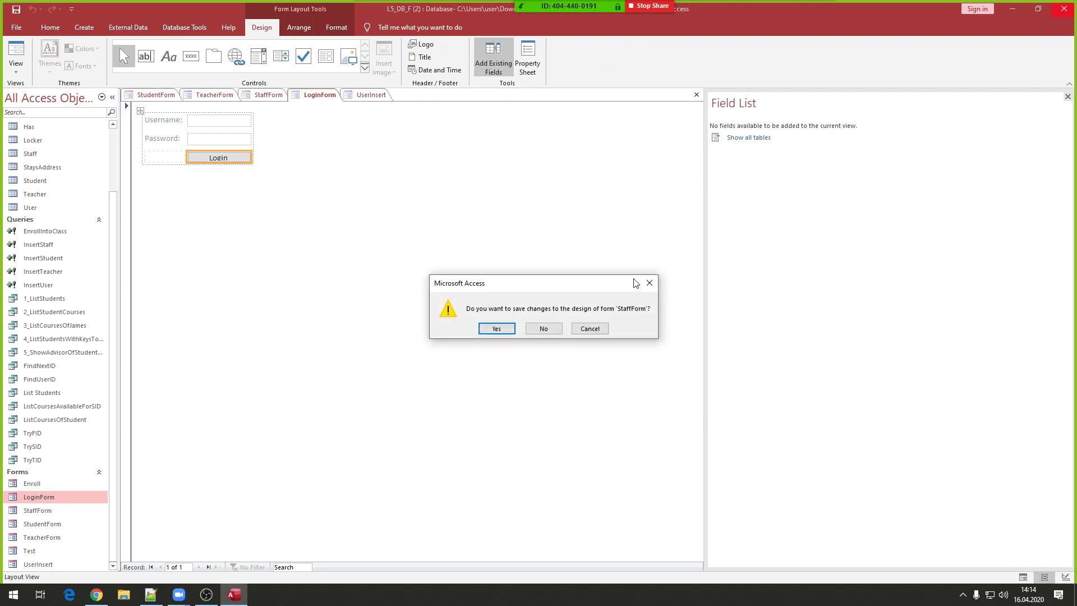
click(547, 330)
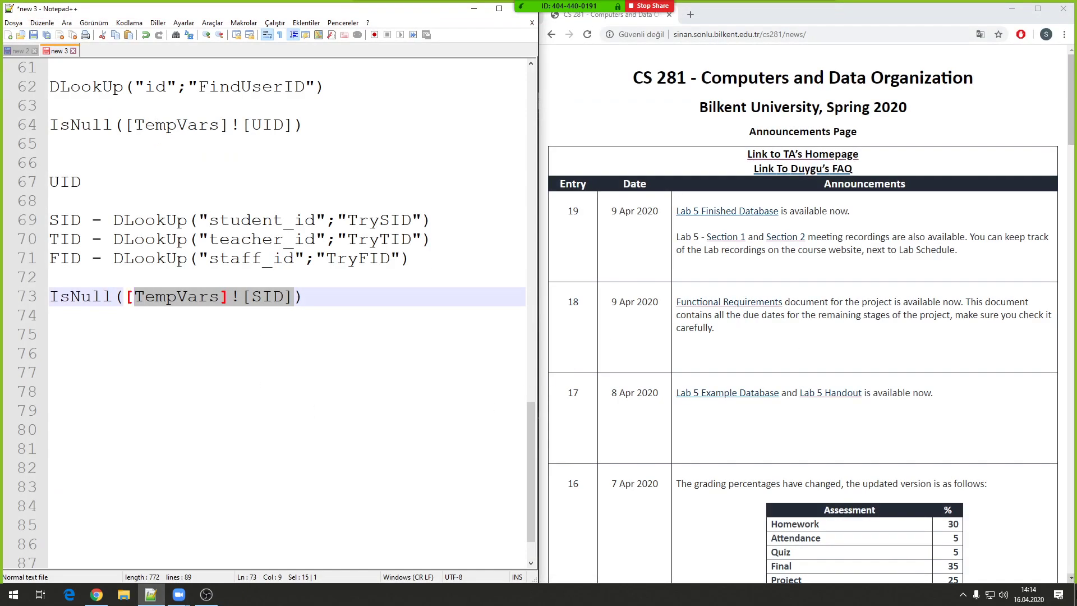
- Reopen the L6_DB_F database from the desktop and enable its content
click(1074, 594)
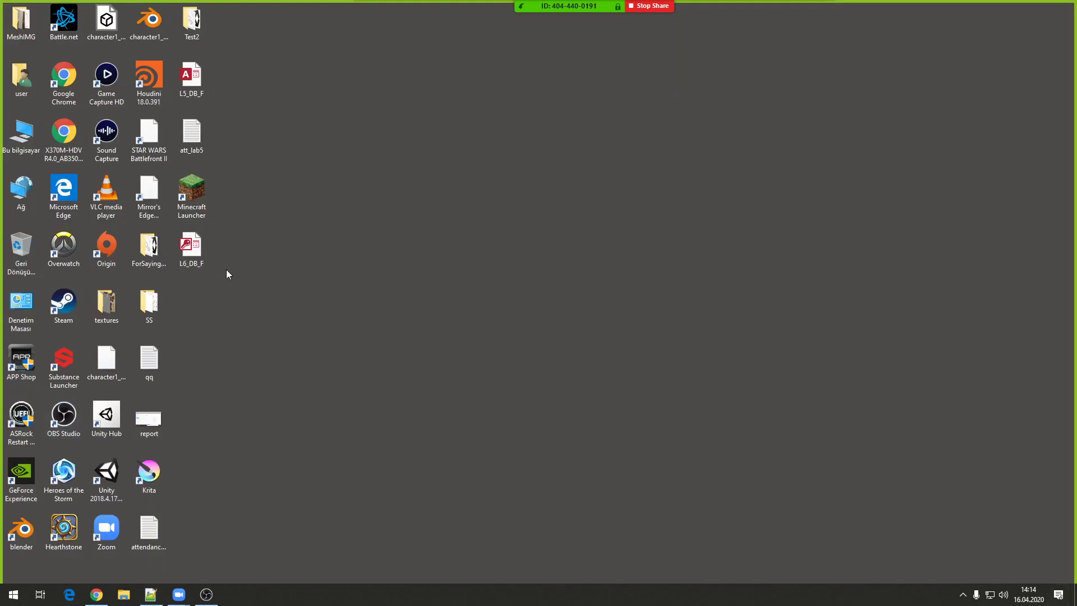
double_click(209, 253)
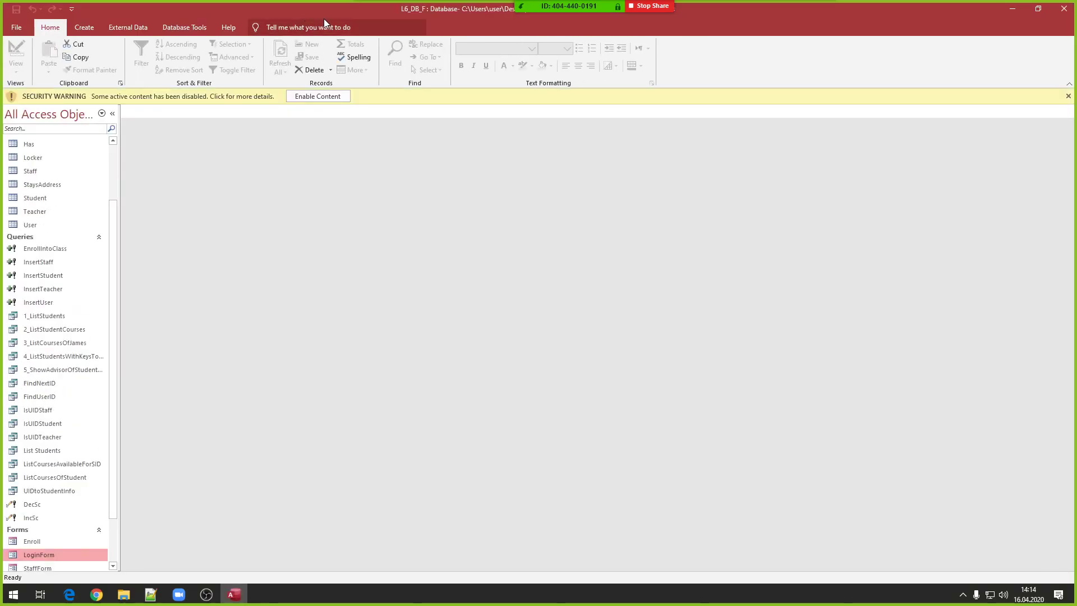
click(318, 97)
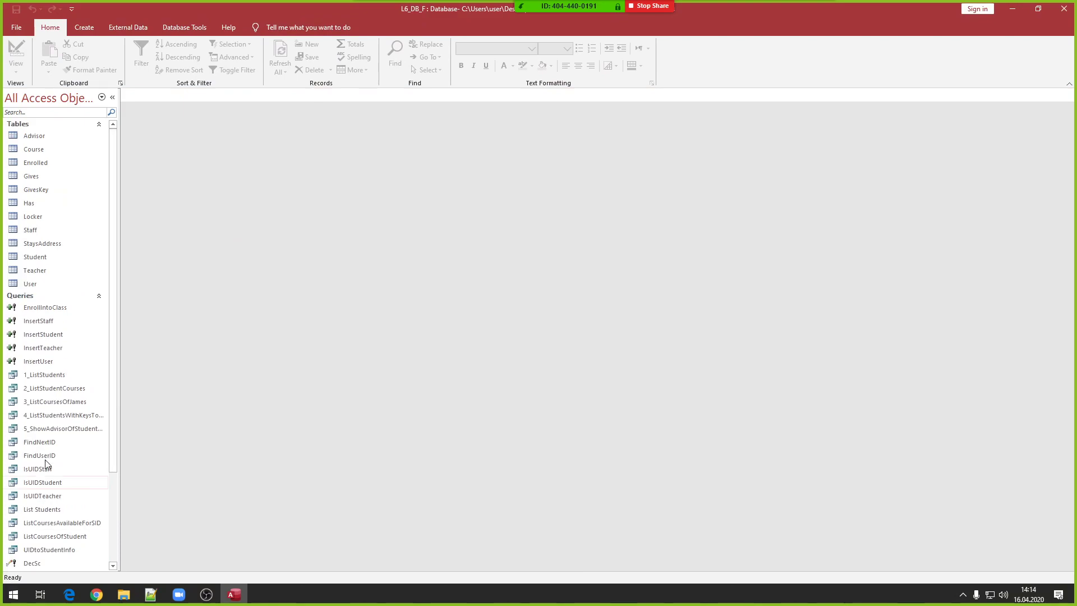
scroll(53, 454, down, 2)
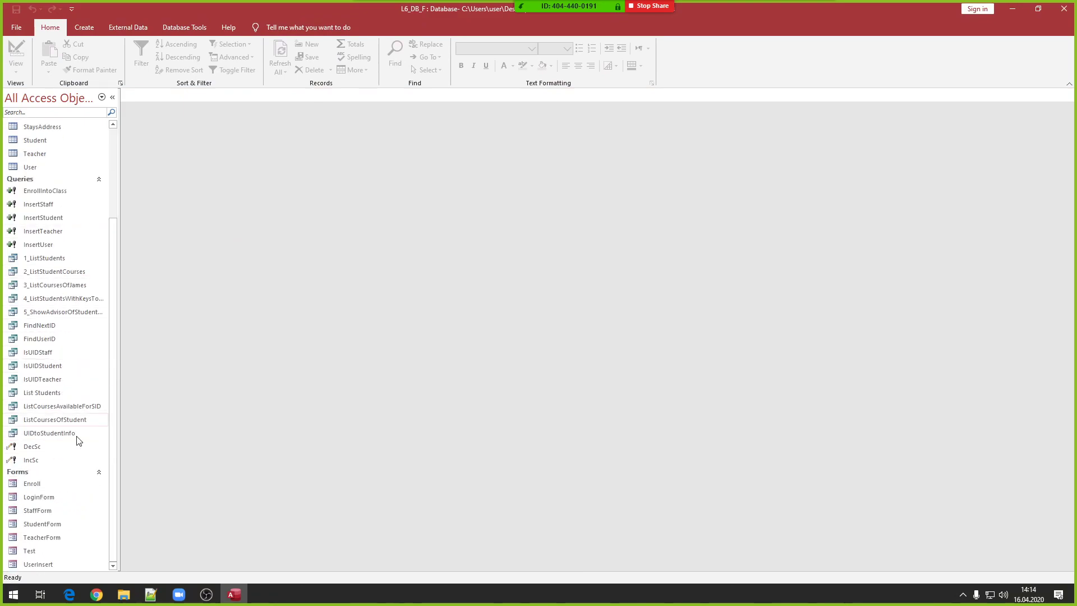
- Open LoginForm, StudentForm, TeacherForm and StaffForm
double_click(59, 499)
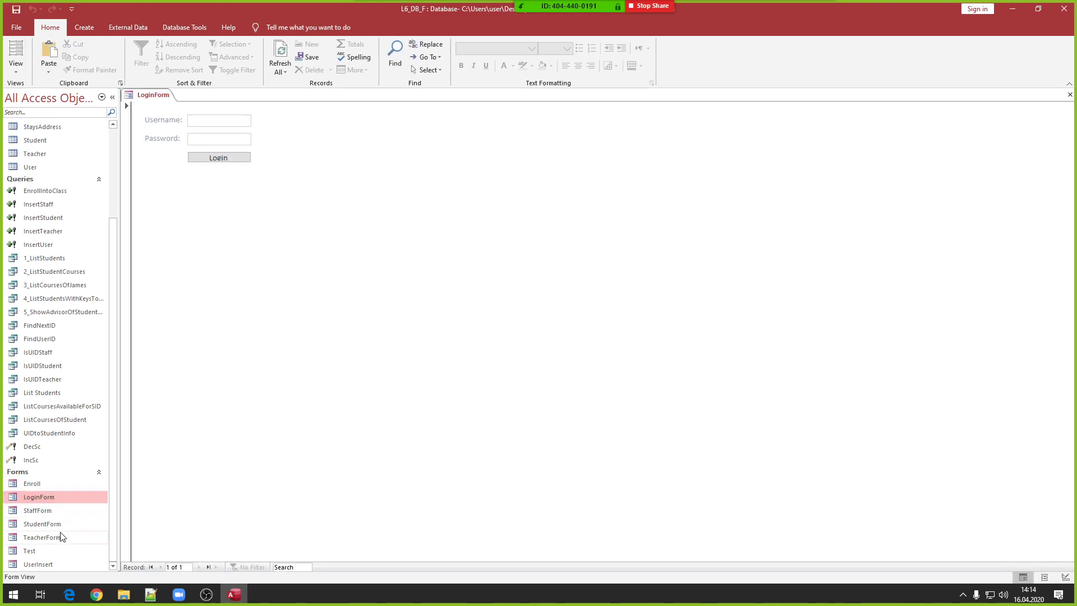
click(48, 526)
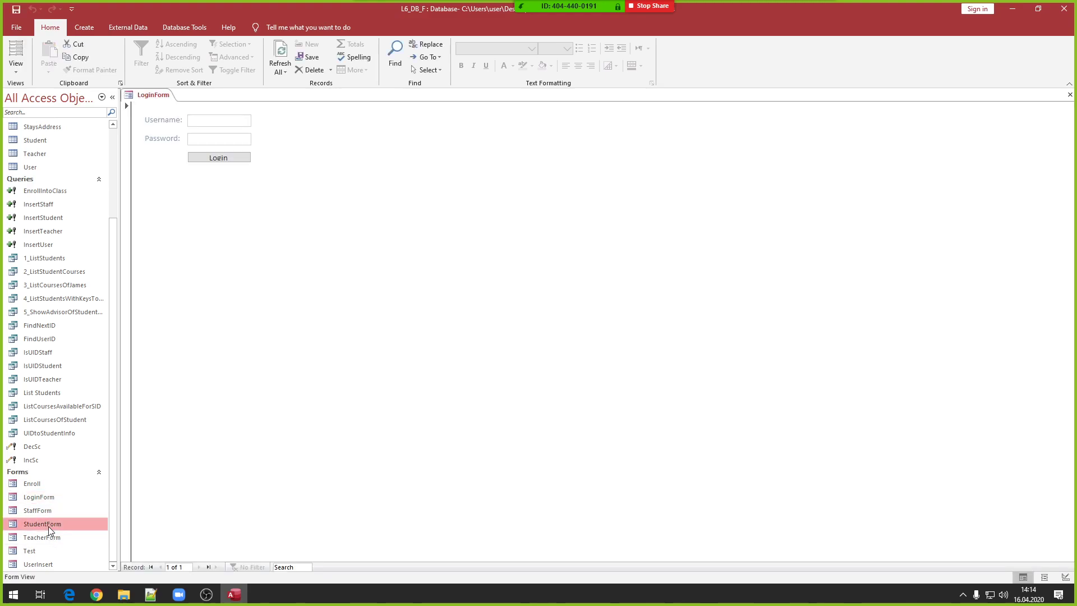
double_click(48, 526)
double_click(46, 537)
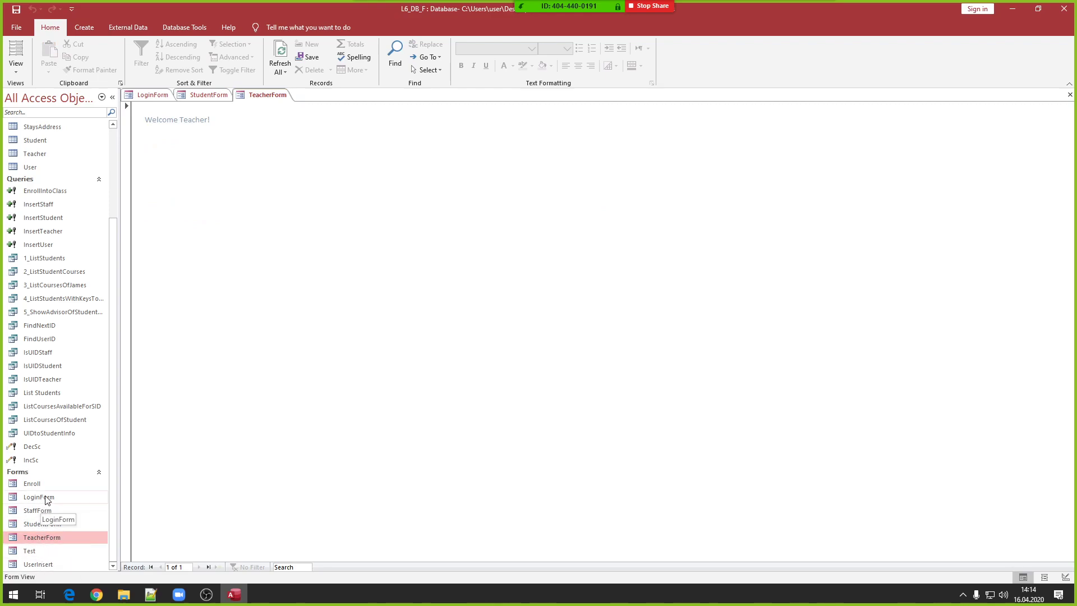
double_click(46, 511)
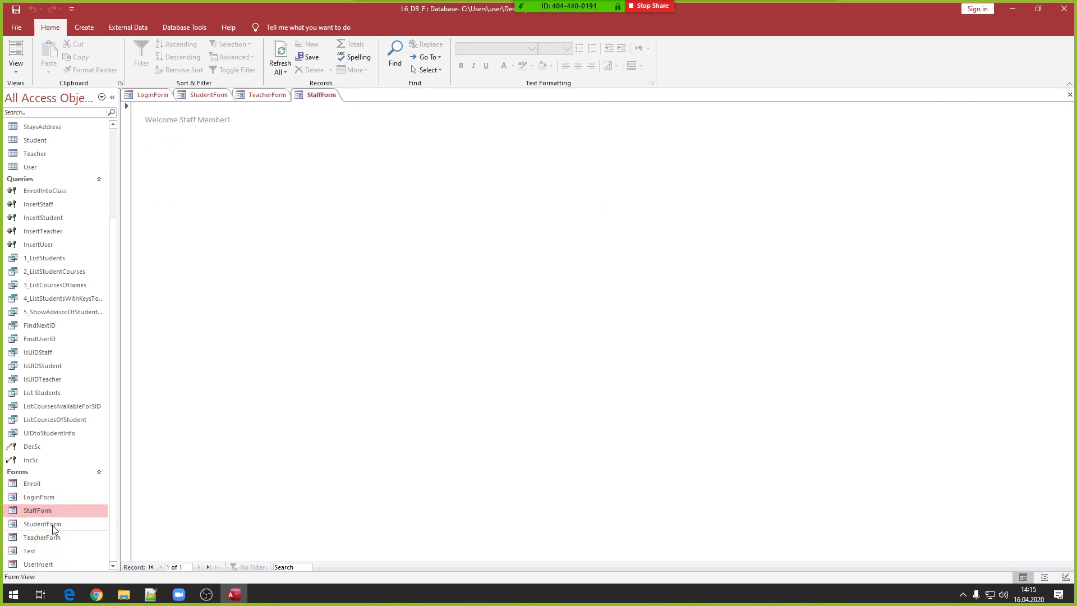
- Switch StudentForm to Layout view, then close it
double_click(52, 527)
right_click(205, 96)
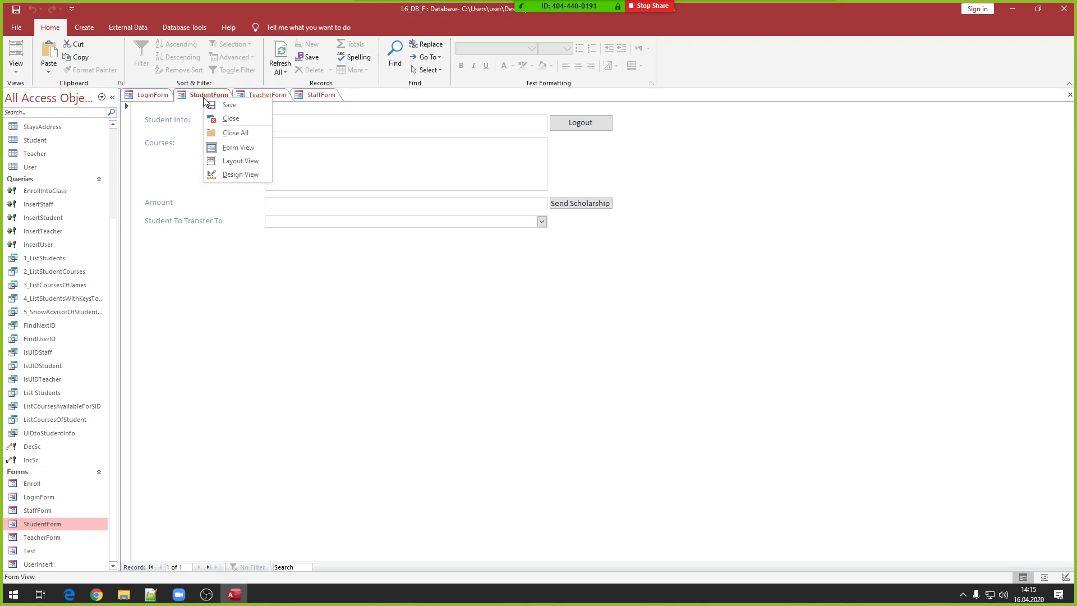
click(240, 161)
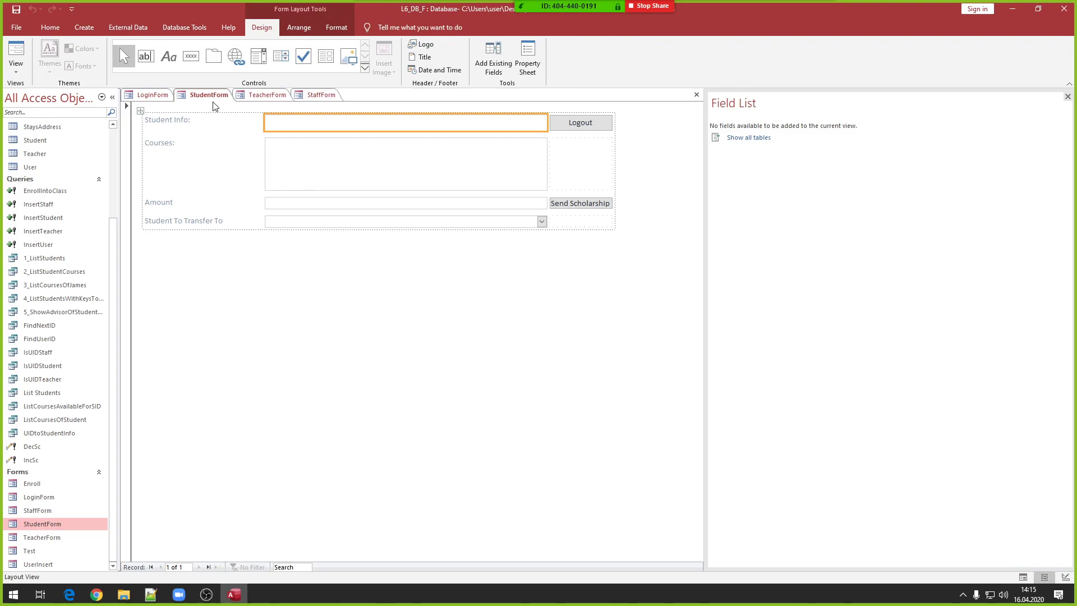
right_click(210, 95)
click(242, 122)
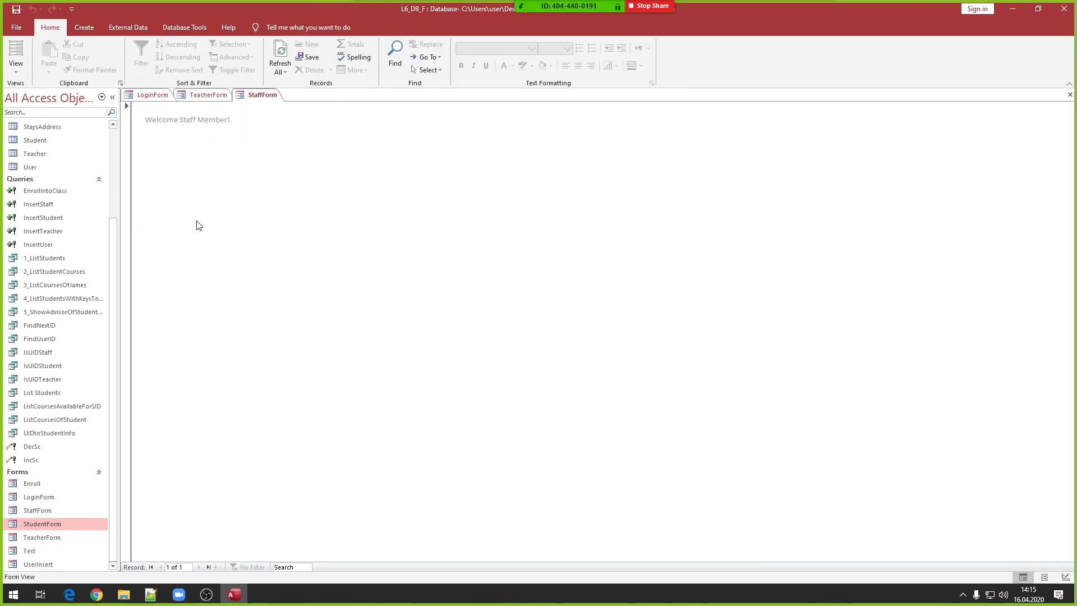
right_click(38, 525)
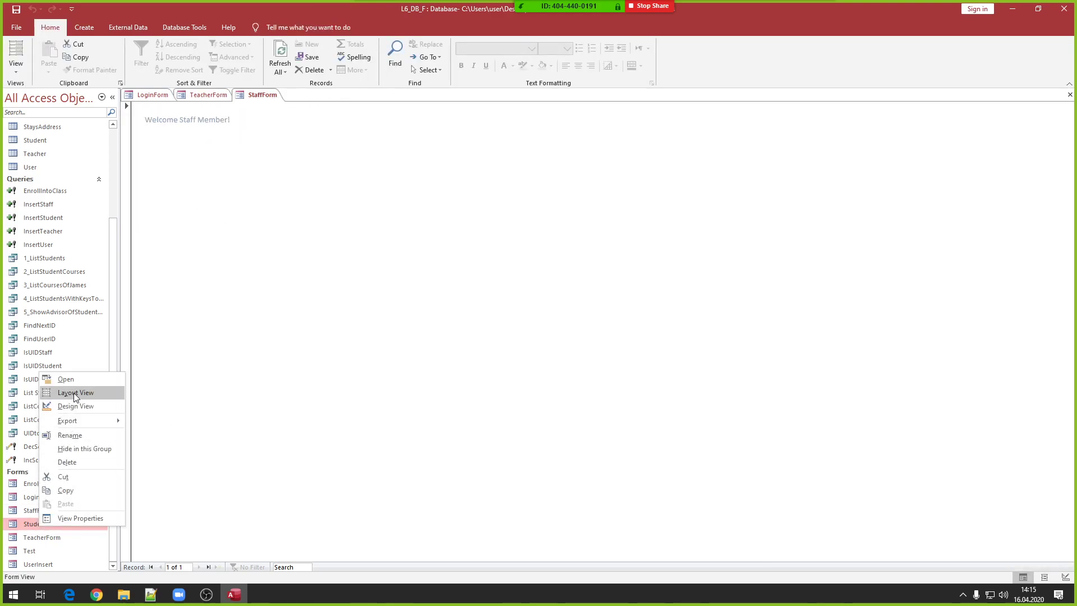
- Delete the old StudentForm and save a new blank form as StudentForm
click(91, 462)
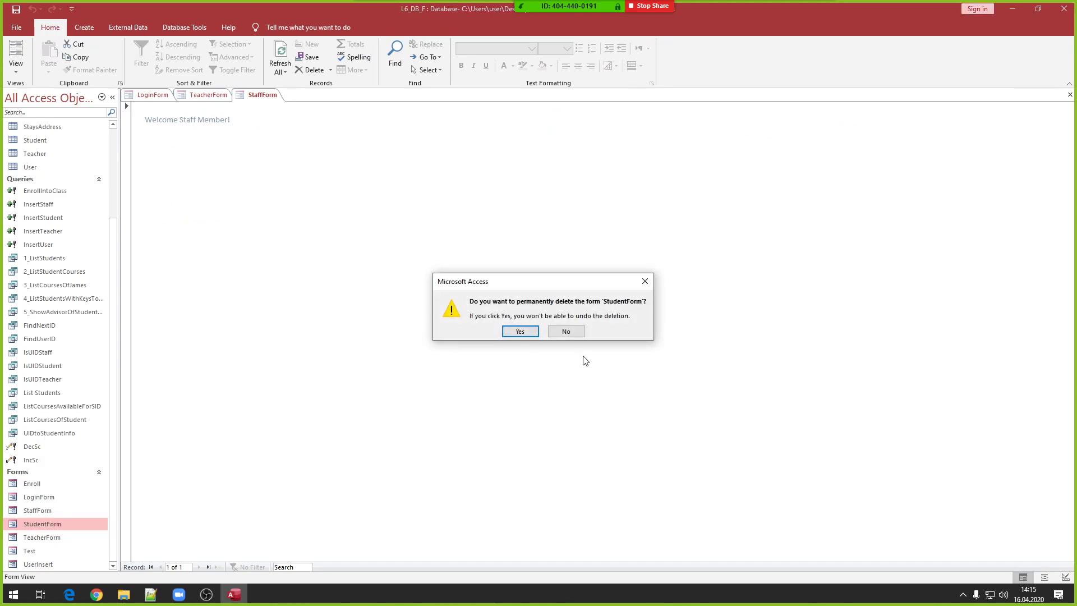
click(516, 332)
click(85, 27)
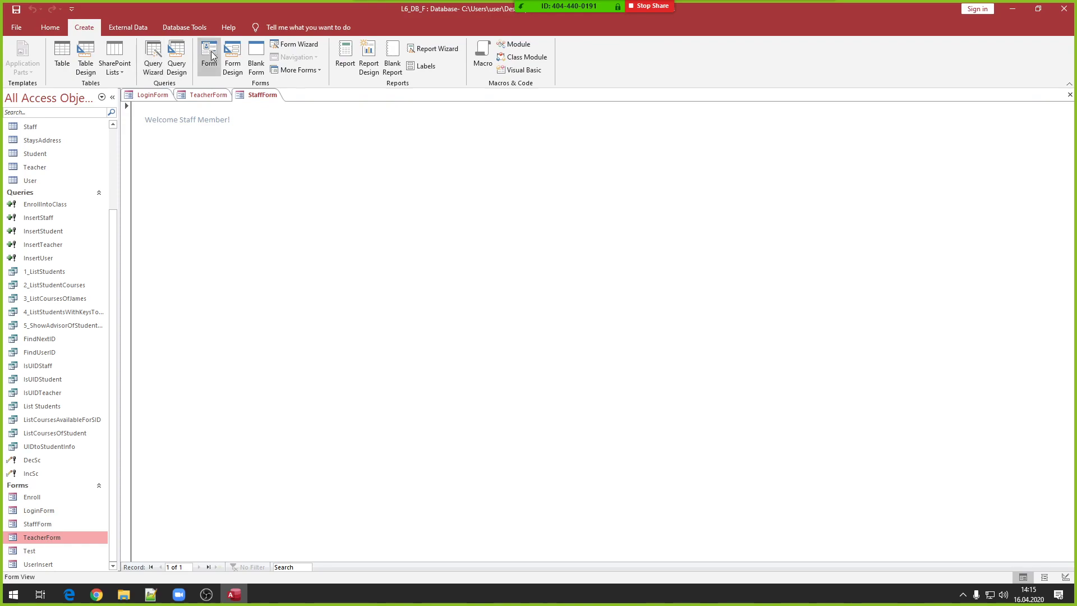
click(261, 49)
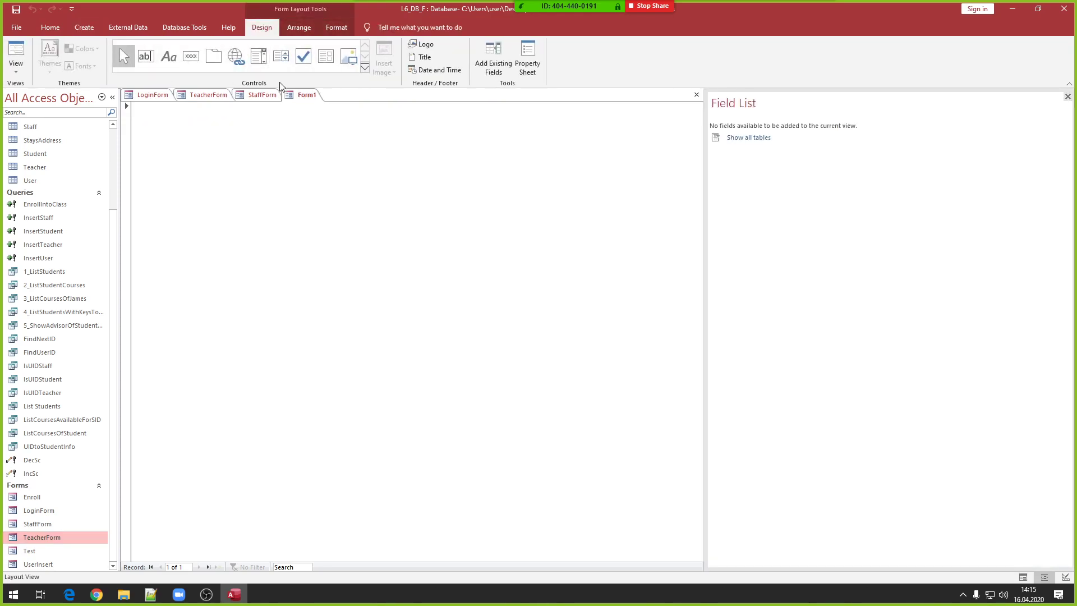
right_click(301, 95)
click(329, 106)
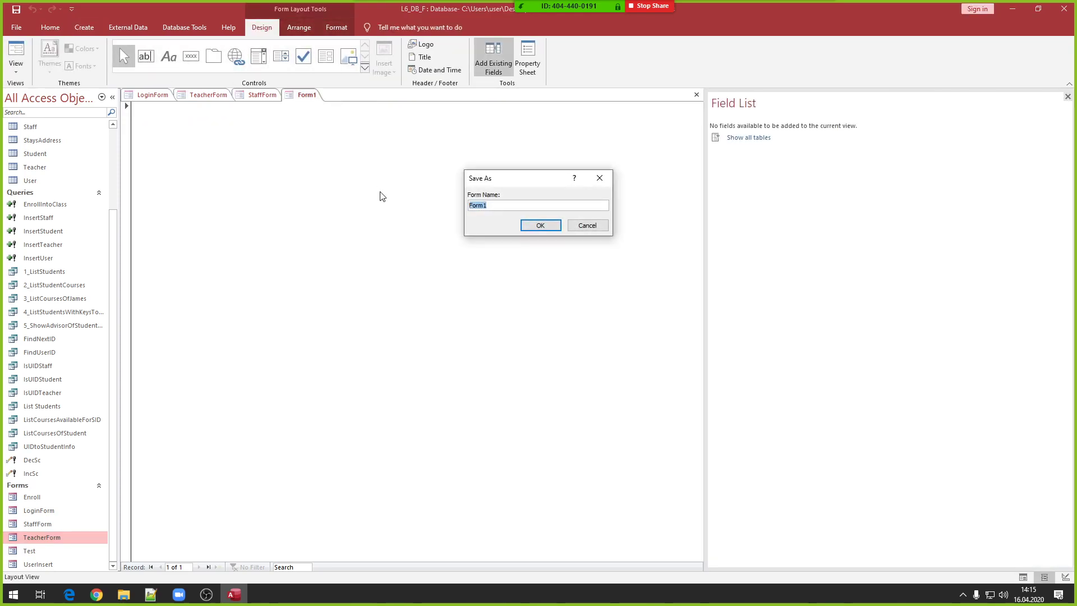
text(StudentForm)
key(Return)
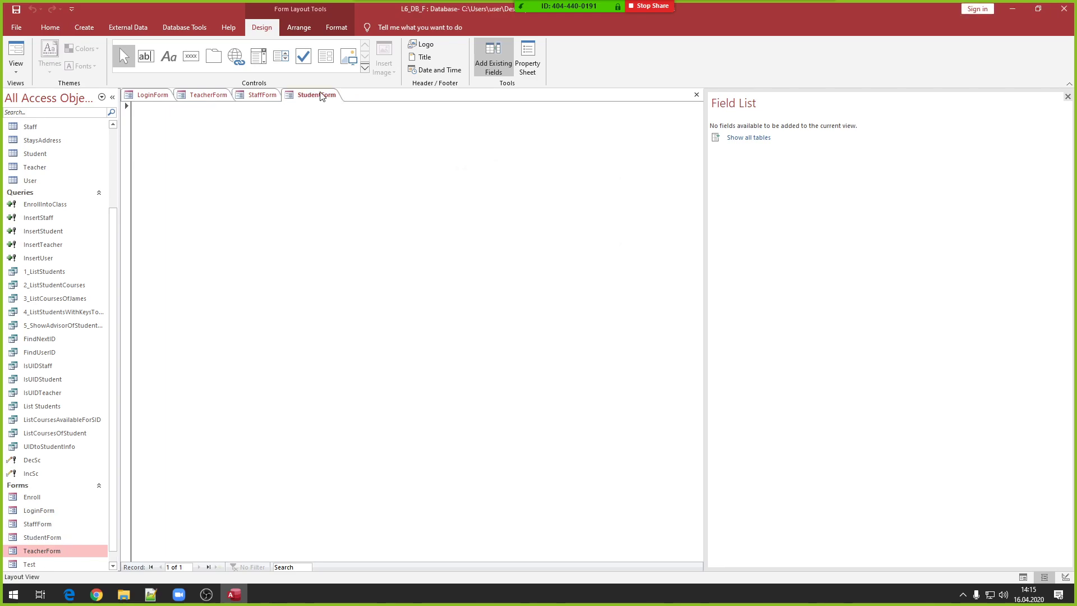
- Add a 'Student Form' label at the new form's top left
right_click(323, 94)
click(169, 56)
click(176, 140)
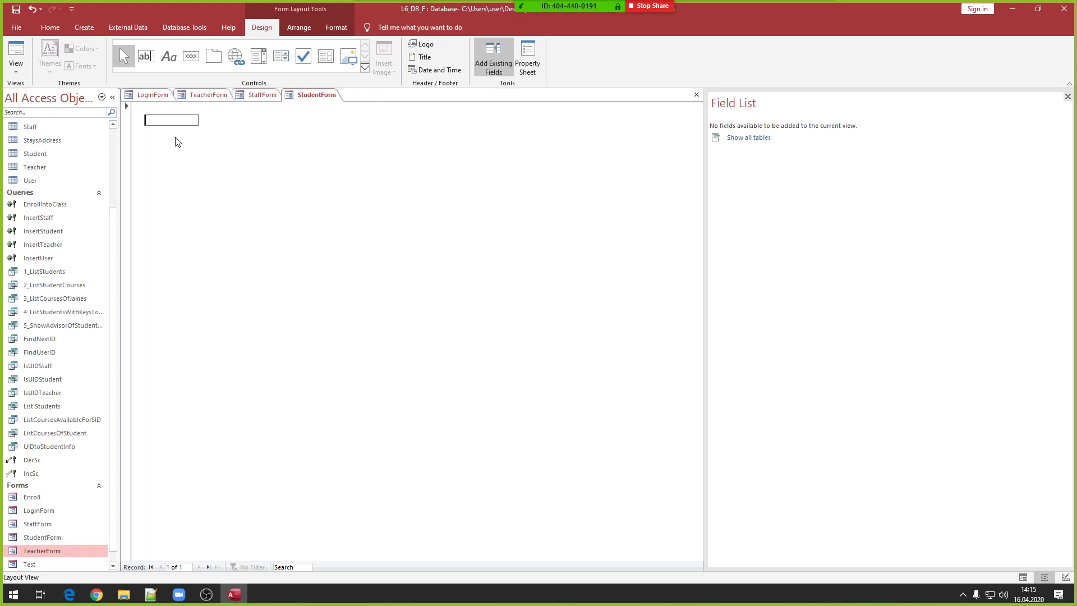
text(Student)
text(Form)
key(Return)
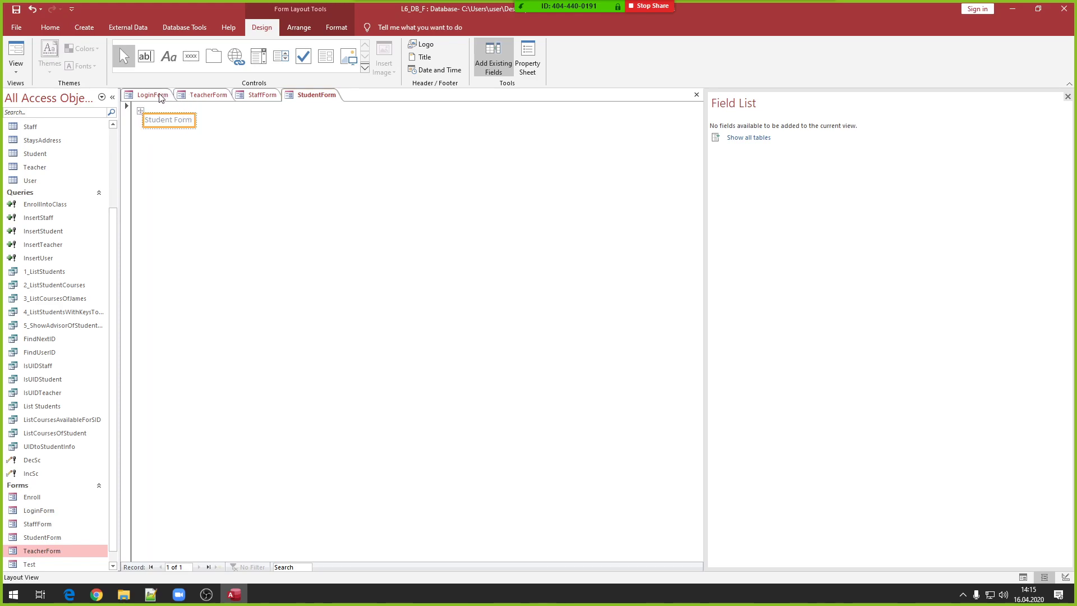
- Switch LoginForm to Layout view and select the Login button
click(150, 95)
right_click(279, 189)
click(307, 207)
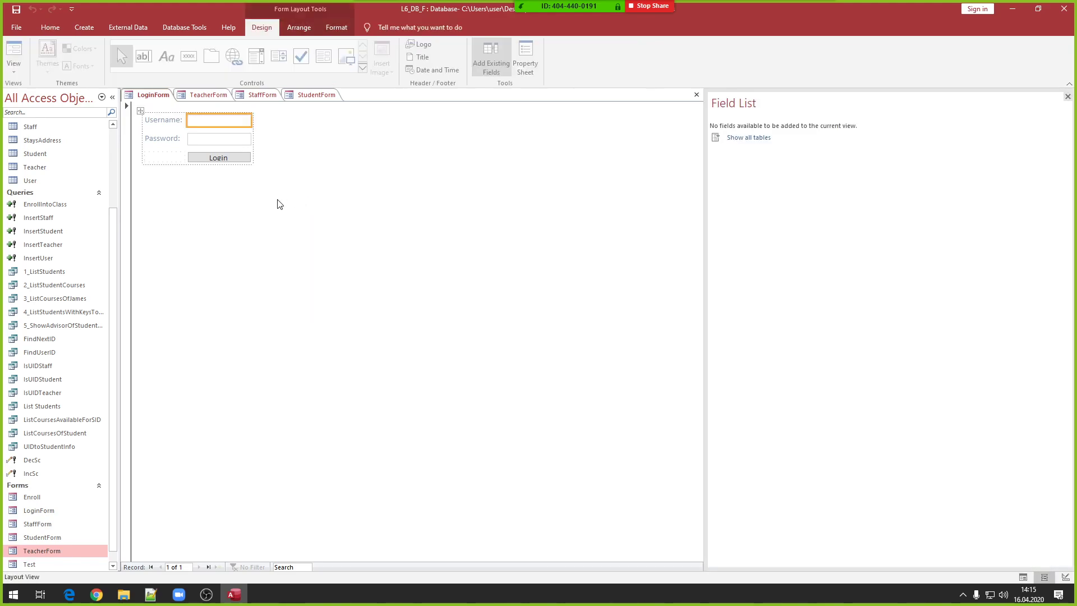
click(235, 158)
right_click(241, 159)
- Open the Login button's On Click macro and expand its branches to reveal the staff message
click(251, 162)
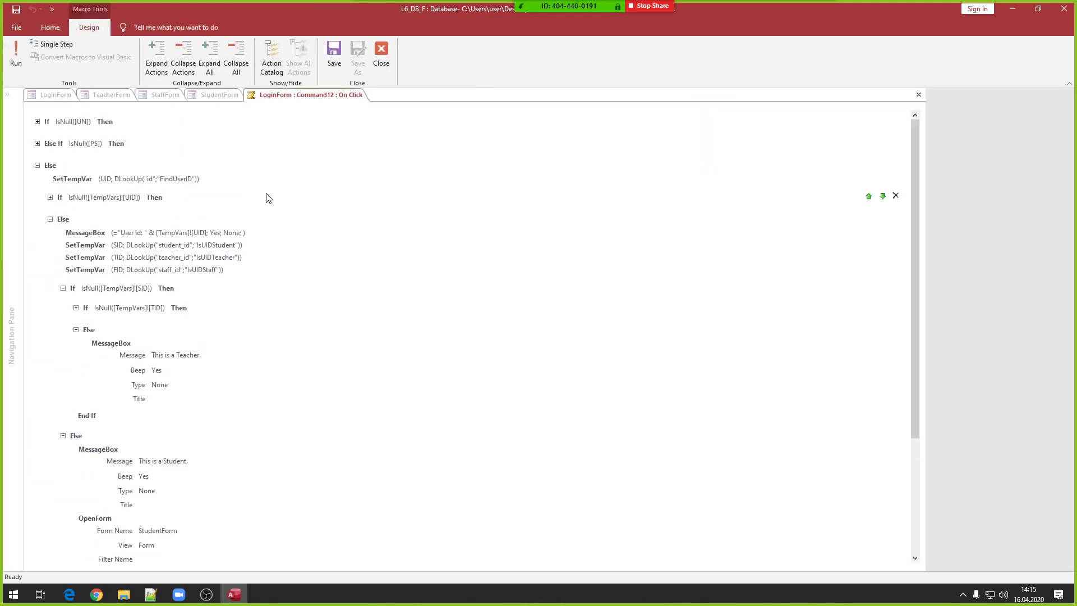
scroll(126, 272, up, 3)
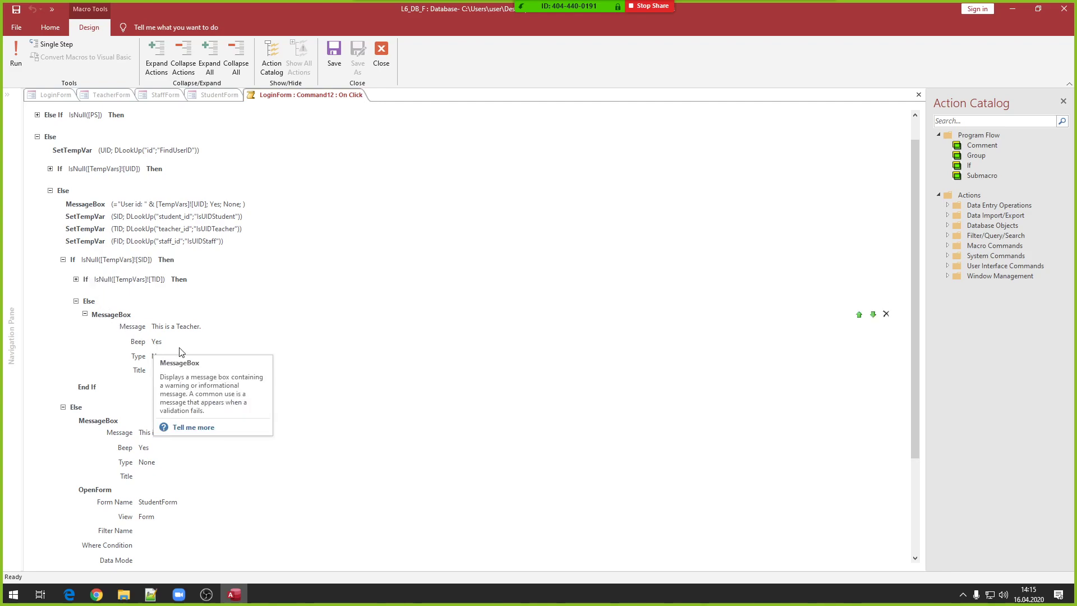
scroll(163, 328, down, 2)
click(136, 250)
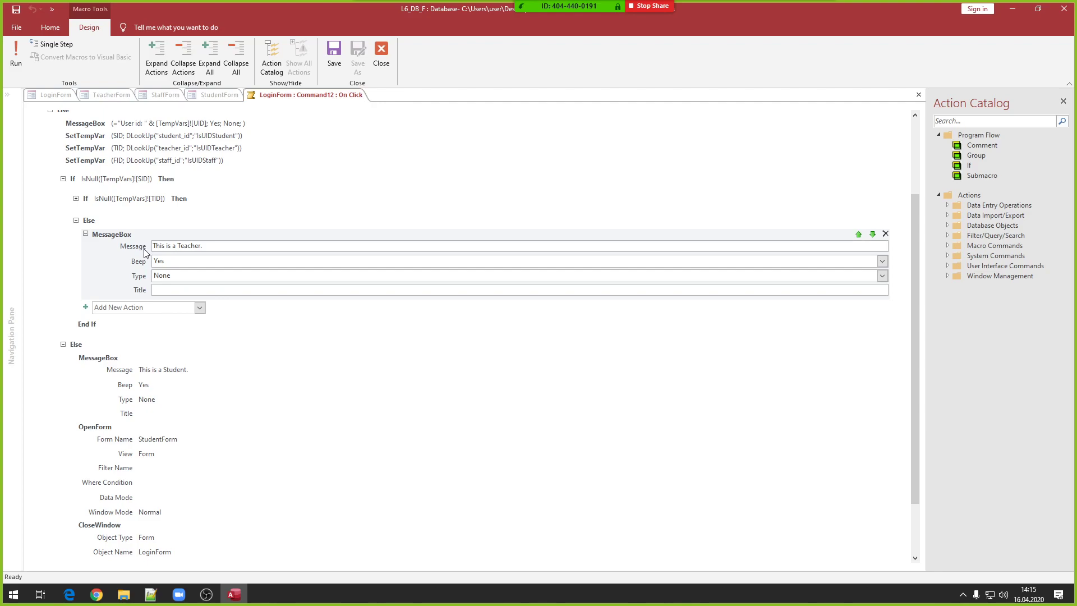
click(63, 344)
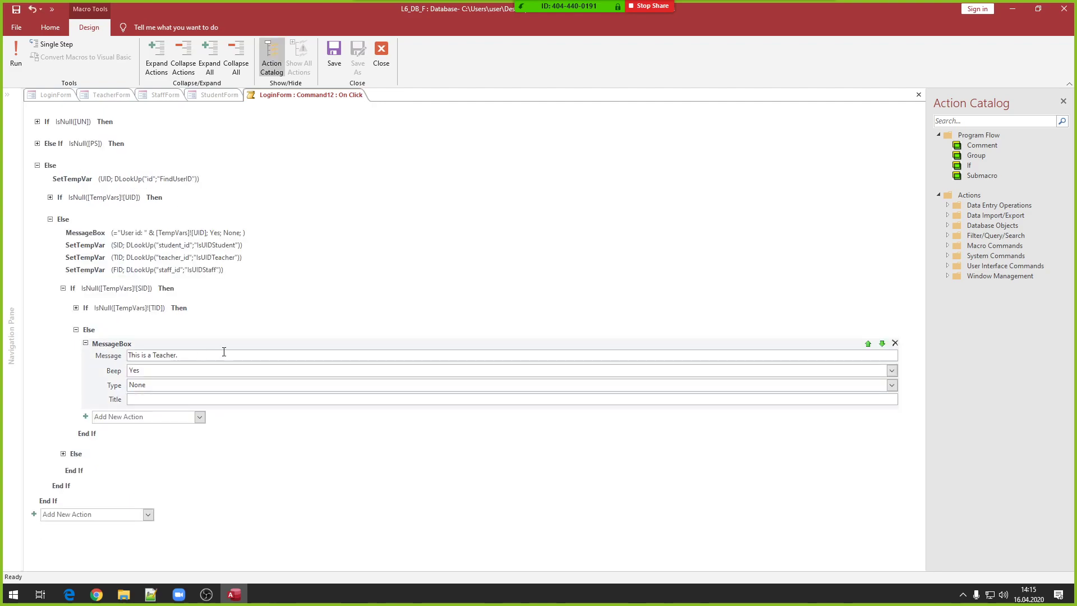
click(76, 329)
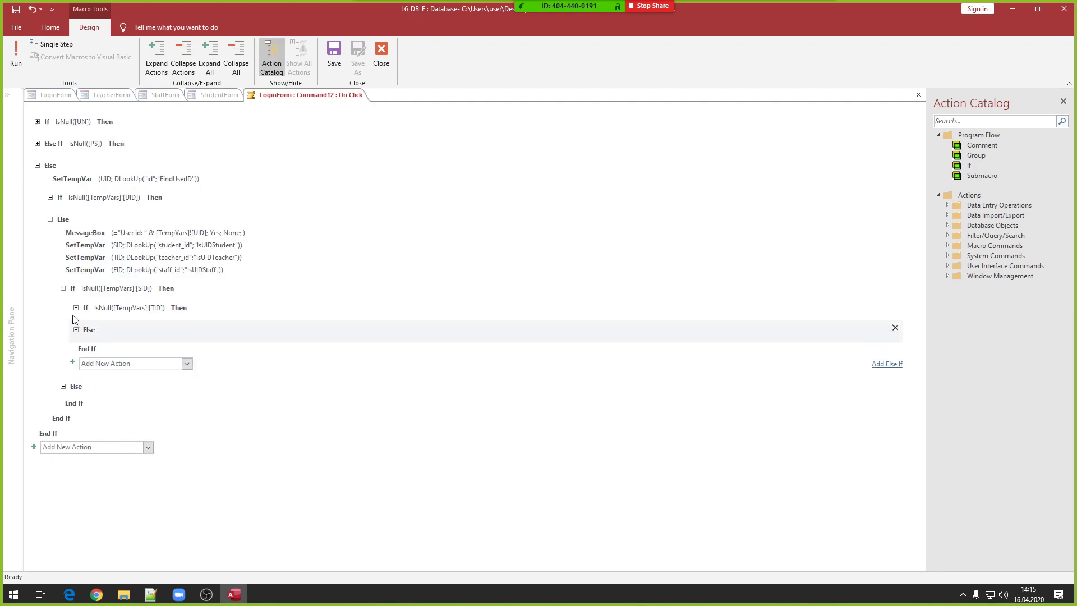
click(63, 288)
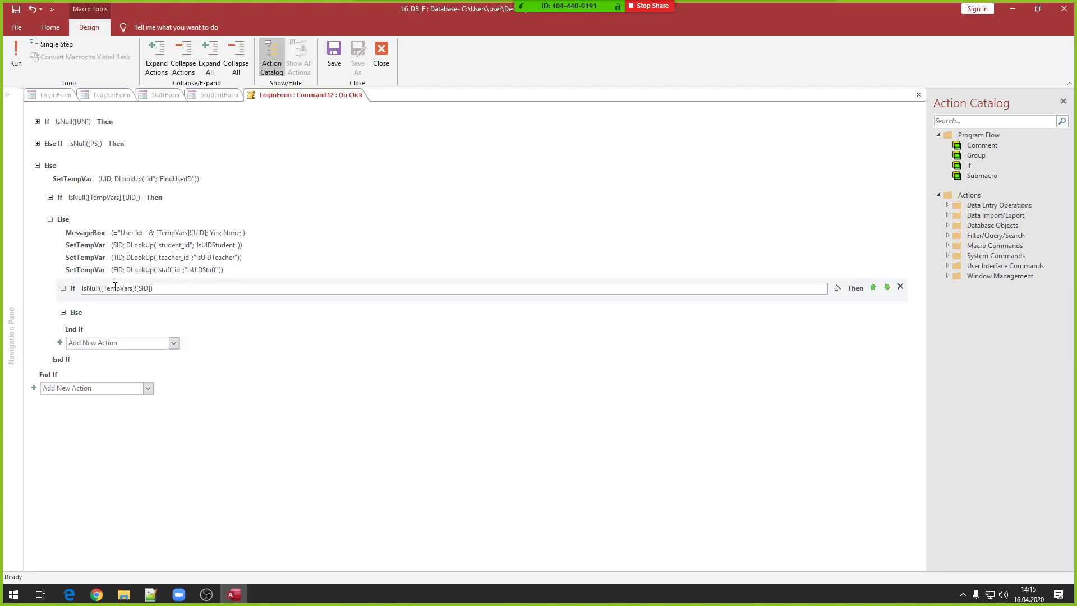
click(63, 288)
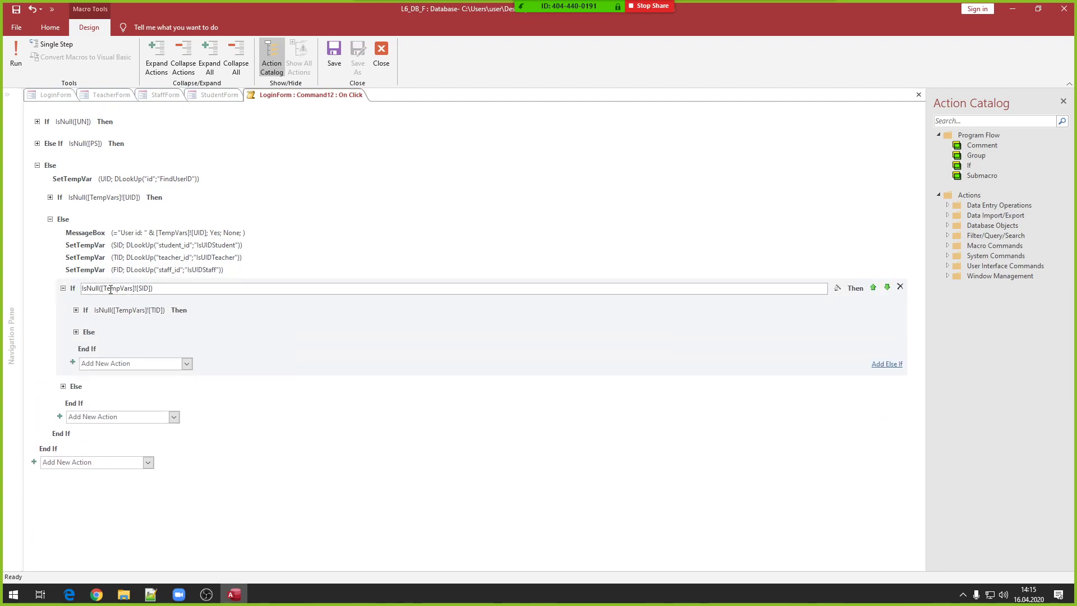
click(77, 310)
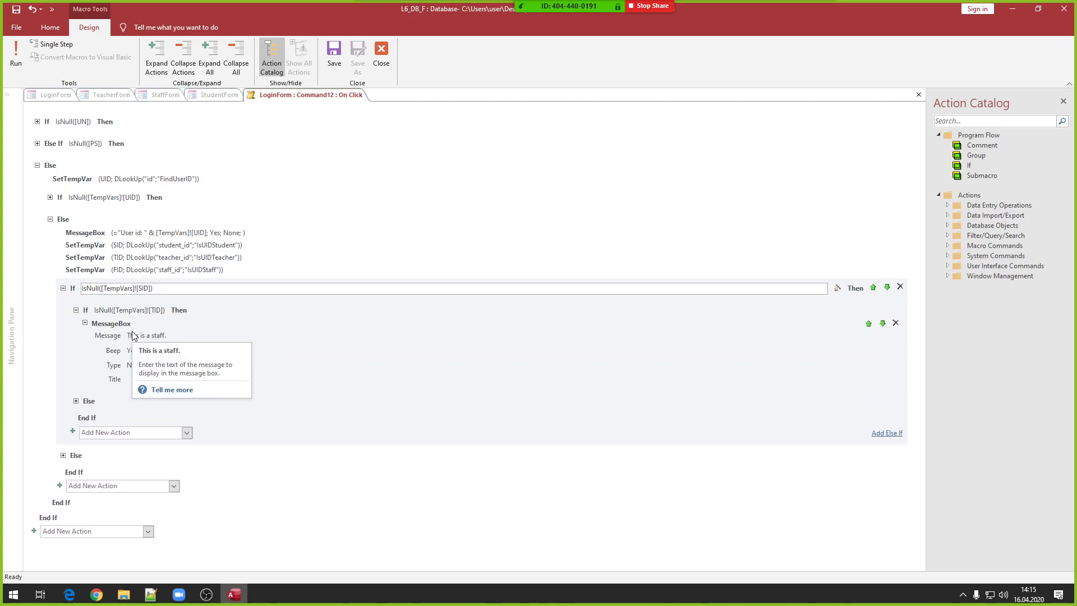
click(75, 400)
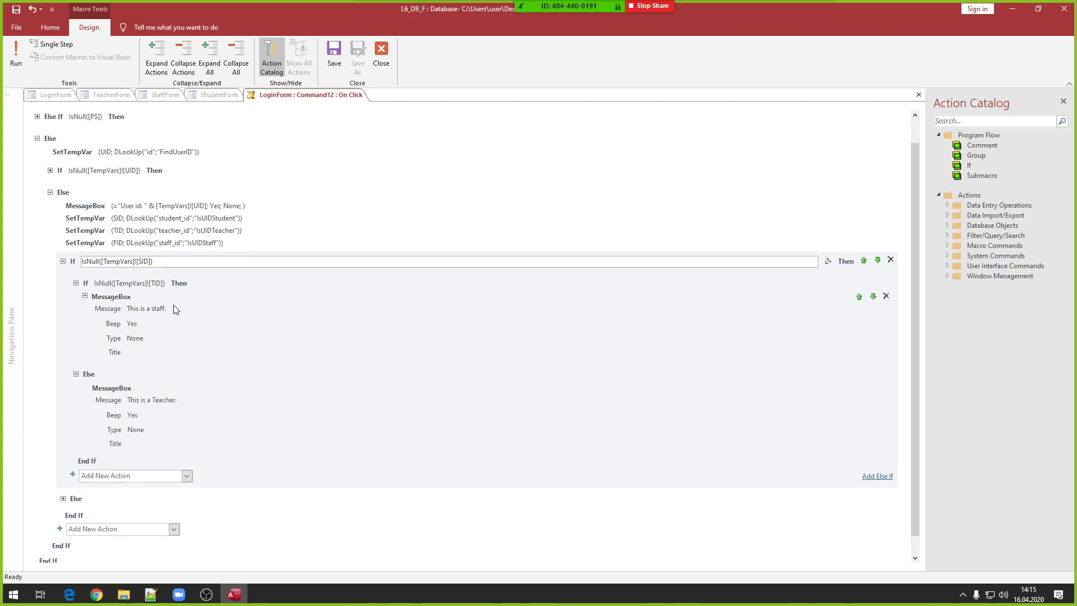
- Add an OpenForm action to the staff branch with Form Name StaffForm
click(132, 324)
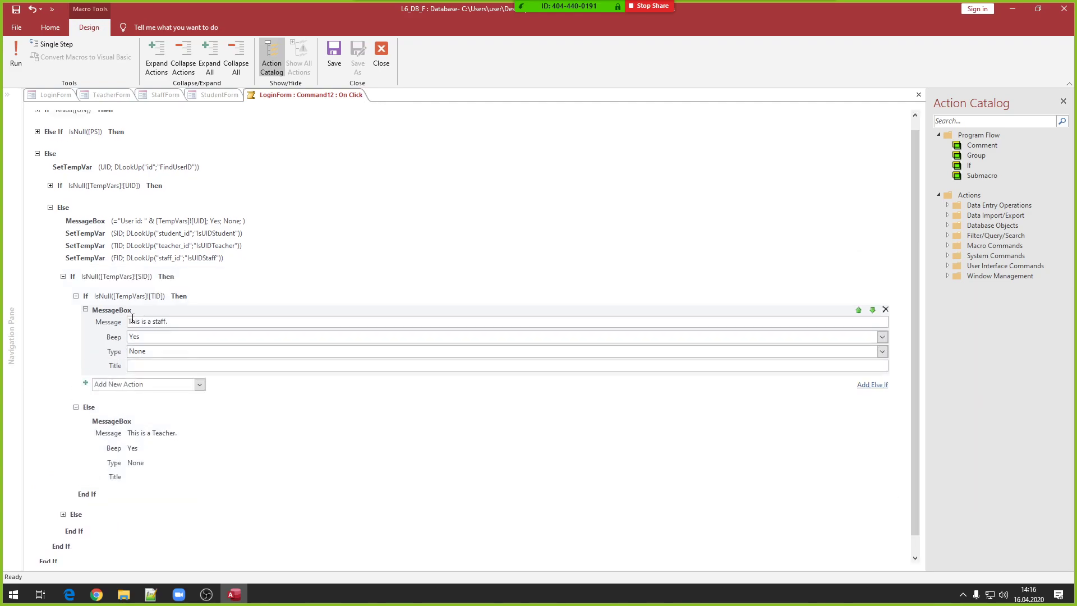
click(138, 383)
text(open)
key(Return)
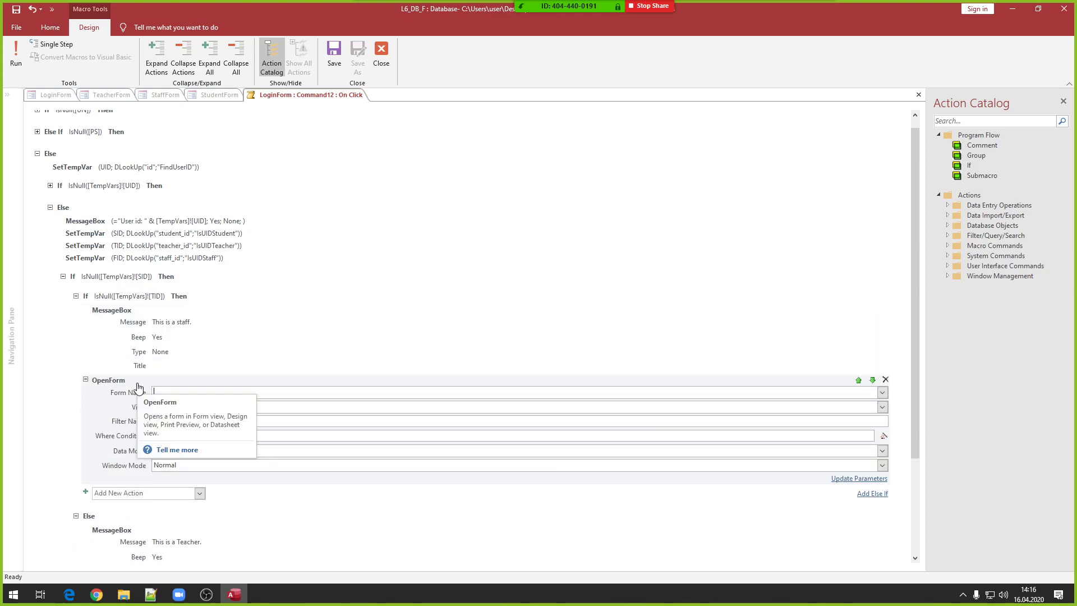
click(884, 392)
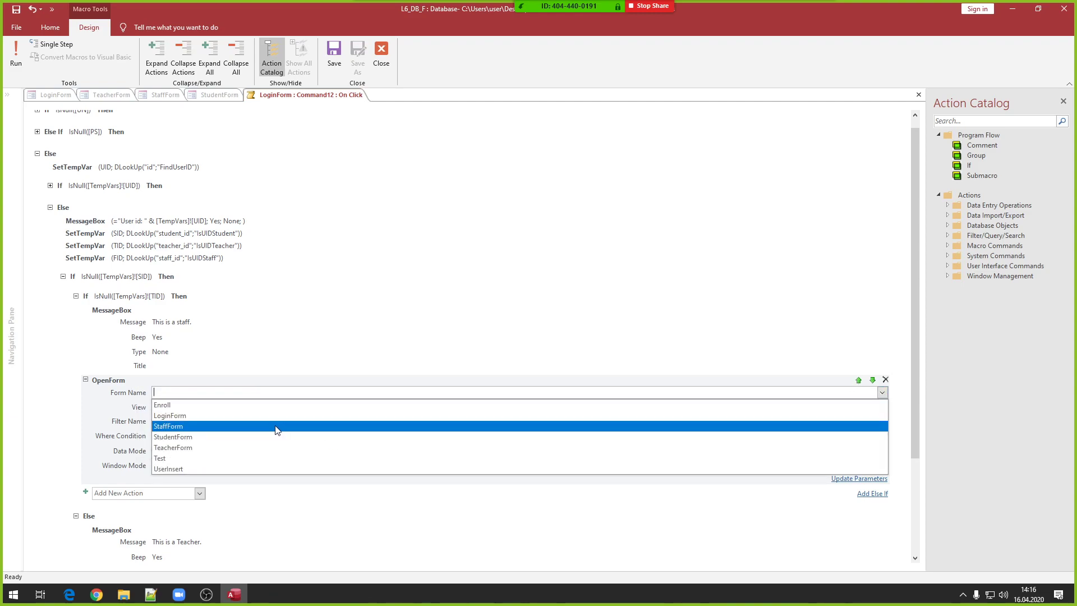
click(250, 427)
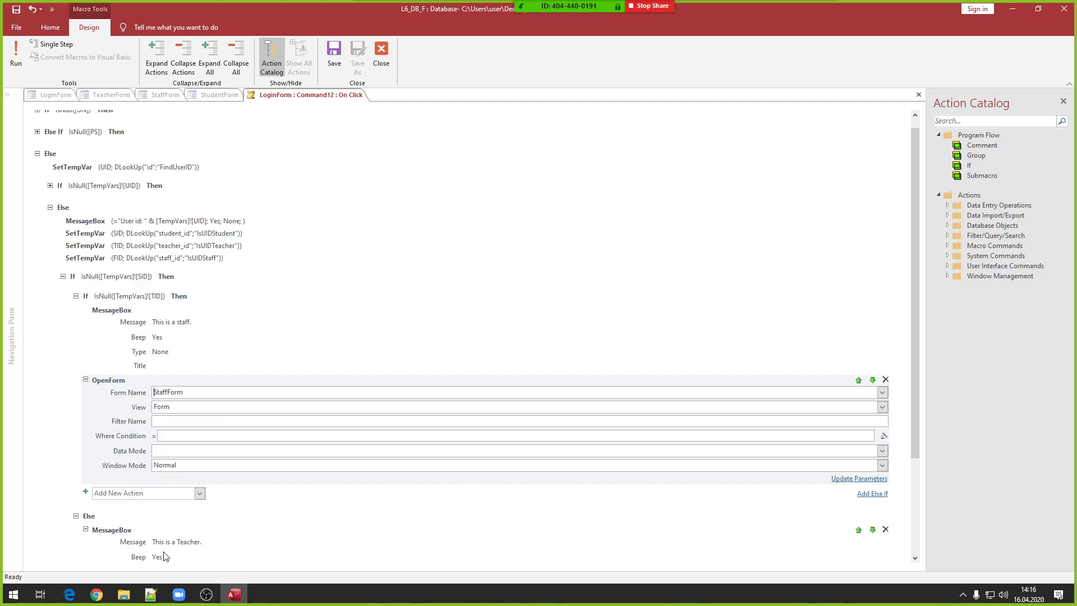
click(150, 594)
scroll(146, 197, up, 20)
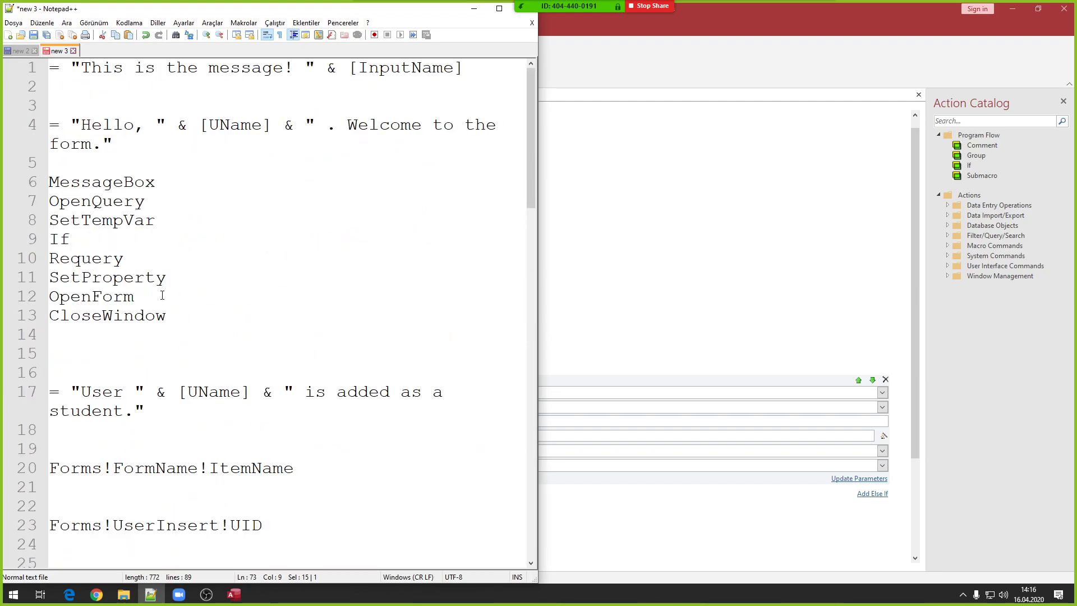
- Find and select the CloseWindow action name in the Notepad++ notes, then minimize the notes
drag(162, 295, 49, 182)
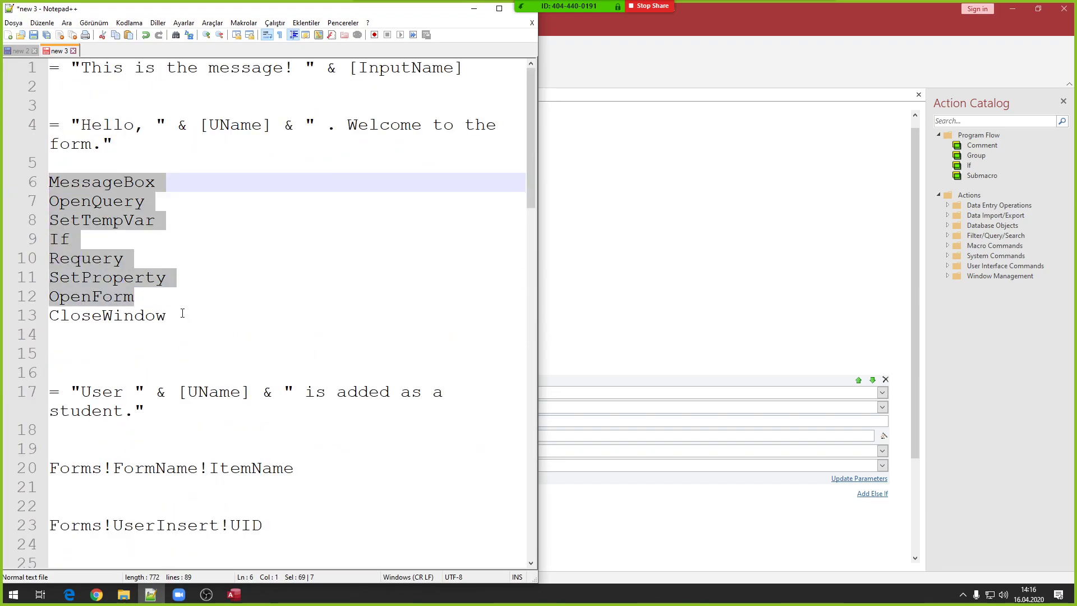
double_click(119, 317)
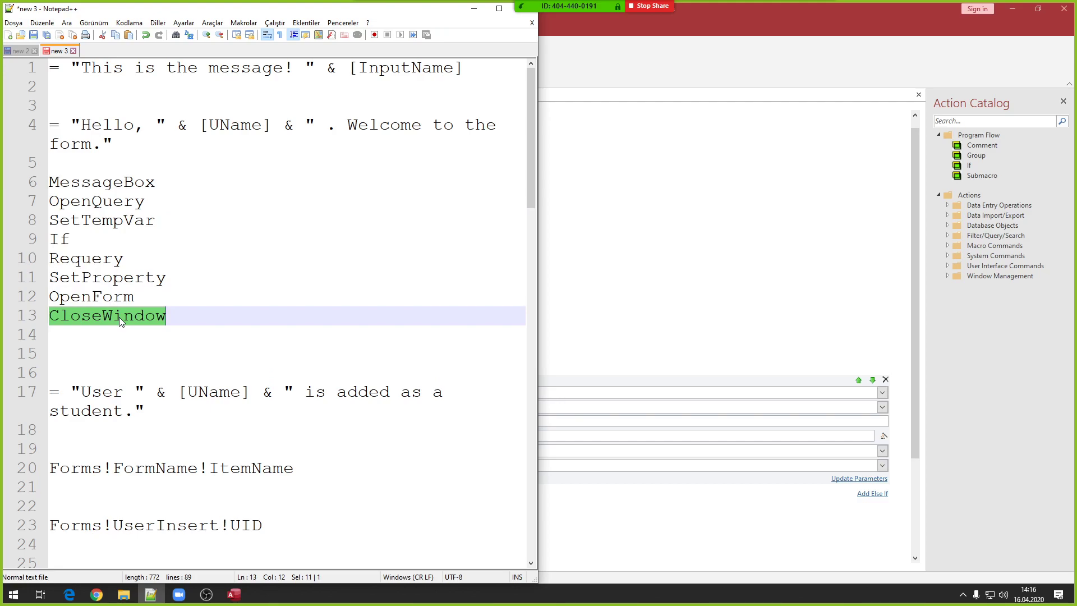
click(473, 13)
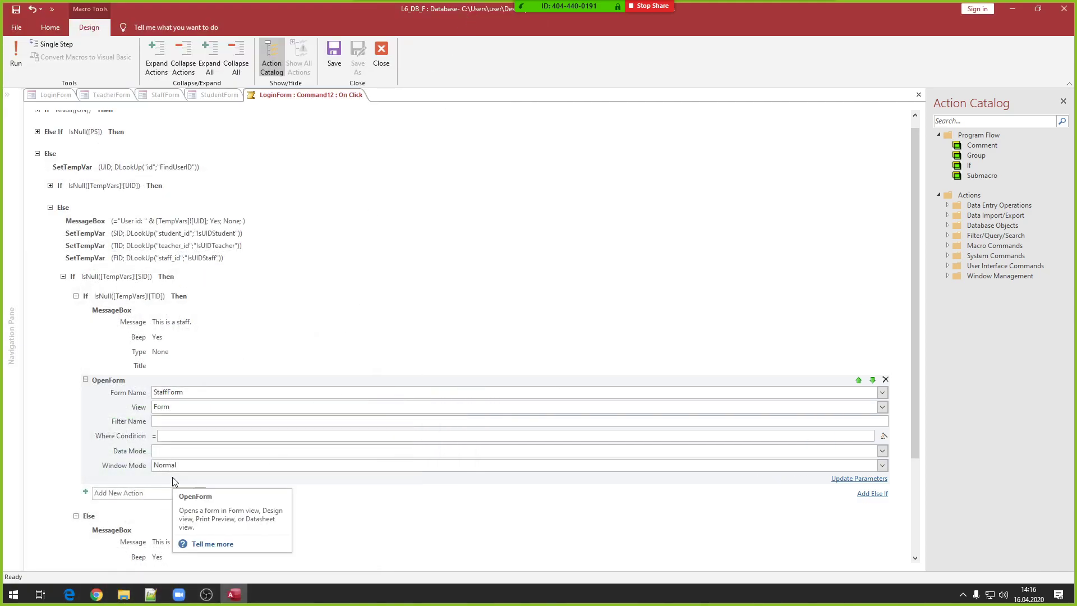
- Add a CloseWindow action with Object Type Form and Object Name LoginForm
click(139, 495)
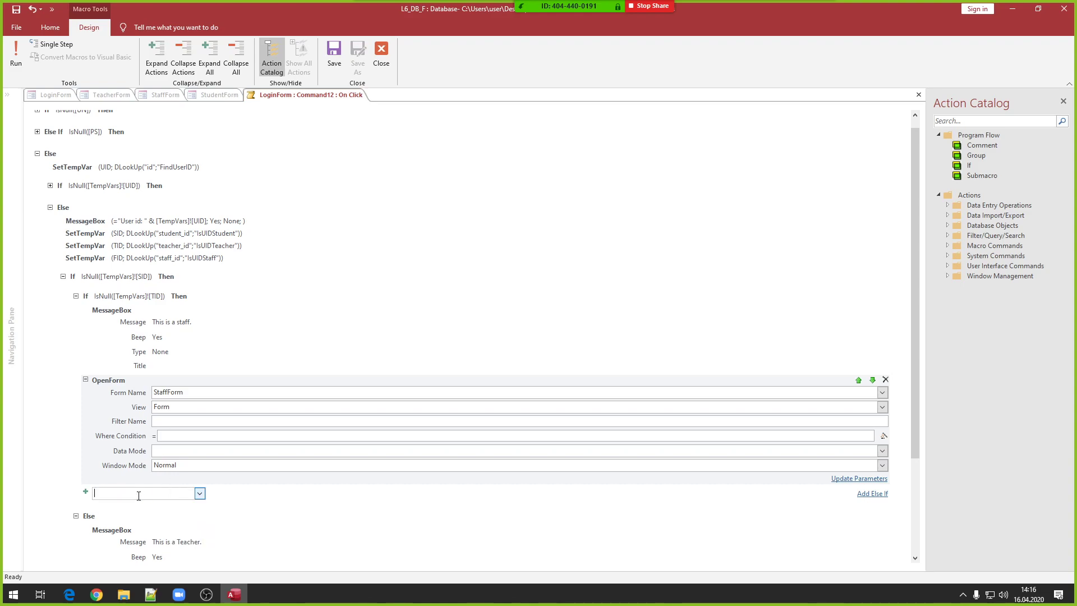
text(CloseWindow)
key(Return)
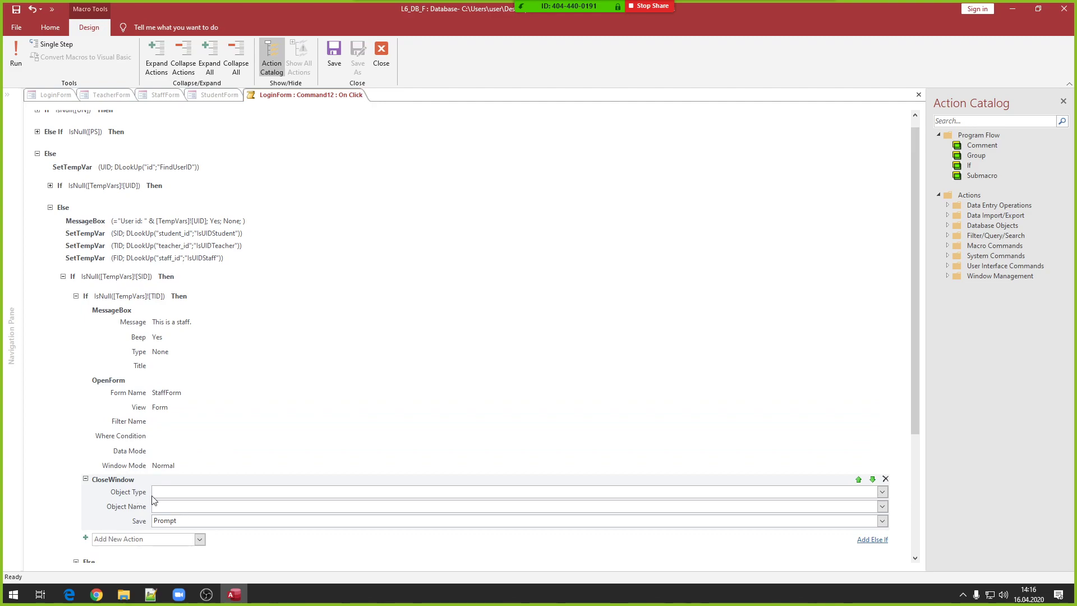
click(881, 492)
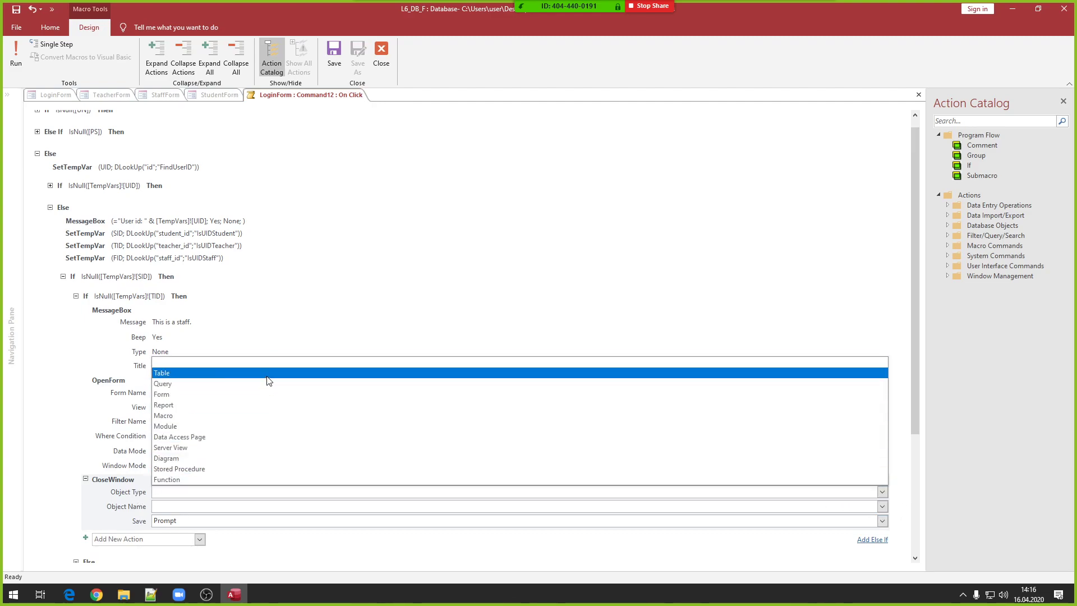
click(245, 395)
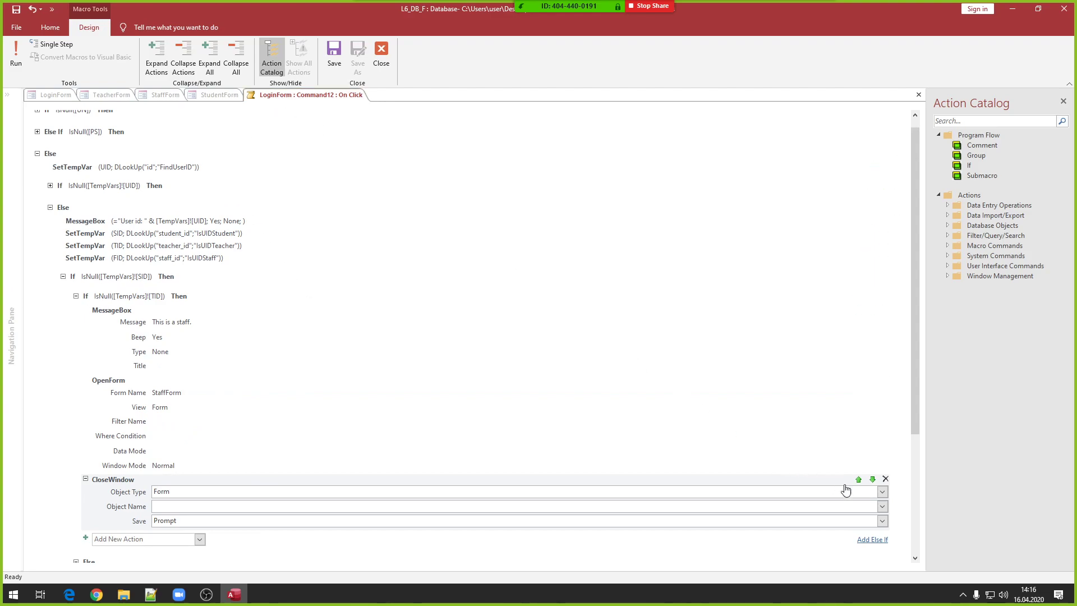
click(882, 506)
click(228, 441)
- Review the staff branch actions, then collapse each to a one-line summary
click(173, 334)
click(174, 401)
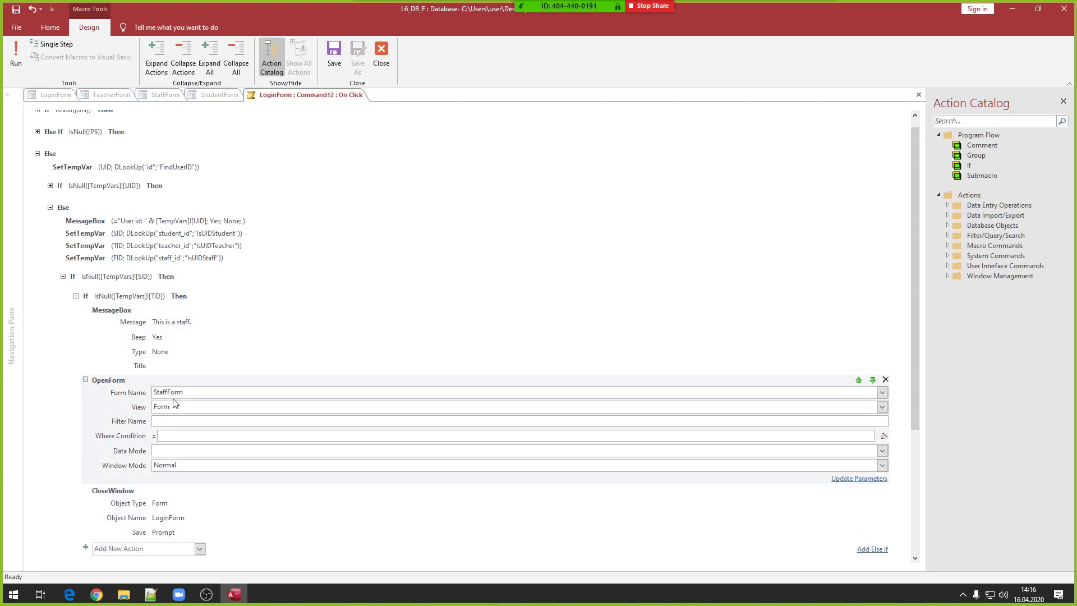
click(164, 509)
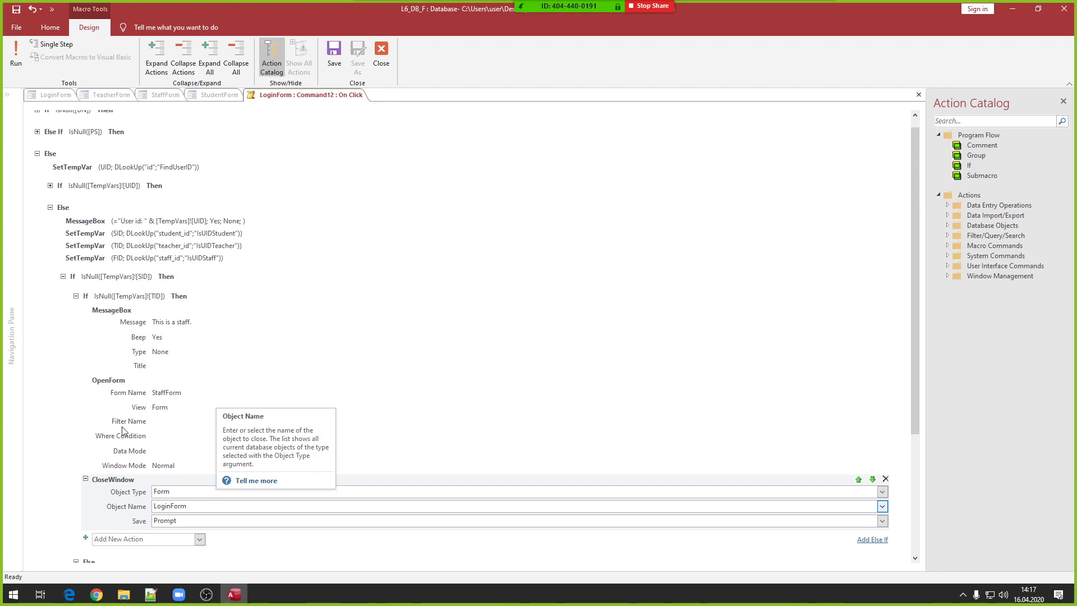
click(85, 478)
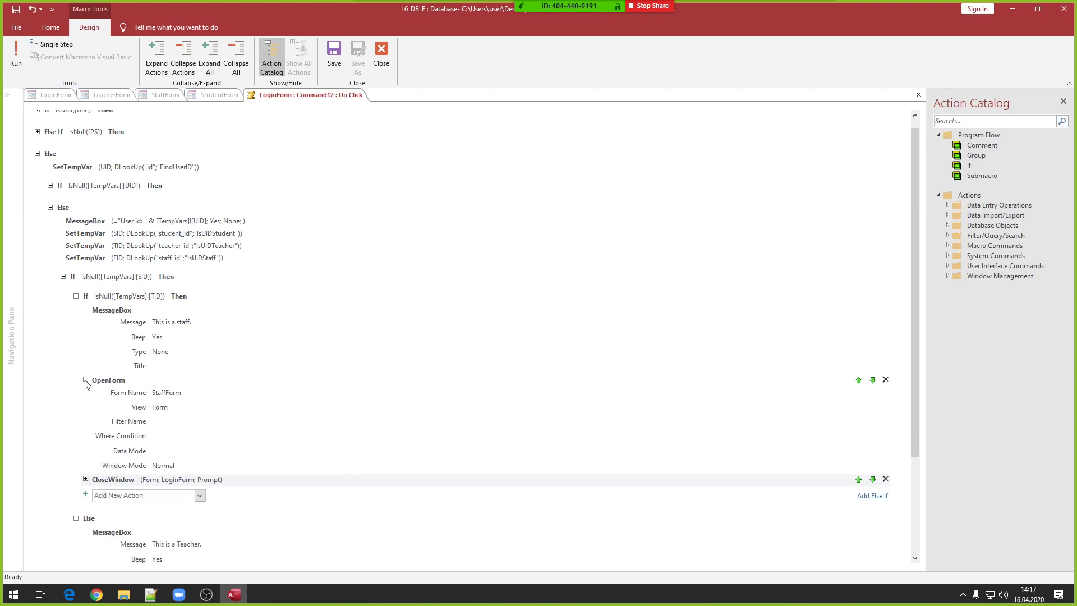
click(85, 380)
click(86, 311)
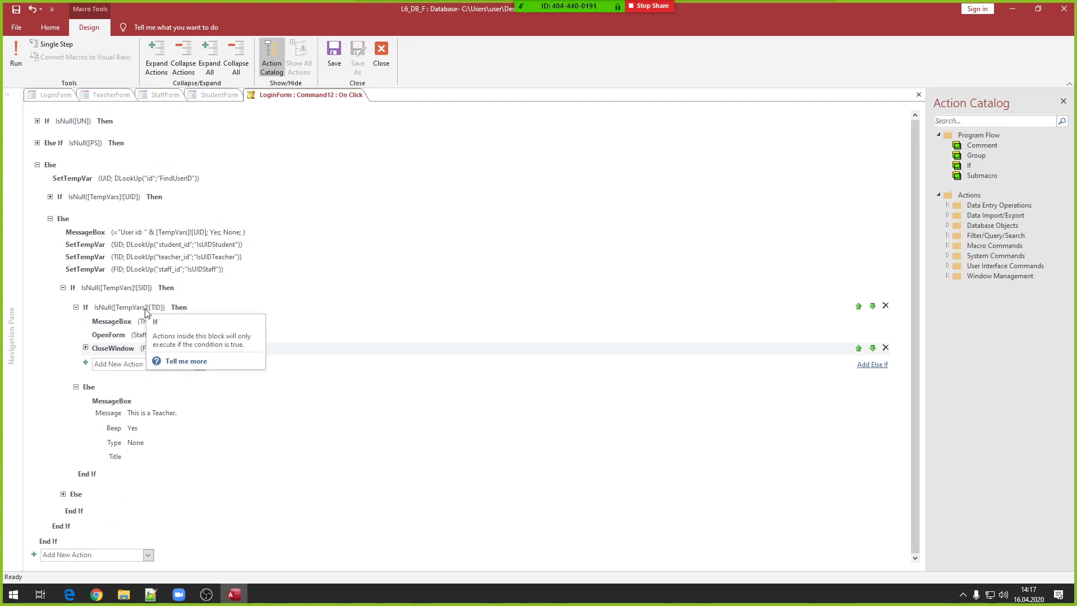
- Add an OpenForm action for TeacherForm to the teacher Else branch
click(86, 400)
click(166, 408)
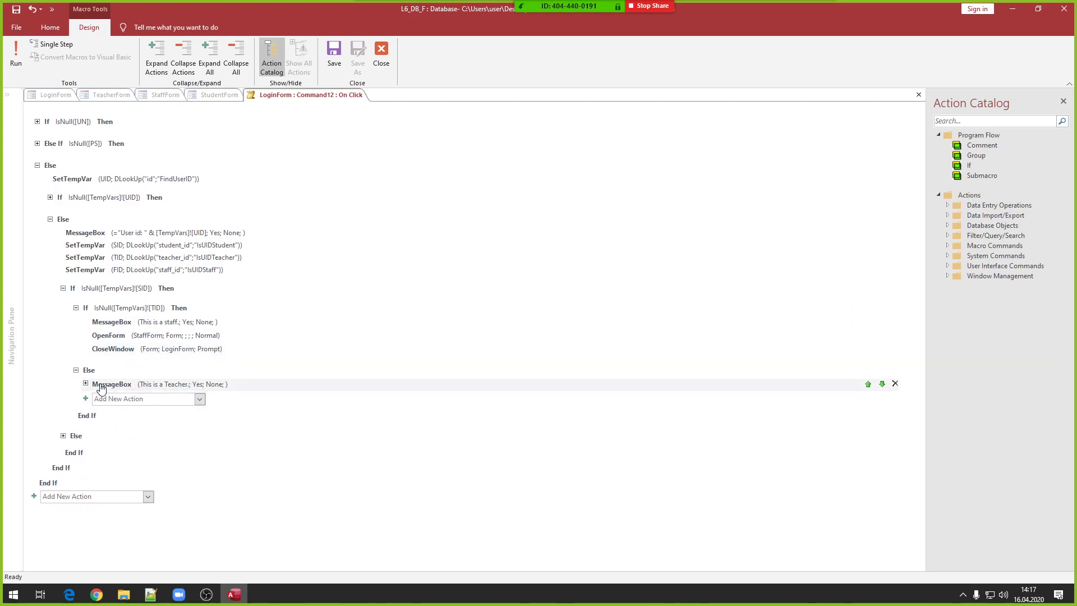
click(110, 376)
click(120, 401)
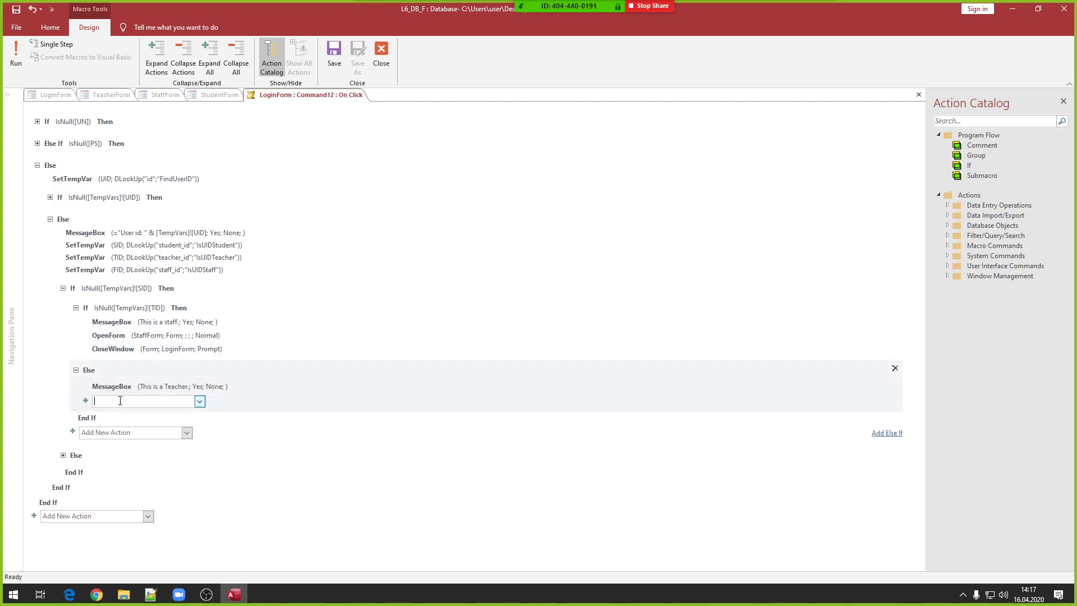
text(OpenForm)
key(Return)
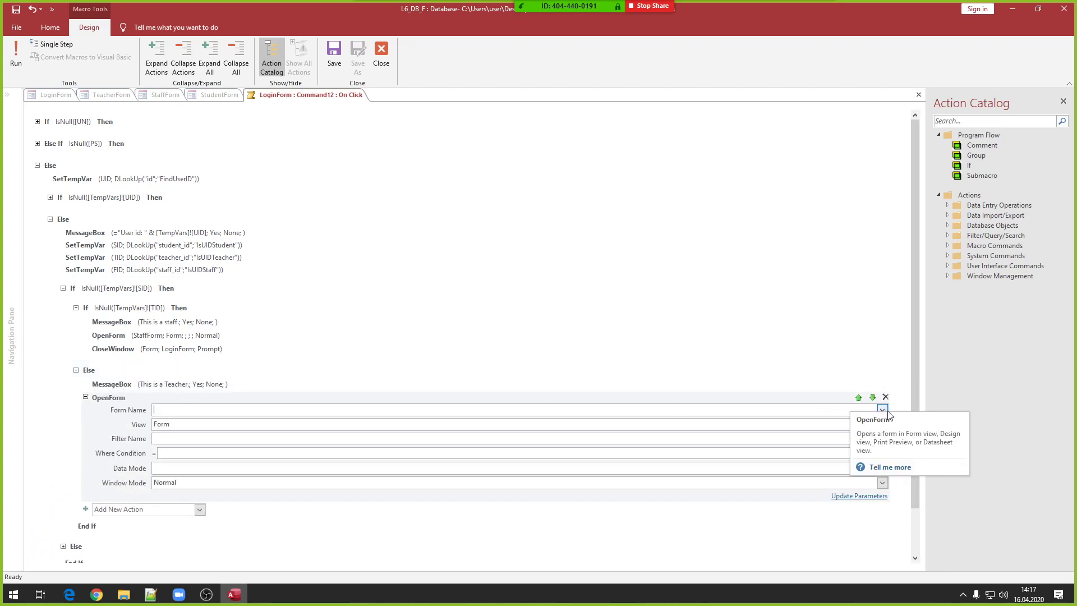
click(882, 410)
click(270, 464)
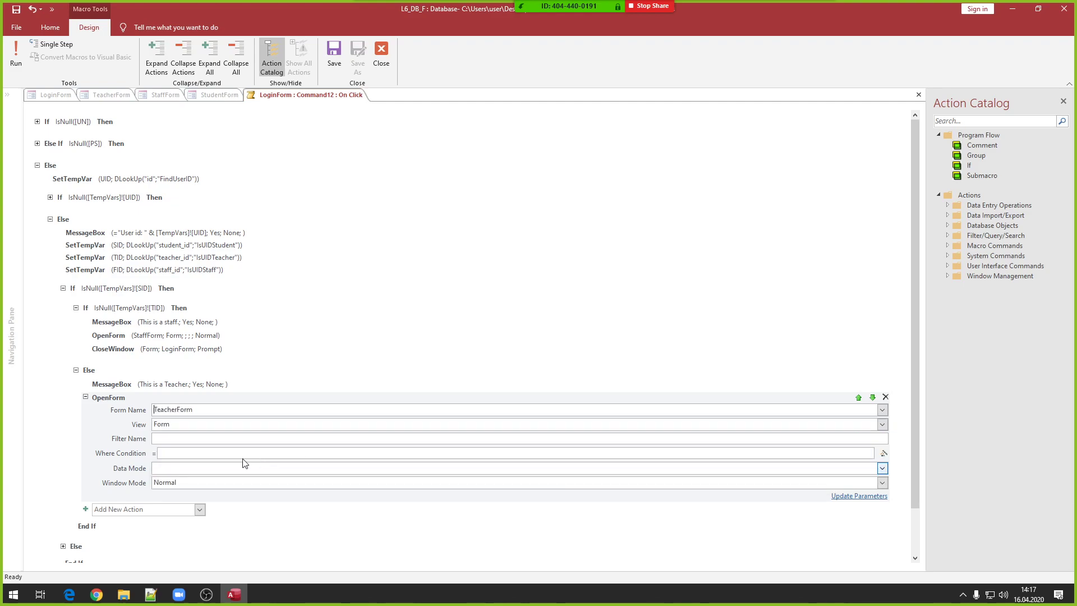
click(85, 398)
- Add a CloseWindow action closing the Form LoginForm after it
click(102, 412)
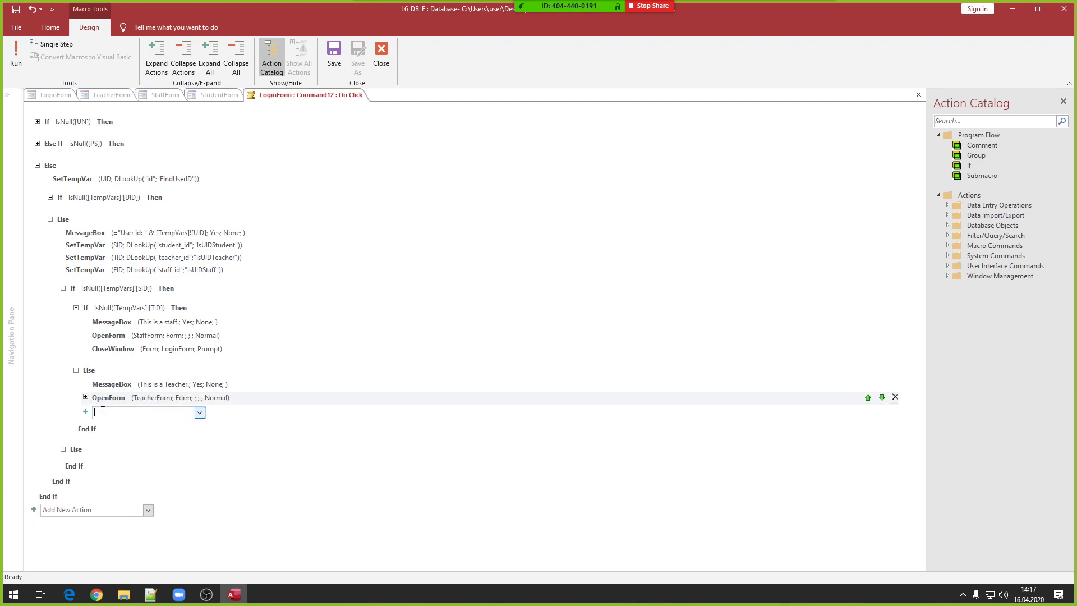
text(closew)
key(Return)
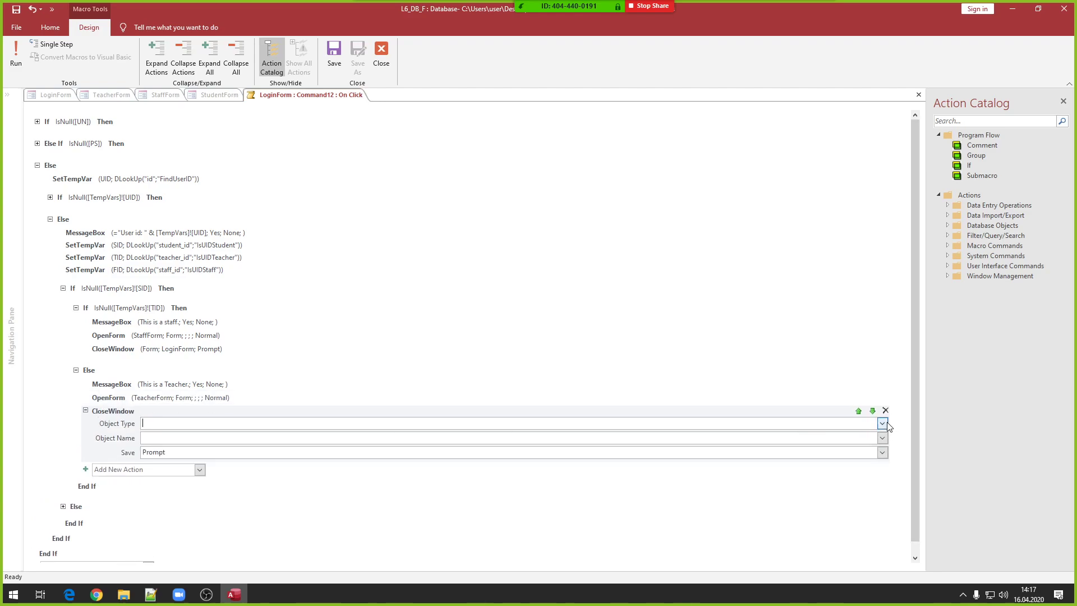
click(883, 422)
click(273, 468)
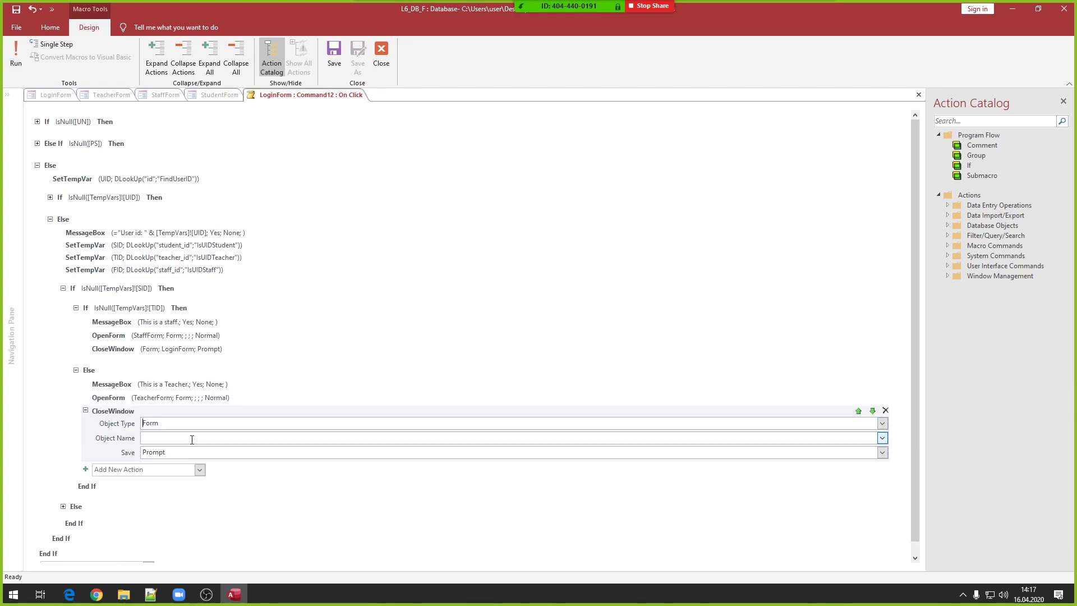
click(882, 438)
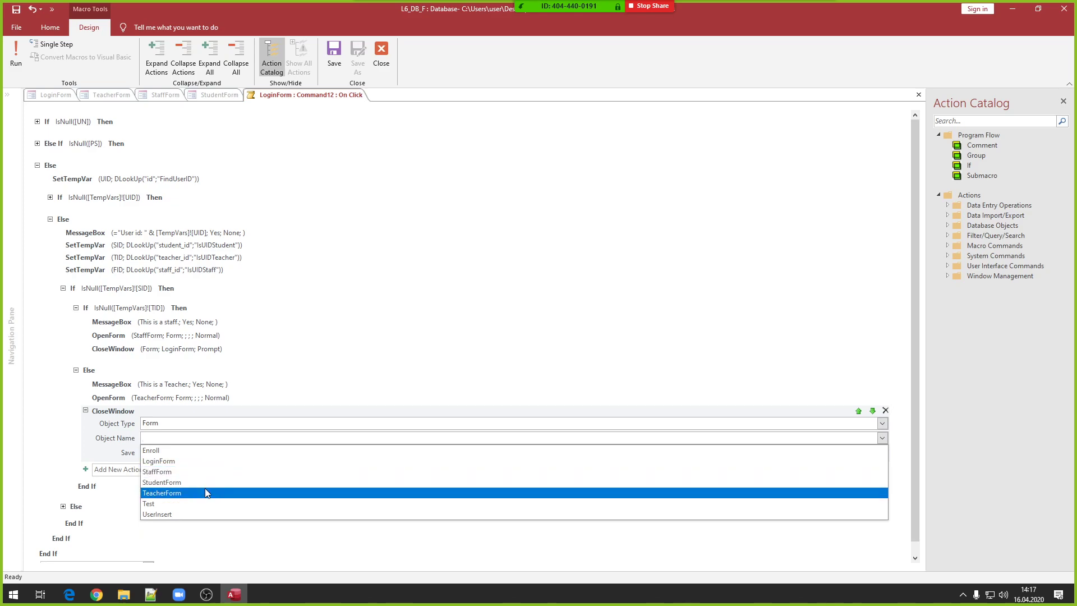
click(151, 461)
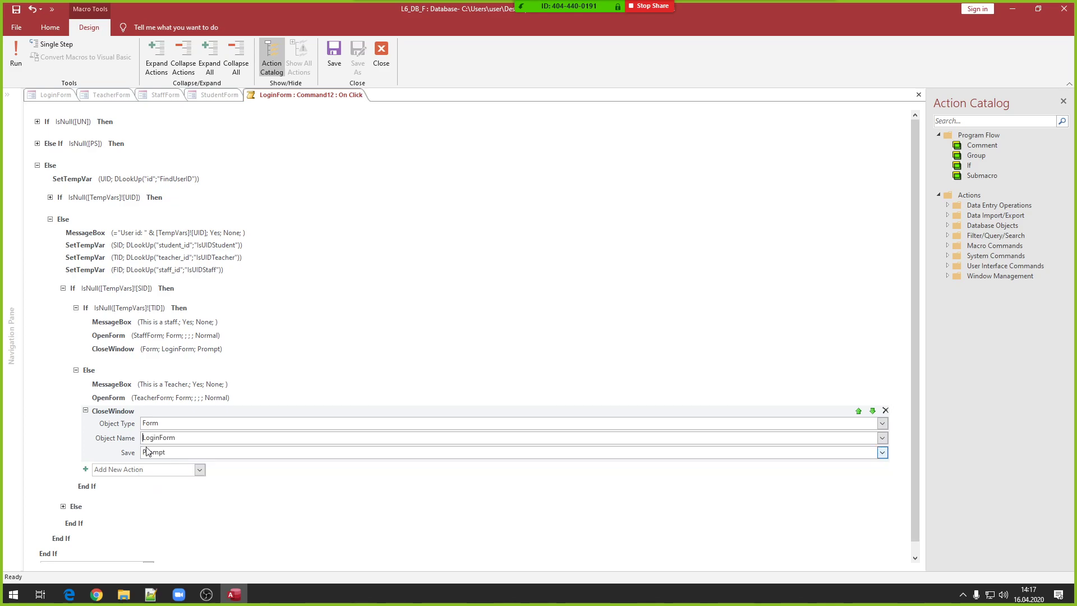
click(85, 410)
- Review the student branch's OpenForm and CloseWindow actions, then close the macro editor
click(63, 463)
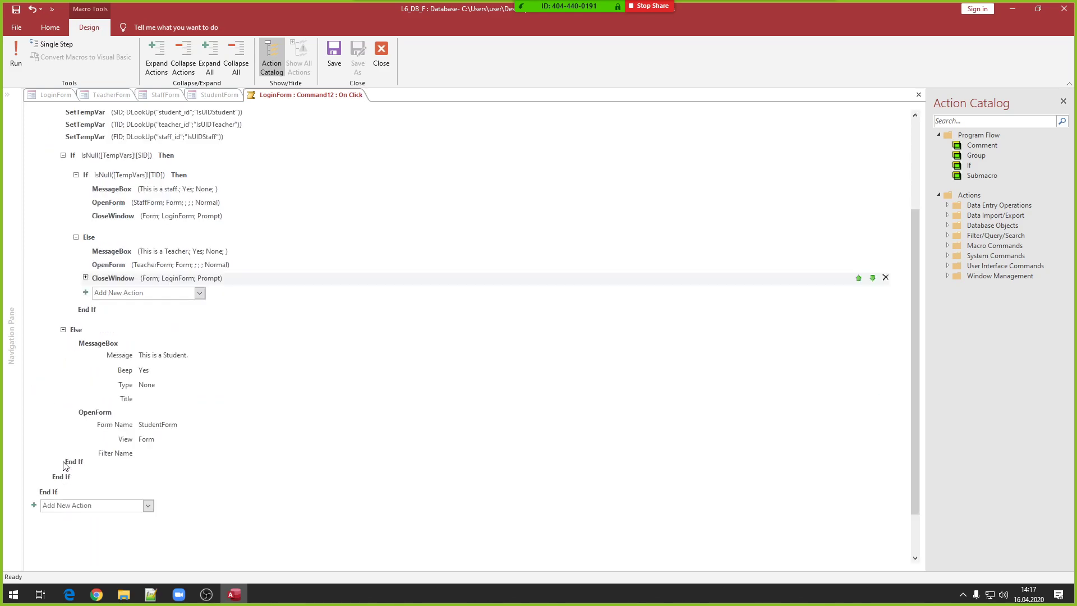
scroll(140, 336, down, 2)
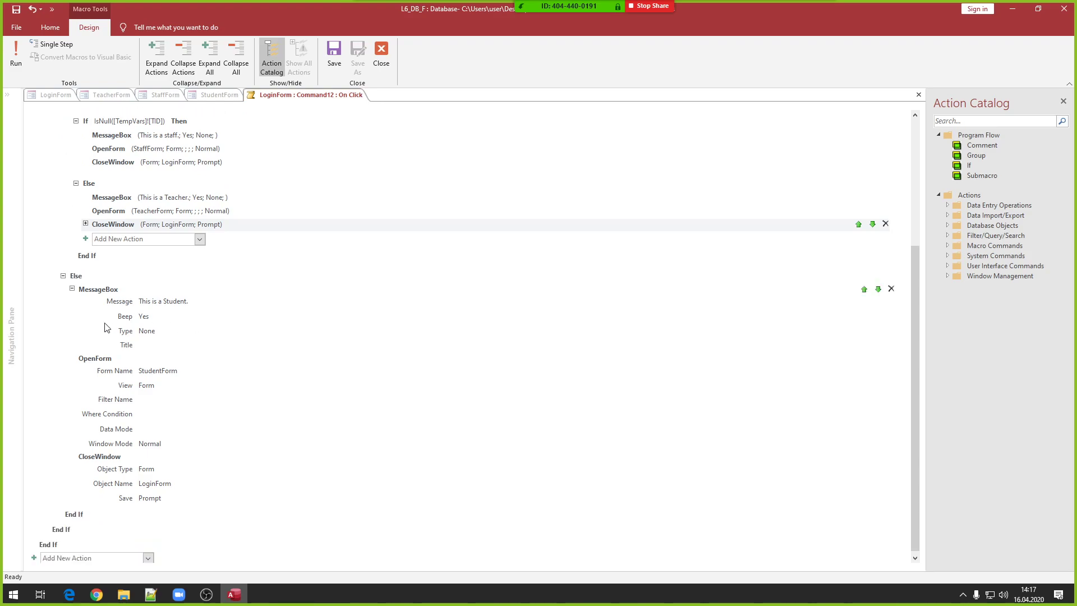
click(72, 358)
click(72, 454)
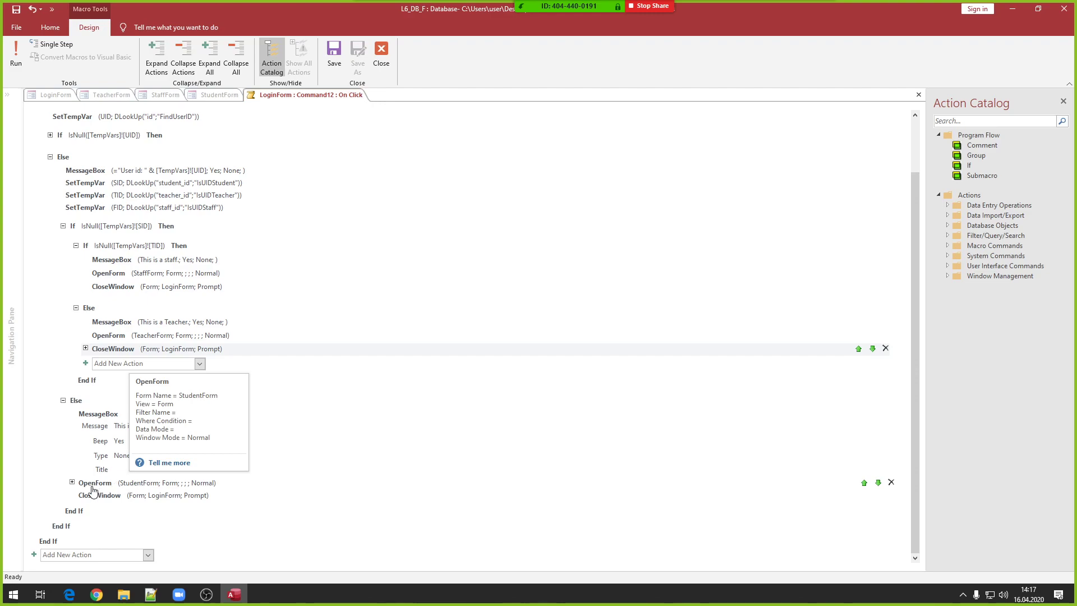
click(71, 495)
scroll(368, 155, down, 2)
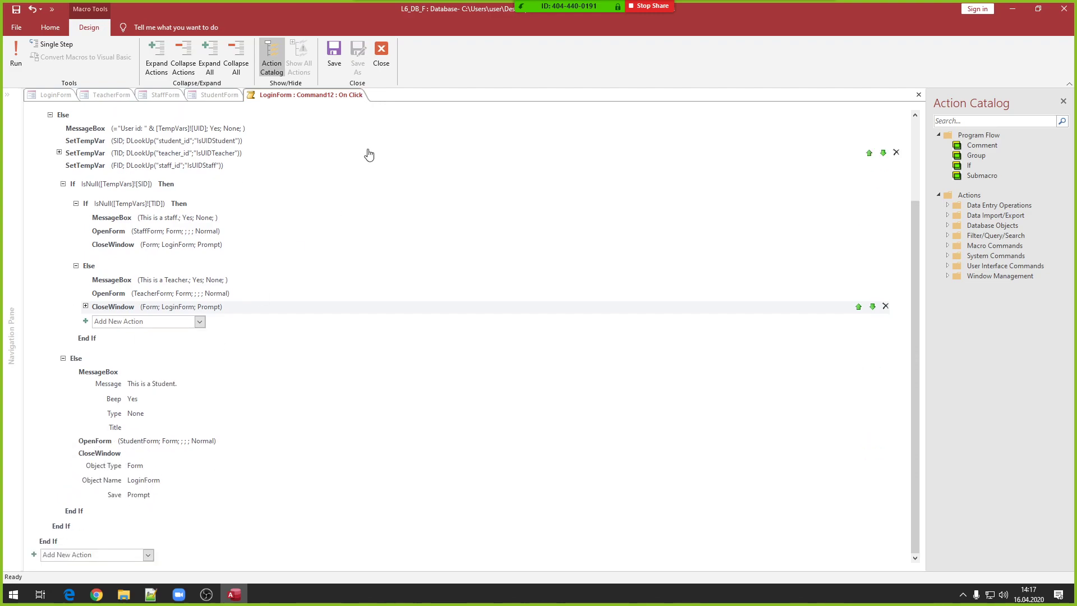
click(381, 51)
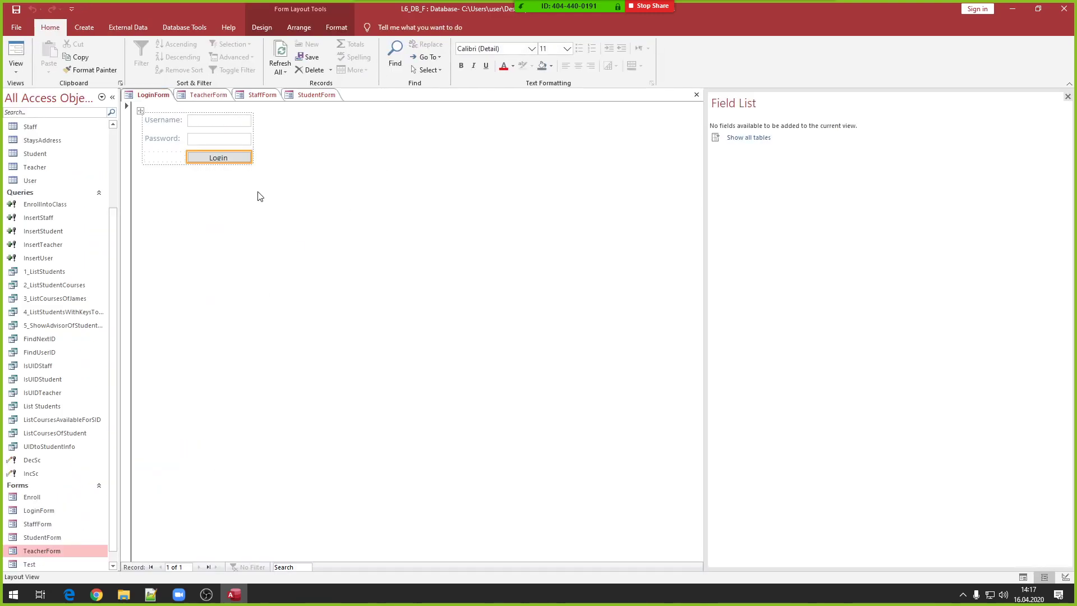
- Return LoginForm to Form View, then close all forms, saving changes
right_click(260, 193)
click(292, 200)
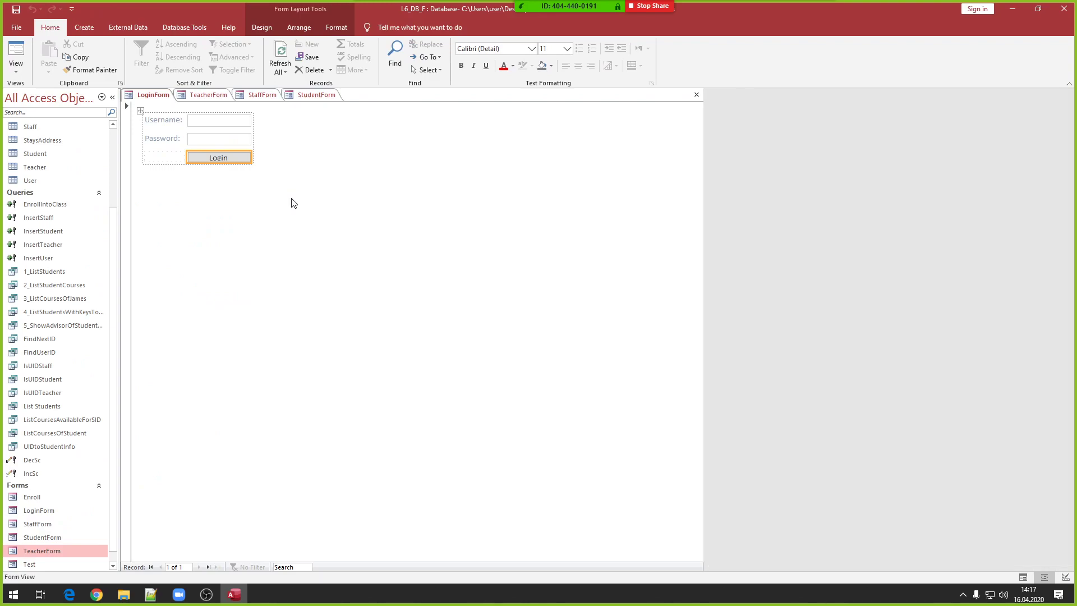
right_click(211, 96)
click(255, 130)
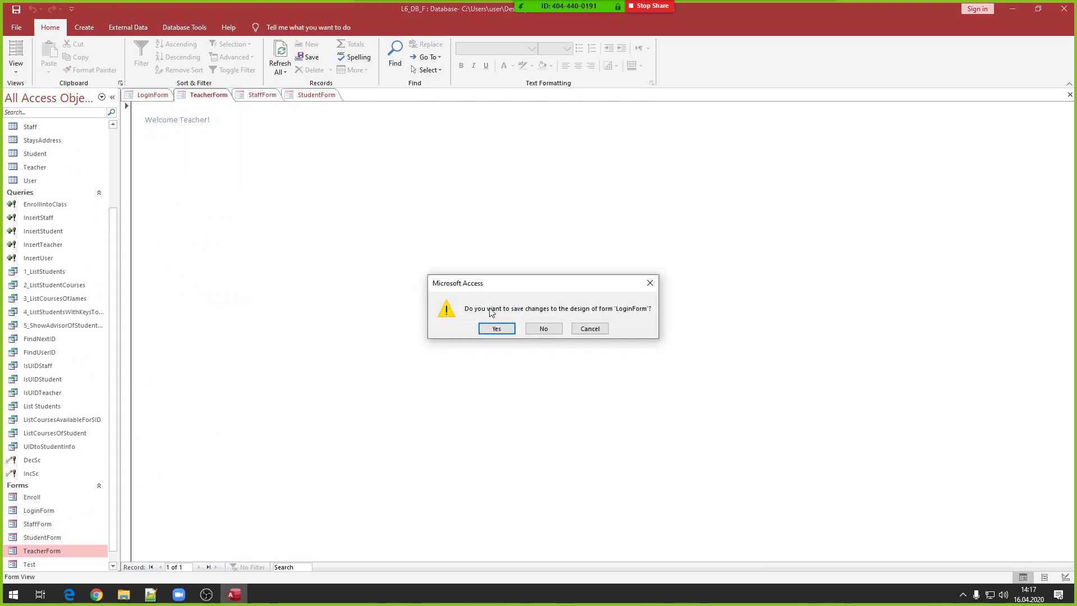
click(496, 329)
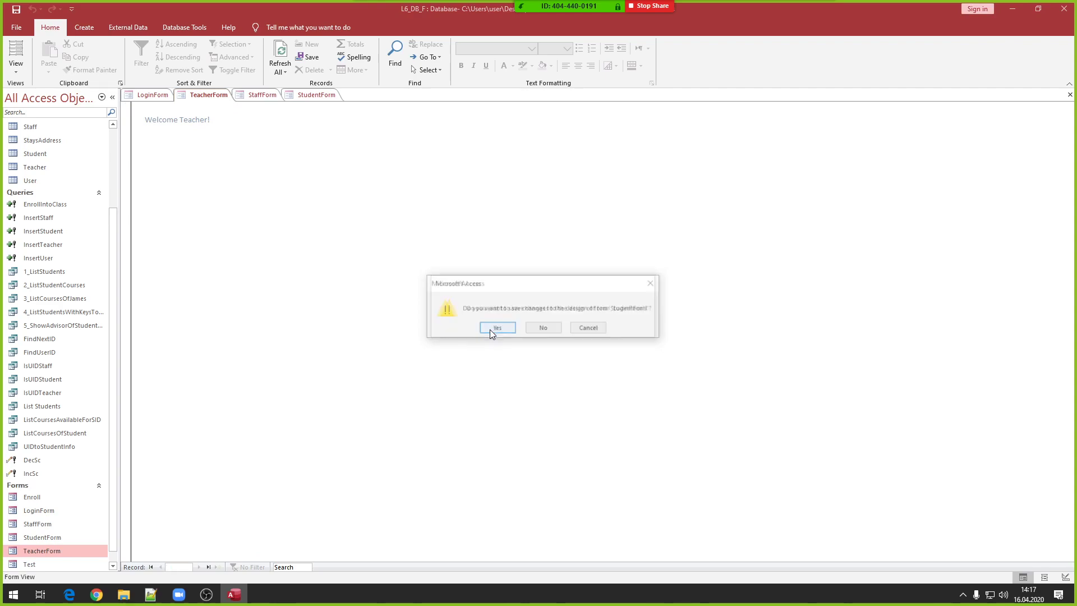
click(491, 330)
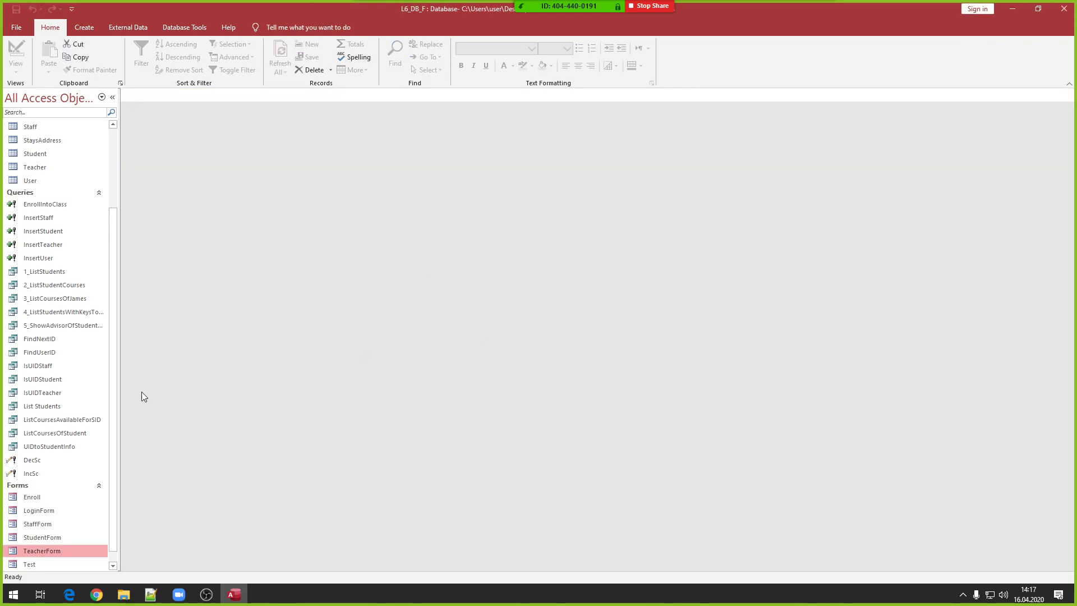
- Open LoginForm, log in with the teacher's credentials, and dismiss the messages
double_click(45, 512)
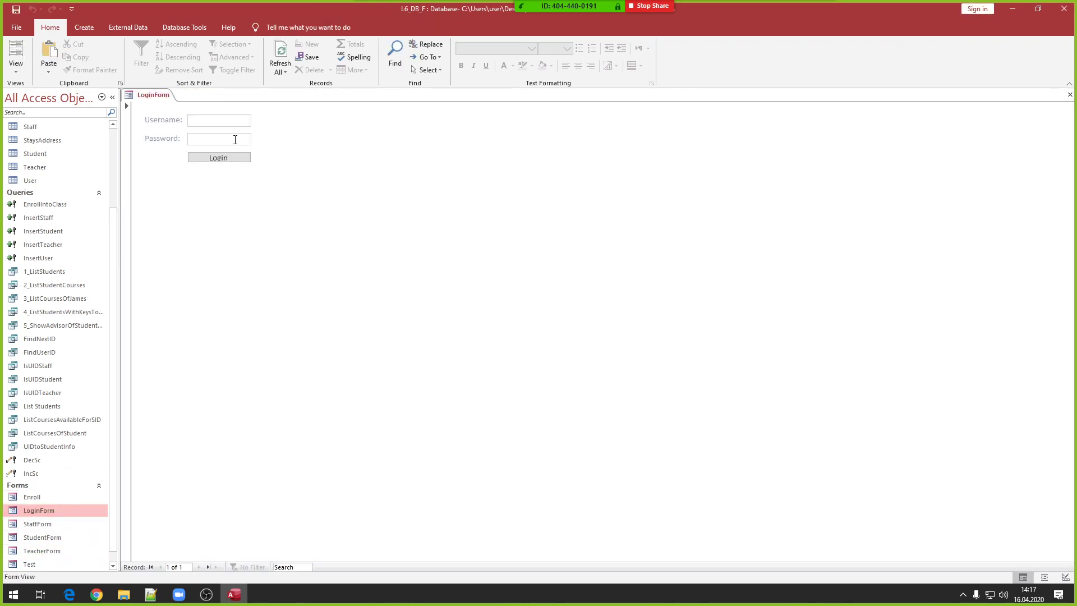
text(Jane)
click(211, 159)
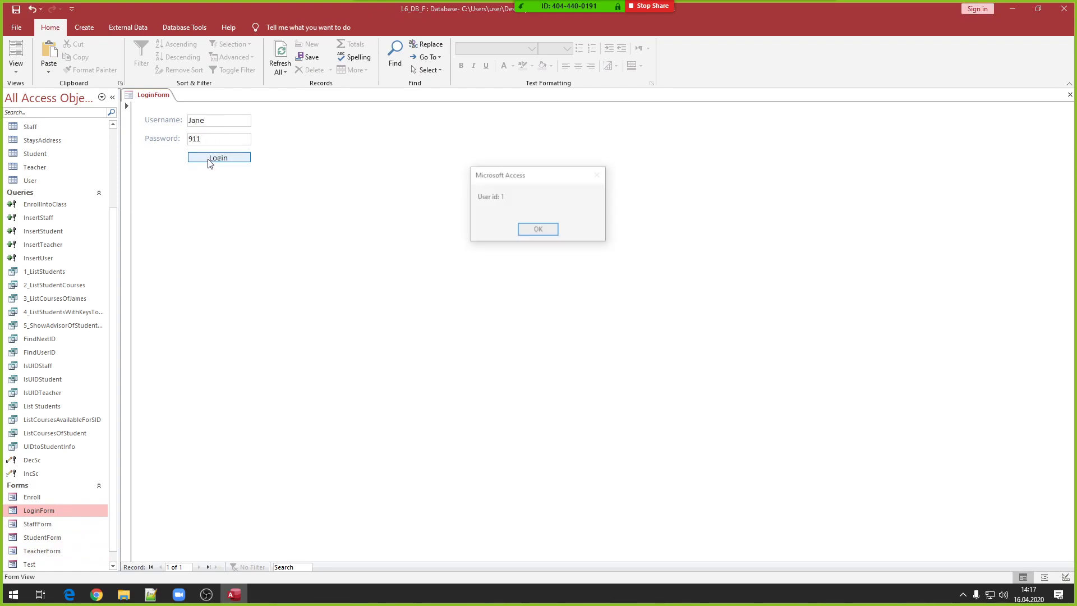
click(535, 232)
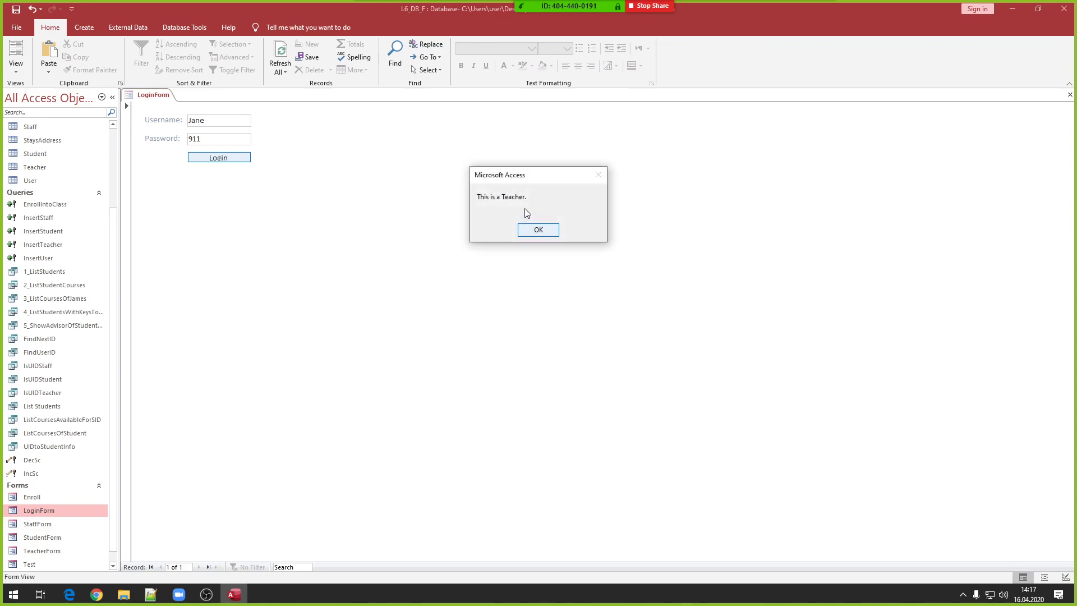
click(548, 234)
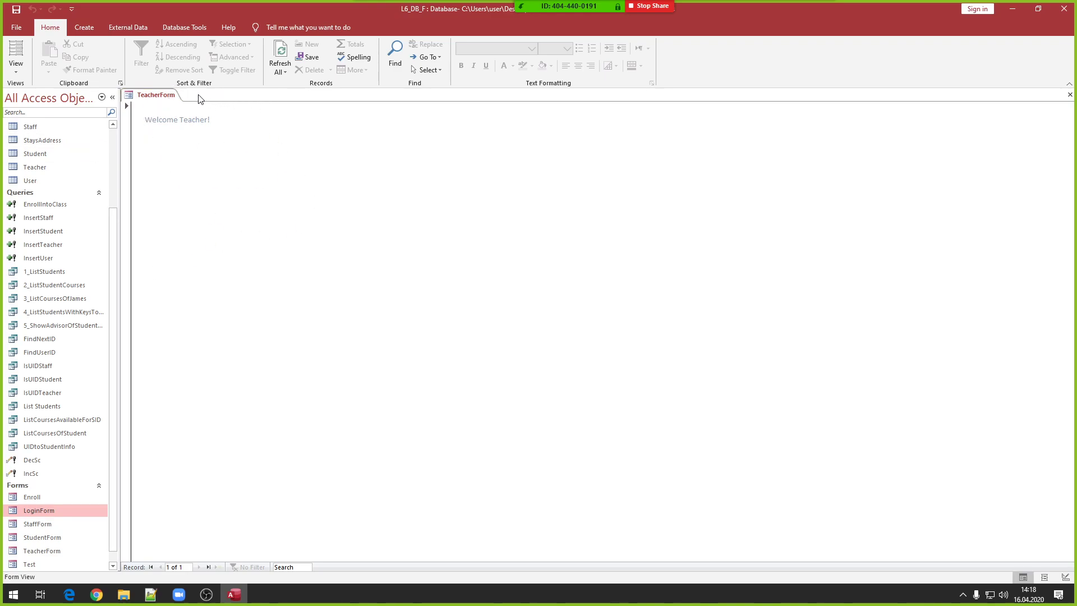
- Add a plain Command2 button to TeacherForm in Layout View and build its click macro
right_click(158, 96)
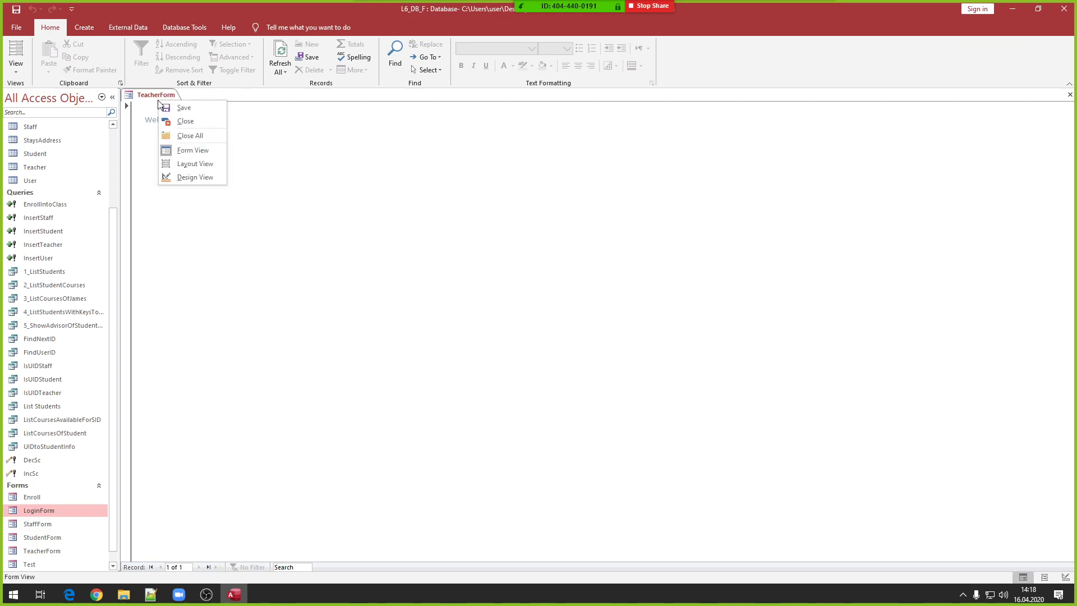
click(186, 163)
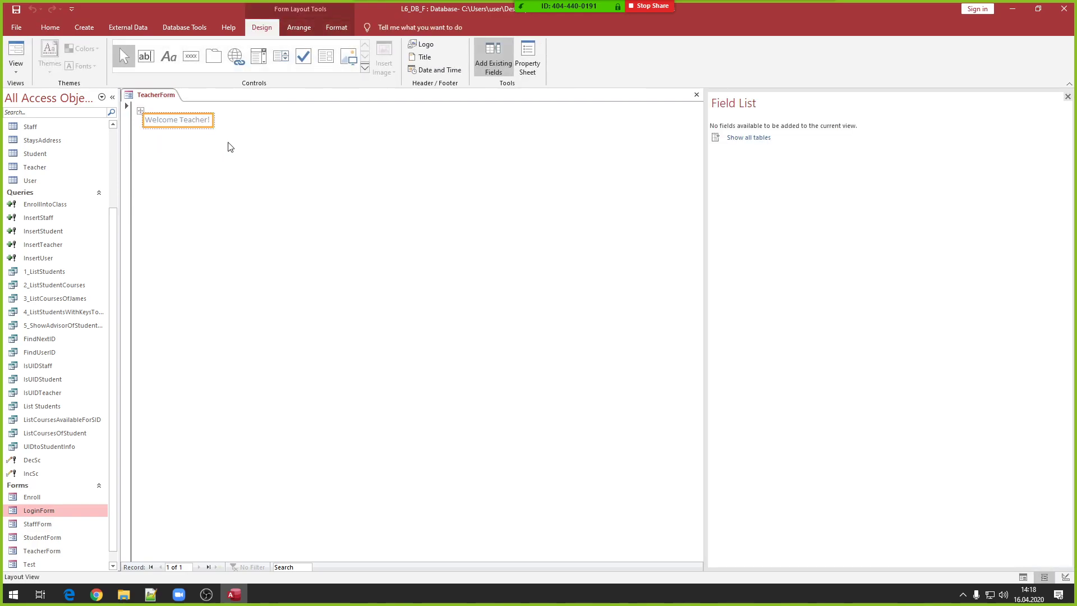
click(191, 56)
click(247, 120)
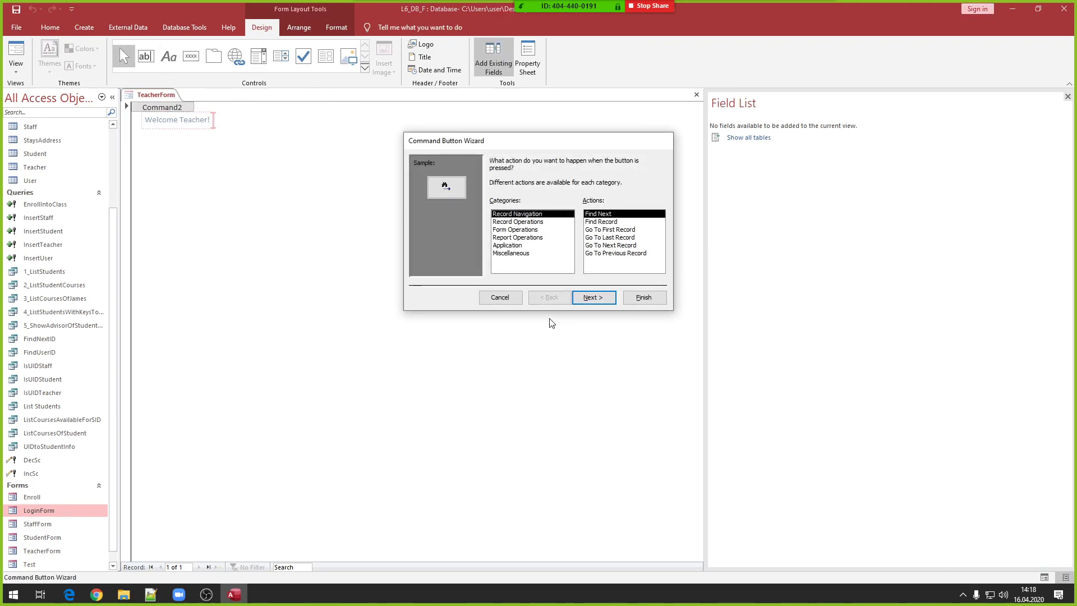
click(496, 299)
right_click(261, 125)
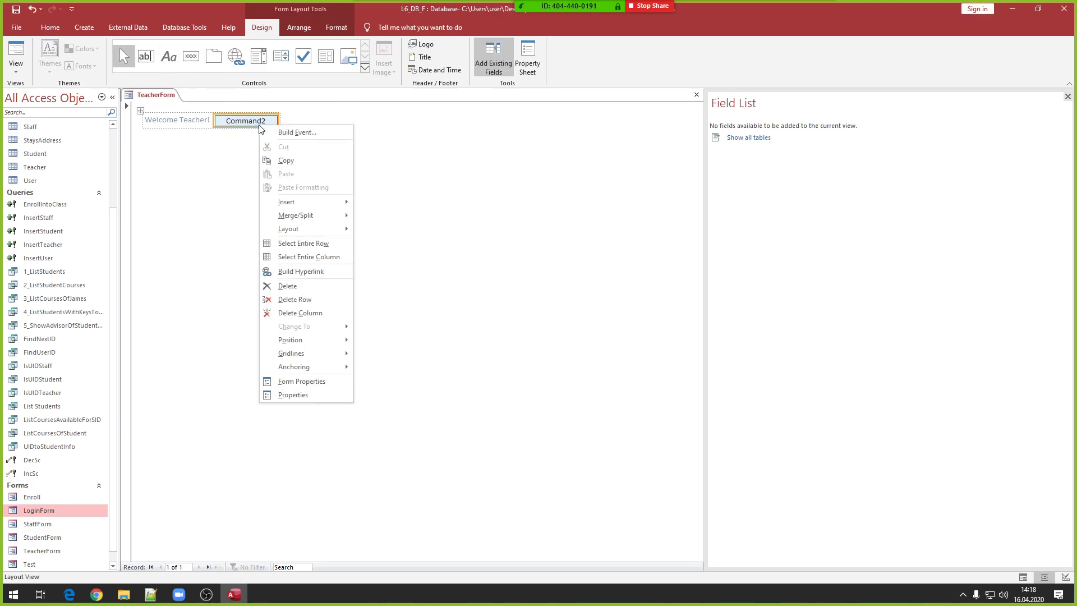
click(286, 132)
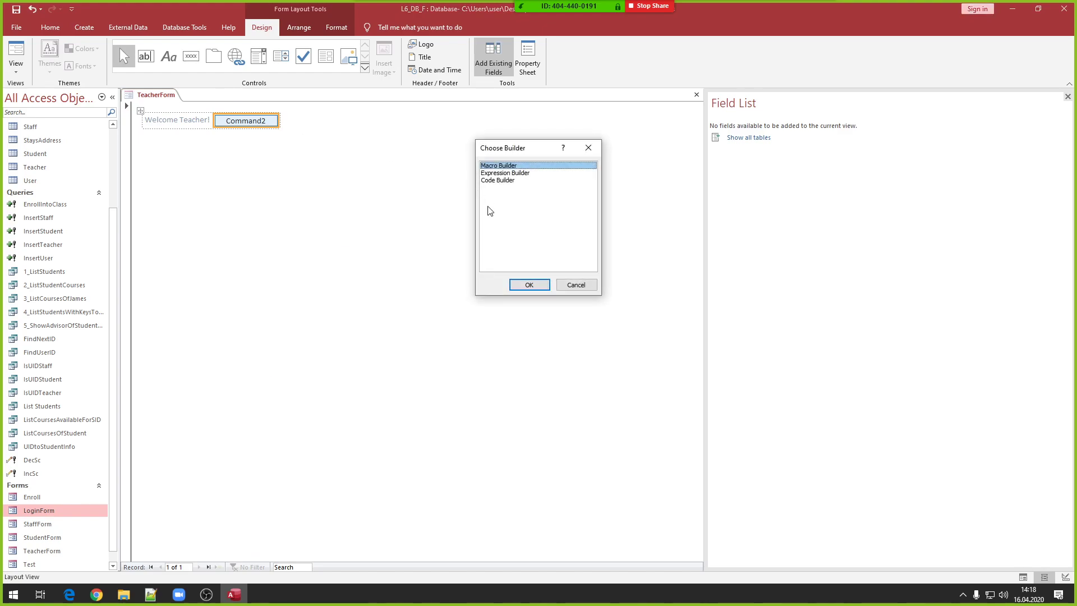
click(529, 285)
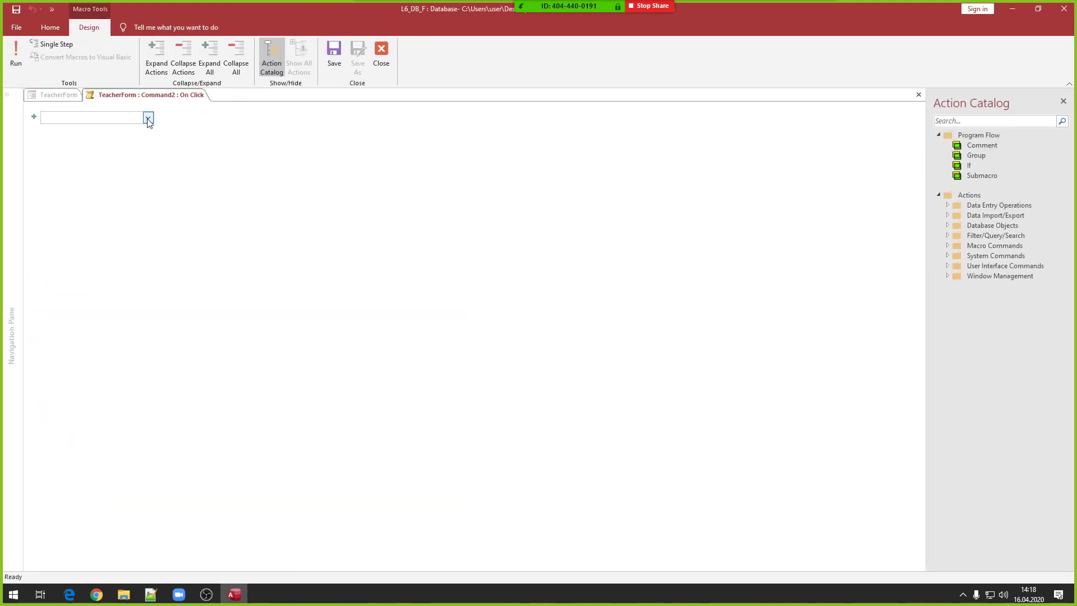
- Add an OpenForm action opening LoginForm to the macro
click(148, 119)
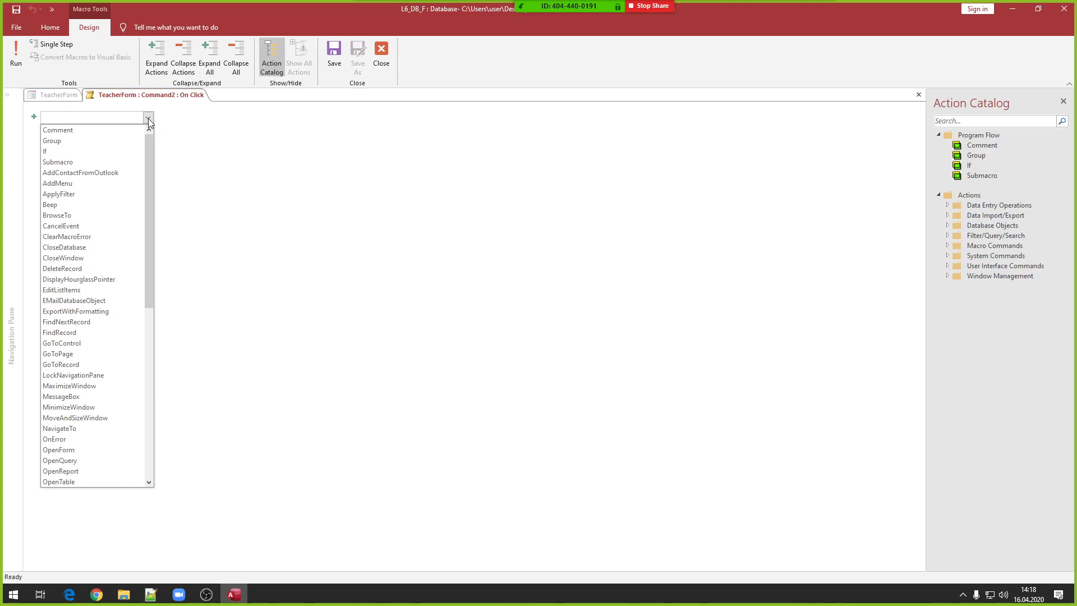
text(Of)
text(penForm)
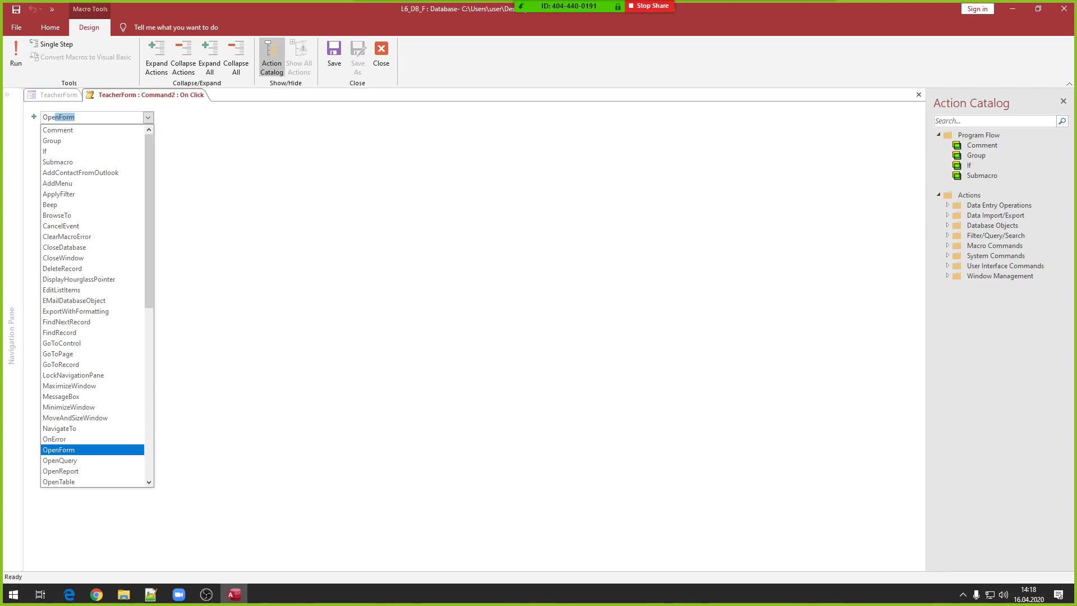
key(Return)
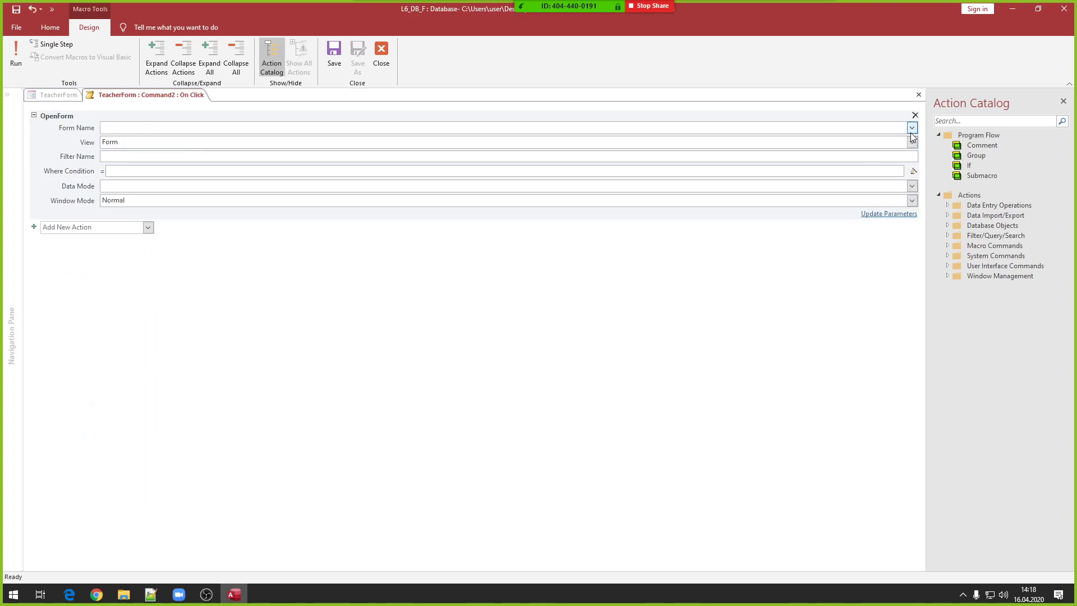
click(912, 128)
click(195, 152)
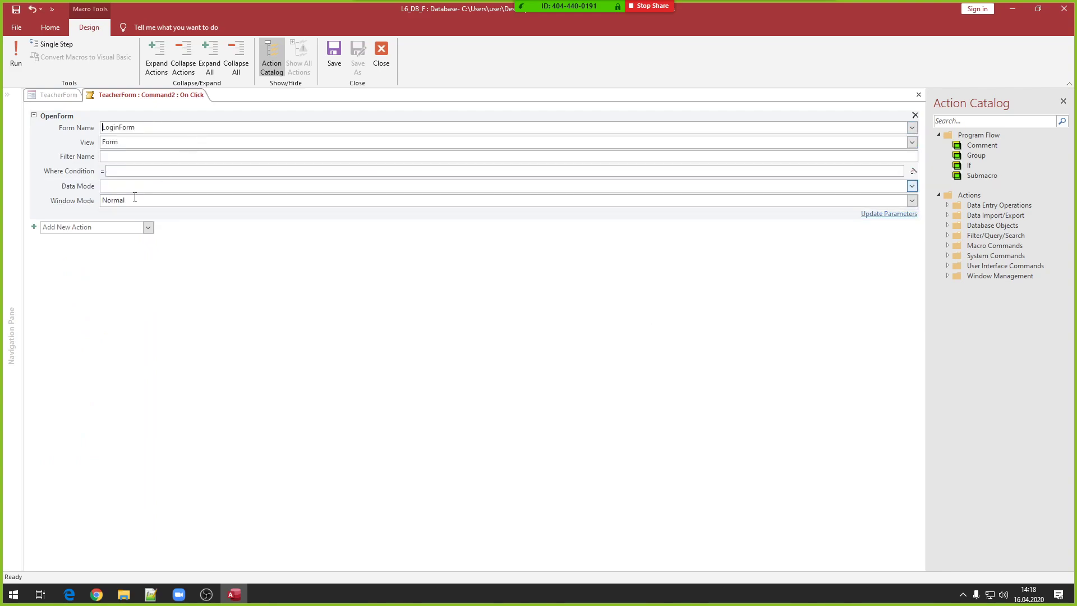
- Add a CloseWindow action closing the Form TeacherForm and collapse both actions
click(145, 228)
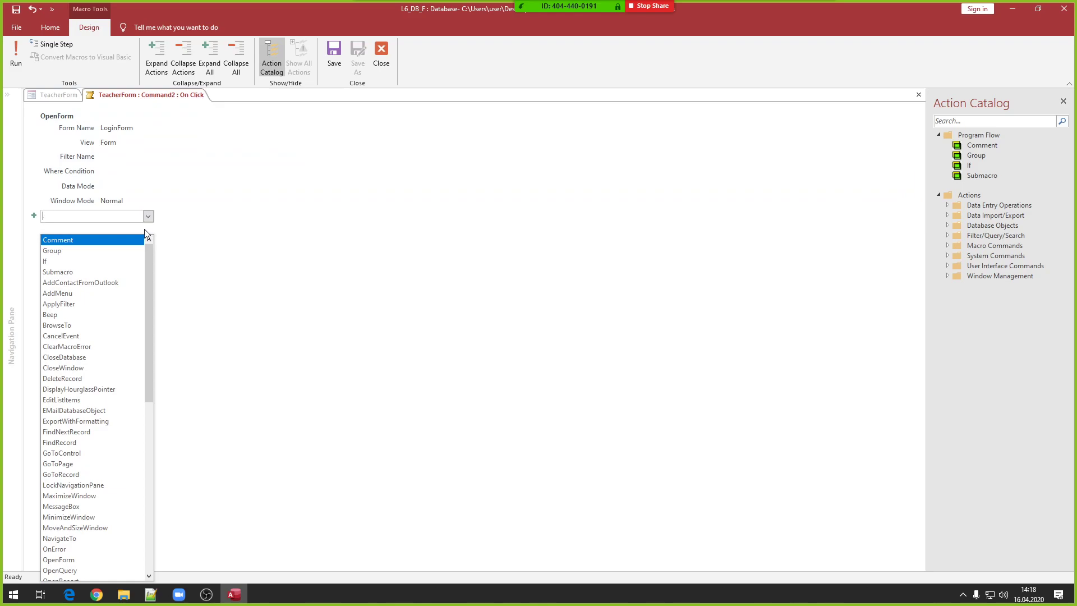
text(CloseDatabase)
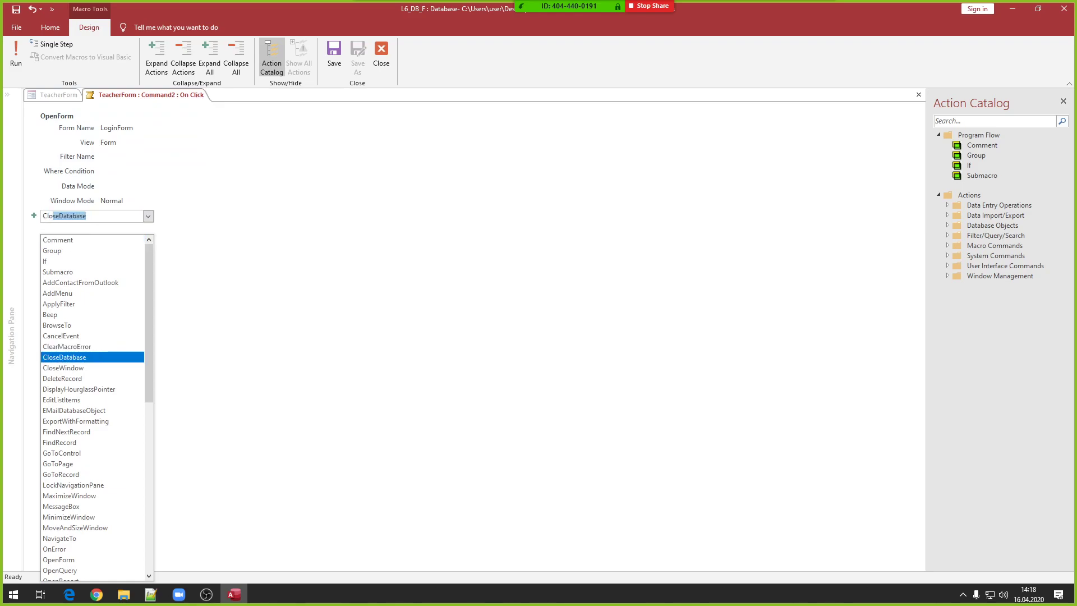
key(Down)
key(Return)
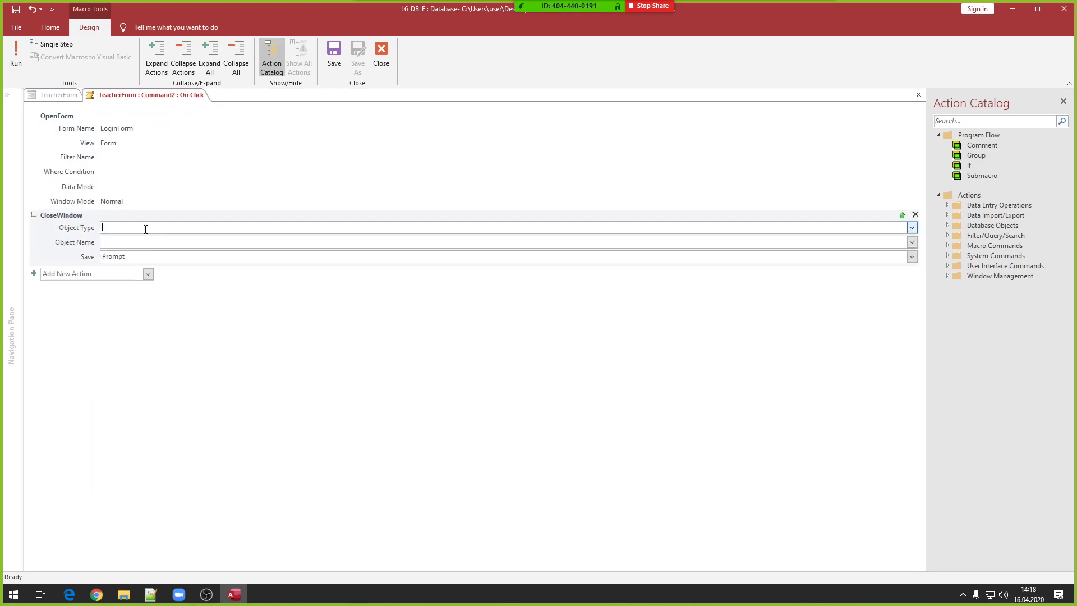
click(912, 228)
click(197, 271)
click(912, 242)
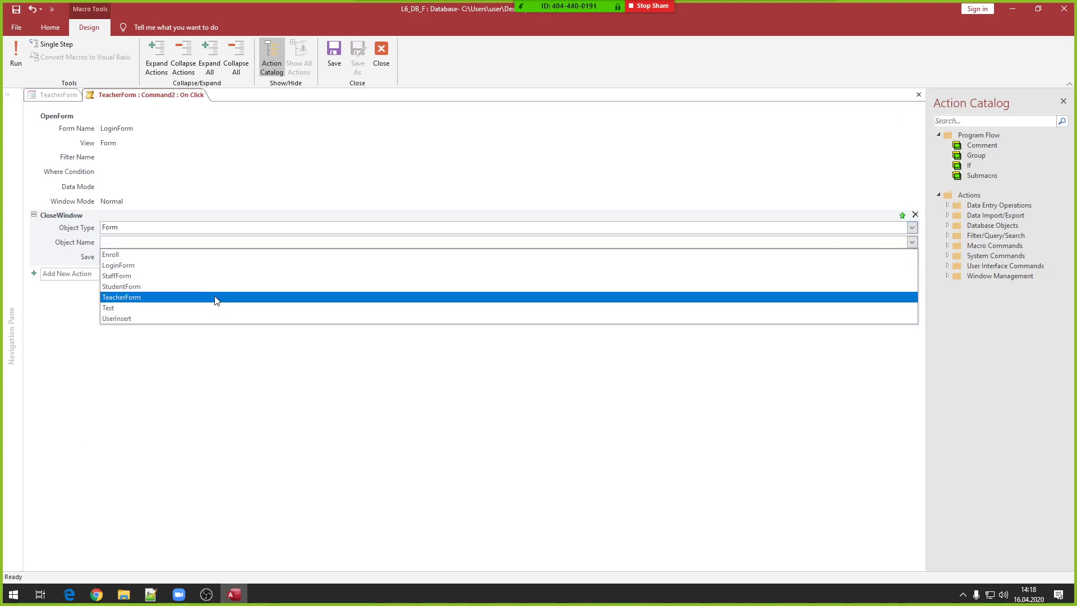
click(217, 298)
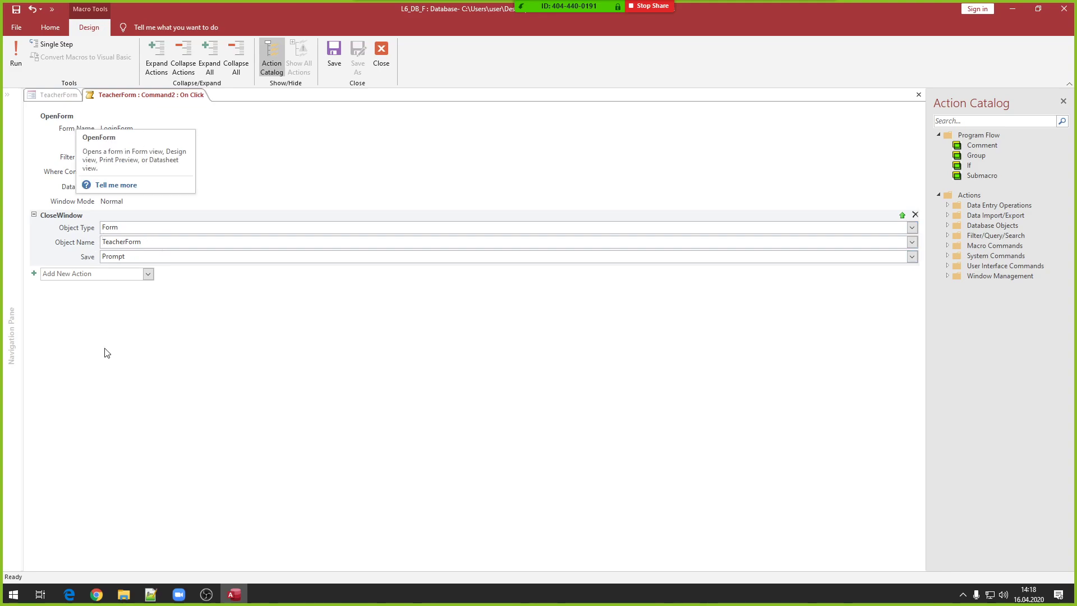
click(34, 117)
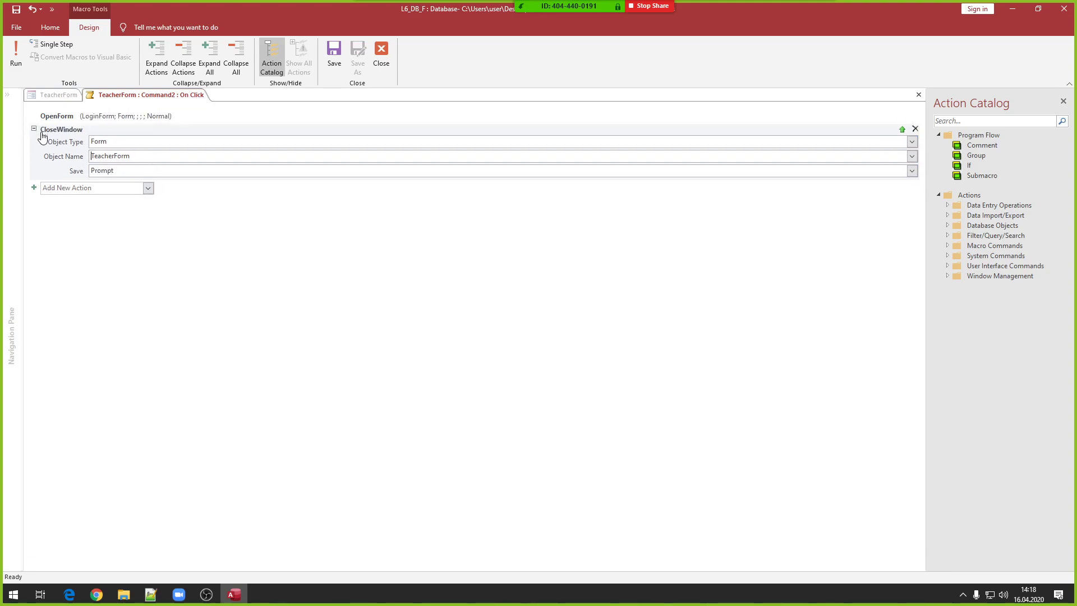
click(33, 129)
click(86, 146)
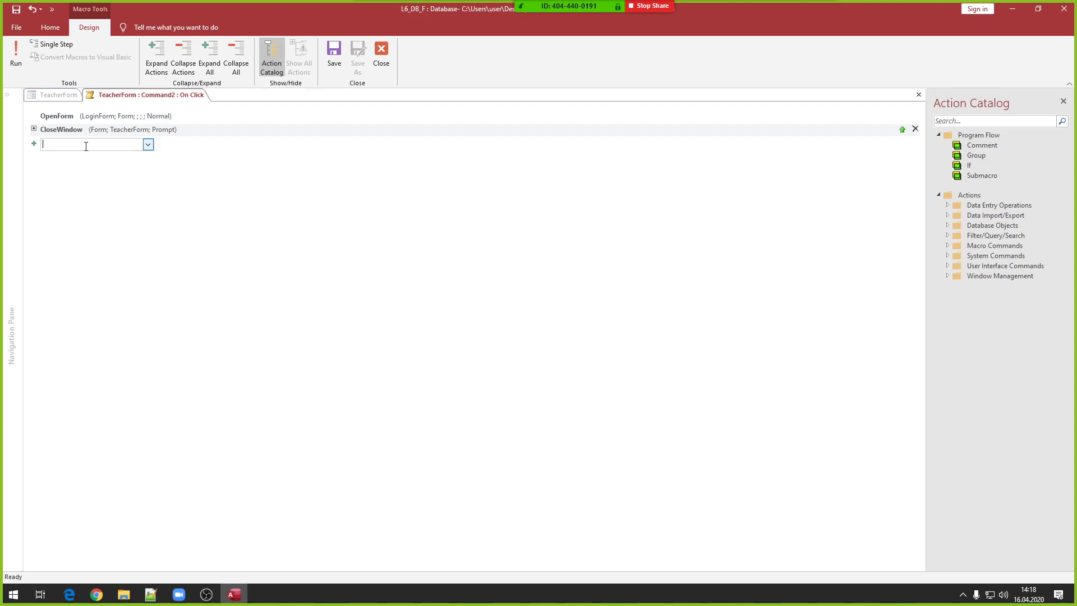
- Add a SetTempVar action and move it above OpenForm
text(Remo)
key(BackSpace)
key(BackSpace)
key(BackSpace)
key(BackSpace)
key(BackSpace)
key(Return)
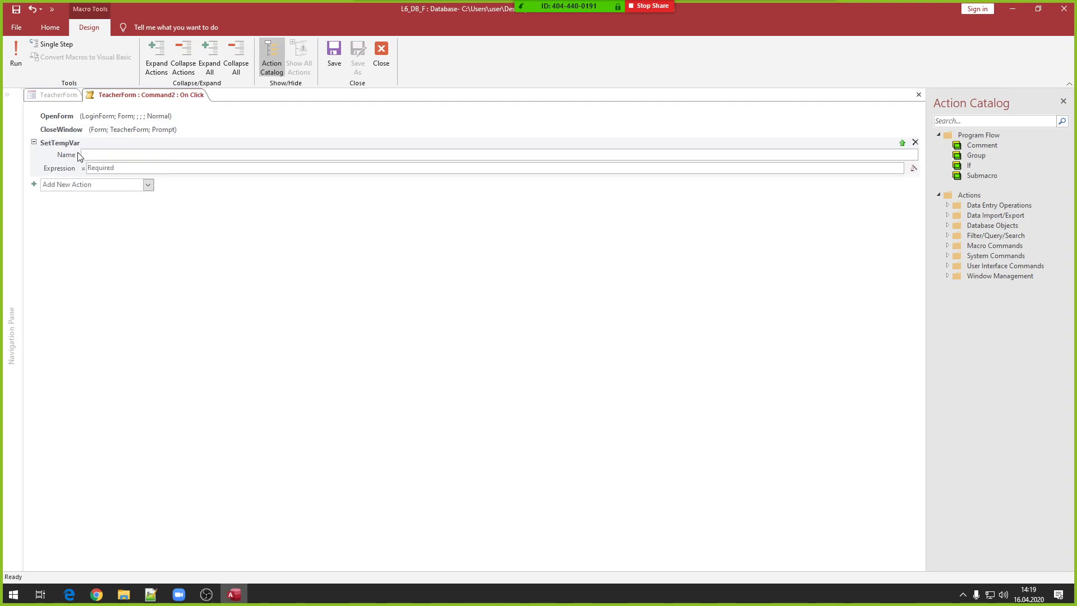
drag(68, 144, 73, 114)
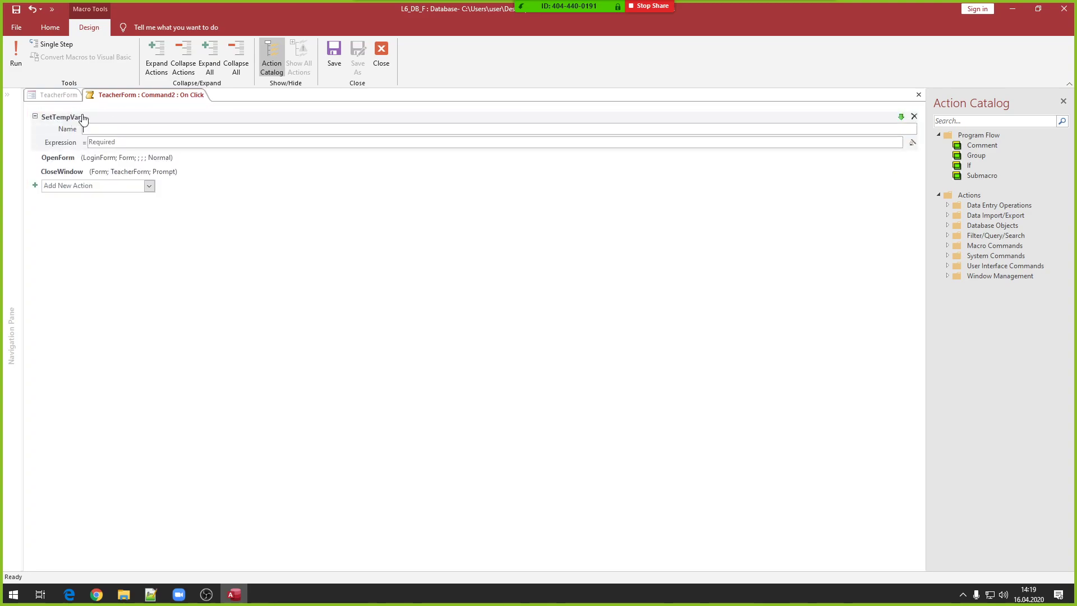
- Set the temp variable name to UID with expression -1
click(166, 130)
text(UID)
click(119, 141)
click(136, 128)
click(127, 141)
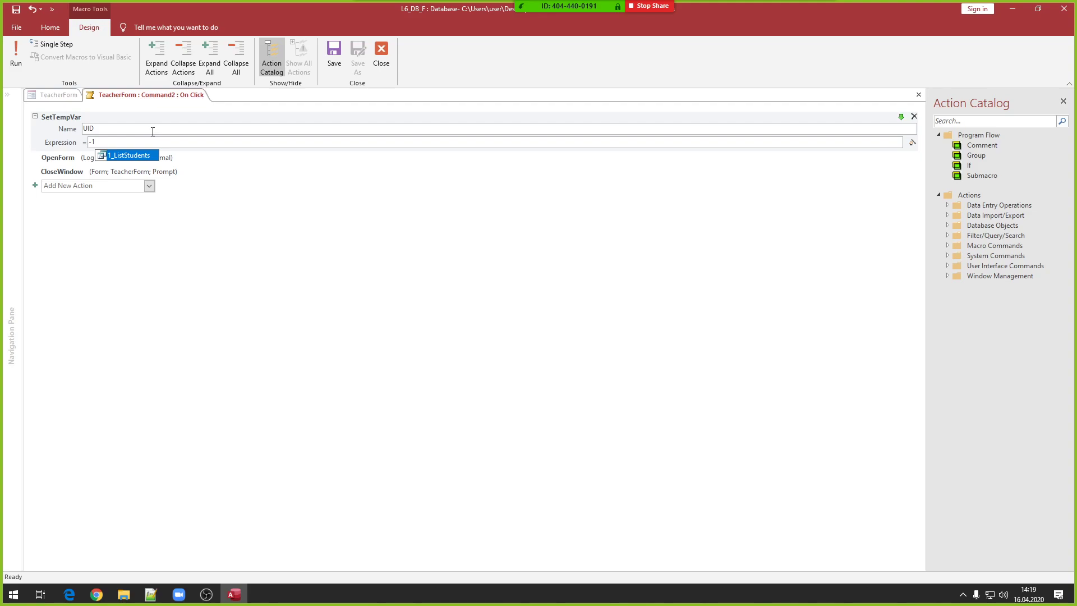
key(Escape)
click(47, 142)
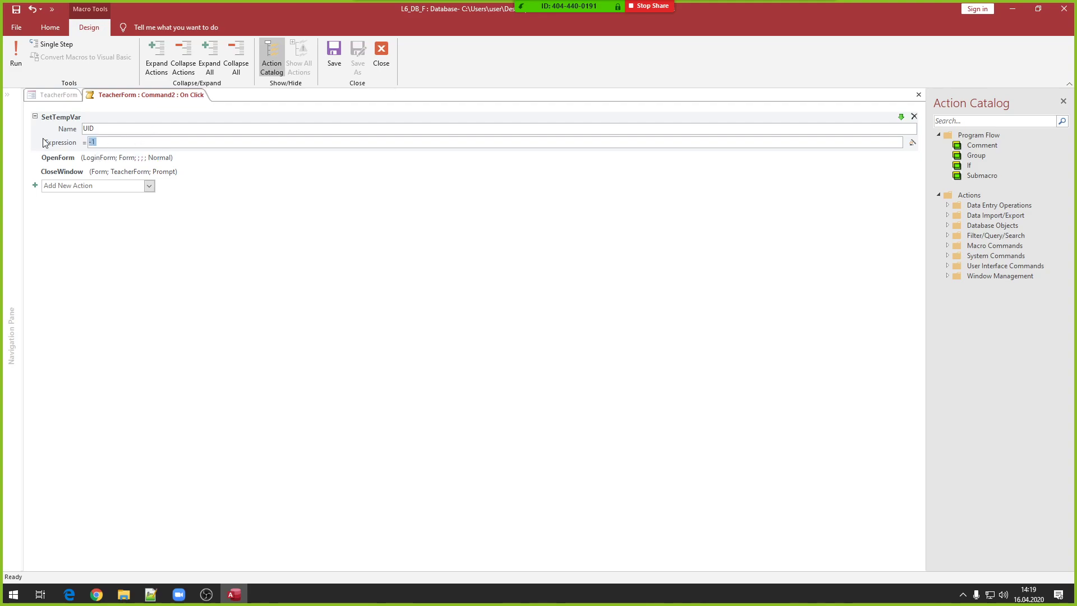
click(117, 128)
drag(118, 128, 83, 146)
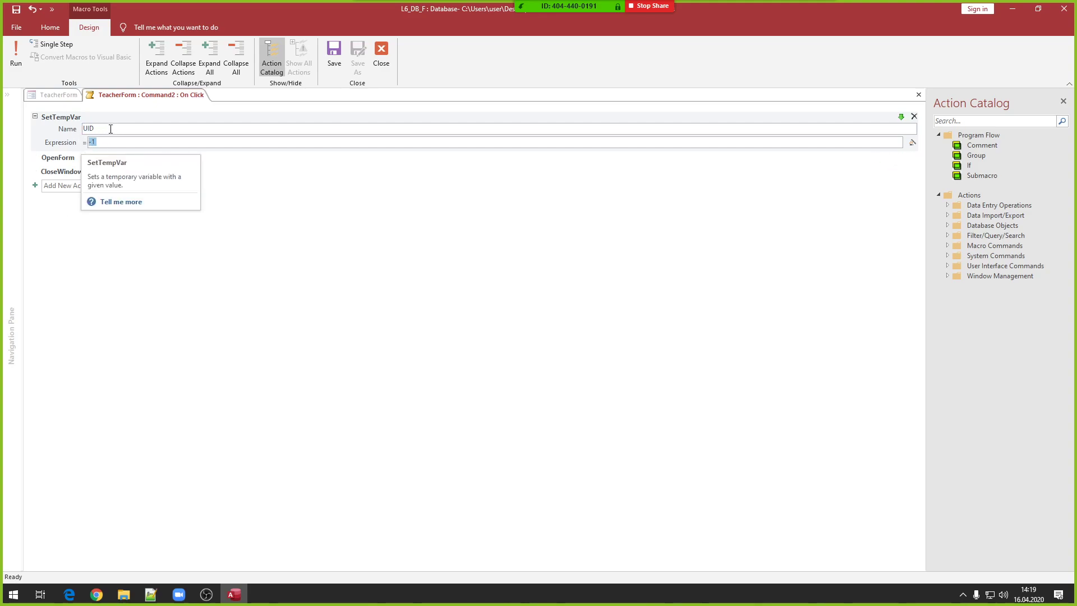
click(110, 143)
drag(110, 143, 85, 145)
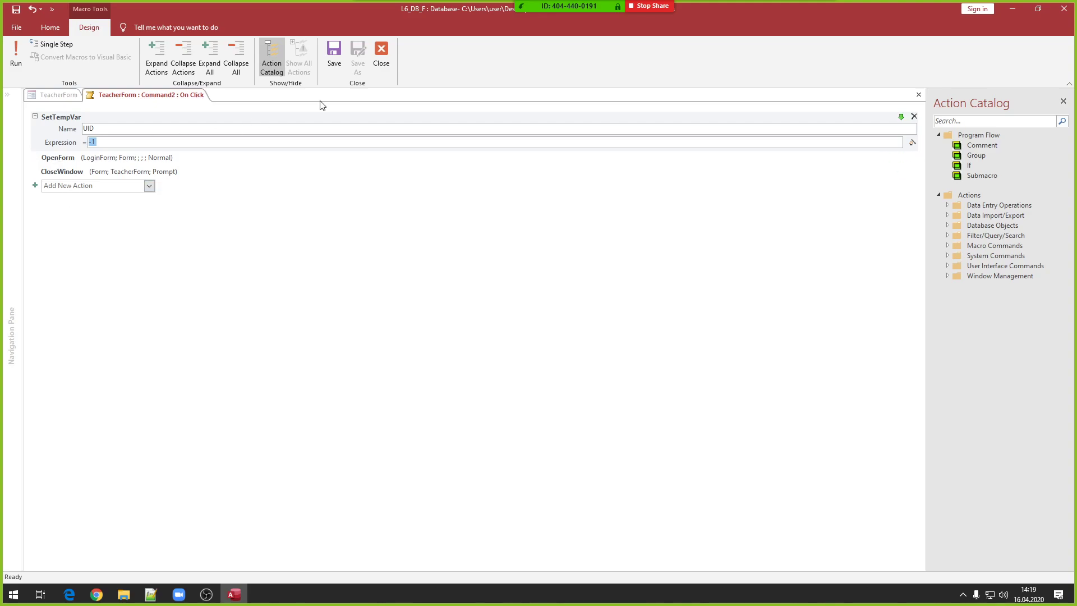
- Close the macro and change Command2's caption to Logout
click(382, 56)
right_click(235, 138)
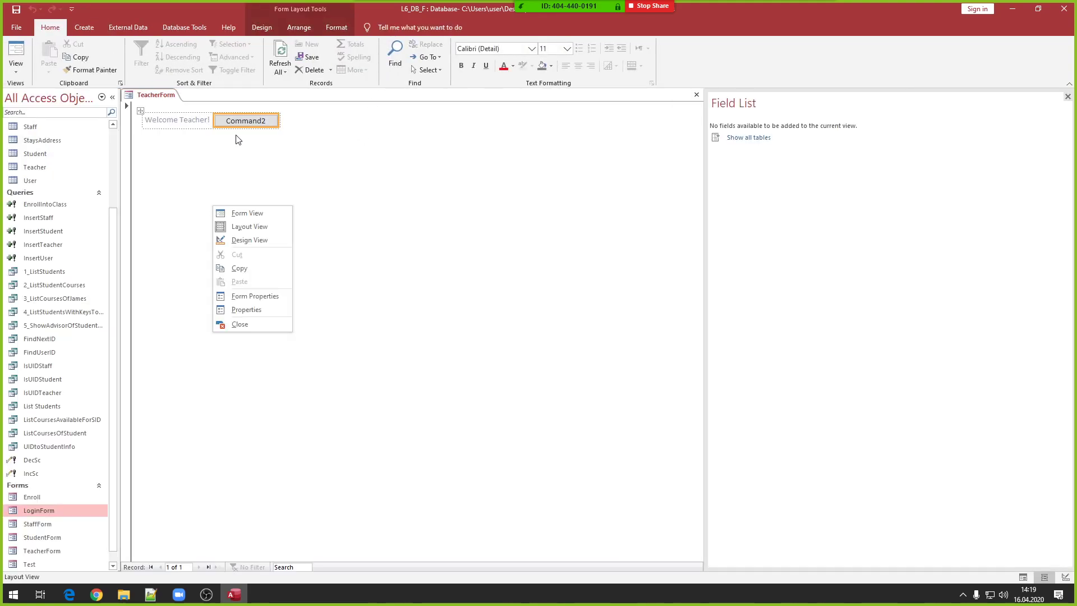
click(241, 120)
click(242, 120)
drag(266, 119, 200, 120)
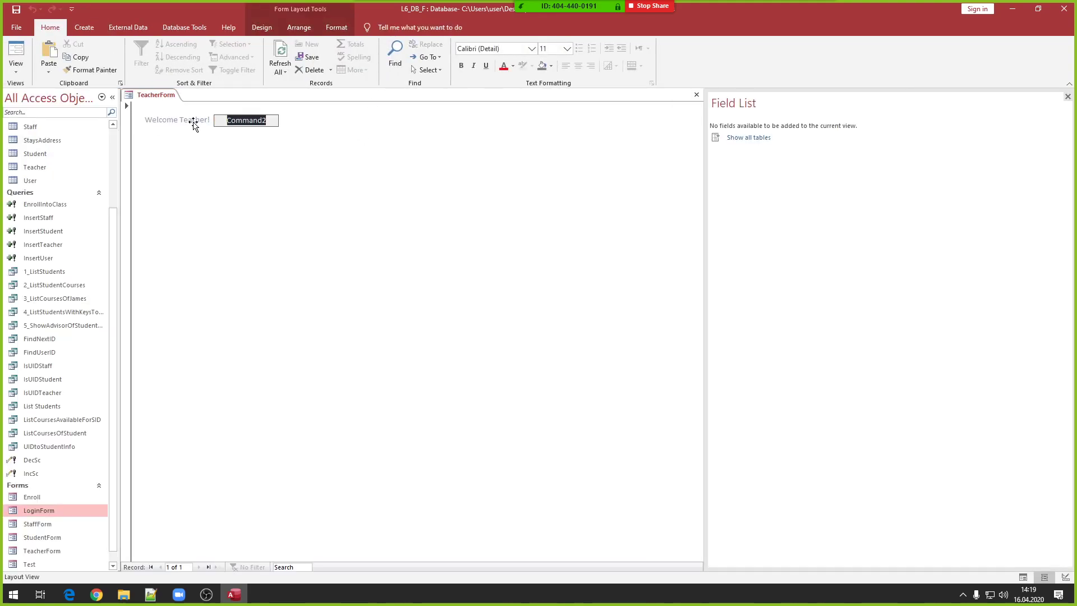
text(Logout)
key(Return)
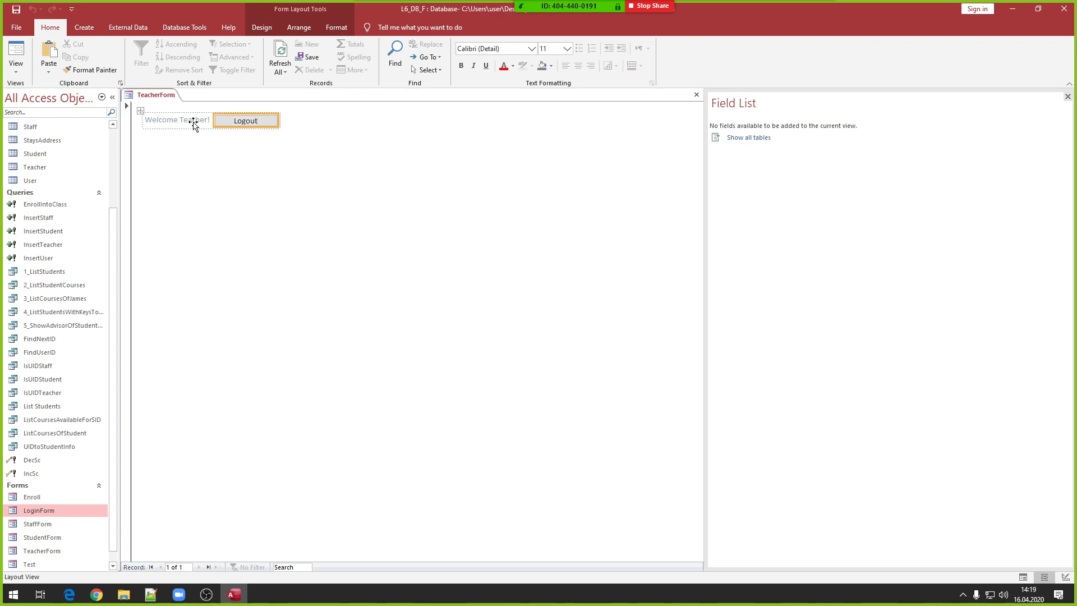
- Close TeacherForm, open LoginForm and log in with the teacher's username and password
right_click(160, 96)
click(184, 116)
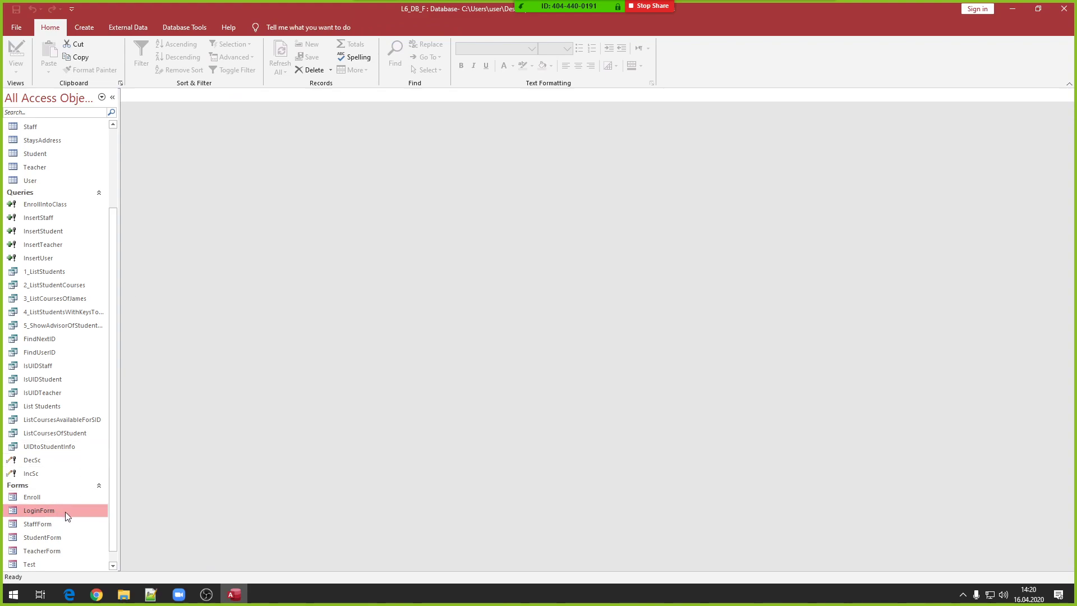
scroll(43, 555, down, 1)
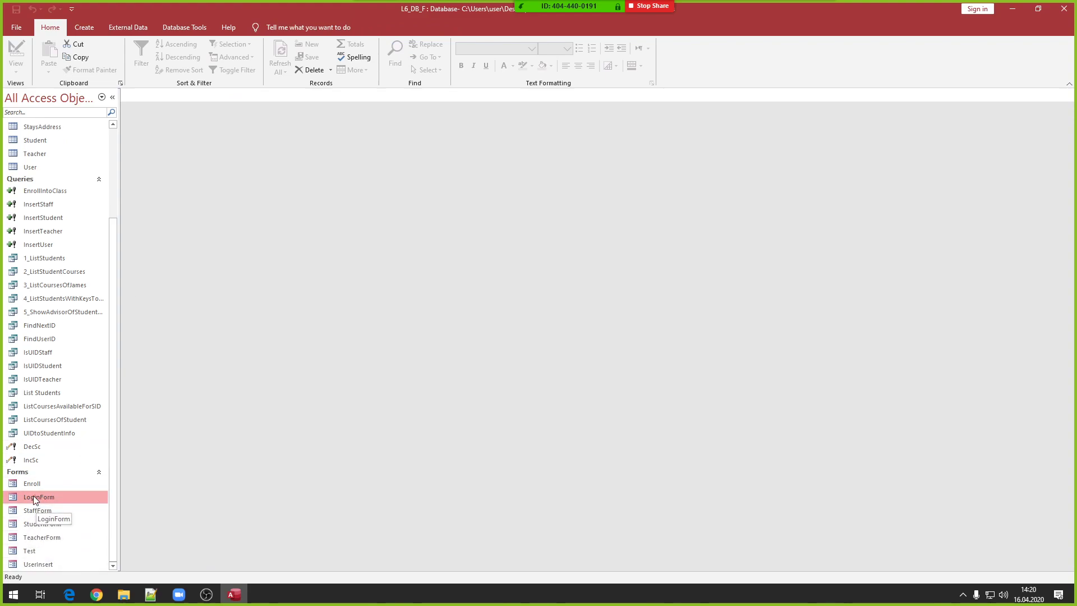
double_click(41, 498)
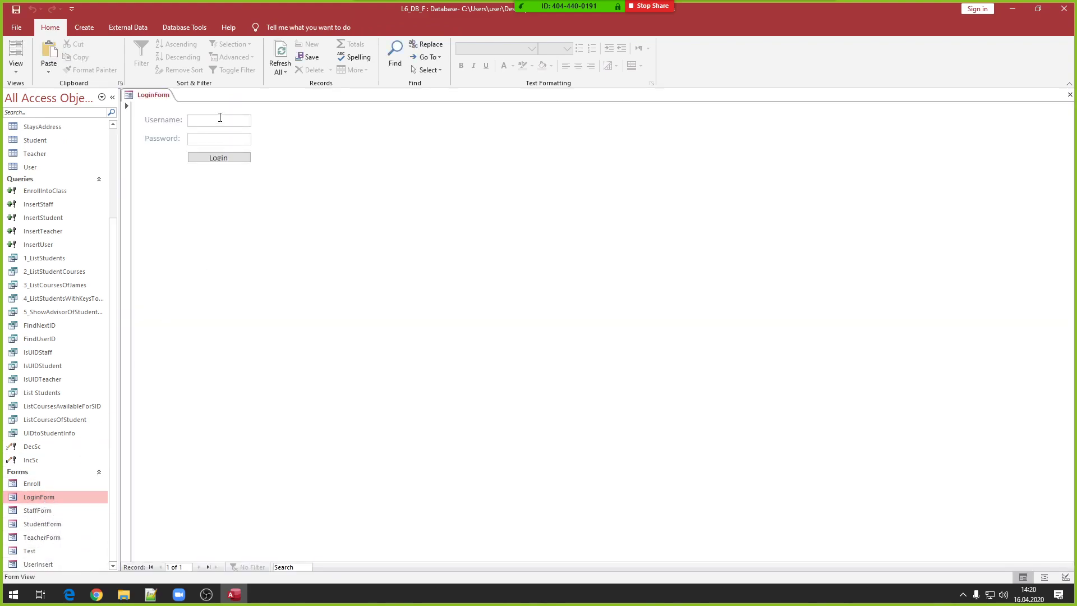
text(Jane)
key(Tab)
text(911)
click(227, 159)
click(534, 231)
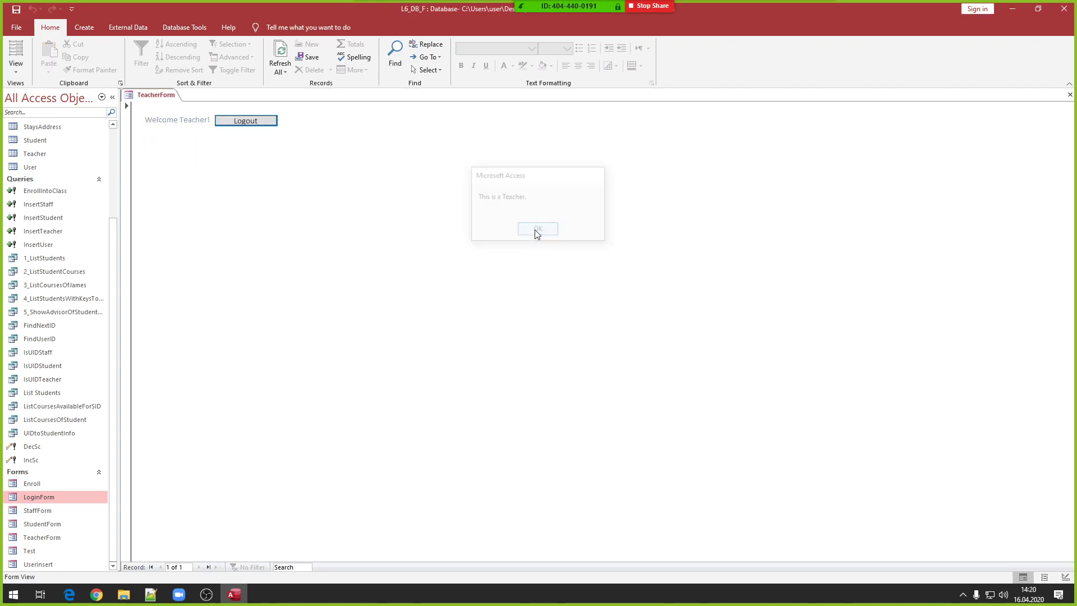
- Log out via the Logout button, then log in with a student's credentials
click(266, 123)
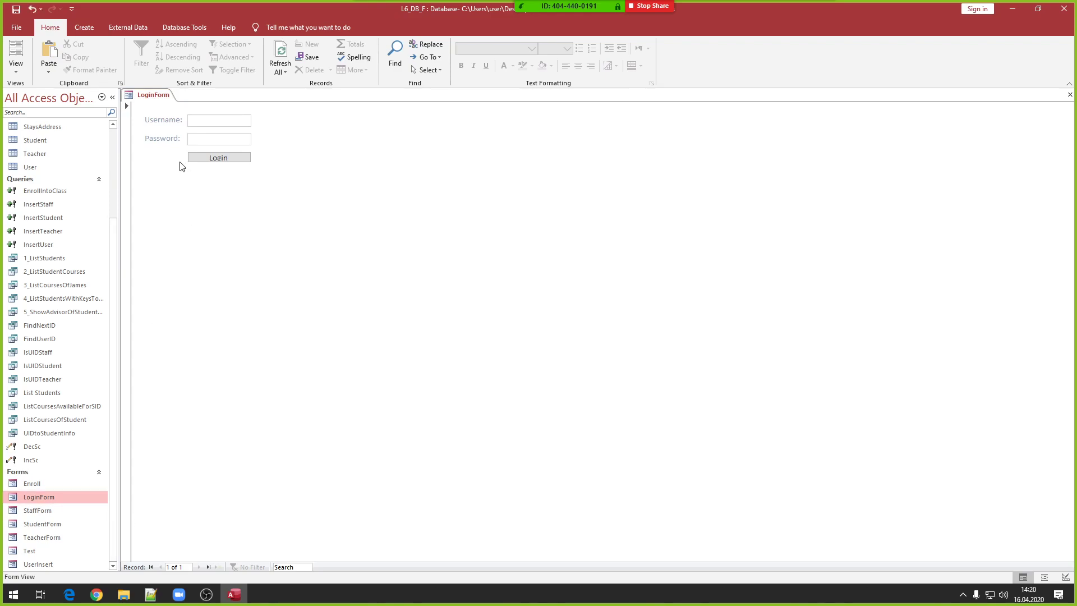
text(Rick)
key(Tab)
text(2L)
click(204, 158)
click(540, 228)
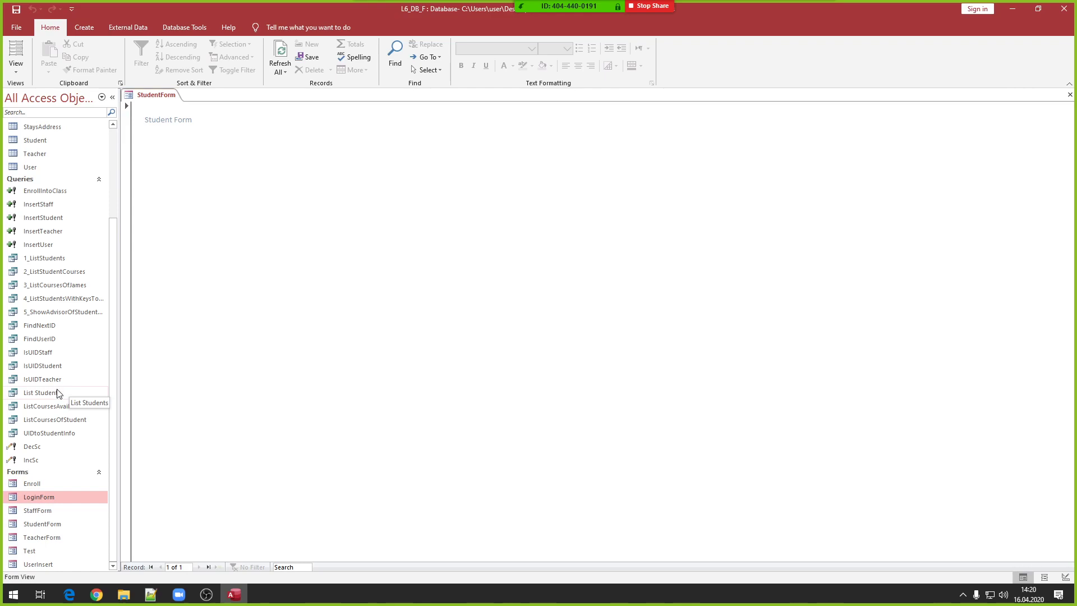
- Open UIDtoStudentInfo in Design View and widen the username, surname and id columns
right_click(62, 439)
click(81, 455)
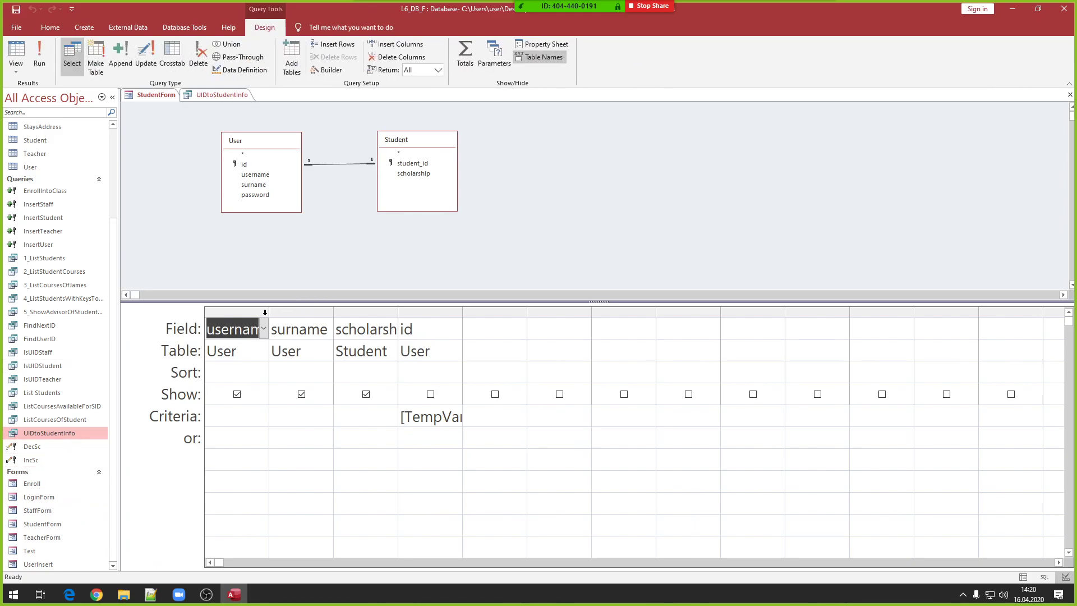
drag(269, 313, 303, 313)
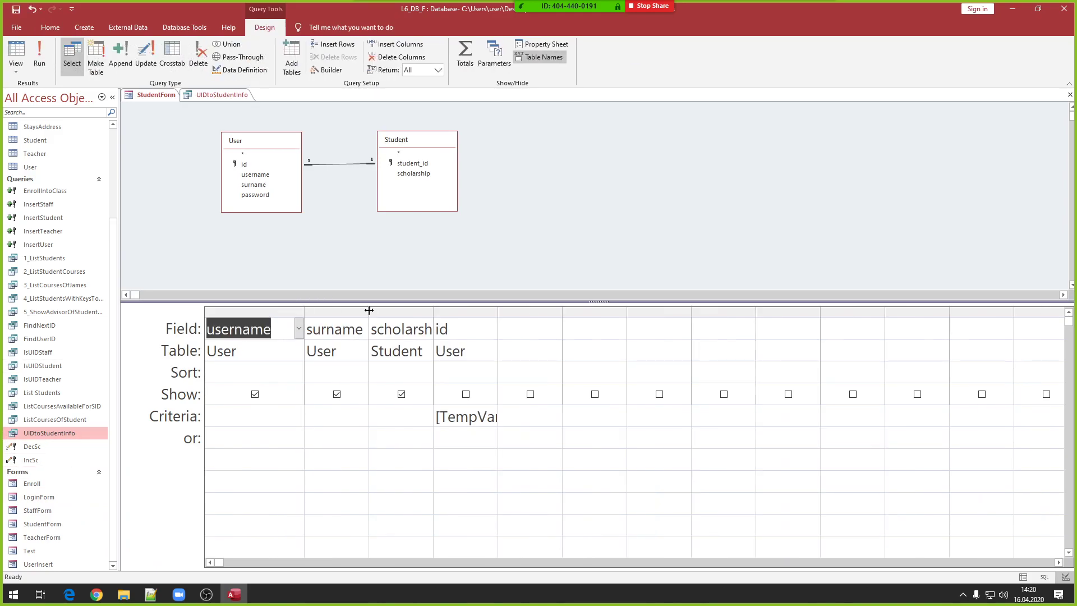
drag(370, 310, 433, 310)
drag(562, 310, 611, 308)
- Rearrange the User and Student field lists, noting scholarship, username and surname fields
drag(230, 143, 208, 167)
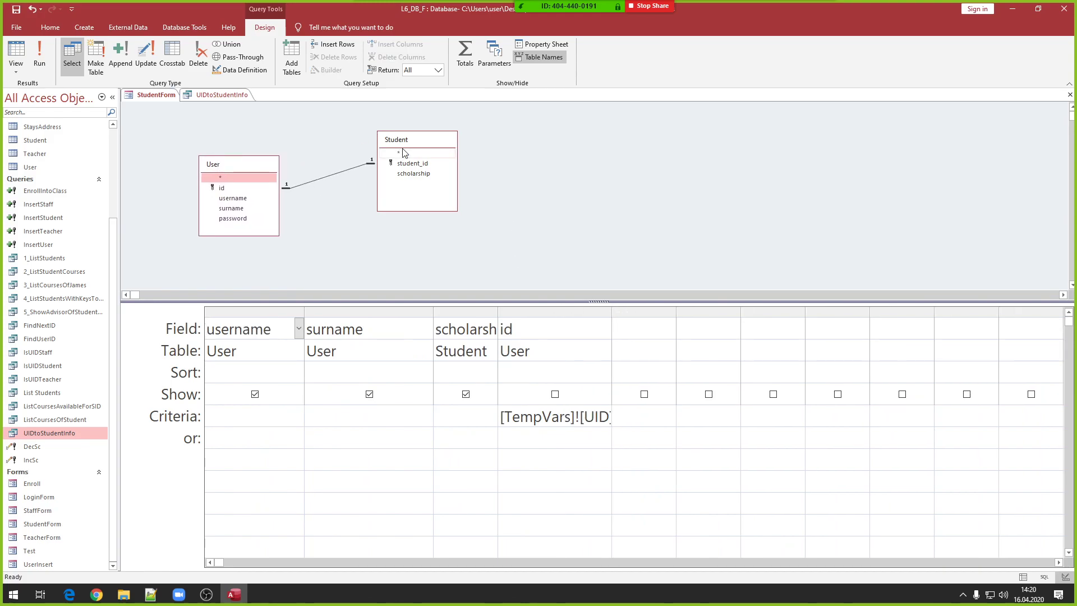
drag(401, 144, 380, 150)
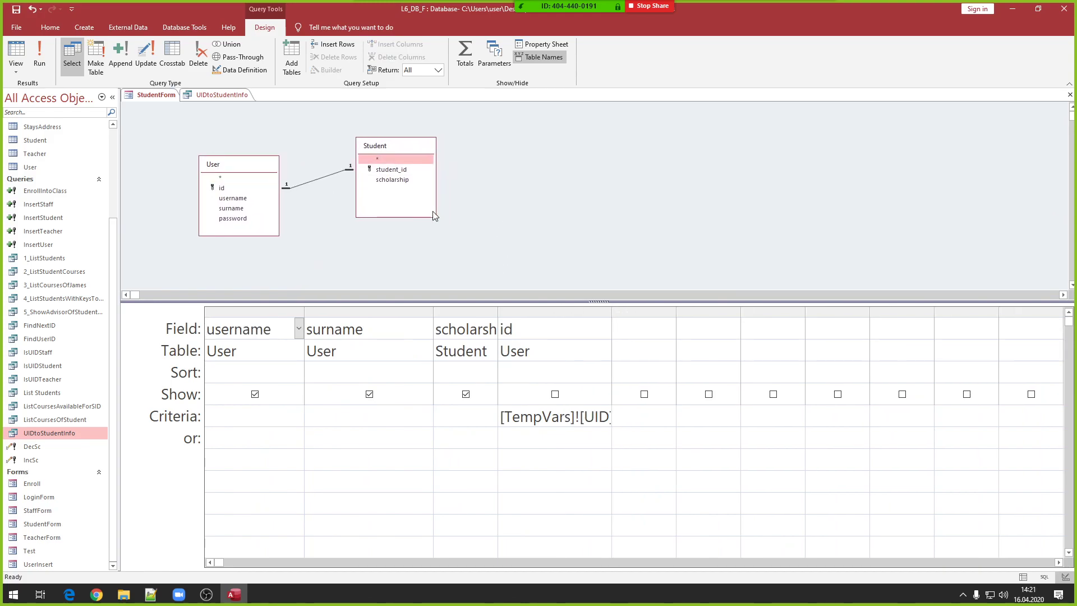
click(386, 179)
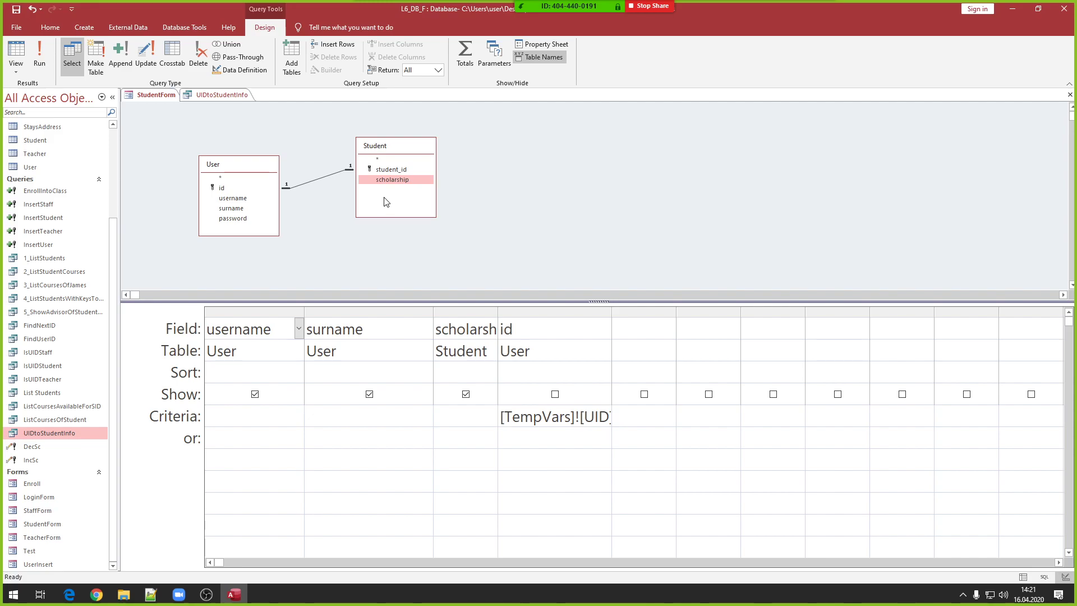
drag(233, 167, 221, 152)
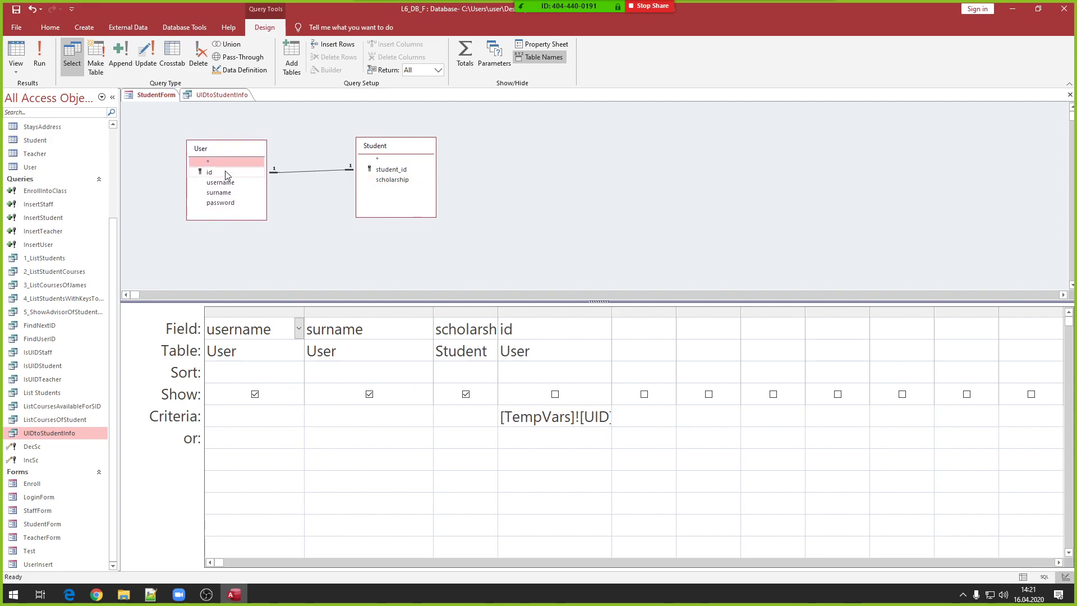
click(224, 183)
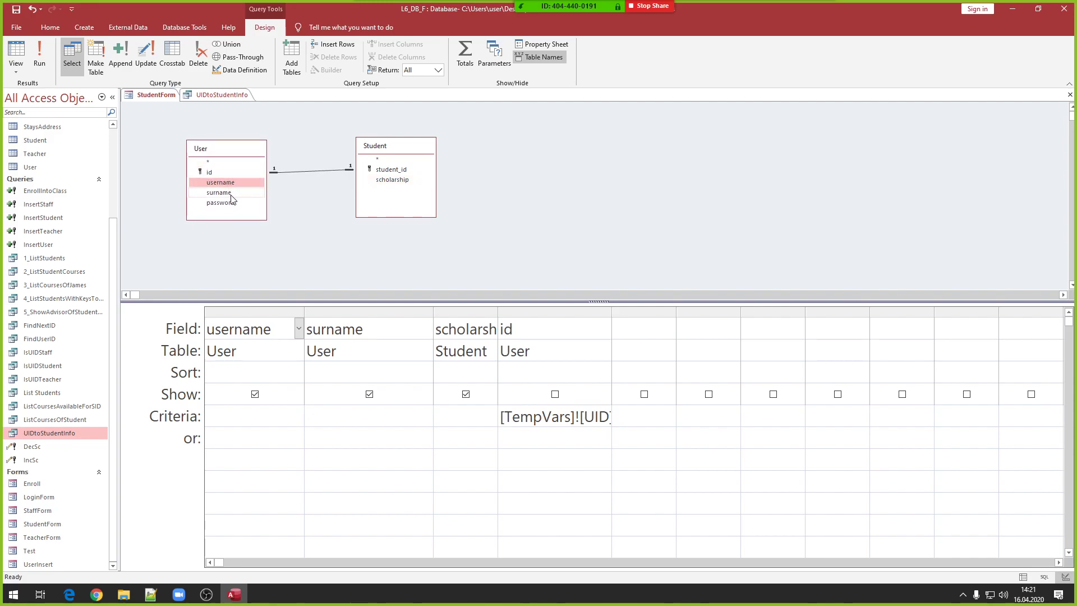
click(231, 193)
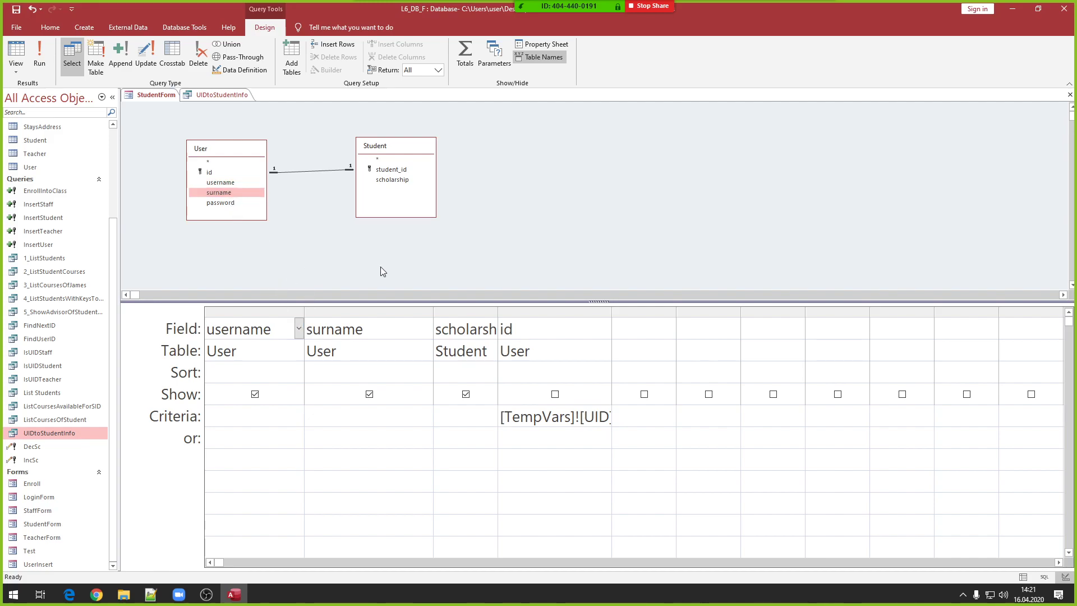
- Auto-fit the id column, widen scholarship, and select the [TempVars]![UID] criteria
double_click(611, 312)
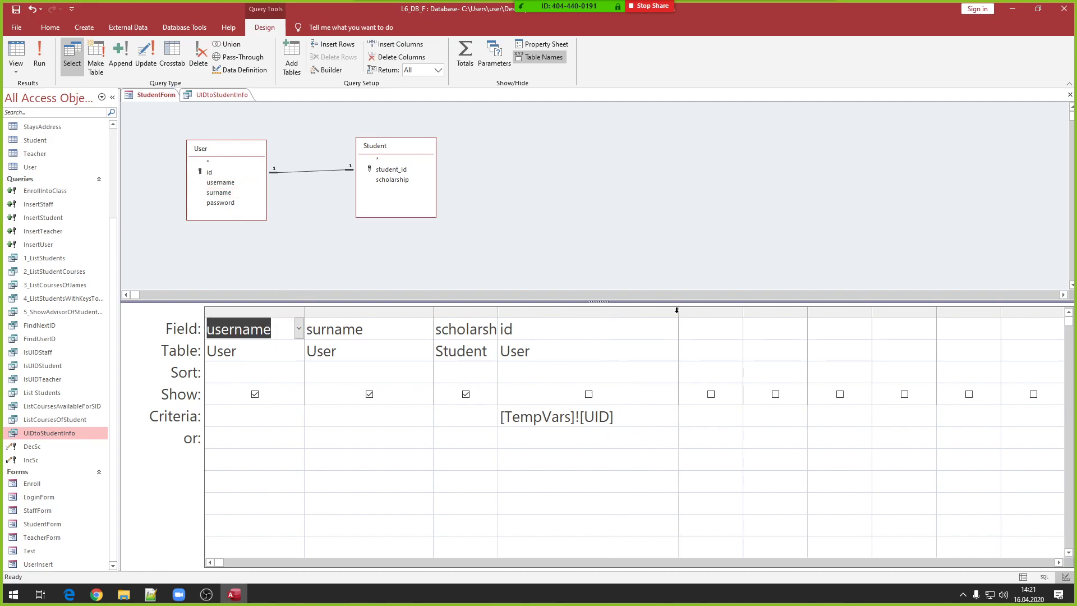
drag(618, 416, 495, 418)
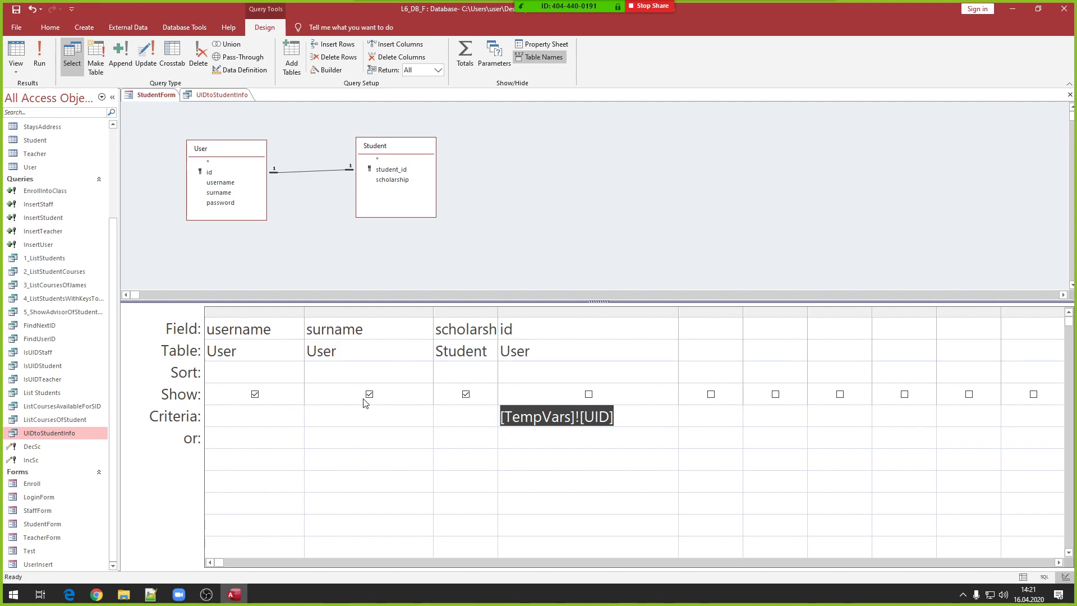
drag(498, 309, 536, 309)
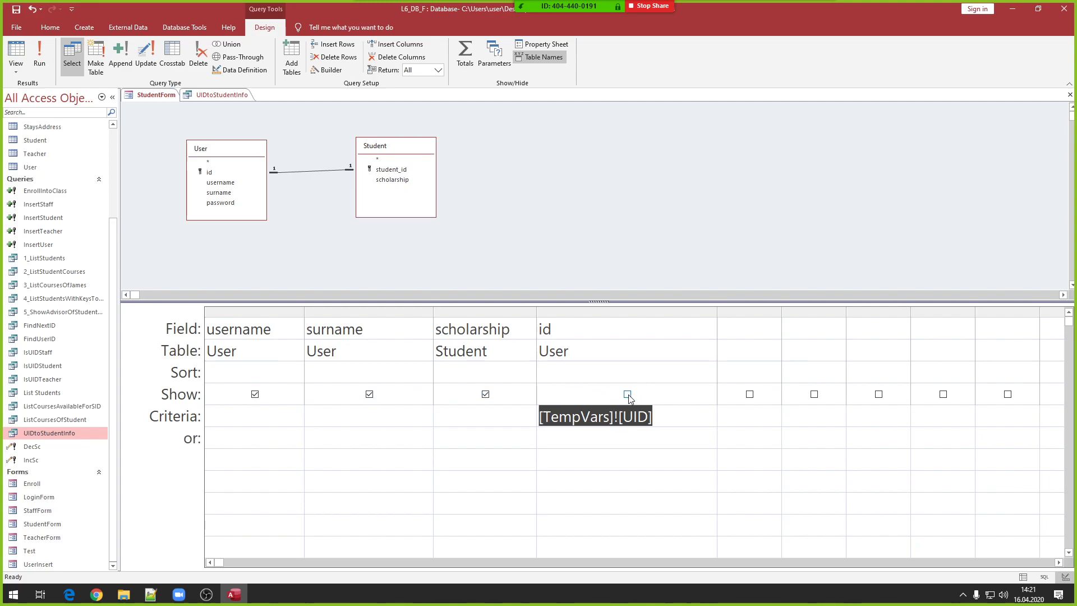
click(662, 417)
drag(539, 416, 670, 417)
- Close the UIDtoStudentInfo query, answering Yes to save, and put StudentForm in Layout View
right_click(160, 97)
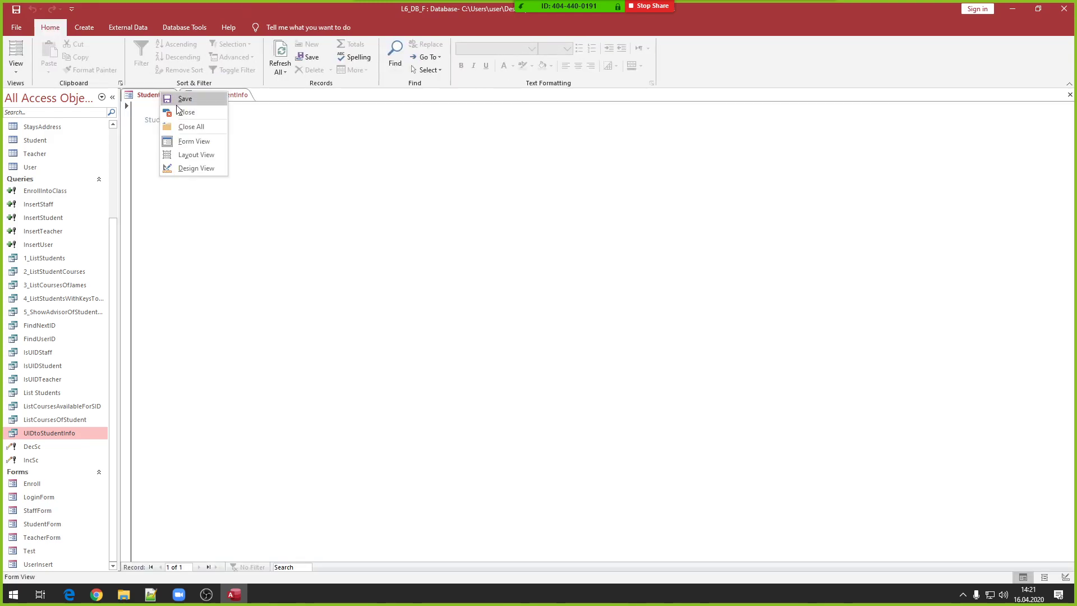
right_click(255, 97)
click(272, 112)
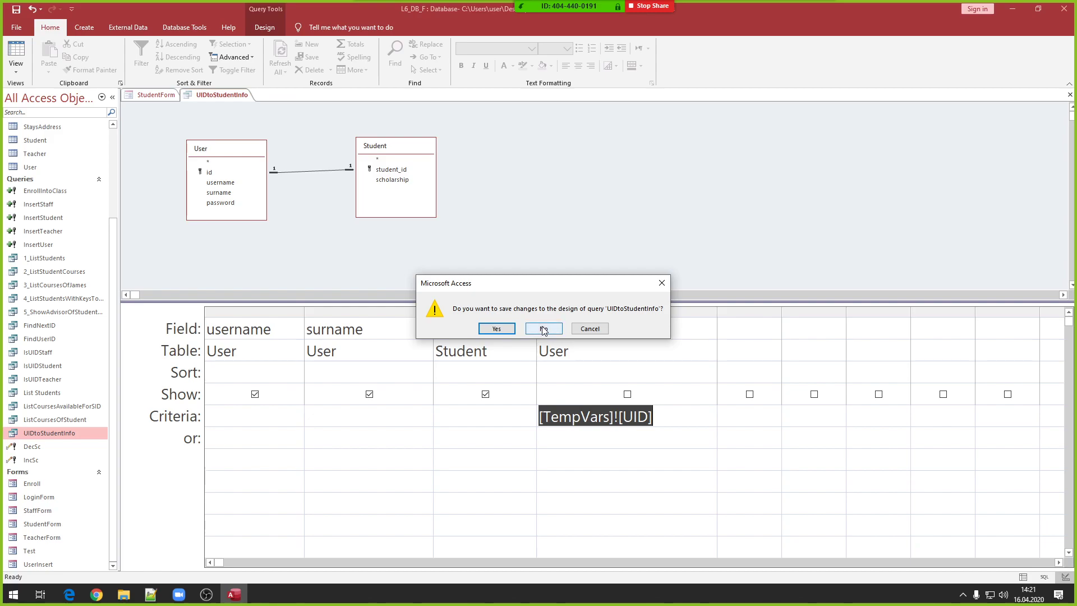
click(501, 329)
right_click(252, 178)
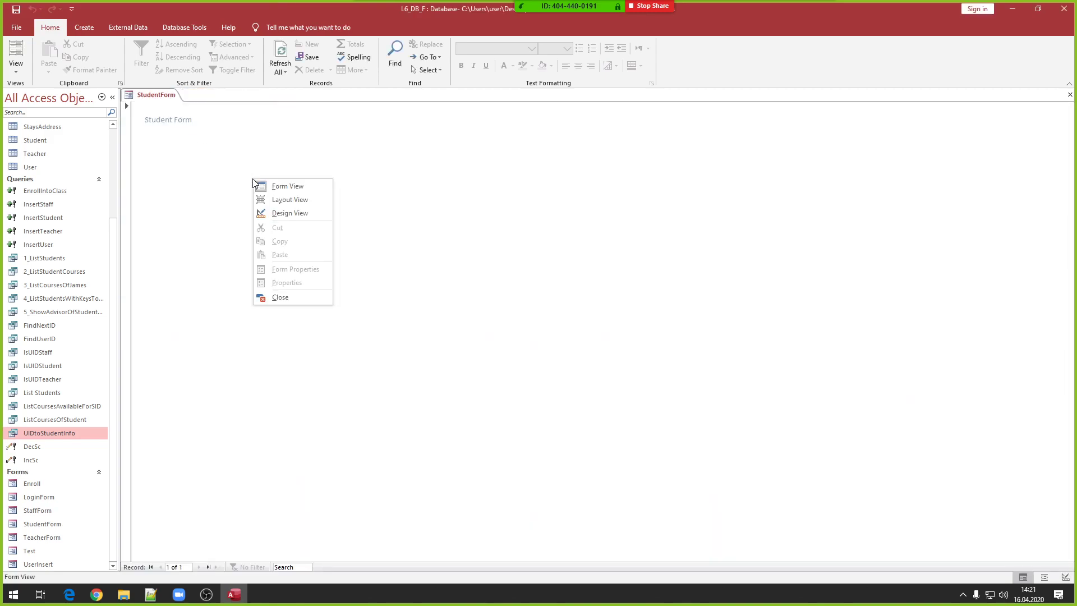
click(289, 200)
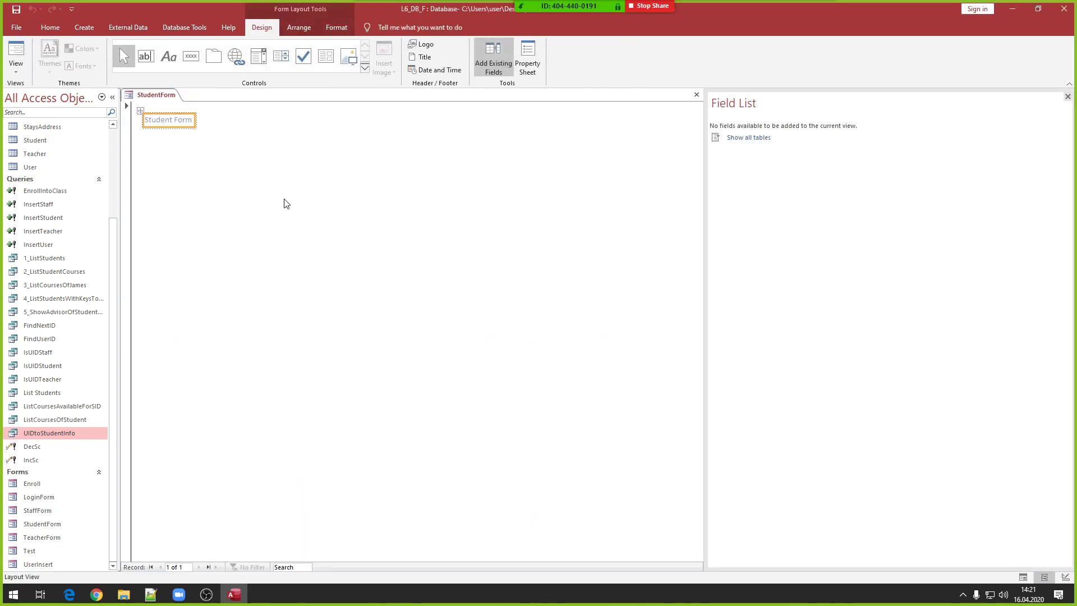
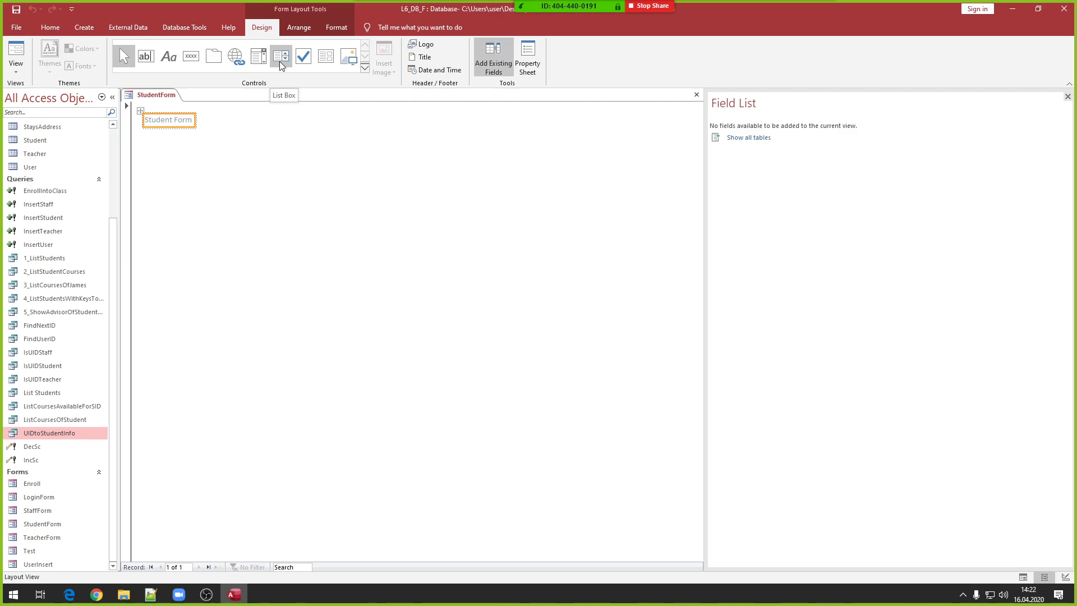
- Start a list box on StudentForm sourced from the UIDtoStudentInfo query
click(279, 62)
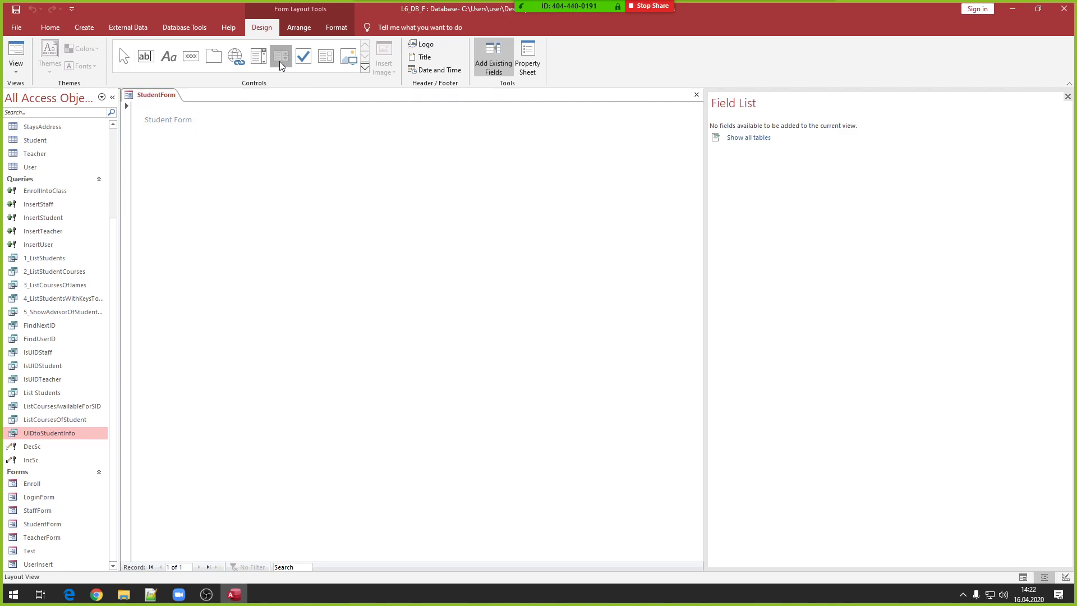
click(202, 149)
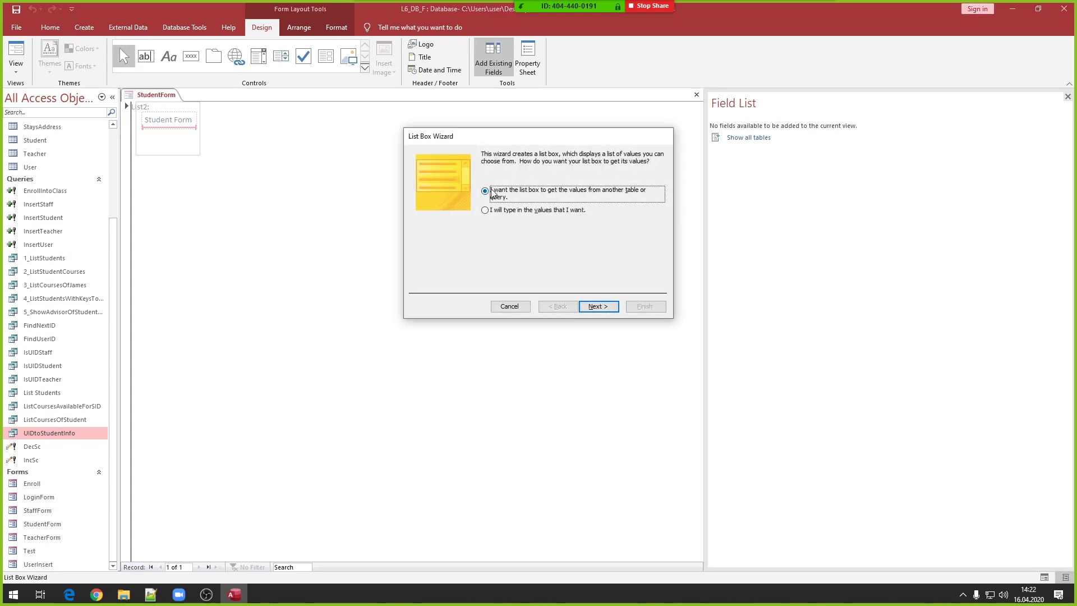
click(590, 307)
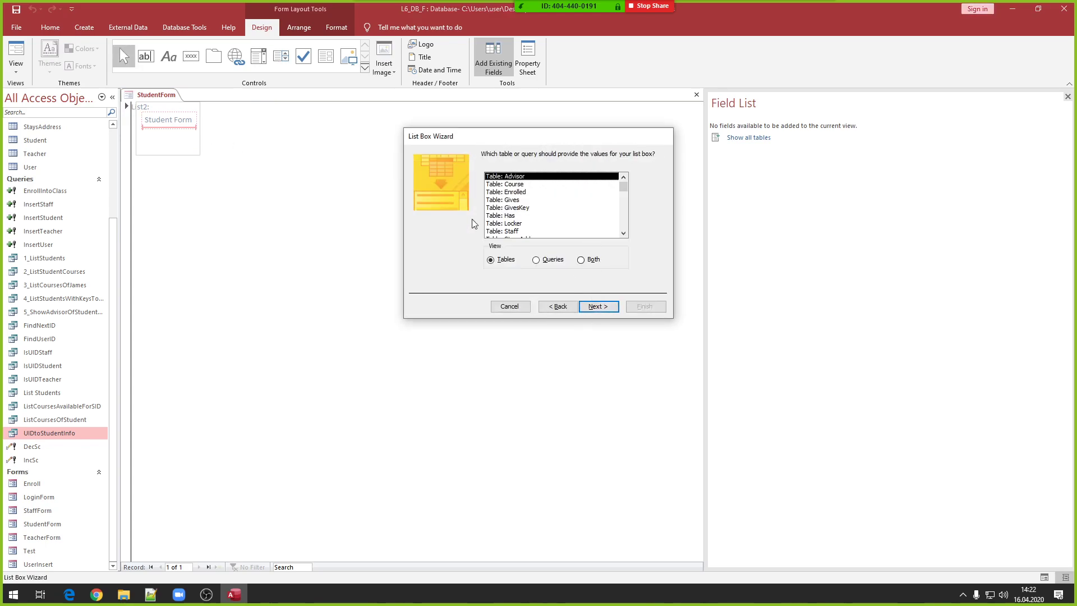
click(549, 260)
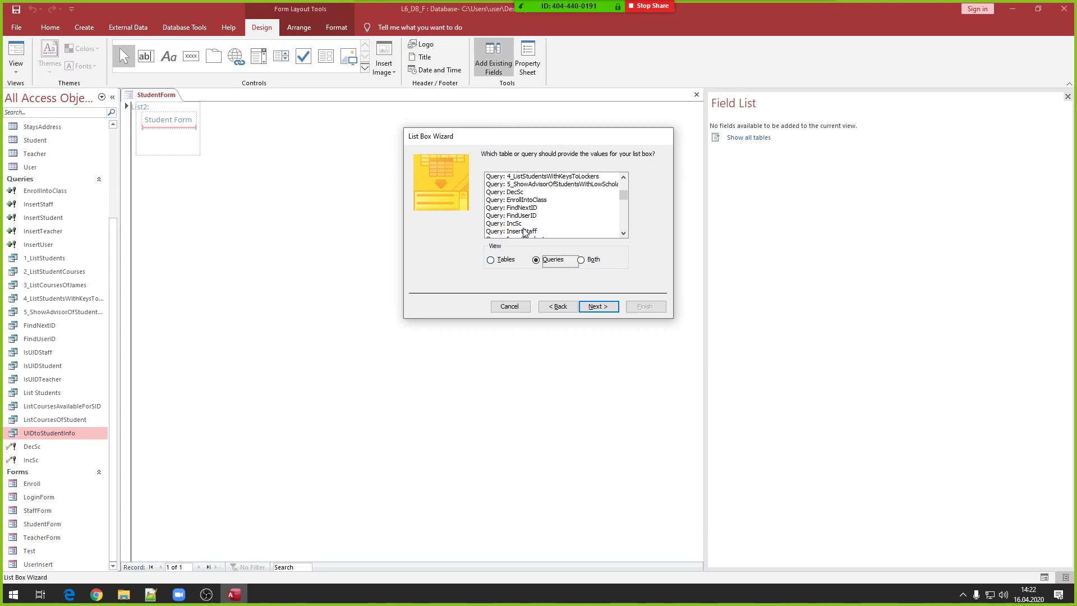
scroll(547, 214, down, 2)
scroll(547, 214, down, 2)
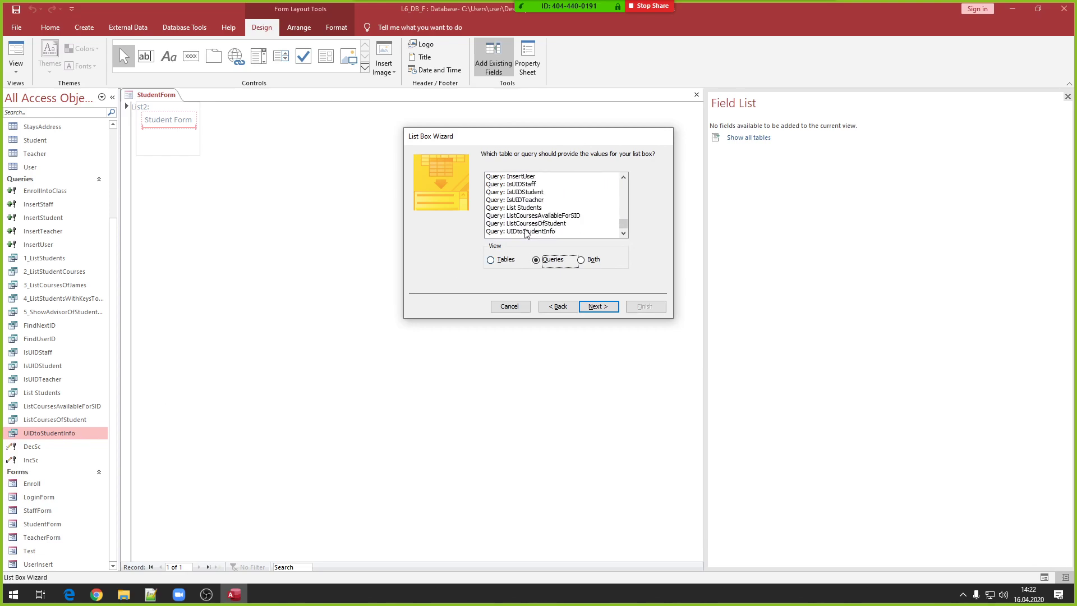
click(527, 231)
click(596, 306)
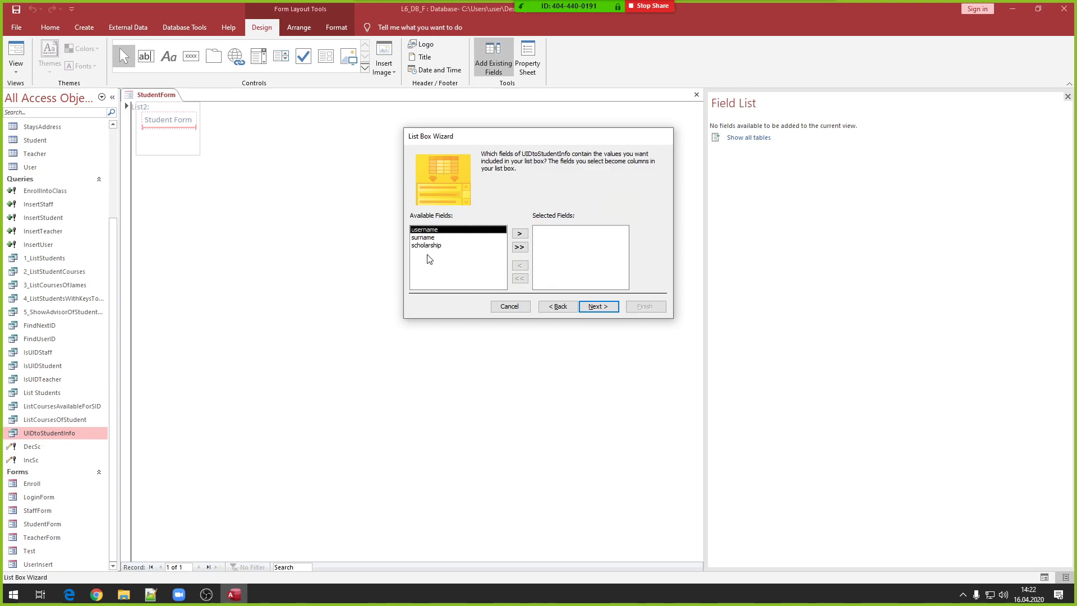
- Include username, surname and scholarship, keeping default sort, widths and username as stored value
click(524, 249)
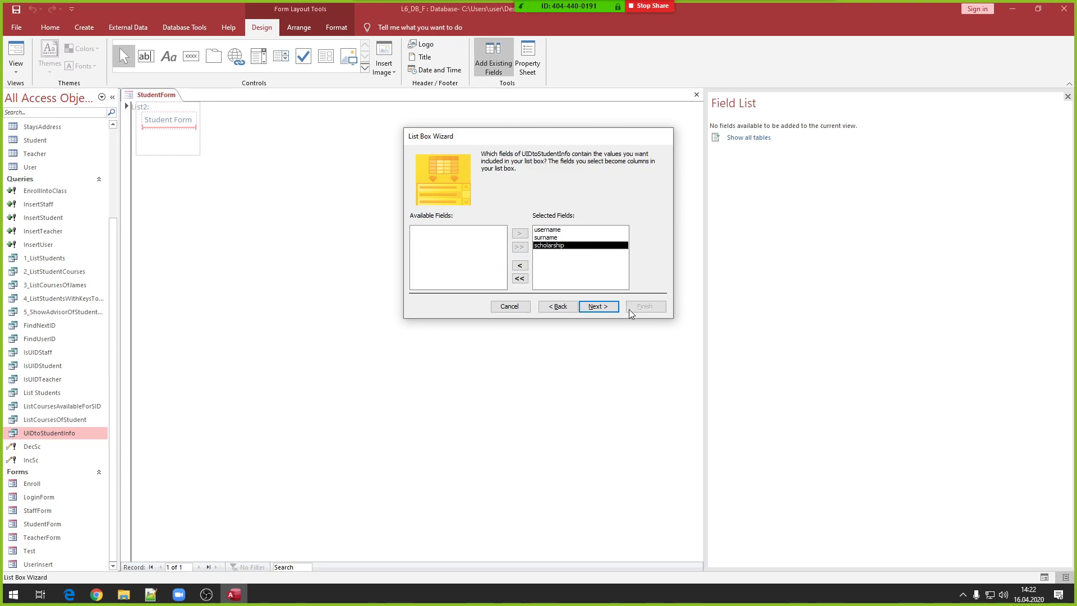
click(611, 308)
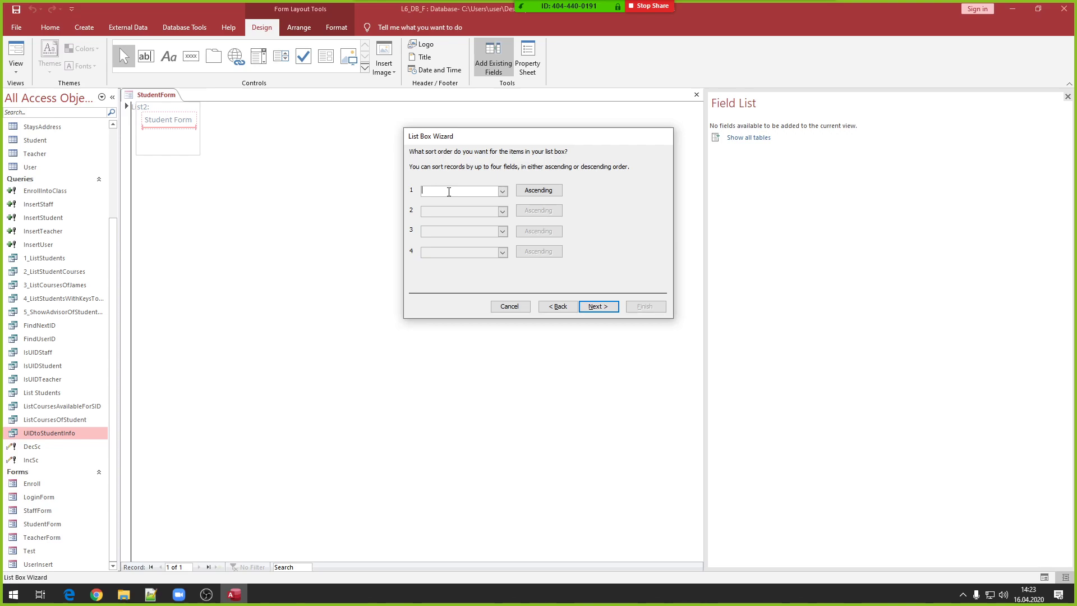
click(609, 308)
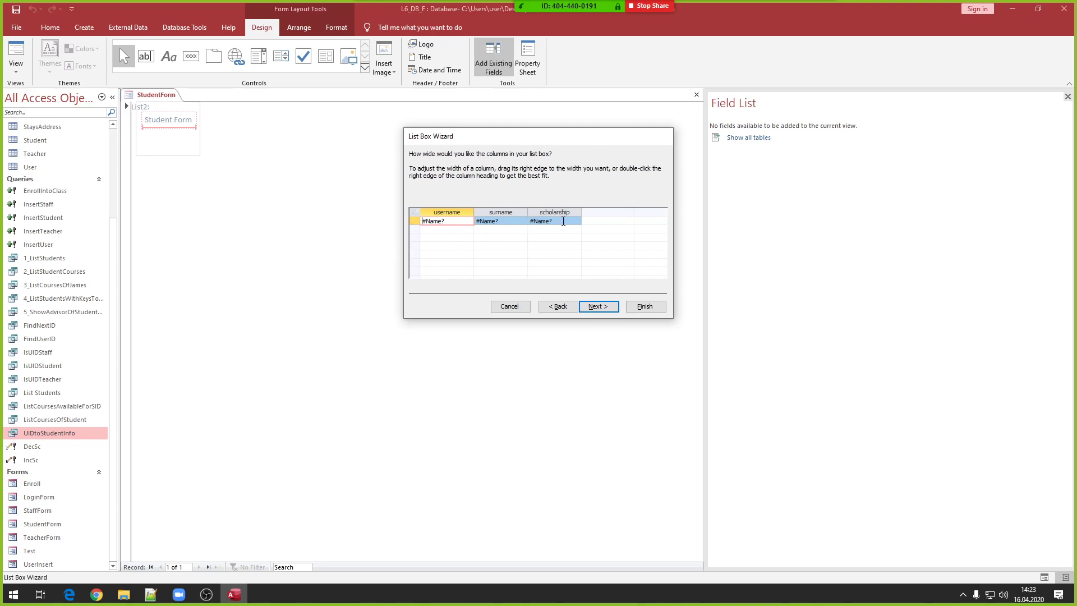
click(608, 301)
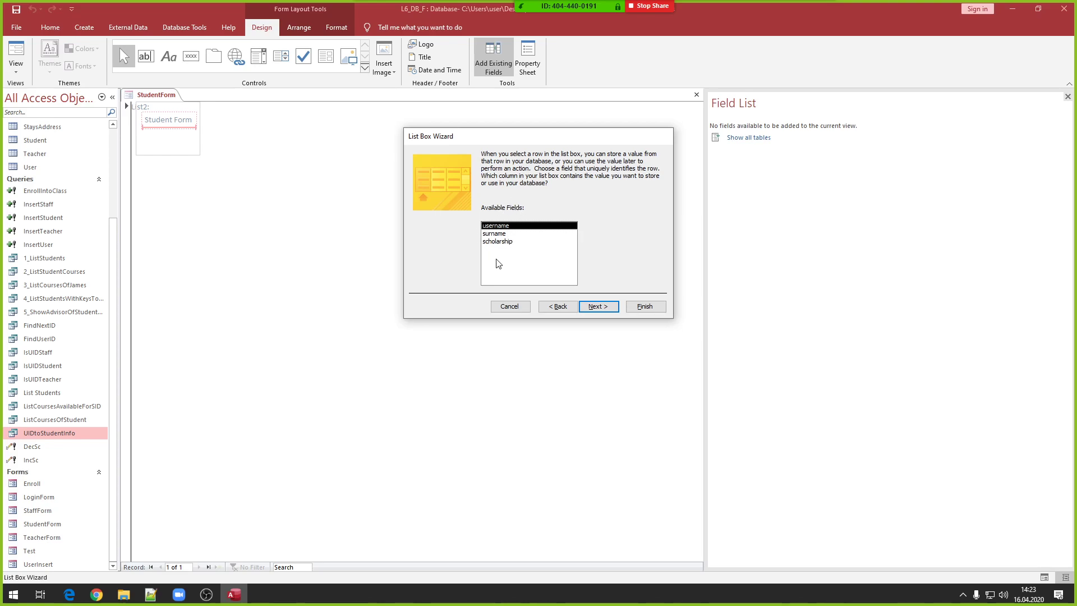
click(595, 305)
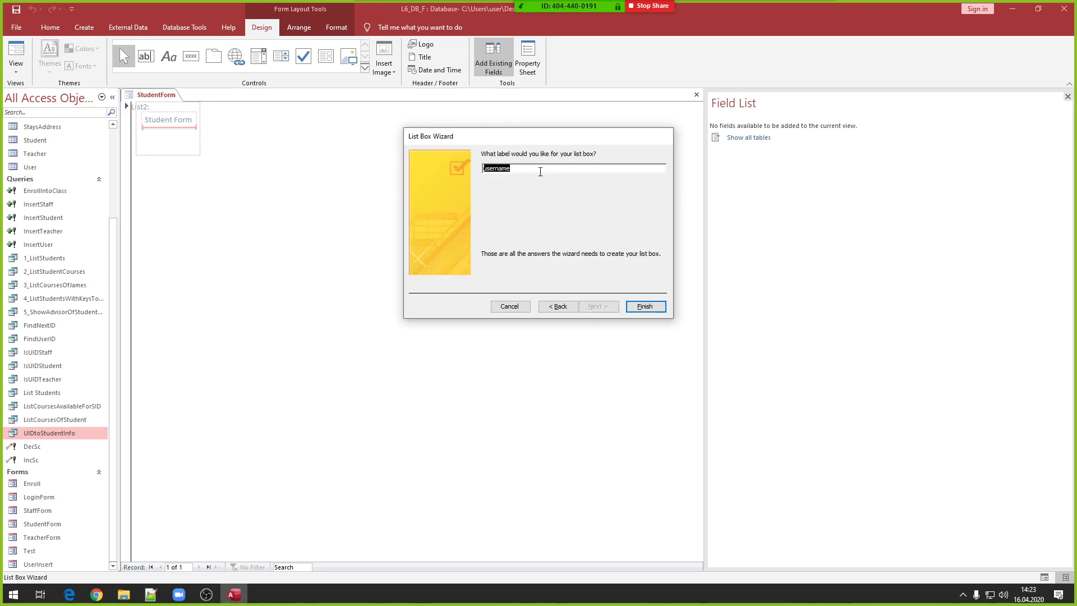
- Label the list box 'Welcome' and finish the wizard
key(BackSpace)
click(649, 312)
click(544, 328)
text(Welcome)
click(645, 306)
click(229, 157)
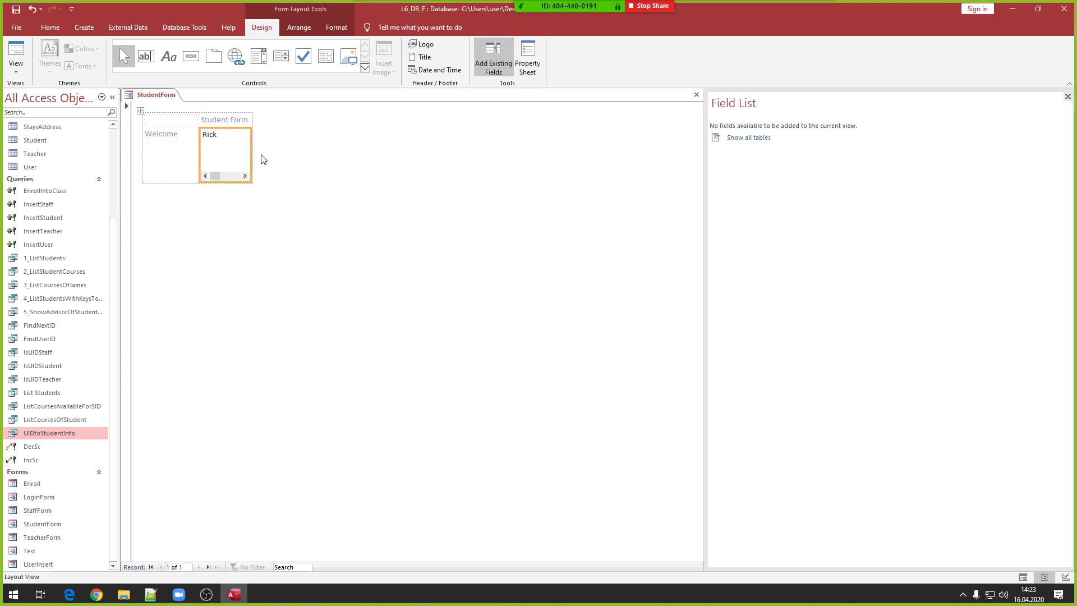
- Widen the Welcome list box for all three columns and shrink it to one row
drag(251, 144, 417, 145)
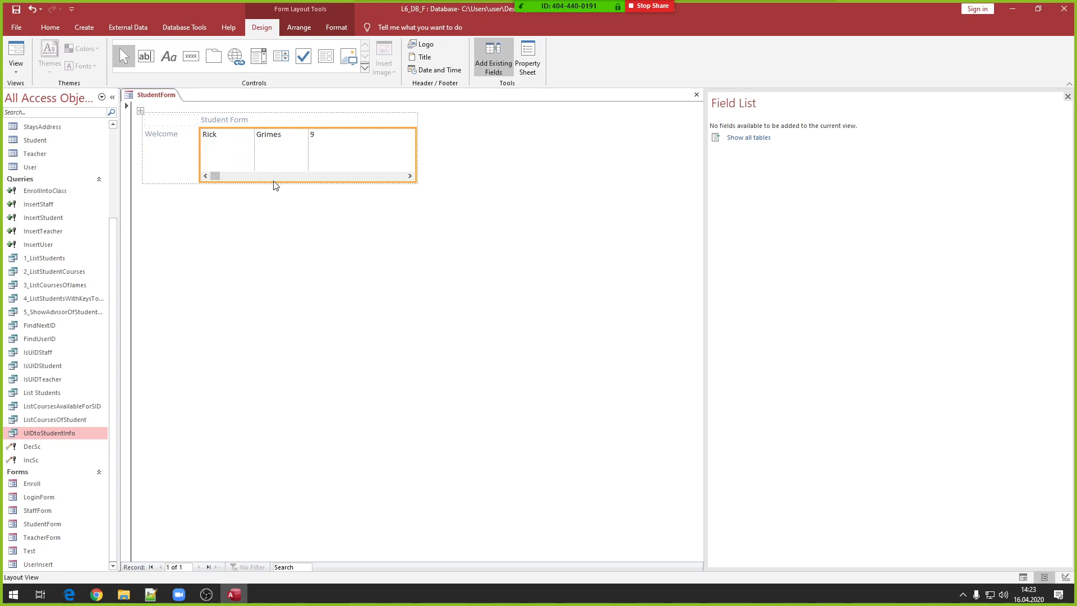
drag(272, 183, 275, 143)
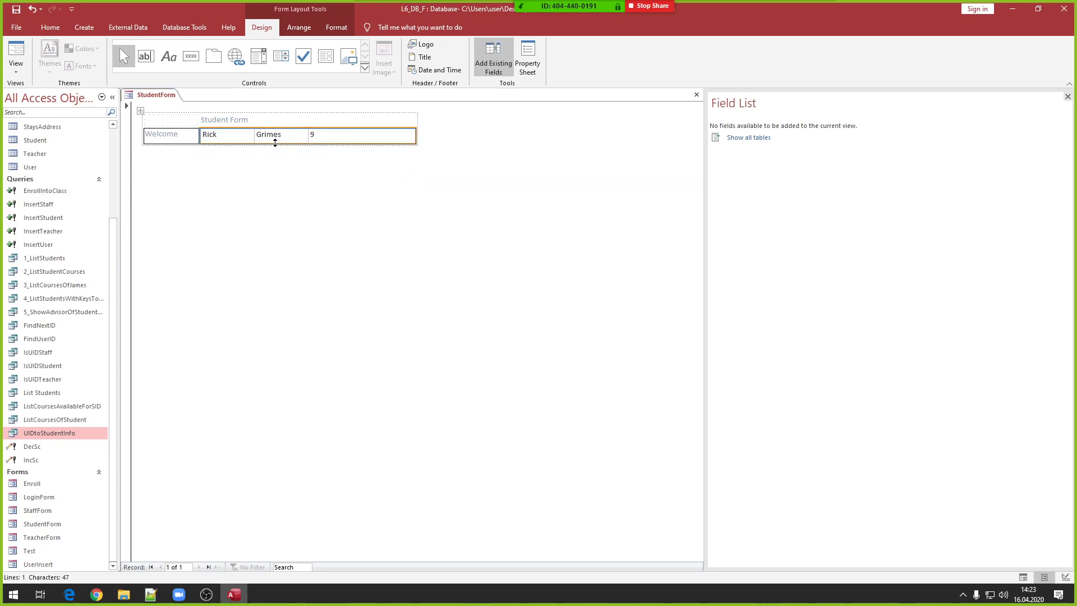
click(168, 142)
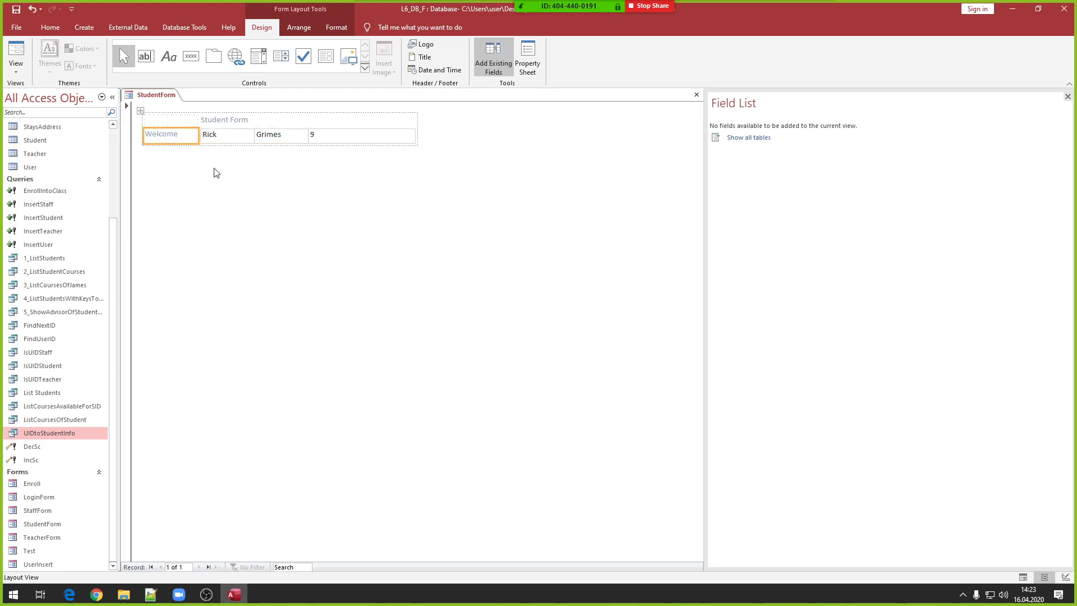
click(303, 129)
click(208, 151)
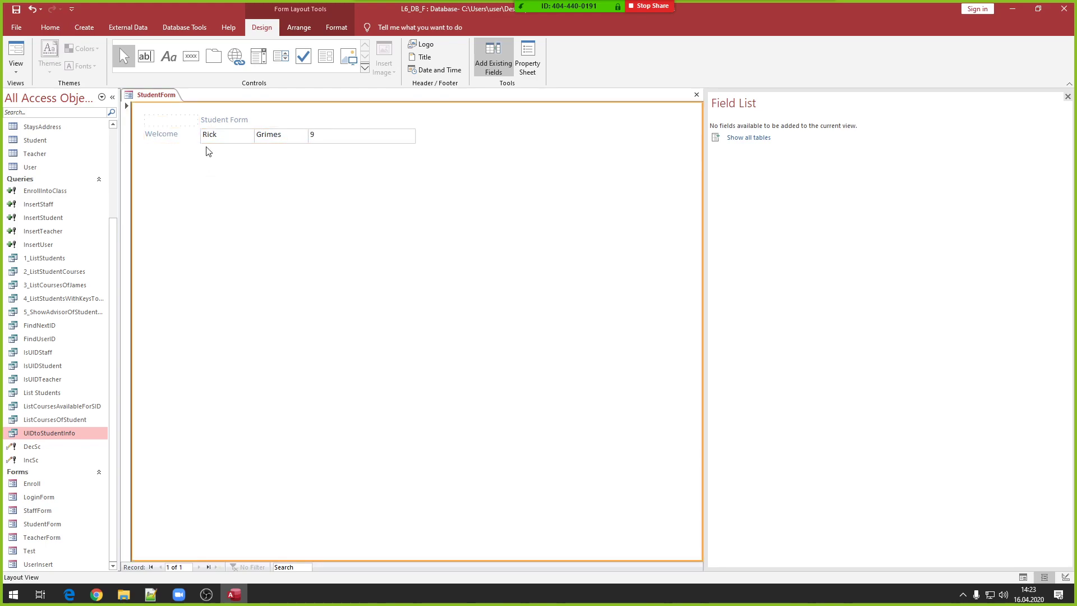
click(286, 122)
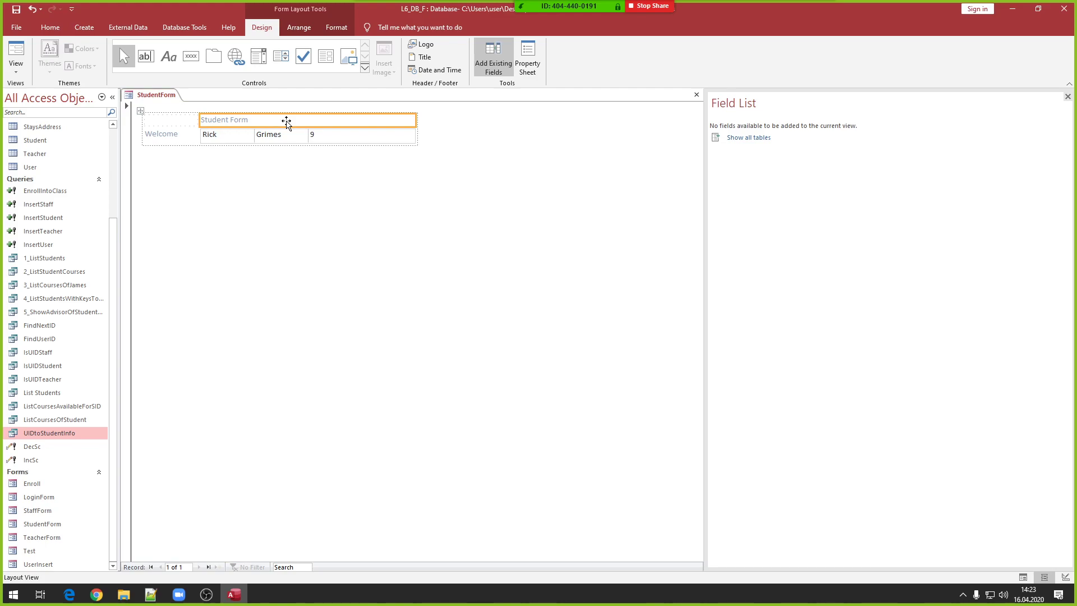
- Close StudentForm
right_click(173, 228)
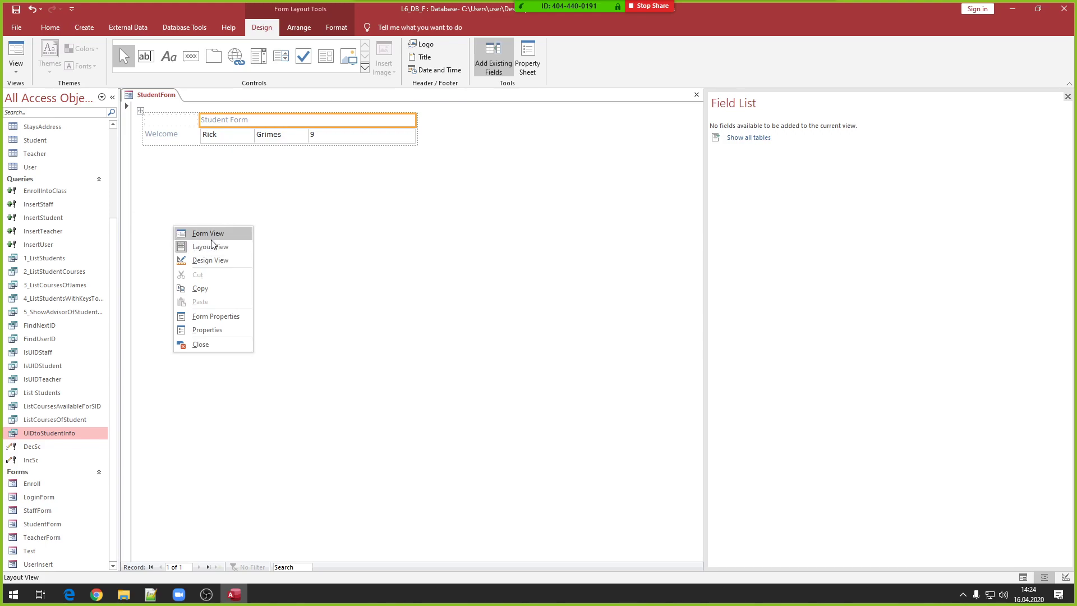
right_click(327, 212)
right_click(326, 210)
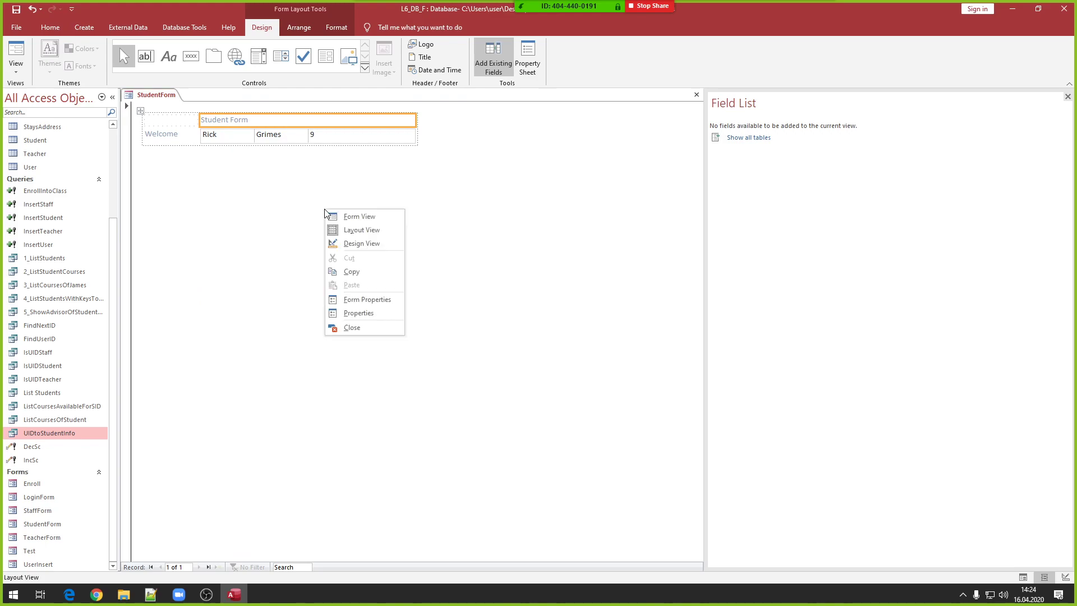
right_click(157, 97)
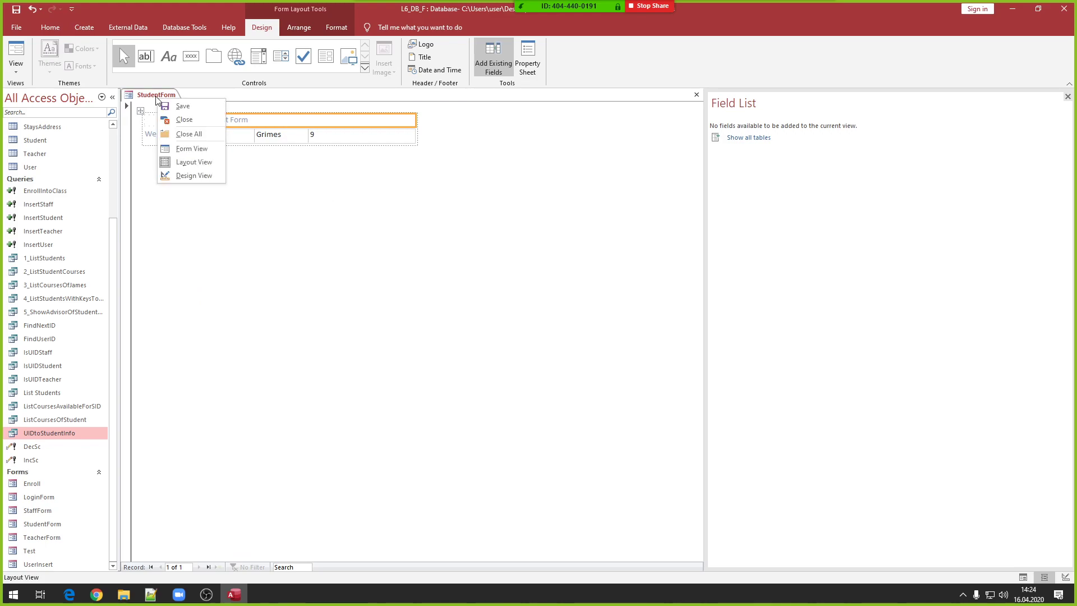
click(184, 121)
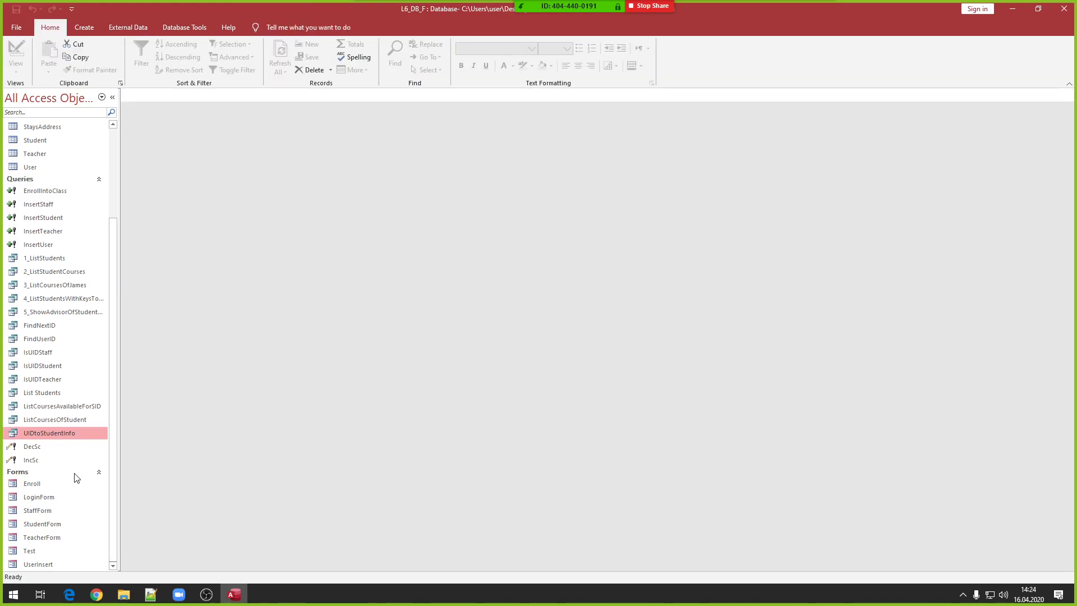
- Open LoginForm and the User table, and select the student username in row 13
click(38, 500)
double_click(38, 499)
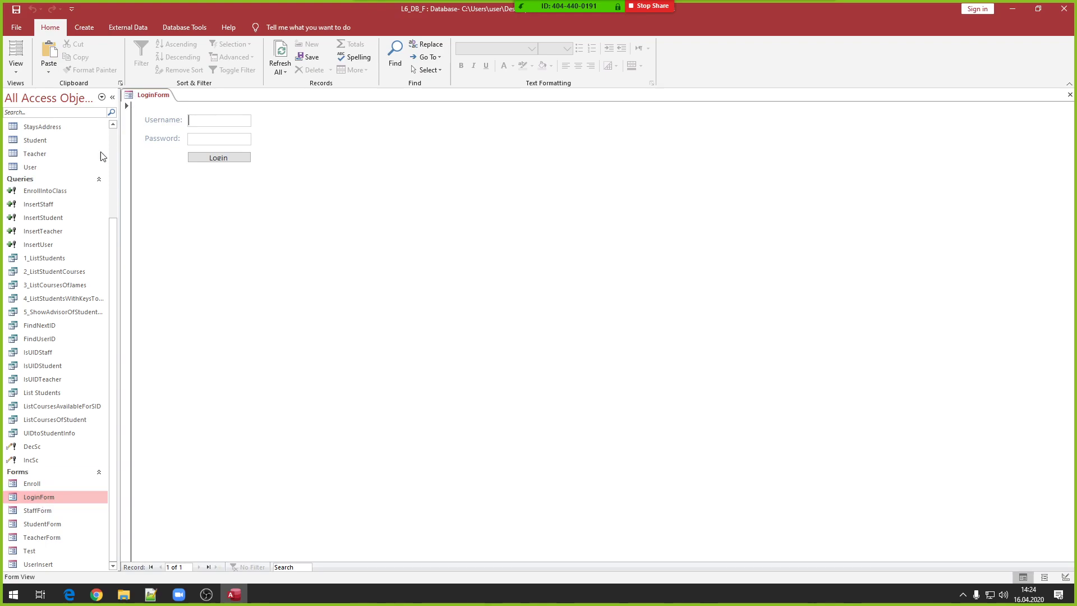
double_click(43, 168)
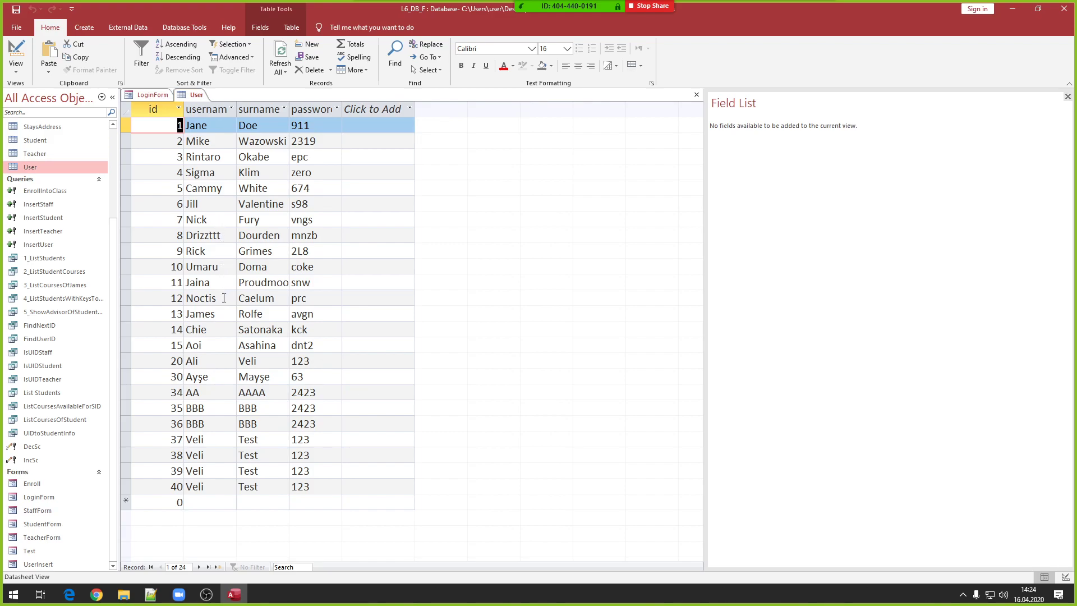
drag(220, 313, 148, 315)
key(ctrl+c)
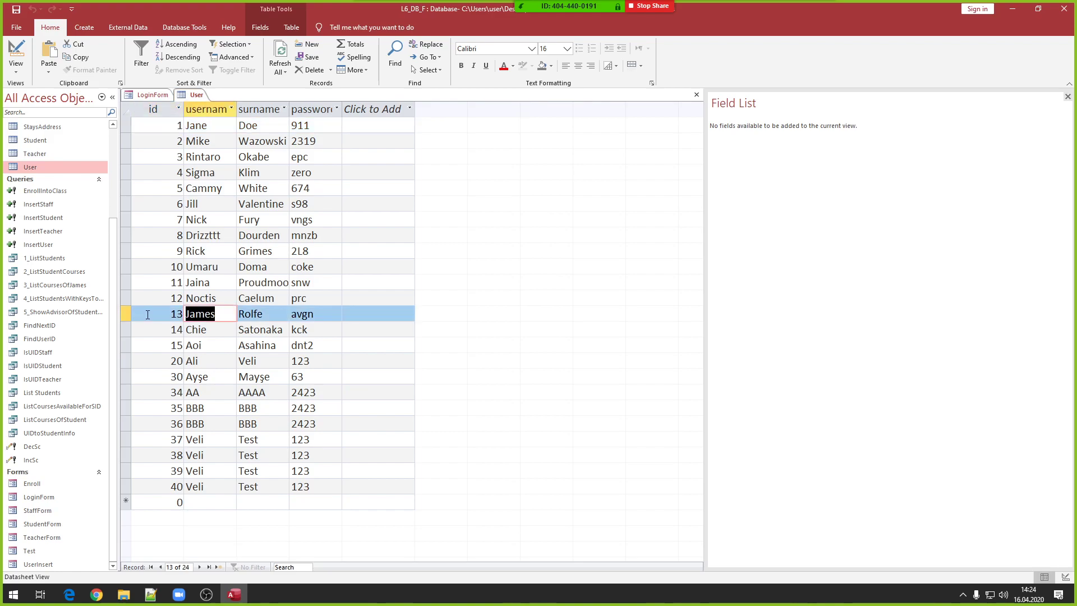
- Log in with that student's username and password, acknowledging the login message
click(149, 96)
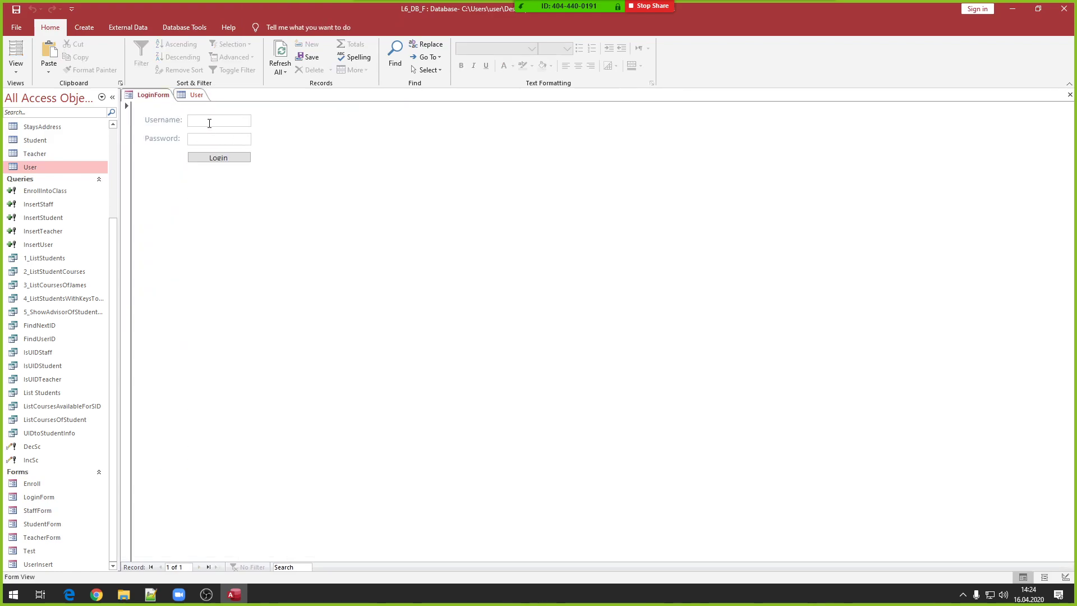
key(ctrl+v)
text(av)
click(216, 159)
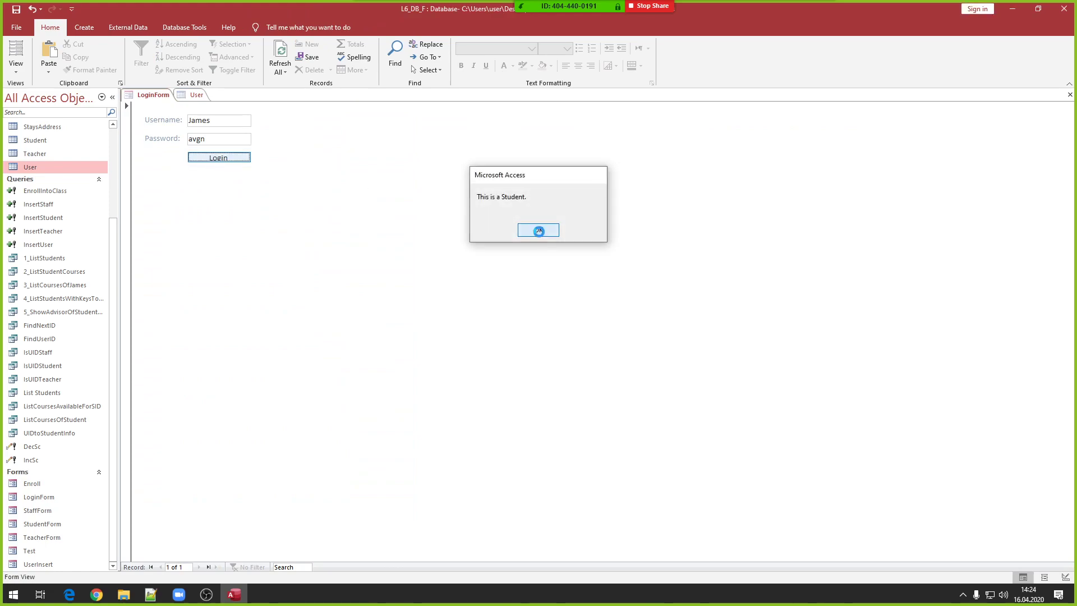
click(539, 231)
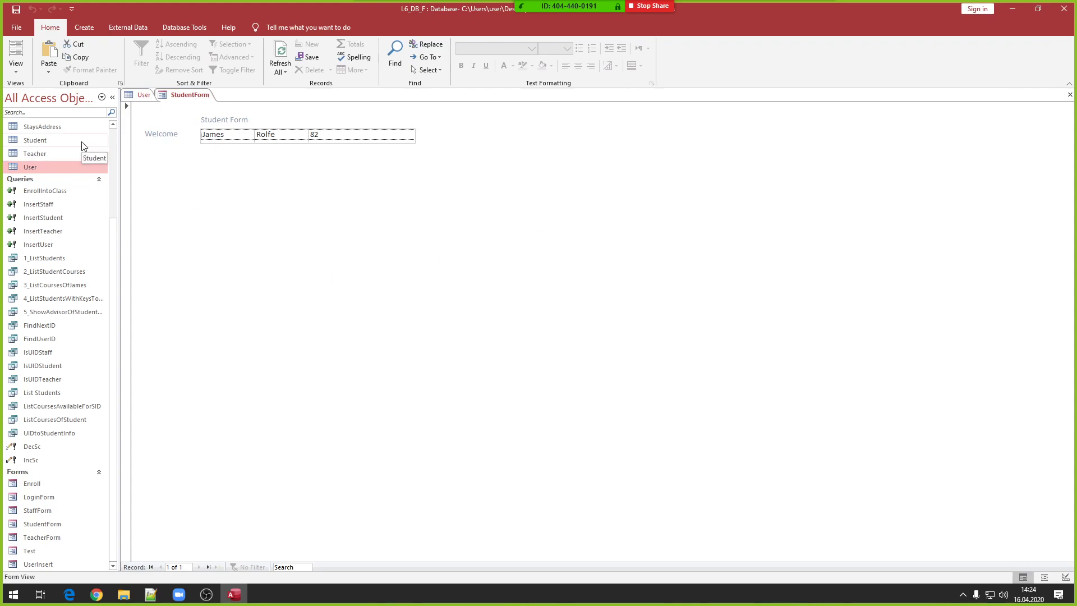
- Close and reopen StudentForm to refresh its data, then switch it to Layout View
click(212, 139)
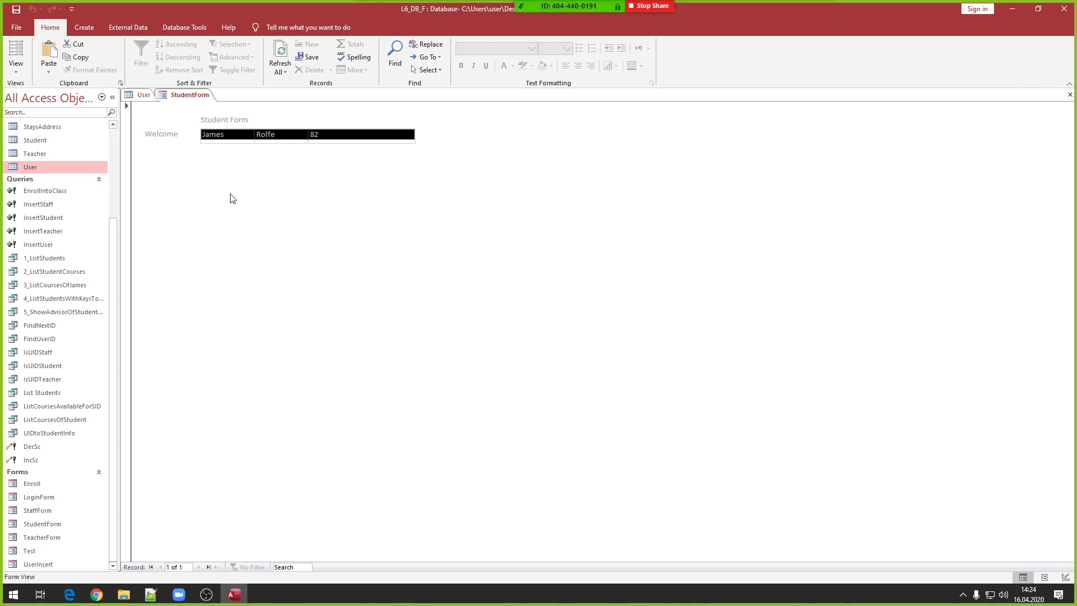
right_click(187, 103)
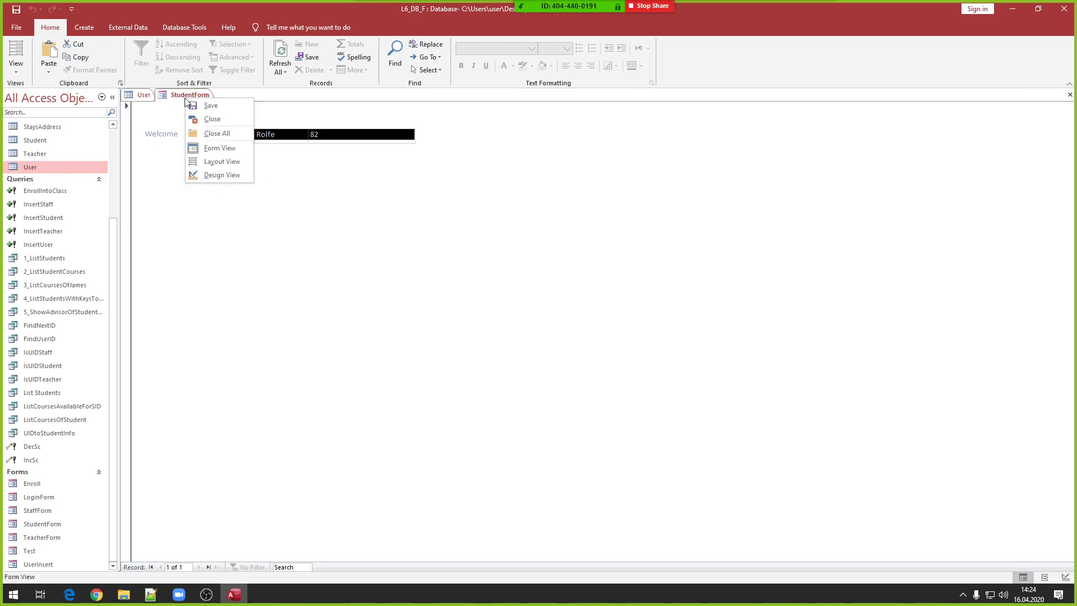
click(203, 122)
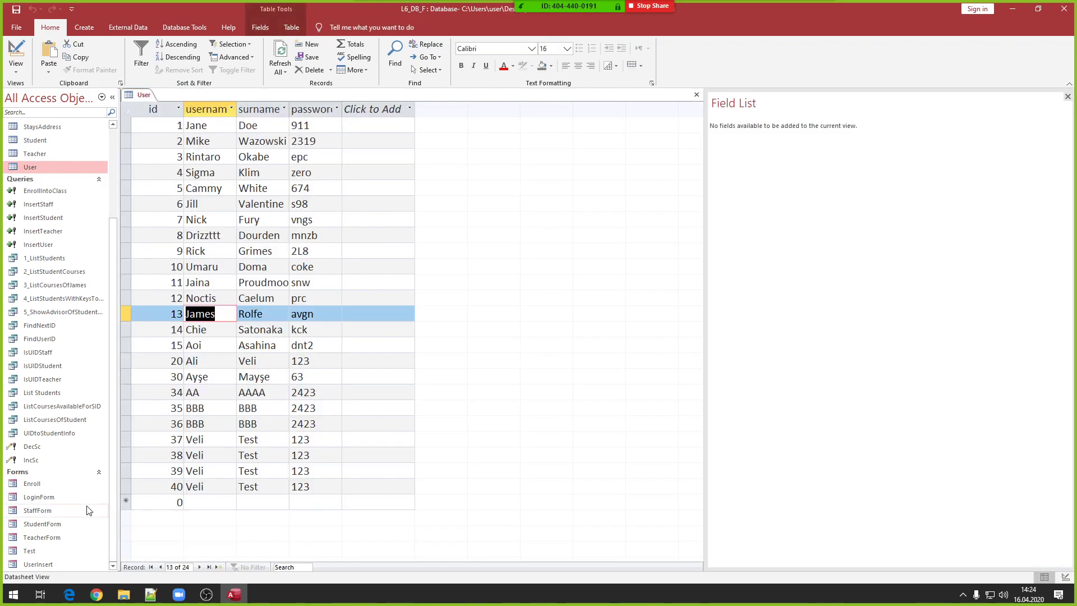
double_click(50, 525)
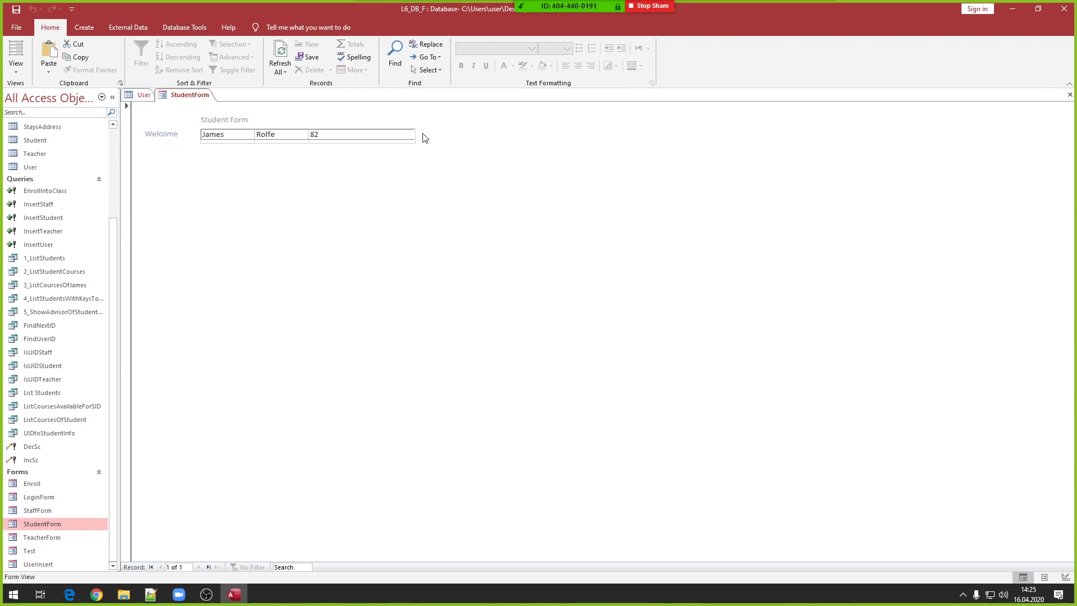
right_click(202, 97)
click(228, 114)
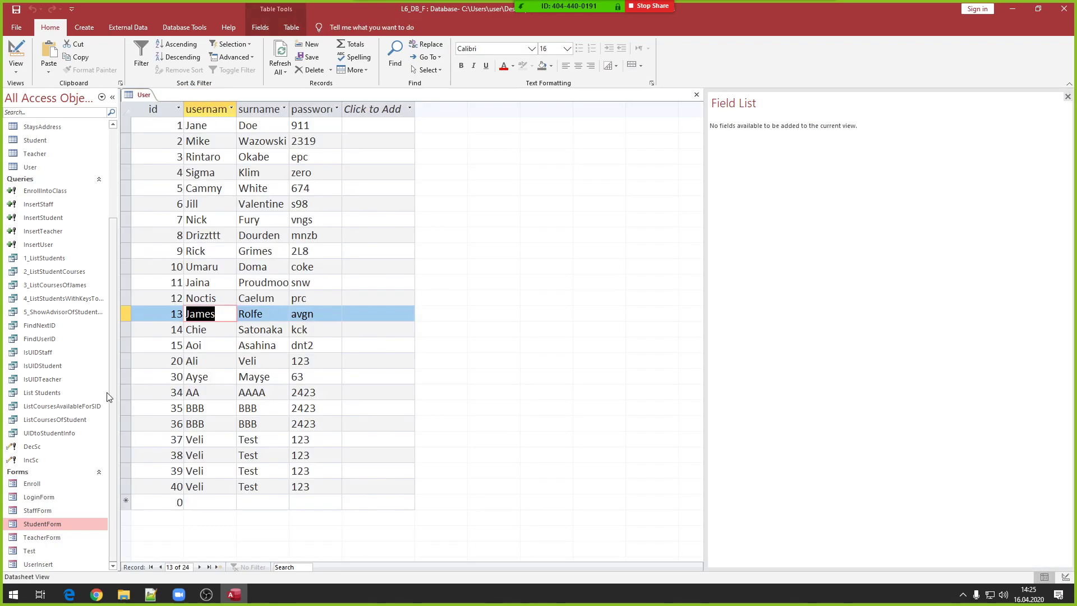
double_click(42, 520)
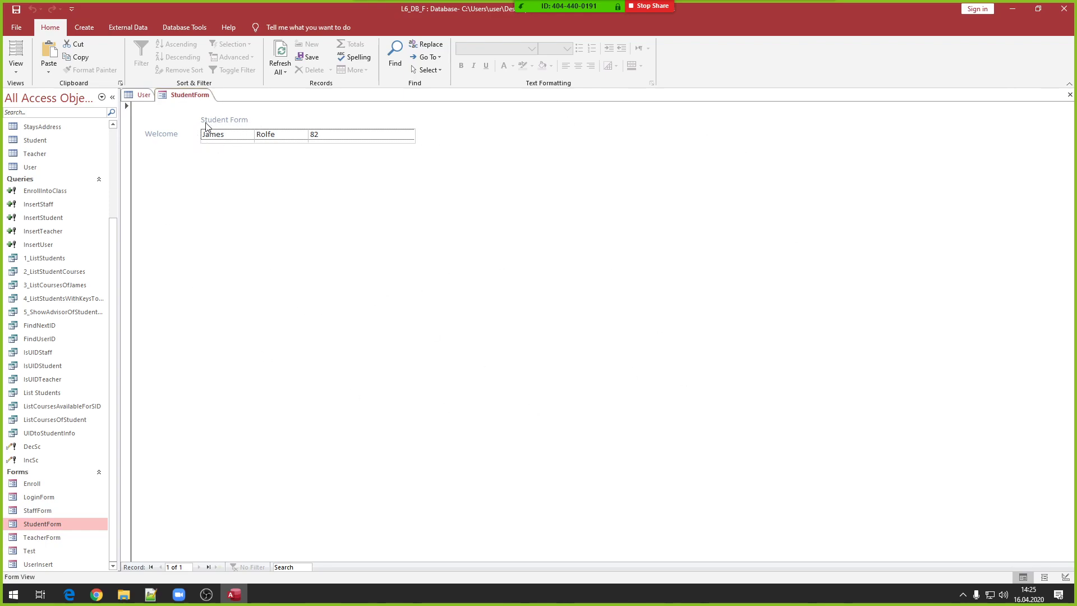
right_click(236, 175)
click(256, 197)
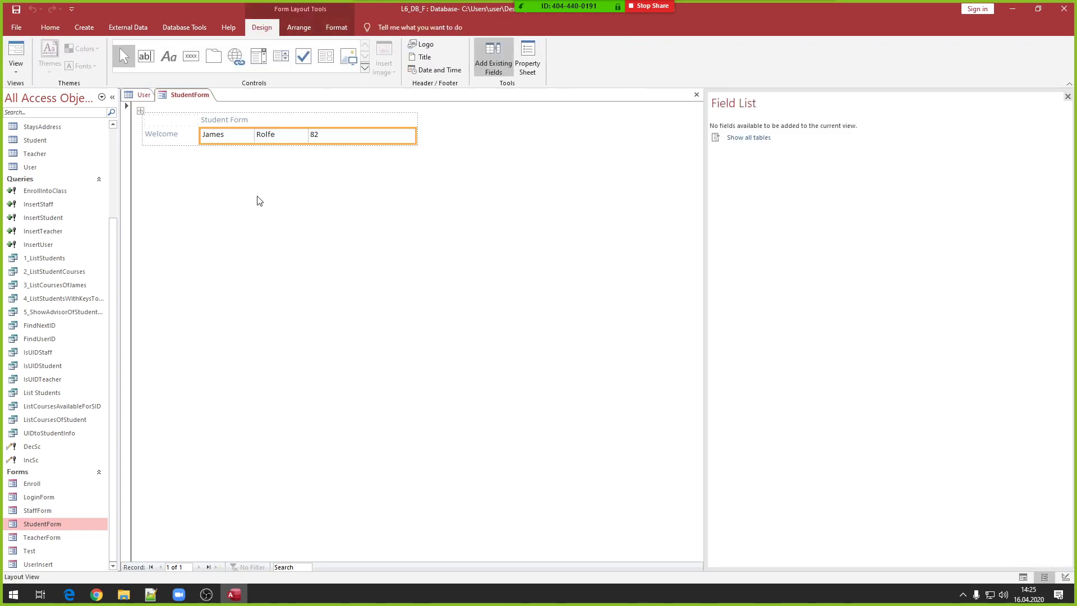
- Place a new button right of the student fields, skip the wizard, and caption it 'Logout'
click(190, 56)
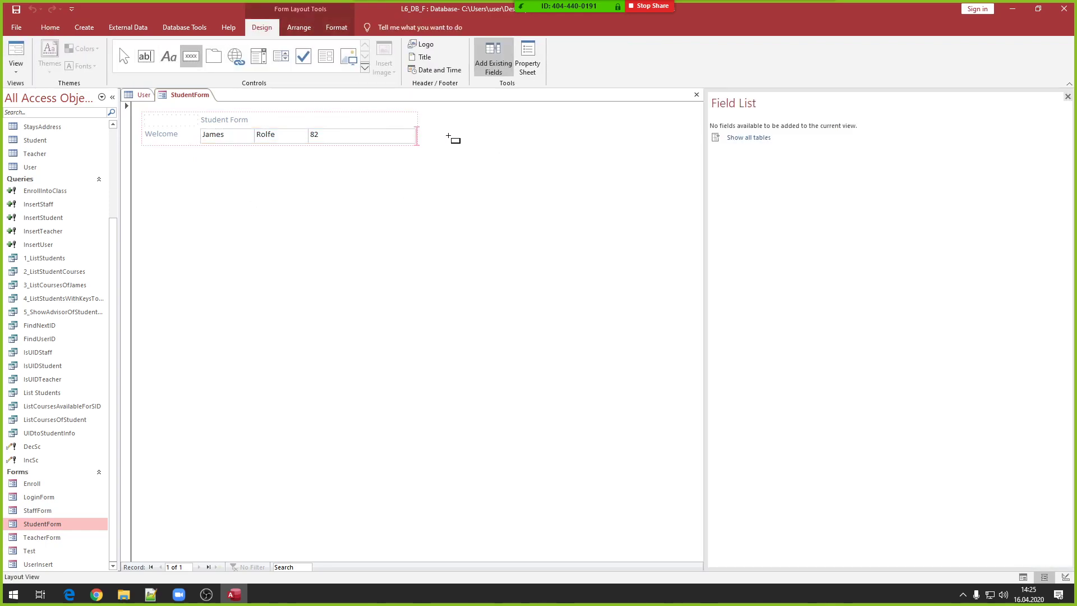
click(440, 140)
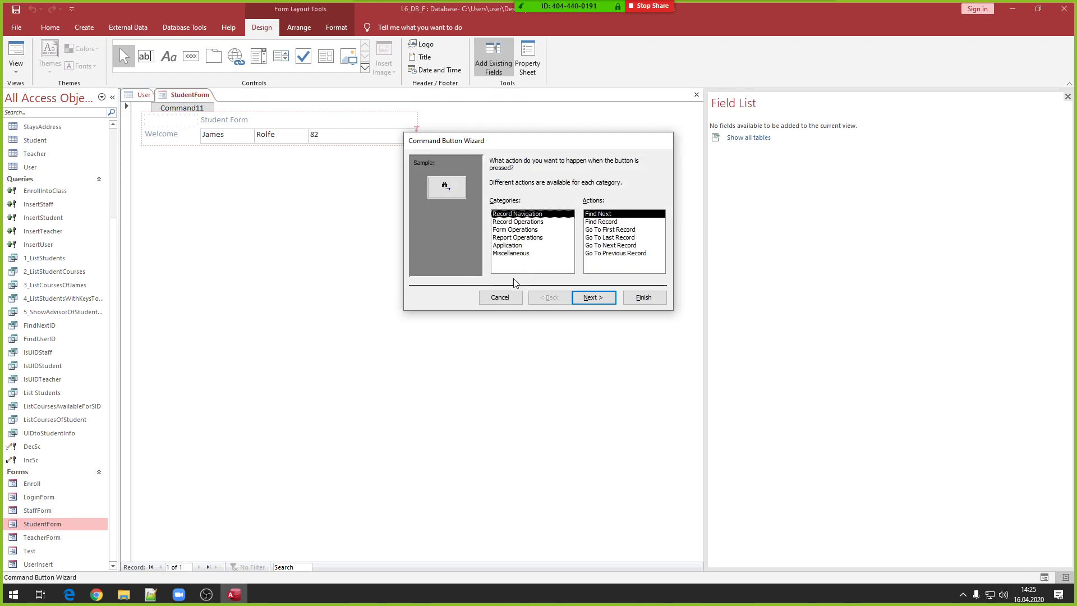
click(499, 297)
double_click(441, 137)
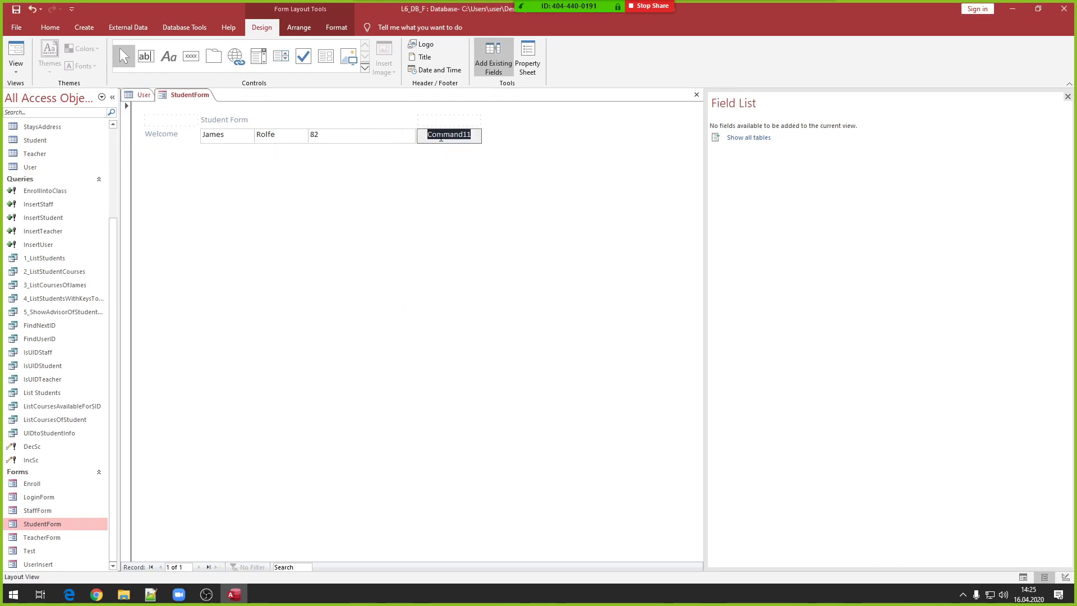
text(Logu)
text(t)
key(BackSpace)
key(BackSpace)
key(BackSpace)
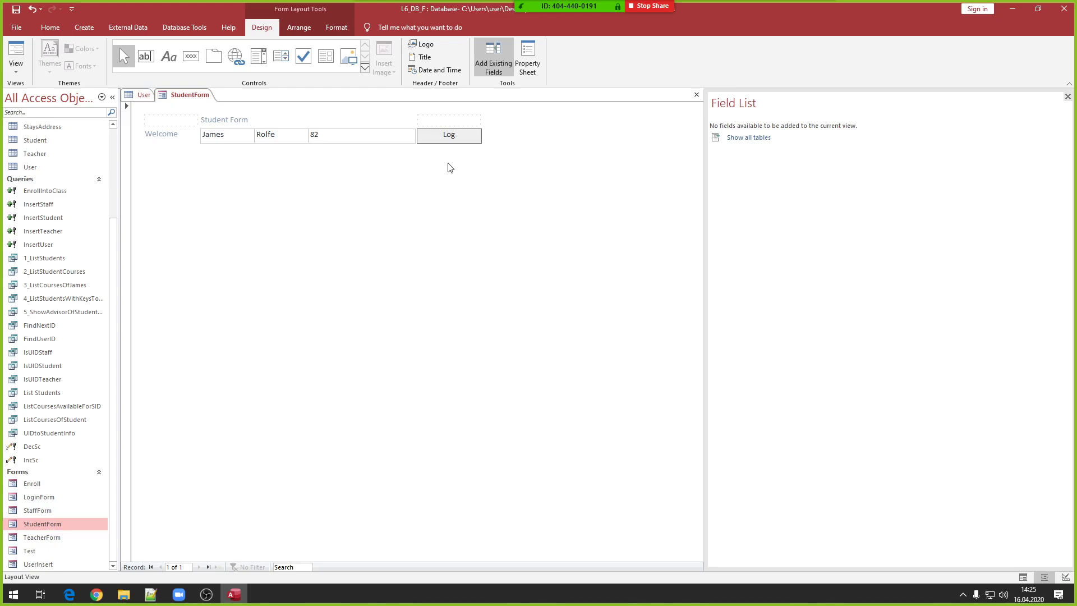
text(out)
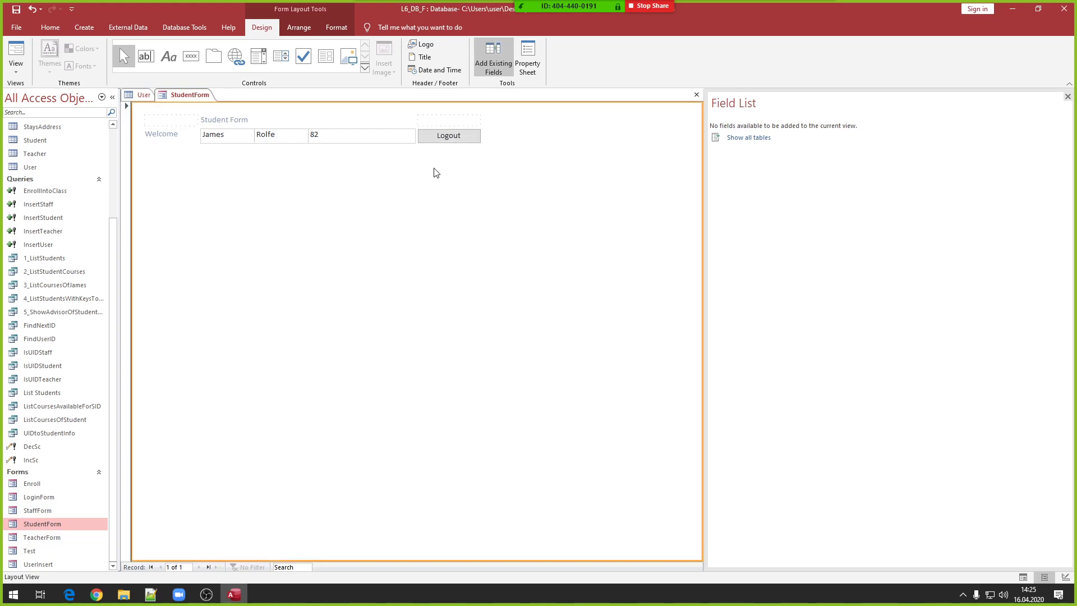
click(446, 136)
right_click(446, 137)
- Start the Logout On Click macro with SetTempVar setting UID to -1
click(480, 147)
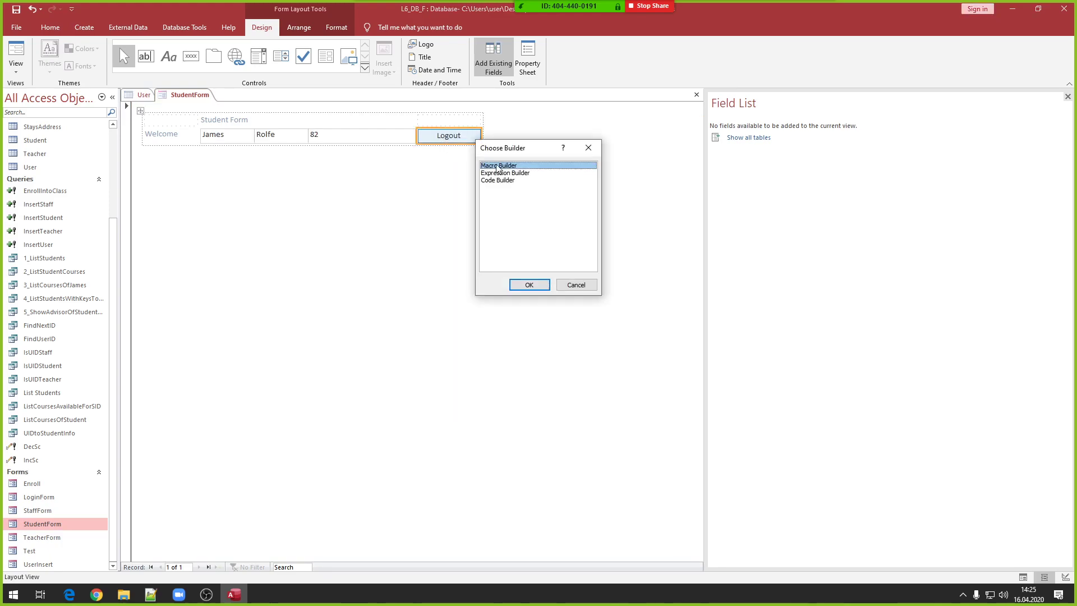
click(530, 284)
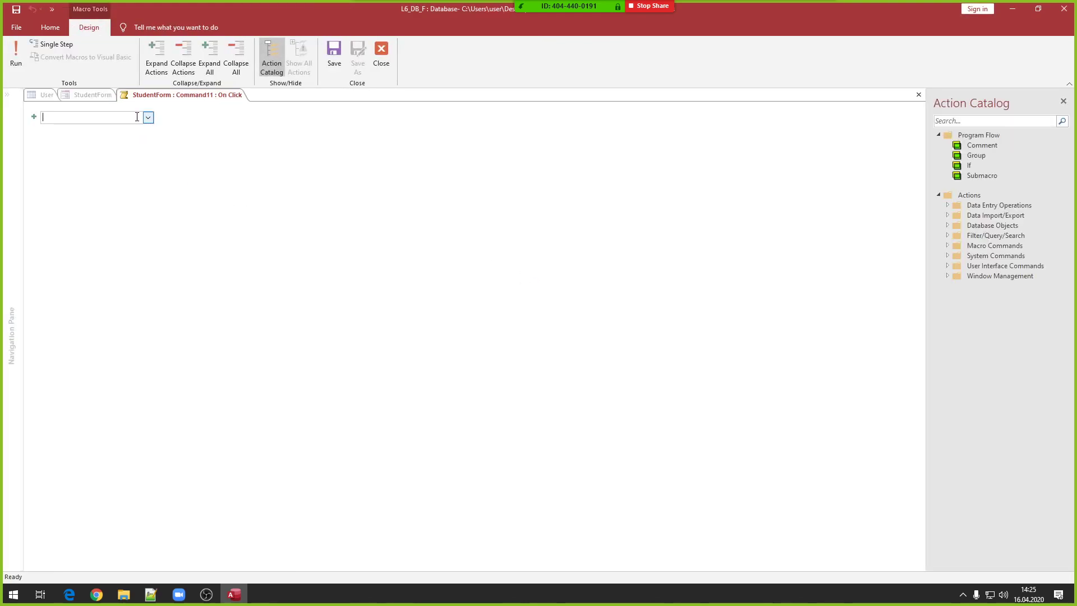
text(sett)
key(Return)
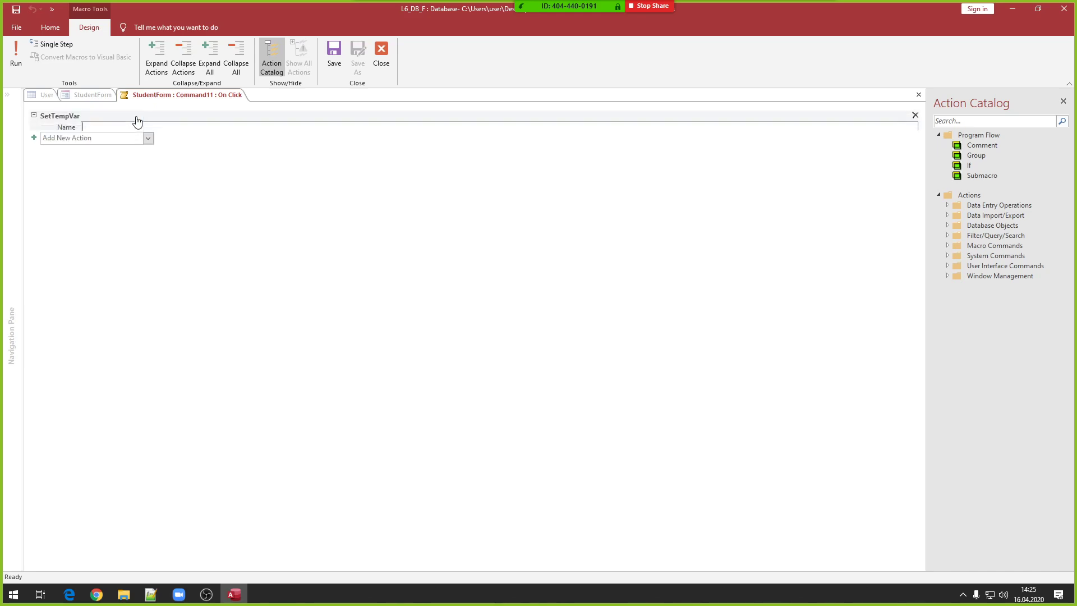
text(UID)
key(Tab)
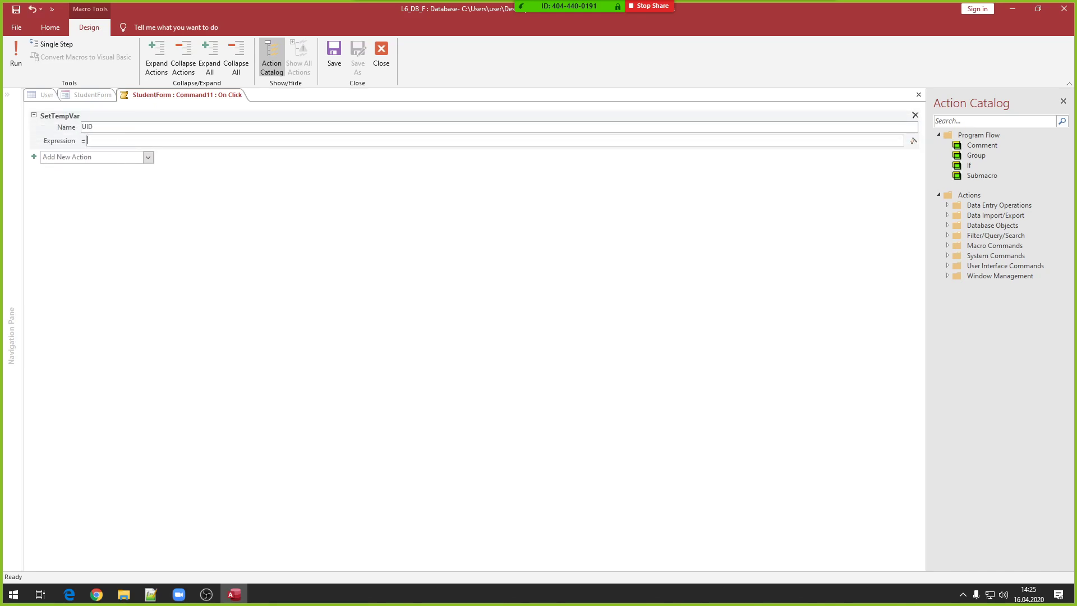
text(-1)
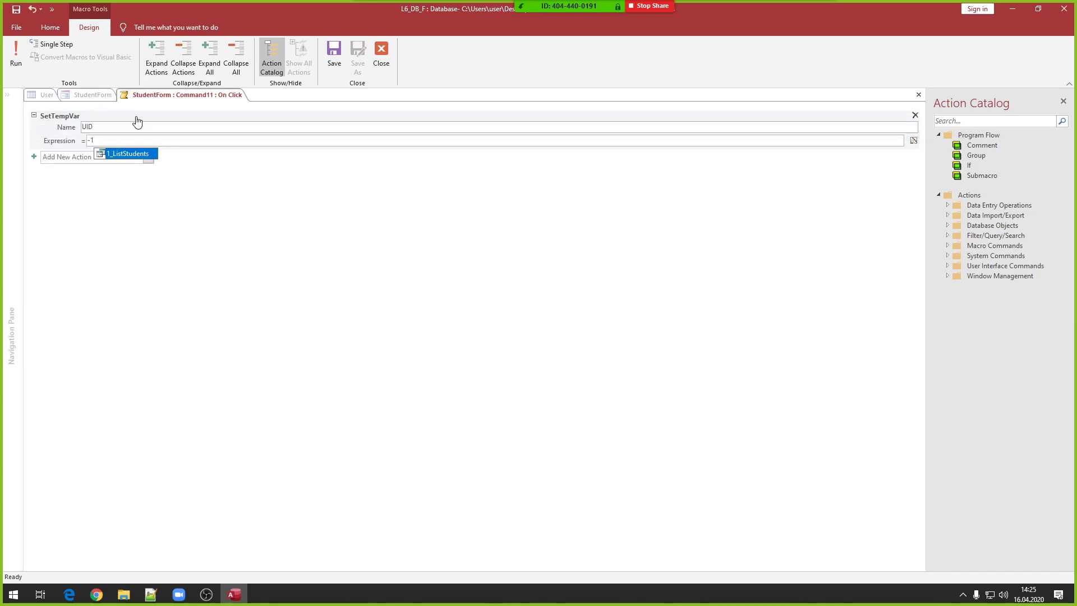
key(ctrl+F2)
key(Escape)
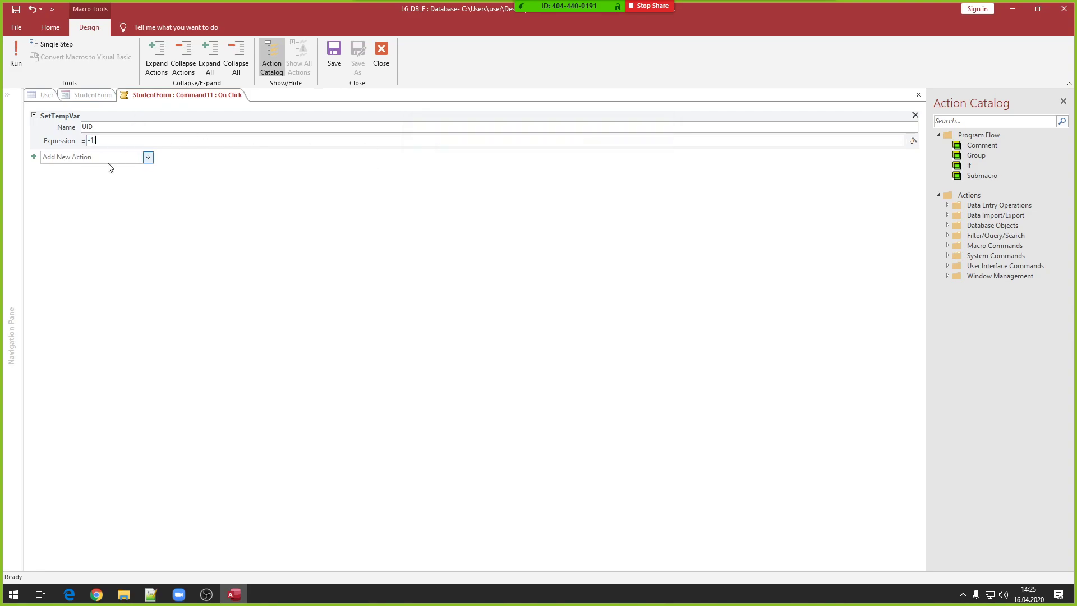
- Add an OpenForm action that opens LoginForm
click(103, 159)
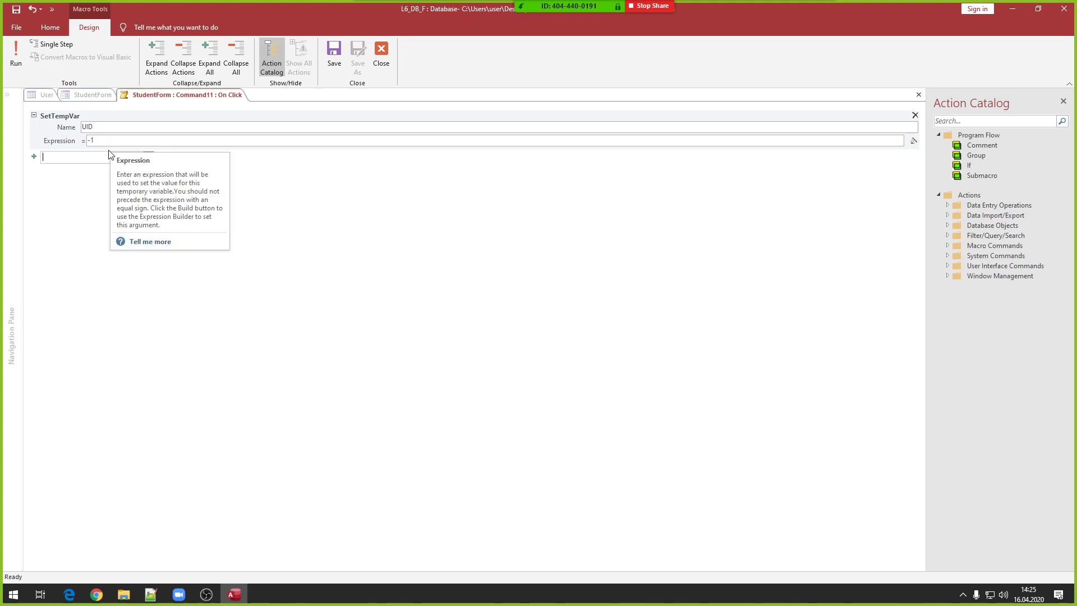
text(OpenForm)
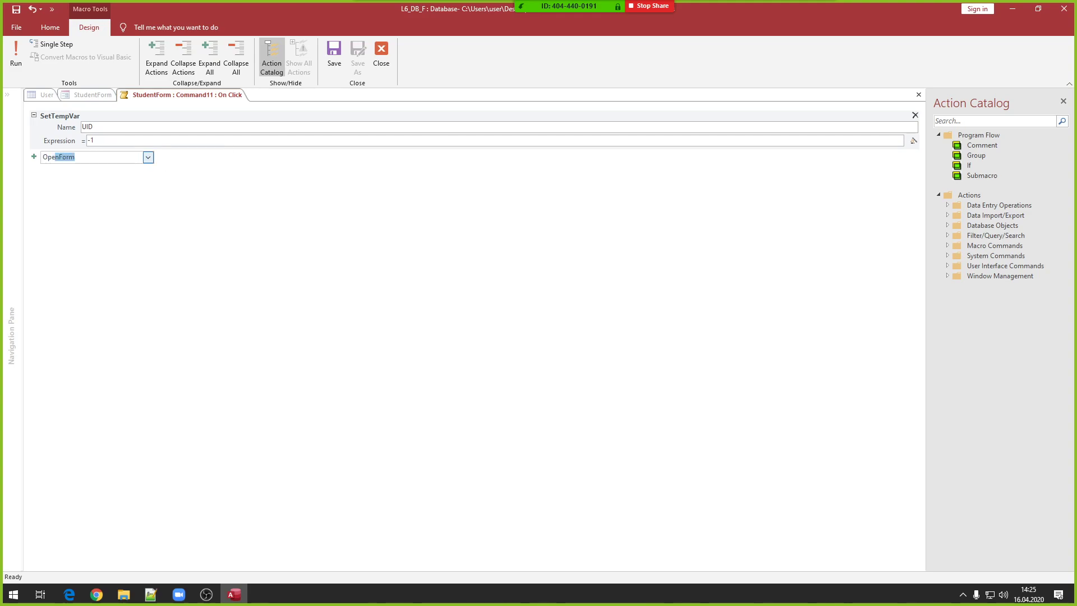
key(Return)
click(912, 167)
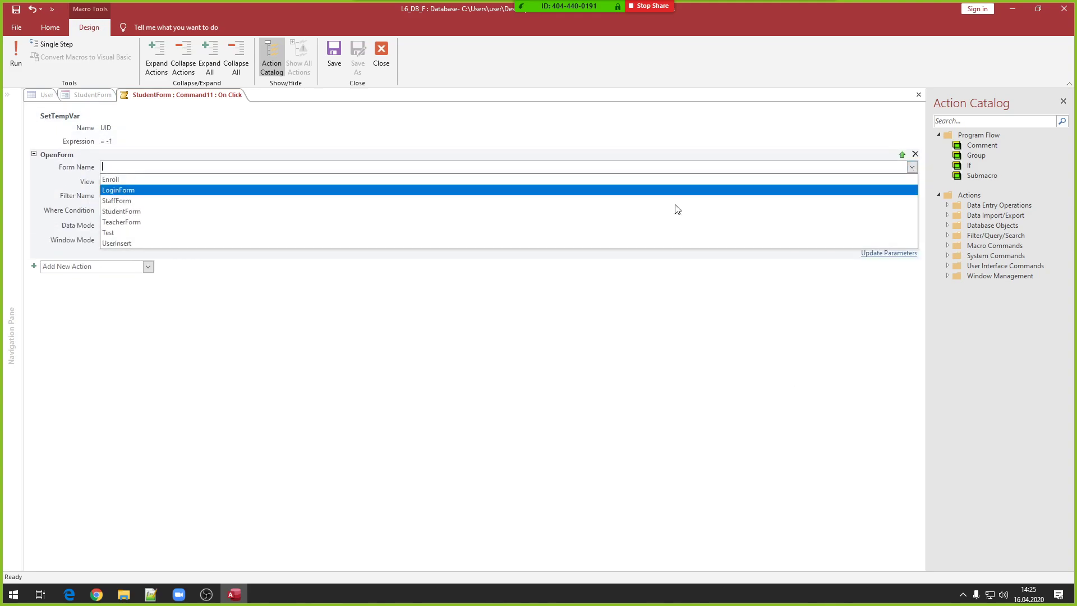
click(218, 188)
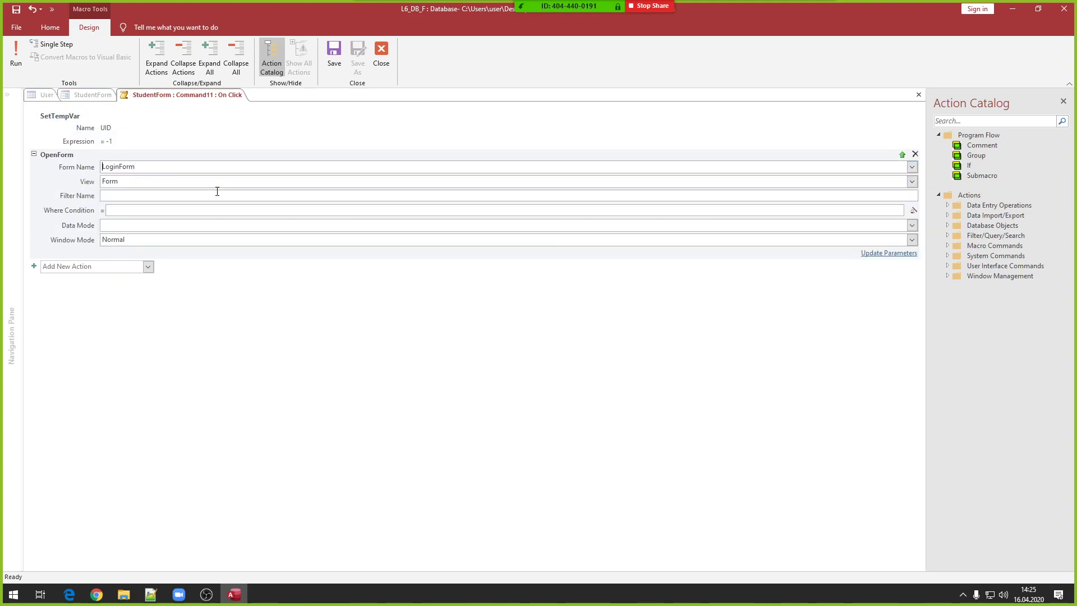
- Add a CloseWindow action for the form StudentForm and save the macro
click(90, 266)
text(CloseWindow)
key(Return)
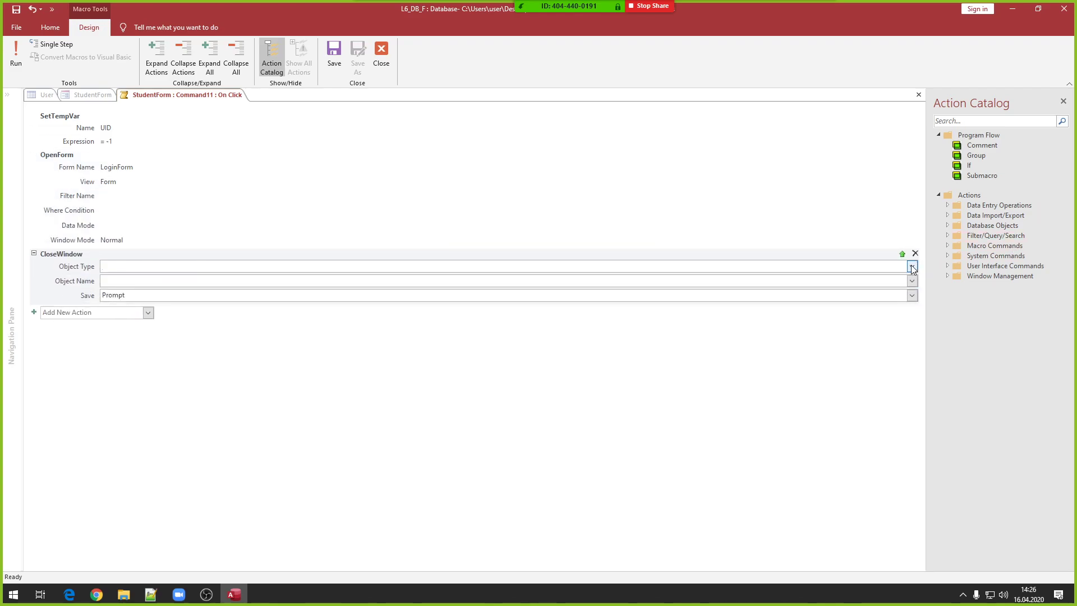
click(912, 266)
click(390, 310)
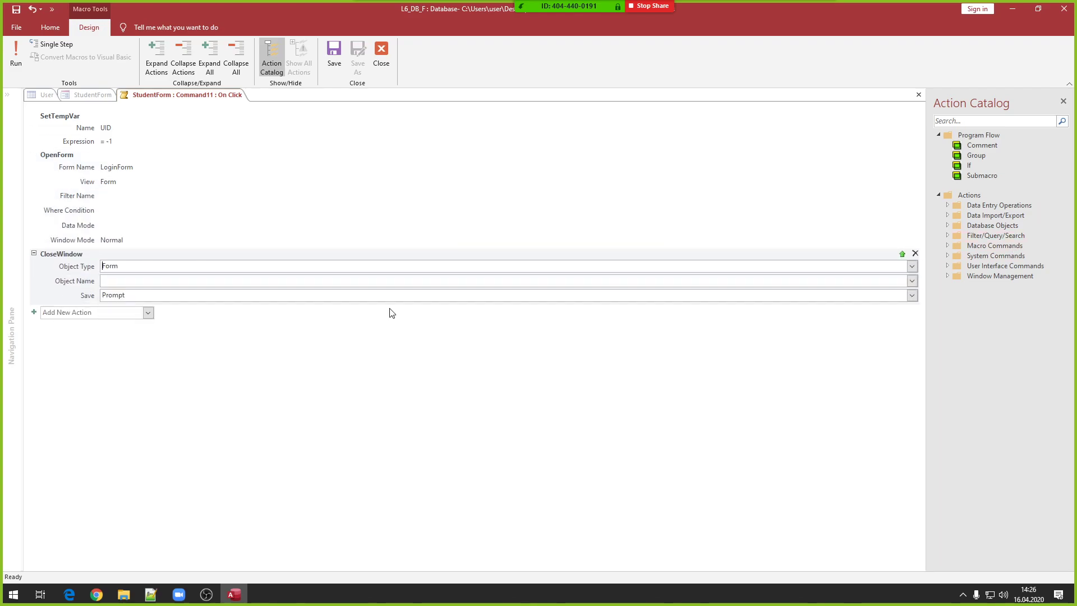
click(911, 280)
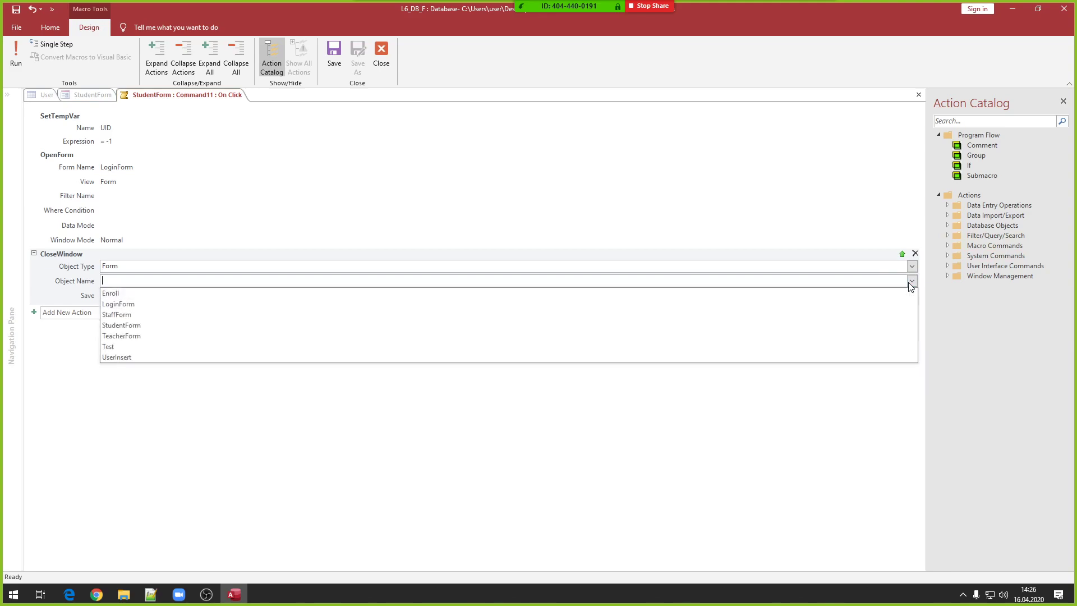
click(179, 327)
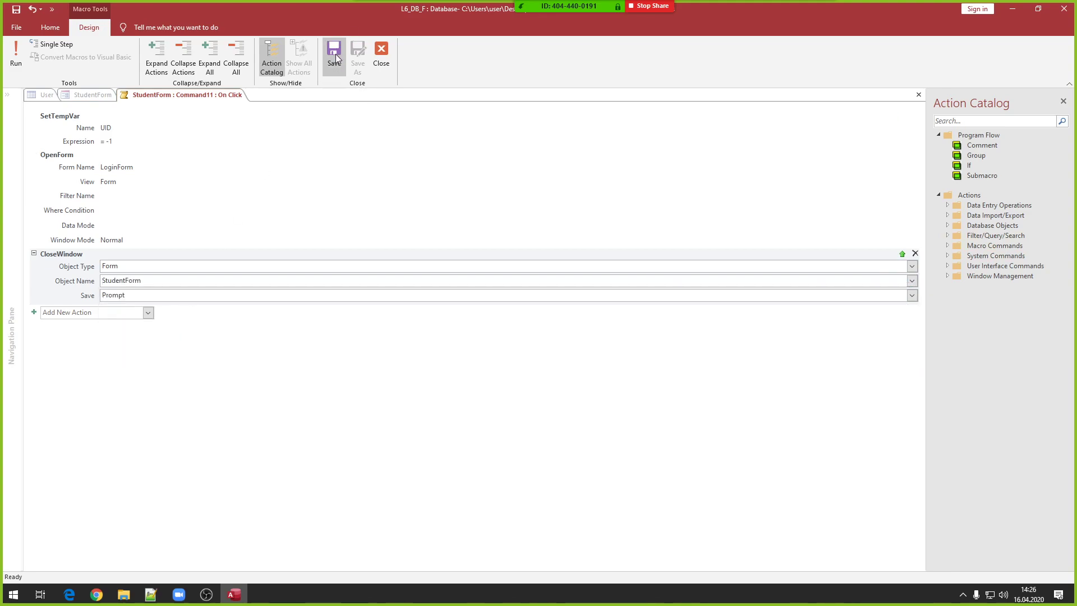
click(376, 48)
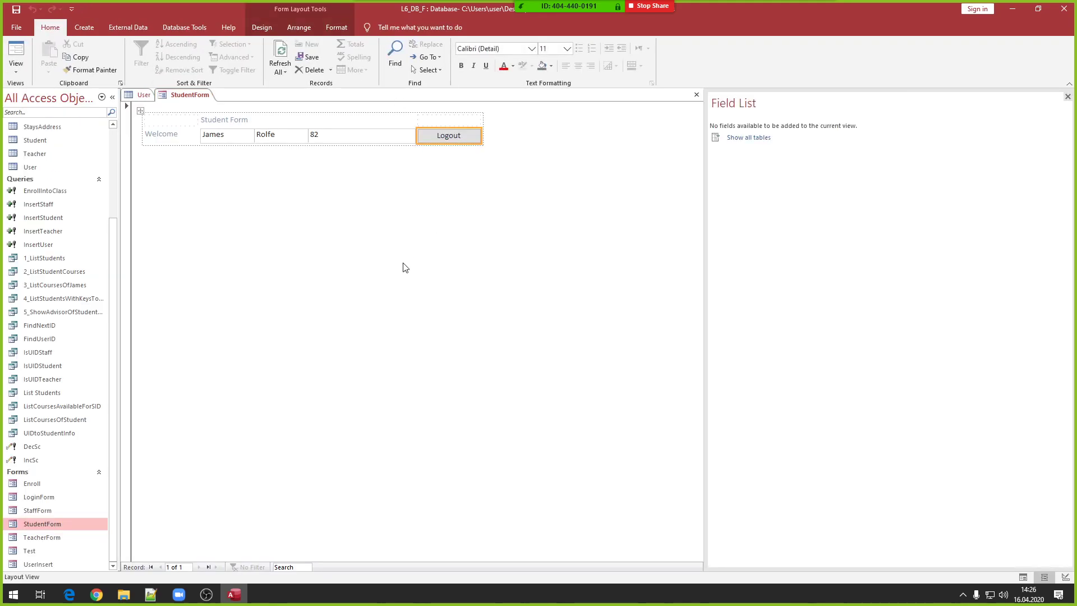
- Switch StudentForm to Form View, test Logout, and save the design changes
right_click(403, 263)
click(439, 274)
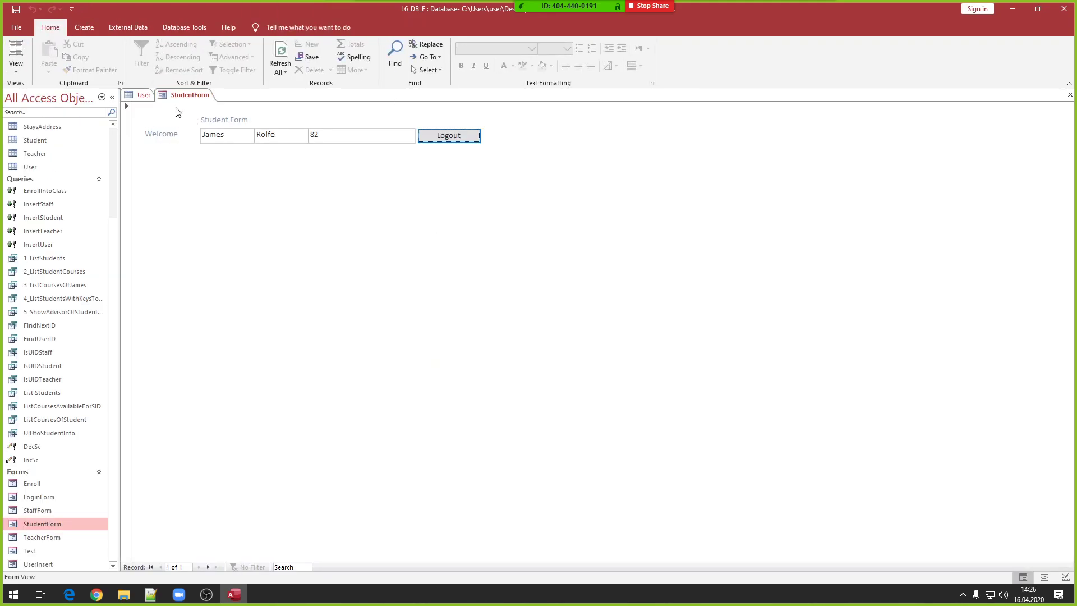
click(432, 140)
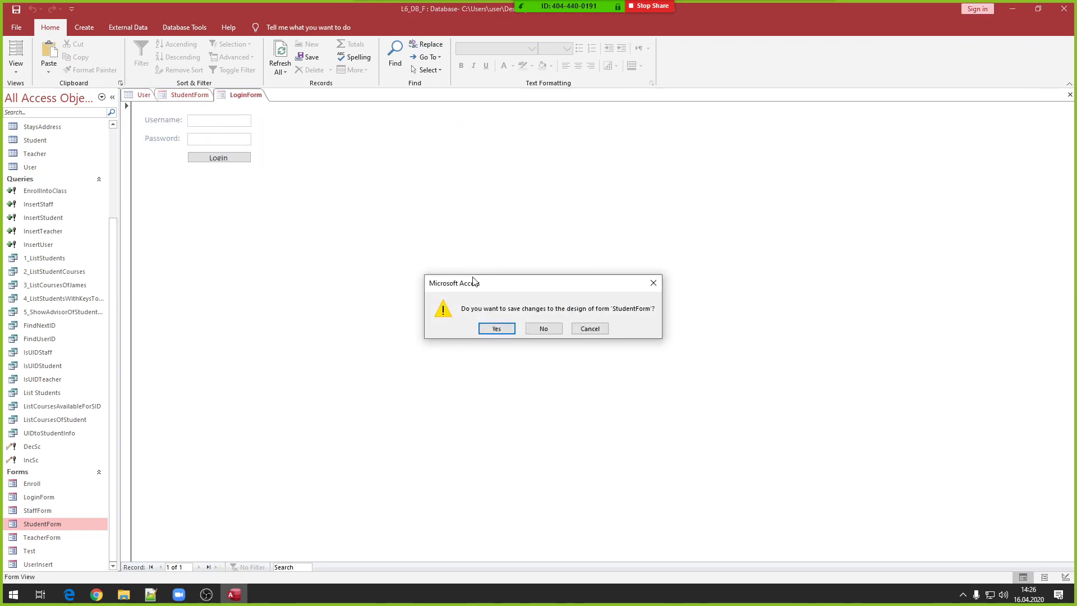
click(496, 328)
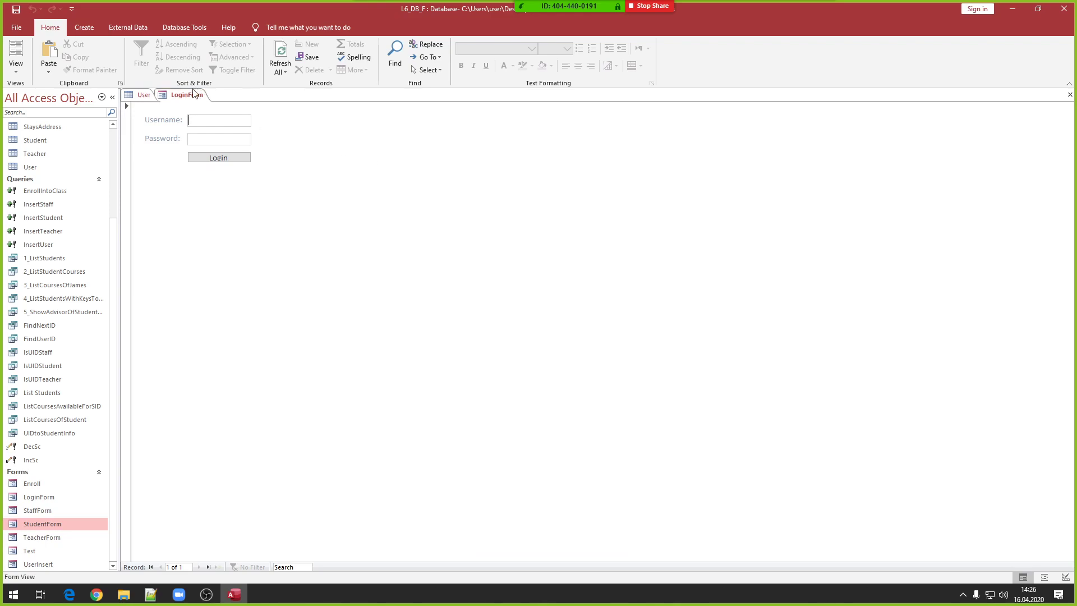
- Log back in with a student's username and password, acknowledging both messages
key(Tab)
click(218, 158)
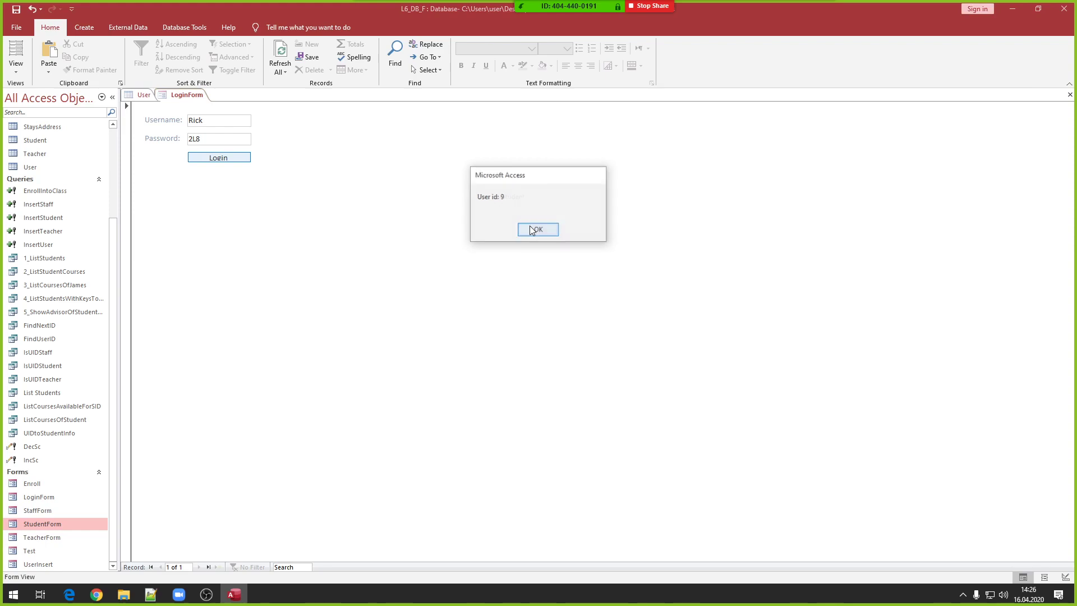
click(536, 229)
click(536, 230)
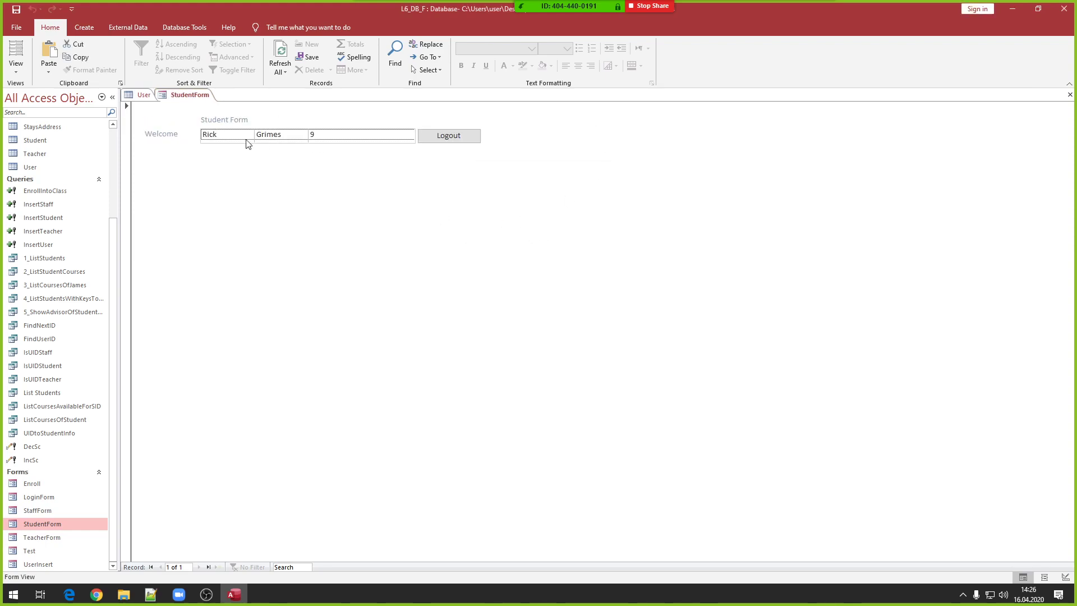
- Close and reopen StudentForm, log out, then reopen it directly
right_click(186, 94)
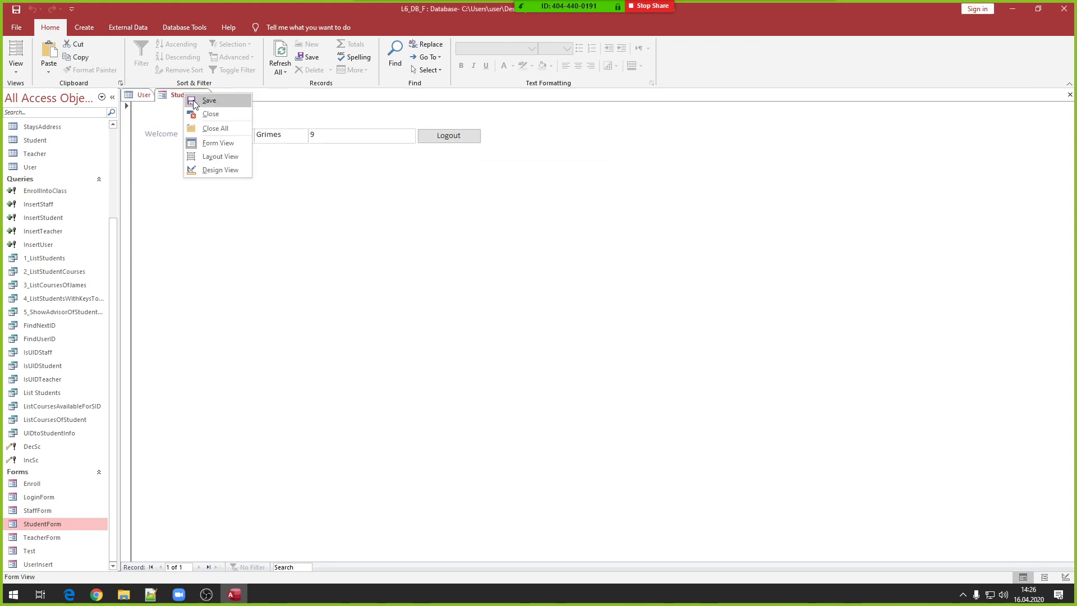
click(210, 114)
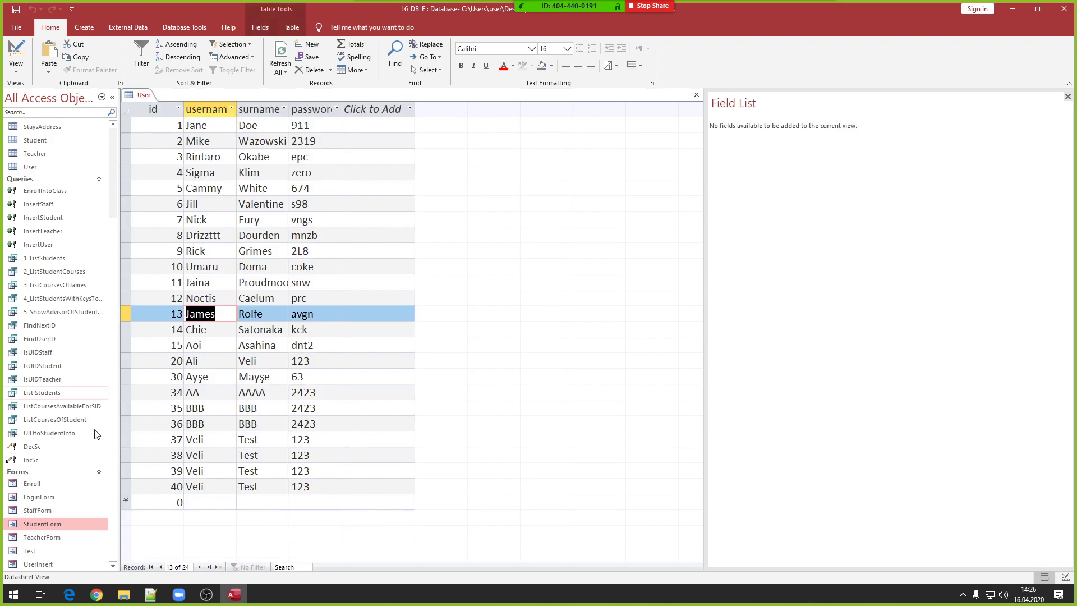
double_click(48, 522)
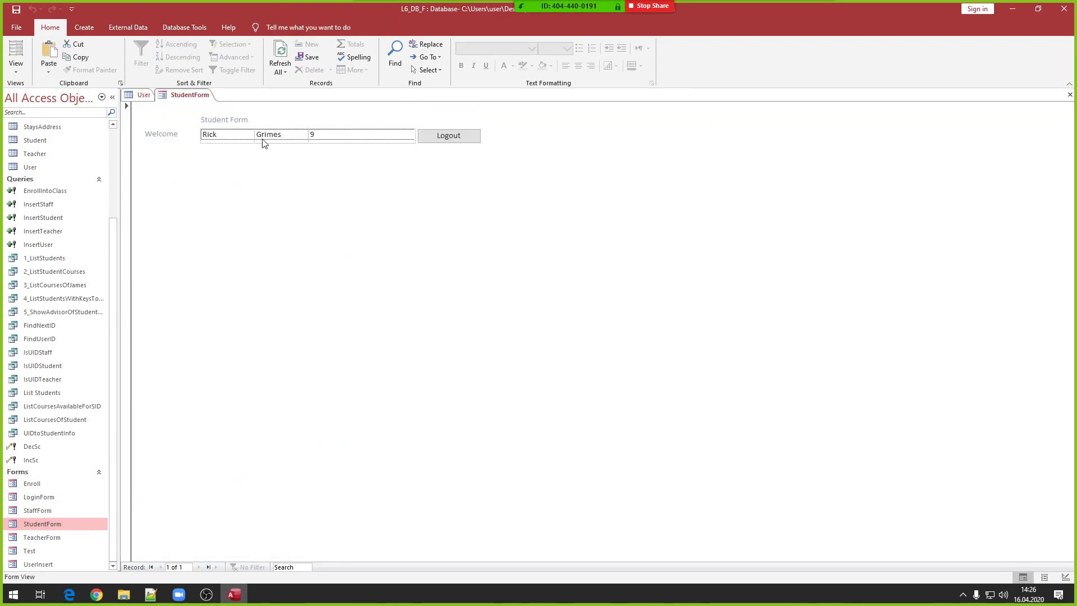
click(449, 137)
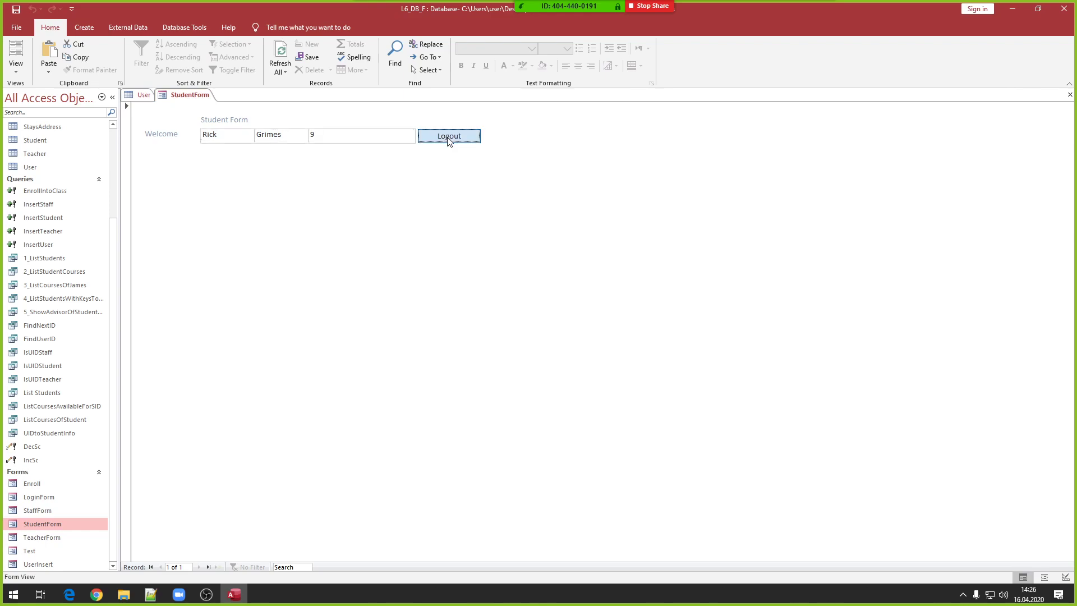
double_click(43, 524)
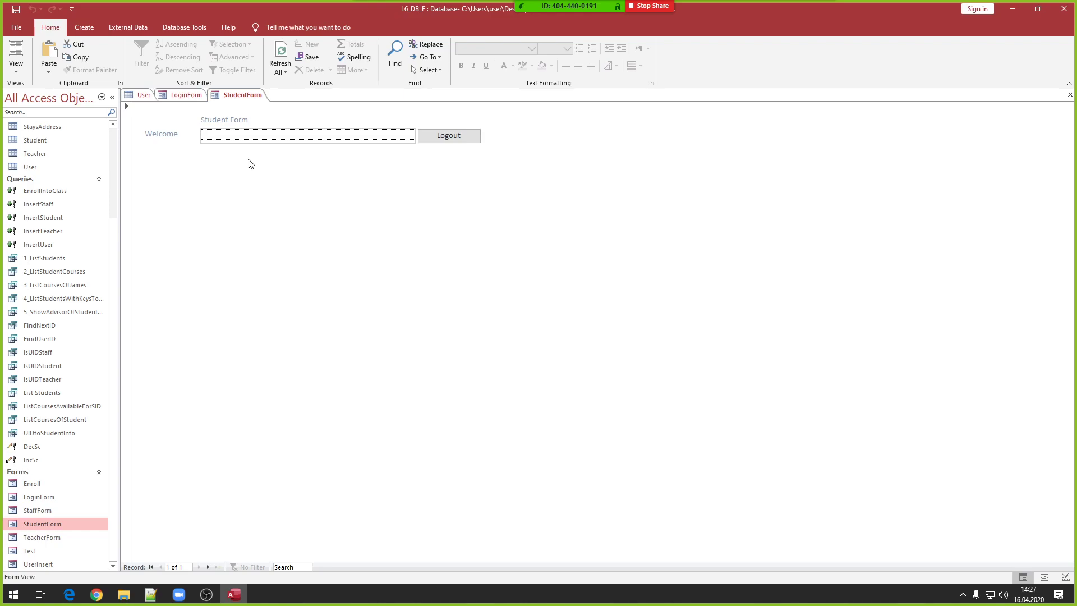
- Close StudentForm and run the ListCoursesOfStudent query, which returns no rows
right_click(247, 96)
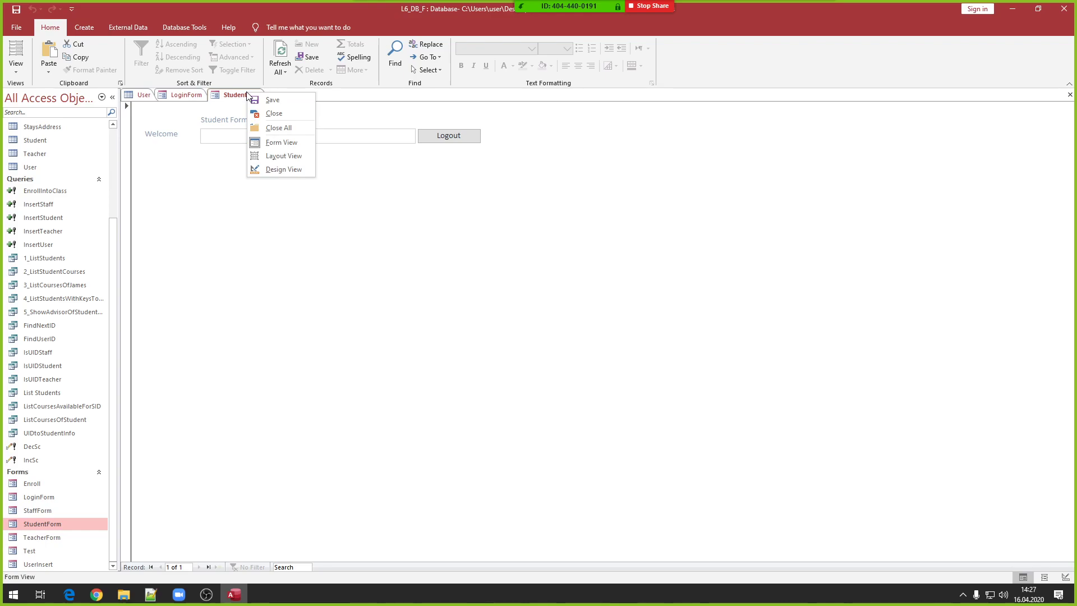
click(275, 113)
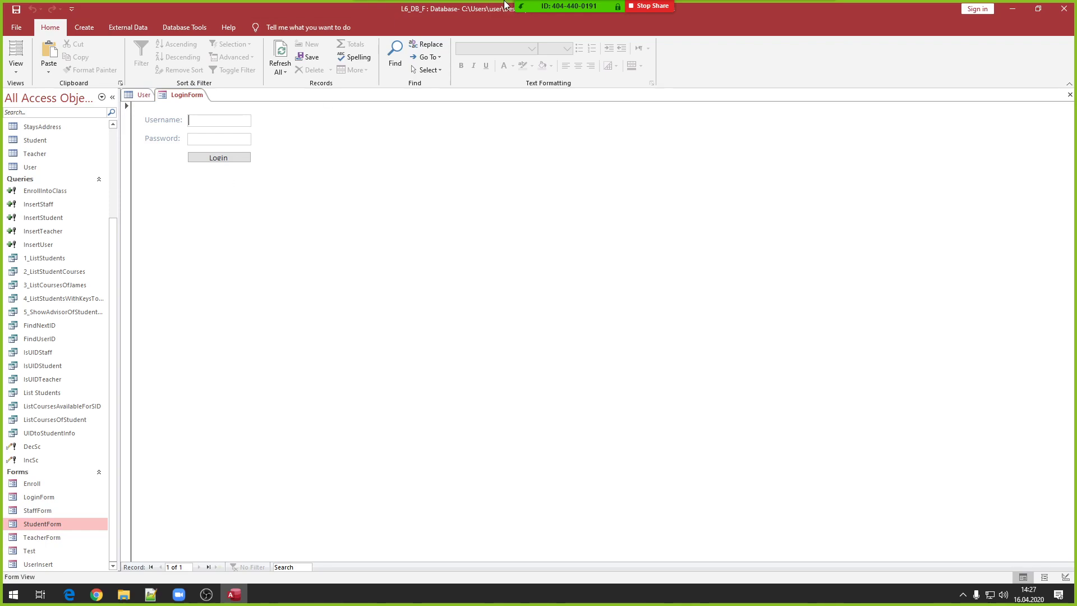
mouse_move(597, 9)
click(62, 422)
double_click(62, 422)
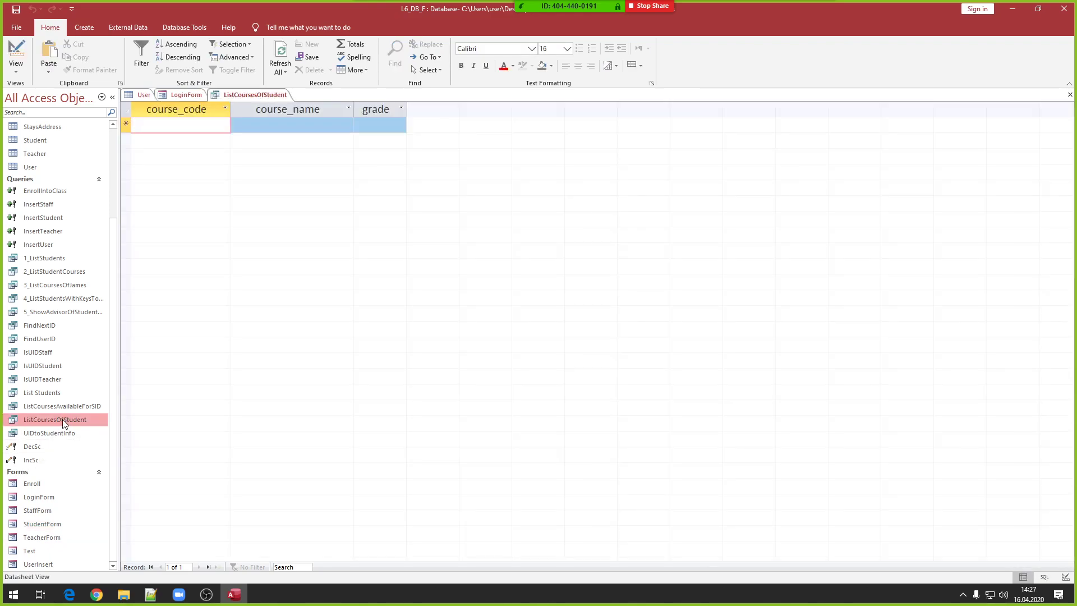
- Open ListCoursesOfStudent in Design View and widen the course_code, course_name, grade and student_id columns
right_click(87, 420)
click(115, 440)
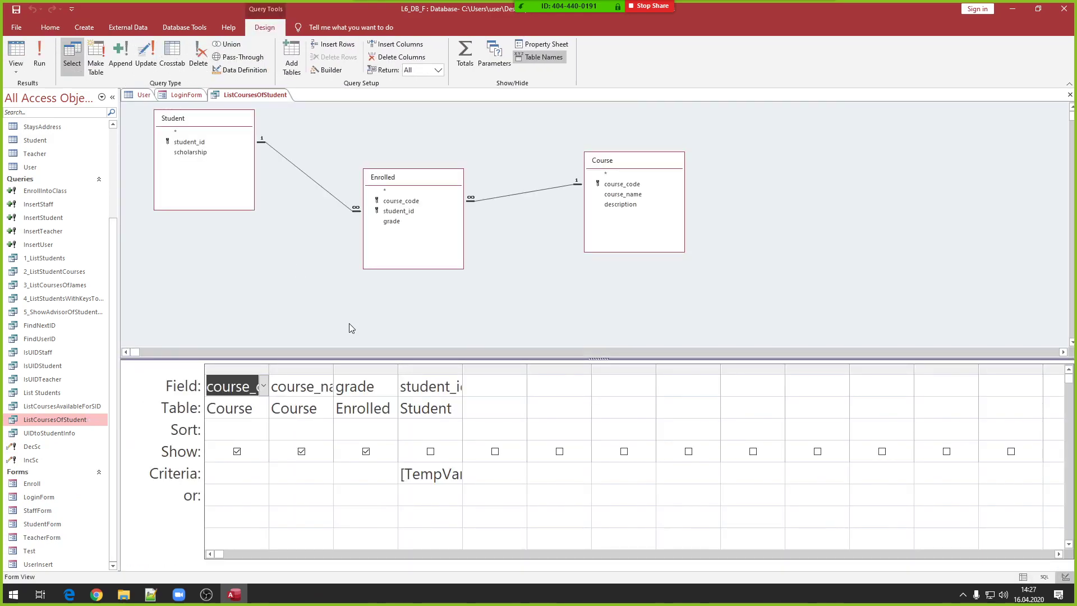
drag(462, 371, 526, 371)
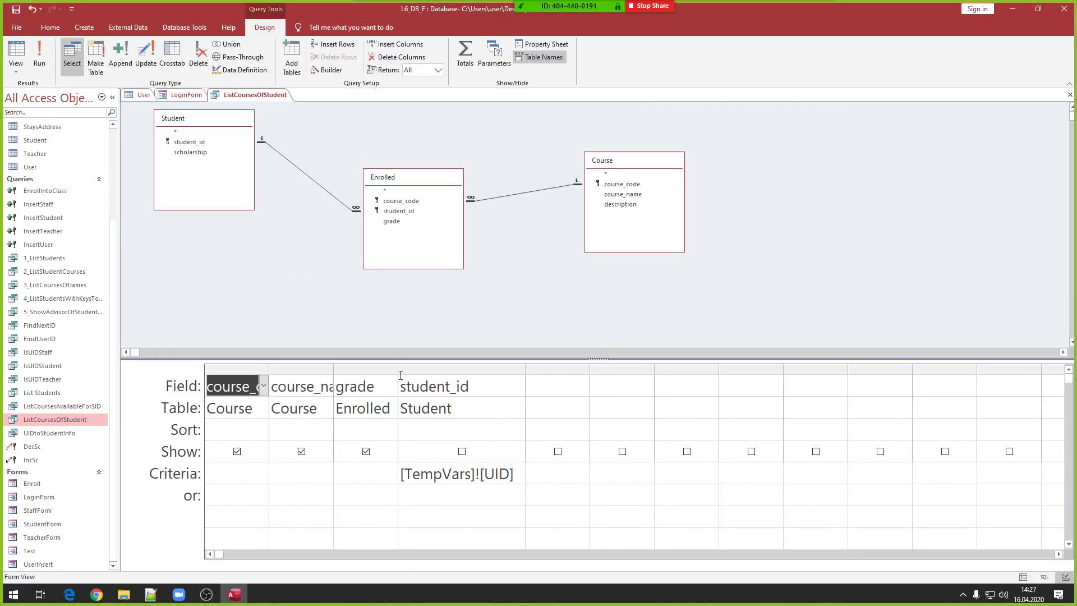
drag(398, 371, 454, 372)
drag(334, 370, 376, 371)
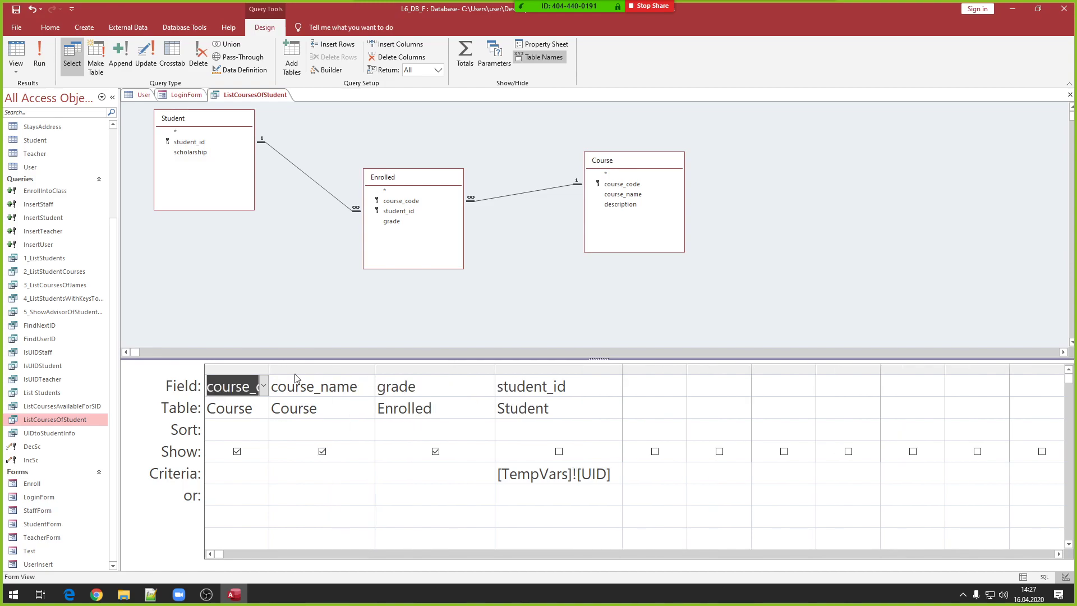
drag(269, 368, 330, 365)
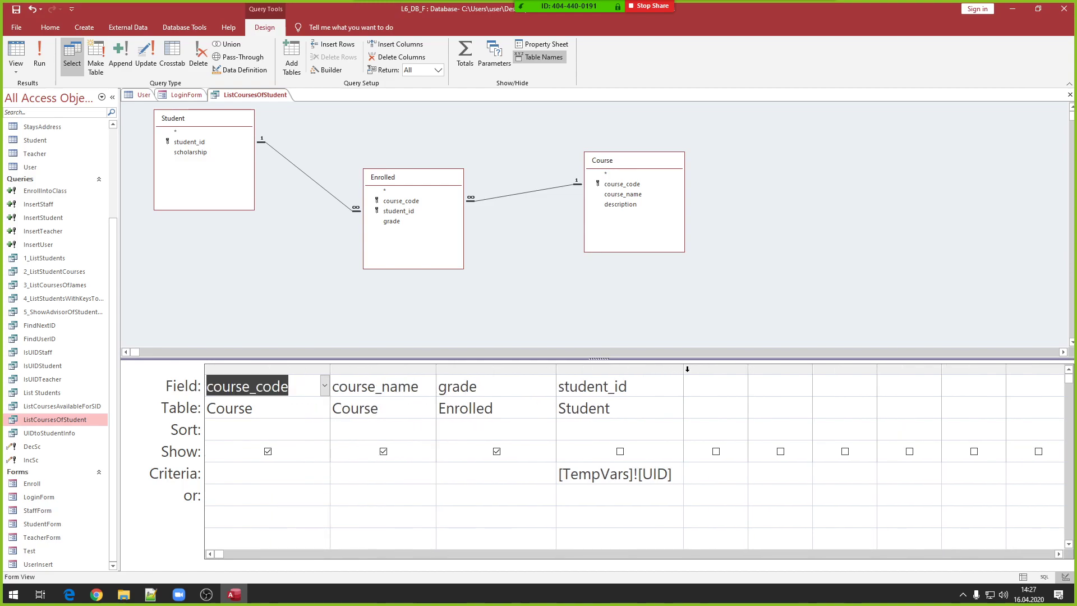
click(622, 473)
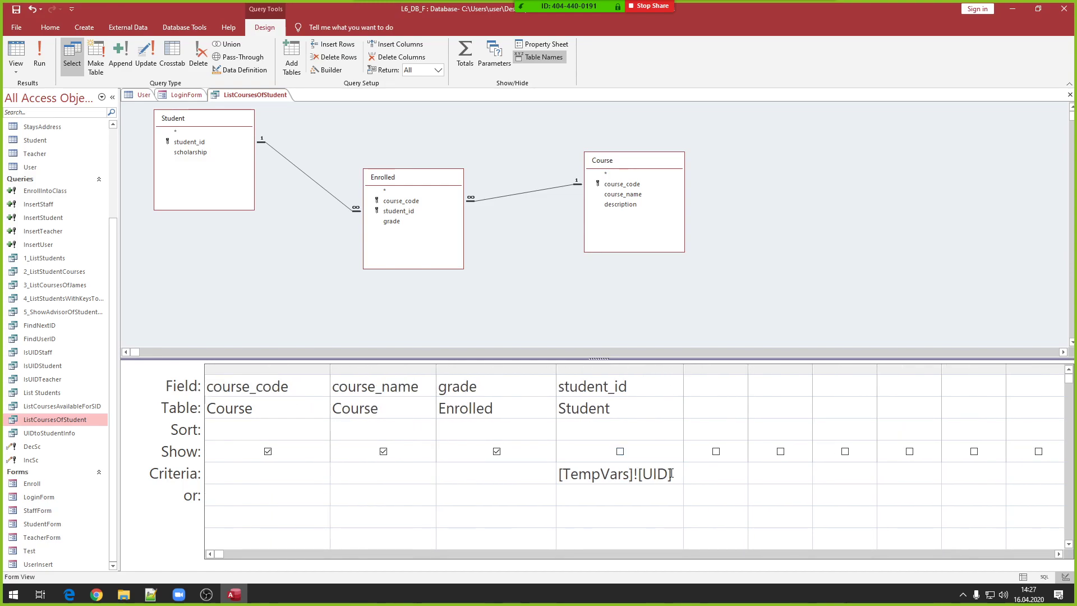
drag(672, 474, 520, 468)
click(676, 474)
- Rearrange the Student, Enrolled and Course tables and inspect the student_id join fields
drag(224, 125, 225, 152)
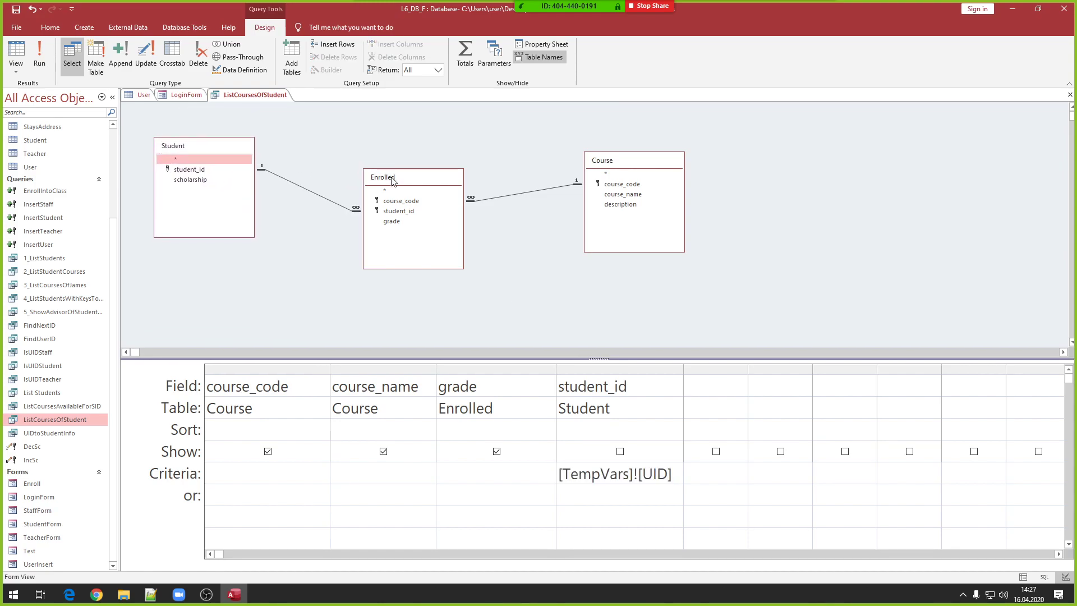
drag(390, 178, 378, 165)
drag(662, 165, 657, 143)
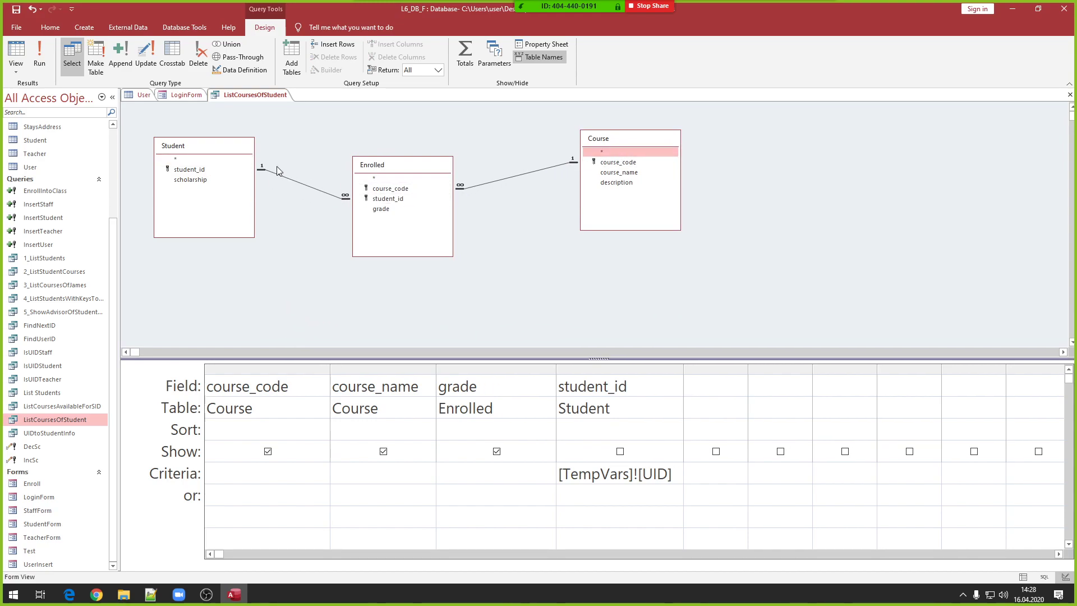
right_click(309, 292)
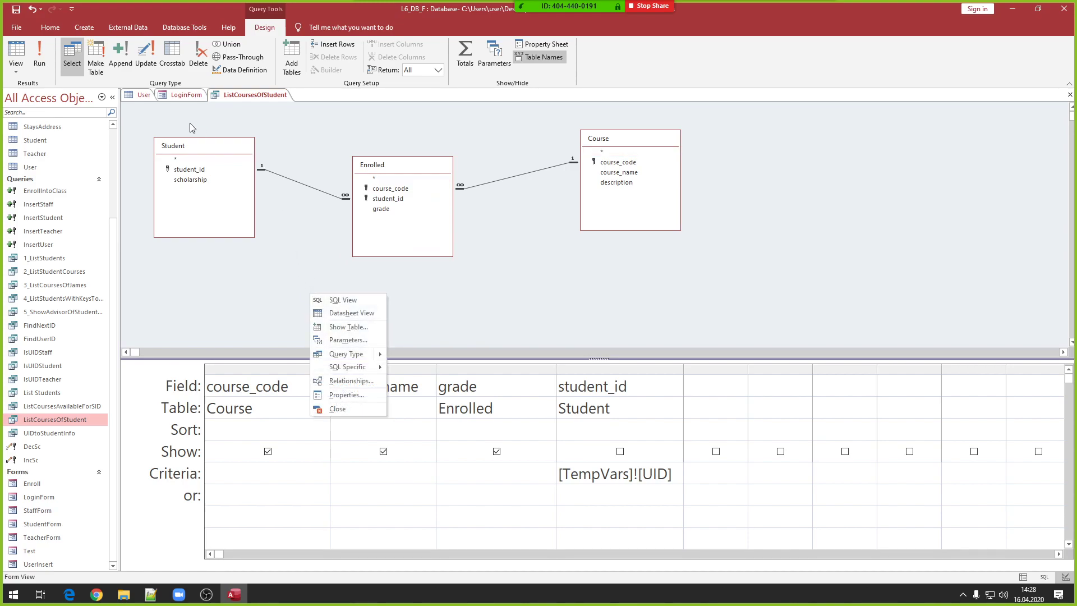
drag(201, 143, 192, 140)
drag(413, 167, 406, 177)
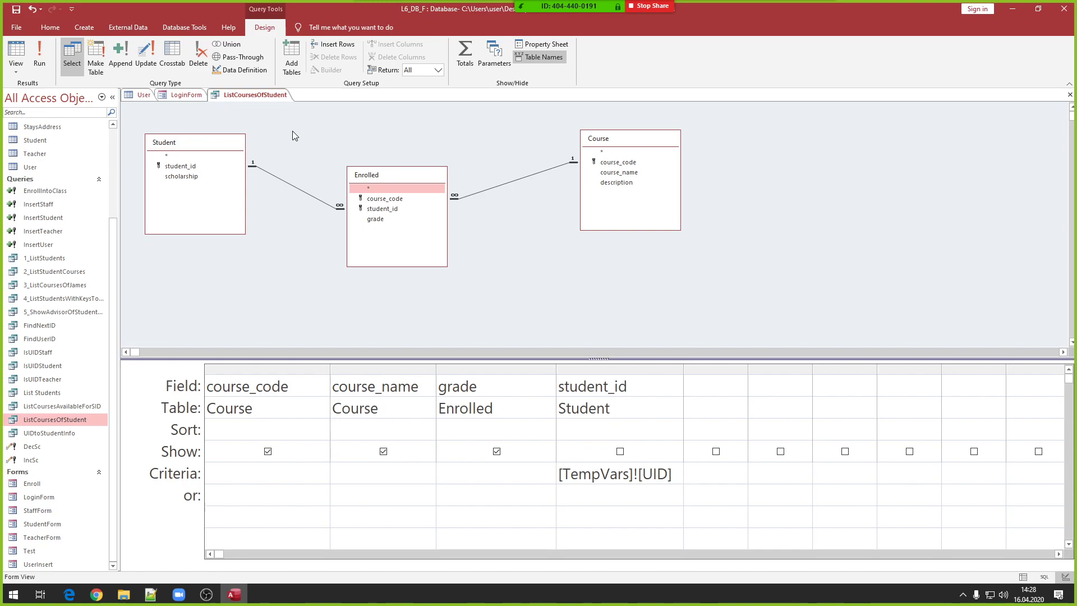
mouse_move(356, 177)
mouse_down()
mouse_move(344, 191)
mouse_move(362, 192)
mouse_up()
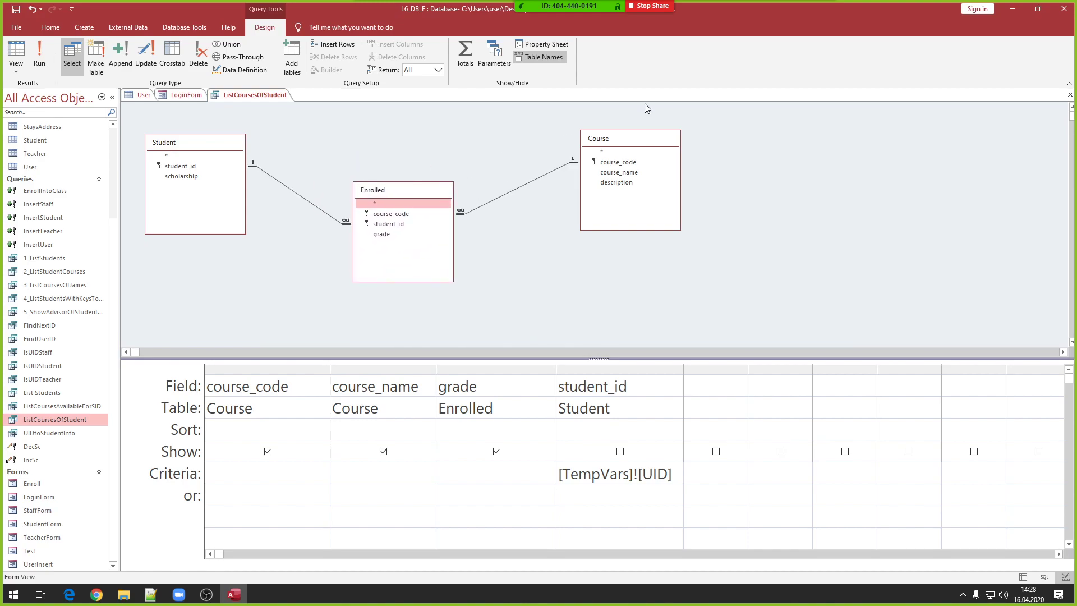
drag(641, 138, 632, 137)
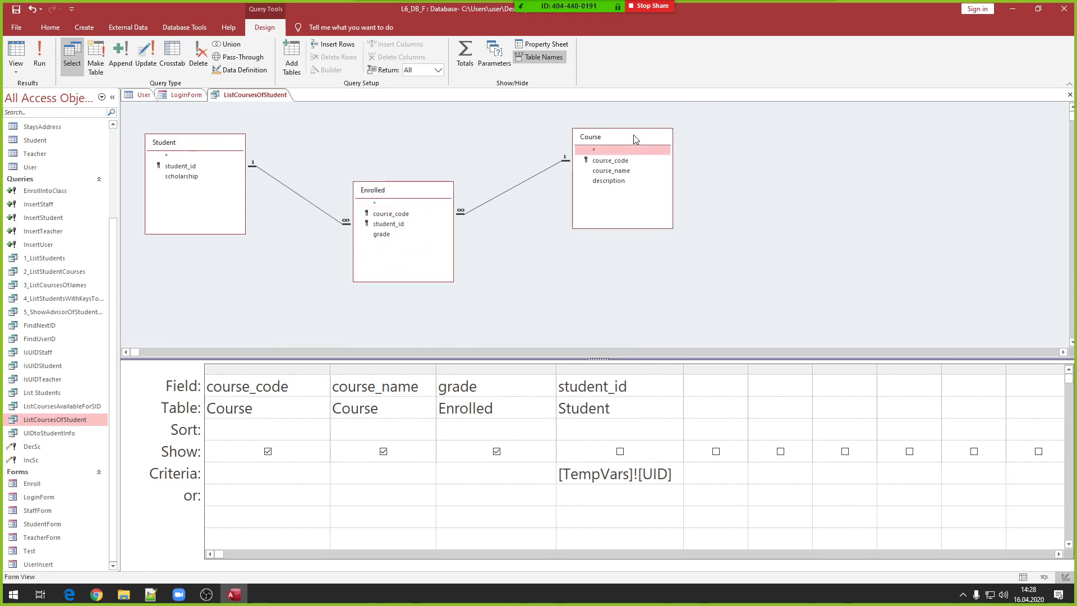
click(537, 175)
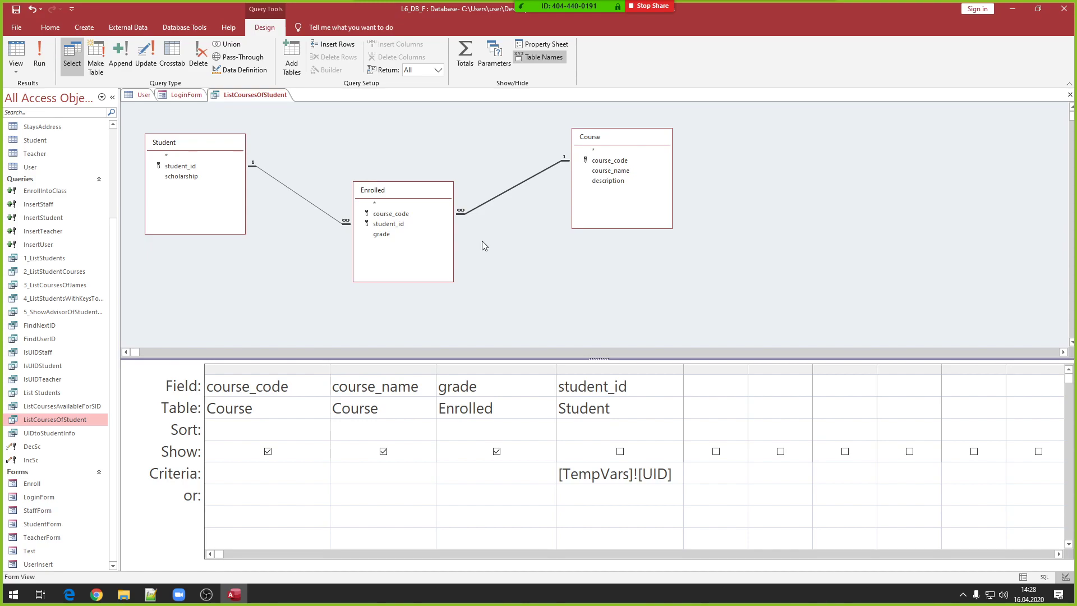
click(193, 166)
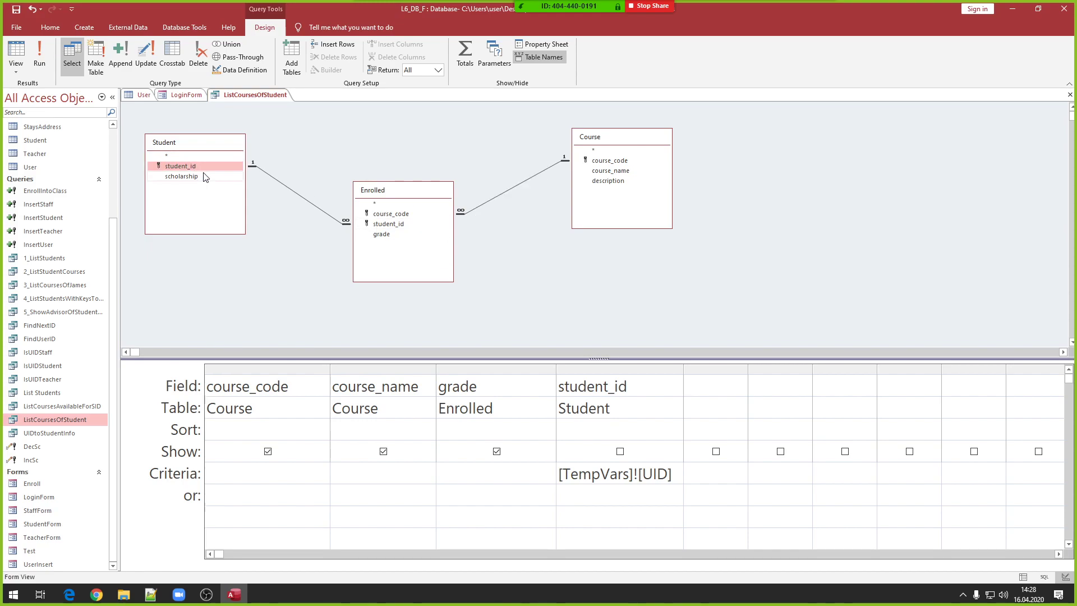
click(375, 223)
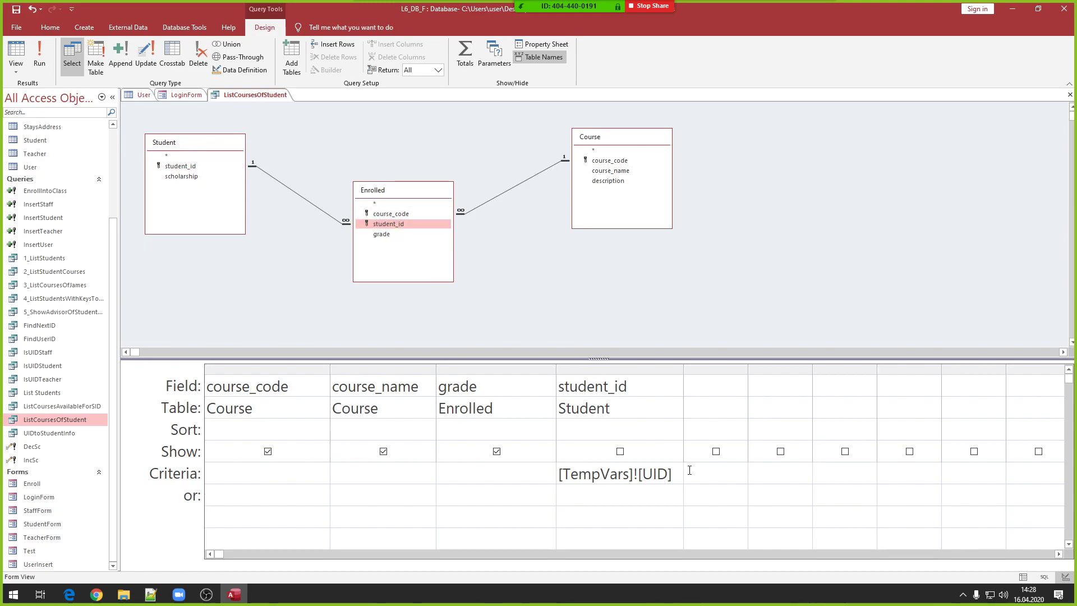
- Highlight the [TempVars]![UID] criteria, then close the query, answering the save prompt
drag(680, 474, 531, 473)
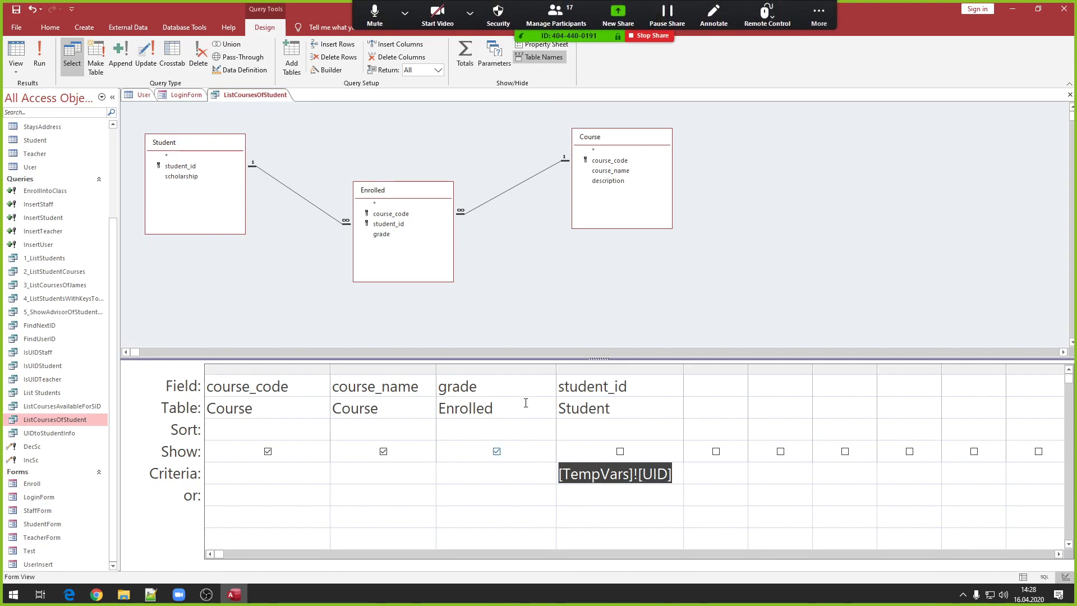
right_click(261, 99)
click(263, 115)
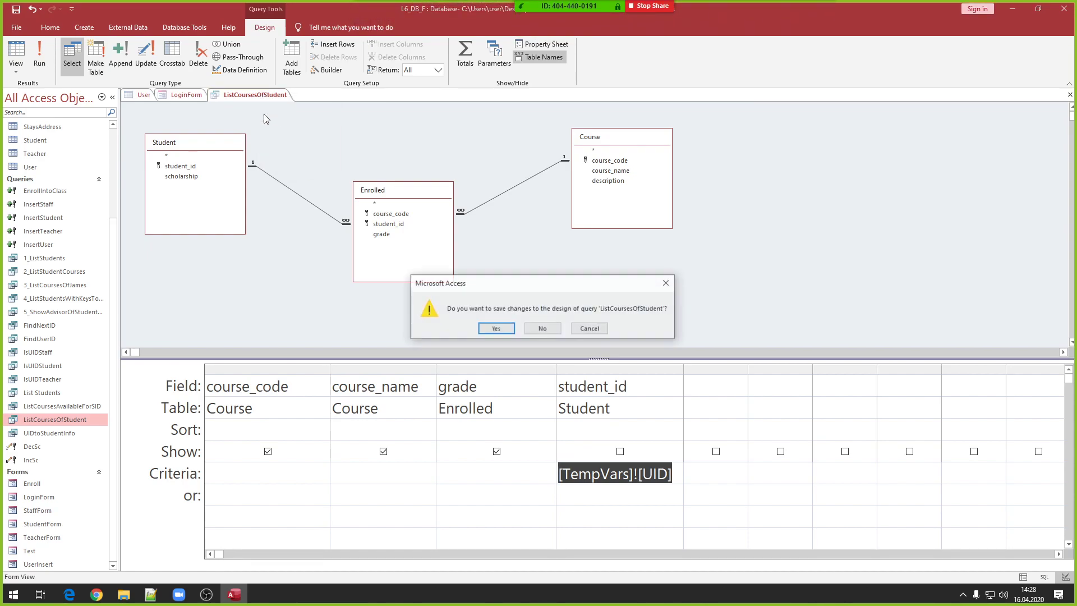
click(528, 327)
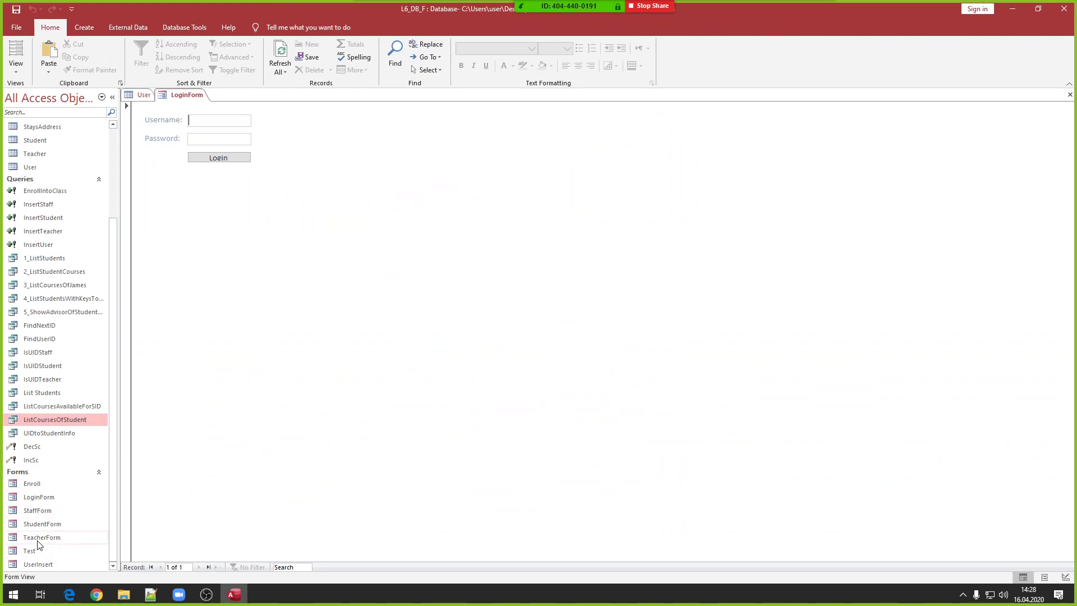
- Reopen StudentForm in Layout View and place a new list box on it
double_click(39, 524)
right_click(351, 216)
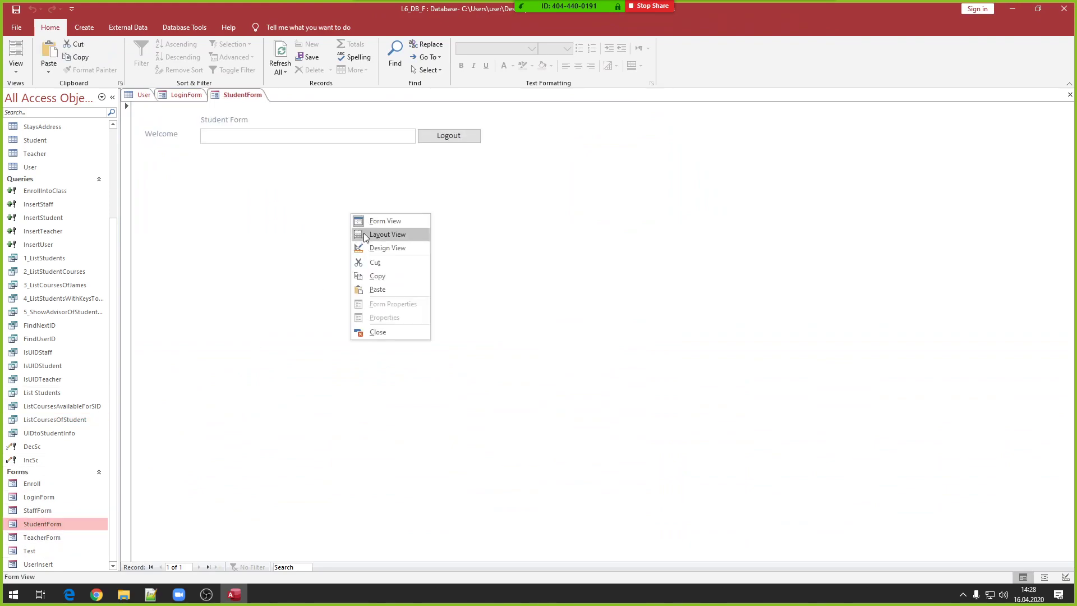
click(363, 233)
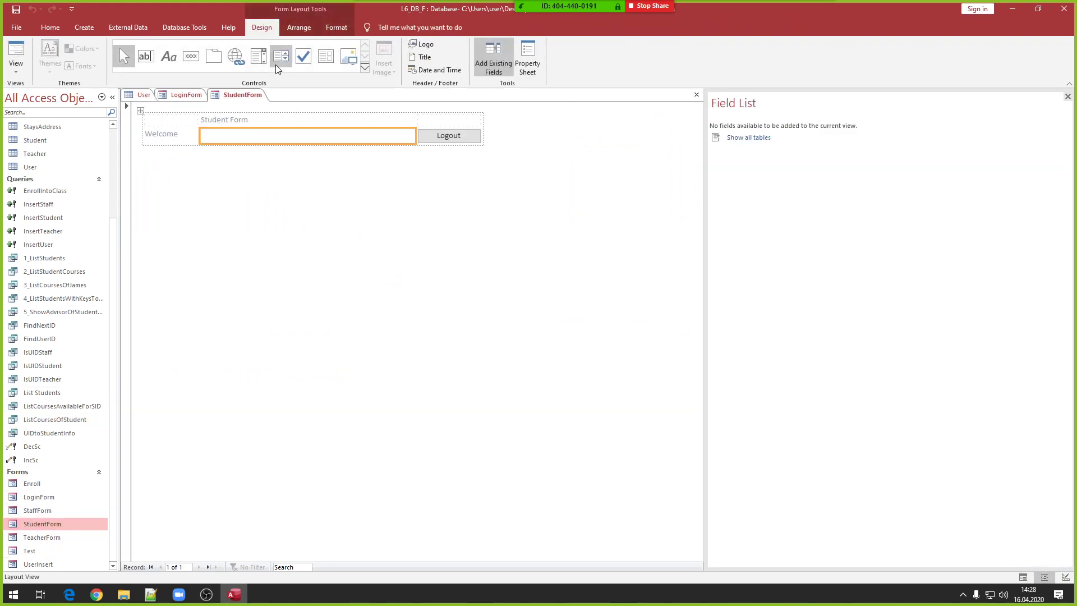
click(280, 55)
click(307, 195)
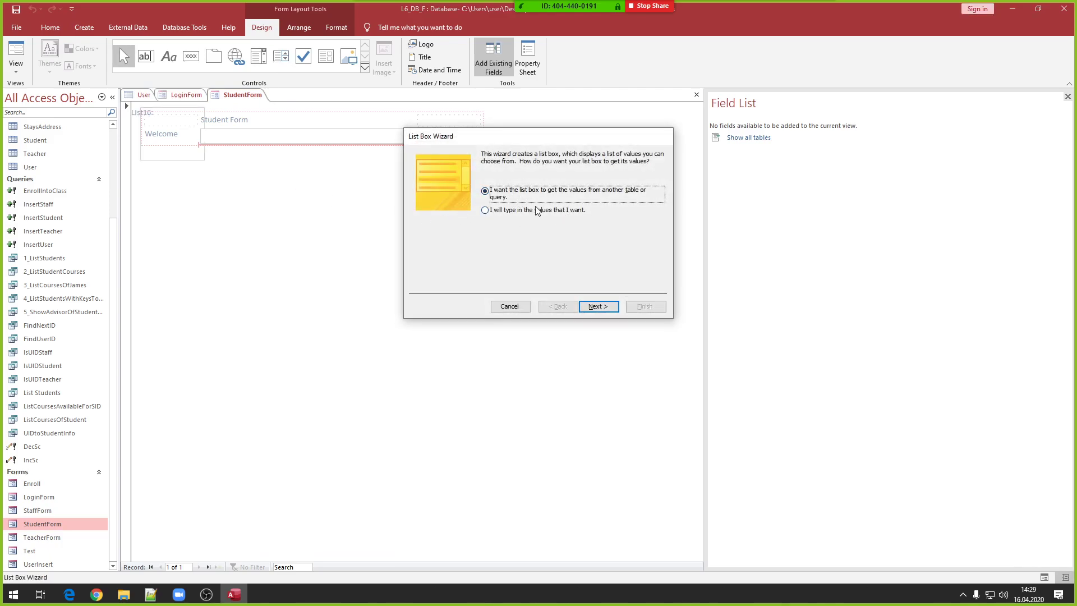
- Base the list box on the ListCoursesOfStudent query with all fields, no sorting, default widths
click(599, 307)
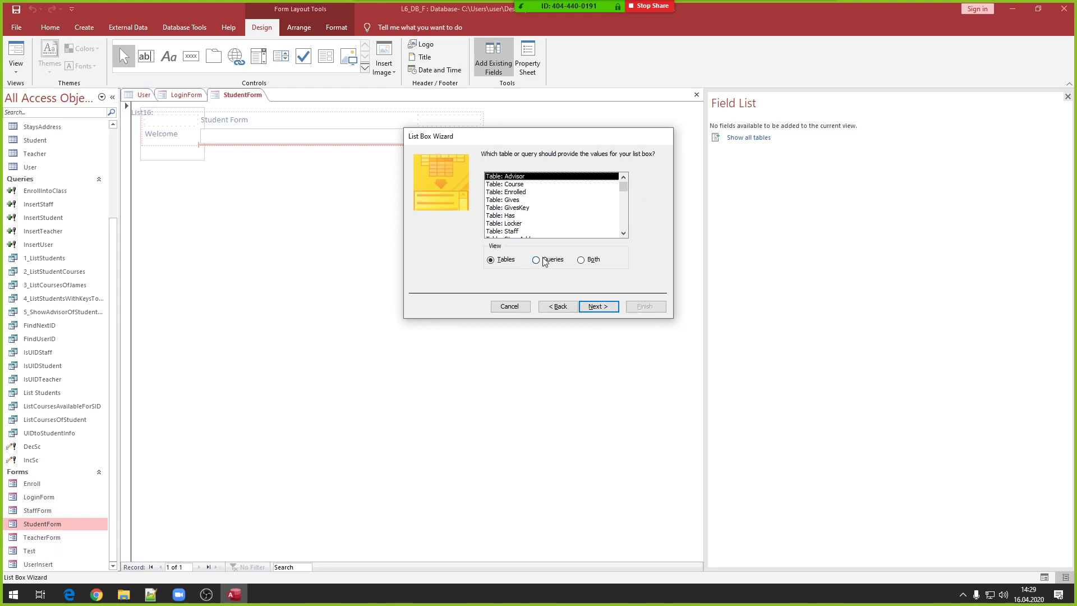
click(543, 259)
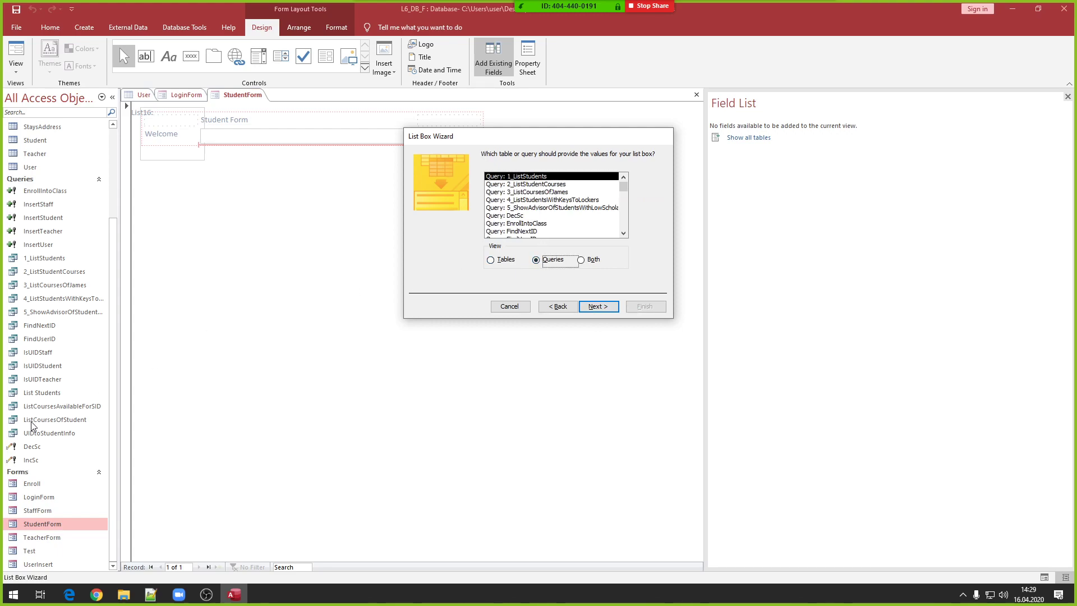
scroll(519, 228, down, 5)
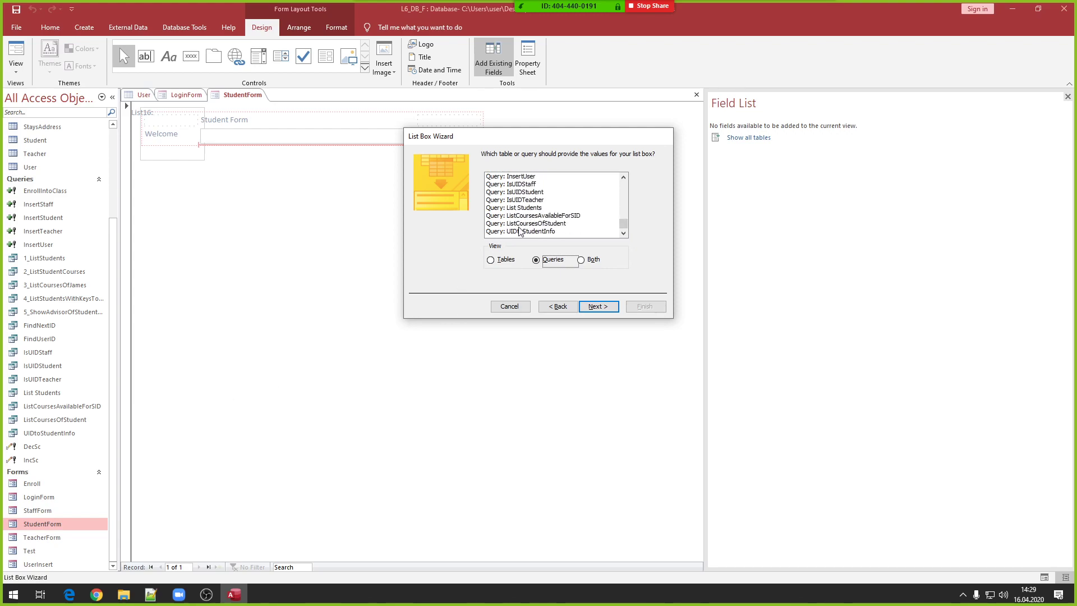
click(521, 224)
click(596, 307)
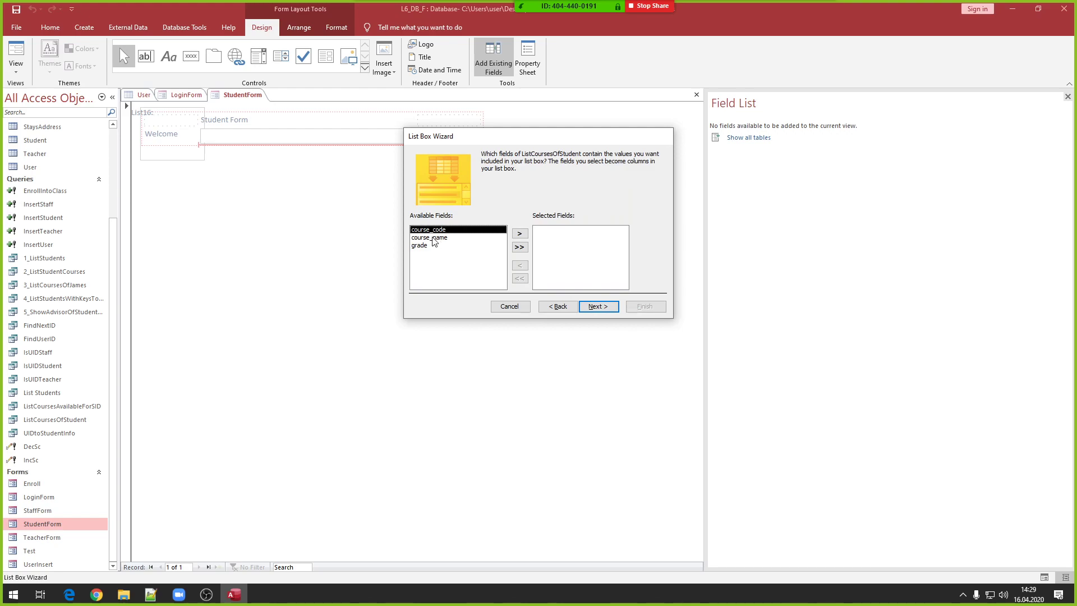
click(520, 247)
click(589, 307)
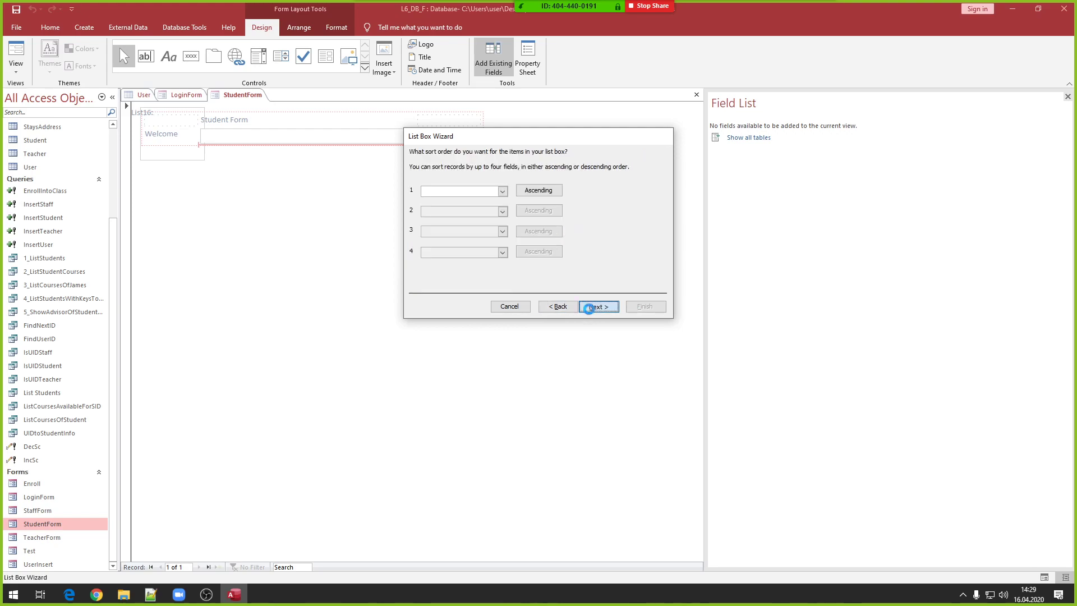
click(589, 307)
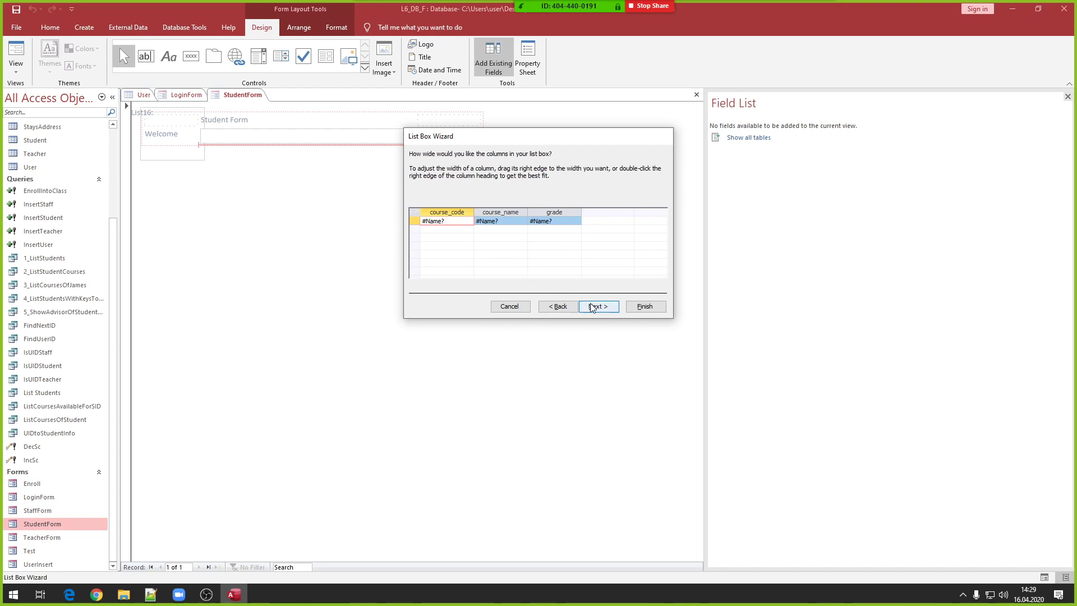
click(592, 308)
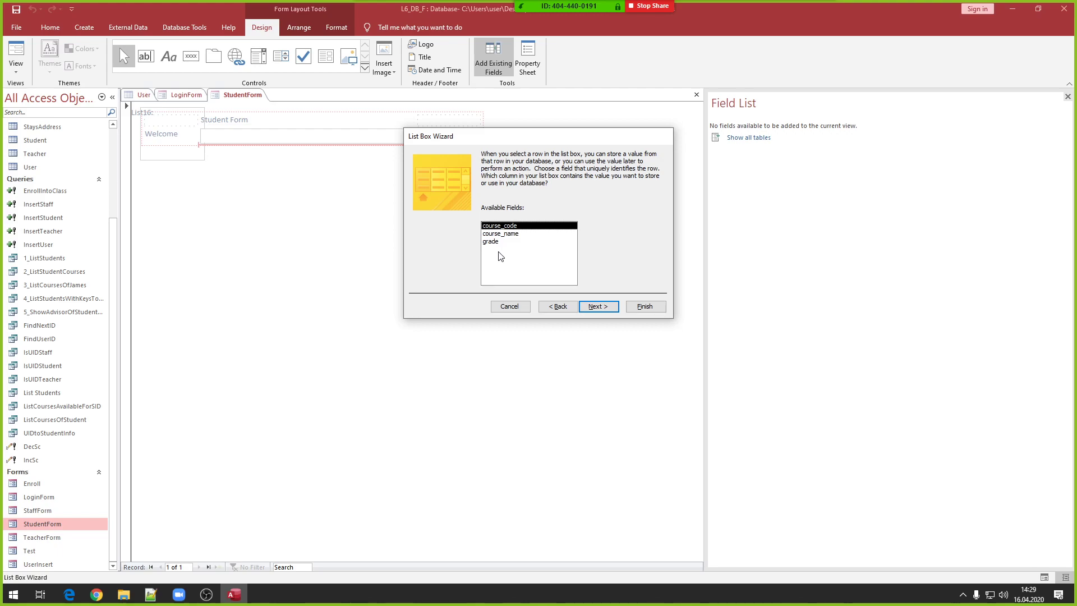
- Label the new list box 'Courses:' and finish the List Box Wizard
mouse_move(596, 11)
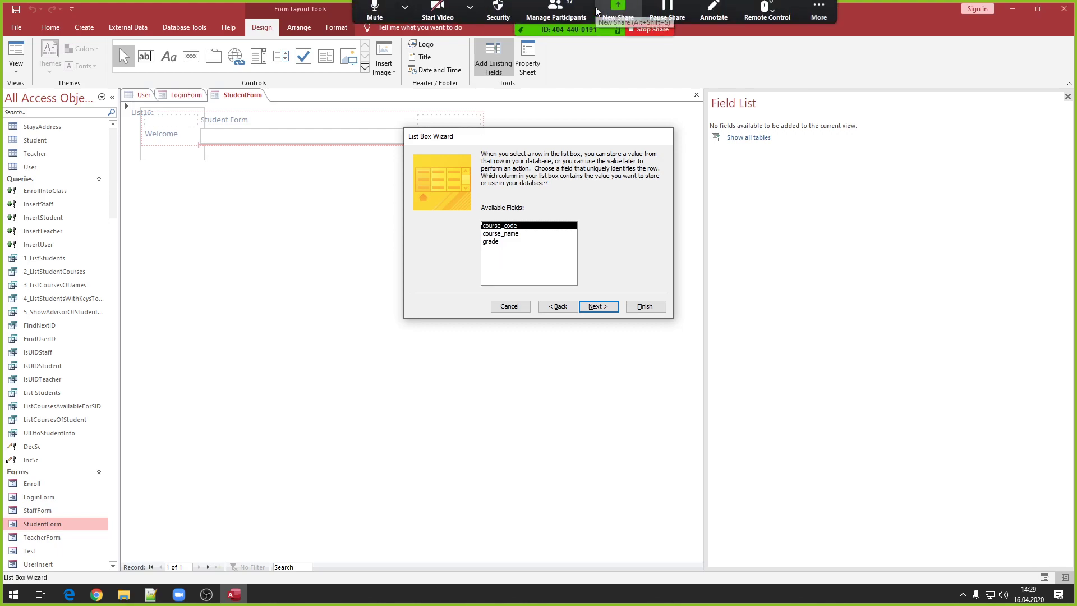
click(556, 11)
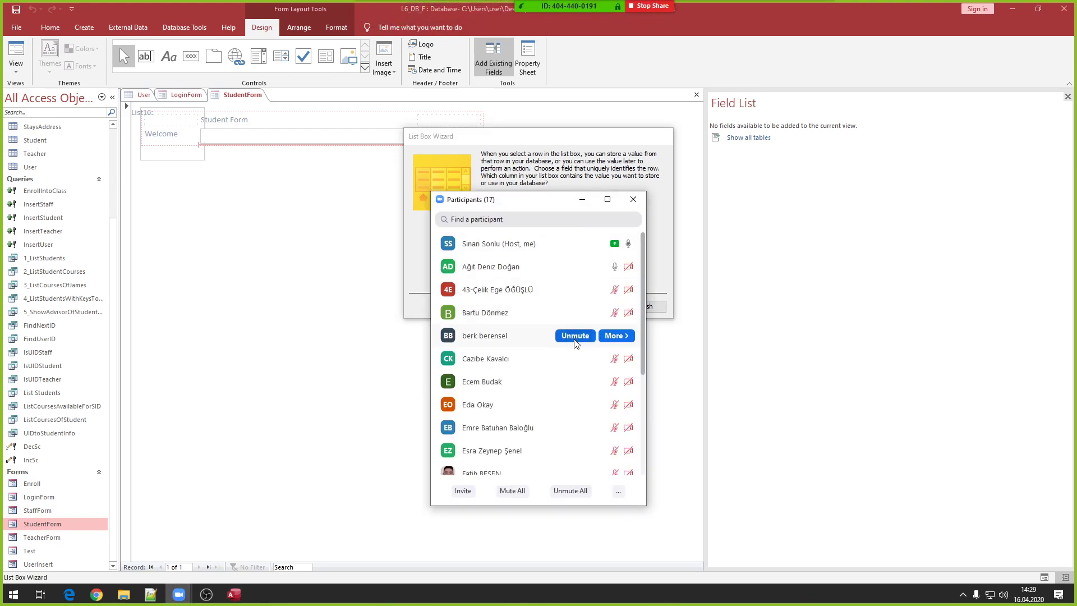
drag(543, 205, 886, 206)
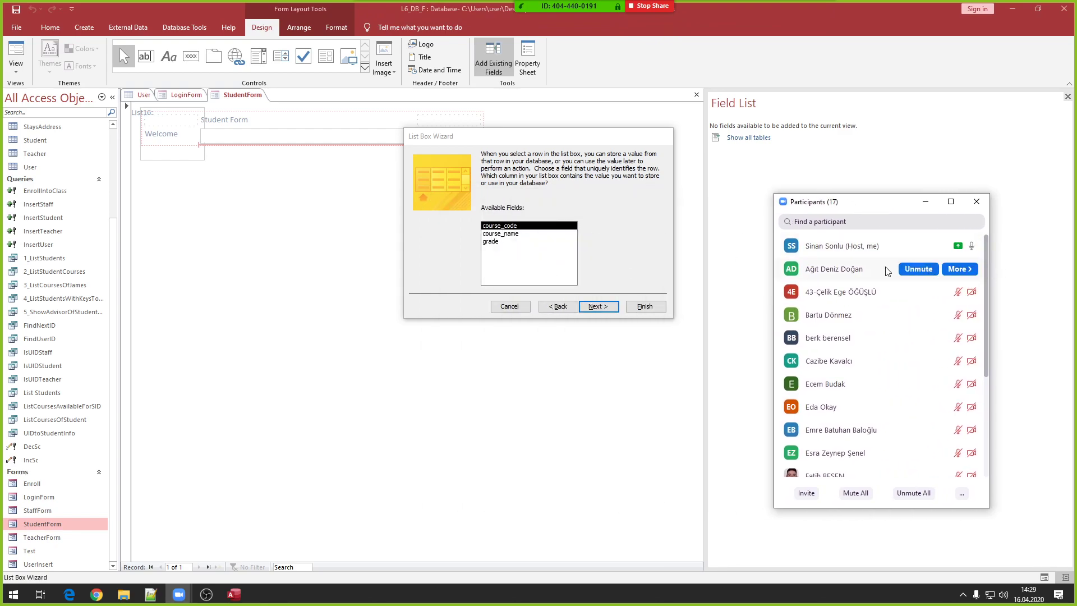
click(598, 307)
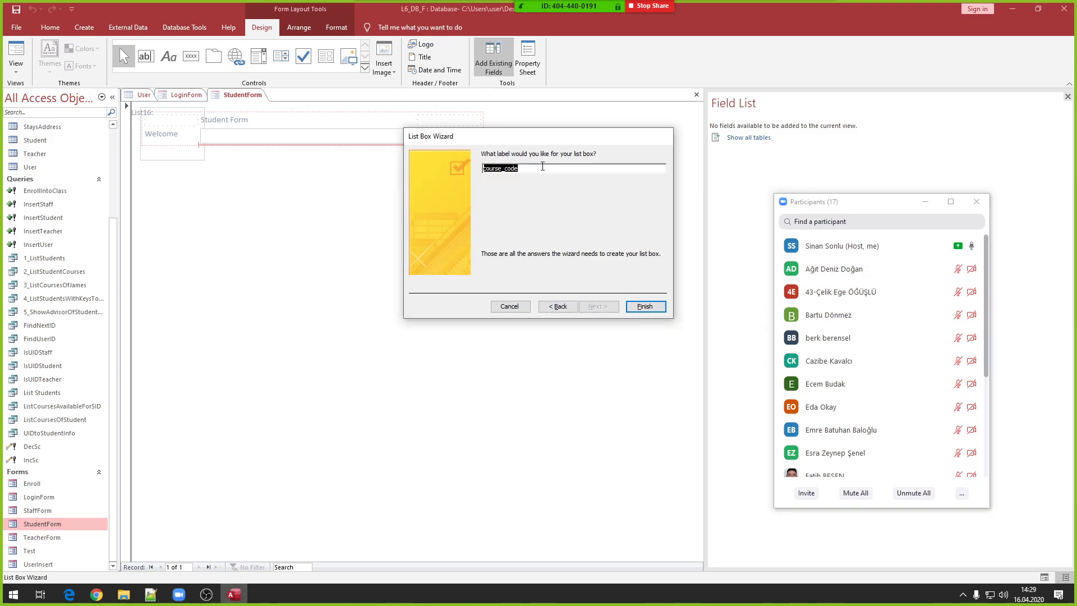
text(Courses:)
click(644, 306)
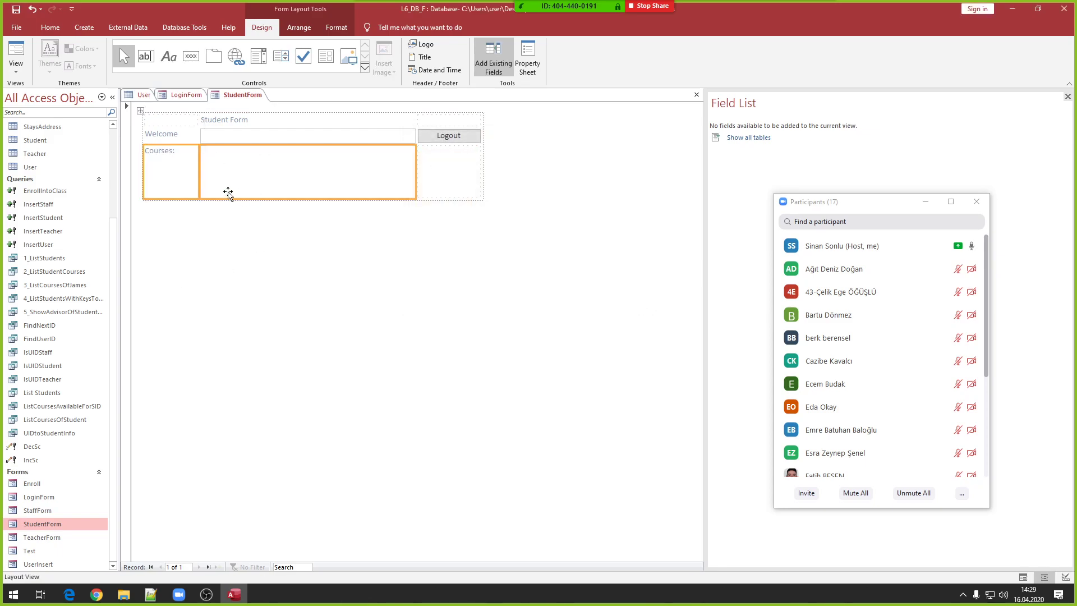
click(983, 199)
right_click(443, 236)
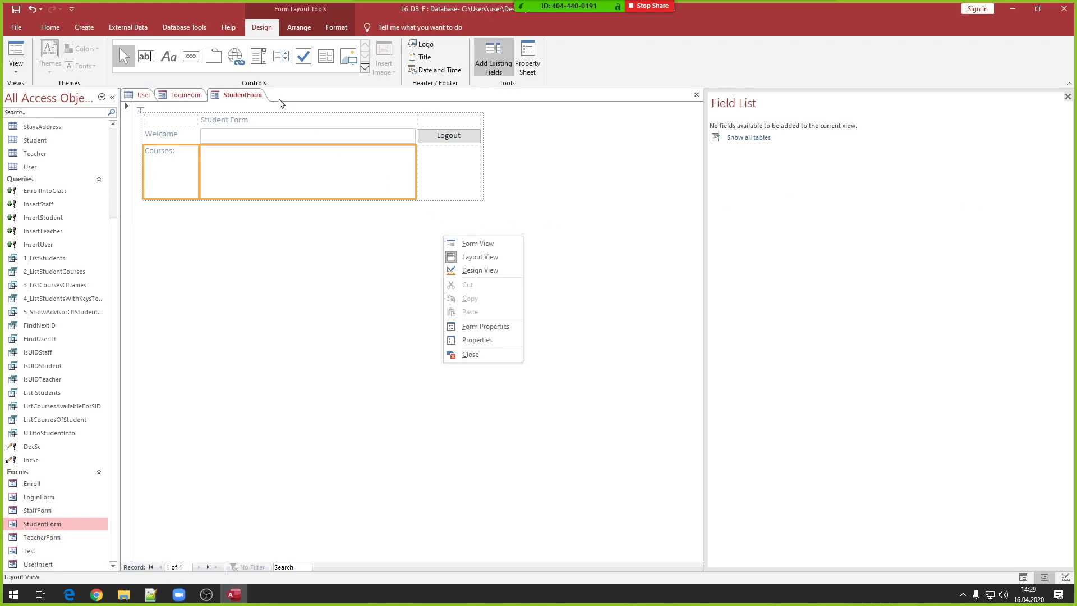
- Dismiss the view menu and close StudentForm
click(326, 241)
right_click(301, 226)
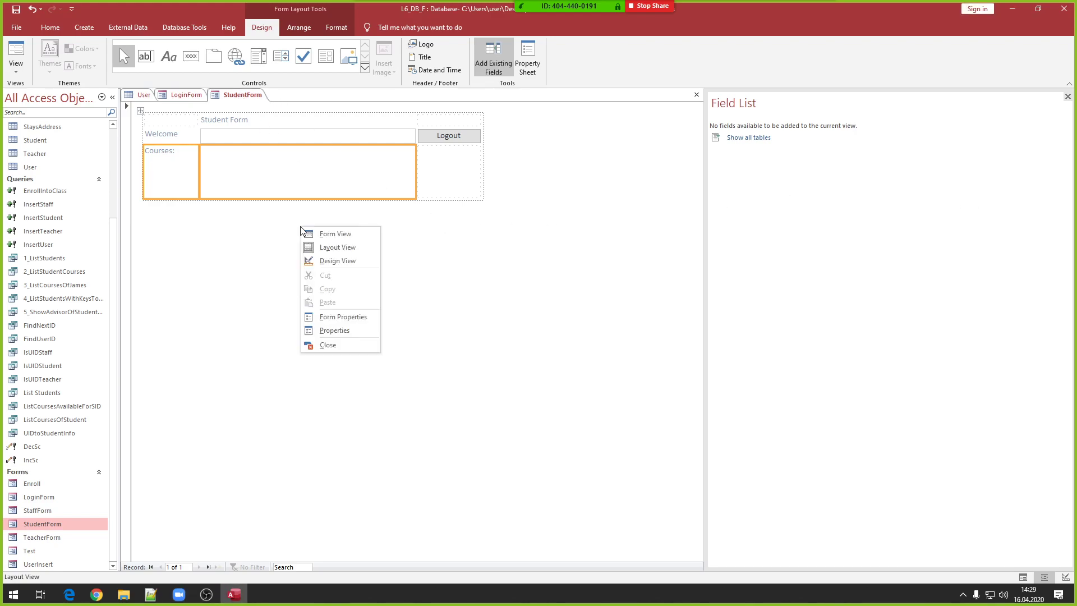
right_click(236, 95)
click(265, 117)
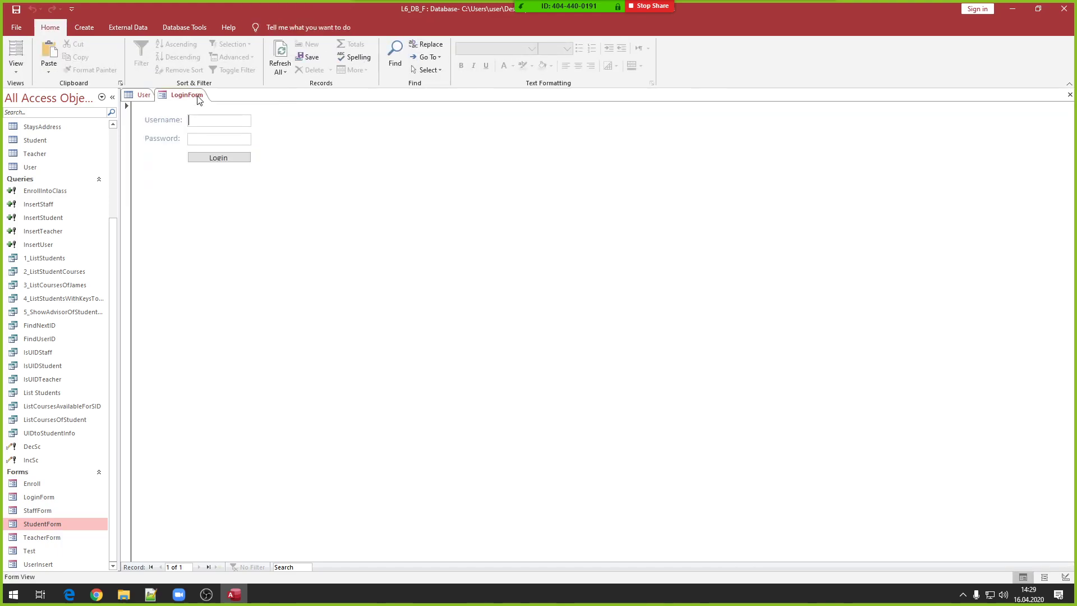
- Log in on LoginForm with the first student's username and acknowledge the messages
click(219, 122)
text(Rick)
text(2)
text(L8)
key(Tab)
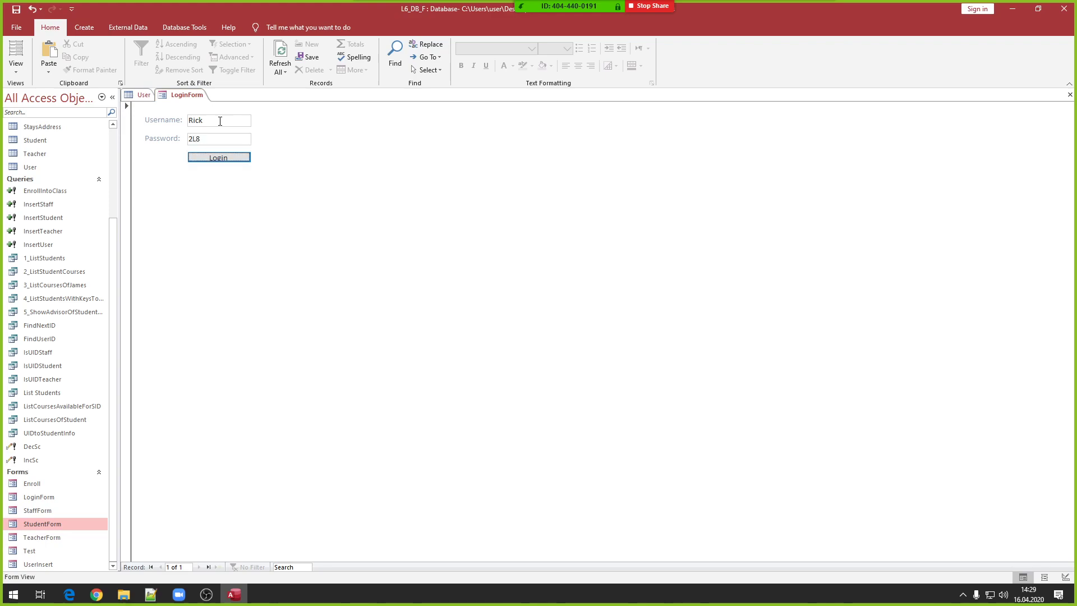
click(227, 158)
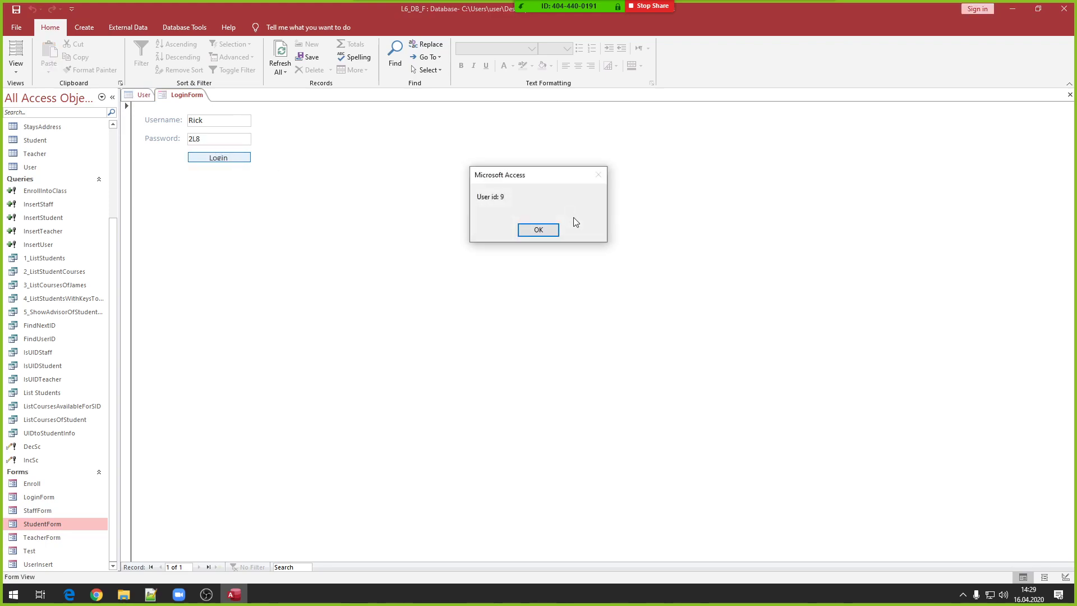
click(532, 231)
click(539, 230)
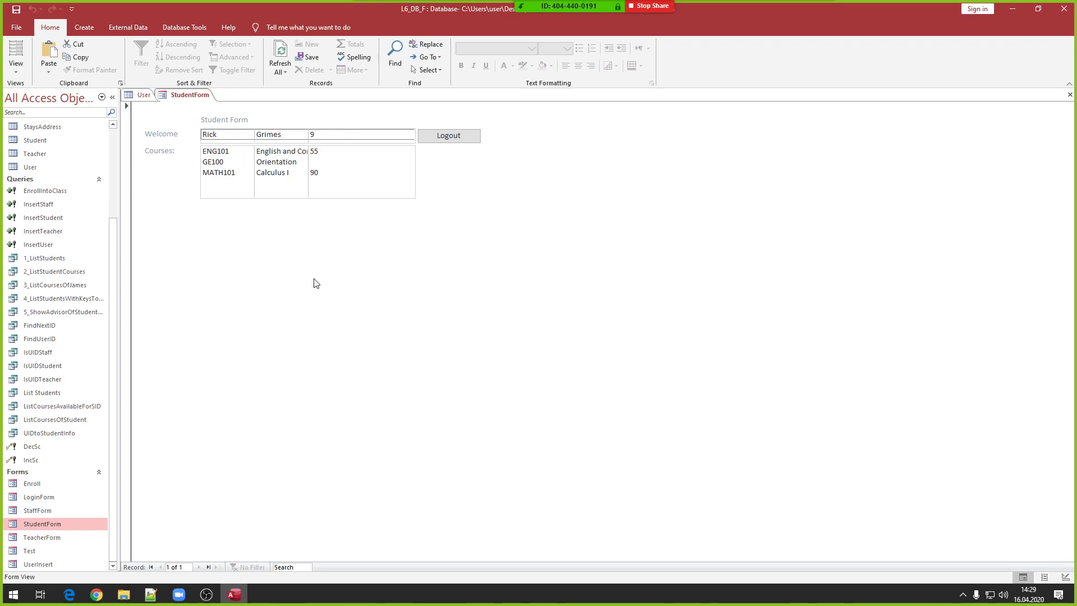
- Check the student's welcome row and courses ENG101, GE100 and MATH101
click(216, 141)
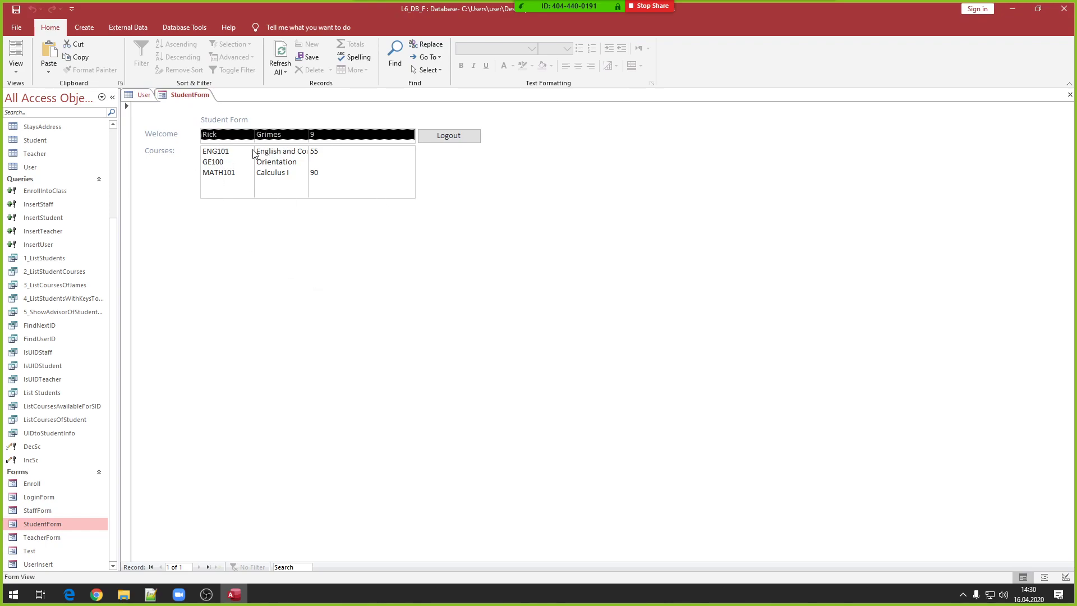
click(233, 152)
click(231, 163)
click(230, 173)
click(231, 162)
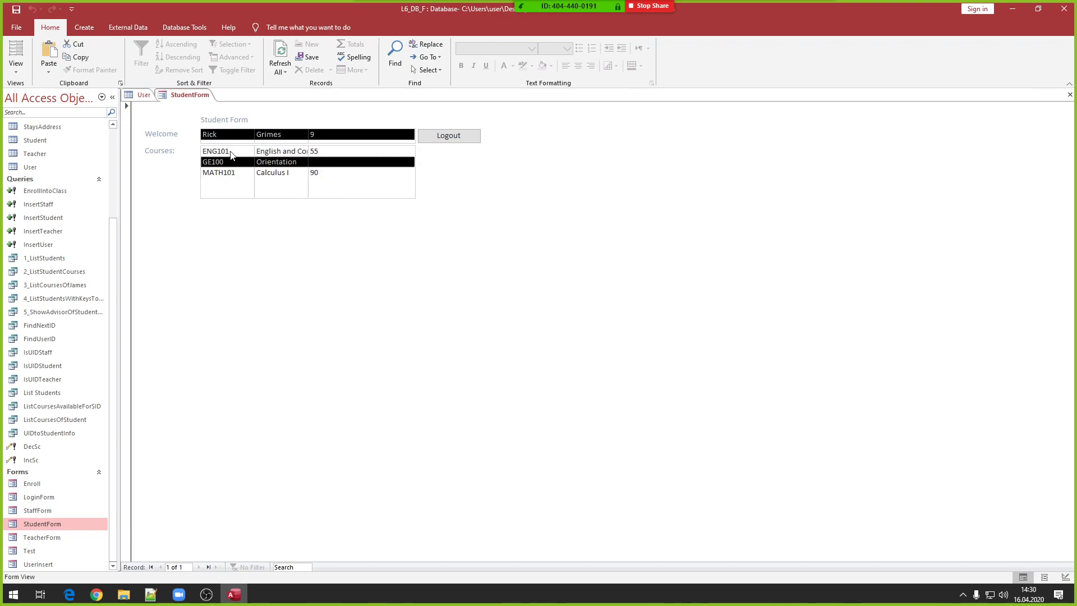
click(232, 153)
- Log out and log in as a second student, dismissing the confirmation messages
click(447, 136)
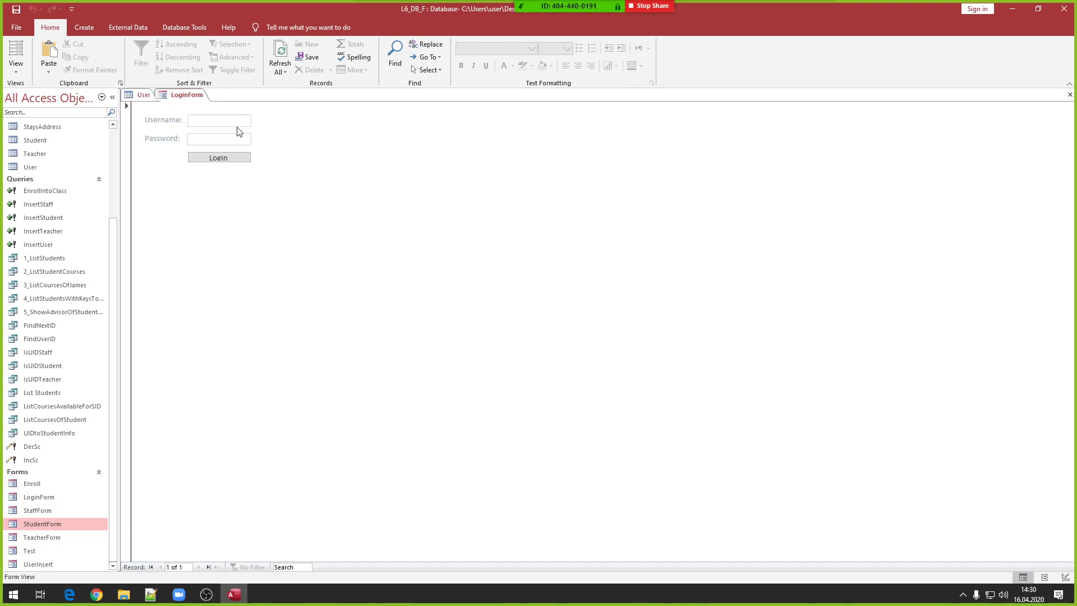
text(Jame)
text(avgn)
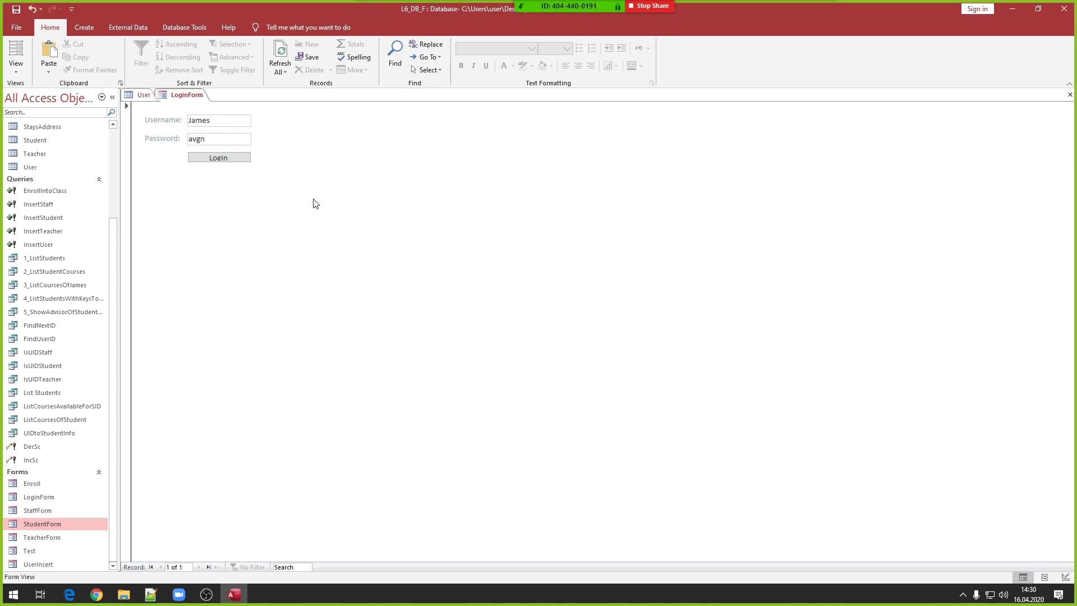
click(236, 159)
click(543, 231)
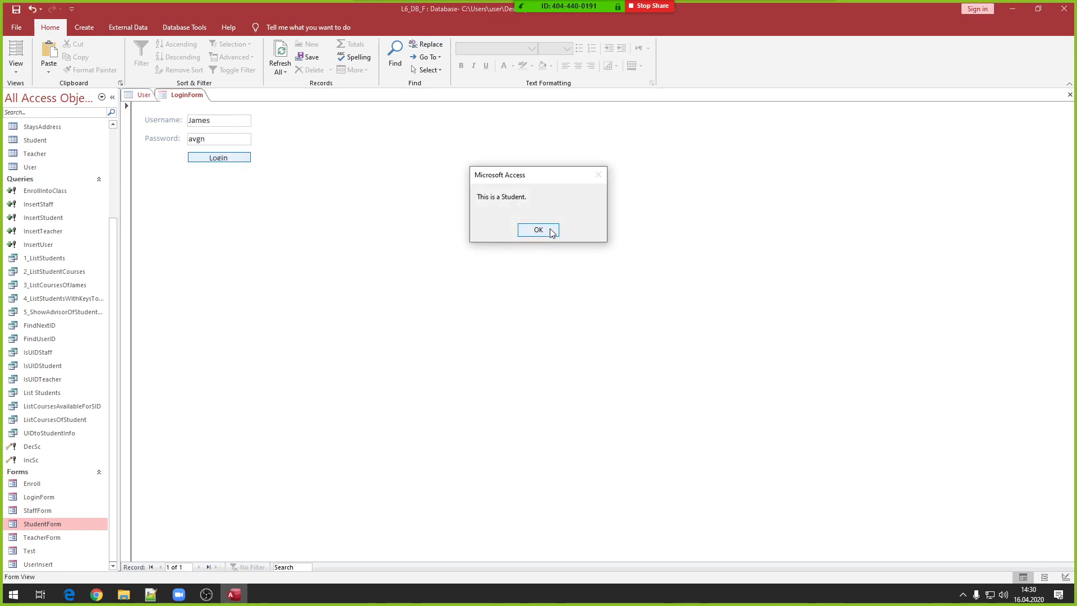
click(550, 230)
- Check the second student's welcome row and MATH102 and MATH101 courses
click(247, 136)
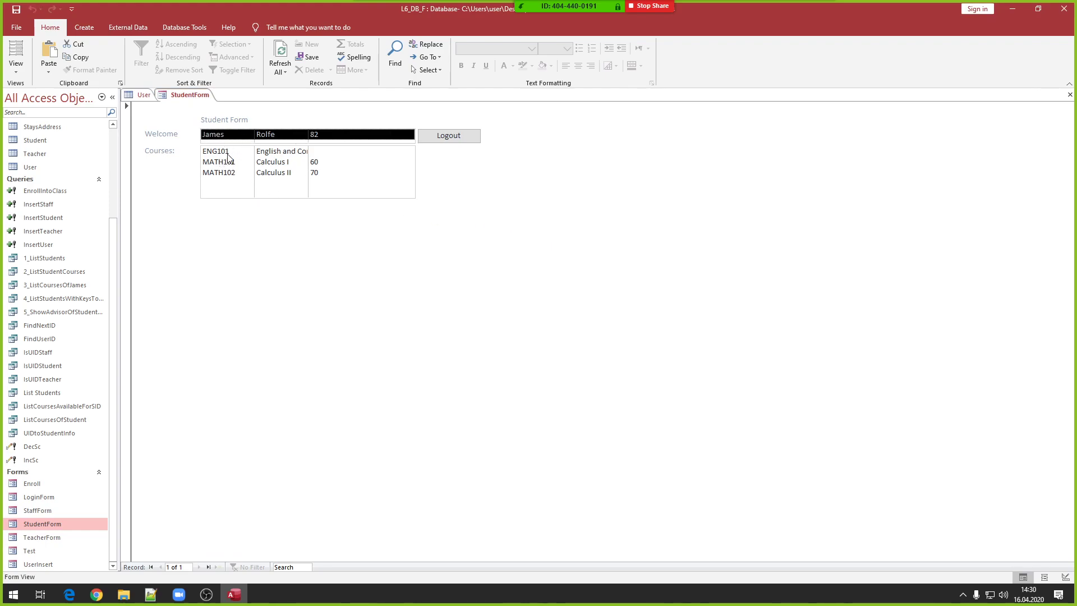
click(336, 172)
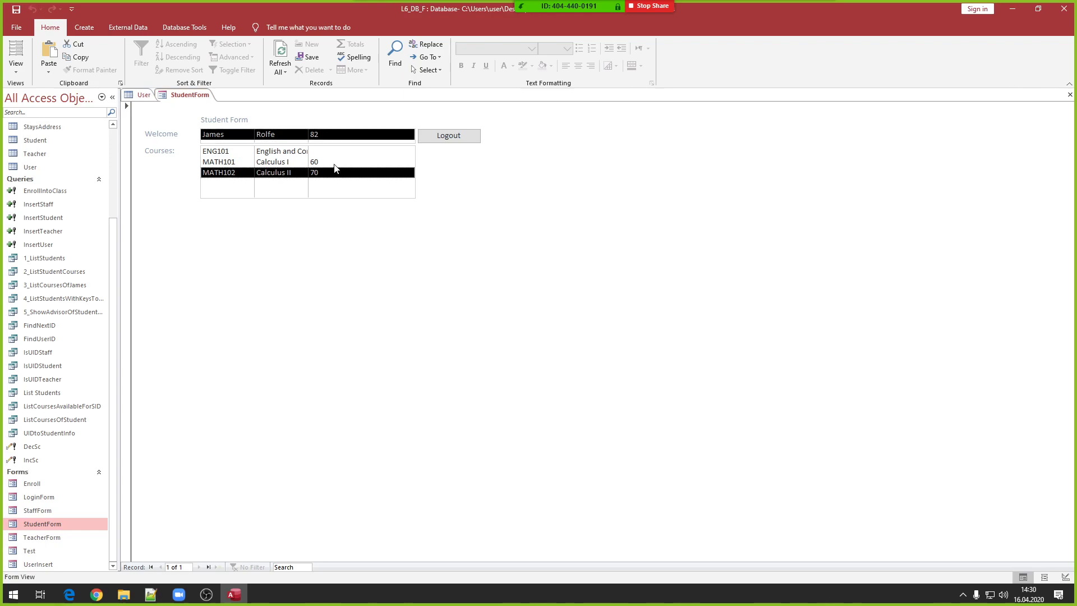
click(335, 165)
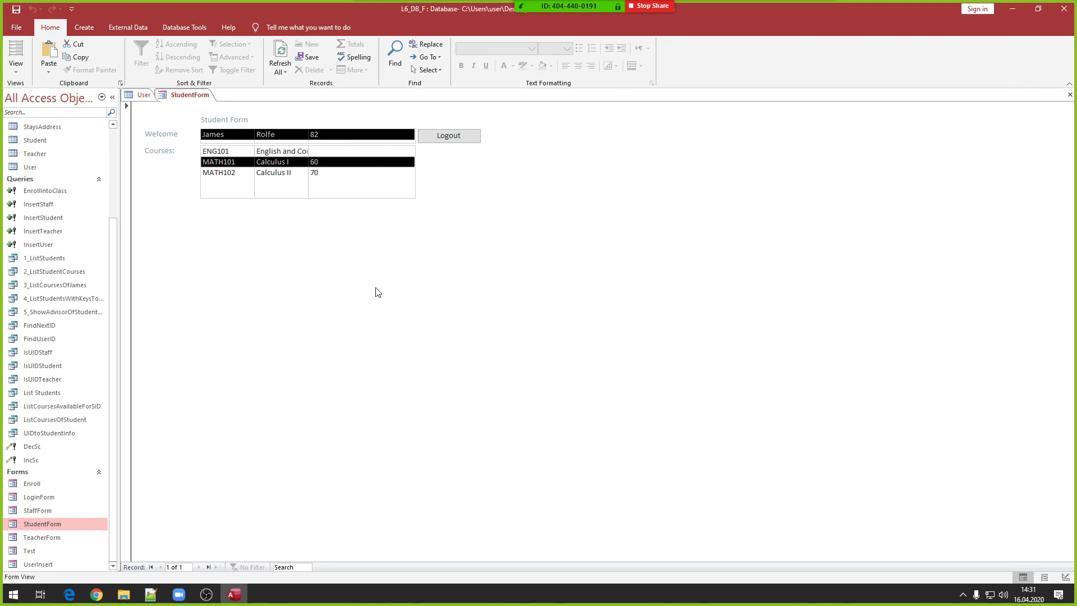
- Switch StudentForm to Layout View and place a new combo box below the course list
right_click(196, 99)
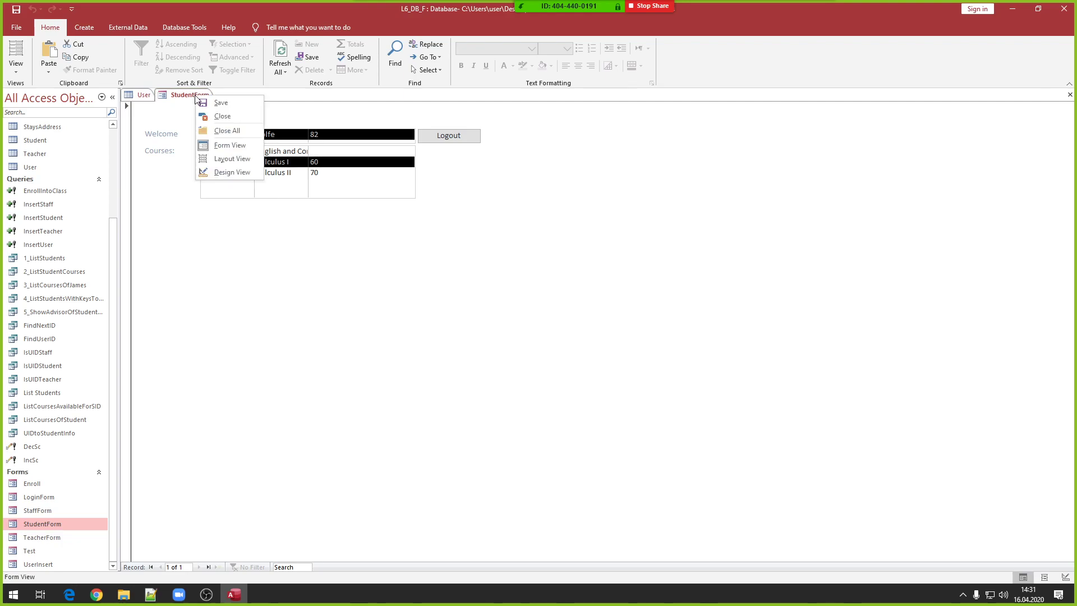
click(230, 161)
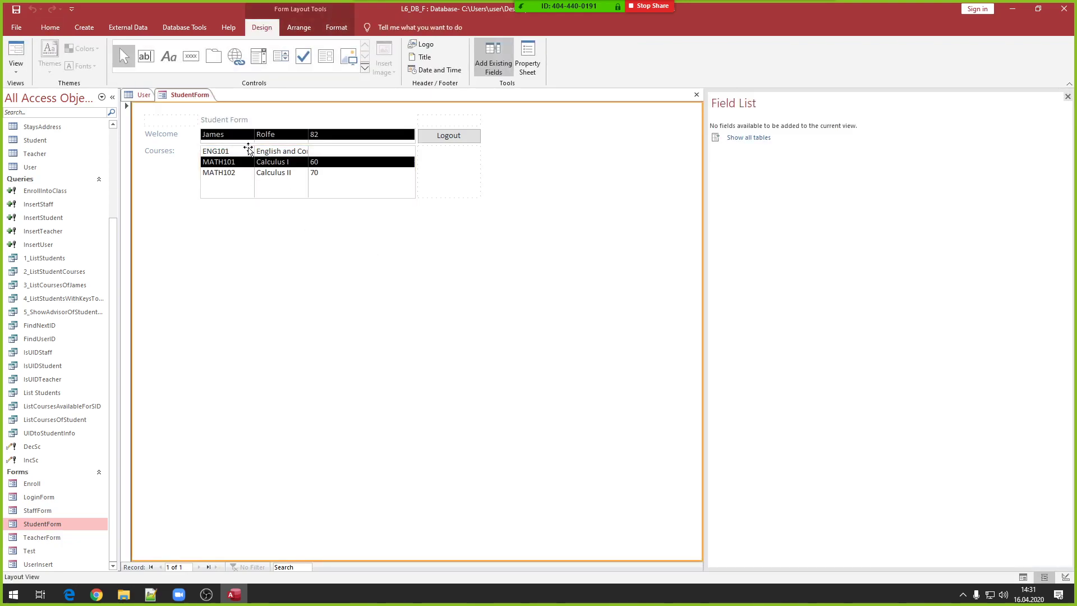
click(259, 57)
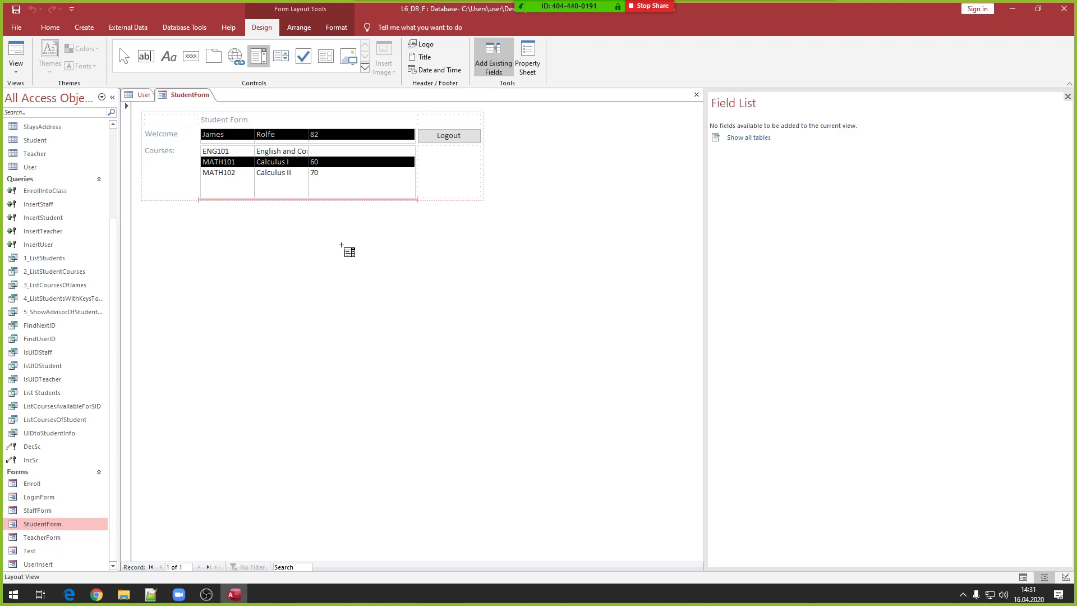
click(341, 245)
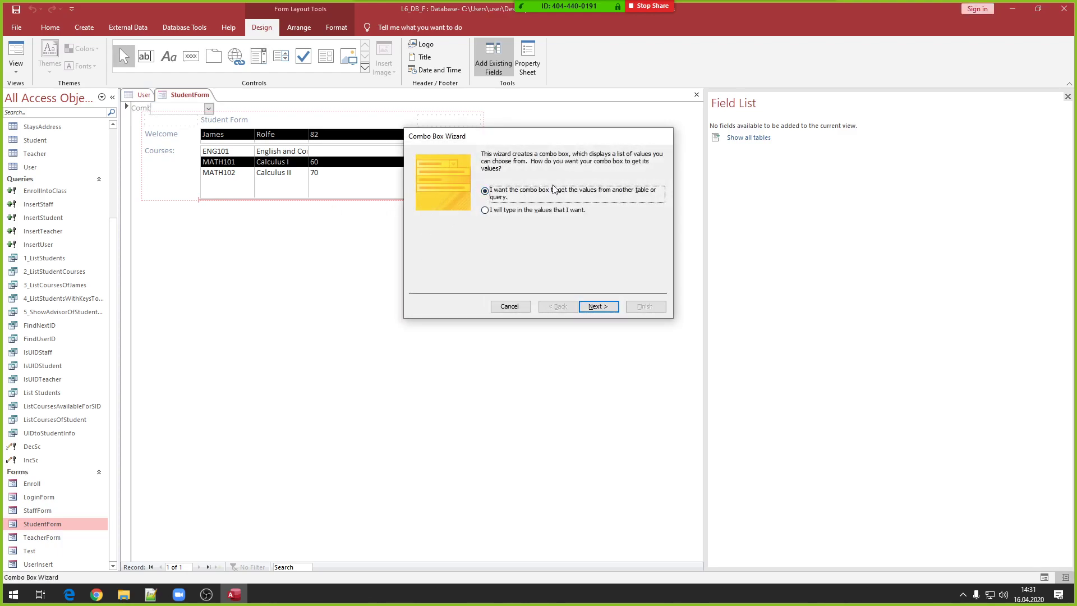
- Base the combo box on the 1_ListStudents query with all three fields and default widths
click(596, 307)
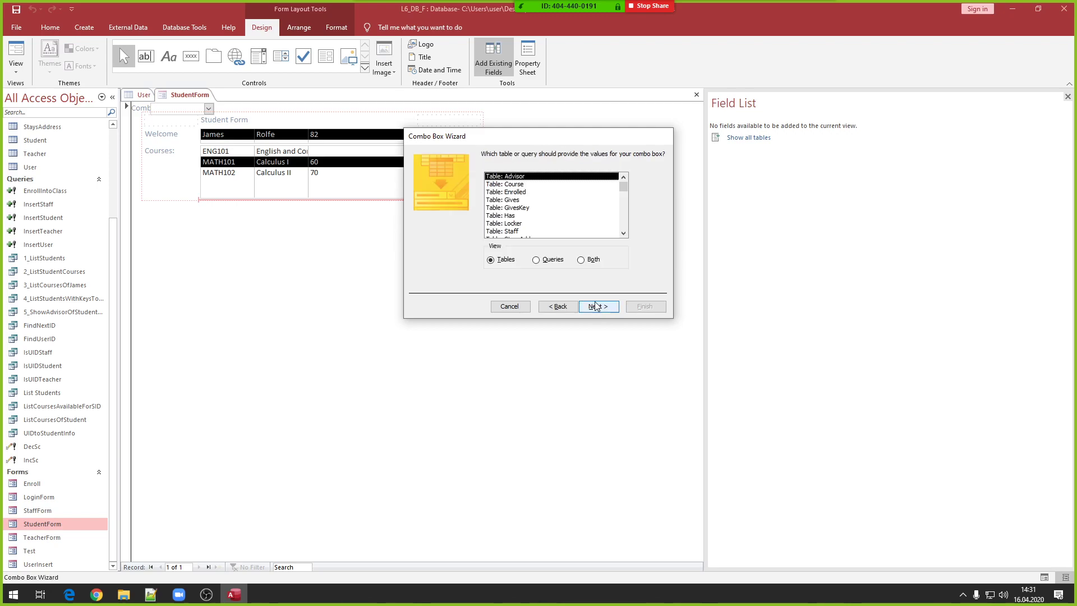
click(560, 262)
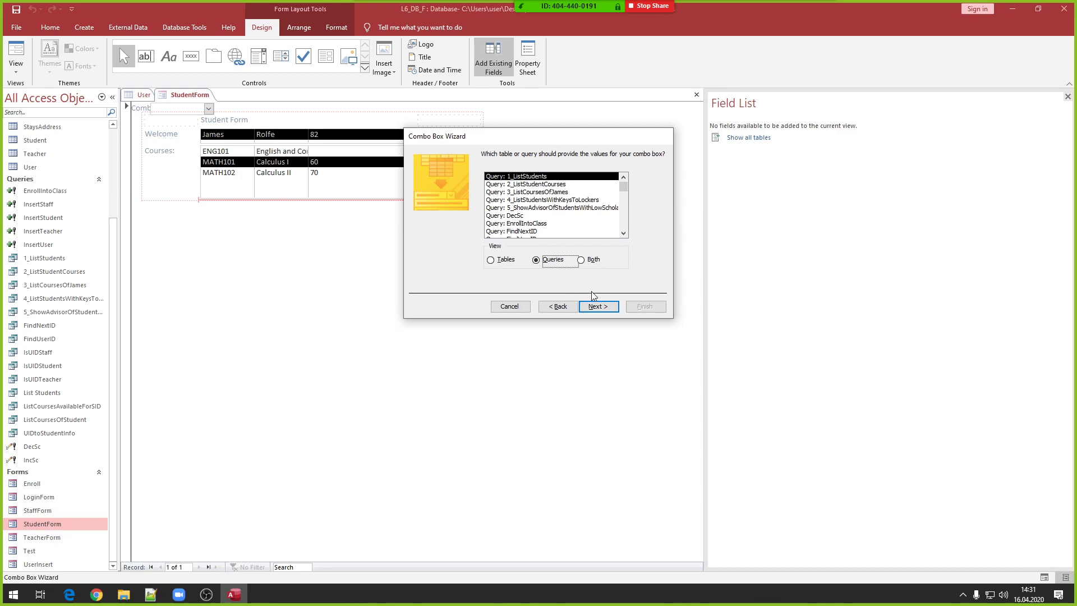
click(607, 308)
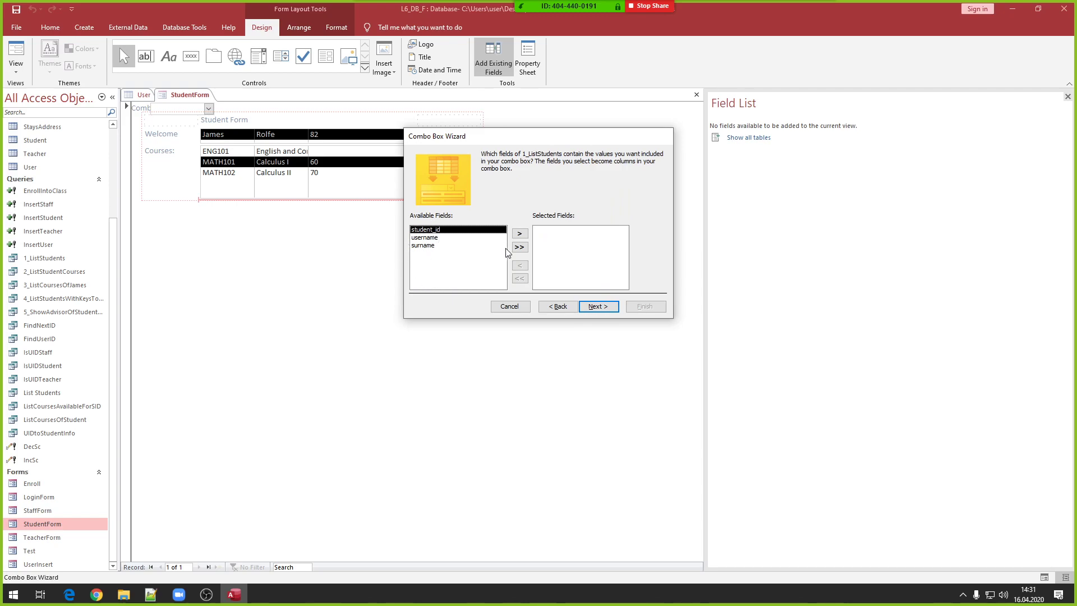
click(523, 250)
click(597, 306)
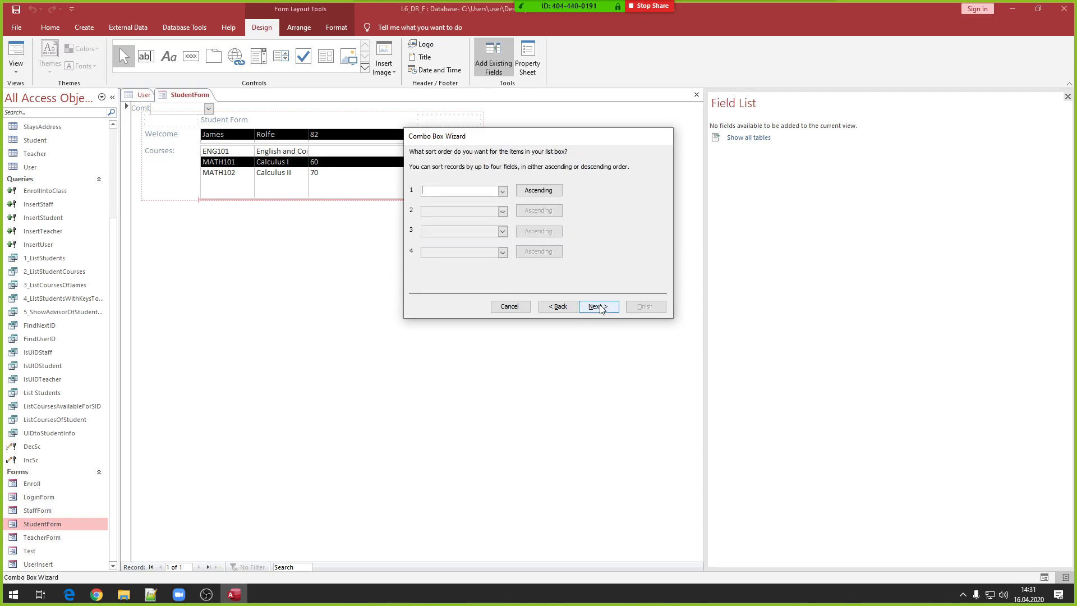
click(595, 308)
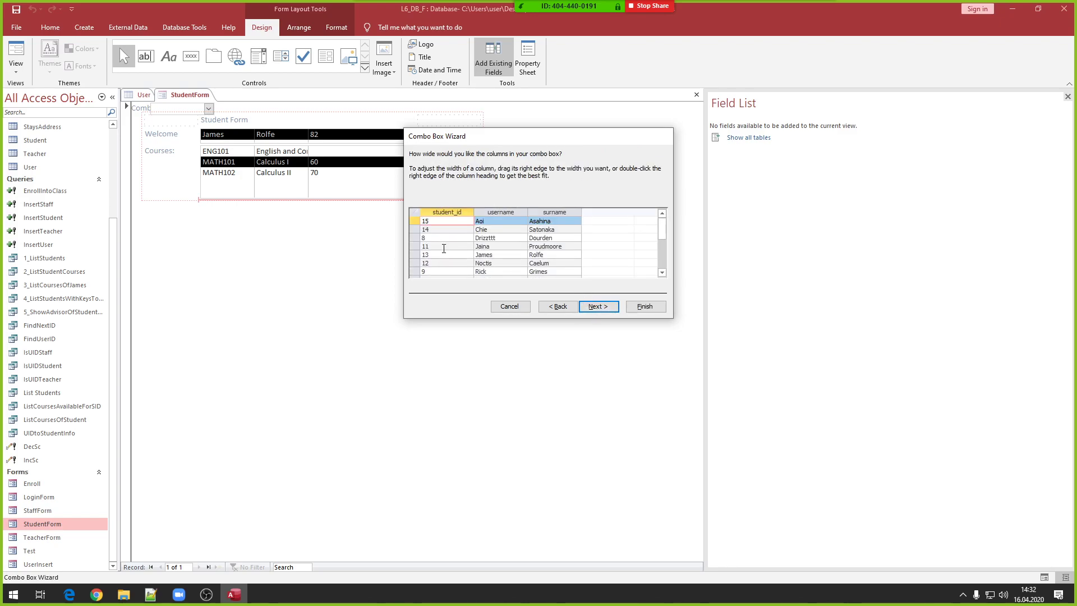
click(596, 307)
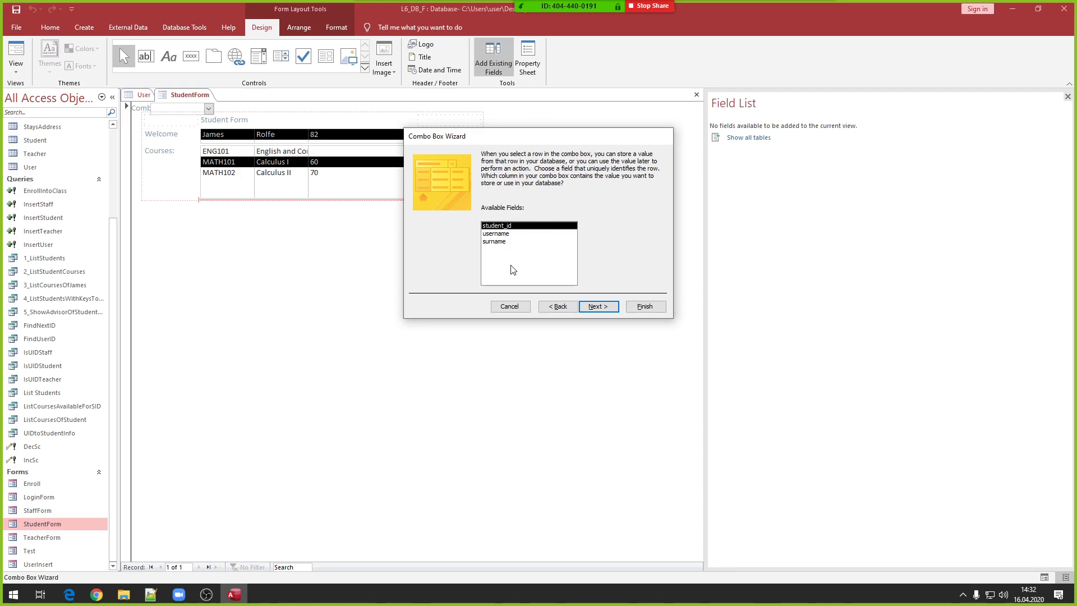
- Store student_id from the combo box and begin typing the 'Choose Student:' label
click(506, 234)
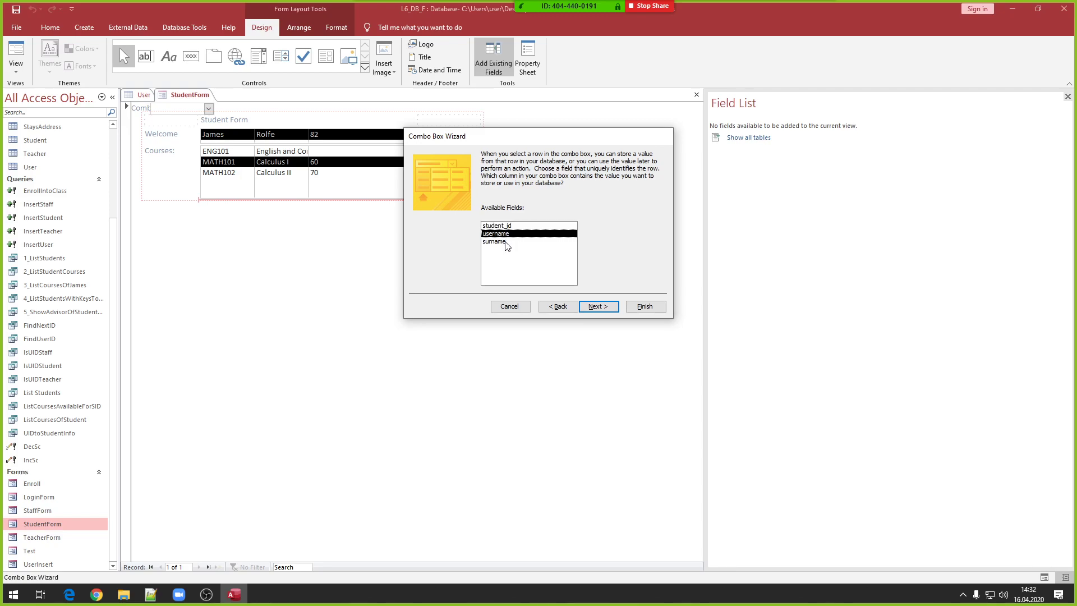
click(507, 243)
click(511, 234)
click(505, 242)
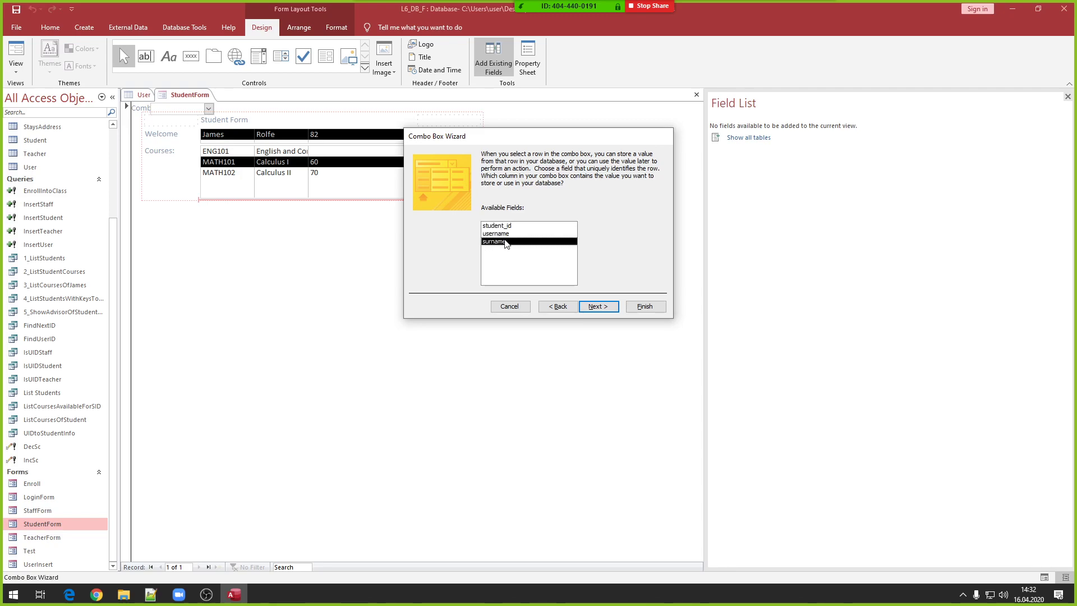
click(510, 234)
click(511, 228)
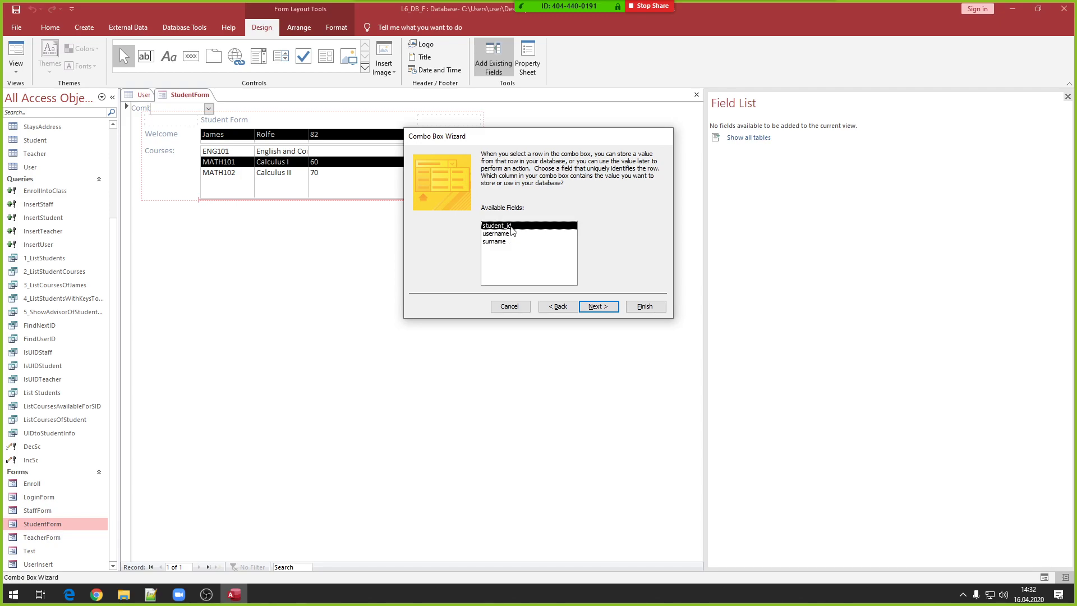
click(513, 234)
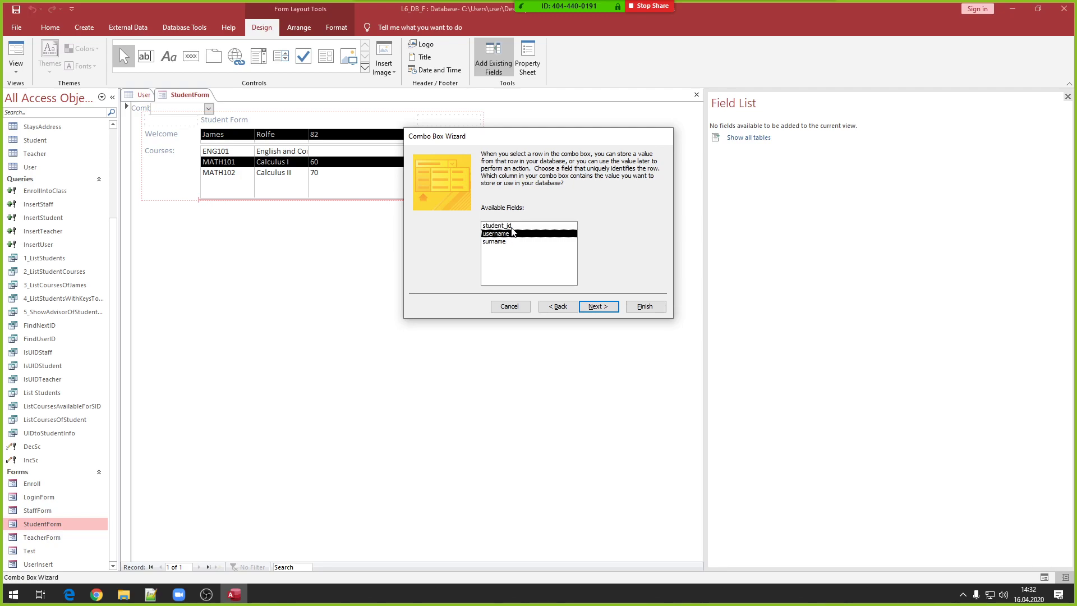
key(Up)
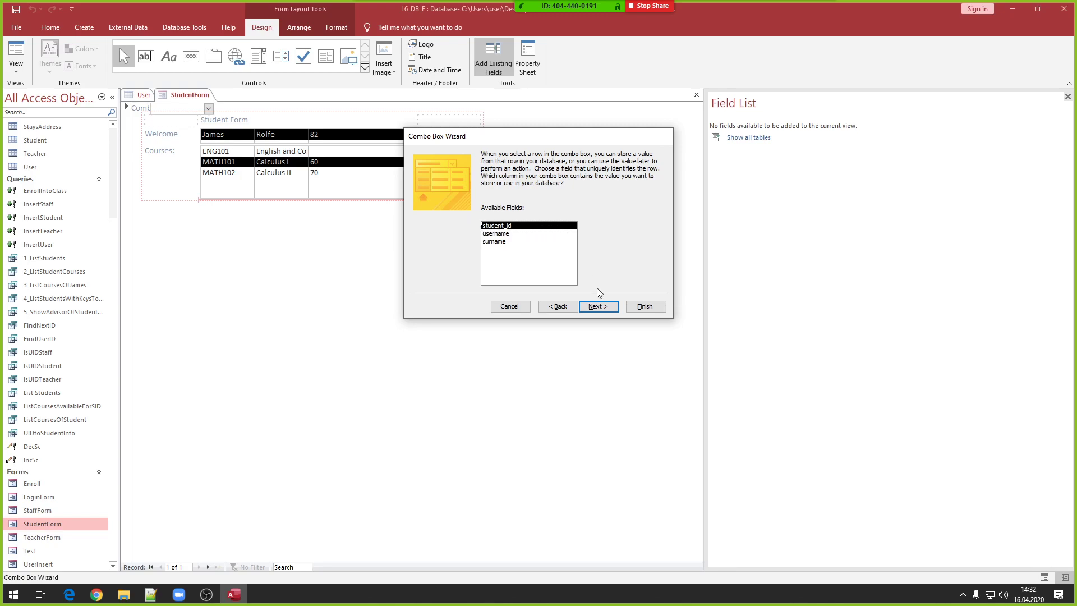
click(598, 307)
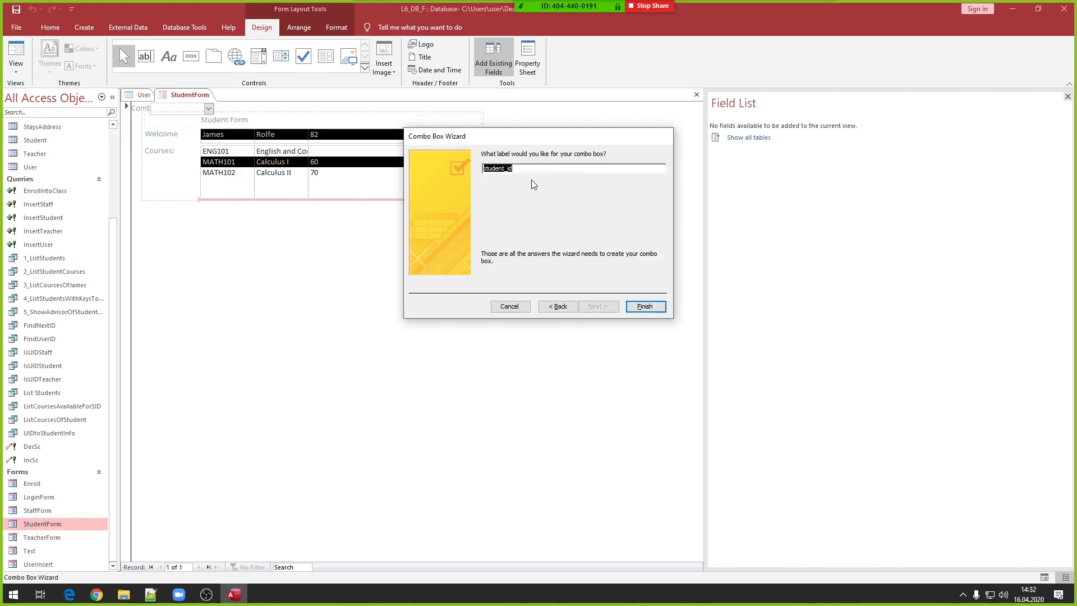
text(Choose S)
- Finish the Choose Student drop-down and widen the label column so its caption fits
click(641, 308)
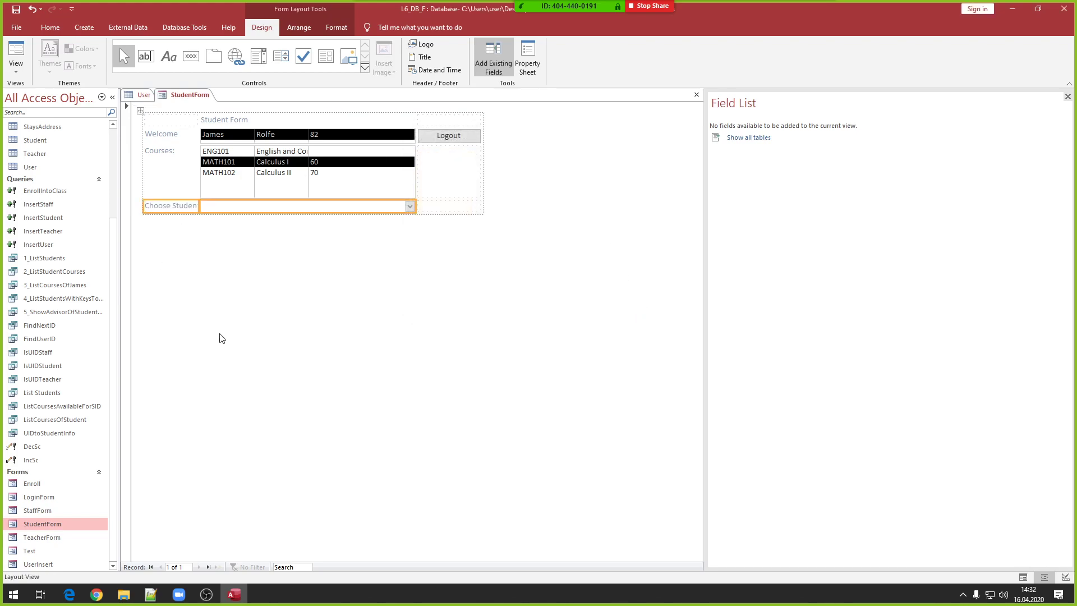
click(204, 206)
drag(200, 206, 222, 206)
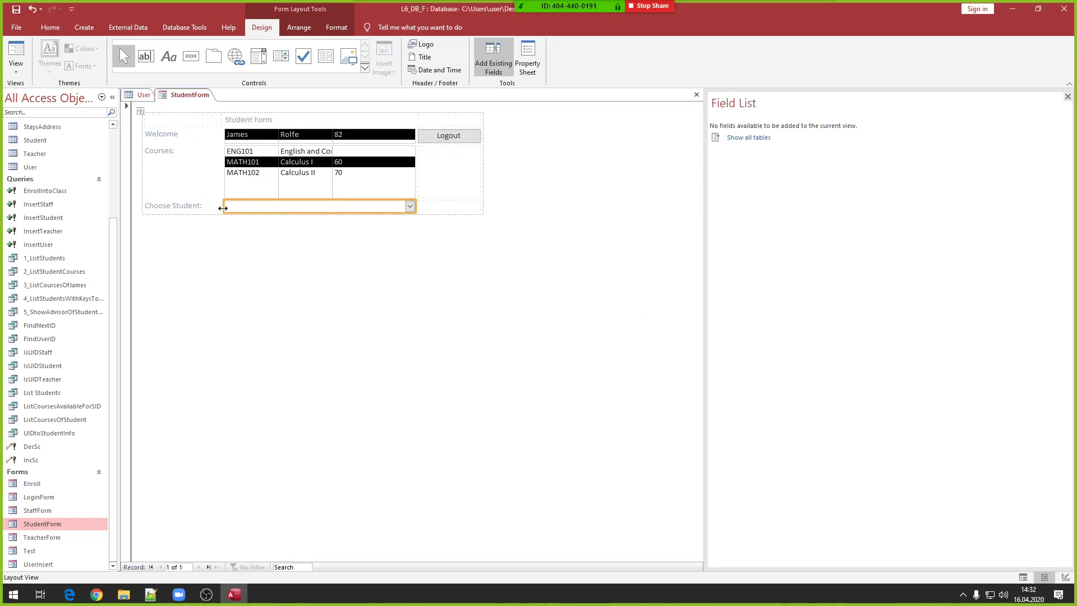
click(328, 173)
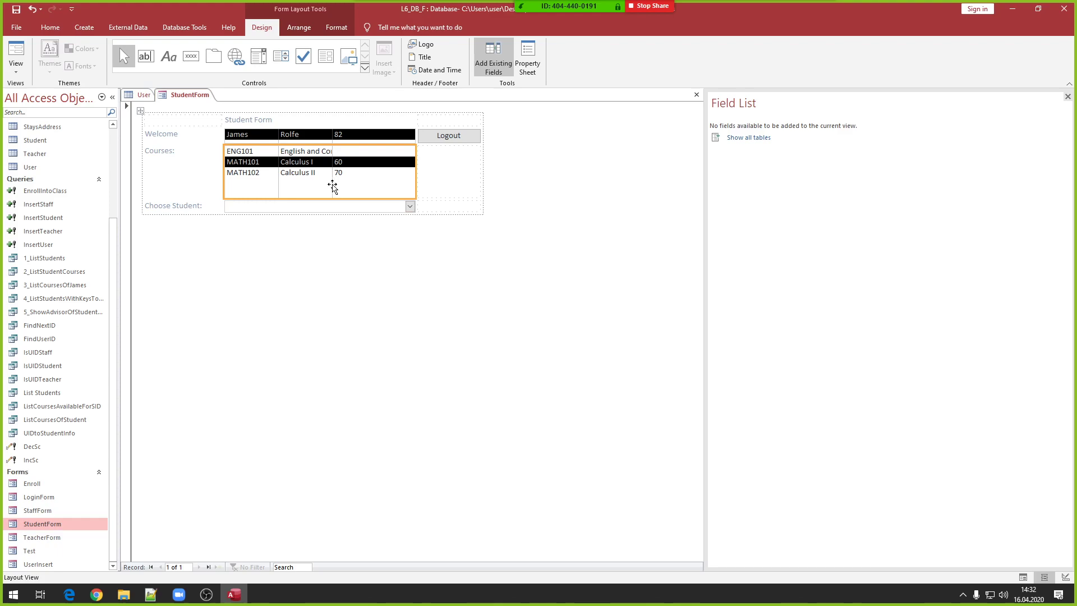
click(402, 206)
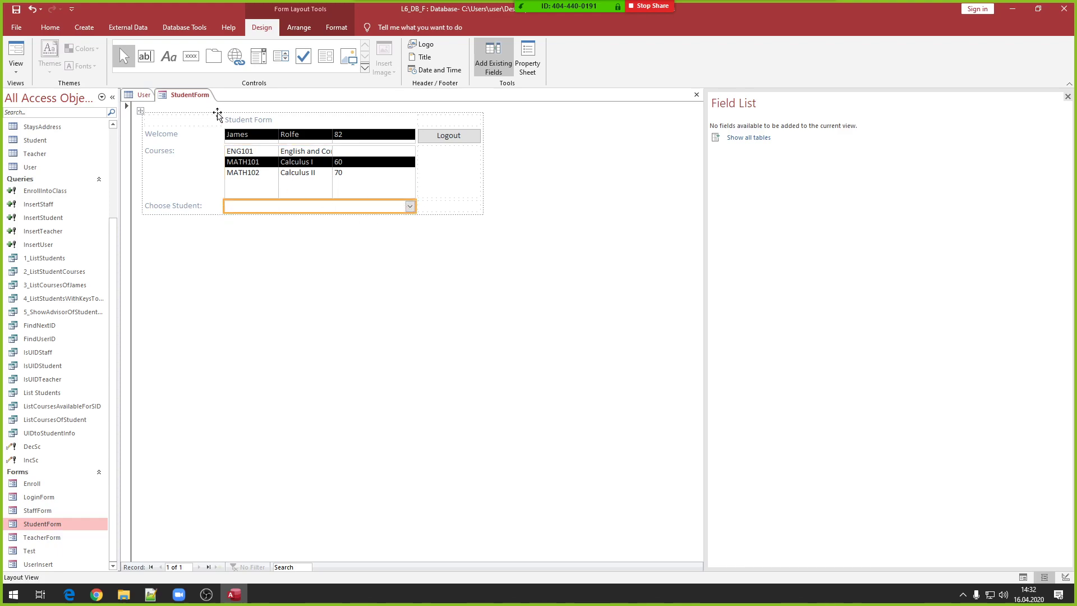
- Add a text box below Choose Student and rename its Text34: label to 'Amout:'
click(146, 56)
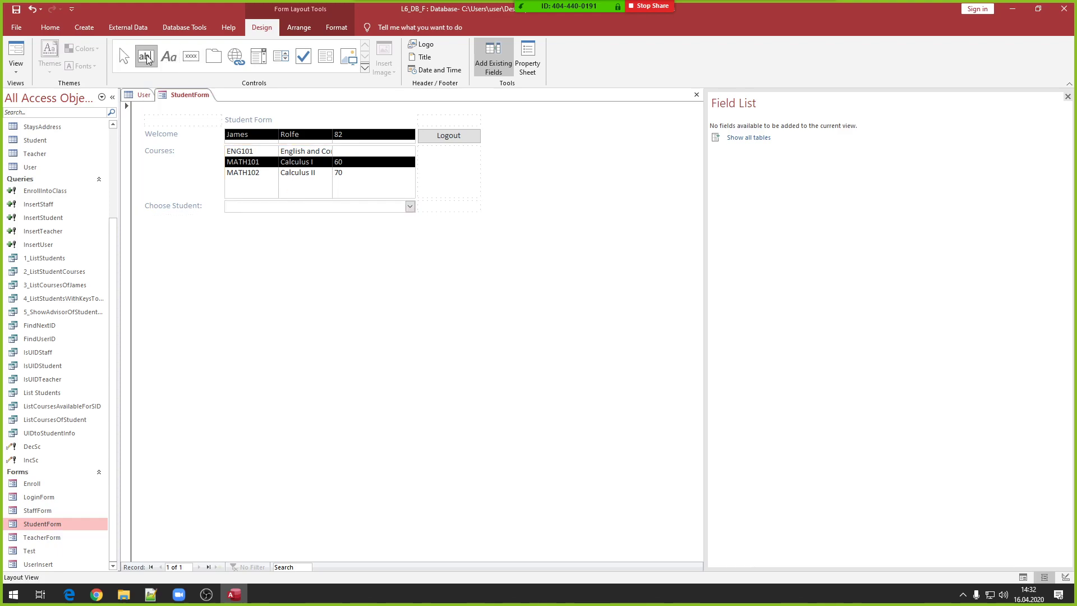
click(308, 218)
click(144, 238)
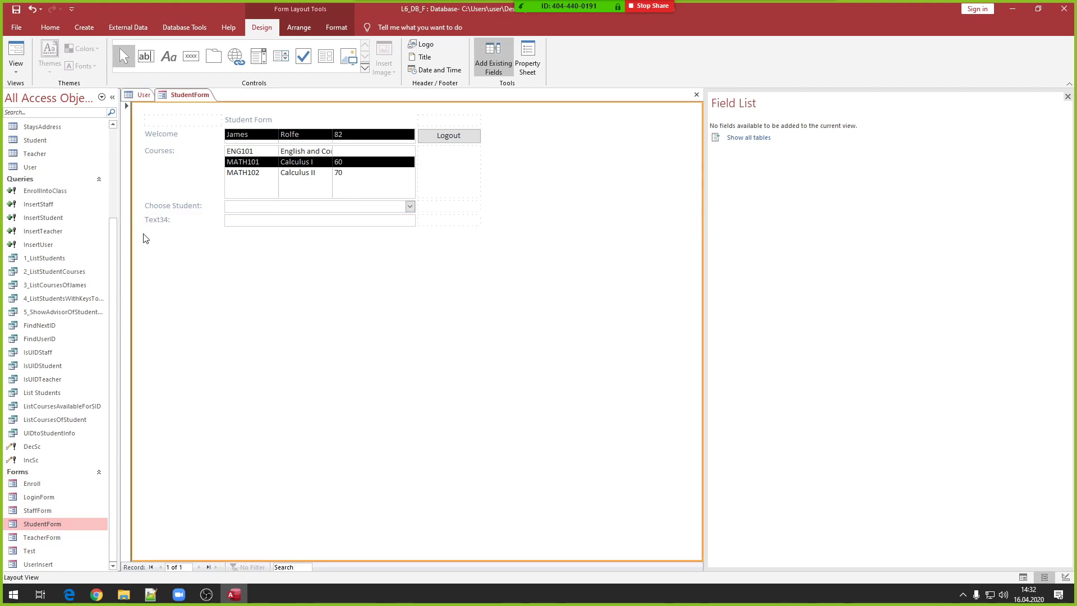
click(162, 219)
click(162, 218)
drag(171, 220, 99, 224)
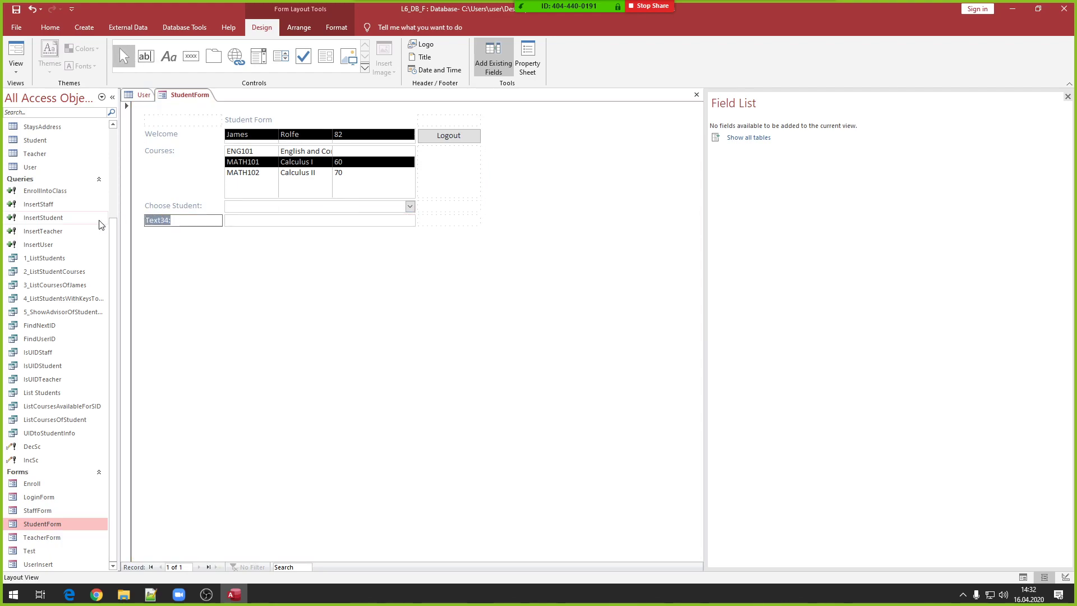
text(Amout:)
click(272, 223)
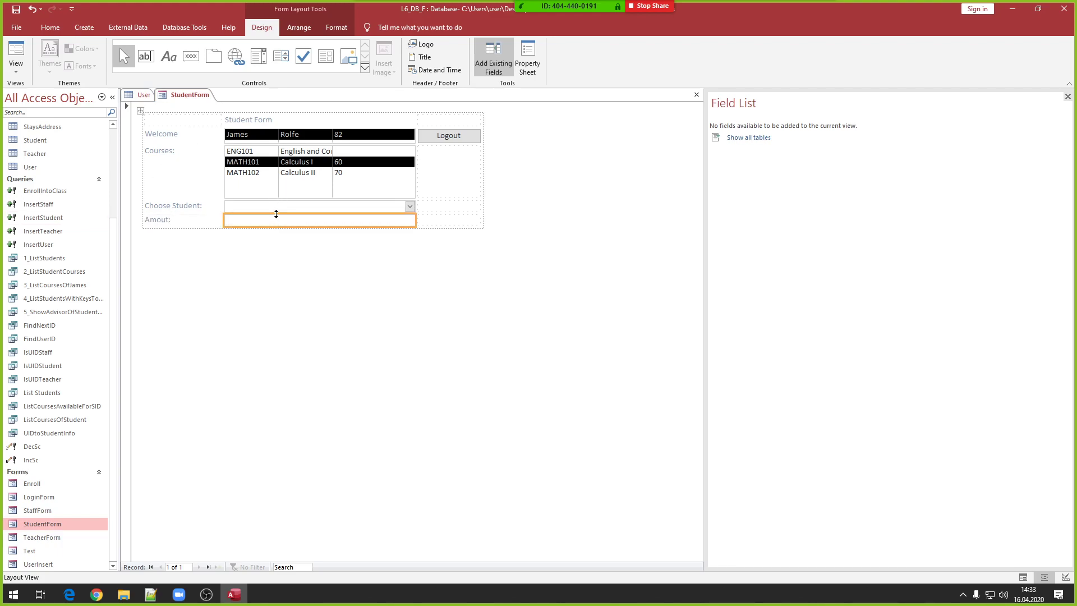
click(289, 209)
click(284, 219)
click(151, 594)
scroll(207, 381, down, 16)
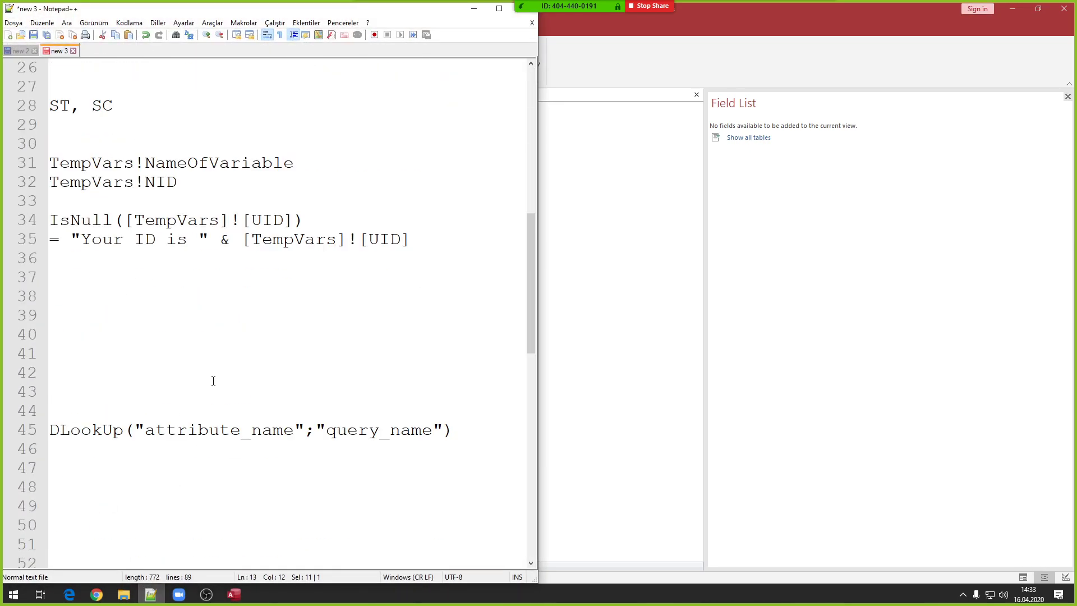
scroll(201, 390, down, 5)
scroll(200, 390, up, 14)
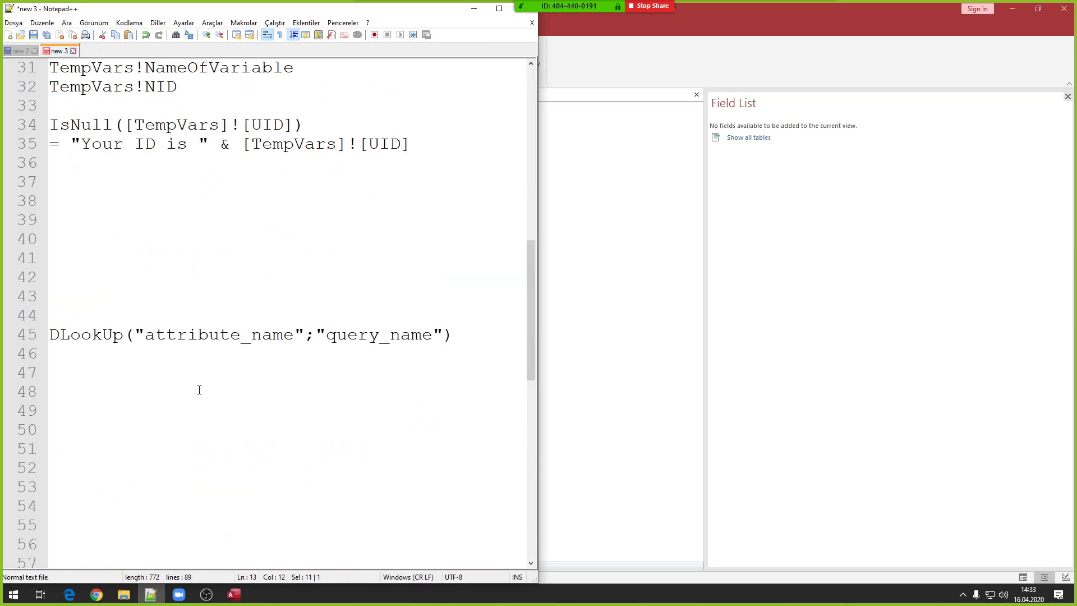
scroll(199, 389, down, 13)
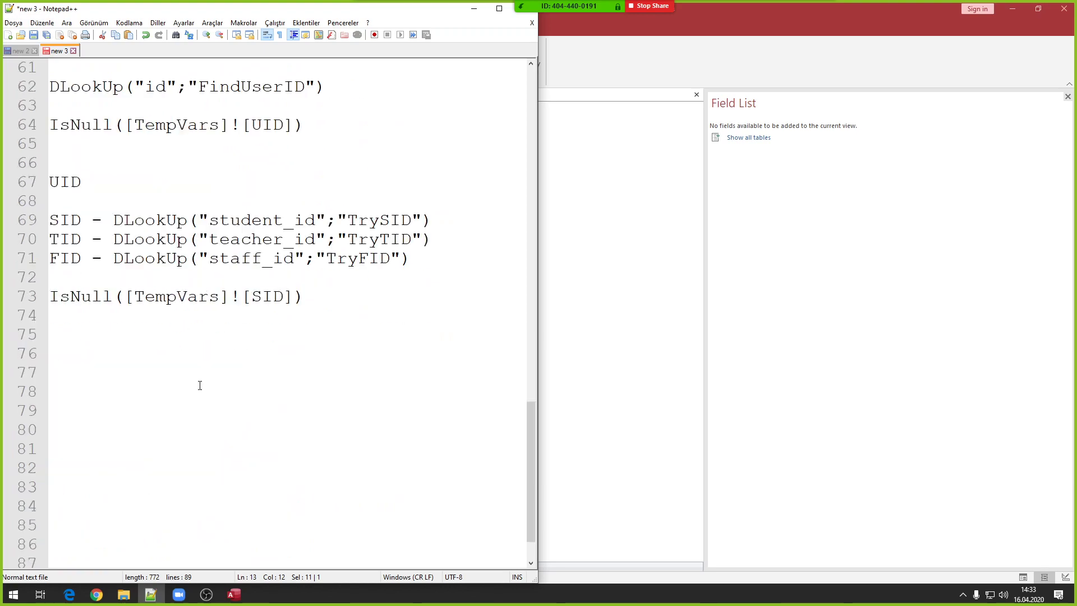
scroll(200, 386, up, 9)
scroll(200, 385, up, 7)
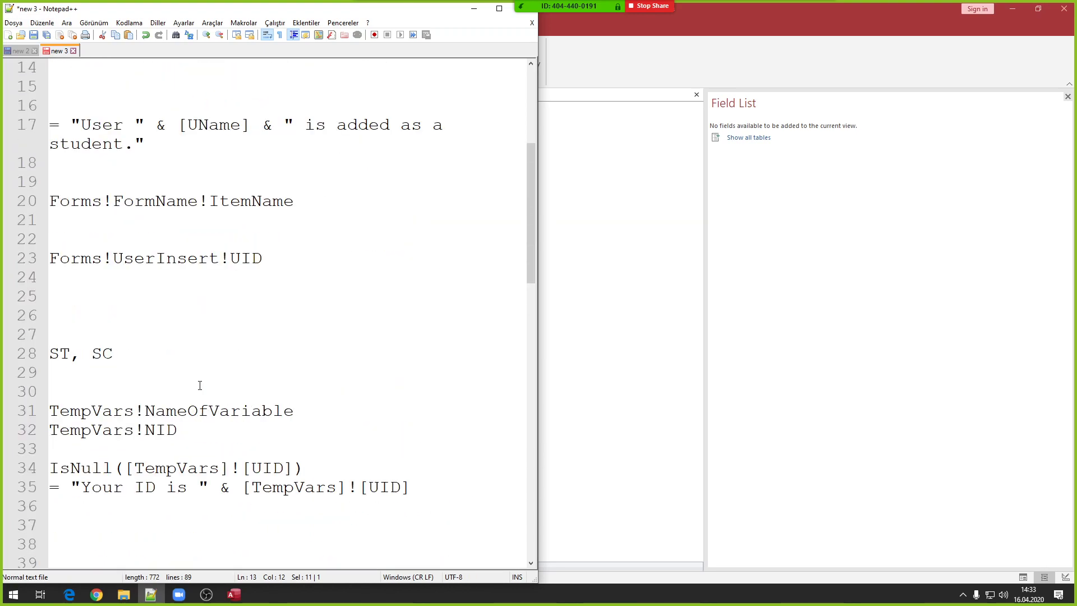
drag(65, 353, 49, 353)
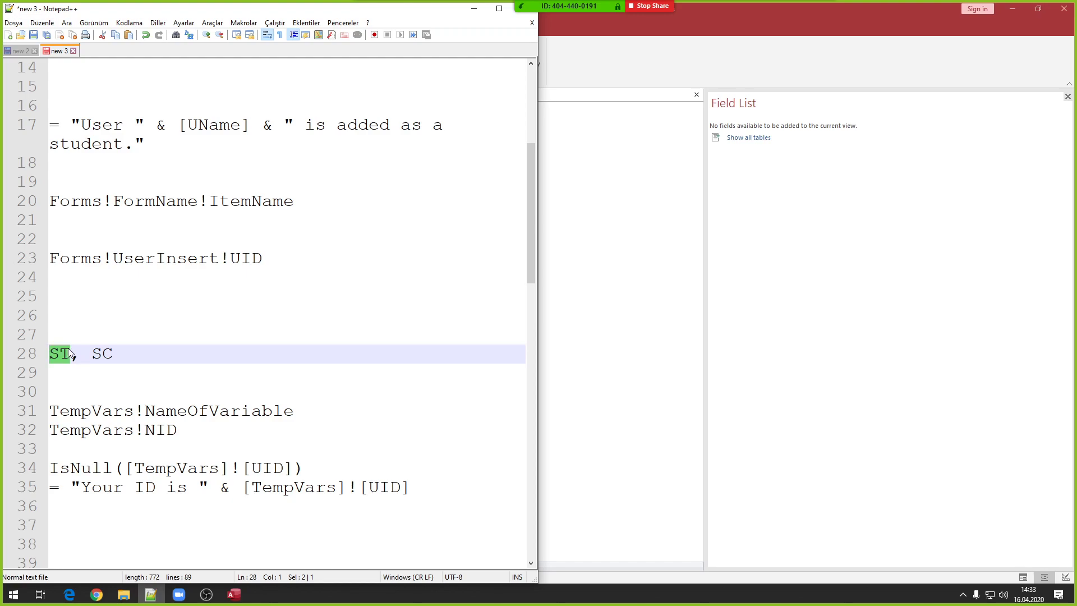
drag(90, 354, 121, 354)
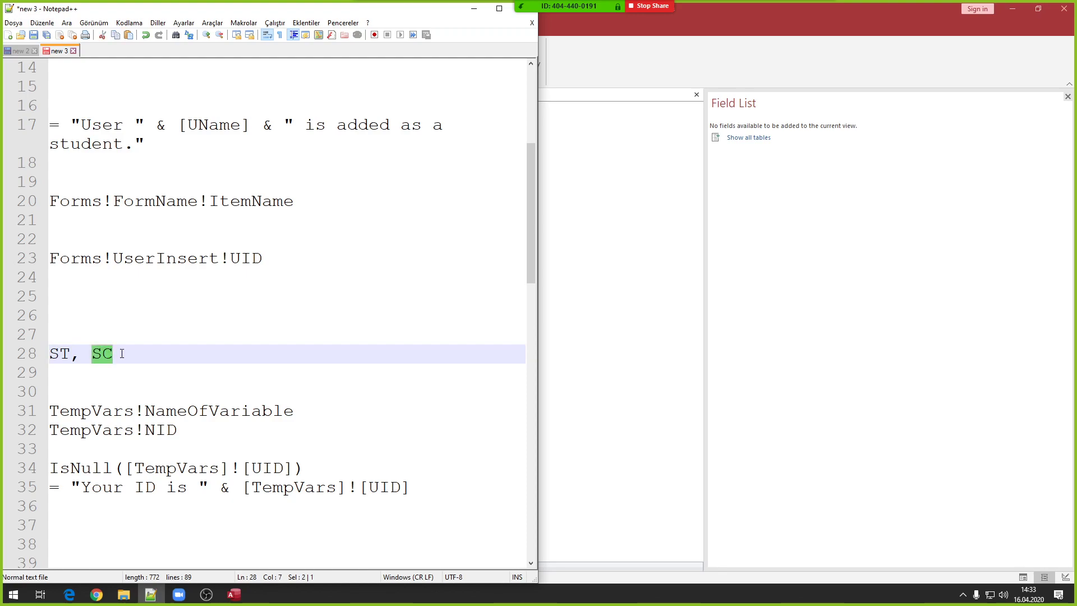
click(474, 8)
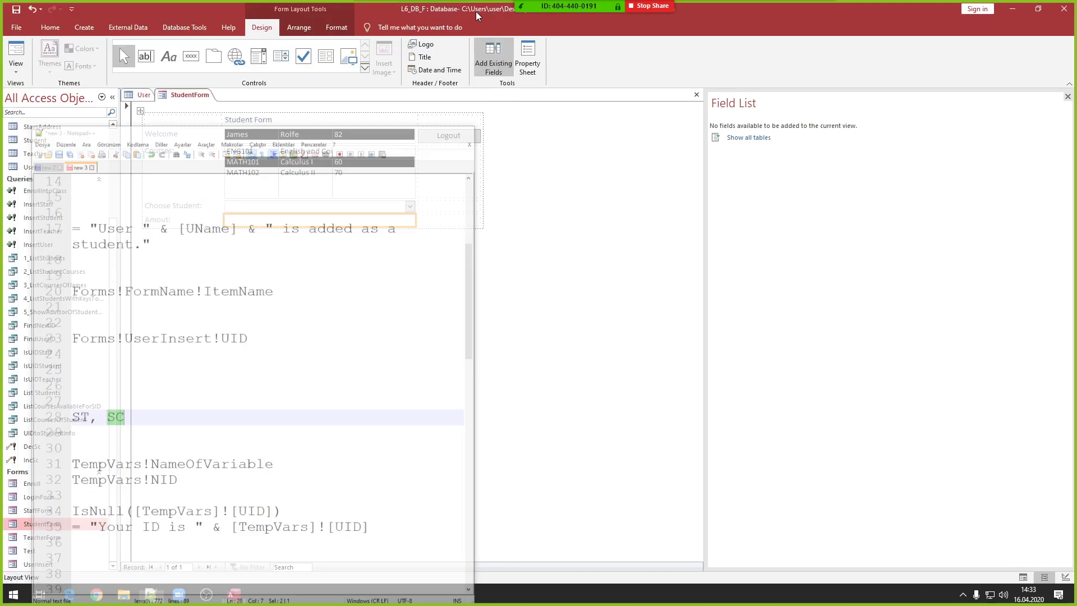
- Rename the Choose Student drop-down from Combo25 to ST in its Properties
click(301, 207)
right_click(301, 206)
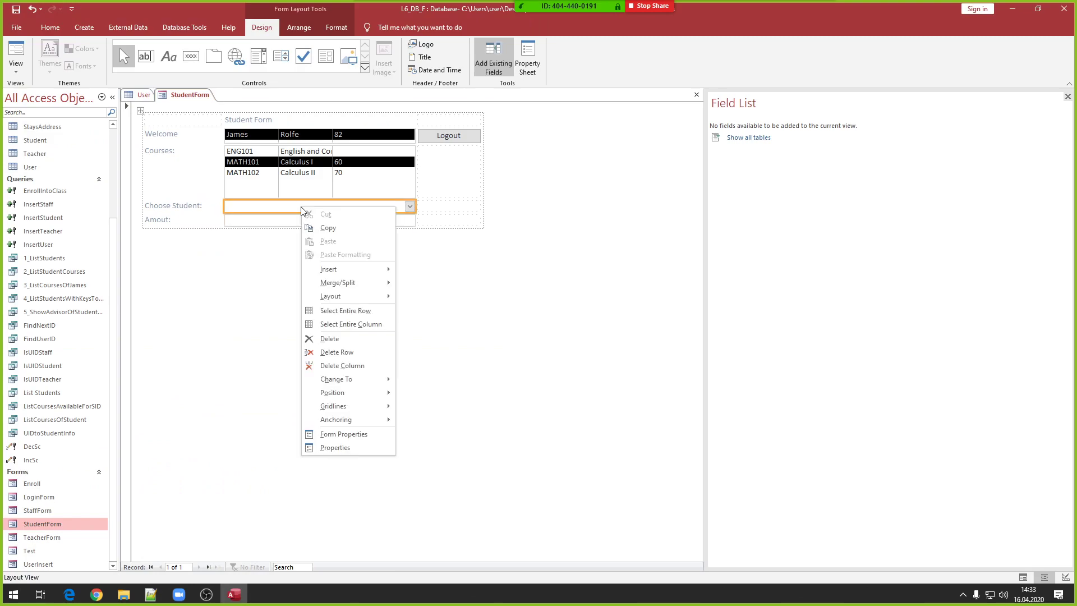
click(354, 447)
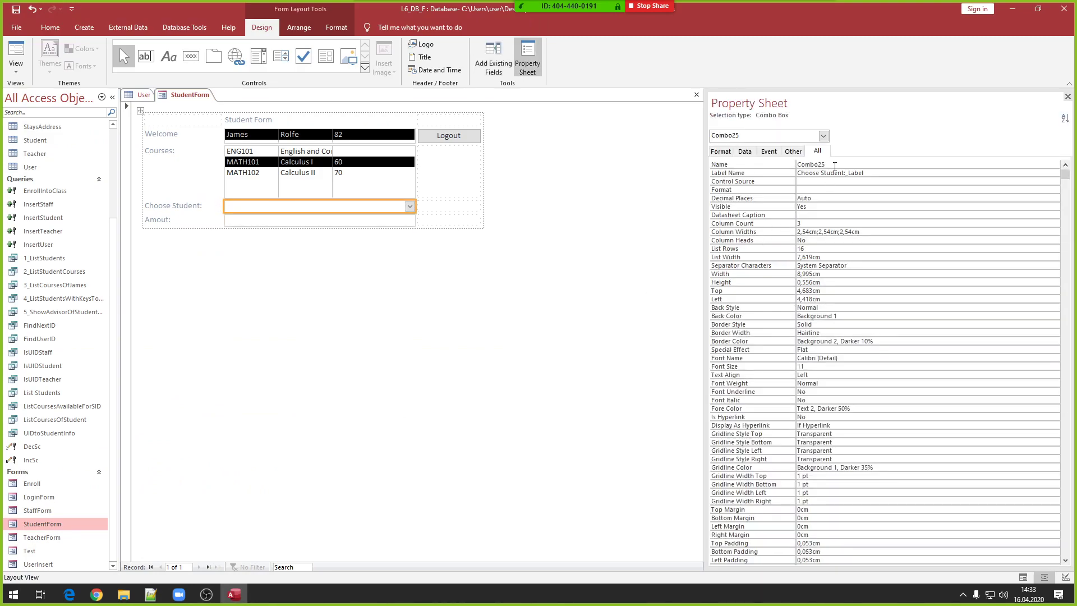
click(761, 166)
text(ST)
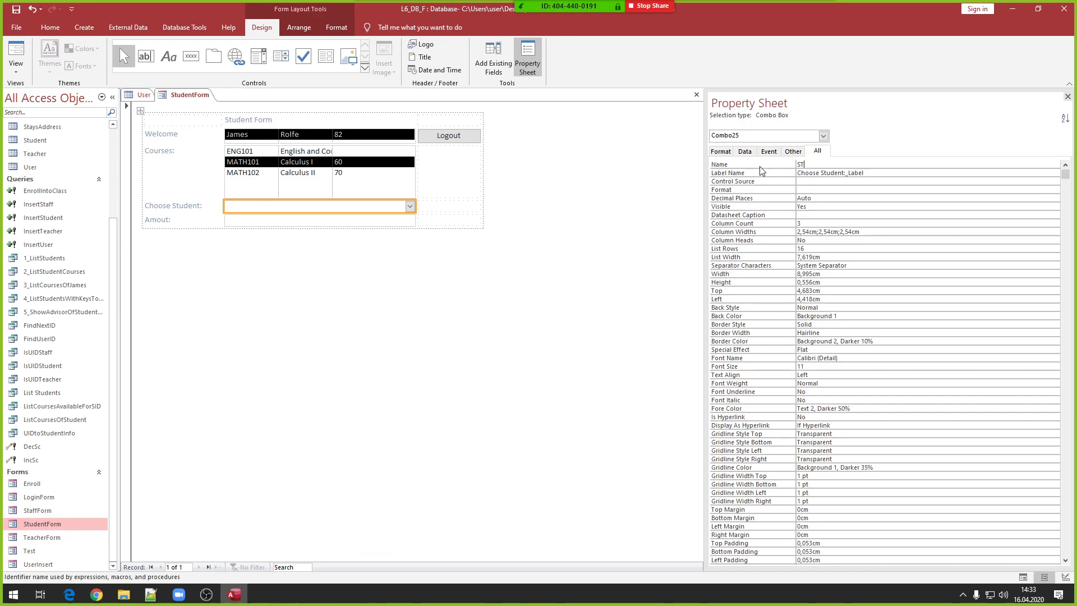
- Rename the Amout text box from Text34 to SC
click(376, 221)
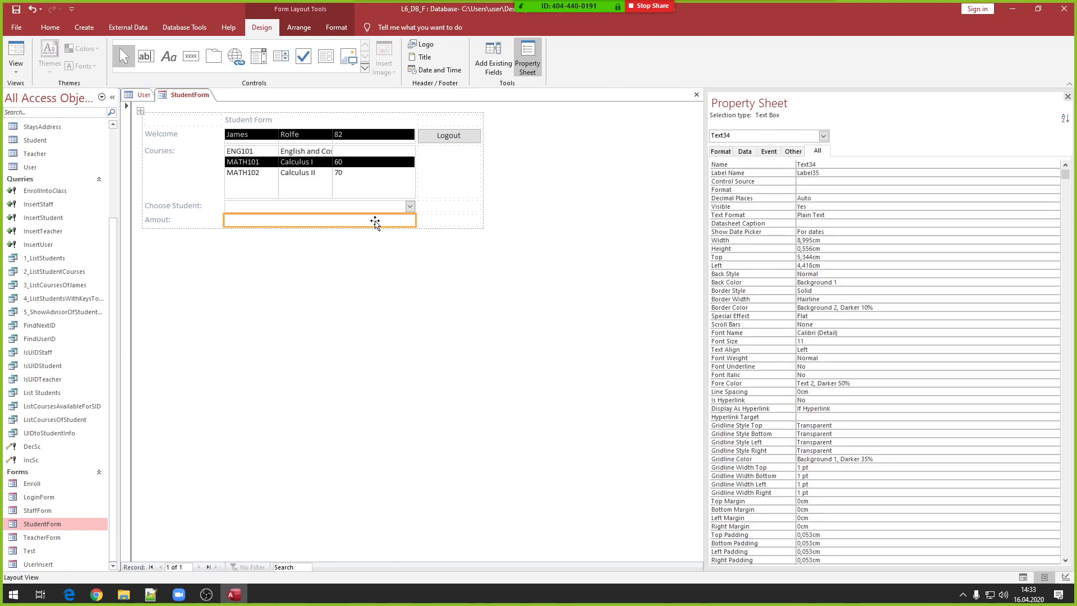
click(818, 163)
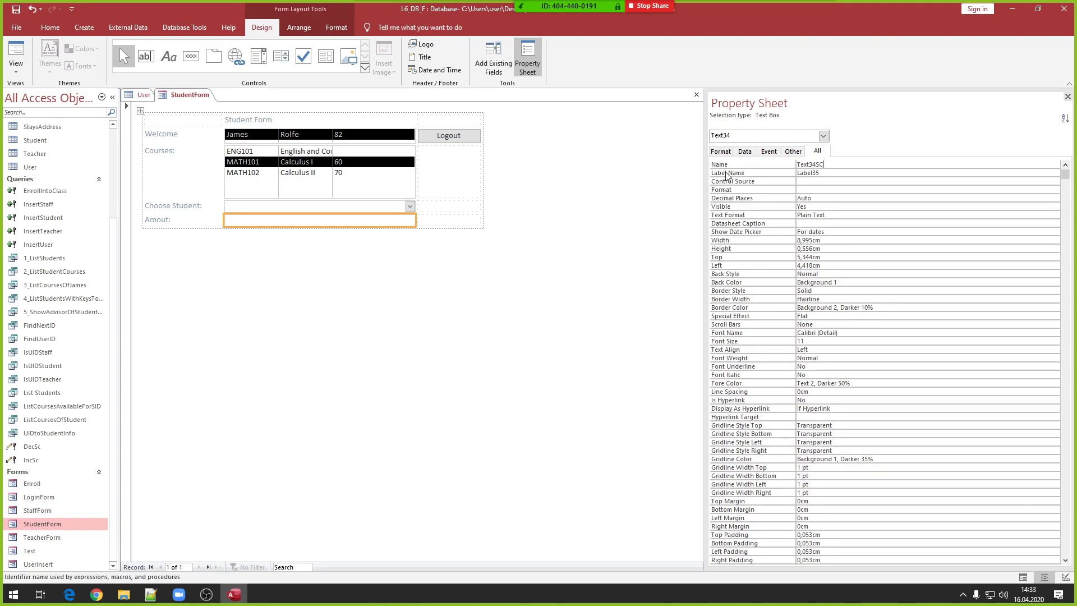
text(SC)
key(BackSpace)
key(BackSpace)
key(BackSpace)
key(BackSpace)
key(BackSpace)
click(449, 326)
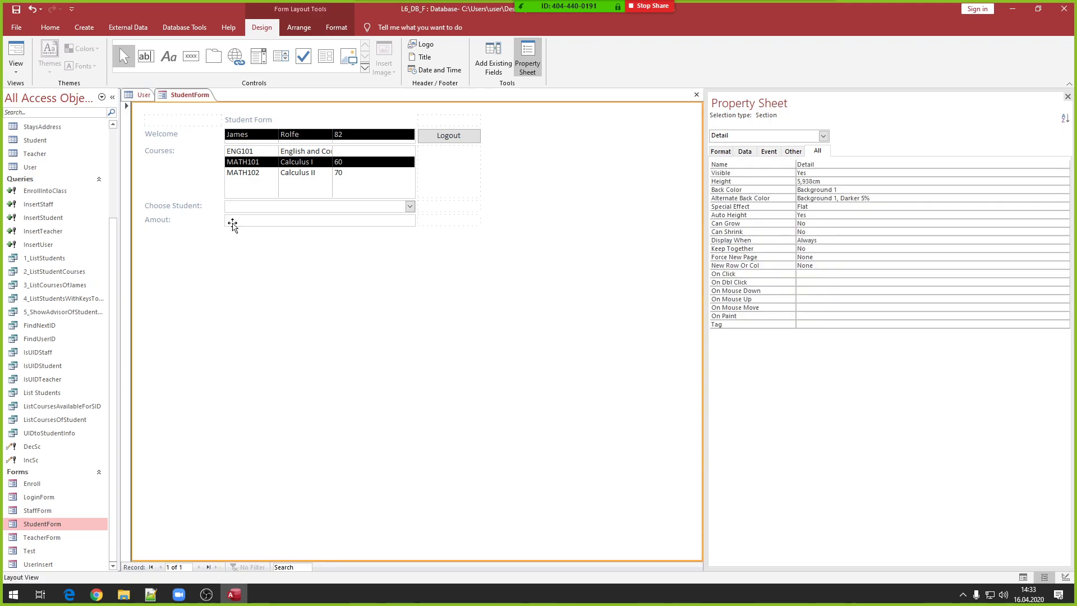
click(191, 56)
- Add a command button beside Amout captioned 'Transfer'
click(450, 220)
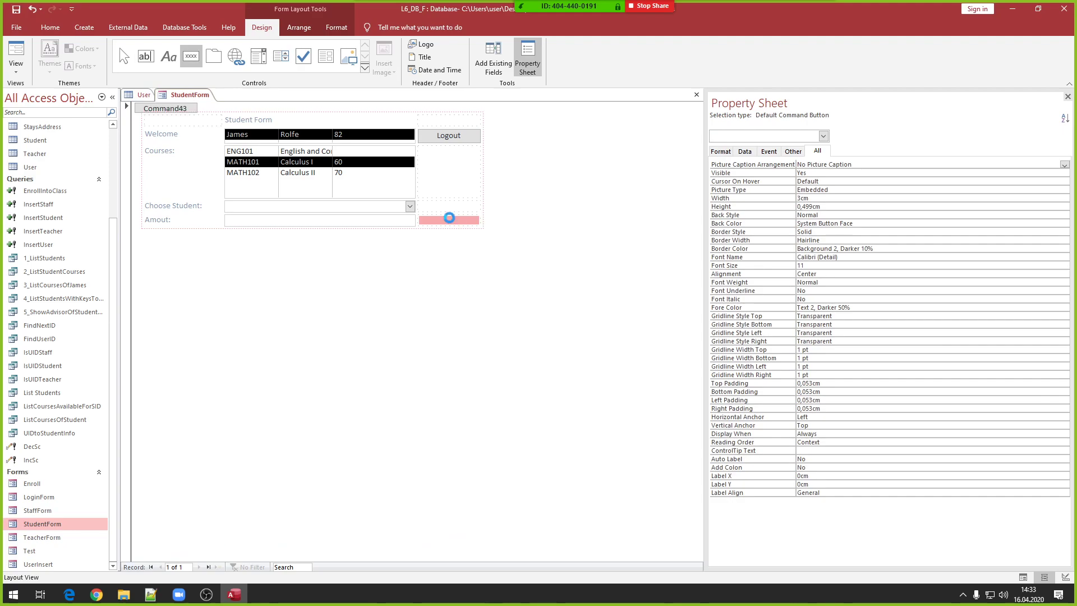
click(501, 297)
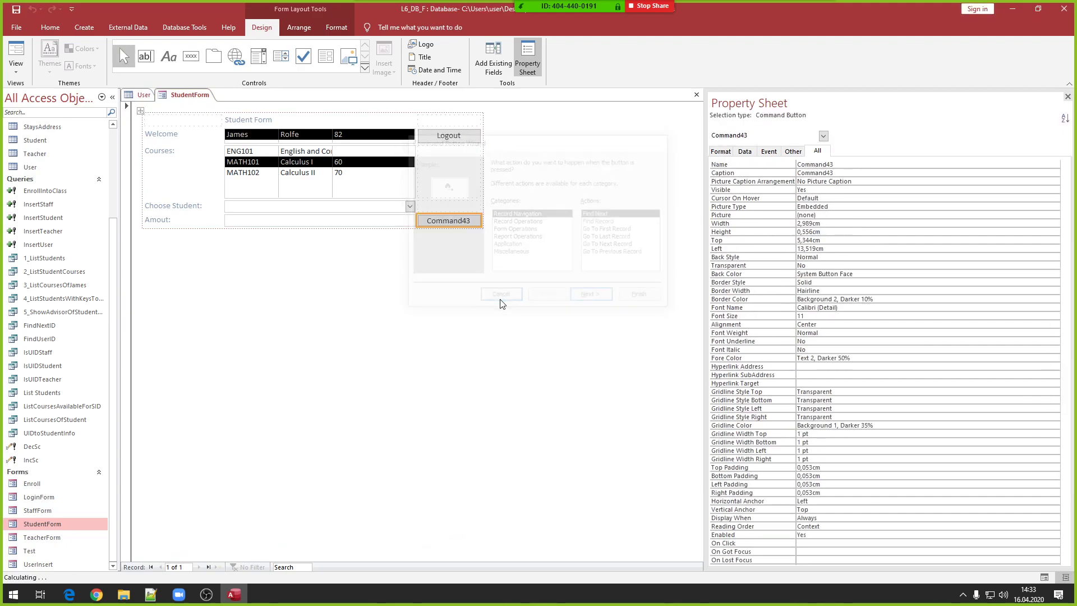
click(445, 221)
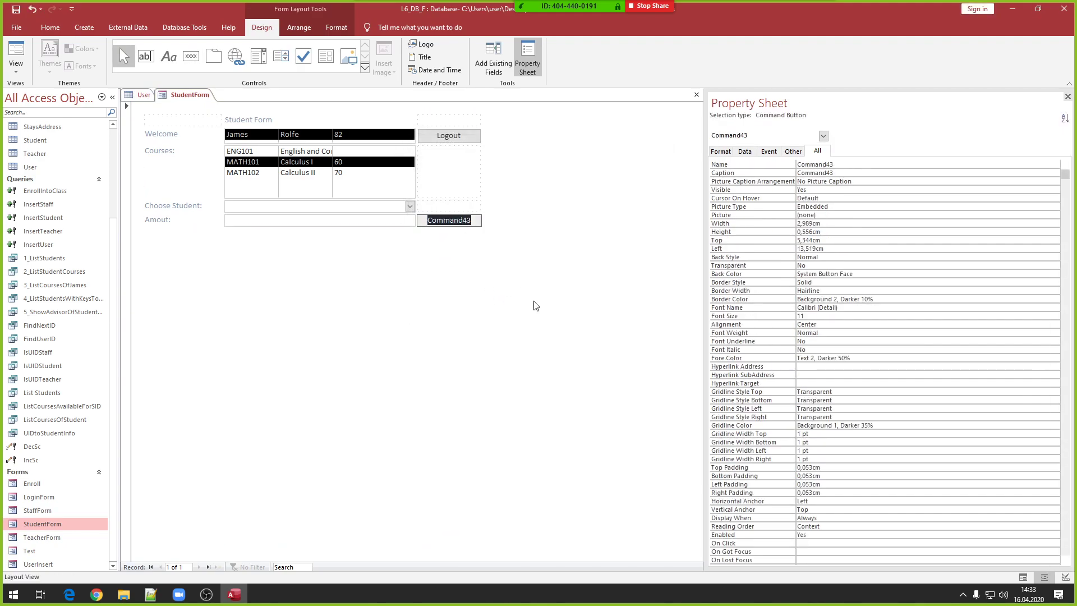
text(Transfer)
key(Return)
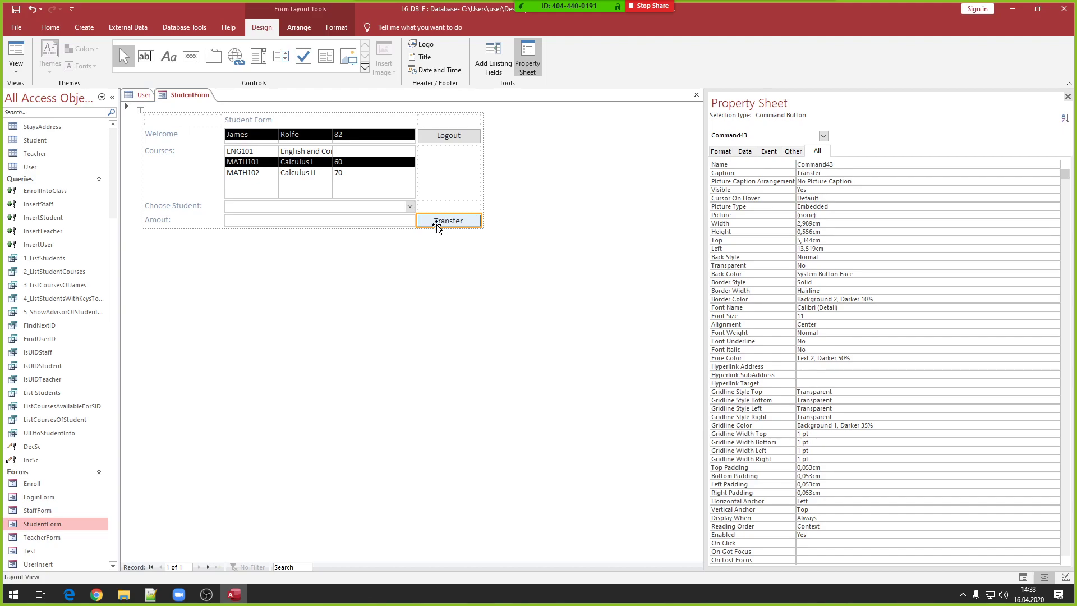
- Confirm the controls are named ST and SC, then start a Build Event for Transfer
click(302, 207)
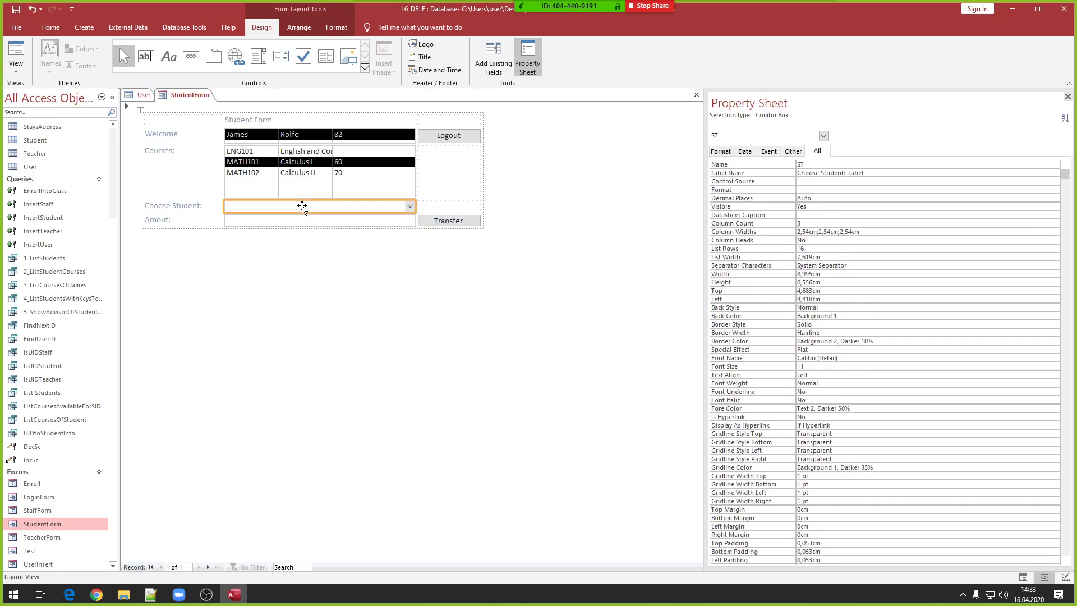
click(296, 219)
click(296, 207)
click(297, 221)
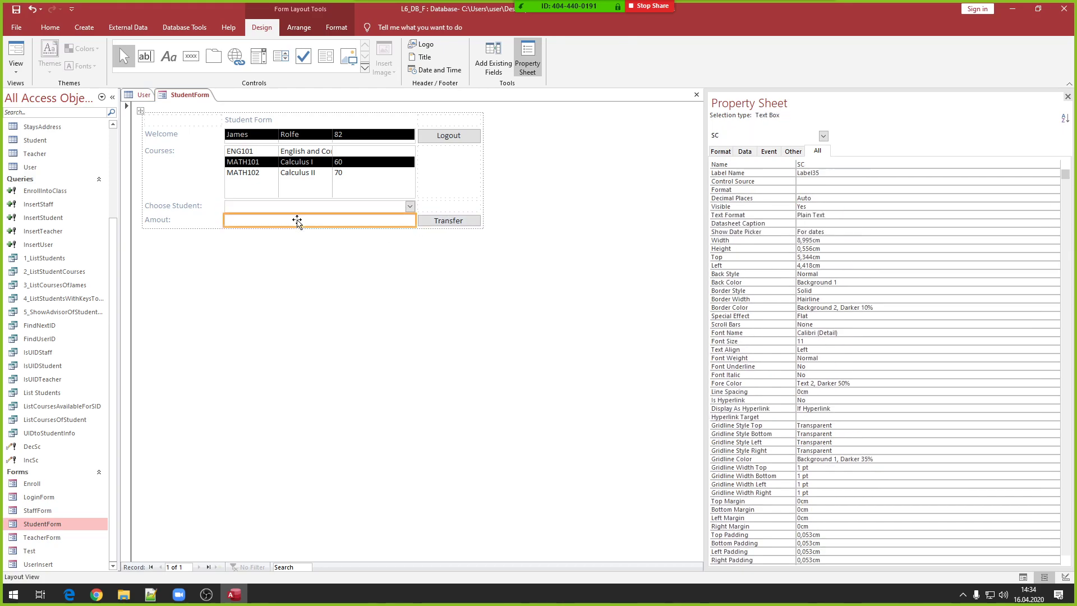
click(296, 207)
click(297, 220)
click(296, 207)
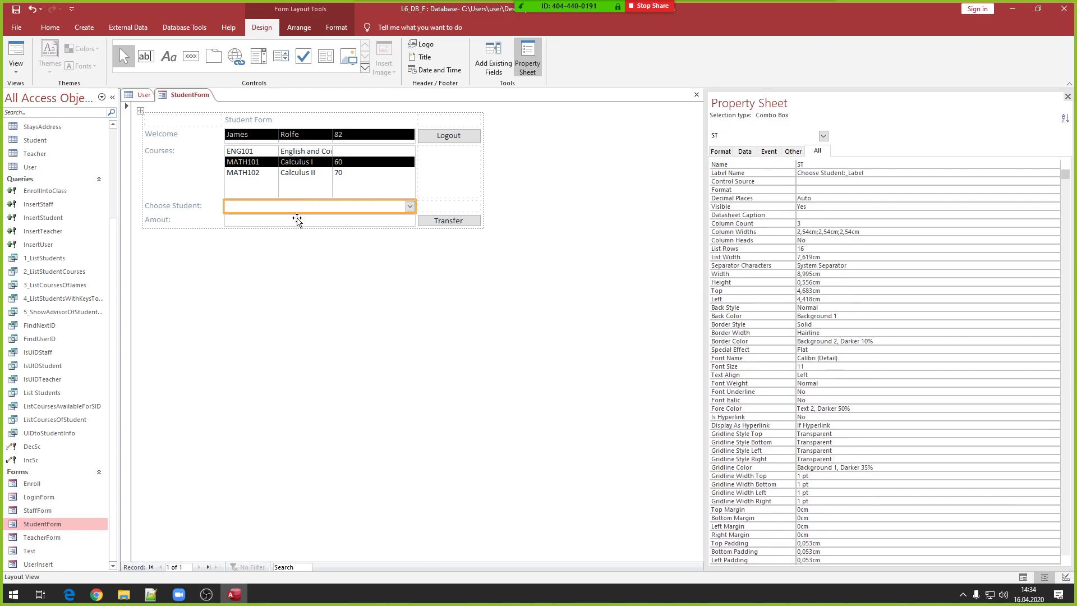
click(296, 220)
click(297, 208)
click(295, 221)
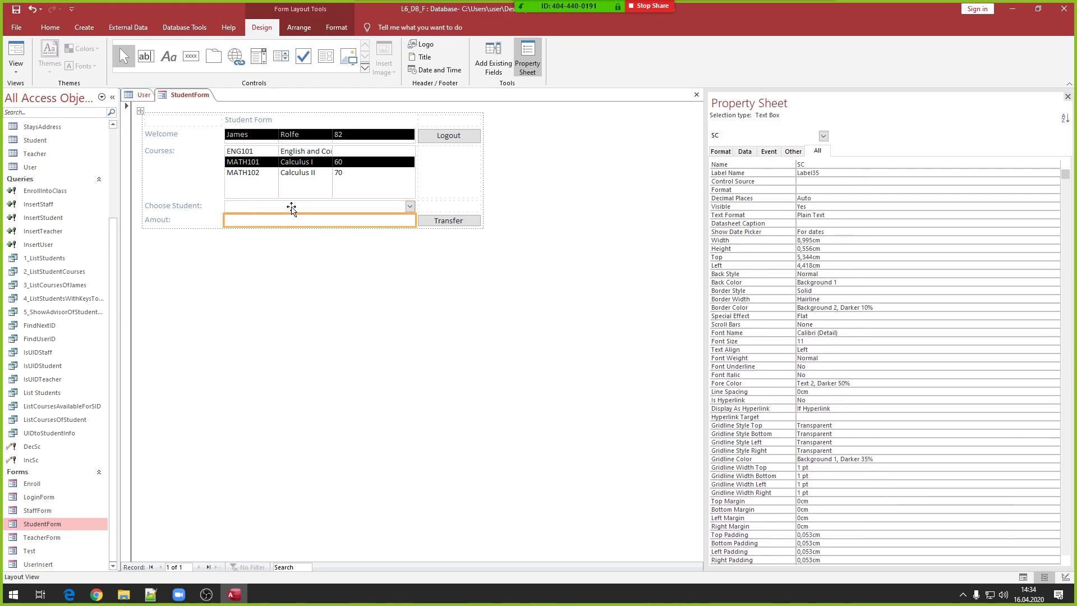
click(293, 207)
click(295, 219)
click(297, 207)
click(296, 220)
click(296, 207)
click(297, 220)
click(296, 207)
click(296, 220)
right_click(454, 221)
click(483, 226)
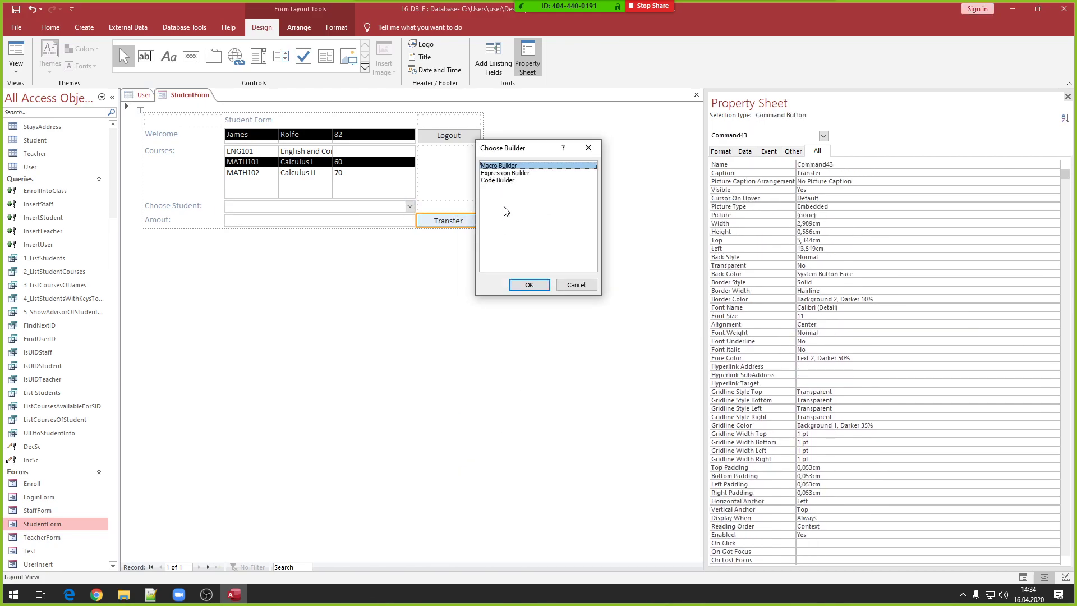
- Add an If IsNull(ST) block showing the message 'You must choose a student!'
click(525, 285)
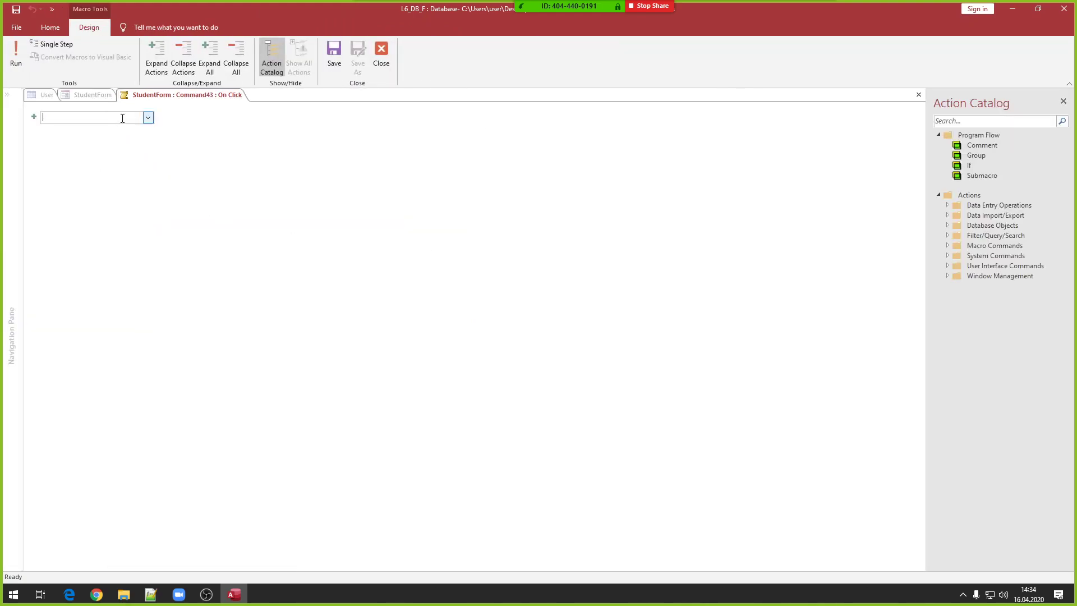
key(Return)
text(isnu)
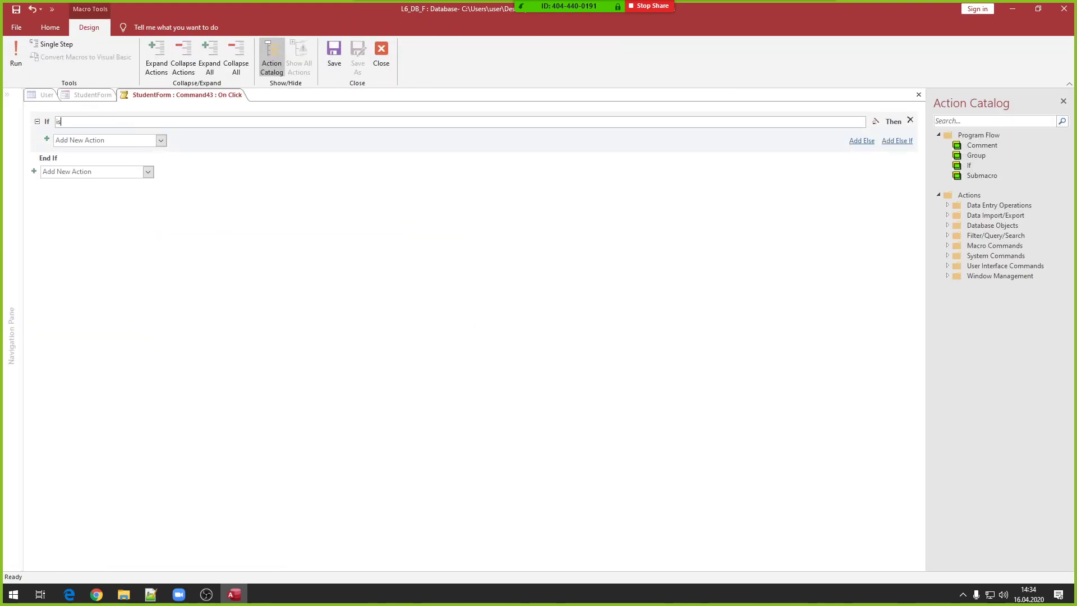
key(BackSpace)
text(IsNull()
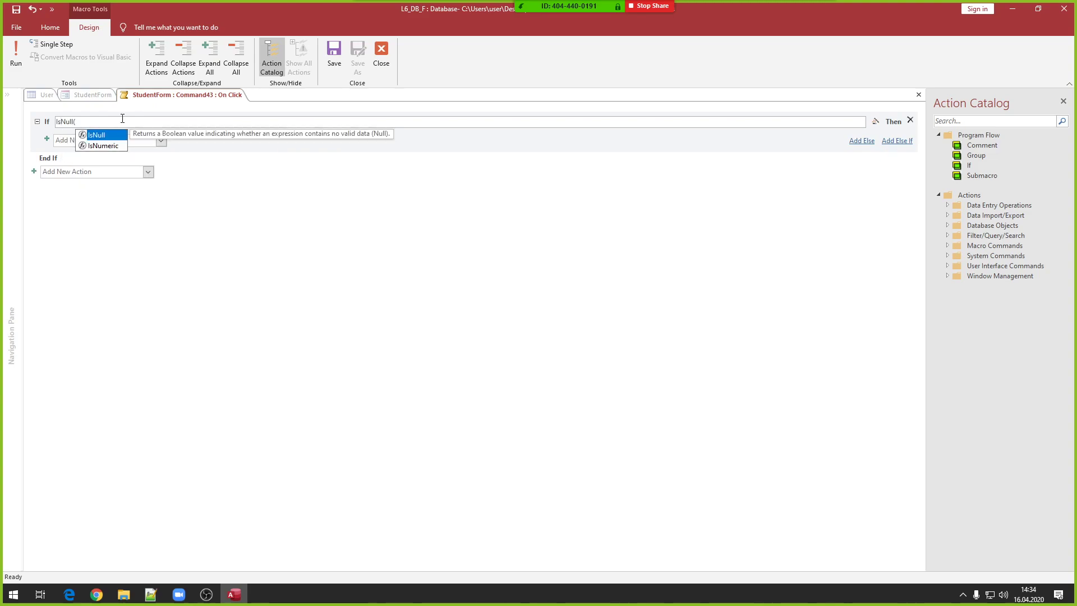
text(ST))
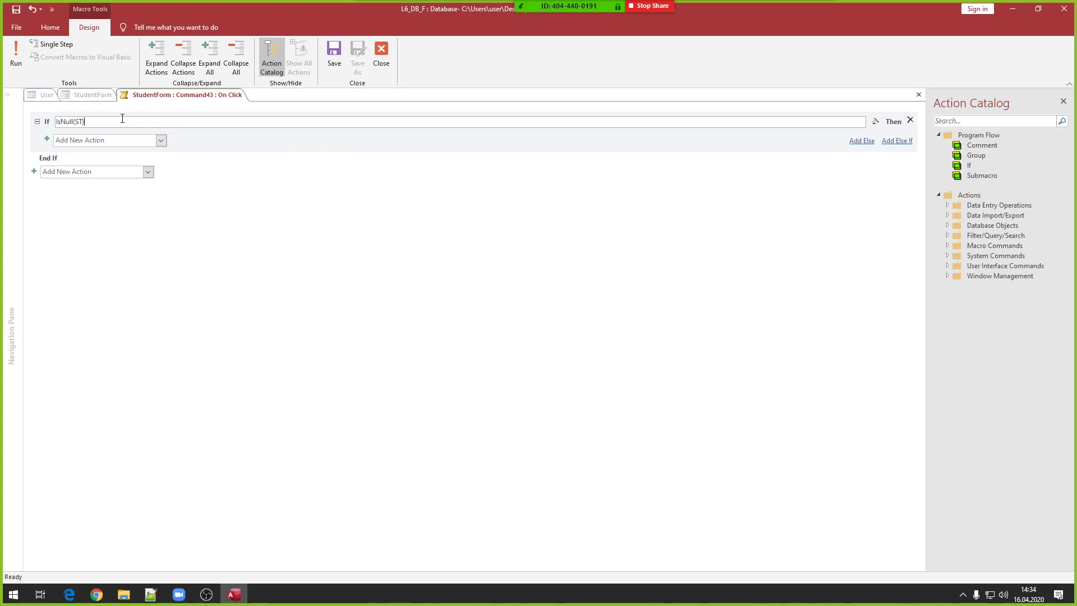
click(120, 139)
text(me)
key(Return)
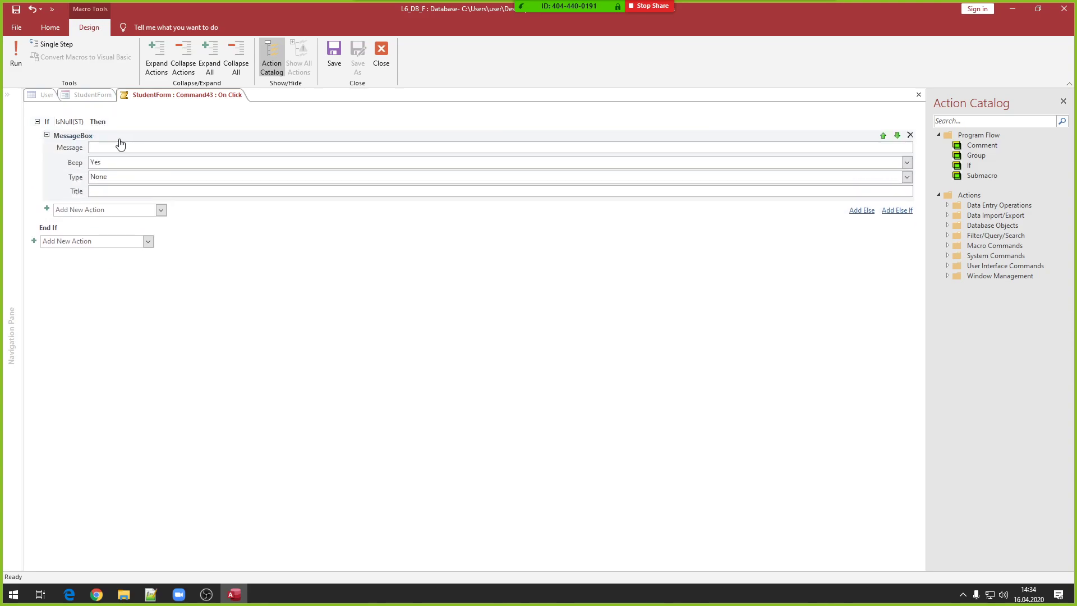
text(You must choose a student!)
click(108, 122)
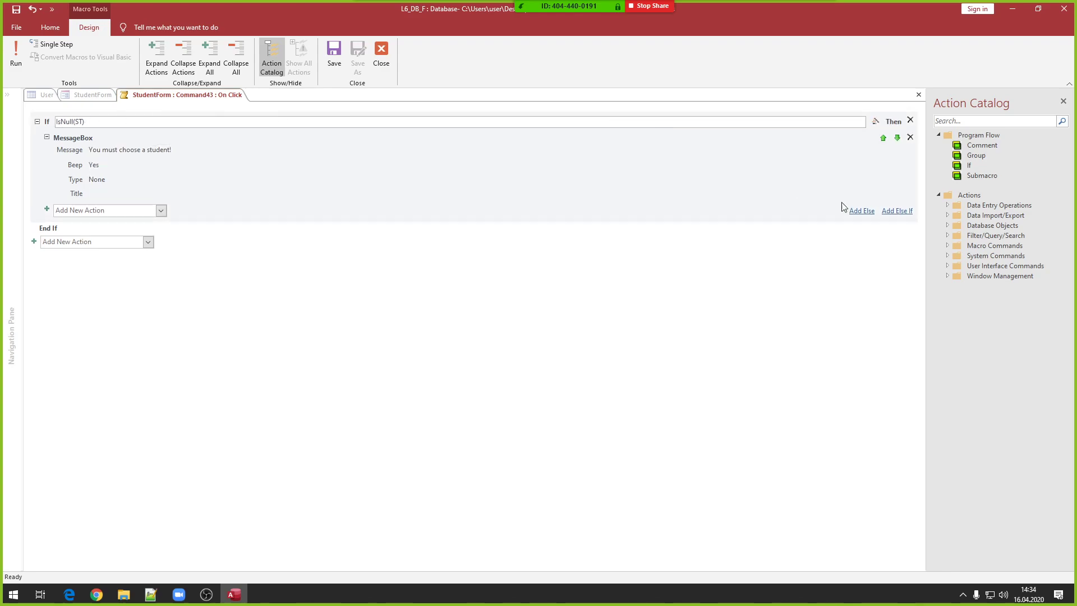
- Add an Else If IsNull(SC) branch with a MessageBox warning to enter an amount
click(892, 212)
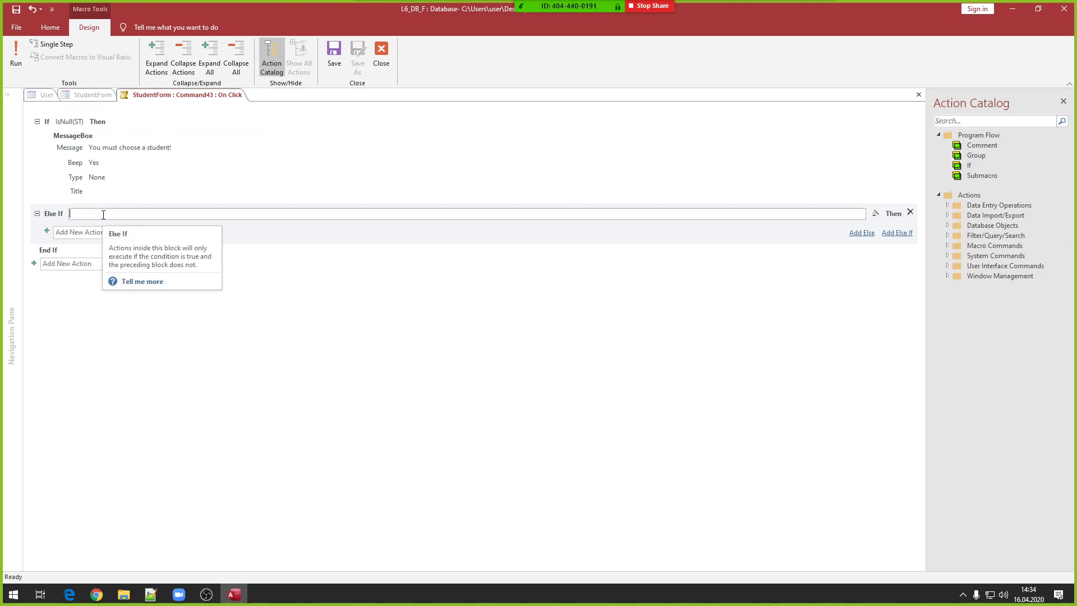
text(IsNu)
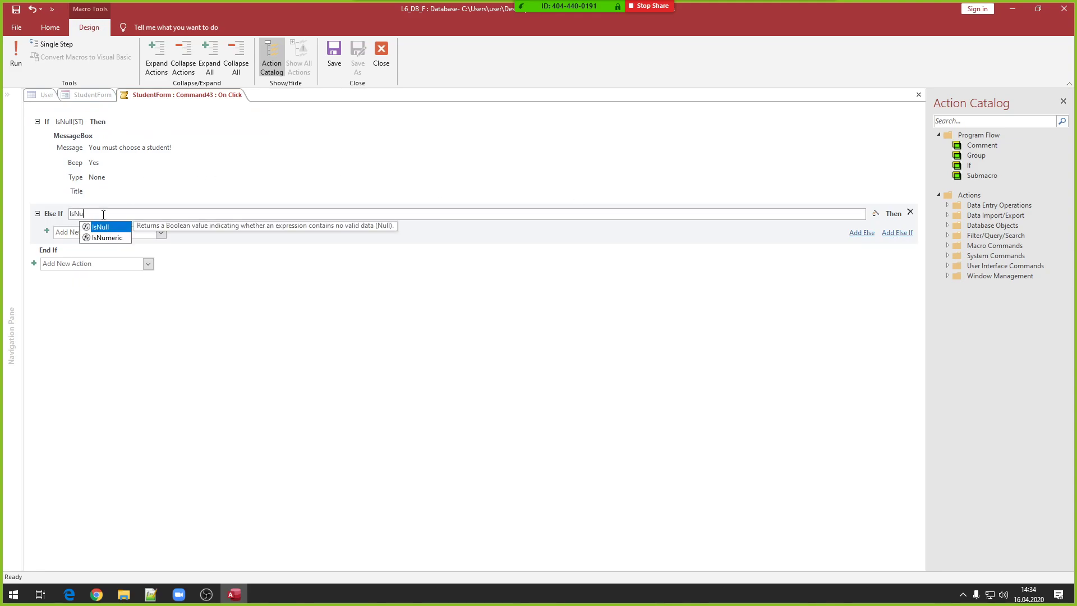
text(ll(SC)
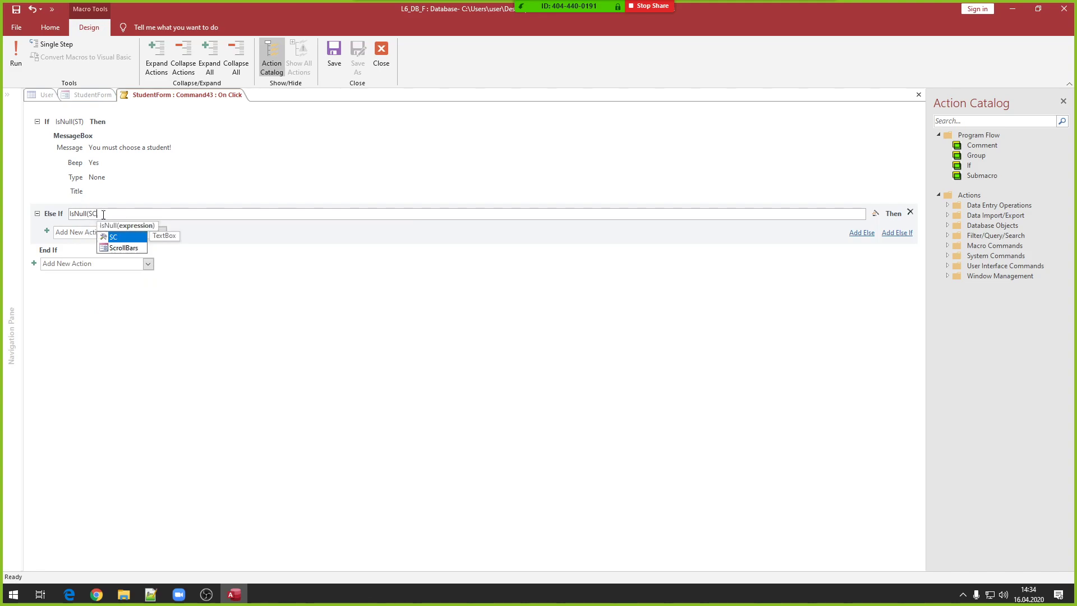
text())
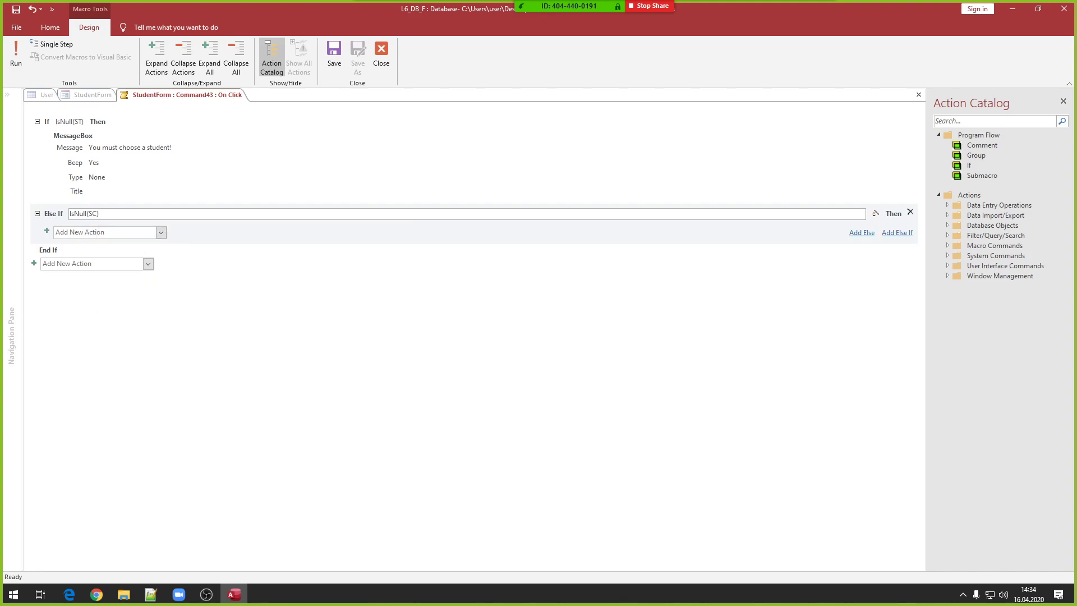
click(108, 232)
text(mes)
key(Return)
text(Yo)
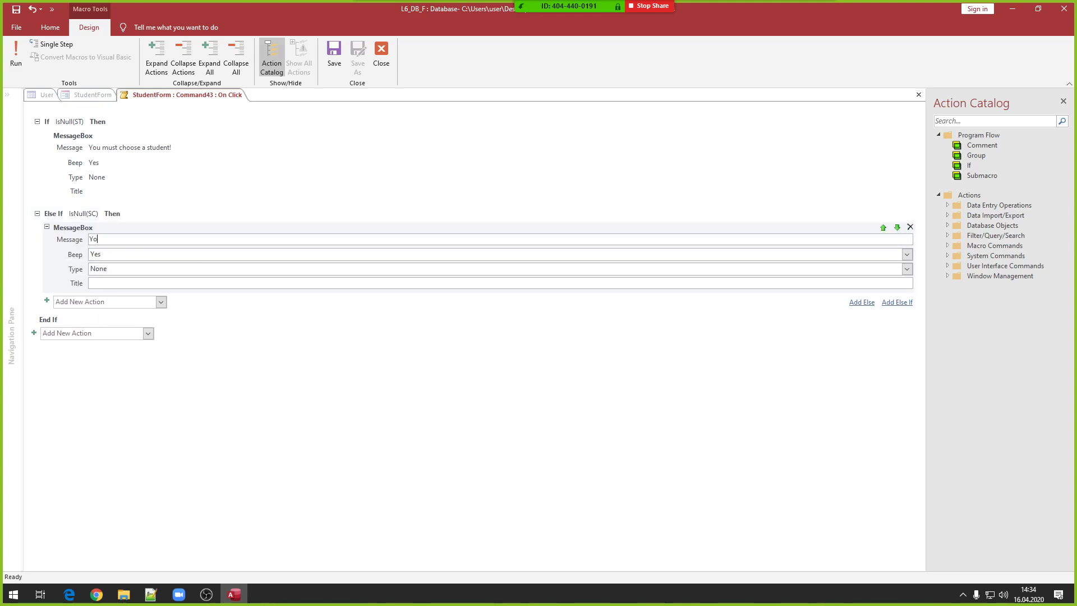
text(u must choose a)
key(BackSpace)
text(enter an amount)
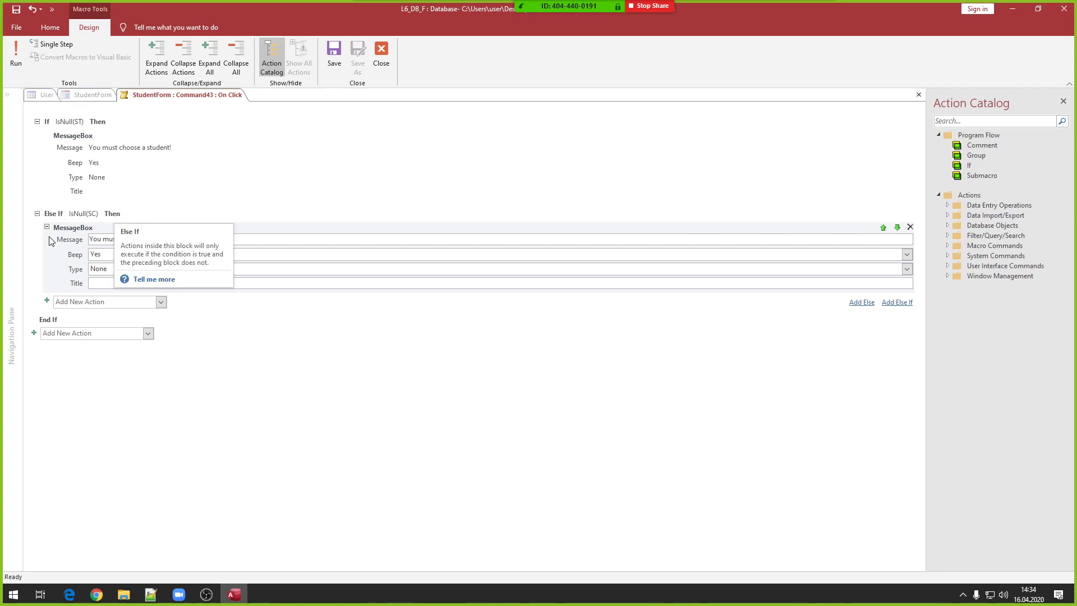
- Collapse both message actions, add an empty Else branch, and save the macro
click(47, 227)
click(47, 136)
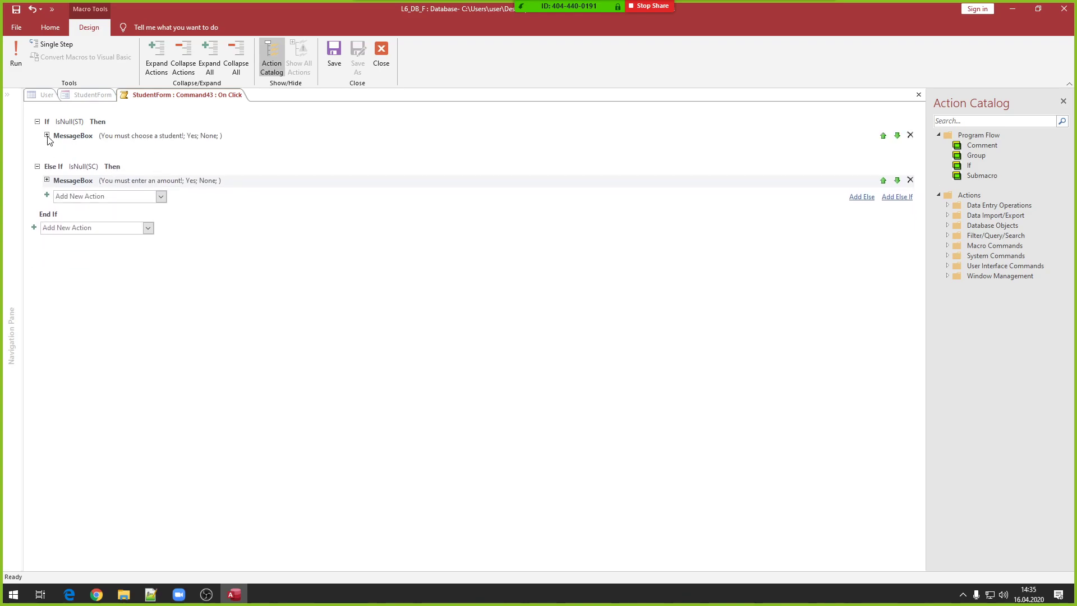
click(84, 189)
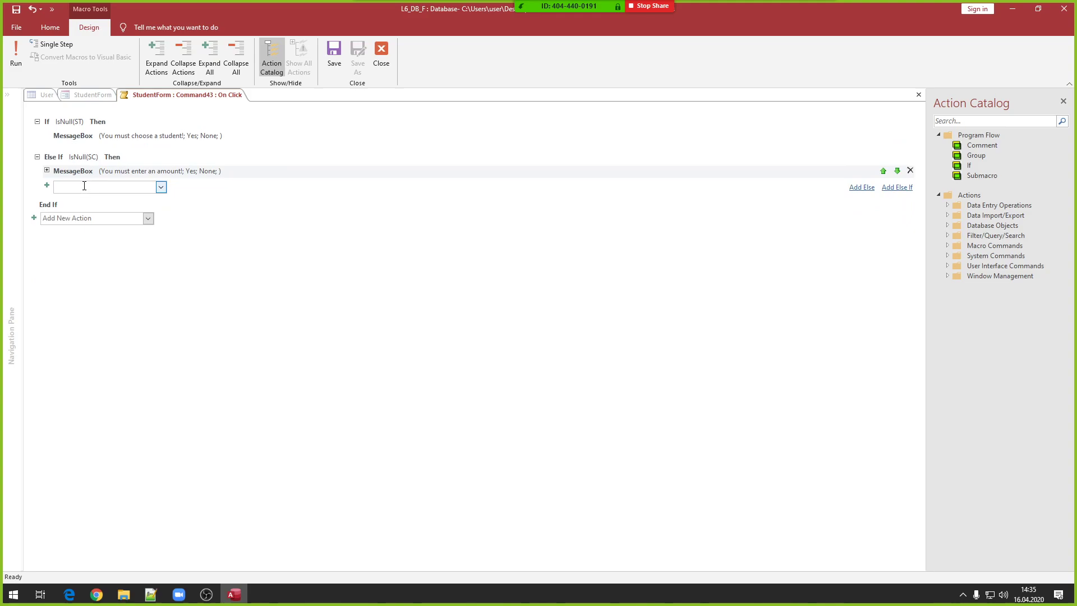
click(108, 154)
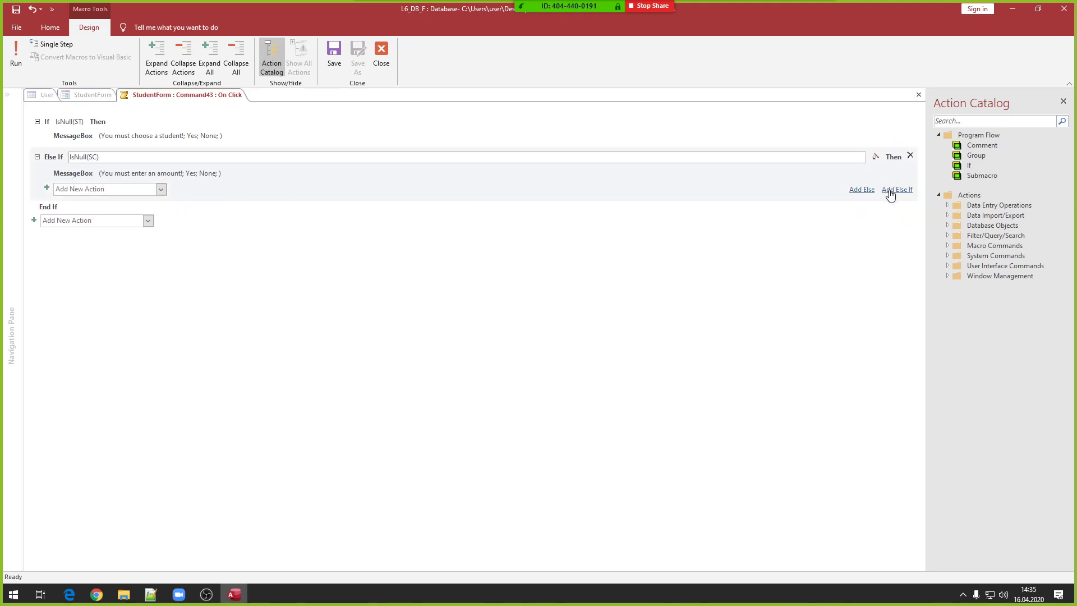
click(862, 190)
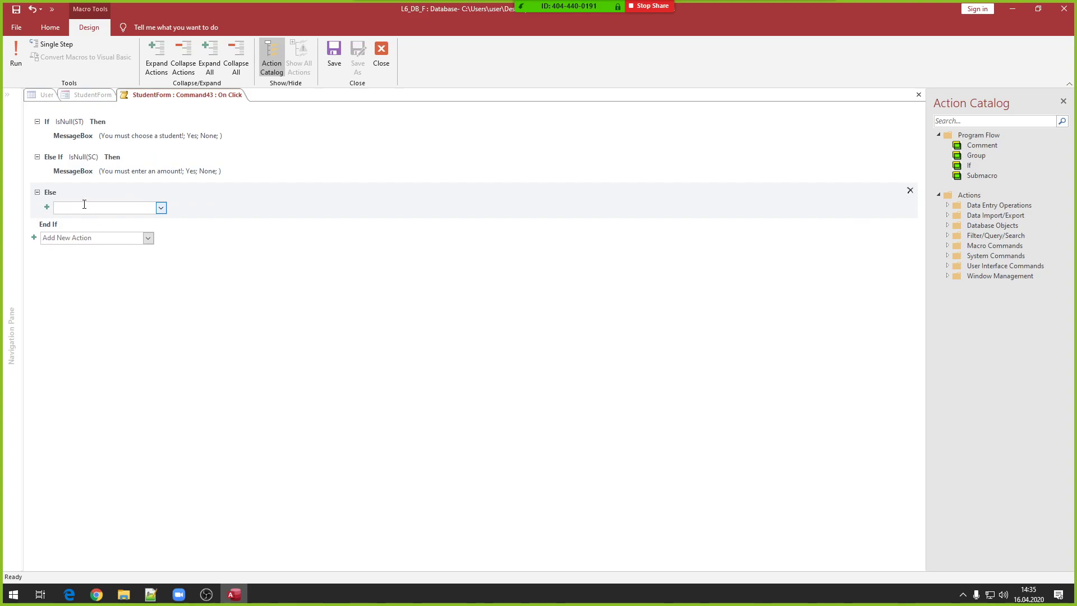
click(334, 50)
click(381, 53)
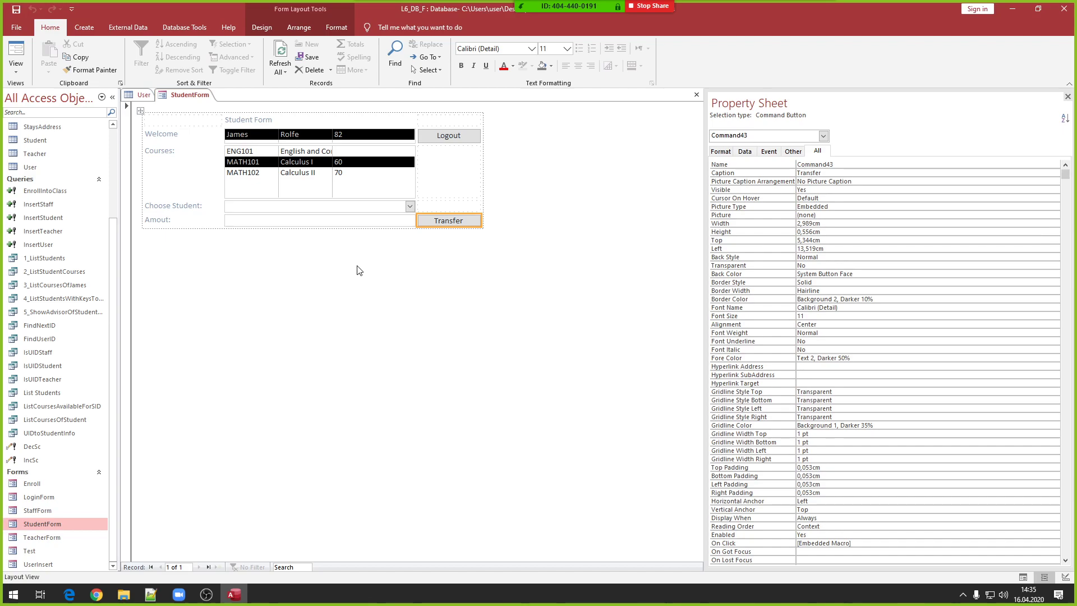
- Check the names of the Amount box, Welcome list and Choose Student combo box on StudentForm
click(321, 219)
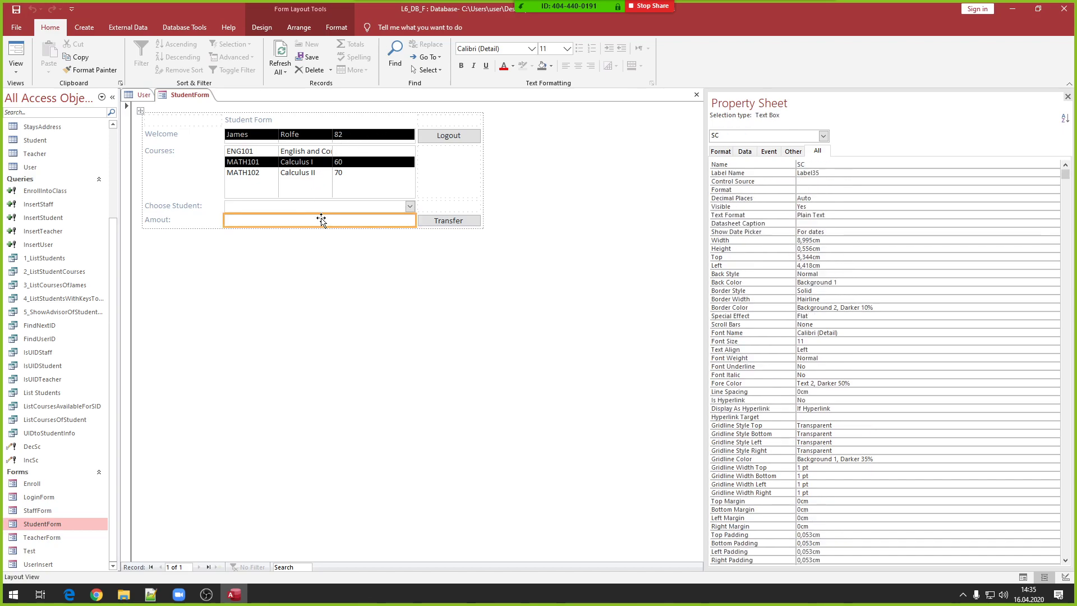
click(344, 137)
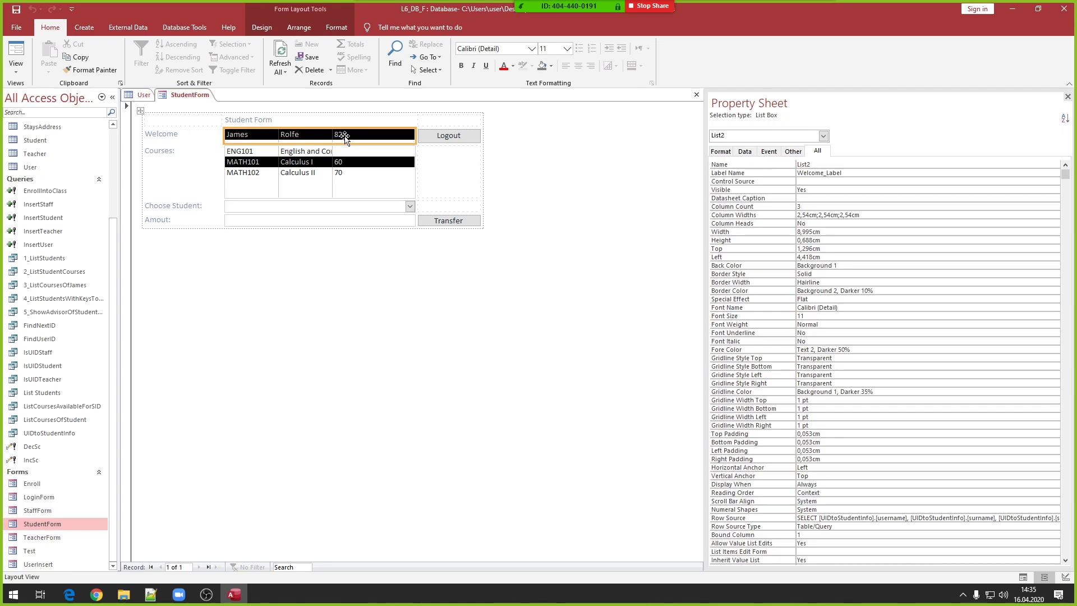
click(288, 221)
click(287, 207)
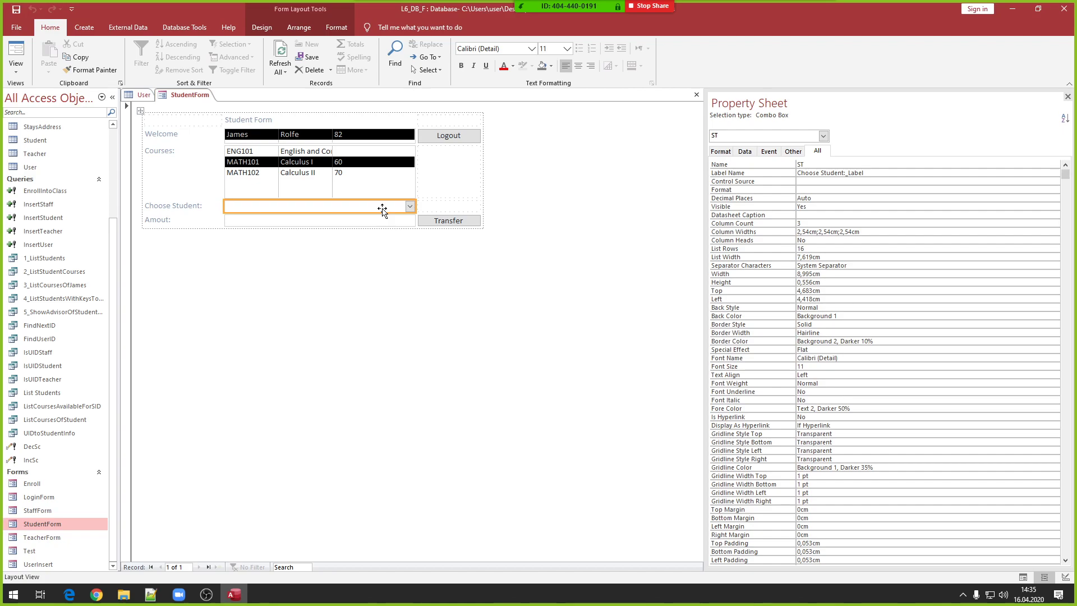
right_click(37, 448)
- Open DecSc in SQL view, put SET on its own line, and highlight the UPDATE Student SET parts
click(71, 334)
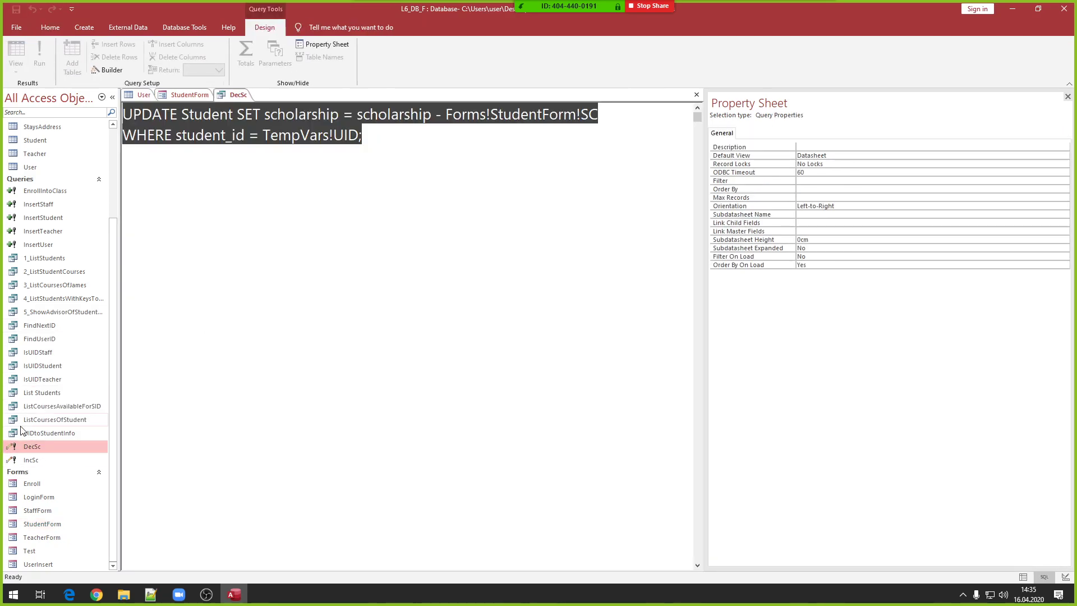
click(408, 206)
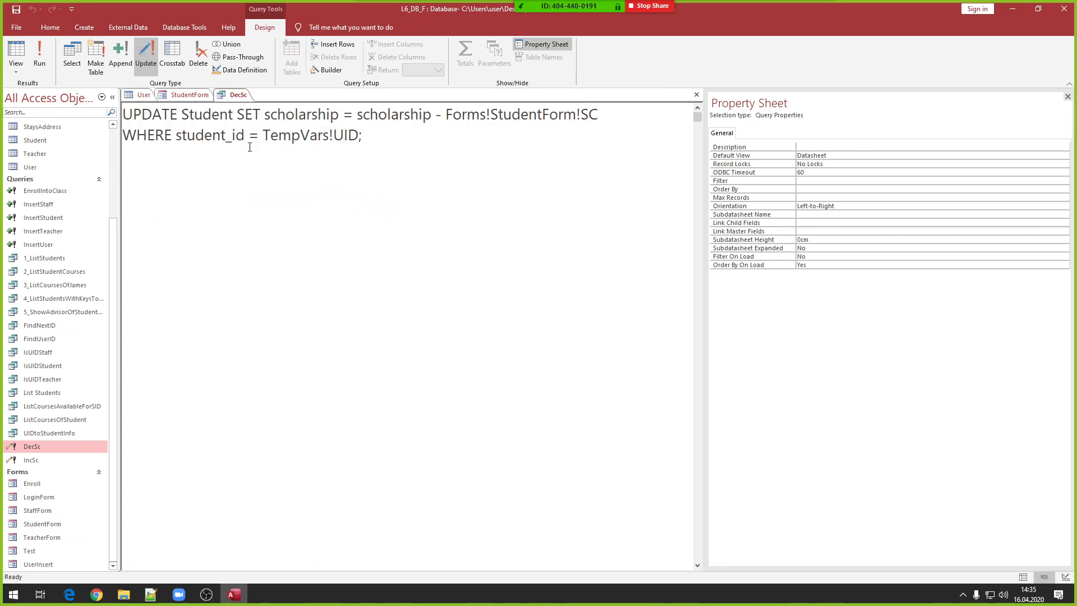
click(237, 113)
key(Return)
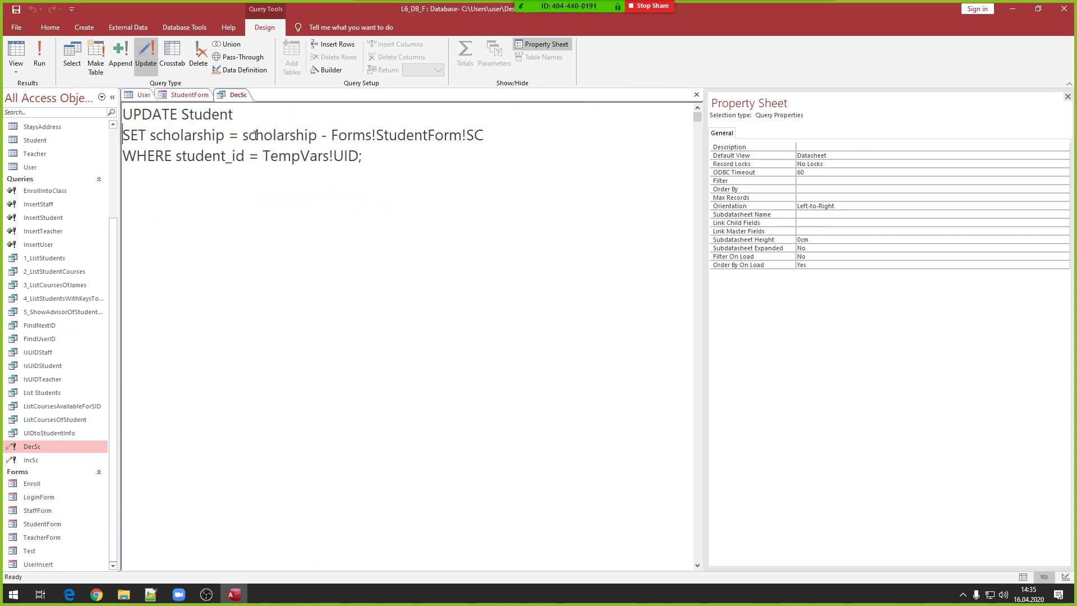
double_click(154, 114)
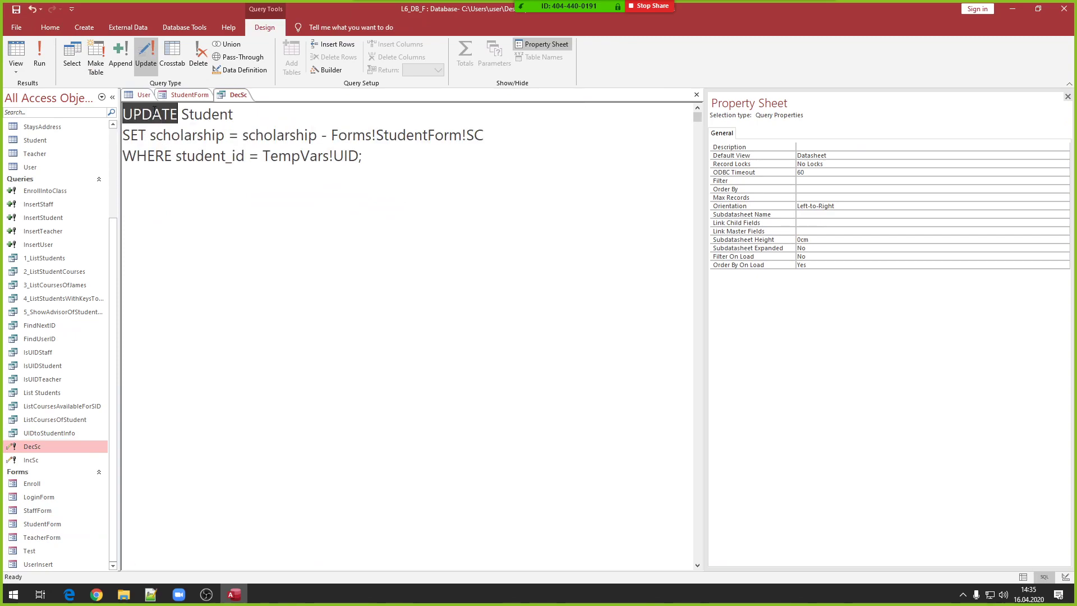
double_click(206, 115)
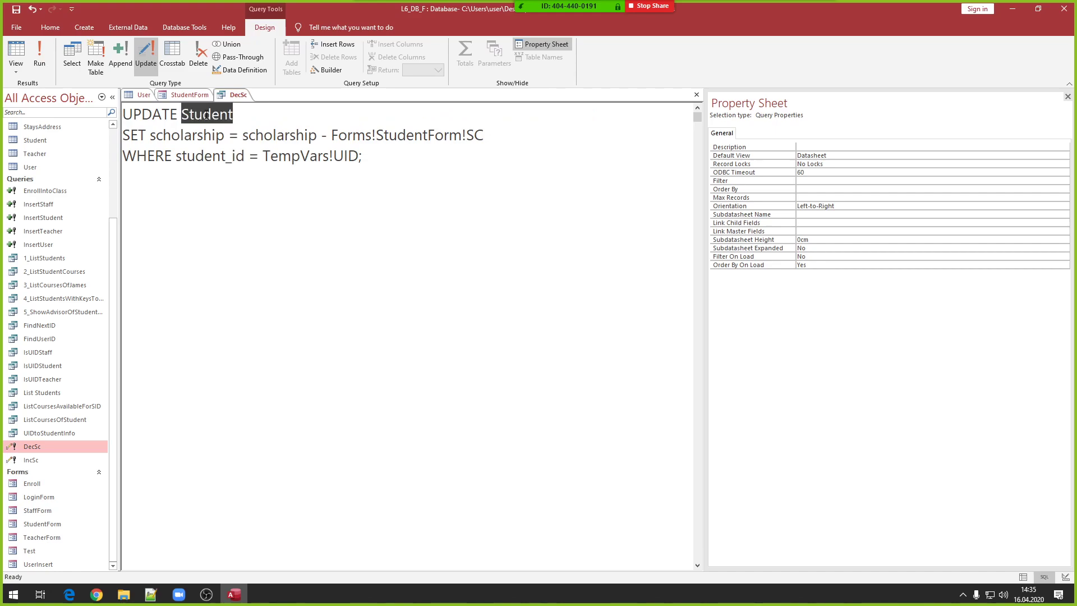
double_click(137, 138)
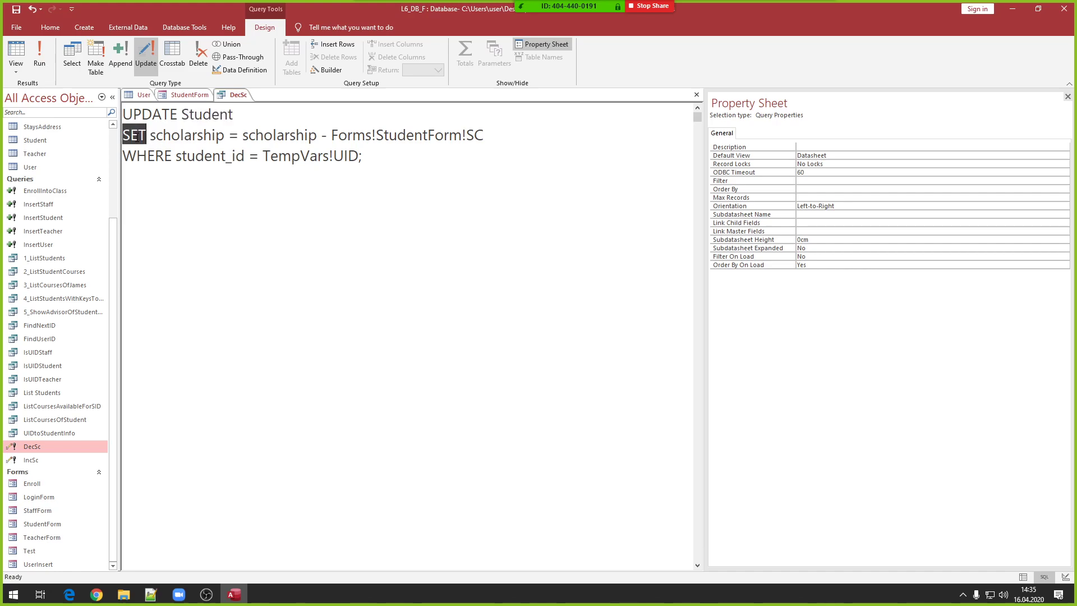
double_click(171, 136)
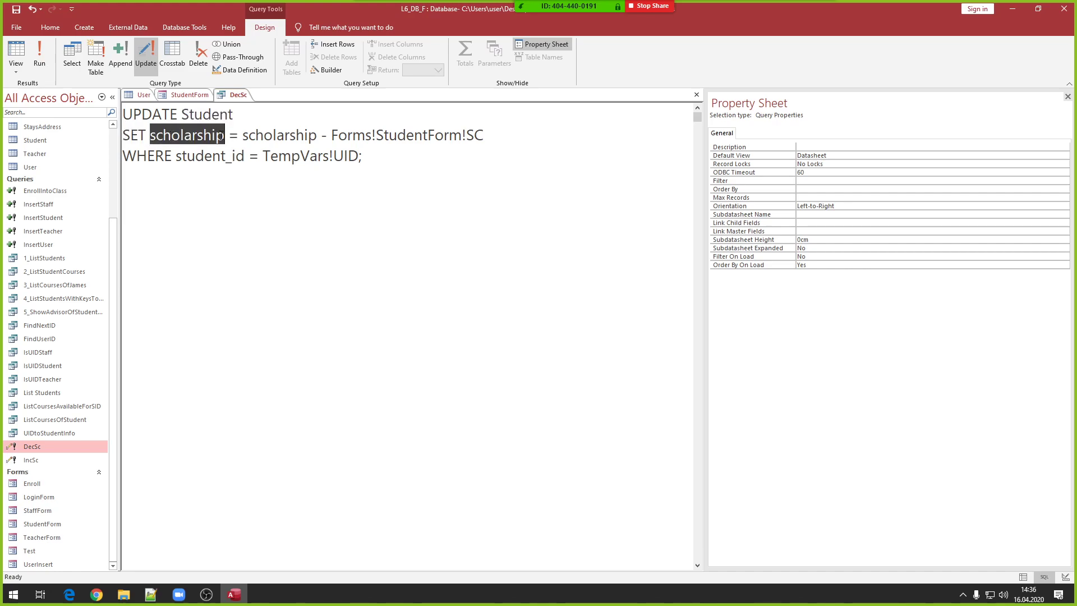
drag(246, 134, 517, 135)
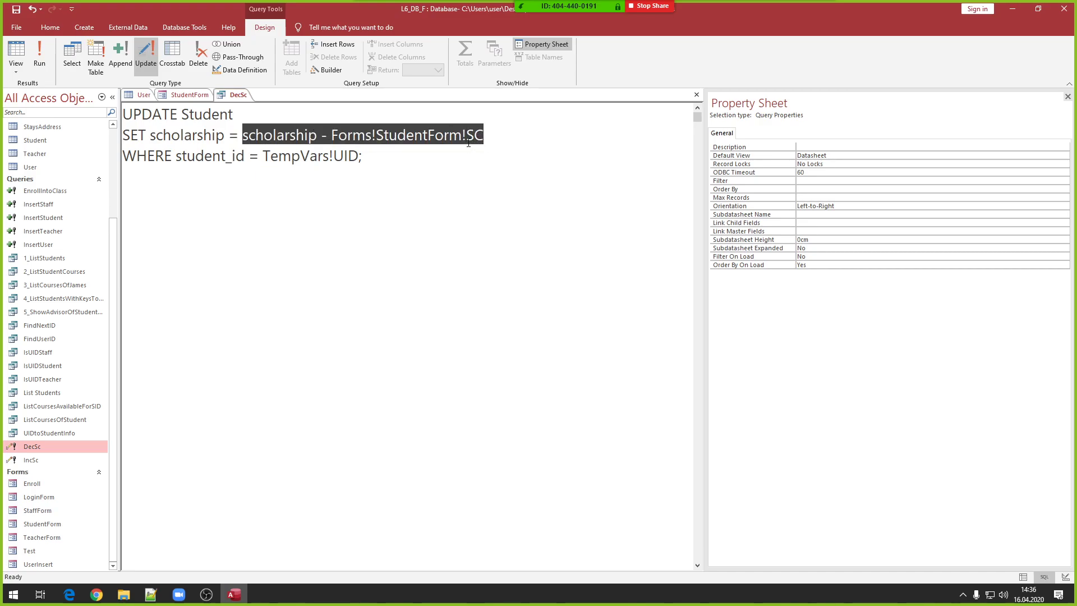
- Compare against StudentForm by inspecting the Amout text box's properties
click(188, 95)
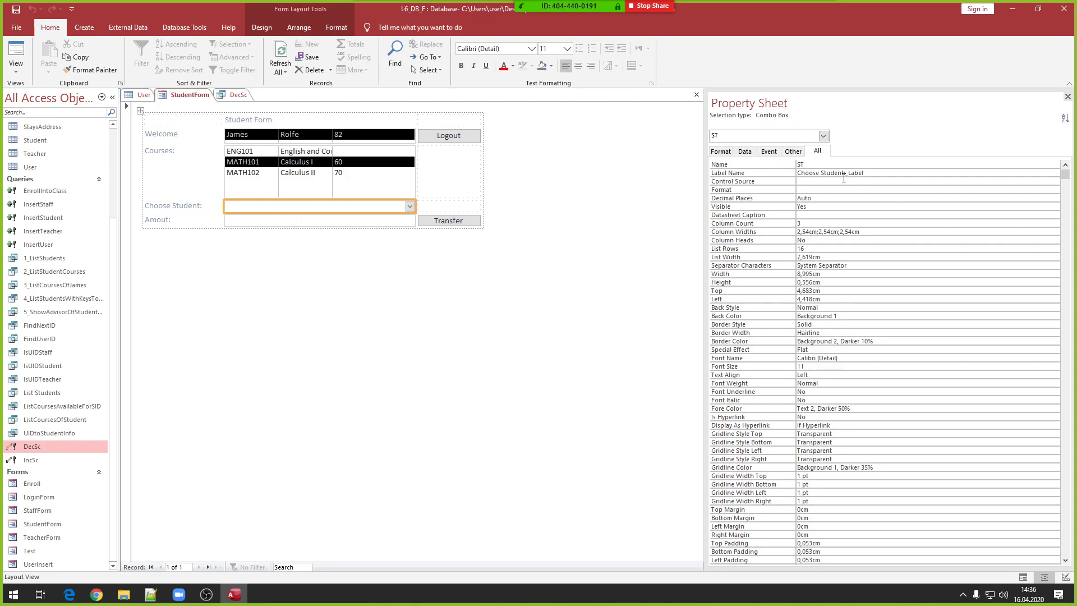
click(236, 95)
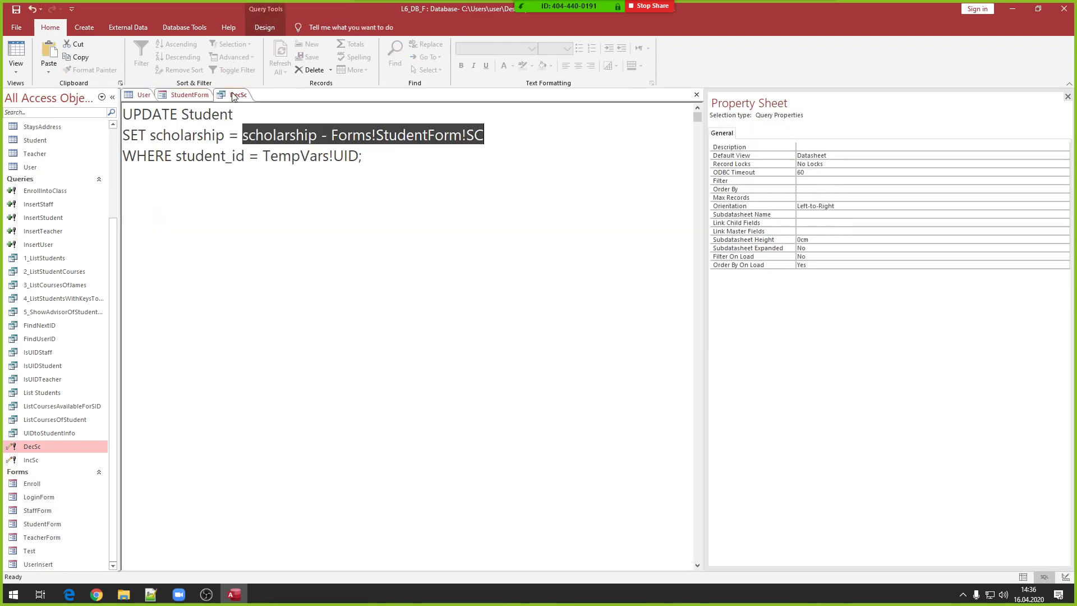
click(190, 95)
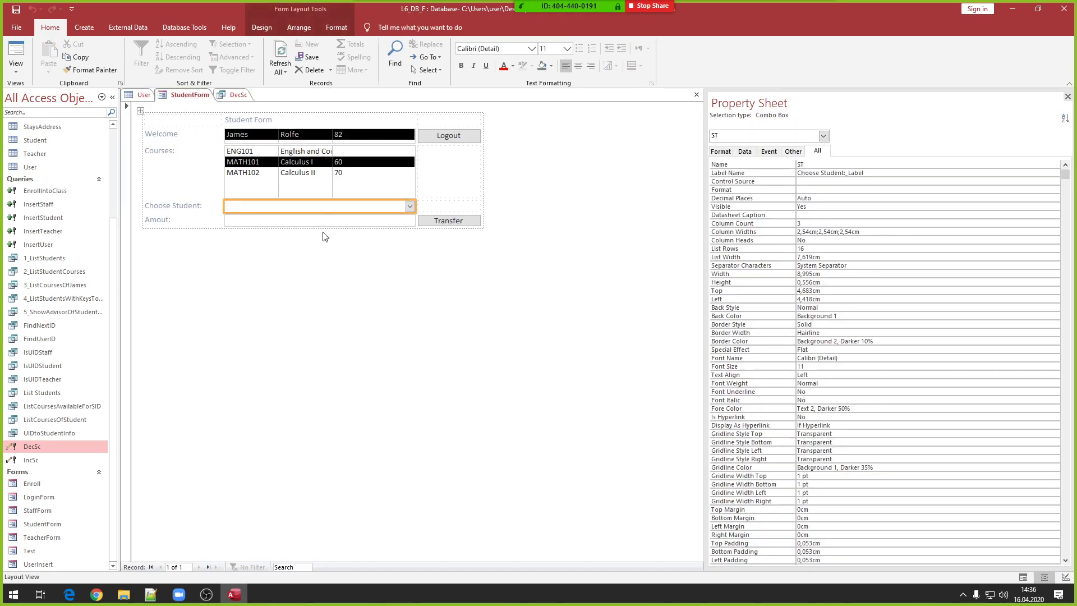
click(344, 221)
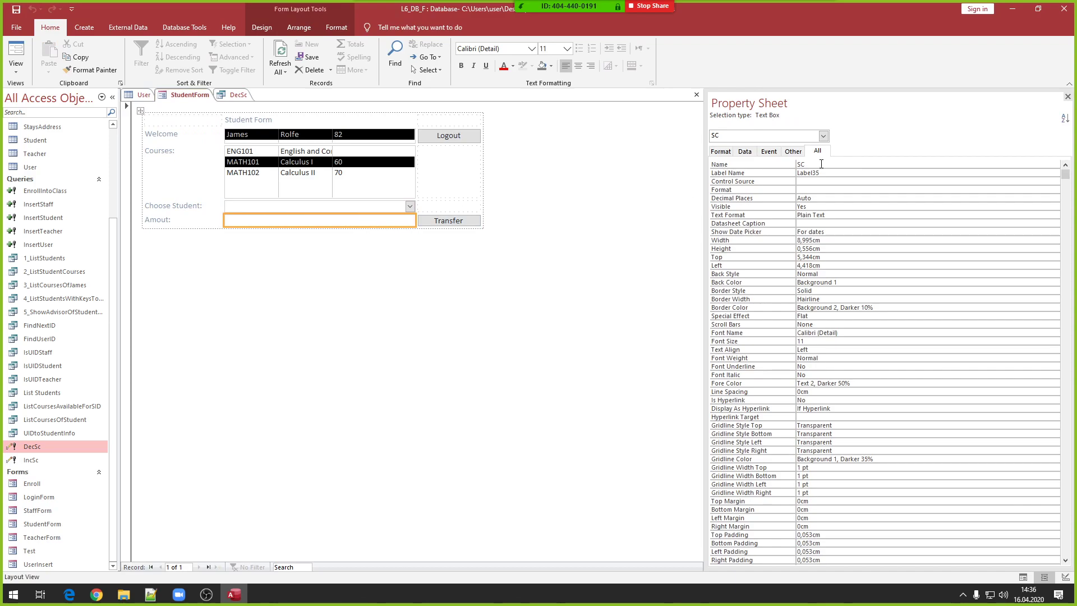
- Highlight the Forms!StudentForm!SC amount, scholarship field and TempVars!UID WHERE condition in DecSc
click(237, 95)
click(464, 138)
drag(483, 136, 331, 135)
drag(242, 135, 334, 156)
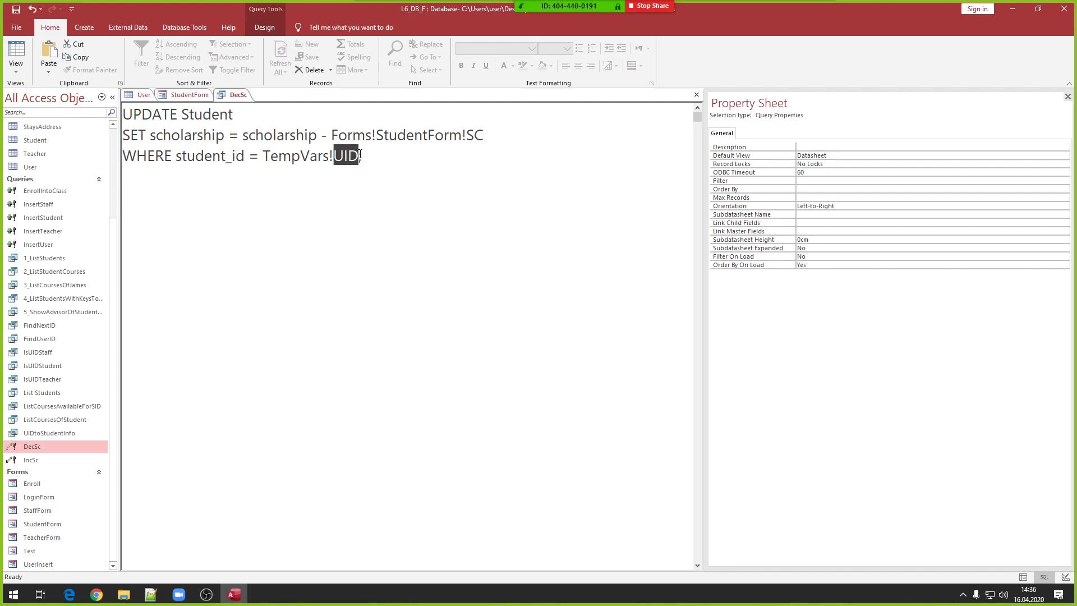
drag(359, 156, 259, 157)
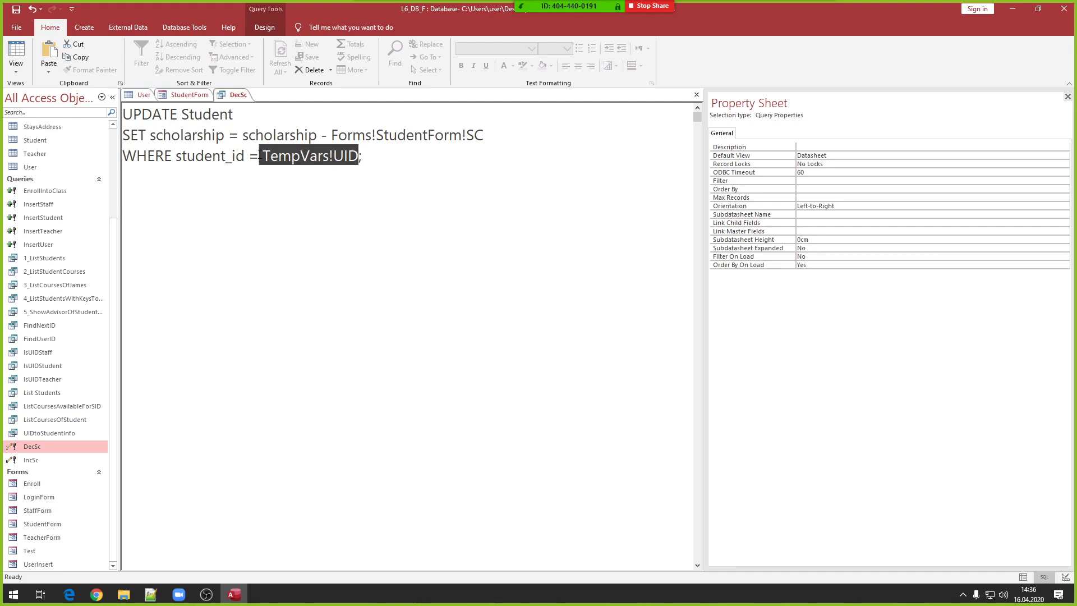
double_click(215, 157)
click(245, 156)
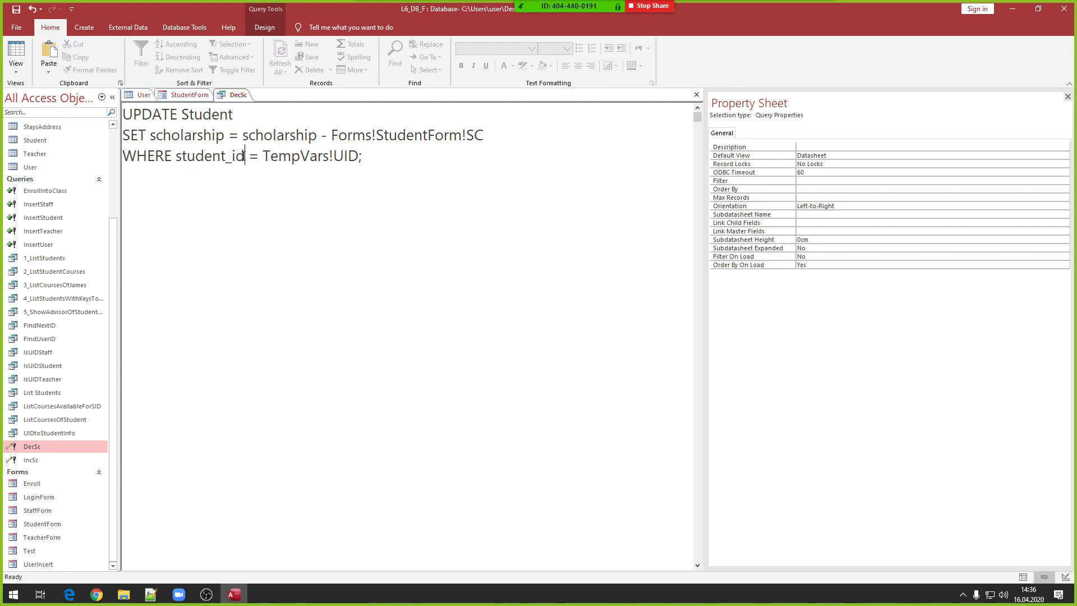
drag(178, 161, 408, 157)
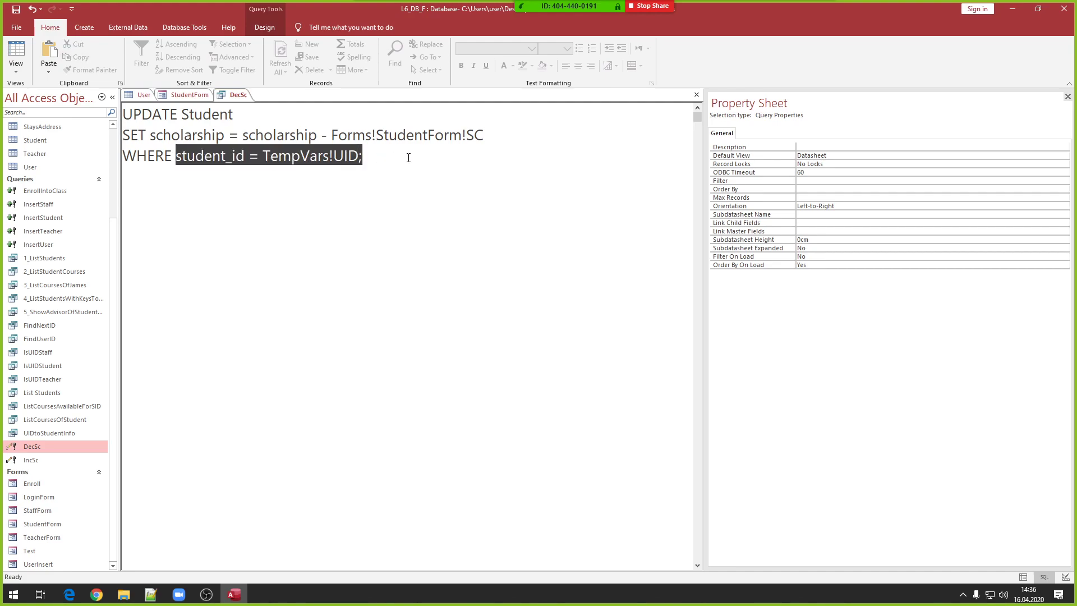
double_click(187, 136)
drag(331, 135, 484, 136)
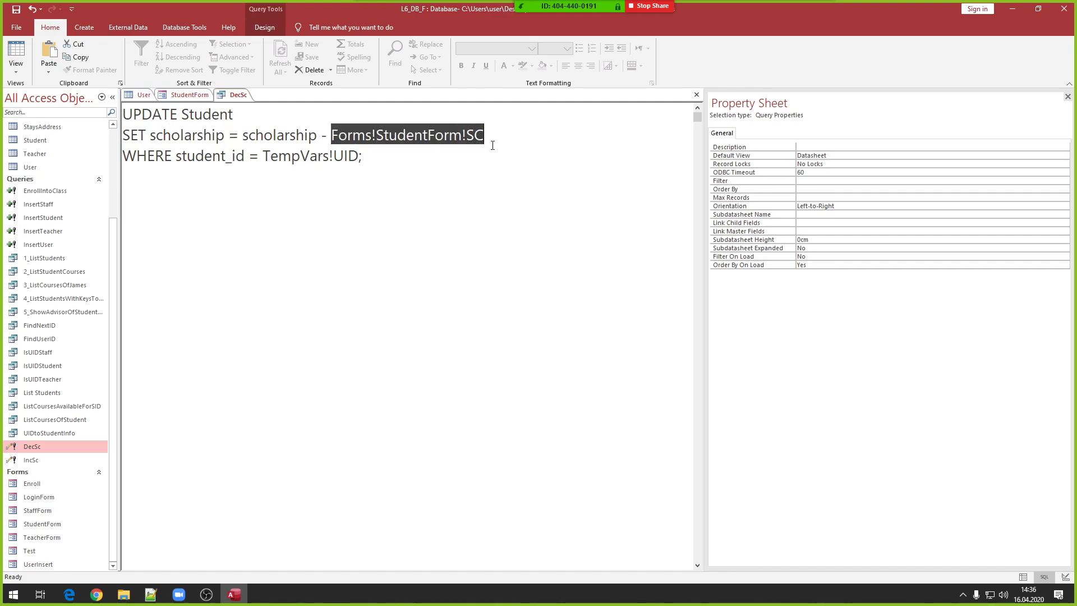
- Close the DecSc query tab
right_click(238, 97)
click(238, 98)
right_click(238, 97)
click(264, 118)
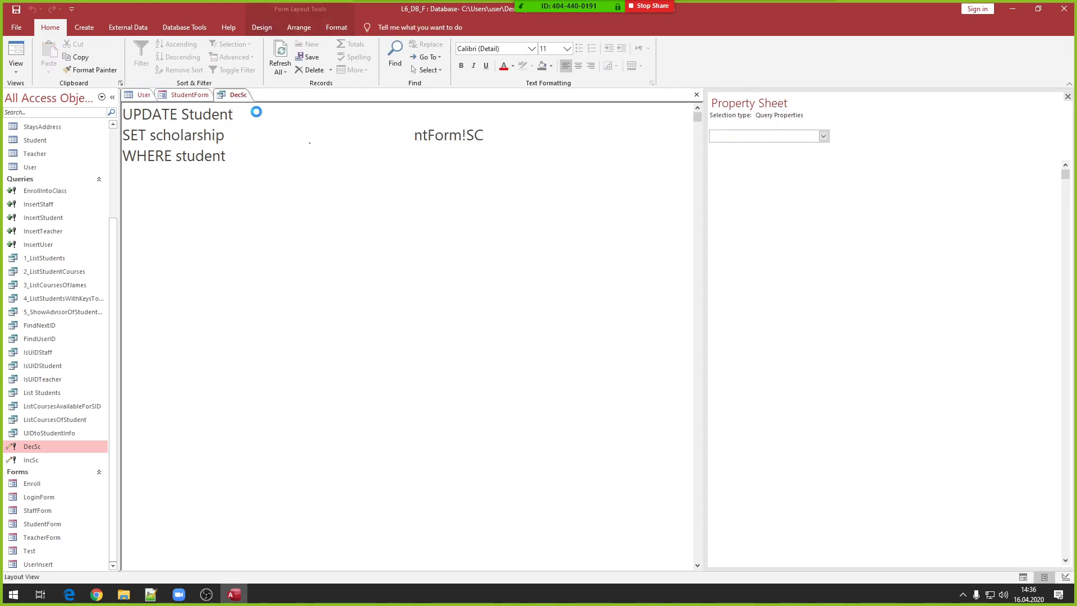
- Confirm the Choose Student combo box is named ST in its properties
click(37, 456)
right_click(37, 456)
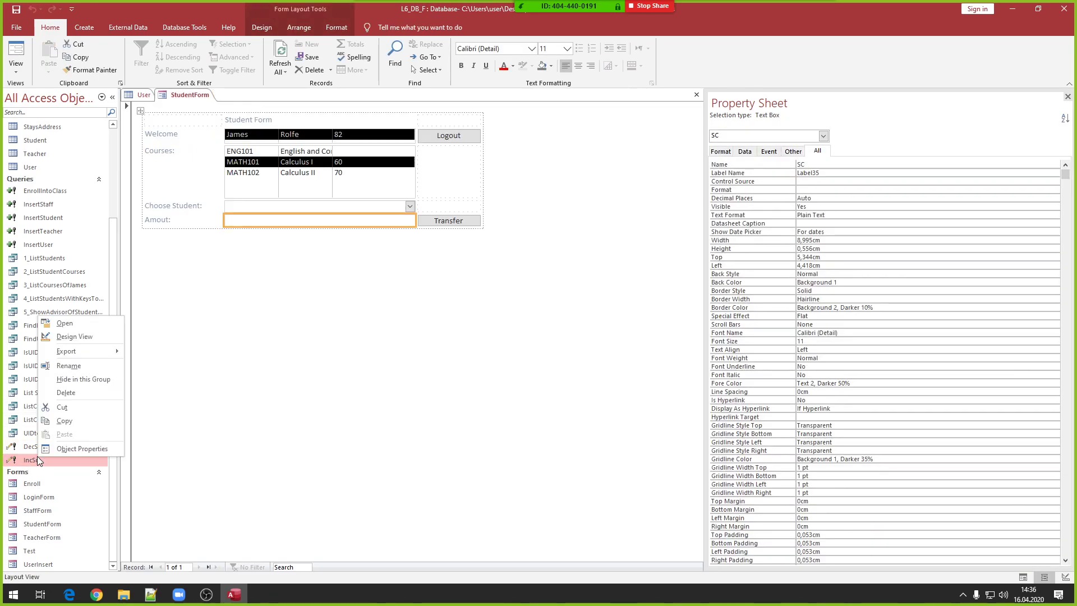
click(394, 303)
click(385, 209)
click(370, 206)
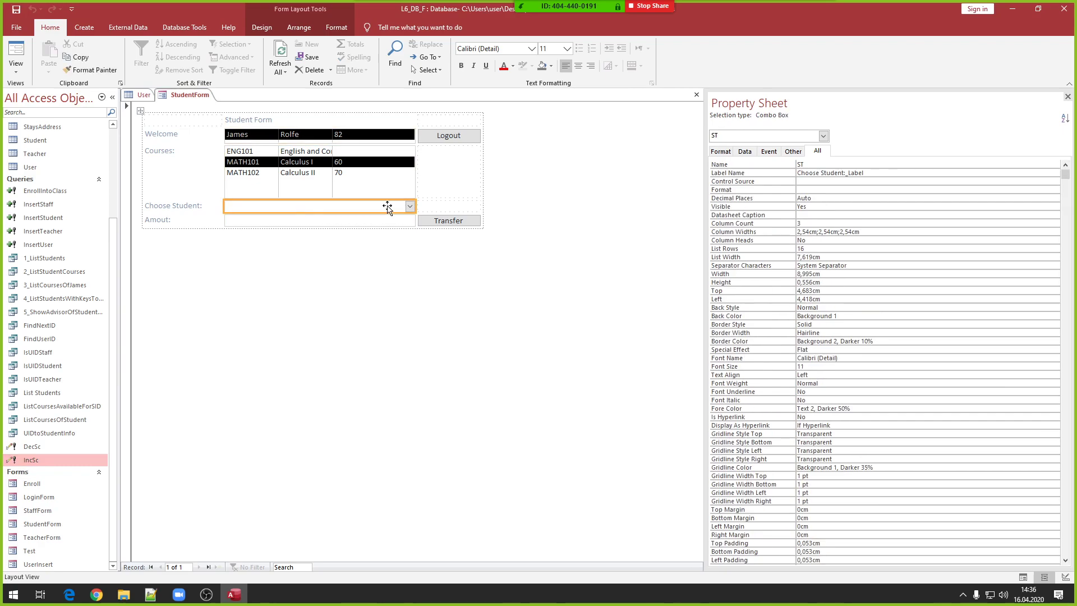
click(806, 166)
double_click(801, 166)
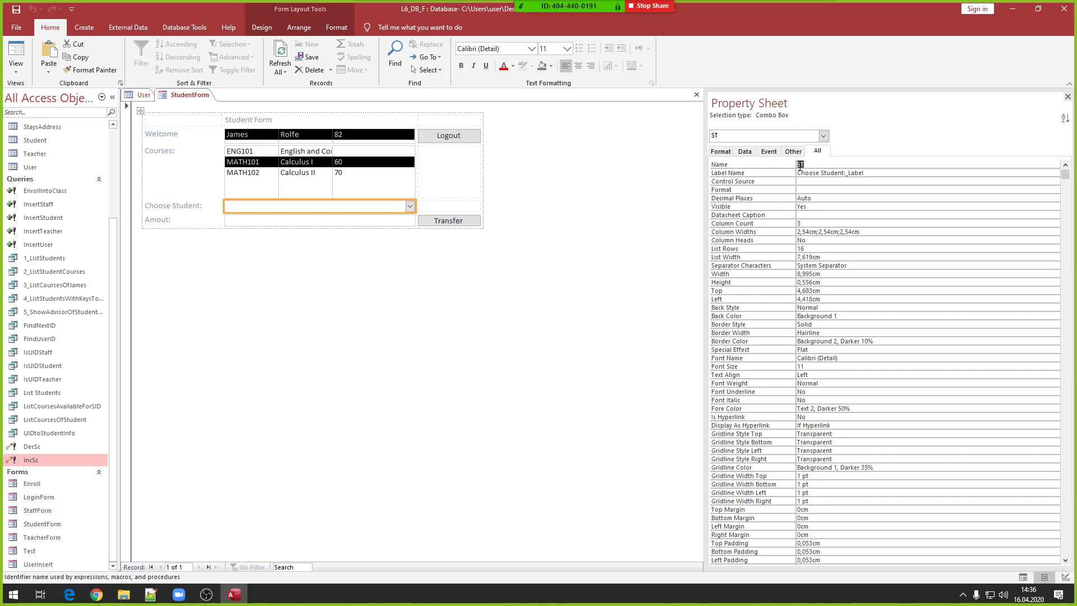
click(457, 284)
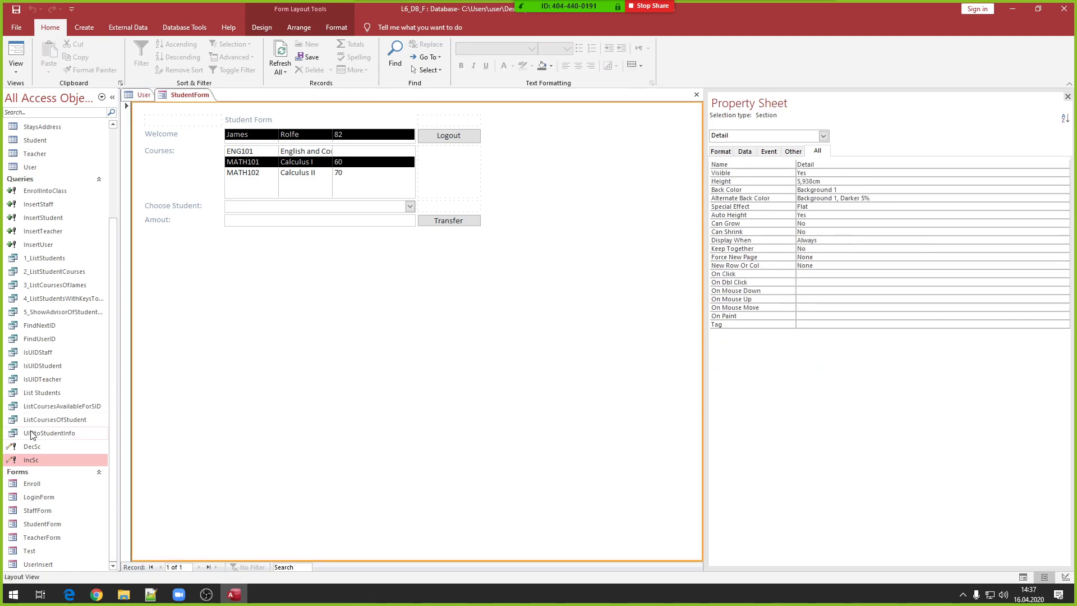
- Open IncSc's SQL, put SET on its own line, and highlight the scholarship plus amount and Forms!StudentForm!ST parts
right_click(33, 460)
click(70, 340)
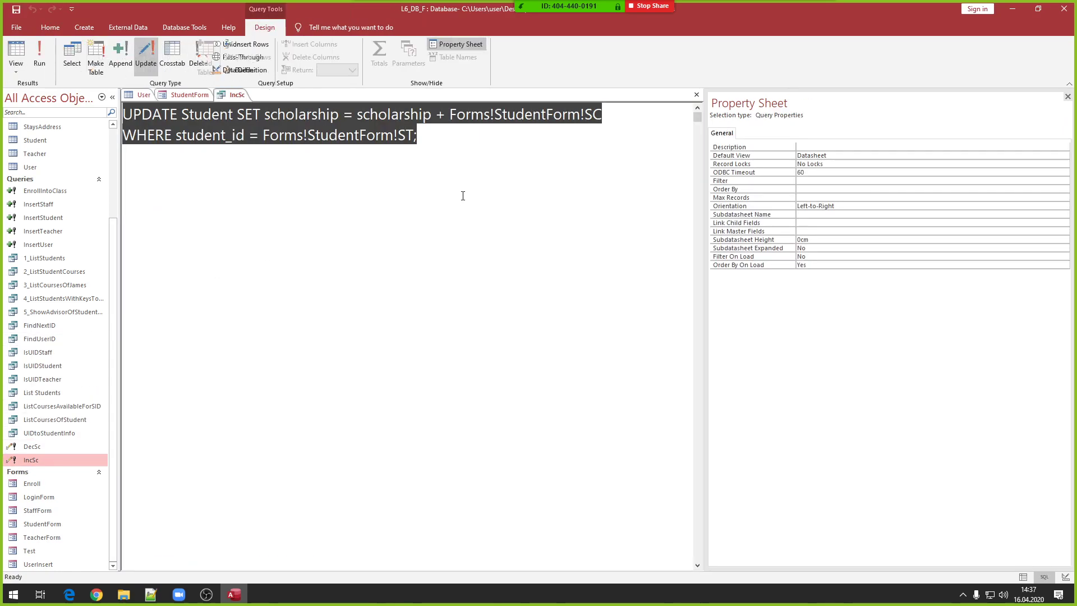
click(245, 114)
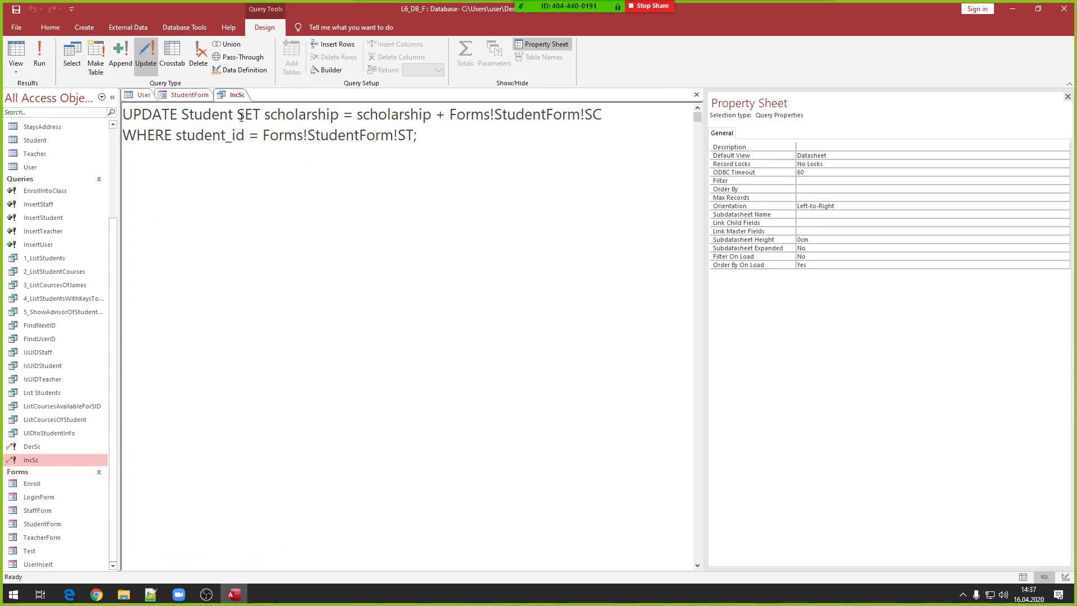
key(Return)
double_click(214, 117)
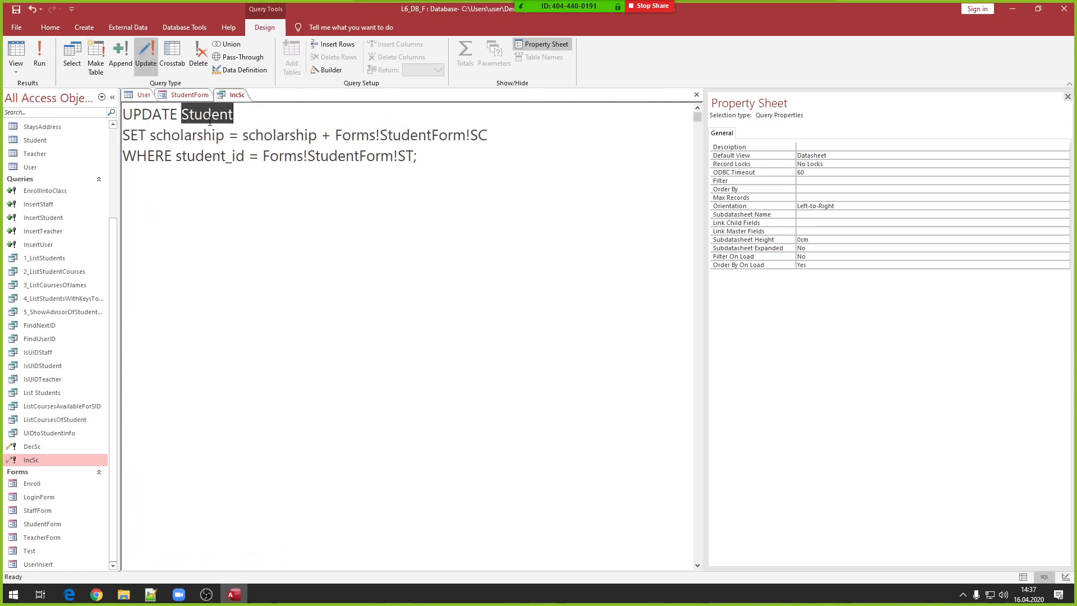
double_click(164, 135)
click(260, 137)
drag(242, 137, 336, 137)
click(327, 138)
double_click(327, 138)
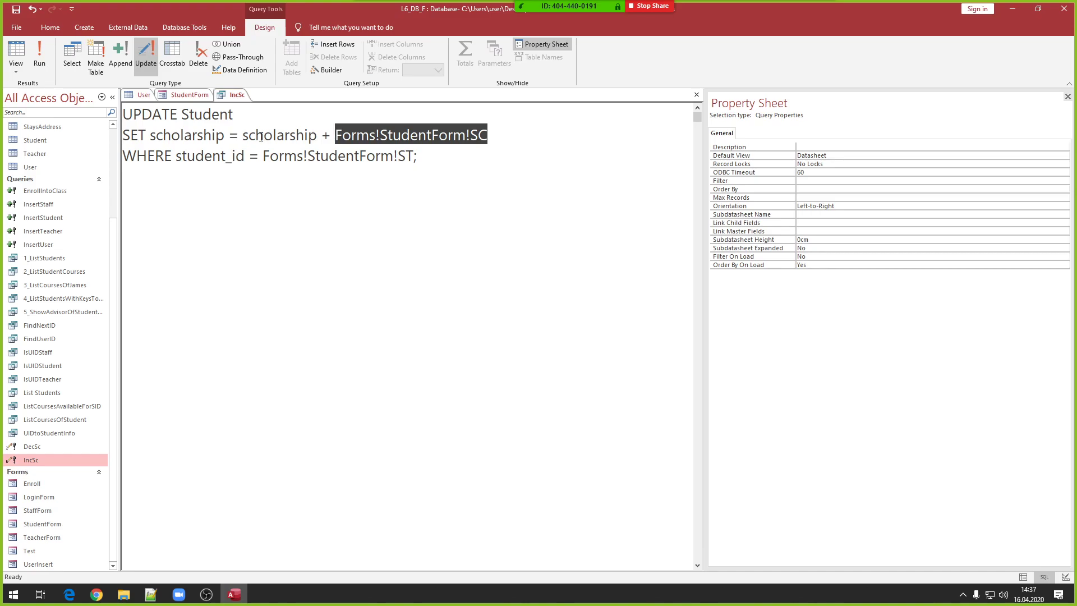
double_click(197, 157)
drag(265, 155, 399, 153)
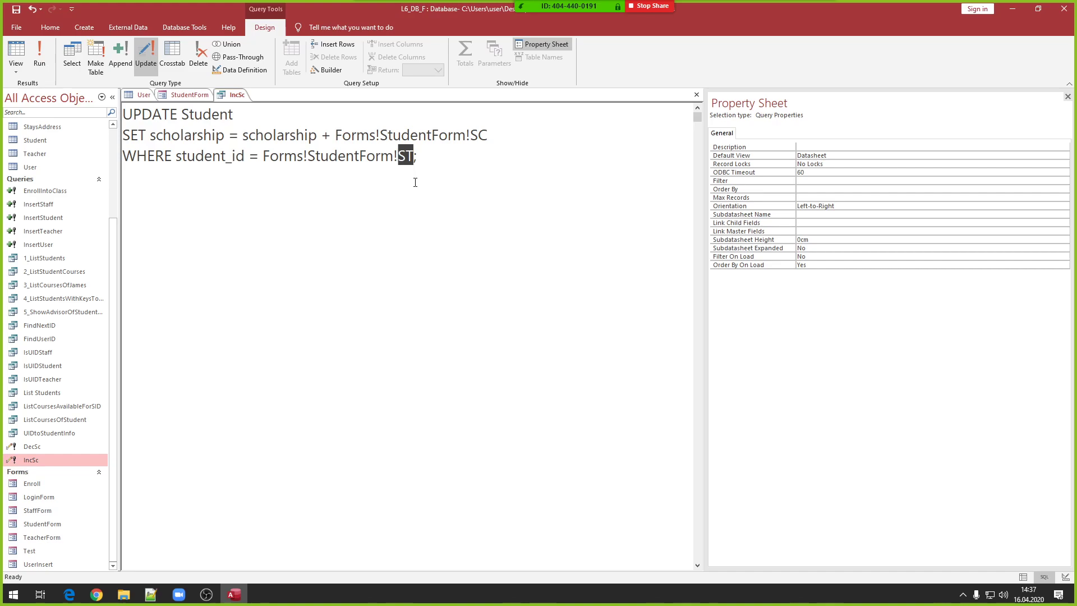
- Close the IncSc query, saving its changes
right_click(220, 105)
click(248, 120)
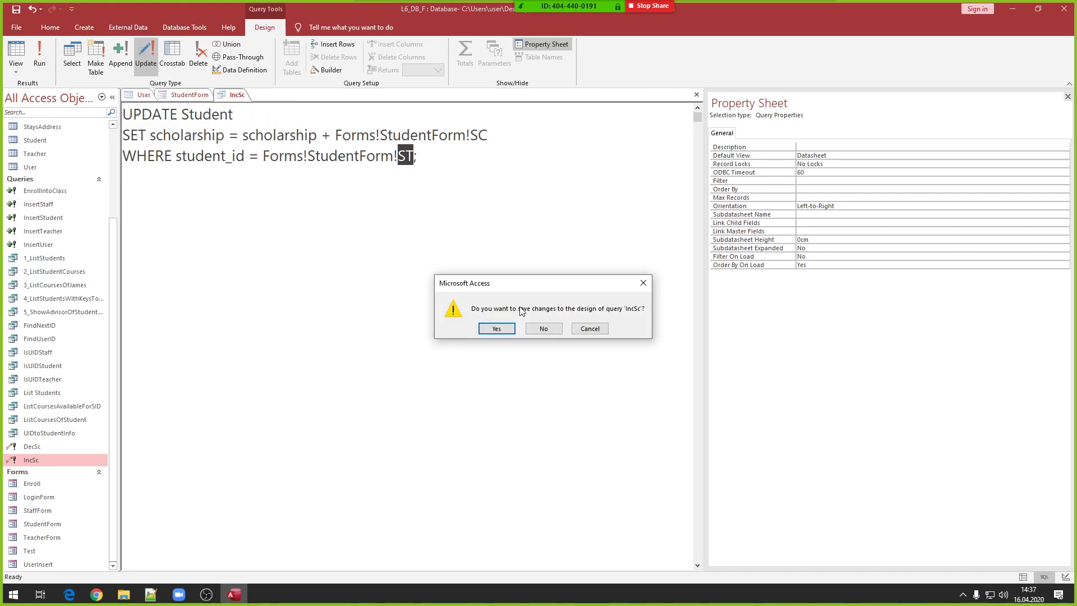
click(497, 328)
right_click(435, 272)
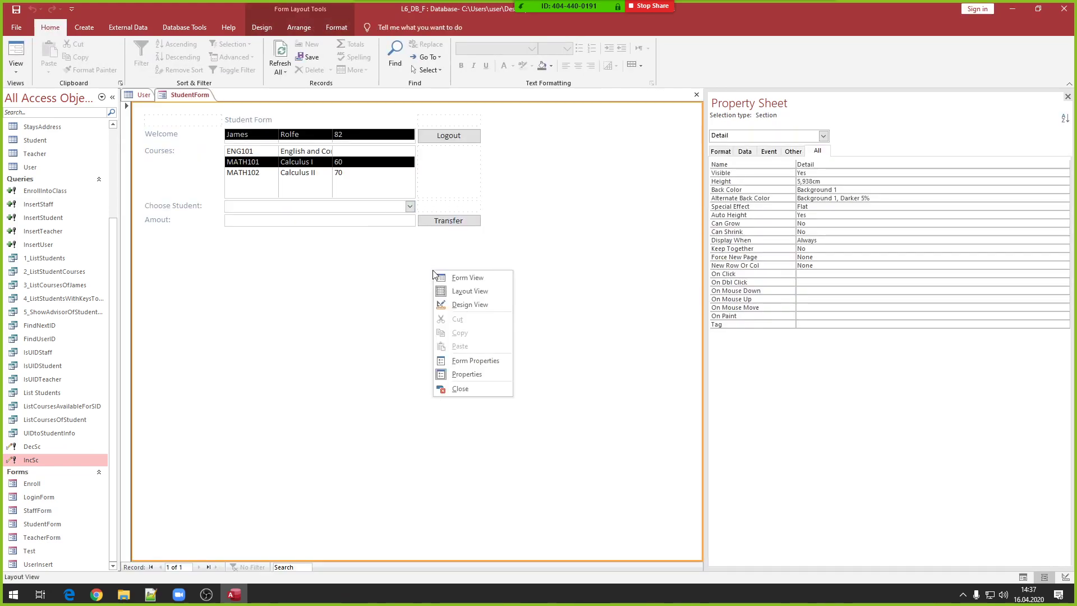
- Add an OpenQuery action running DecSc under the Transfer macro's Else branch
right_click(449, 220)
click(469, 225)
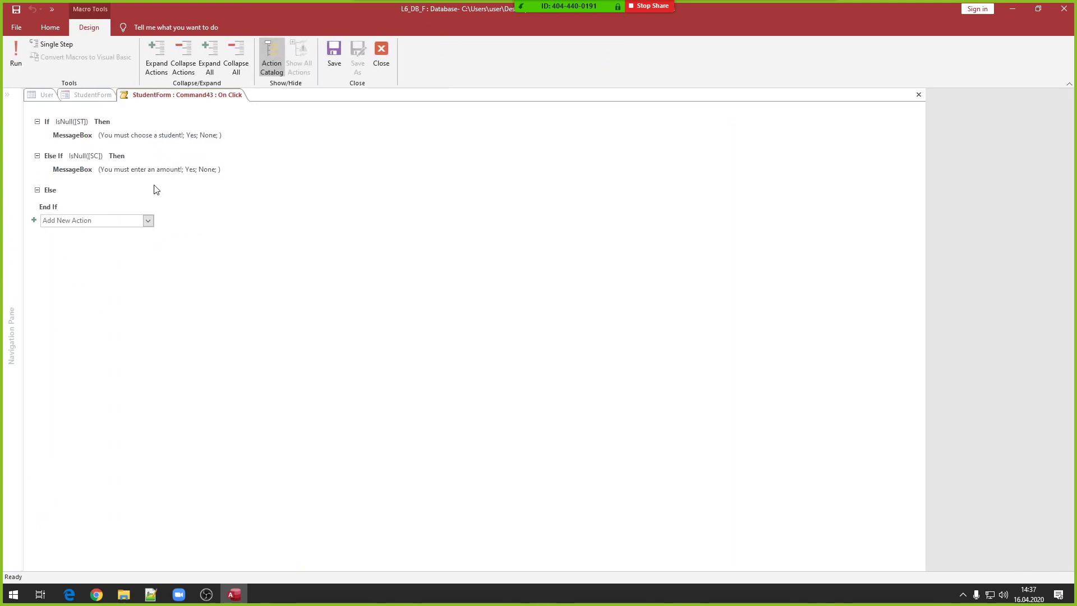
click(70, 194)
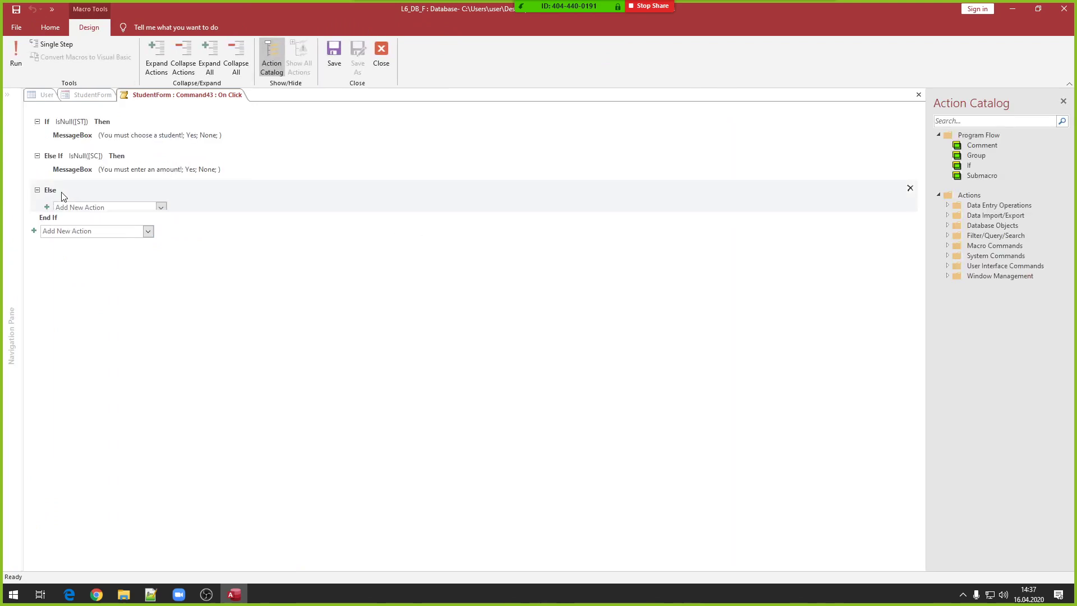
click(89, 208)
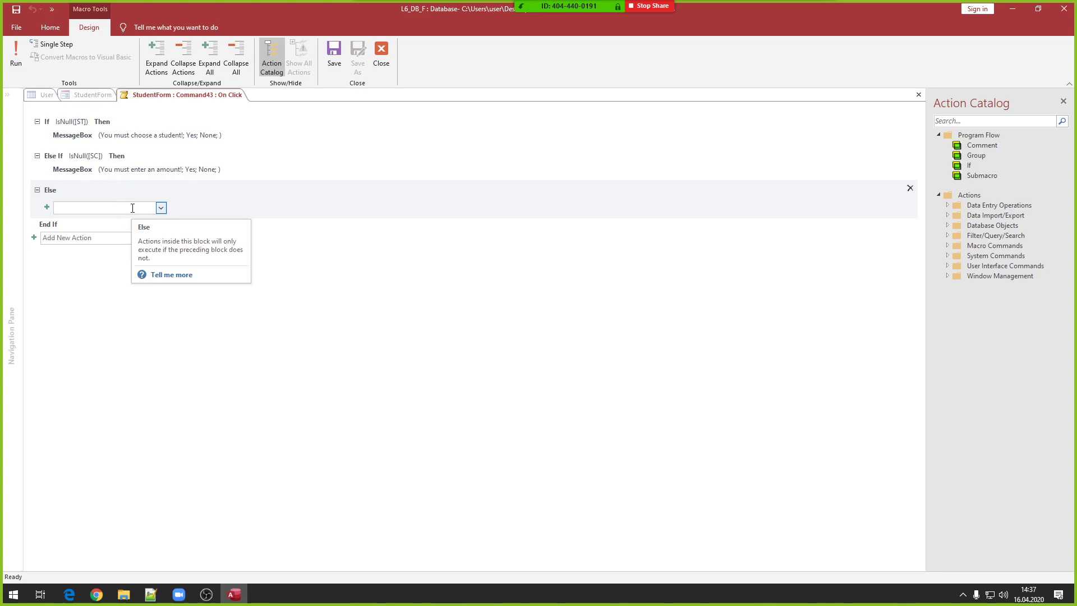
text(OpenQuery)
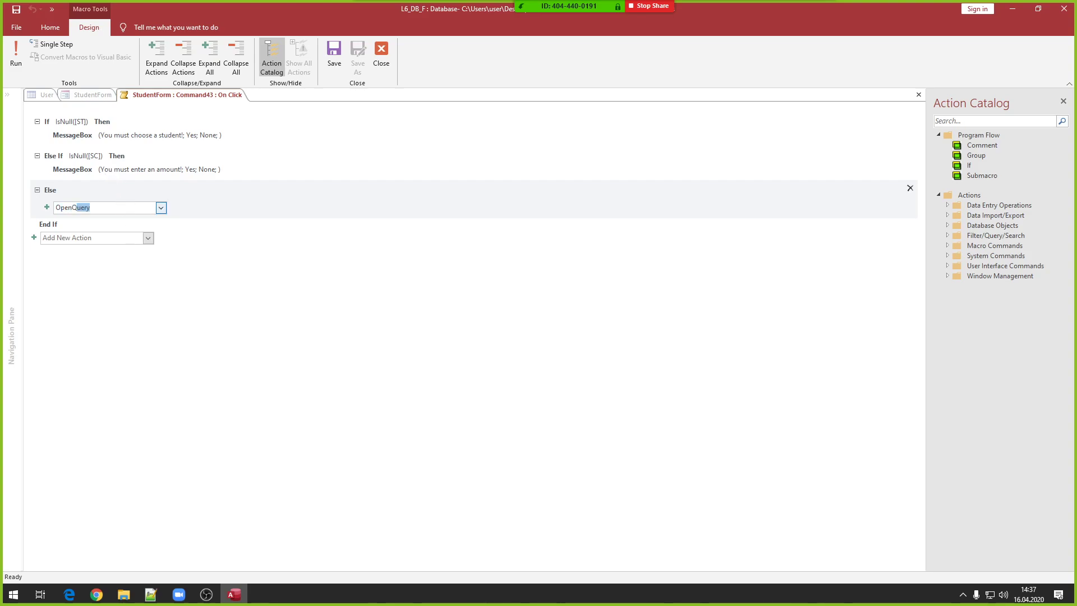
key(Return)
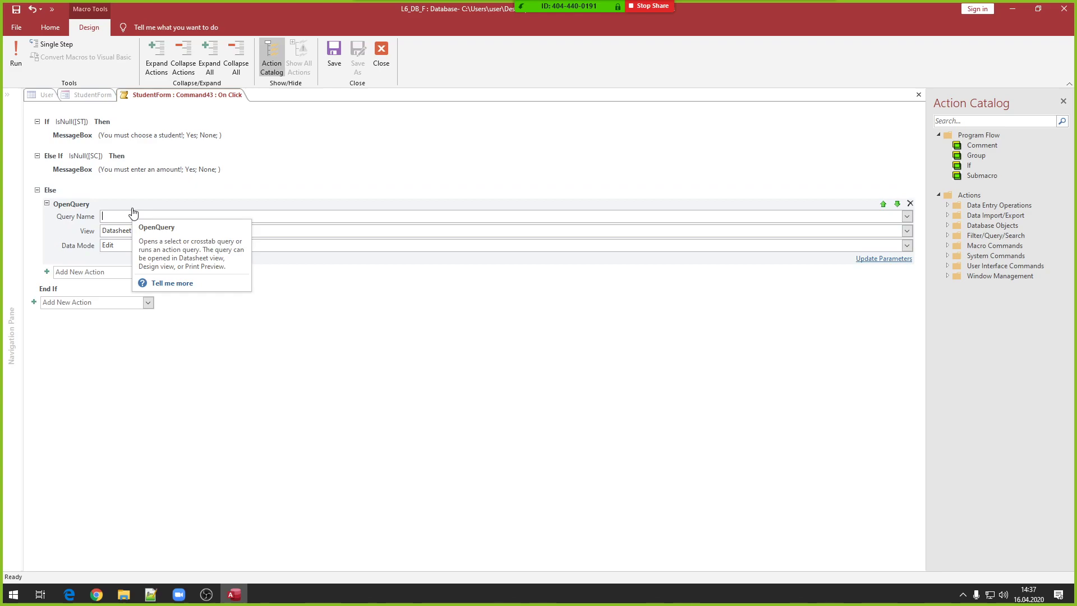
click(905, 220)
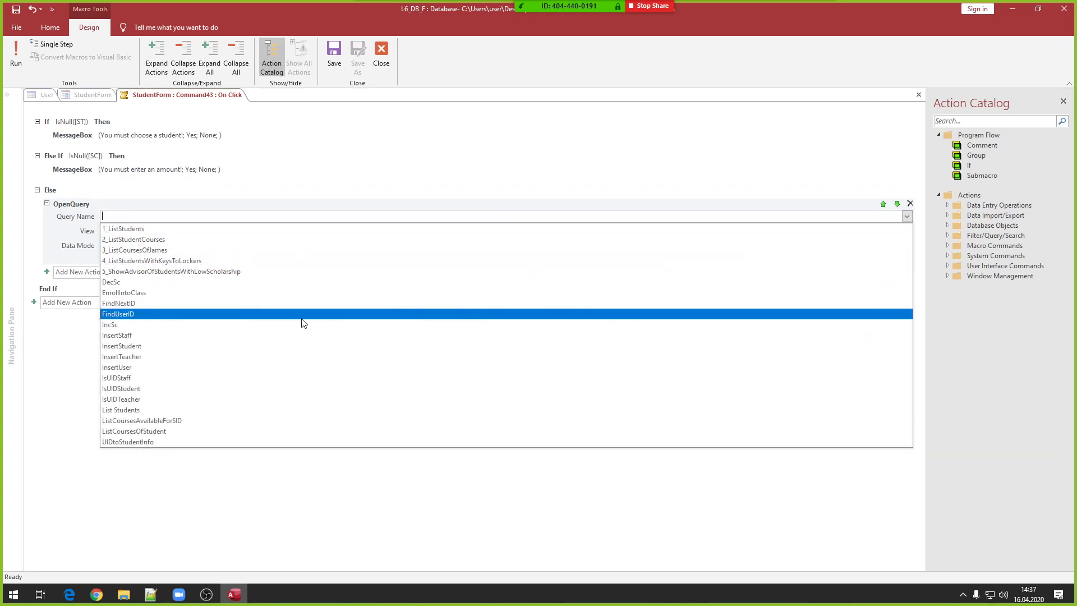
click(166, 282)
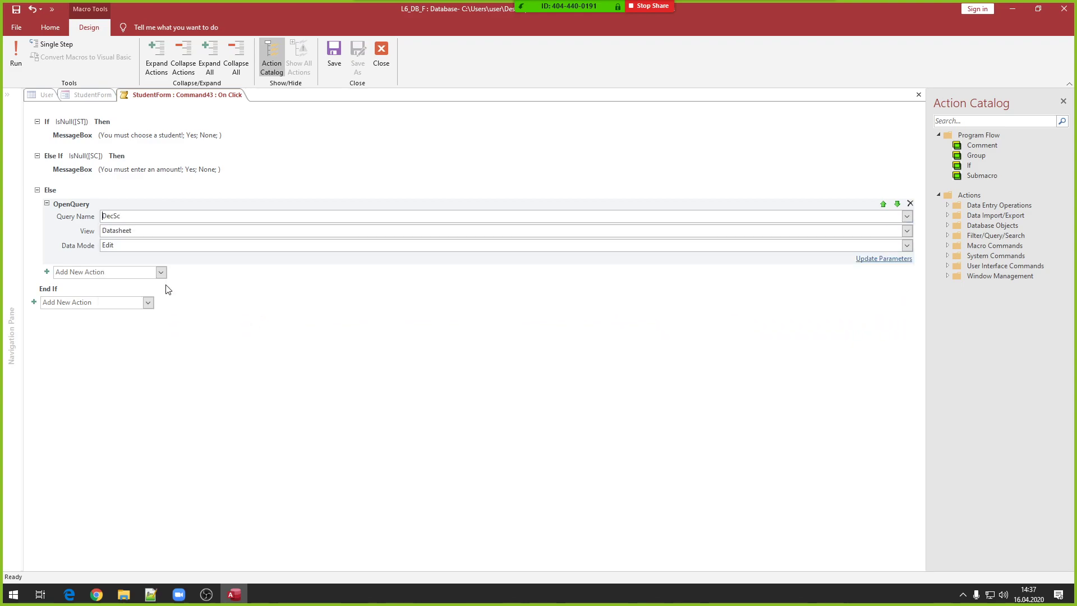
- Add a second OpenQuery action for IncSc, replacing a mistaken OpenForm action
click(94, 273)
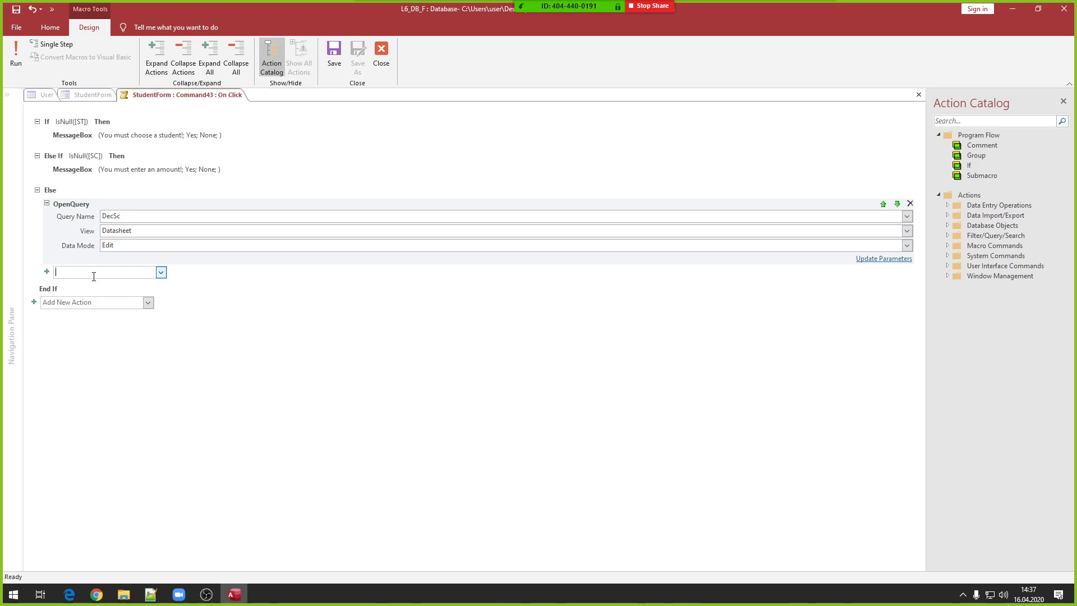
text(OpenForm)
key(Return)
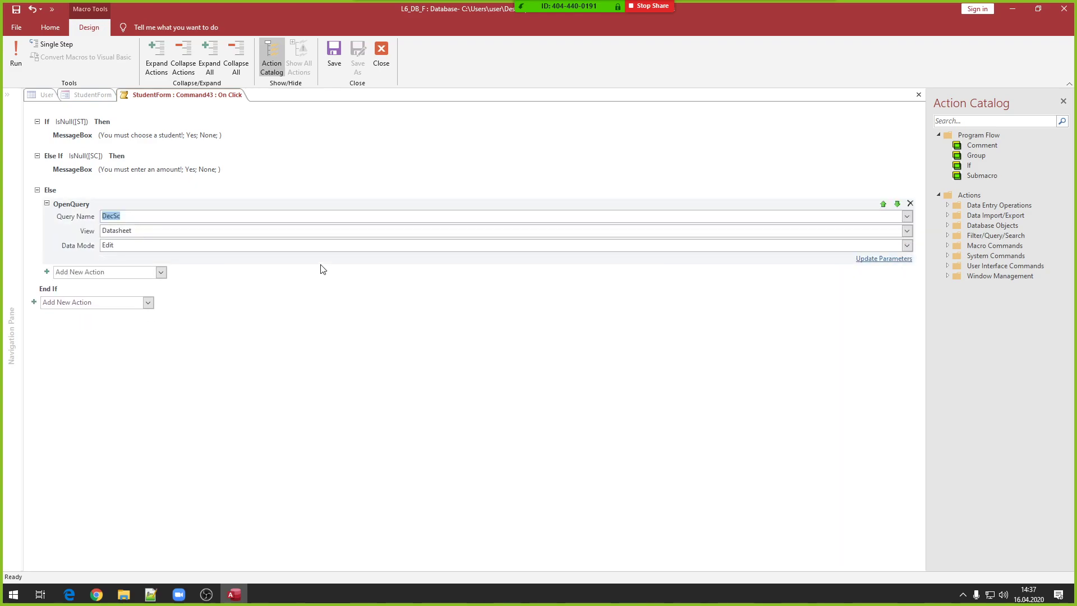
click(910, 259)
click(114, 275)
text(OpenQuery)
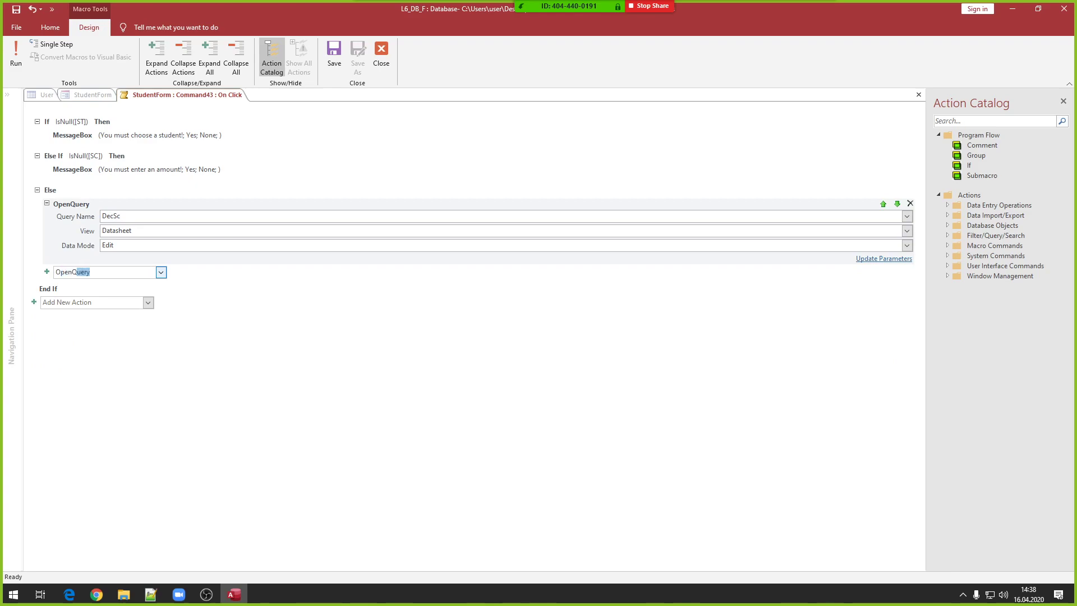
key(Return)
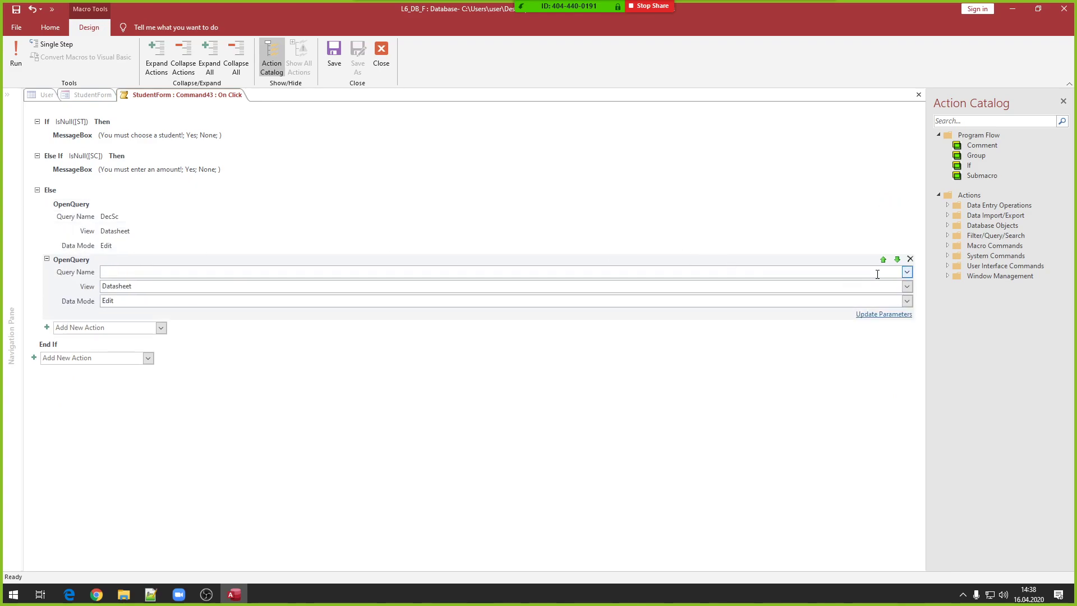
click(907, 273)
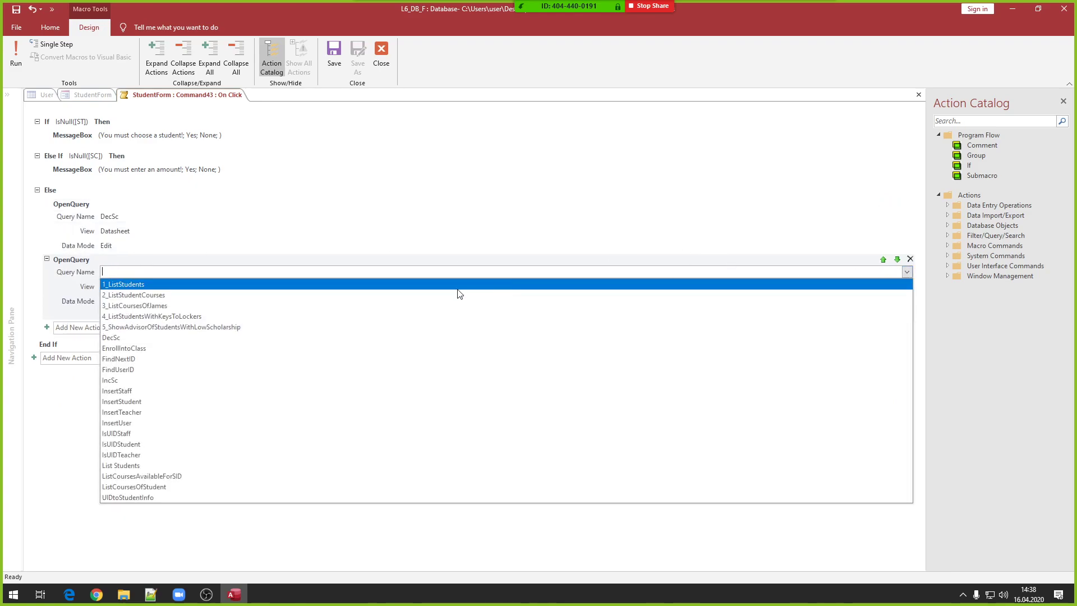
click(132, 381)
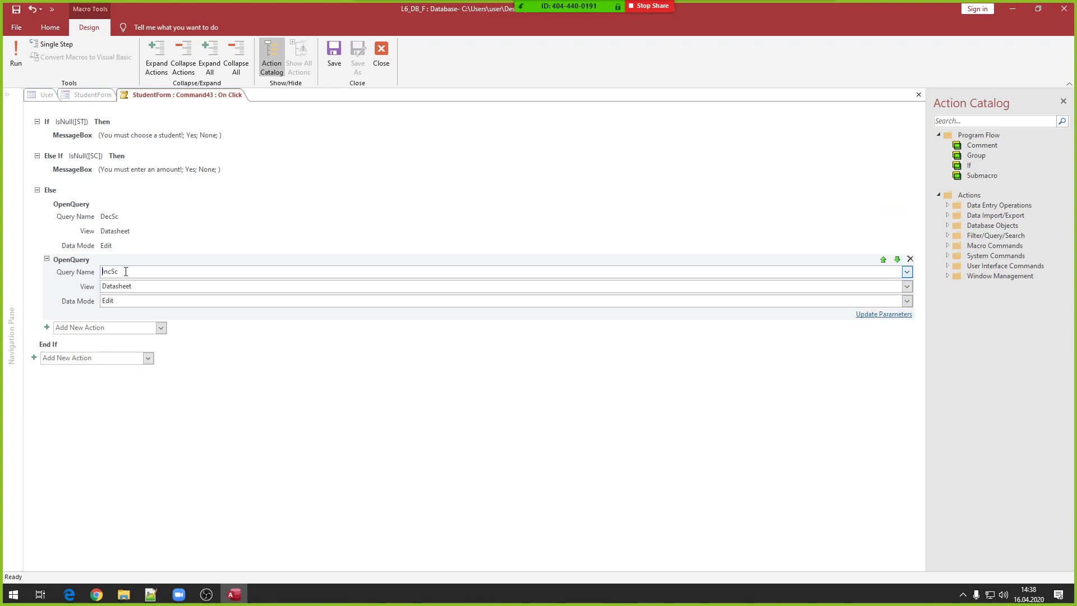
click(93, 329)
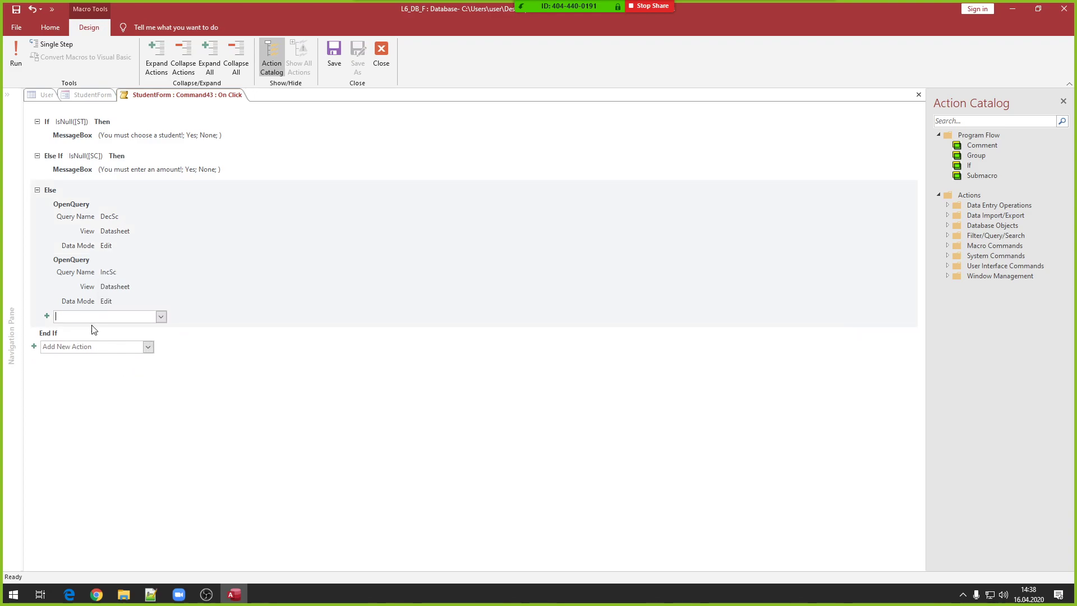
- Add a MessageBox with message = "Successfully sent " & SC & " to student id: " & ST
text(mes)
key(Return)
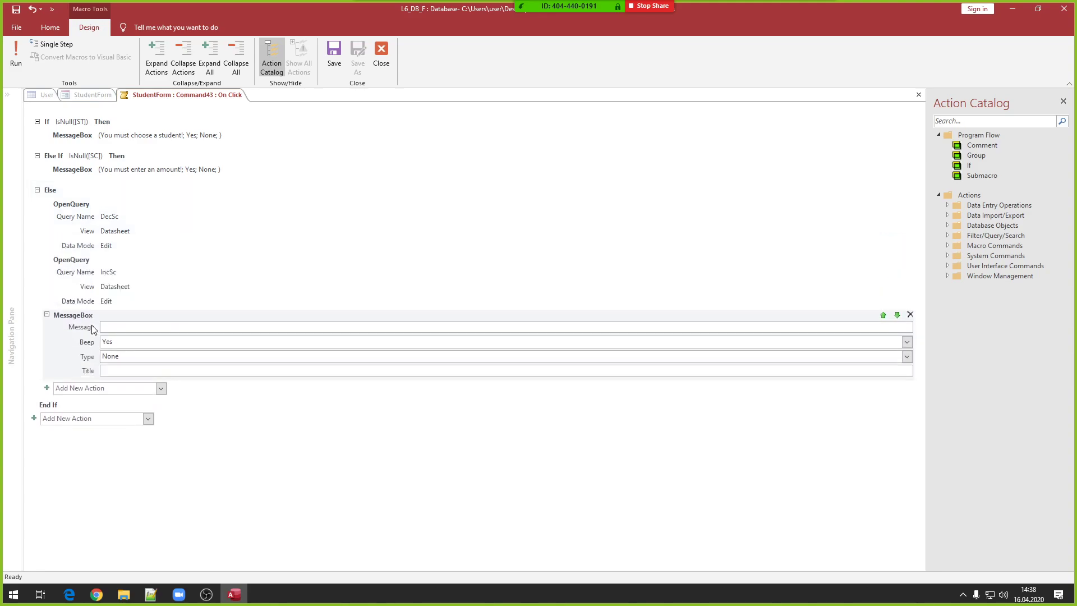
text(= "Successfuy)
text(sent " & )
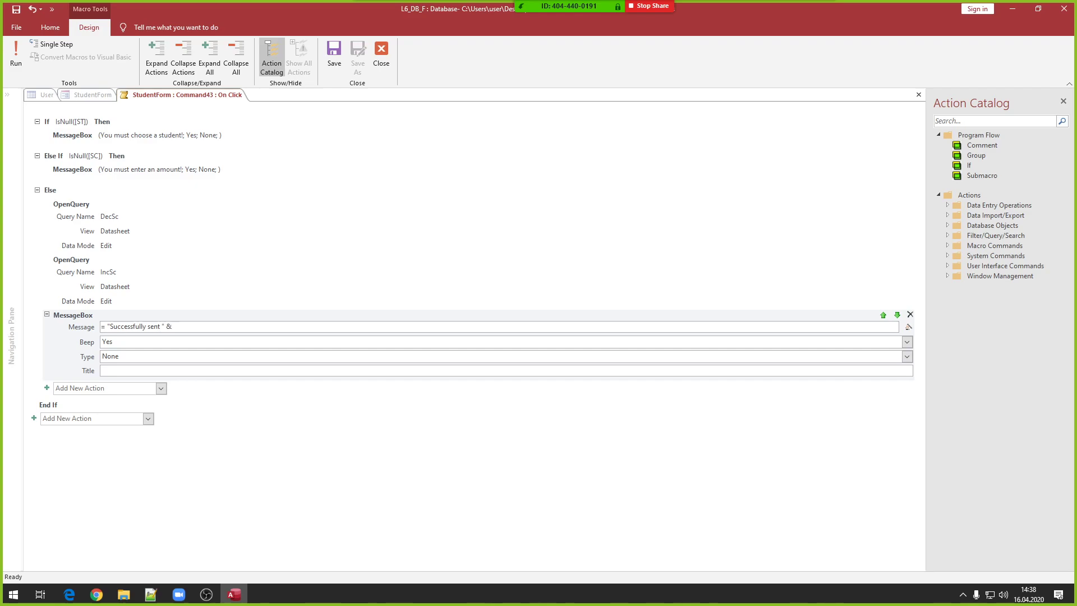
text(SC & " to student id: " & [)
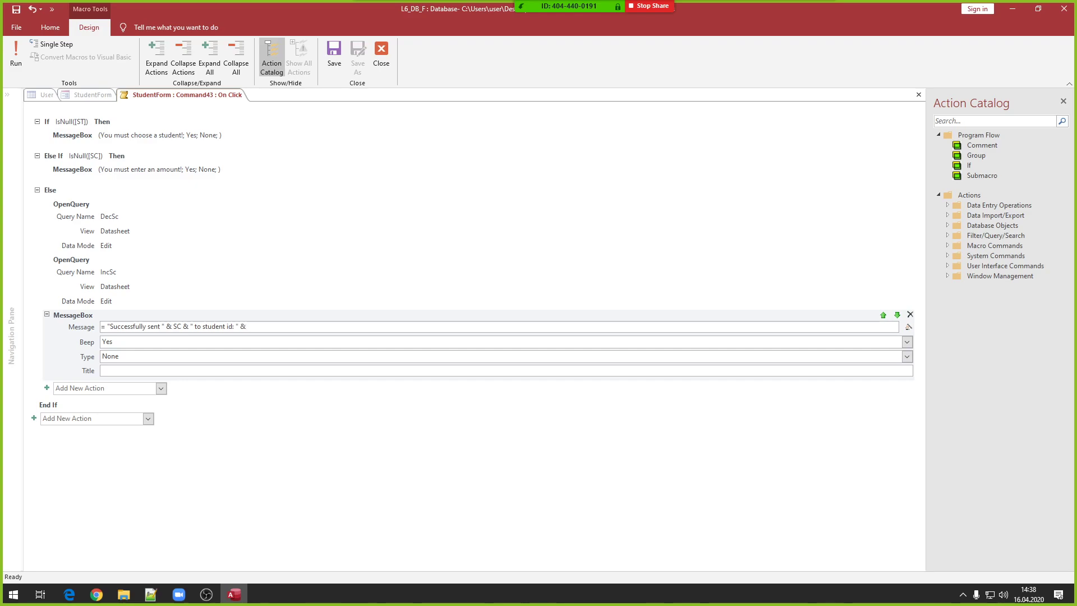
text(Te)
key(Tab)
key(BackSpace)
key(BackSpace)
key(BackSpace)
key(BackSpace)
key(BackSpace)
key(BackSpace)
key(BackSpace)
key(BackSpace)
key(BackSpace)
text(ST)
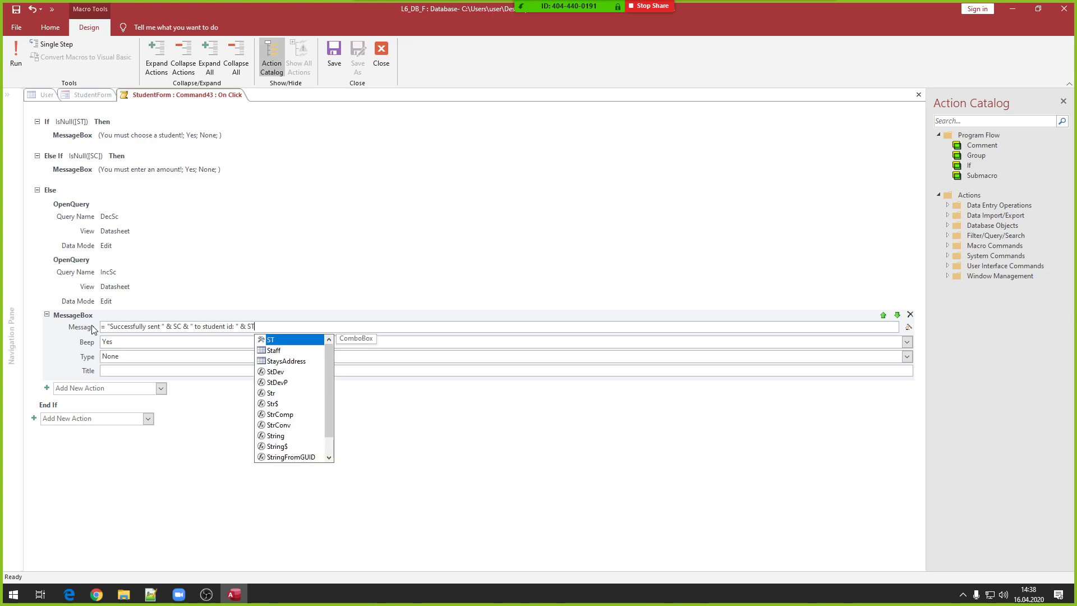
click(93, 329)
key(ctrl+c)
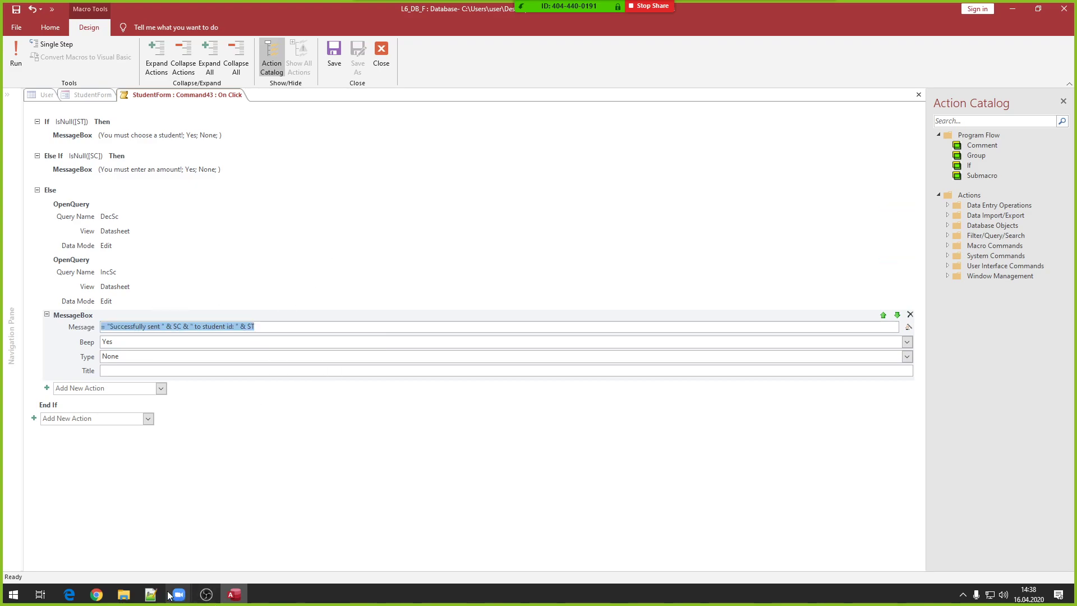
click(150, 594)
- Paste the success-message expression onto notes line 27 and check its SC and ST parts
click(169, 354)
click(146, 334)
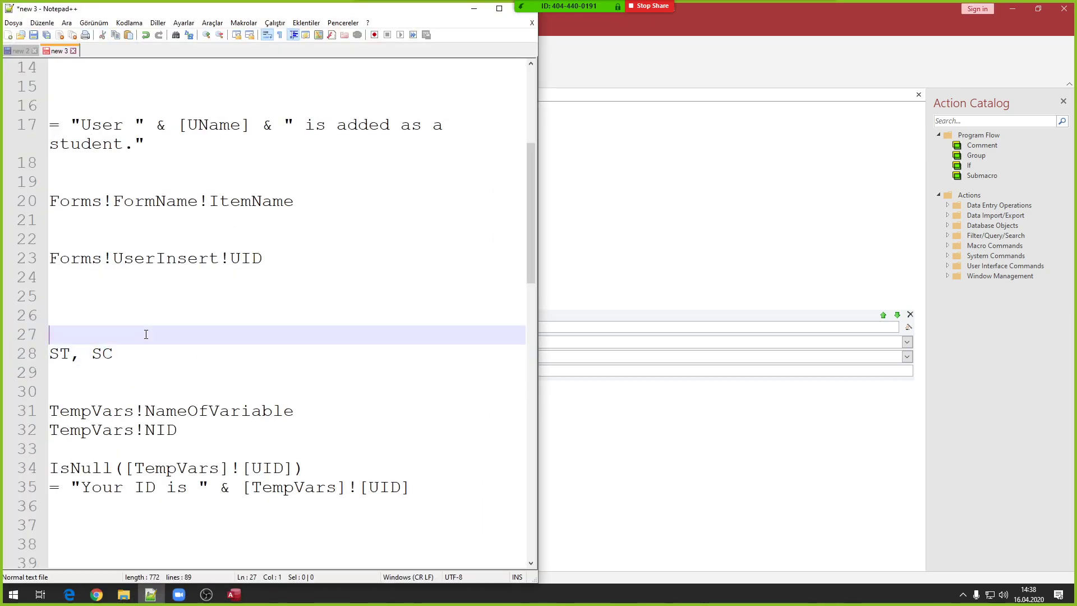
key(ctrl+v)
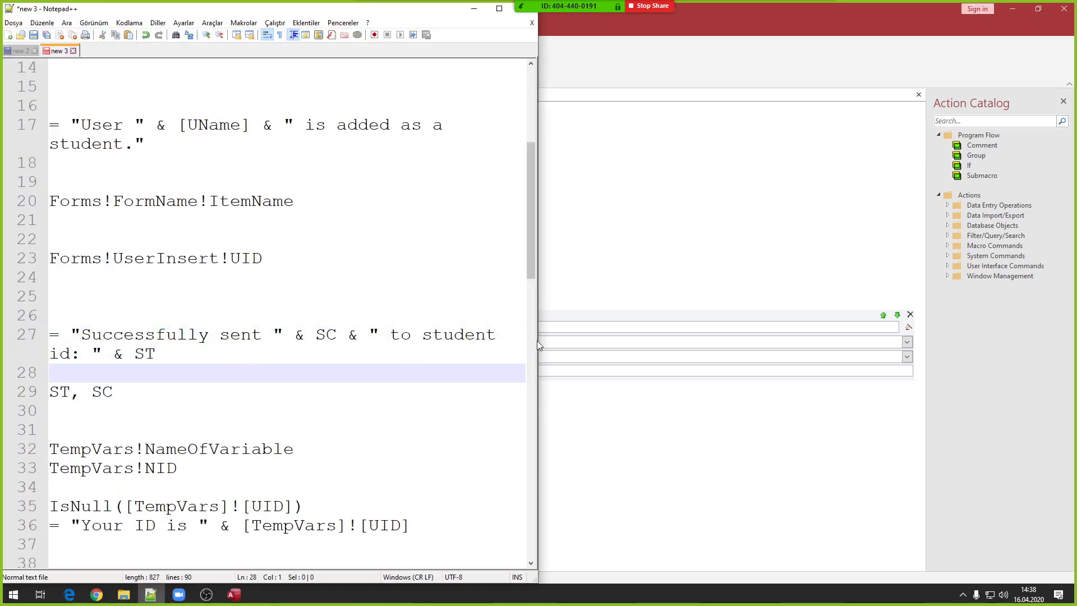
drag(537, 341, 940, 341)
drag(71, 315, 283, 309)
double_click(326, 315)
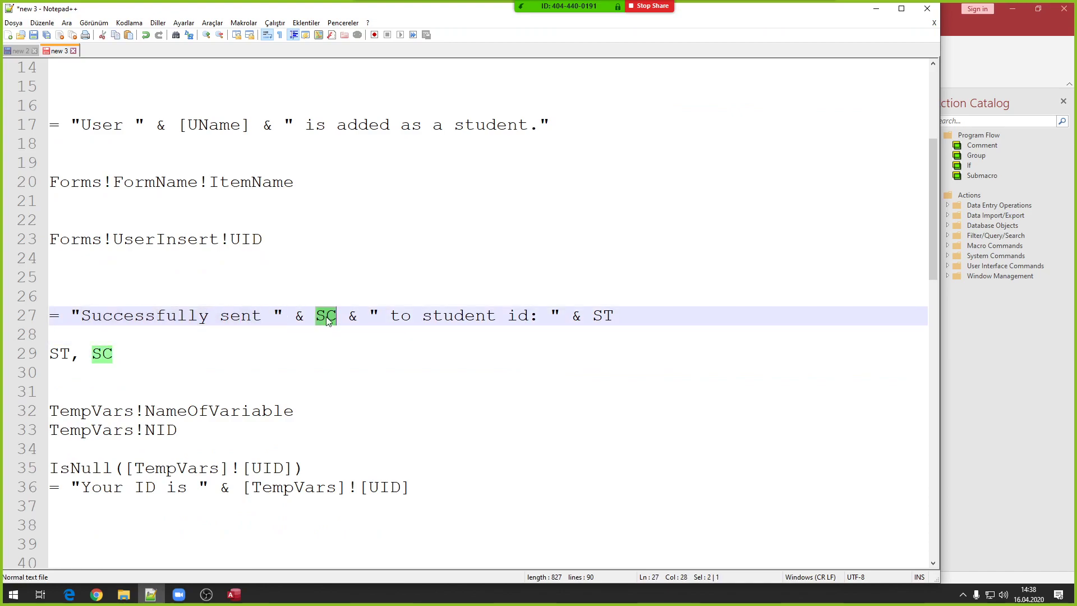
click(423, 317)
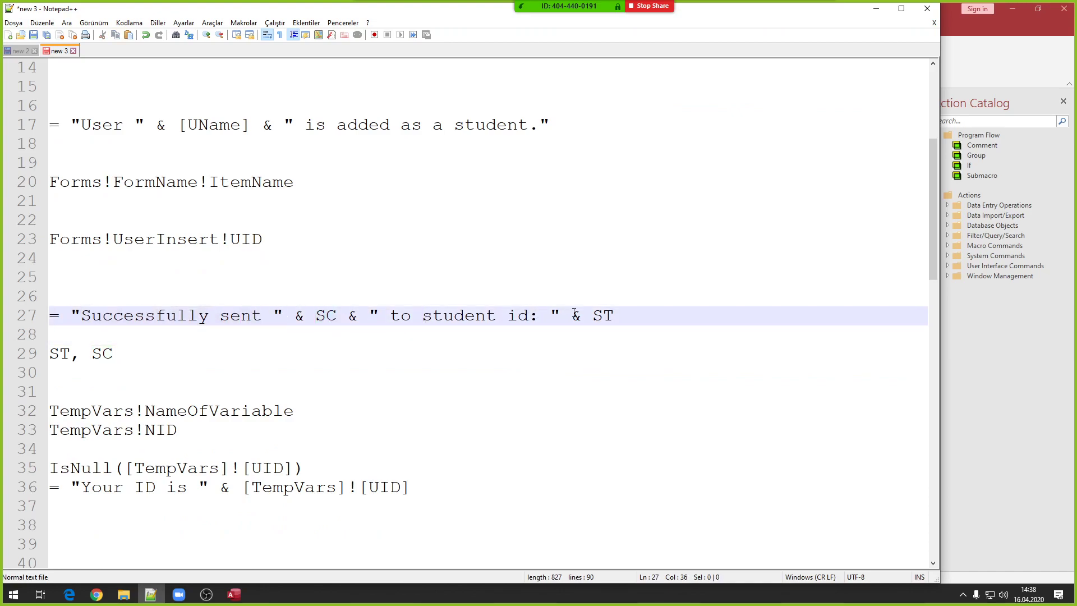
double_click(603, 315)
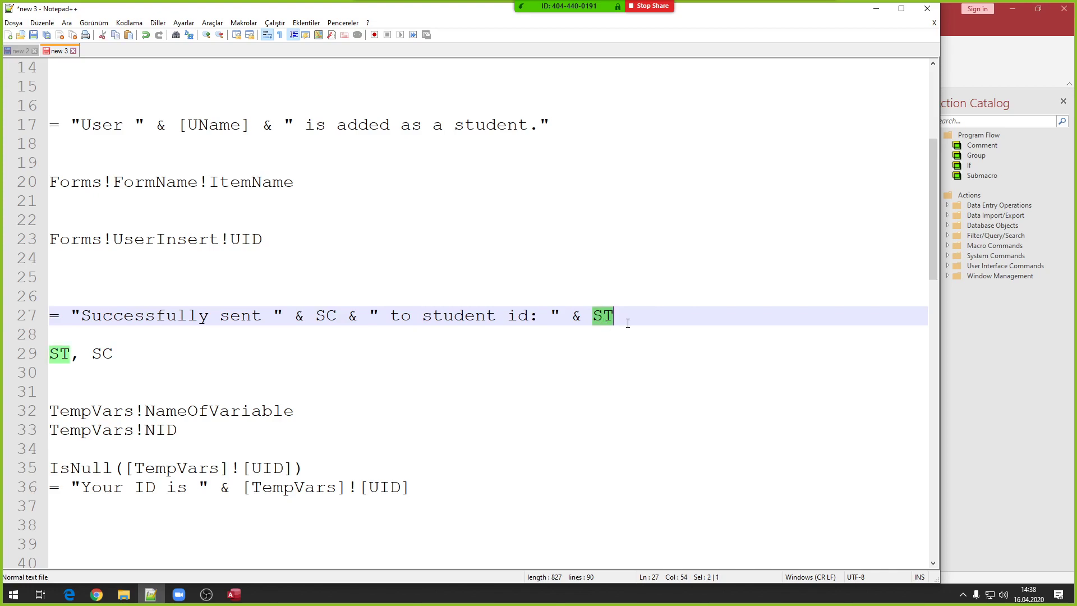
click(884, 15)
click(378, 60)
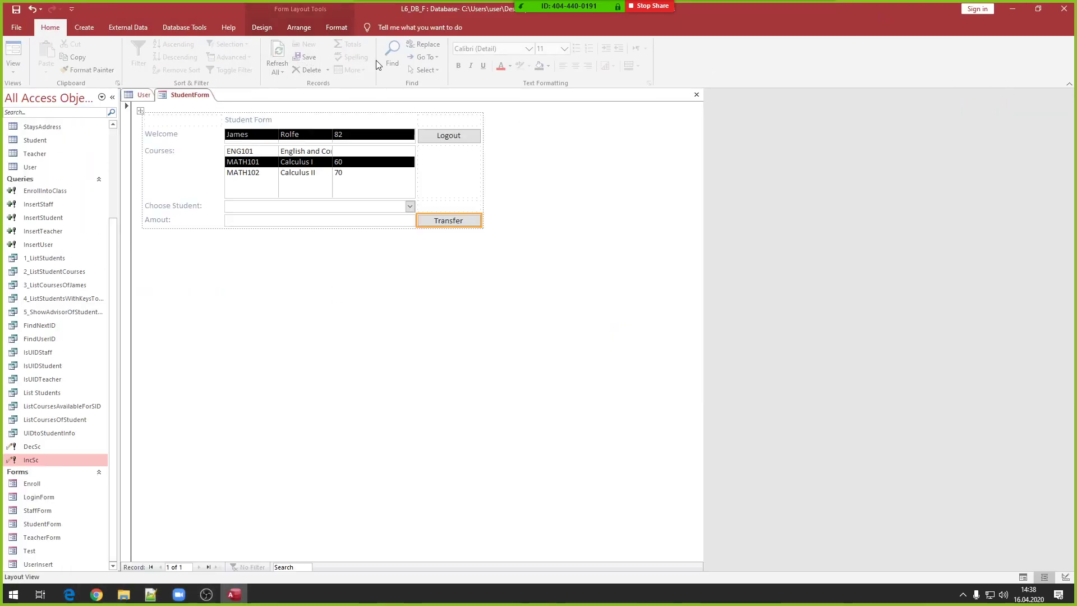
- Save and close StudentForm, close the User table, and log in through LoginForm
right_click(309, 302)
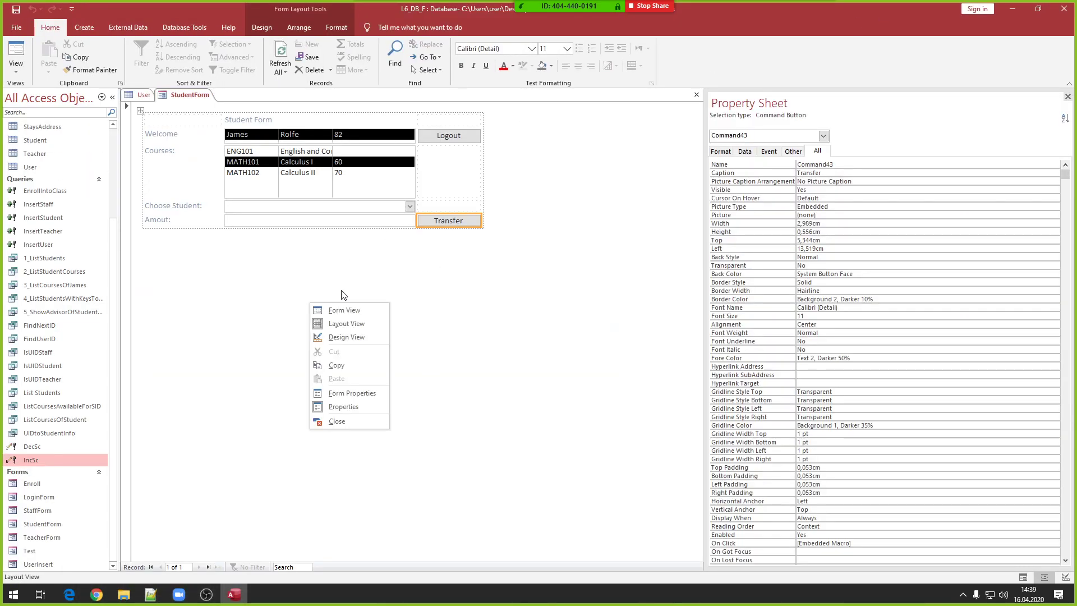
click(336, 422)
click(497, 329)
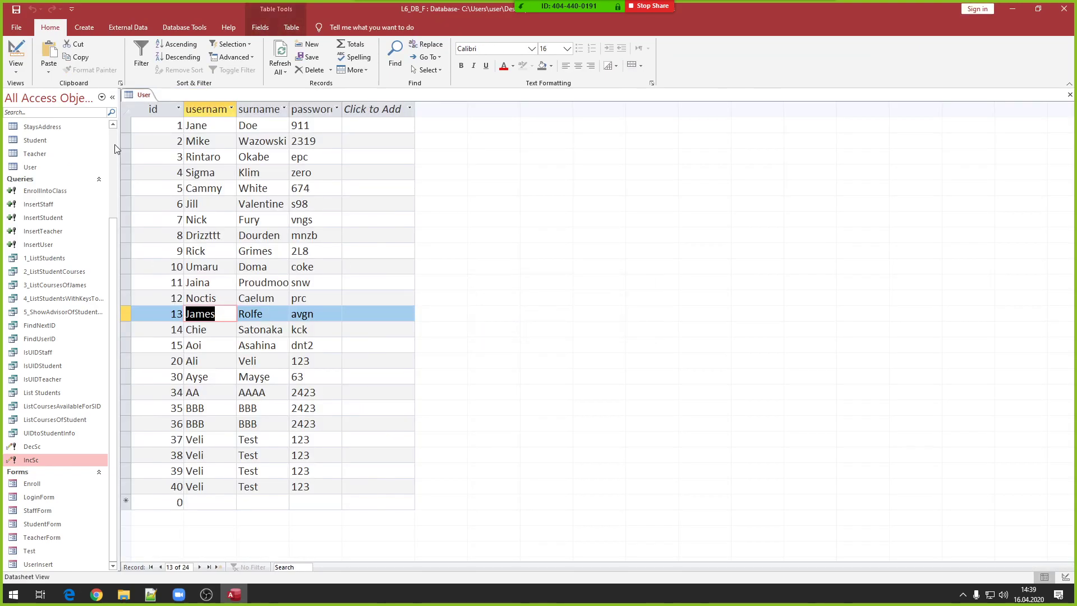
right_click(141, 94)
click(157, 118)
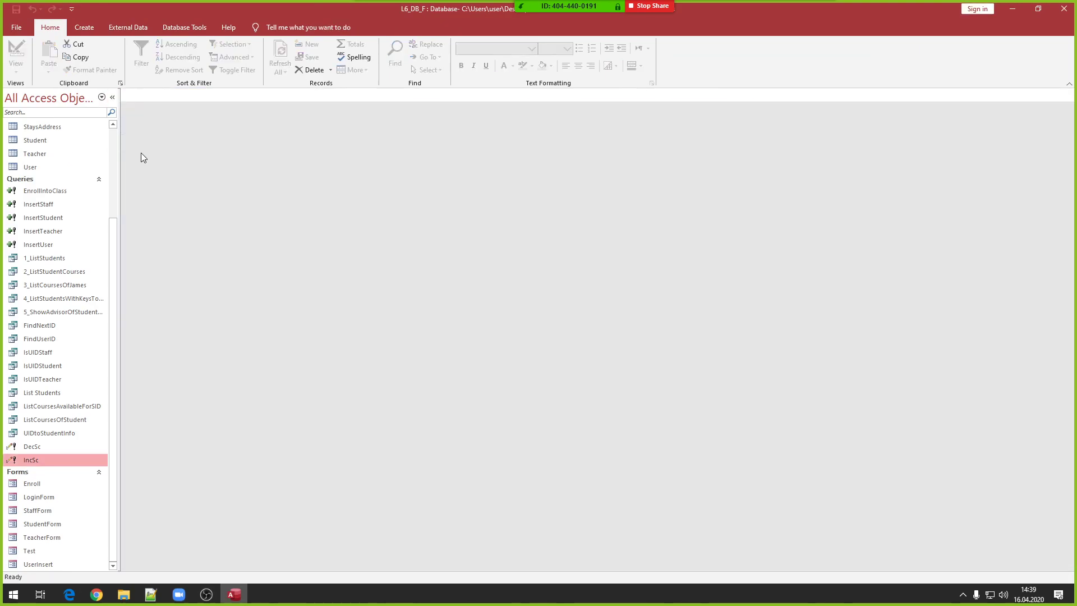
double_click(45, 497)
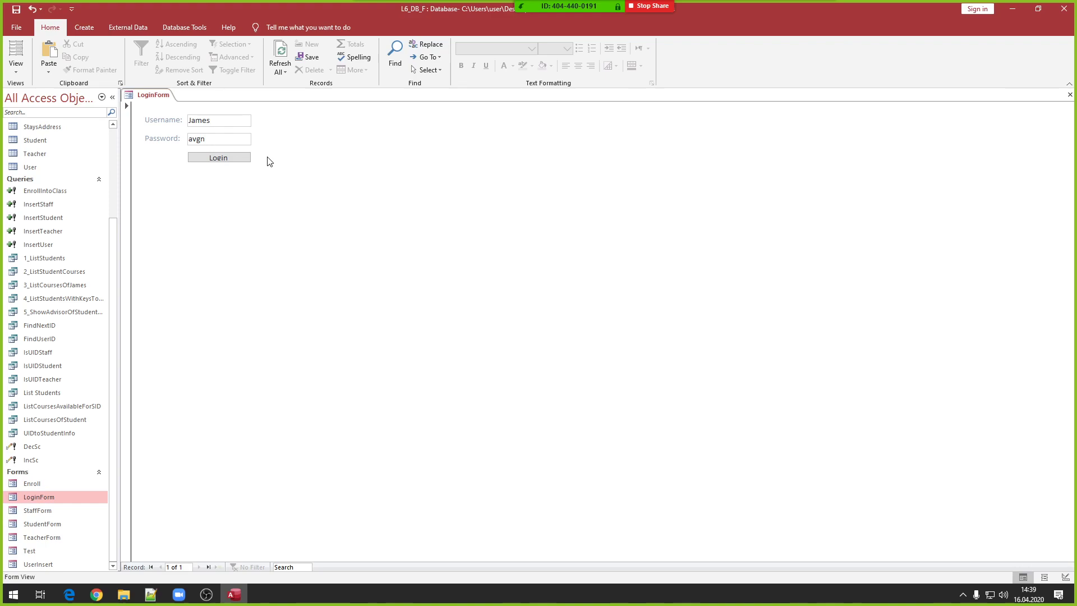
click(242, 159)
click(550, 234)
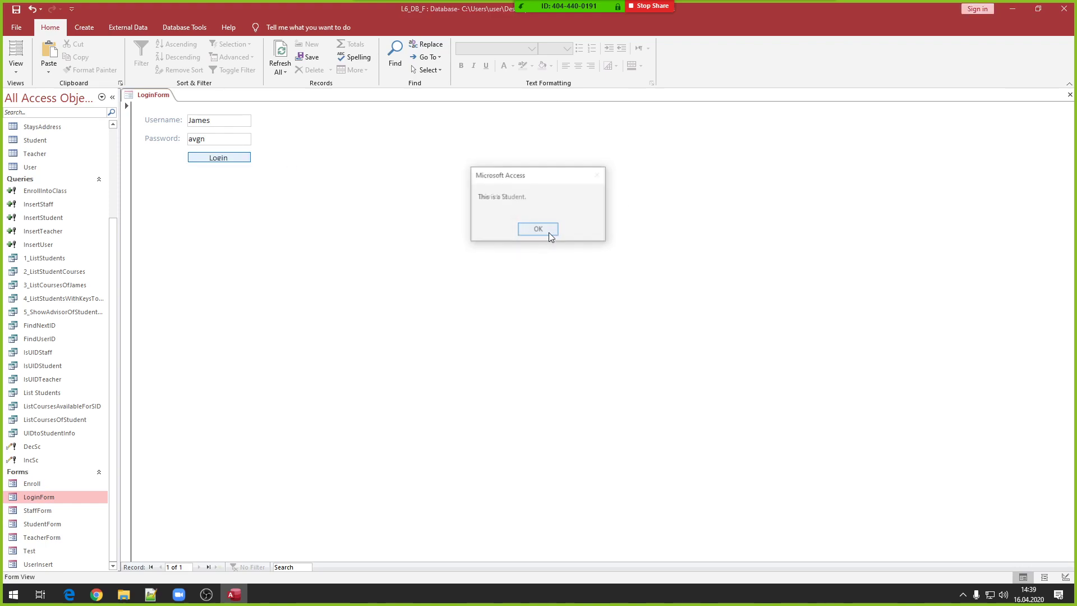
click(548, 232)
click(549, 233)
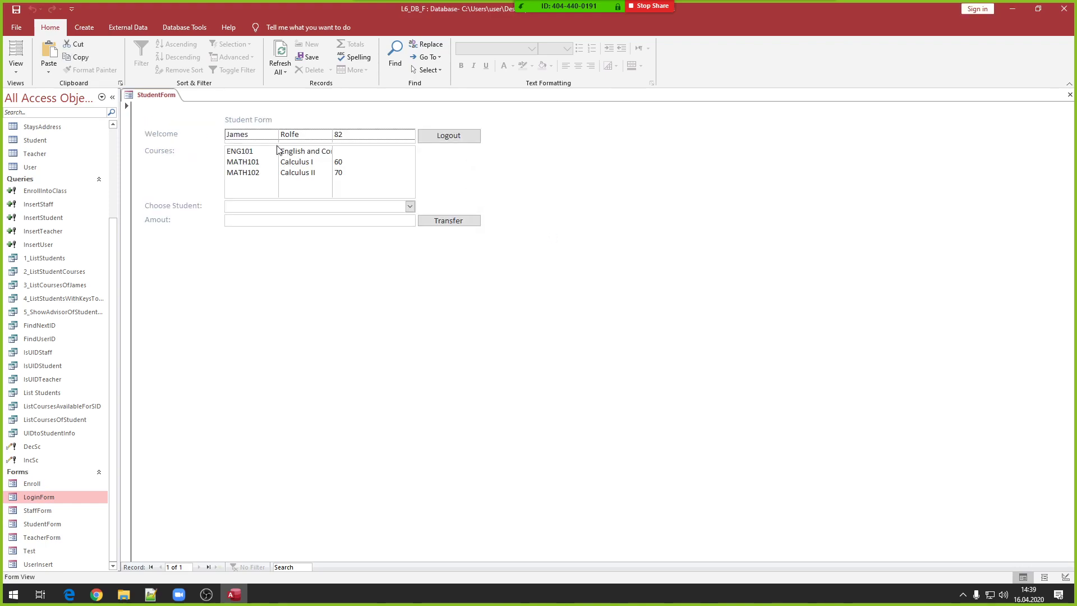
- Trigger the no-student warning, then transfer 60 to student 9, confirming both update queries
click(347, 138)
click(448, 221)
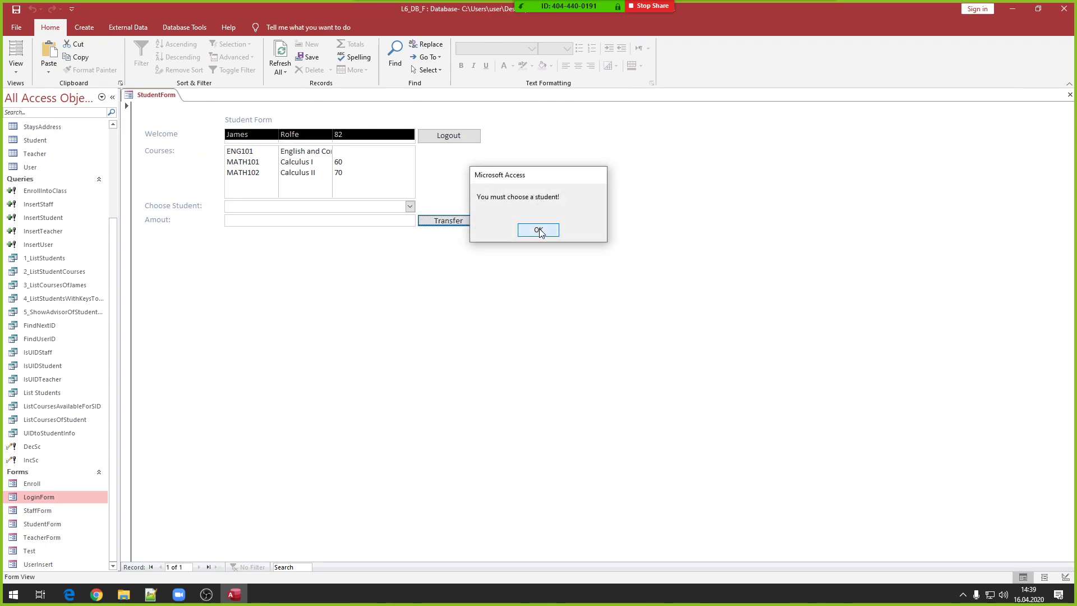
click(542, 230)
click(410, 207)
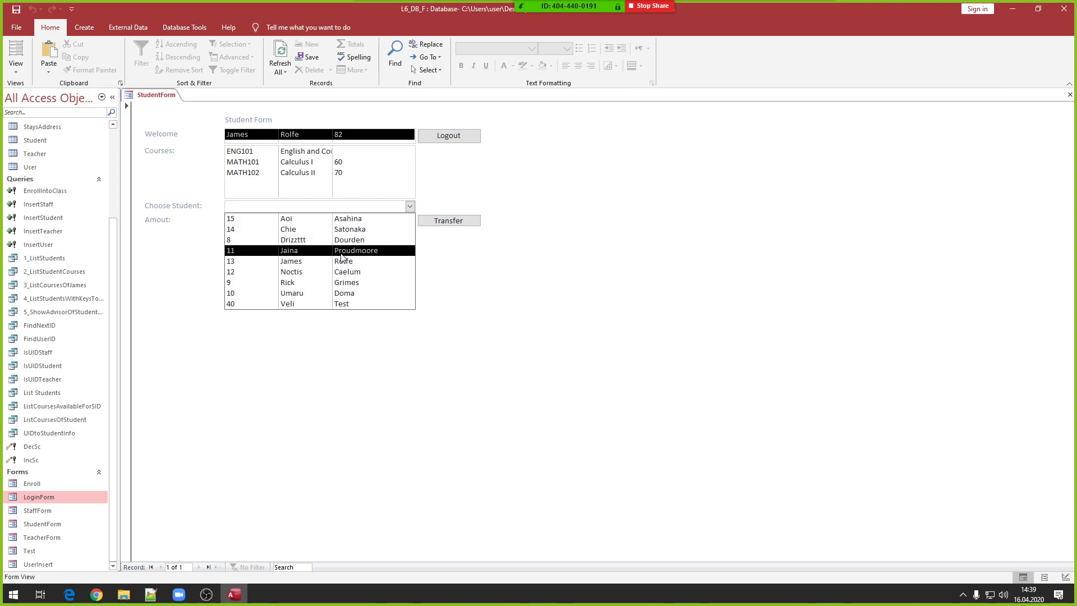
click(332, 283)
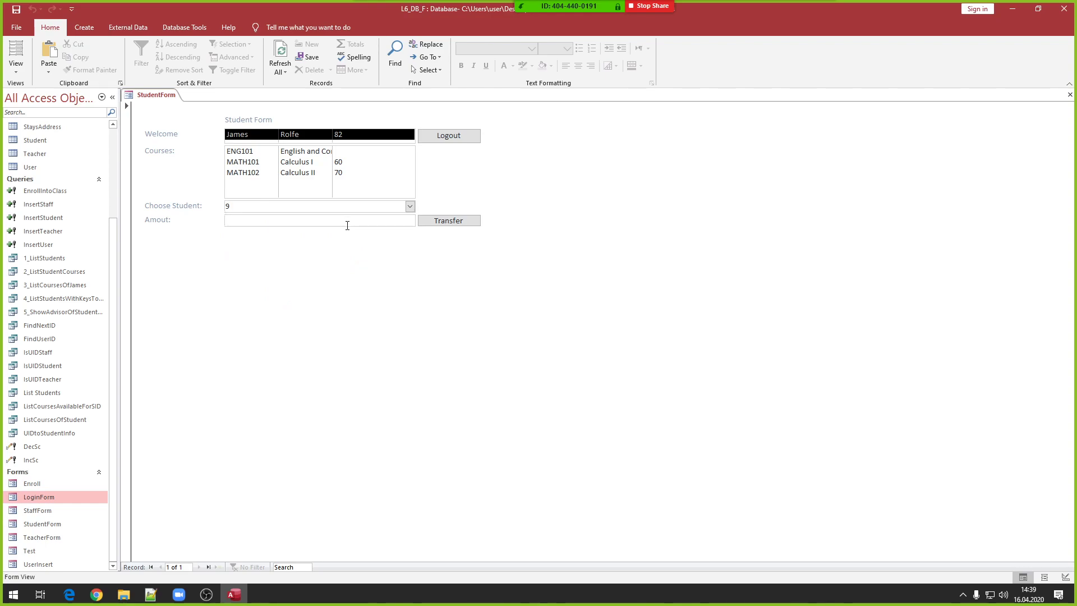
click(458, 220)
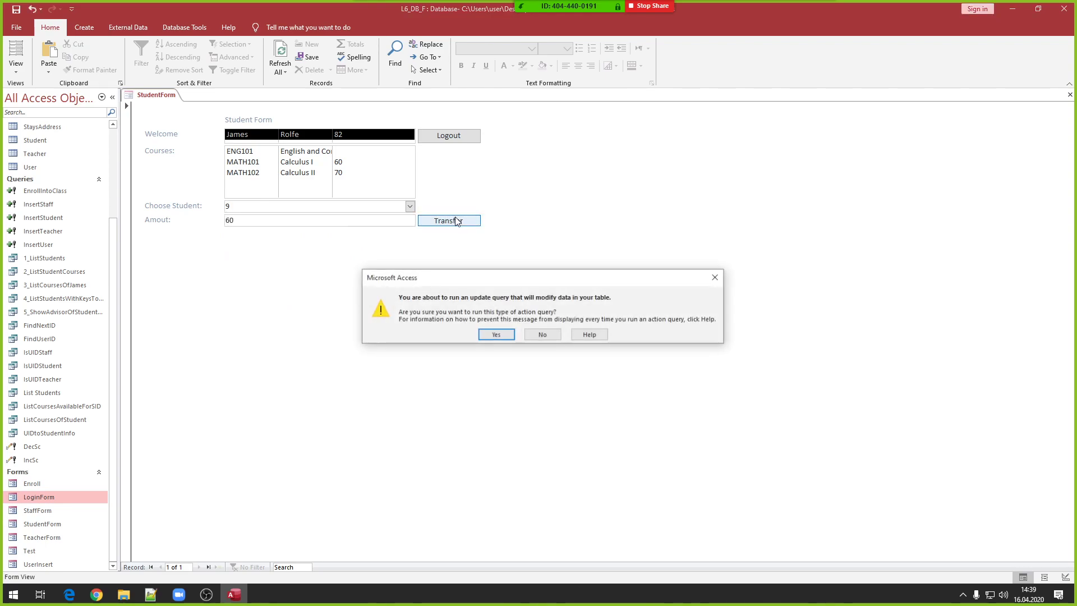
click(503, 335)
click(502, 335)
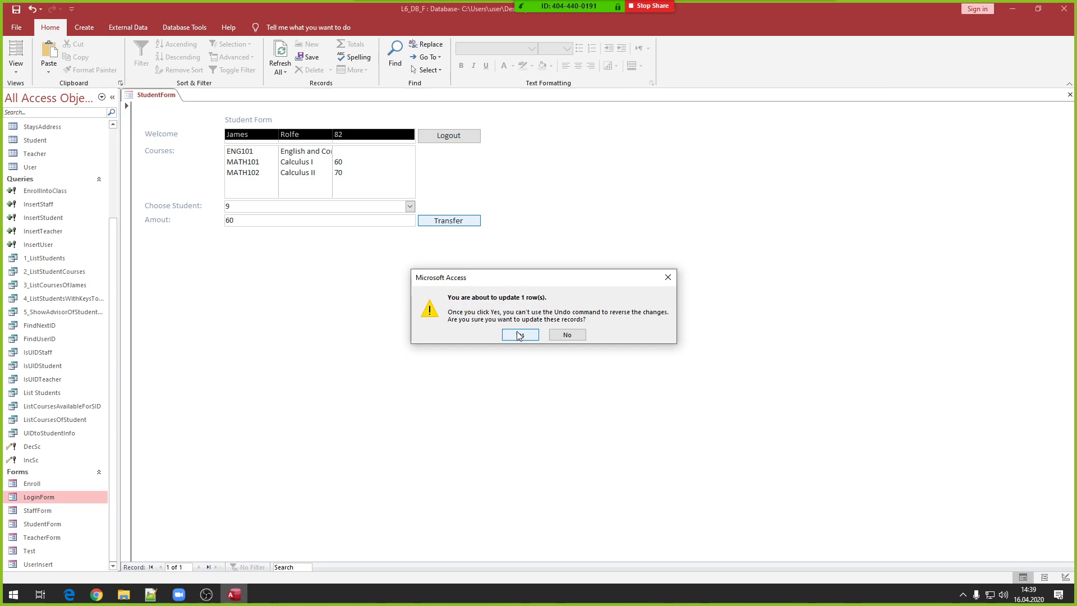
click(519, 334)
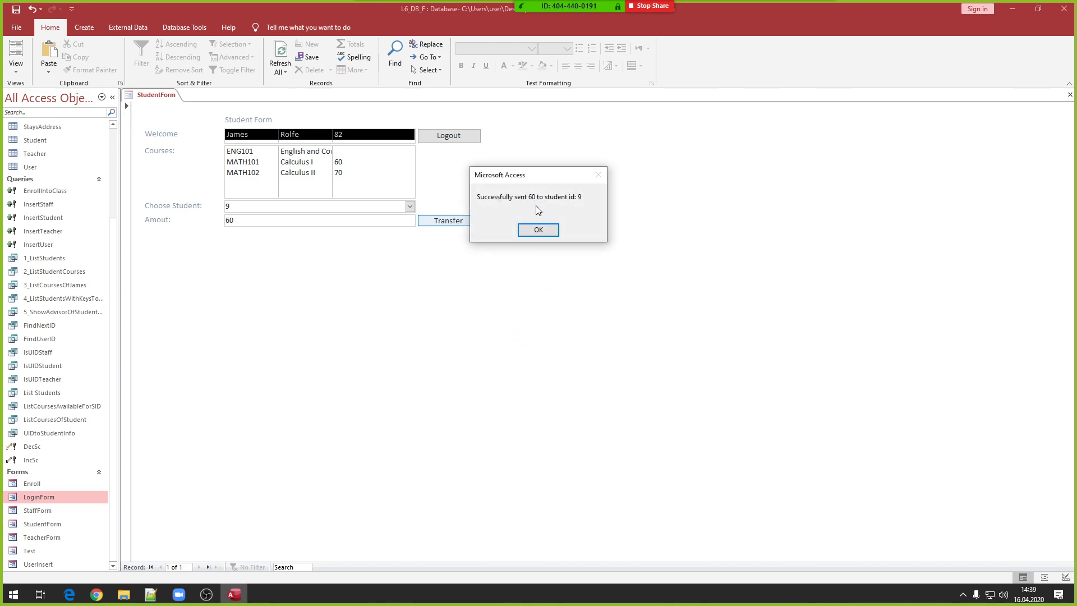
click(550, 230)
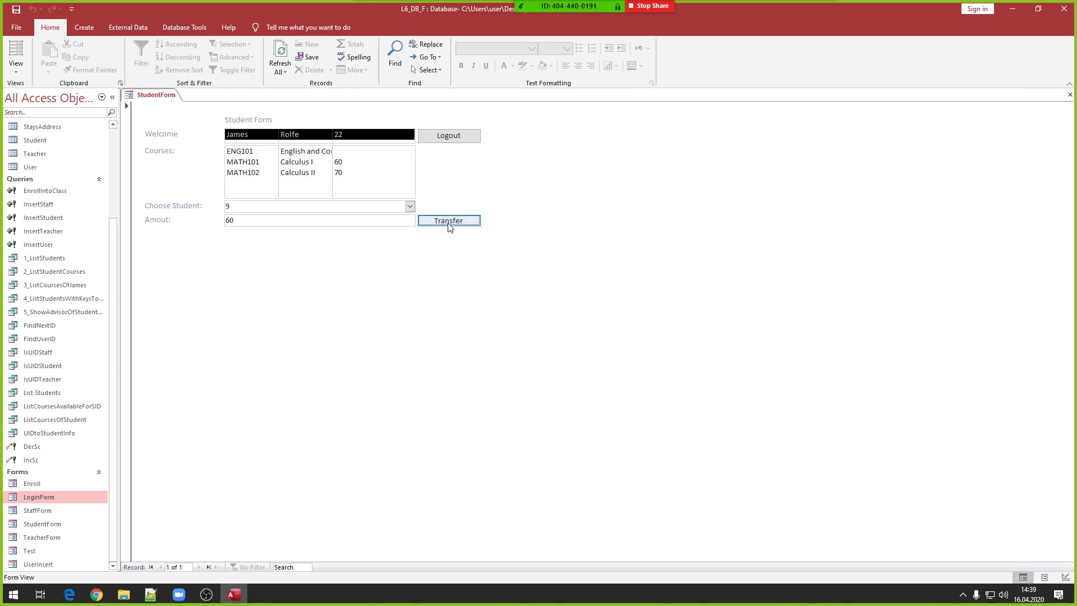
- Switch StudentForm to Layout View and open the Transfer button's On Click macro
right_click(441, 262)
click(477, 284)
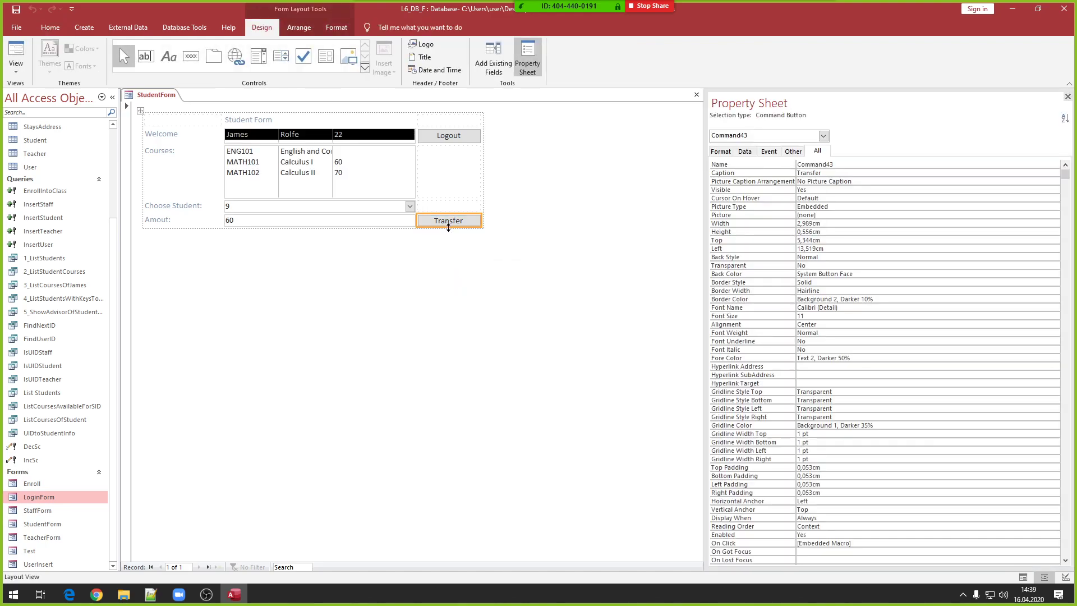
right_click(451, 220)
click(472, 225)
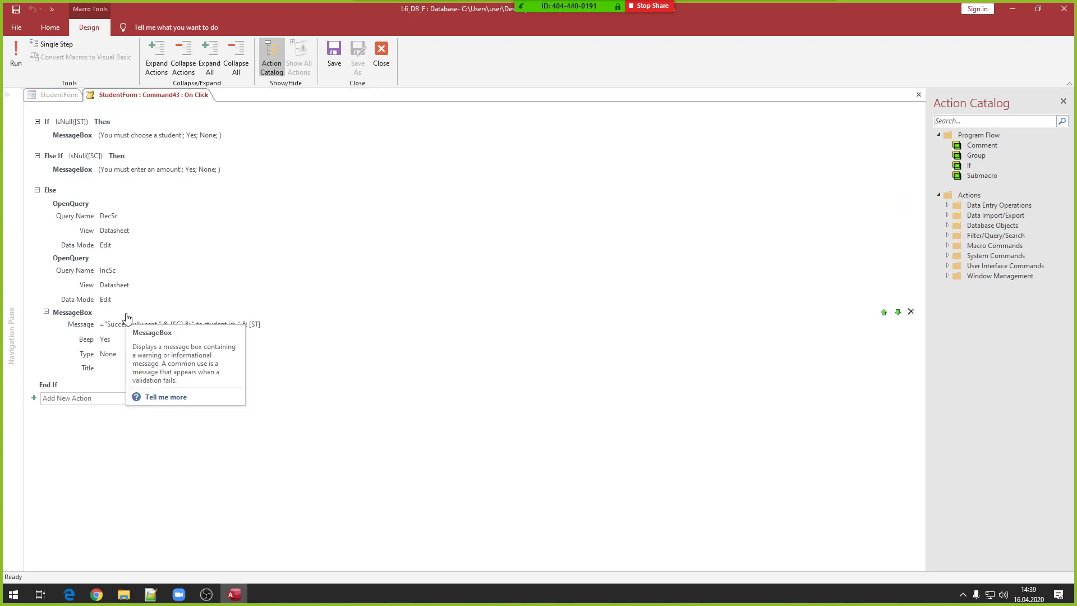
- Add a Requery action after the MessageBox success message in the Transfer macro
right_click(125, 315)
click(88, 324)
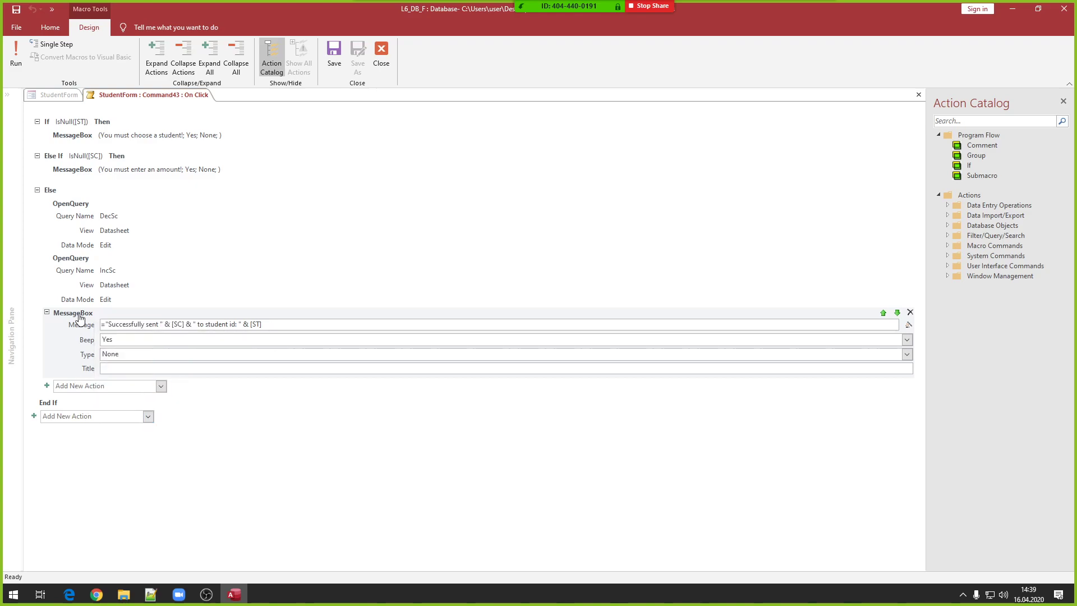
click(94, 385)
text(Requery)
key(Return)
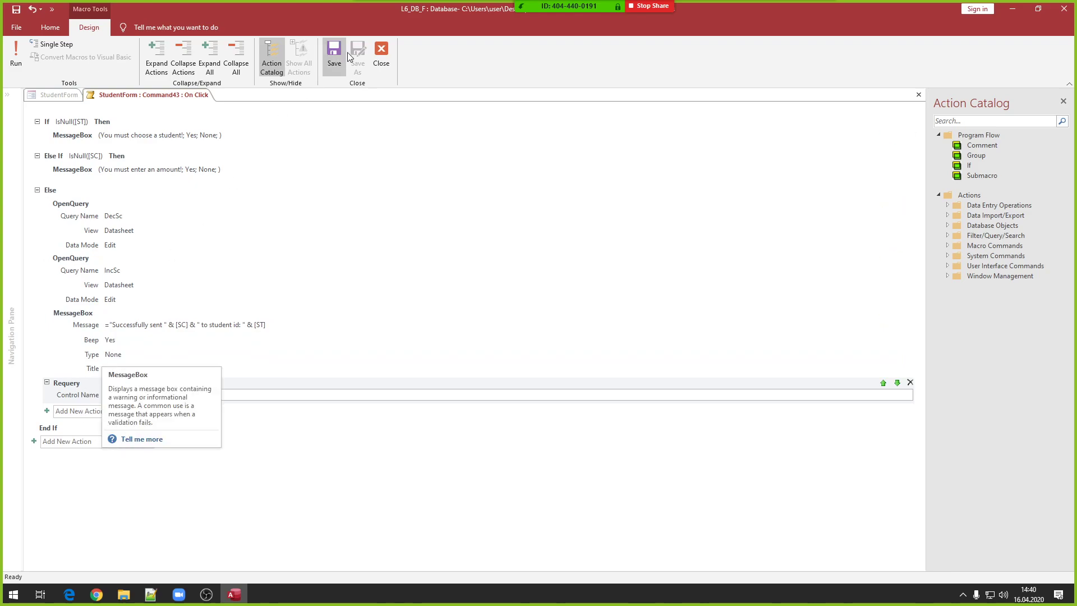
- Close the macro without saving and read the Welcome list box's name, List2, in the Property Sheet
click(381, 56)
click(539, 325)
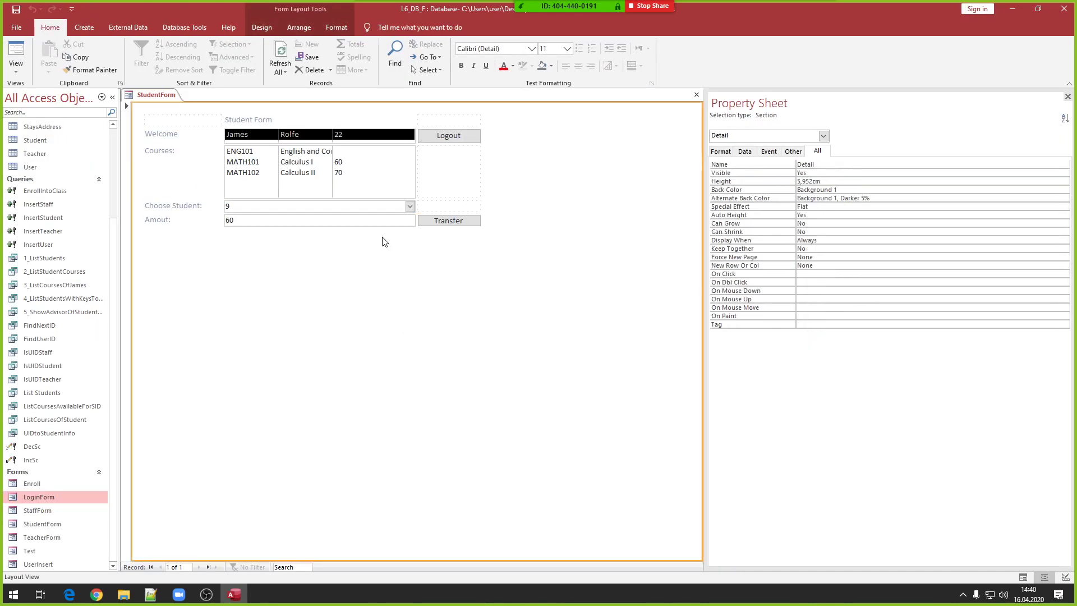
click(339, 137)
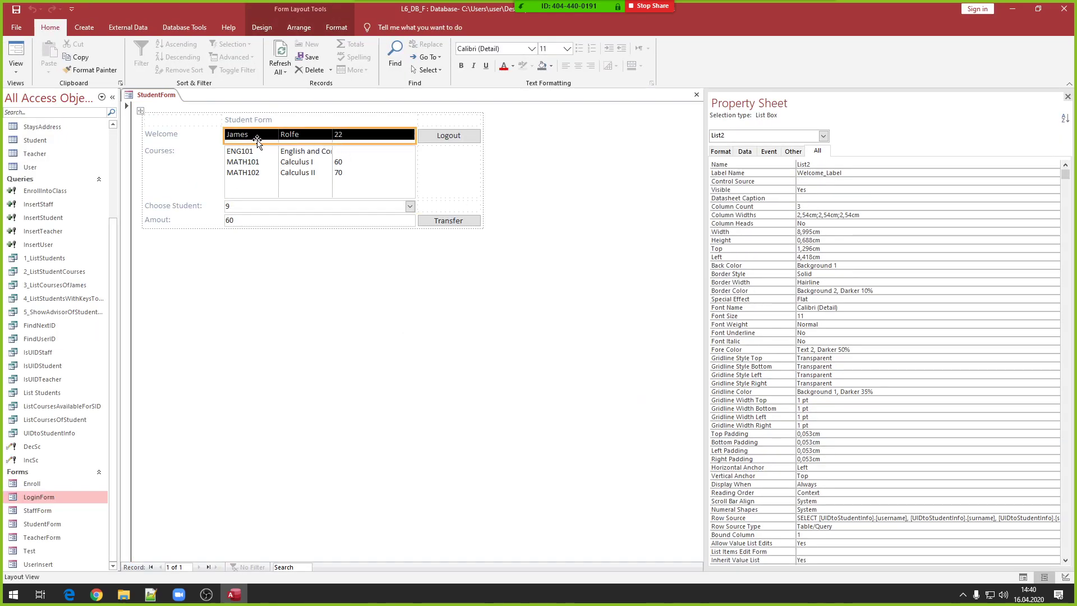
click(839, 163)
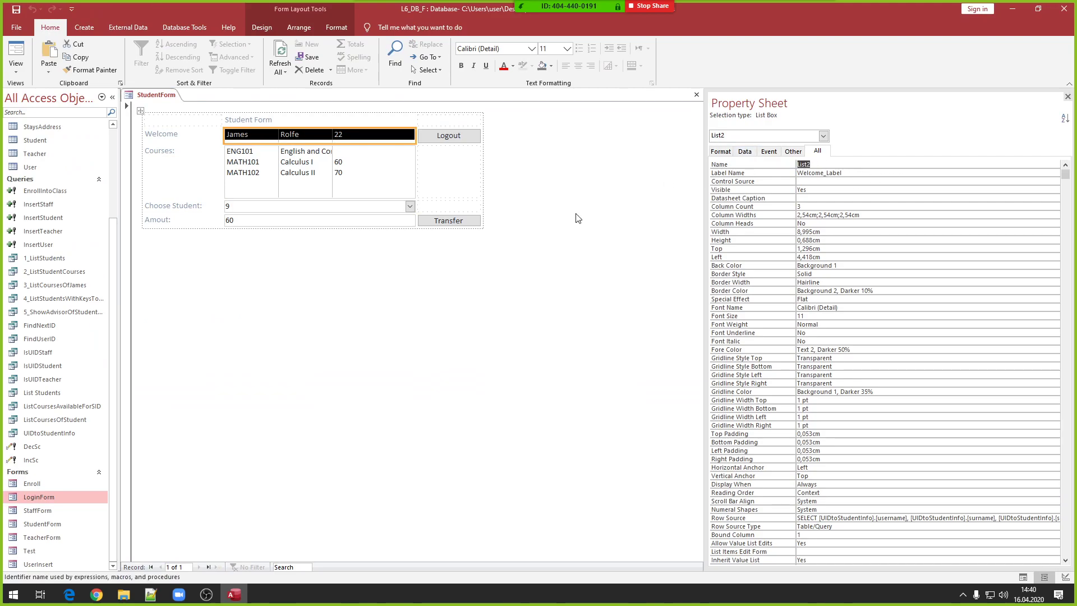